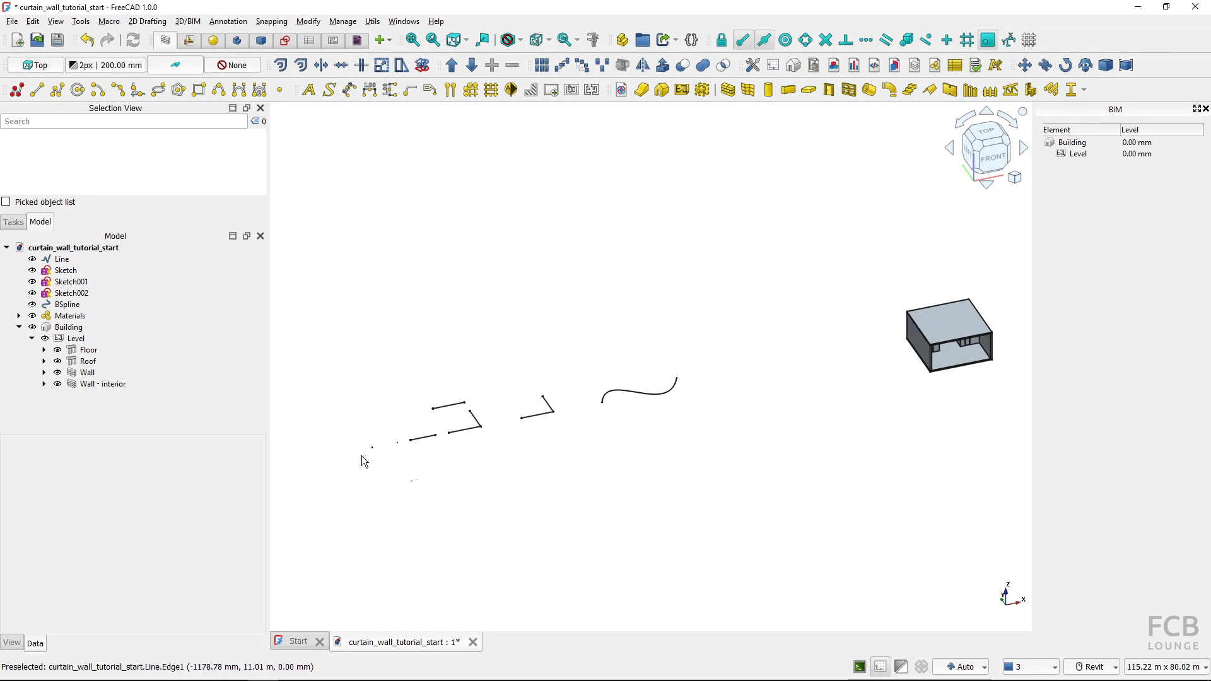
Draw a curtain wall from scratch with two points, about 6986 mm long, in the empty area beside the existing base lines
middle_click_drag(351, 460, 591, 452)
scroll(596, 444, "up", 3)
scroll(600, 447, "up", 2)
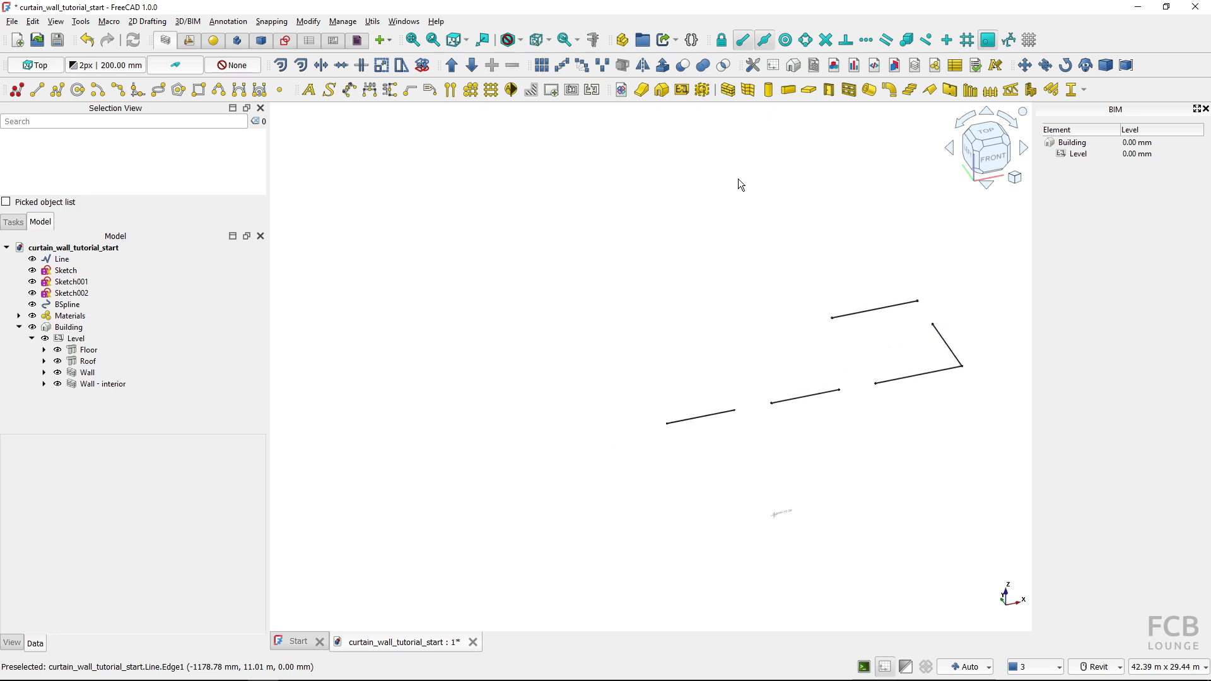
left_click(747, 92)
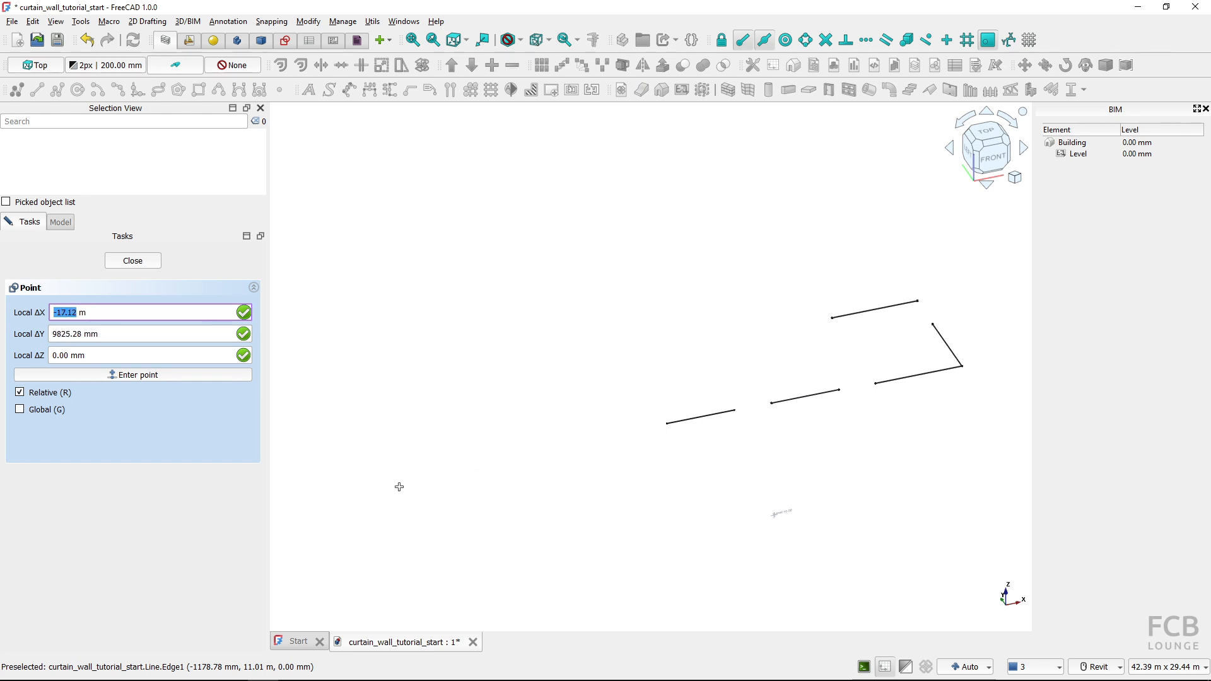
left_click(404, 428)
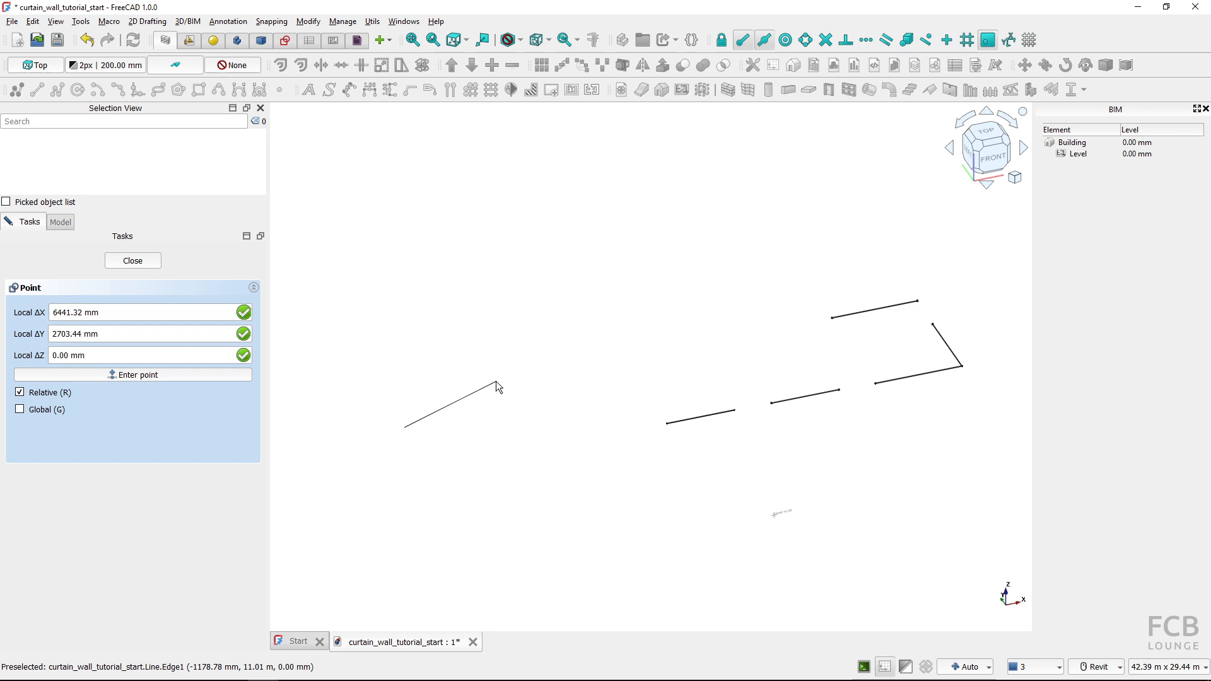
left_click(495, 381)
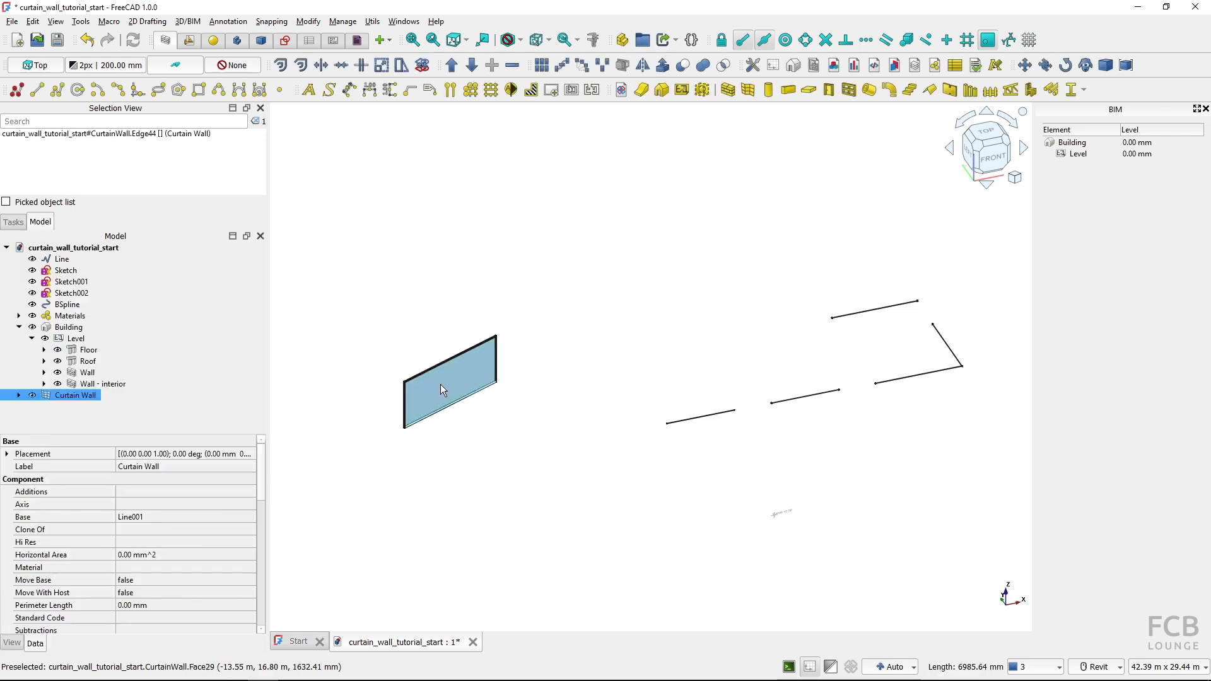
Expand the new curtain wall in the model tree to examine its base object
key("ctrl")
key("ctrl")
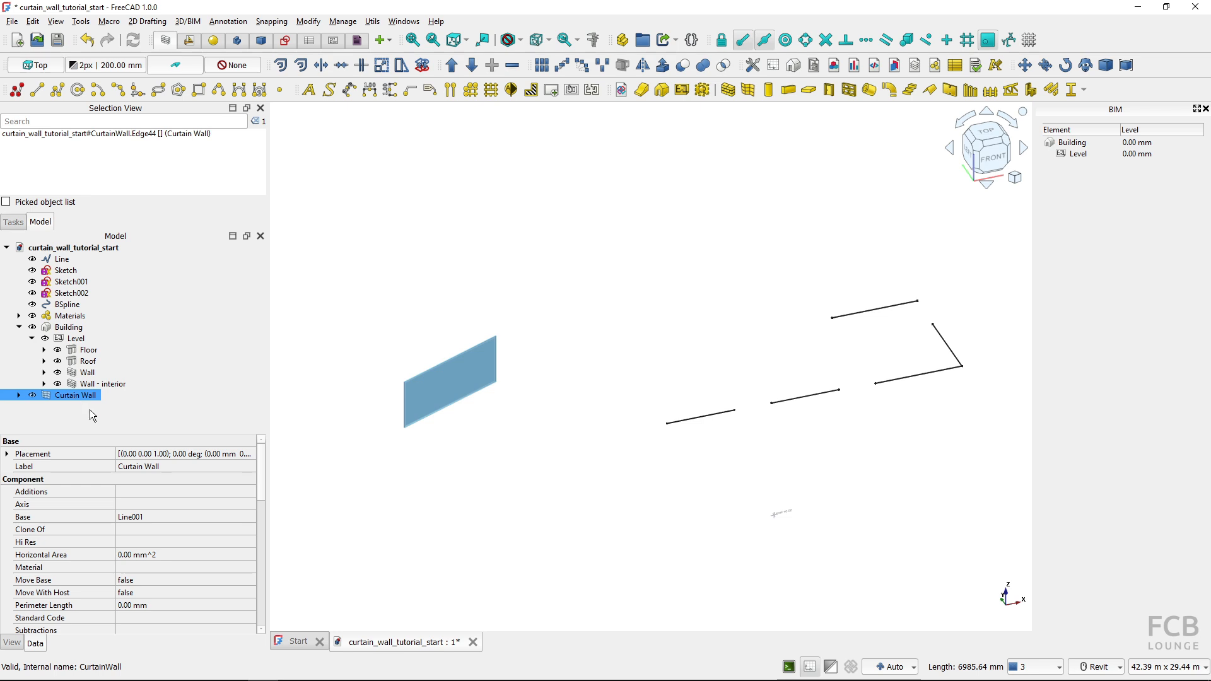
left_click(19, 395)
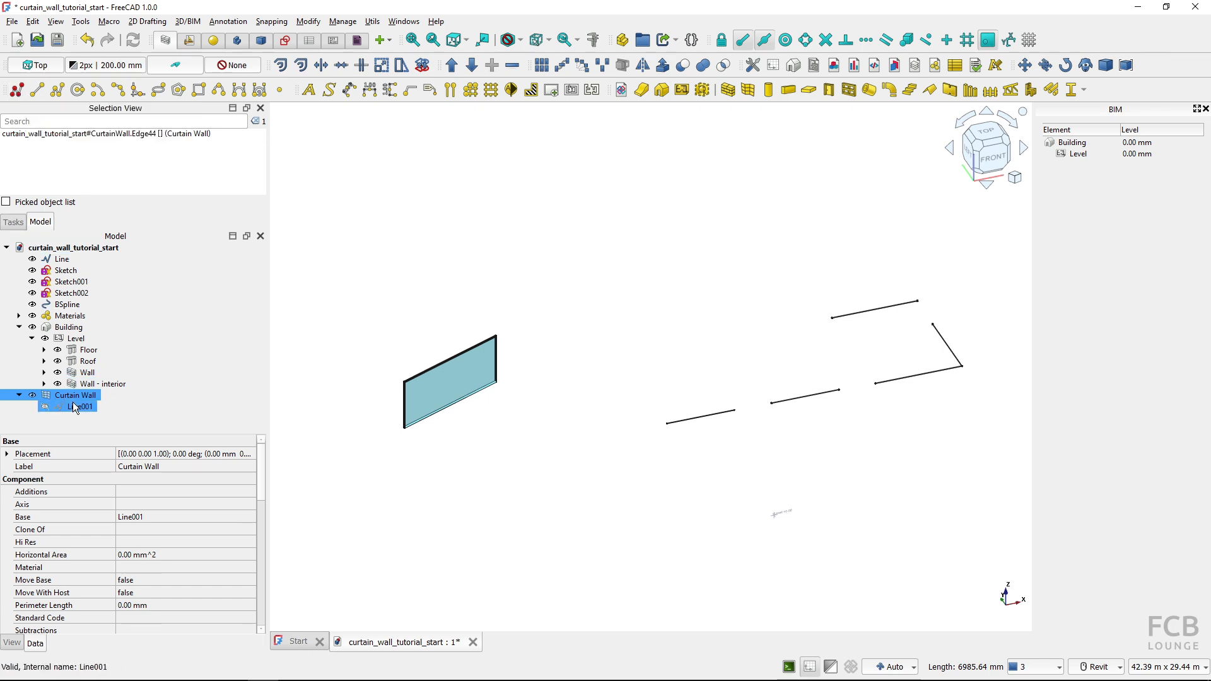
Create a curtain wall from the existing straight Draft line named Line
left_click(466, 508)
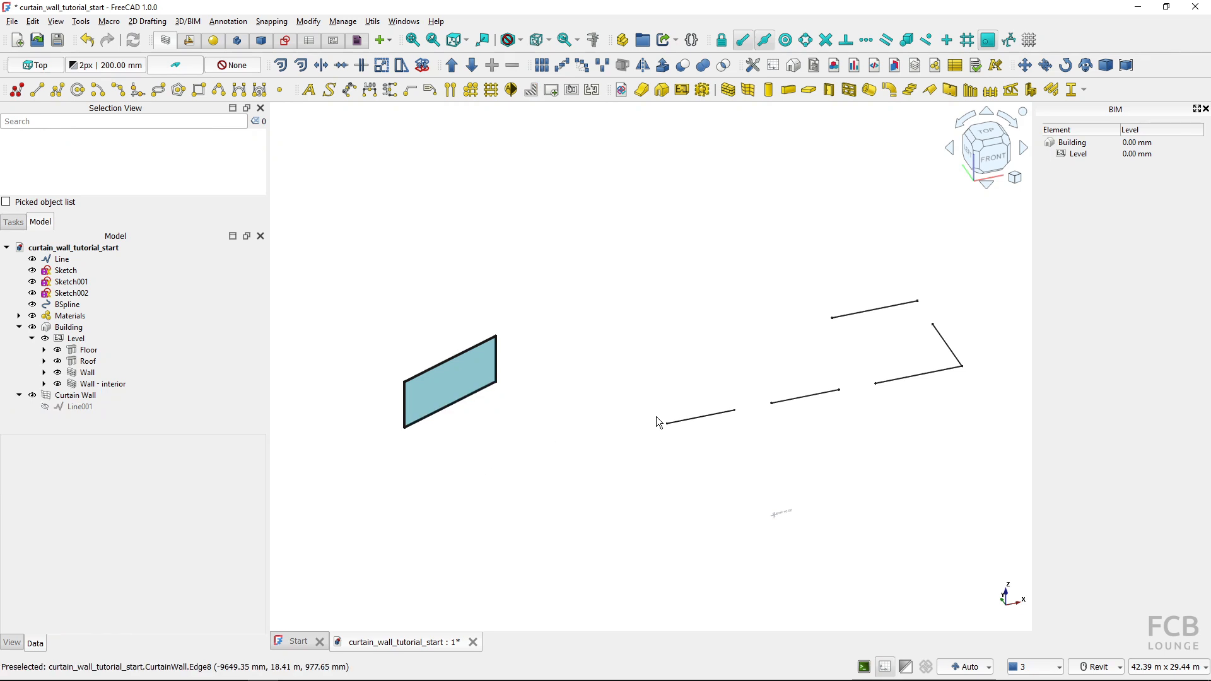
left_click(698, 427)
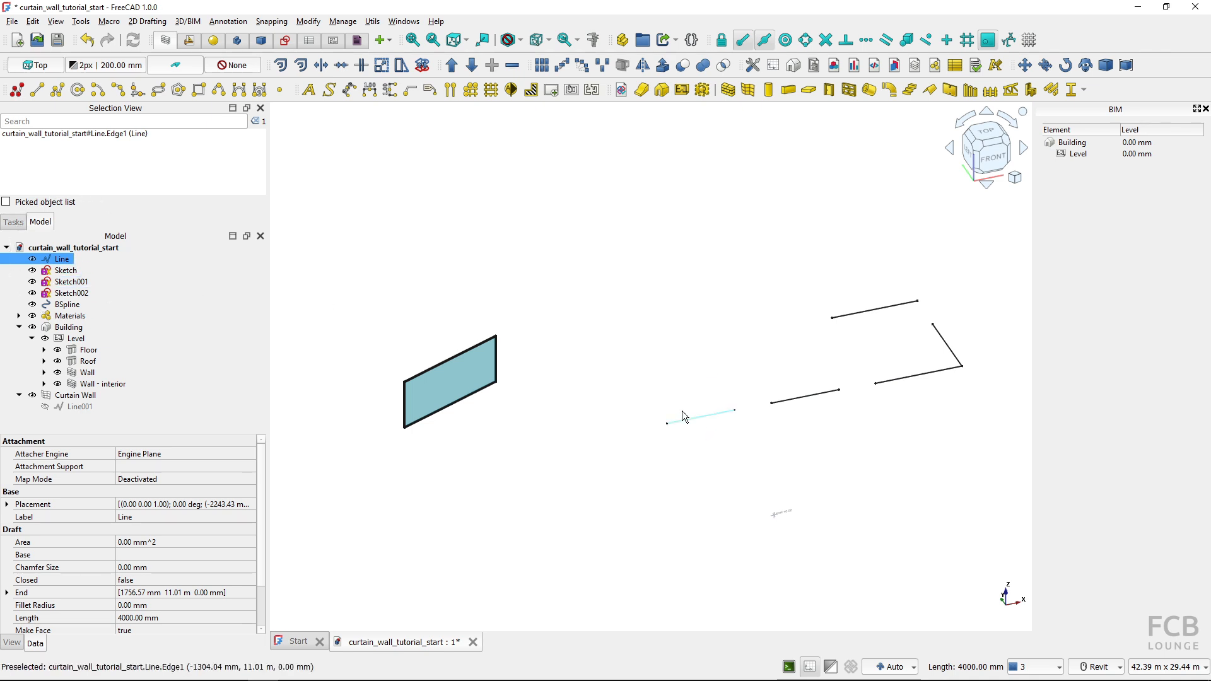
left_click(747, 90)
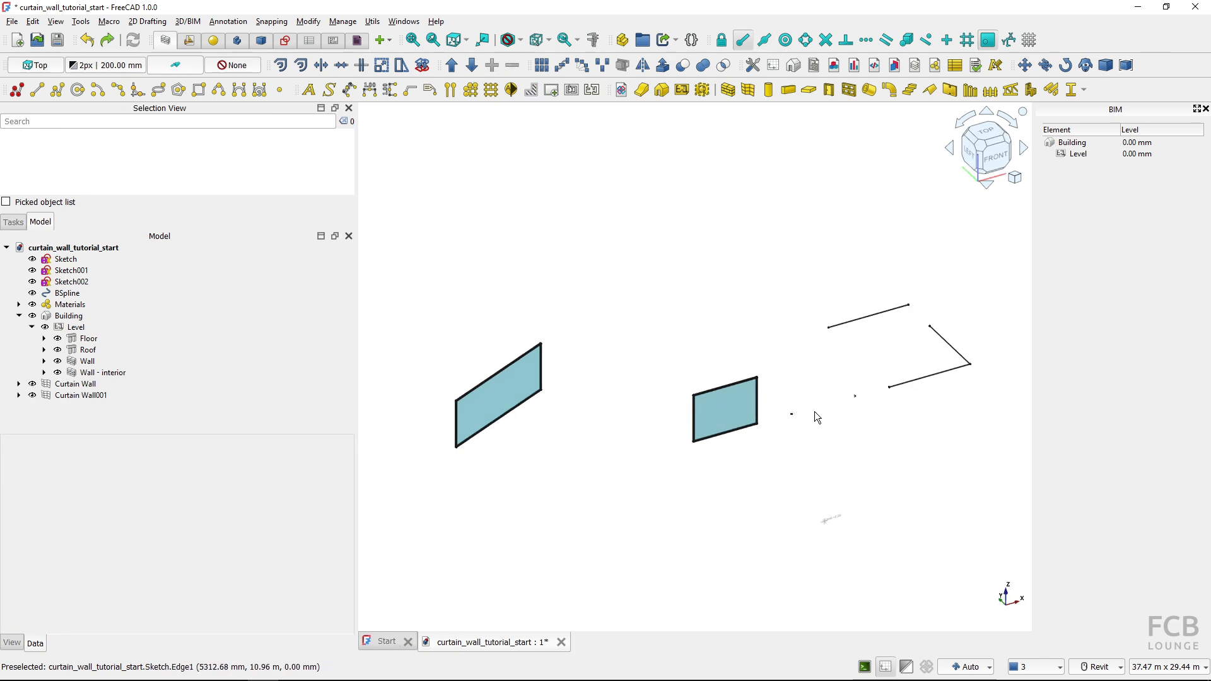
Extrude the single-line sketch named Sketch 3000 mm along its normal
left_click(816, 406)
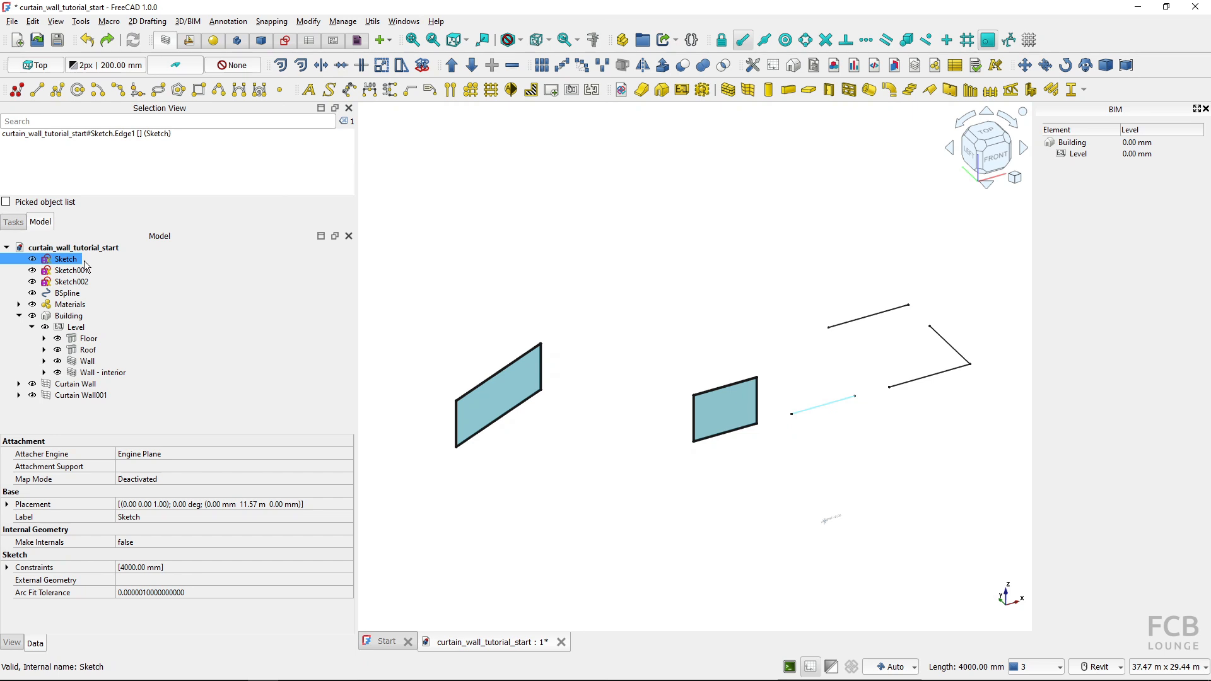
key("space")
key("space")
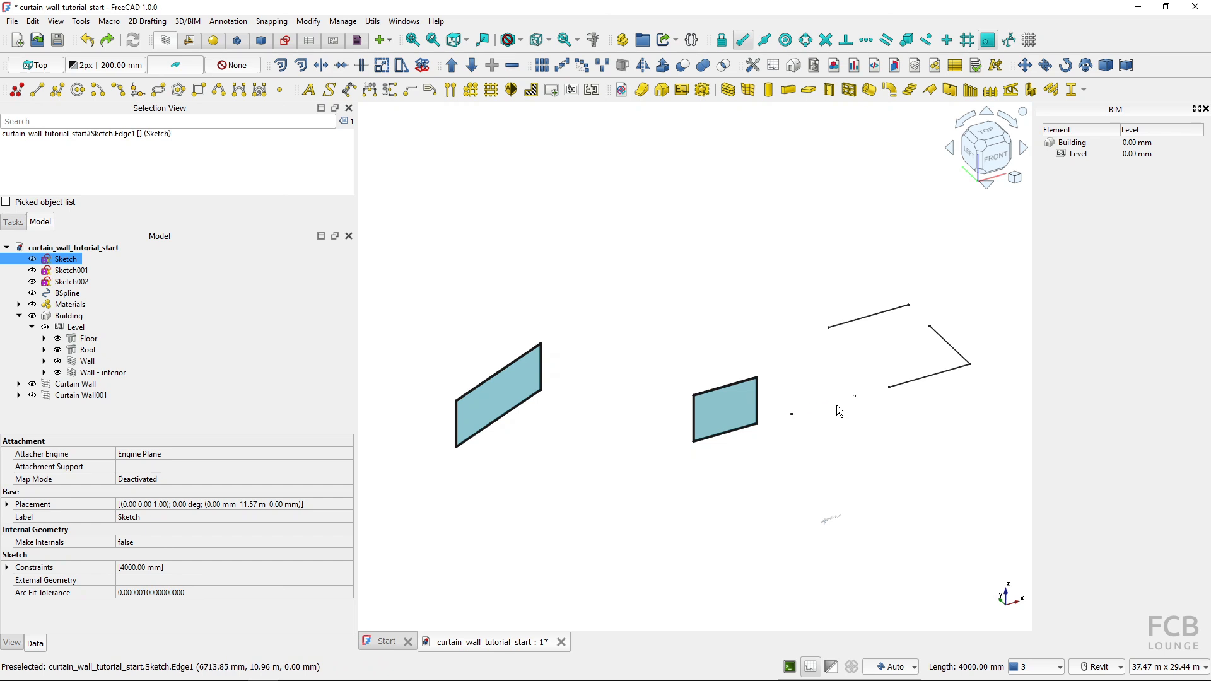
left_click(666, 71)
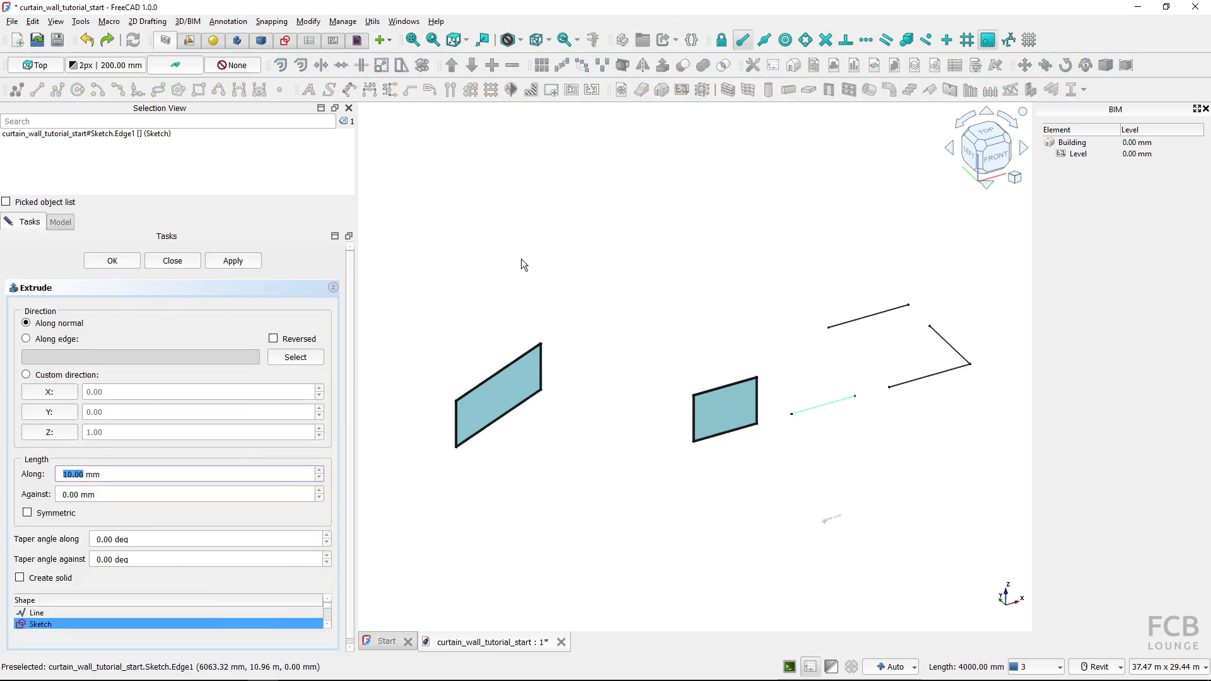
left_click_drag(120, 476, 51, 469)
type("3000")
left_click(122, 264)
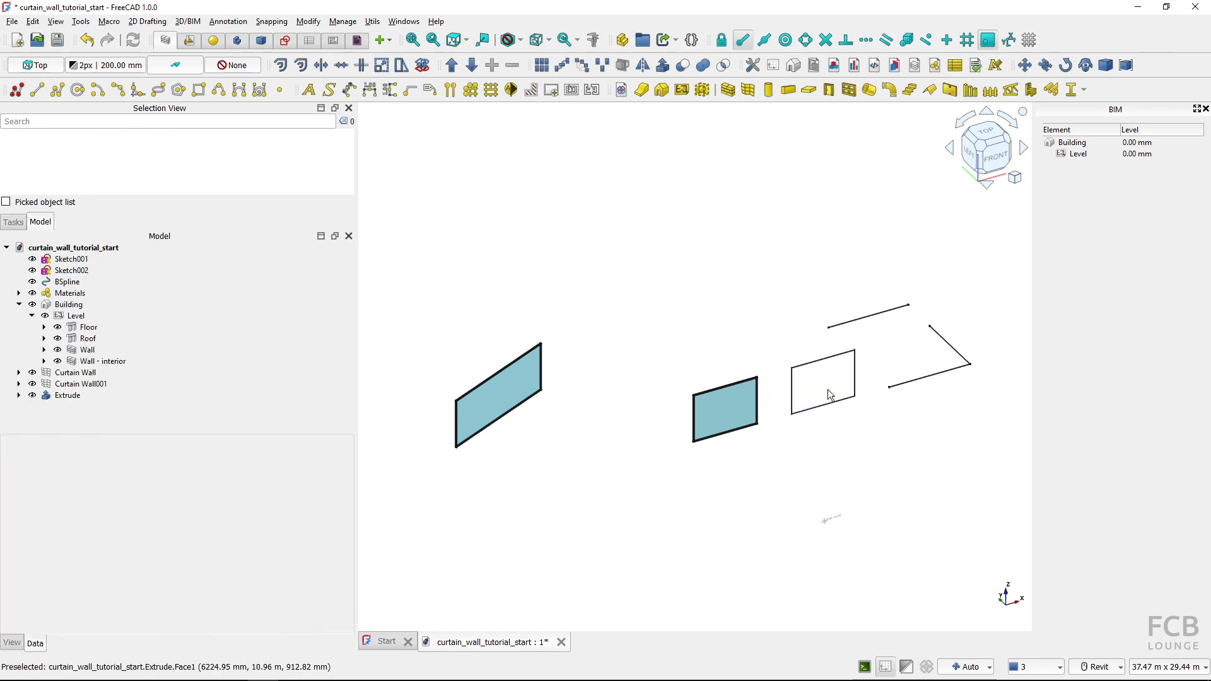
Create a curtain wall from the extruded single-line sketch and select it
left_click(69, 395)
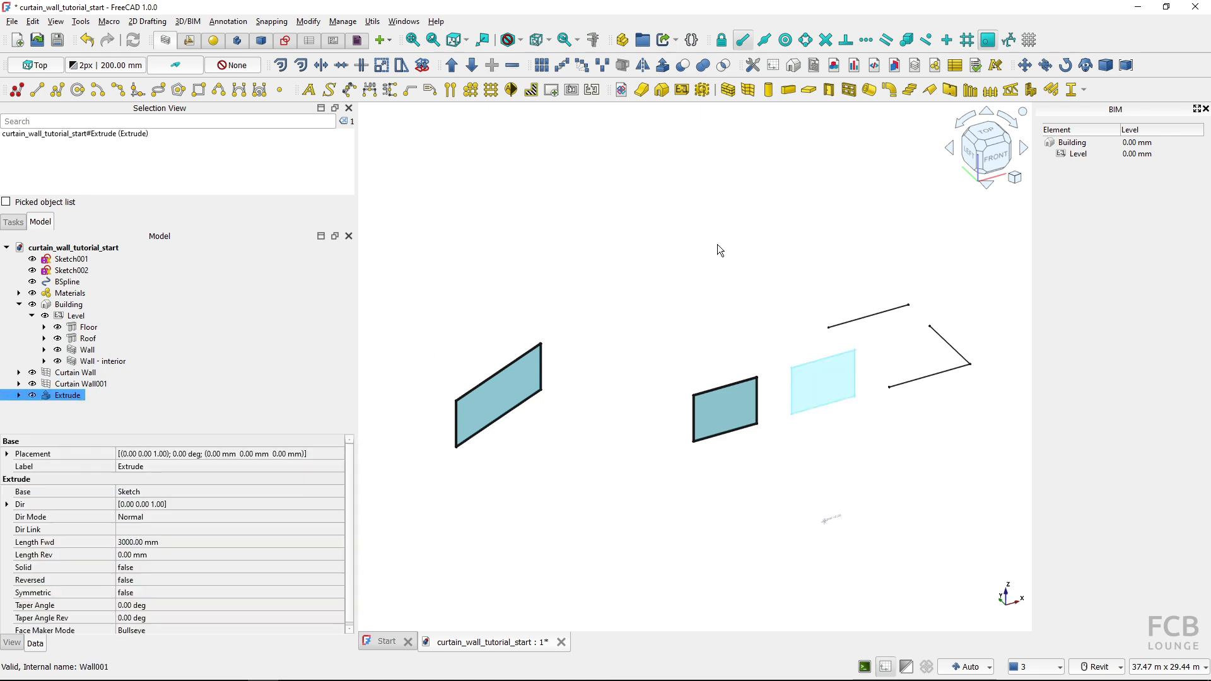
left_click(748, 90)
left_click(740, 289)
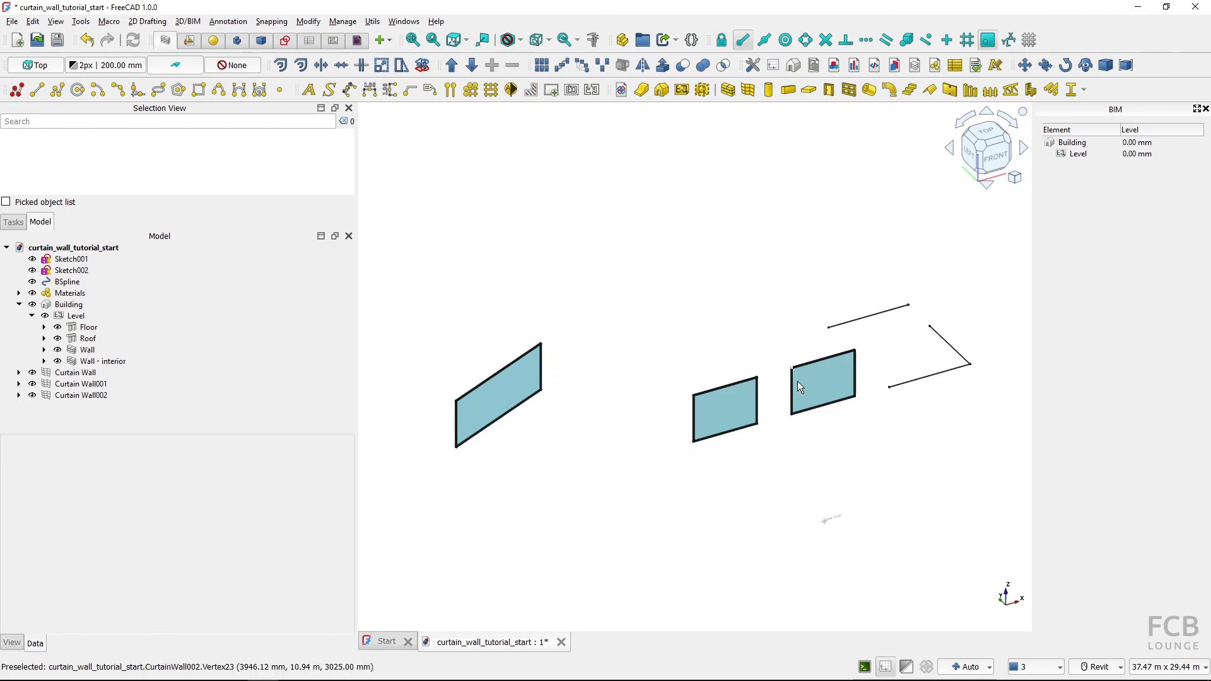
key("ctrl")
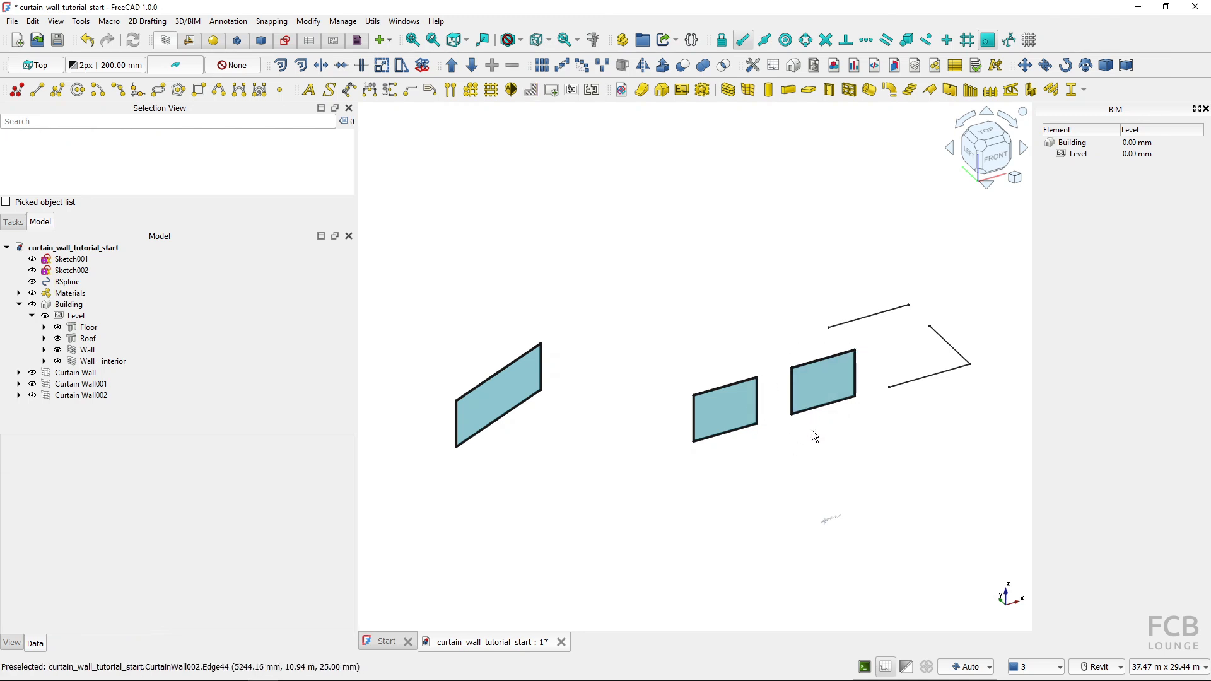
left_click(820, 394)
Extrude Sketch001, with its separate line and L-shaped corner, 4000 mm along its normal
scroll(865, 429, "up", 5)
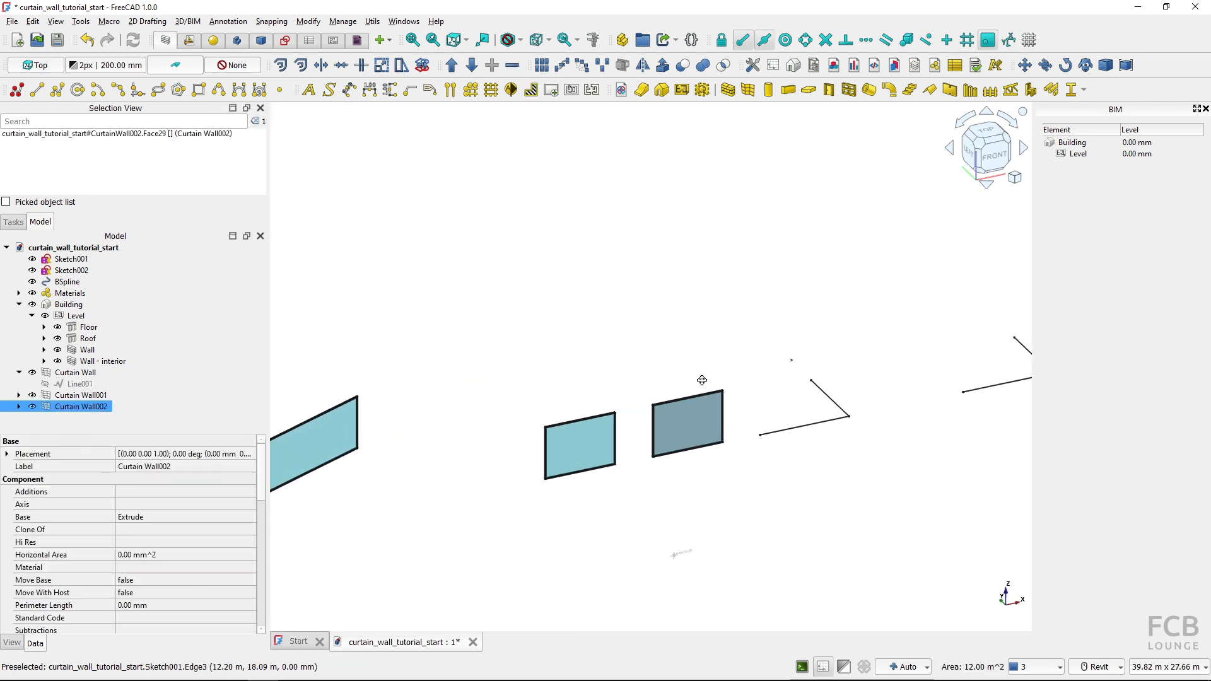
left_click(869, 425)
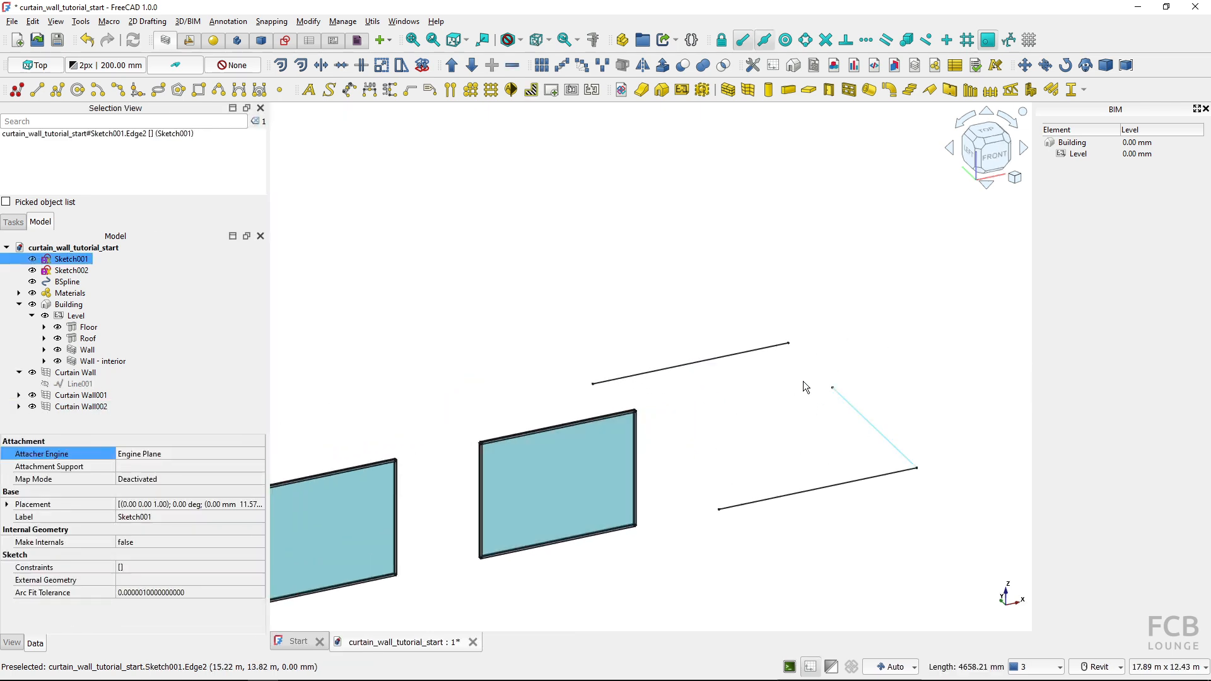
left_click(72, 281)
left_click(72, 268)
left_click(72, 259)
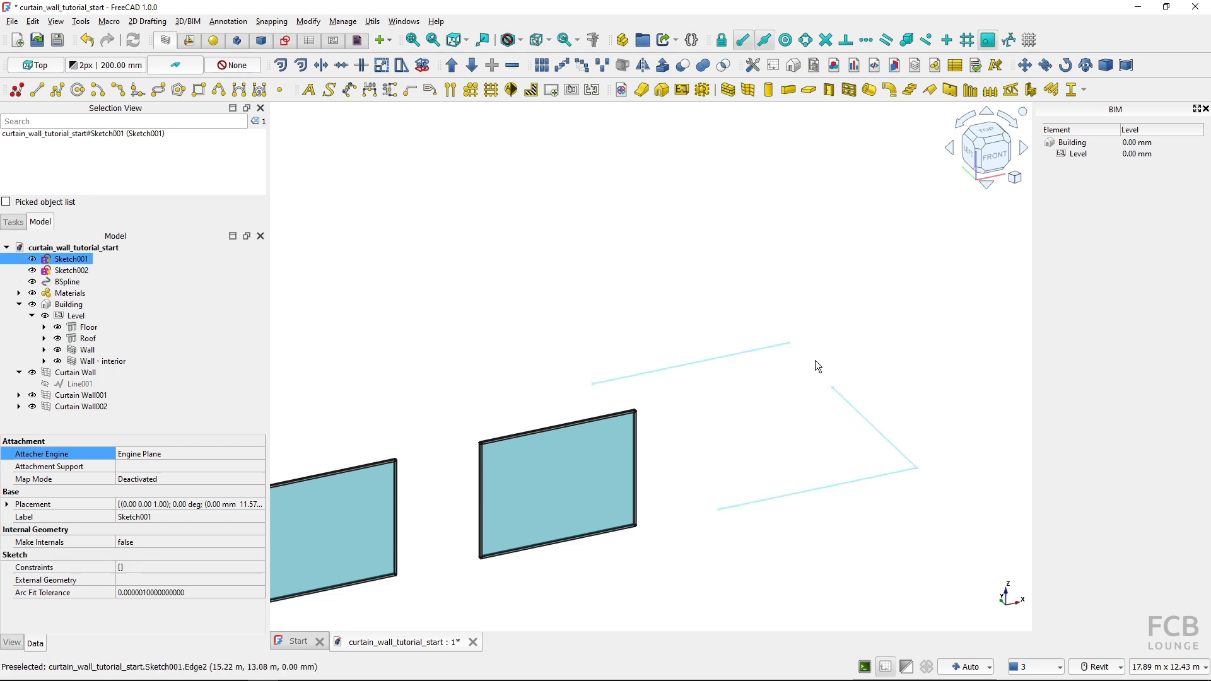
left_click(662, 65)
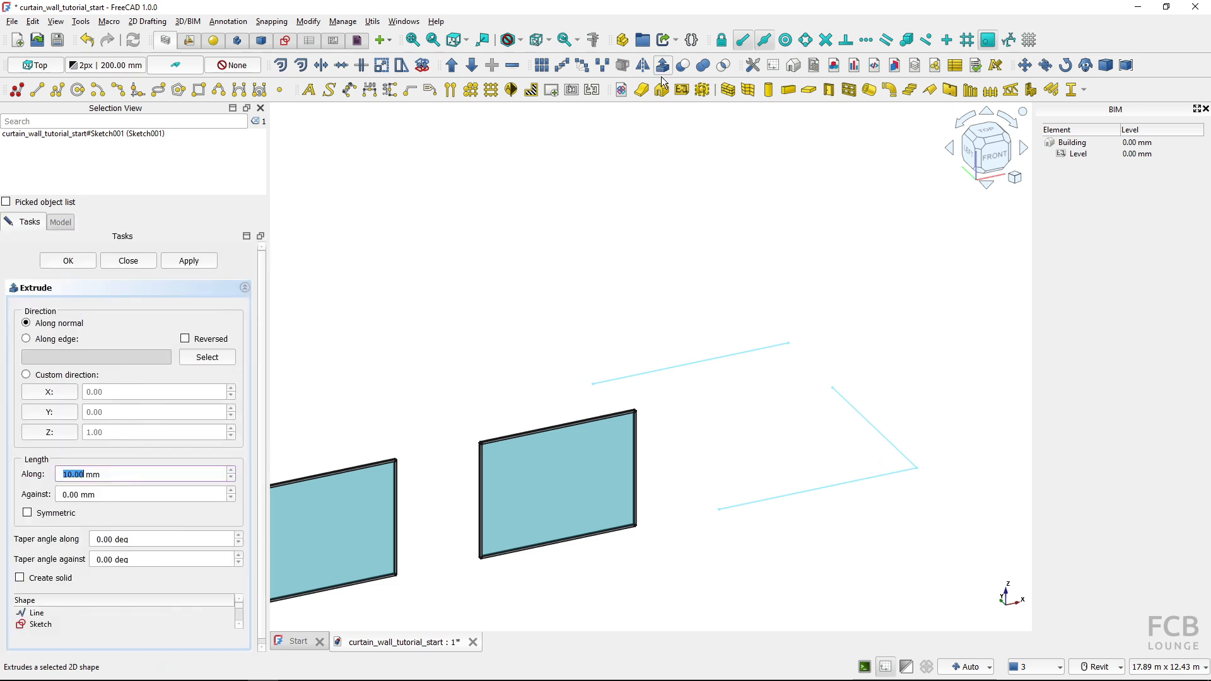
type("4000")
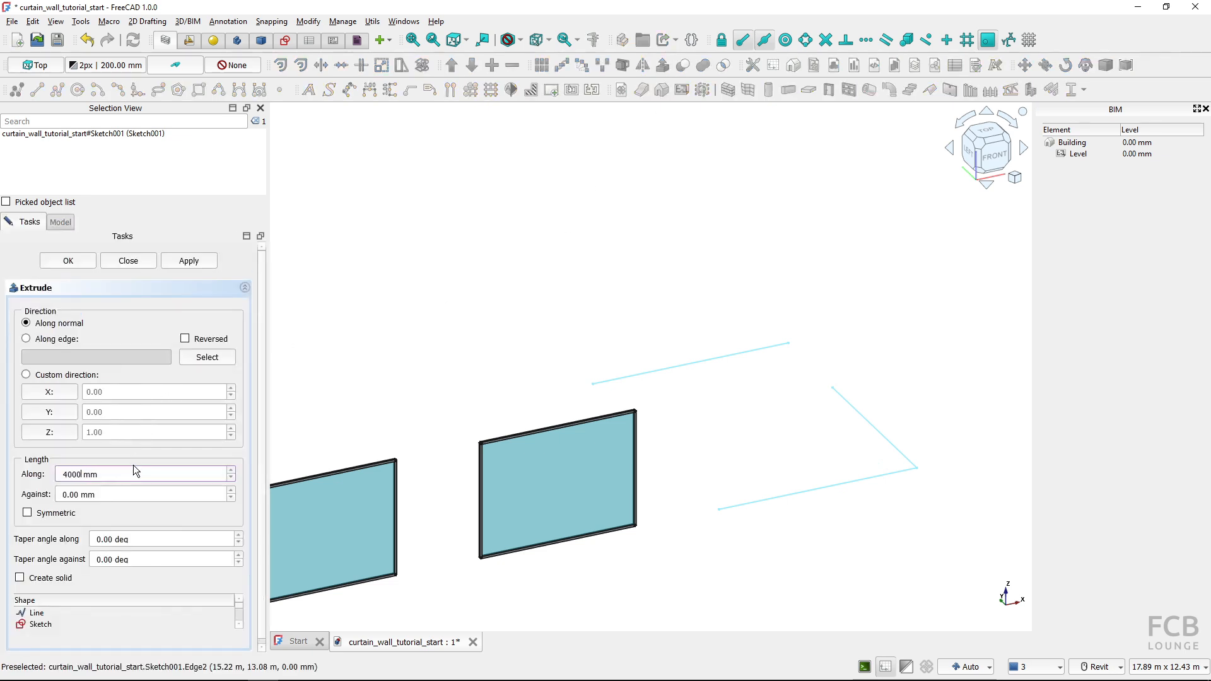
left_click(68, 261)
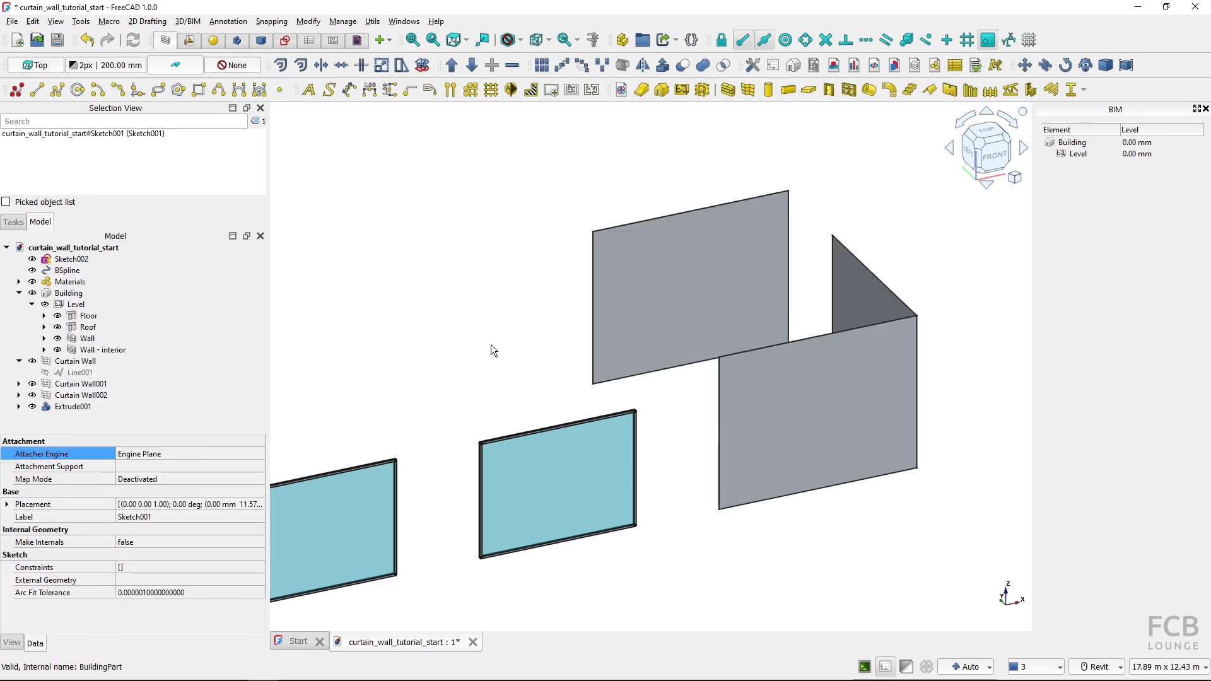
Create a curtain wall from the extruded faces of Sketch001 and clear the selection
left_click(94, 406)
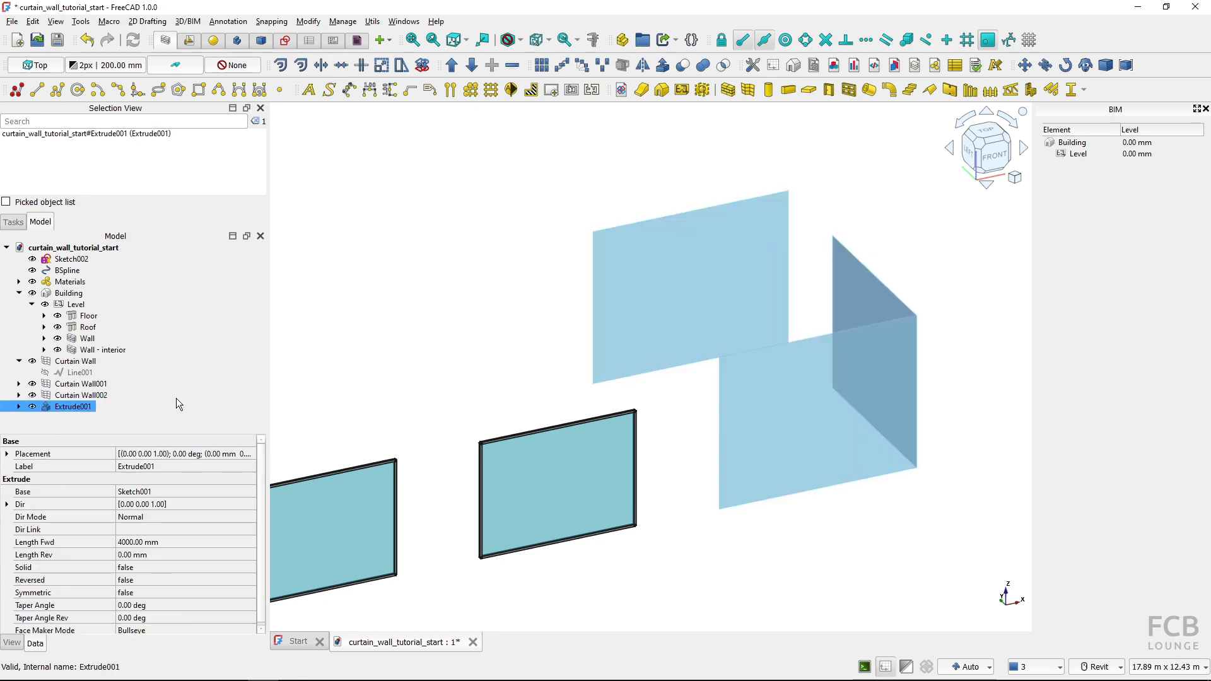
left_click(746, 92)
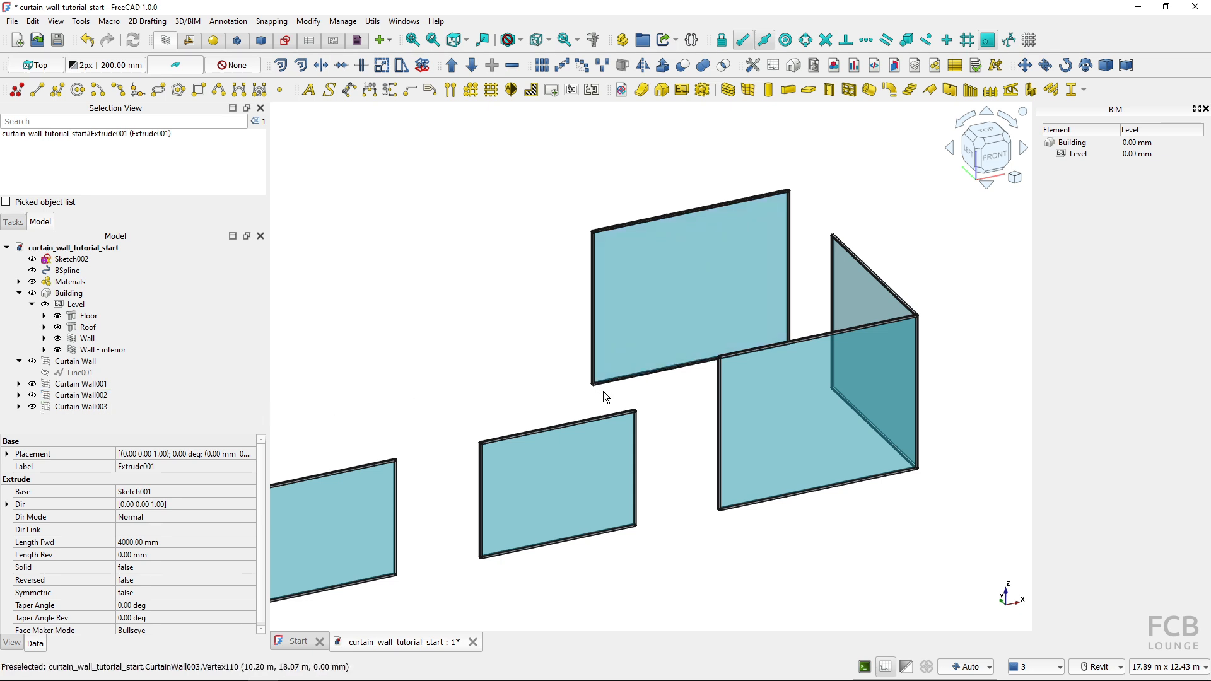
scroll(879, 406, "down", 1)
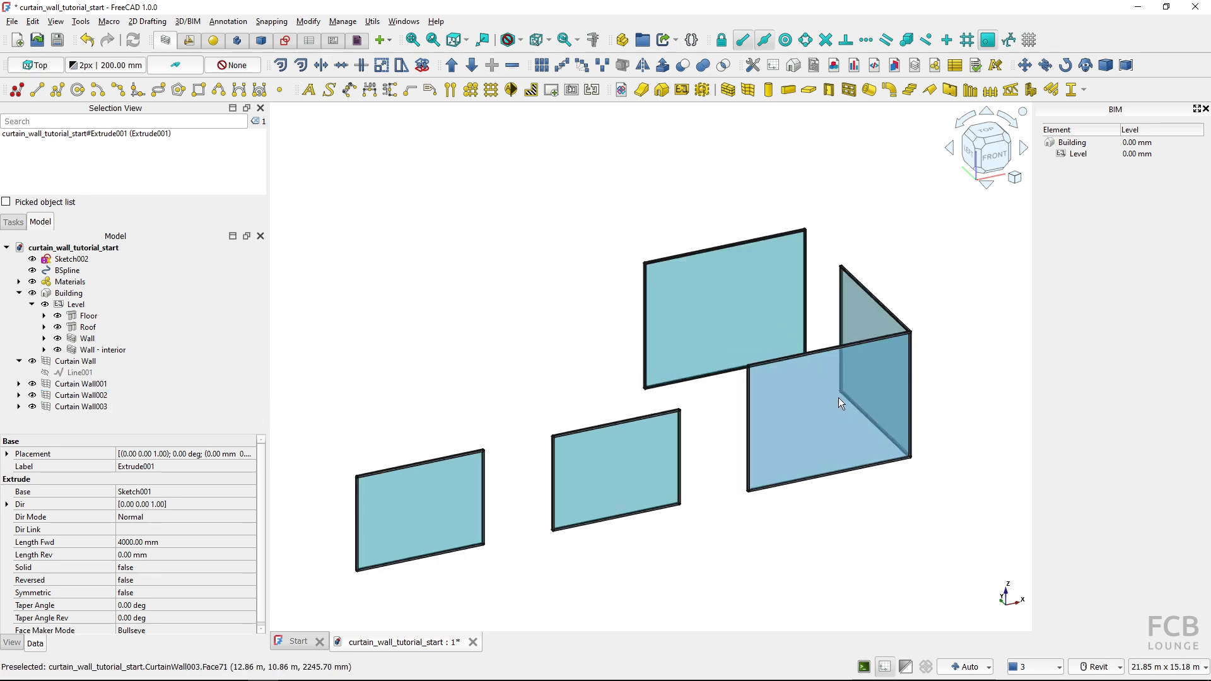
left_click(732, 513)
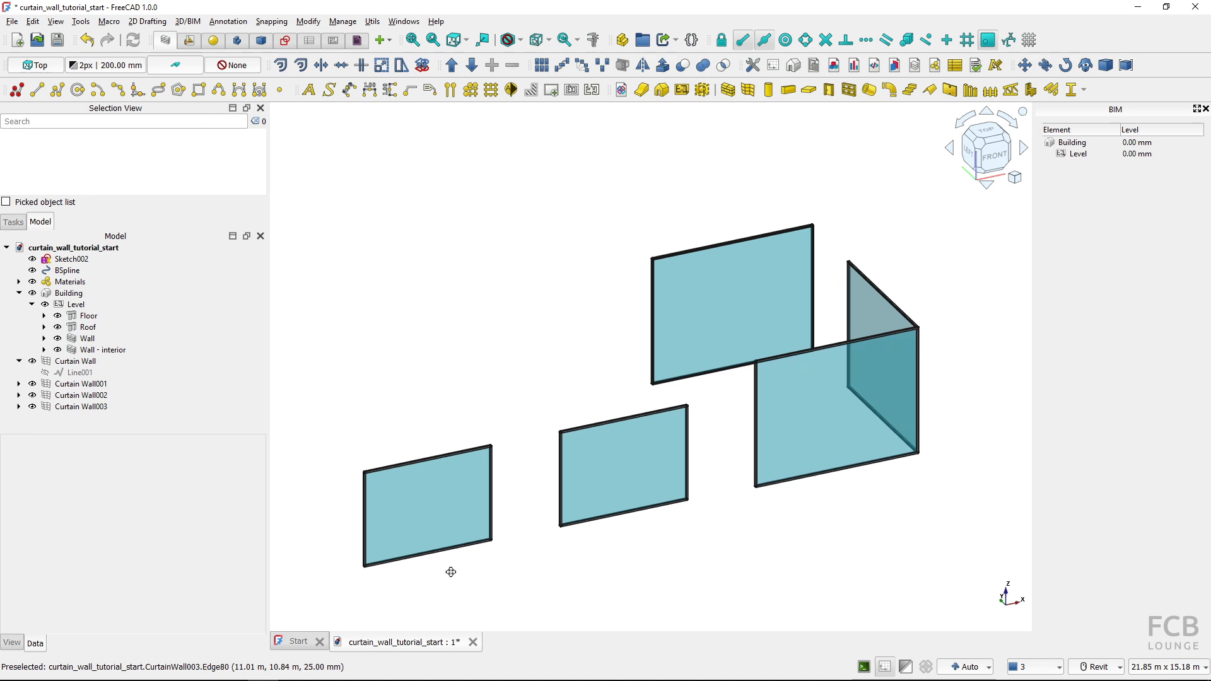
Set the vertical sections of Curtain Wall001, the wall based on the Draft line, to 2
scroll(635, 476, "up", 3)
scroll(622, 447, "up", 3)
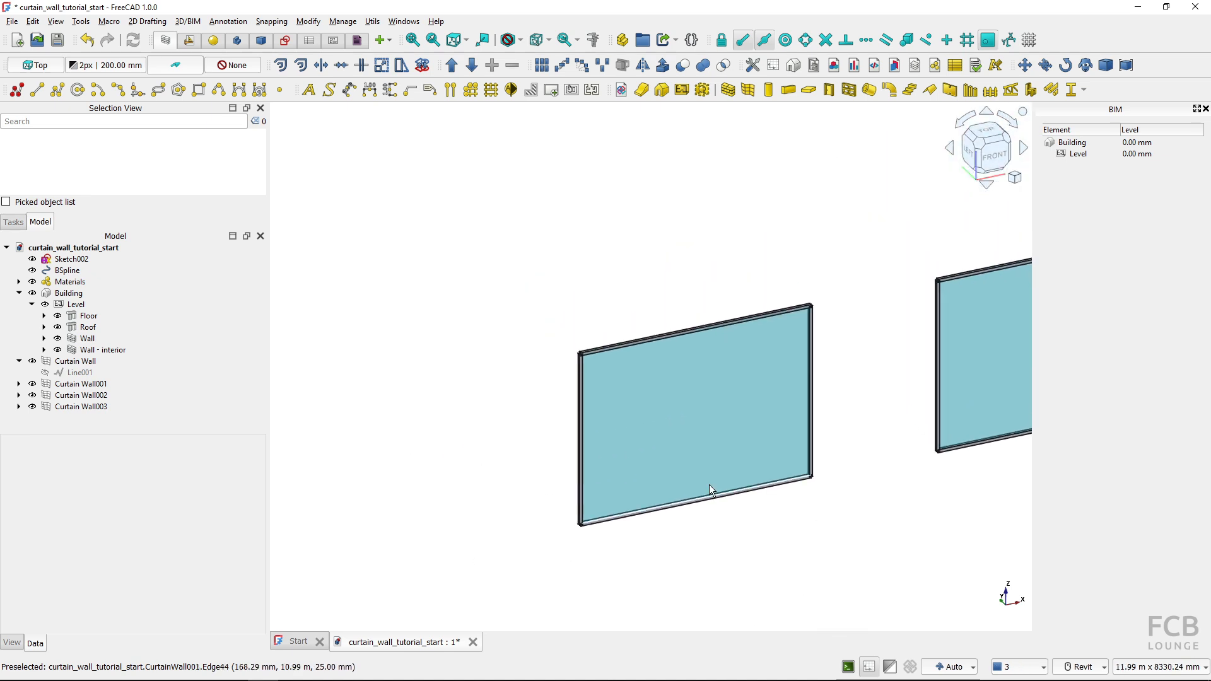
left_click(653, 418)
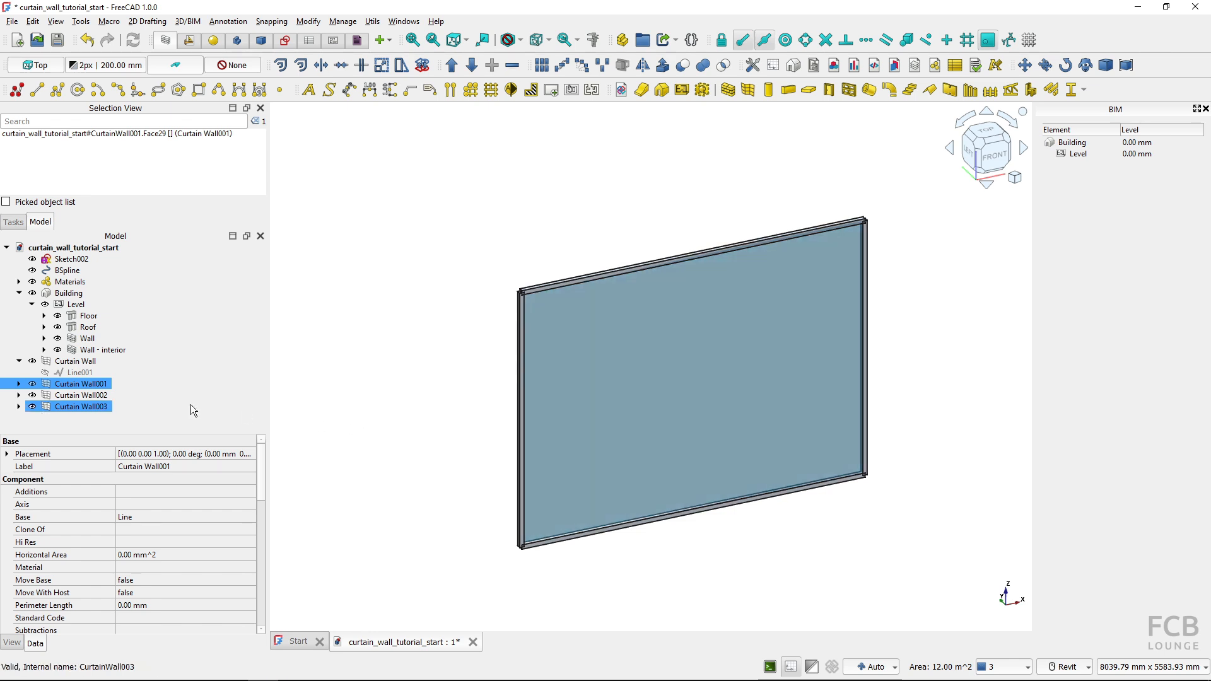
left_click(81, 384)
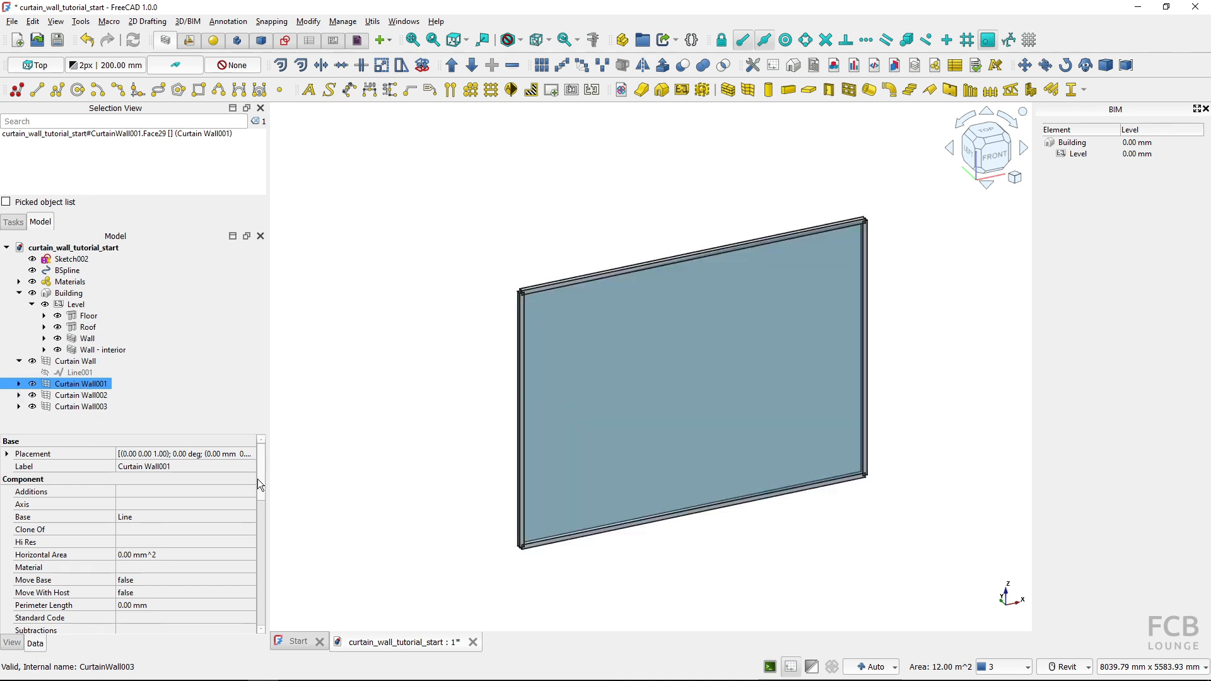
left_click_drag(257, 478, 256, 531)
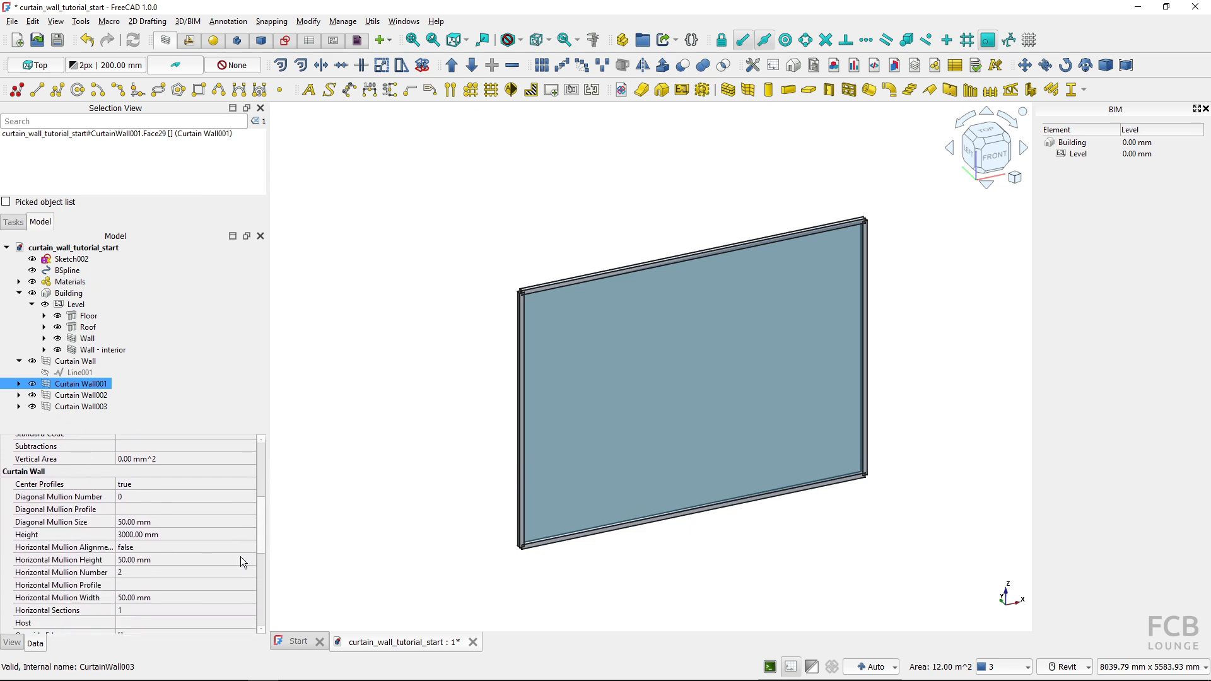
left_click_drag(258, 531, 256, 546)
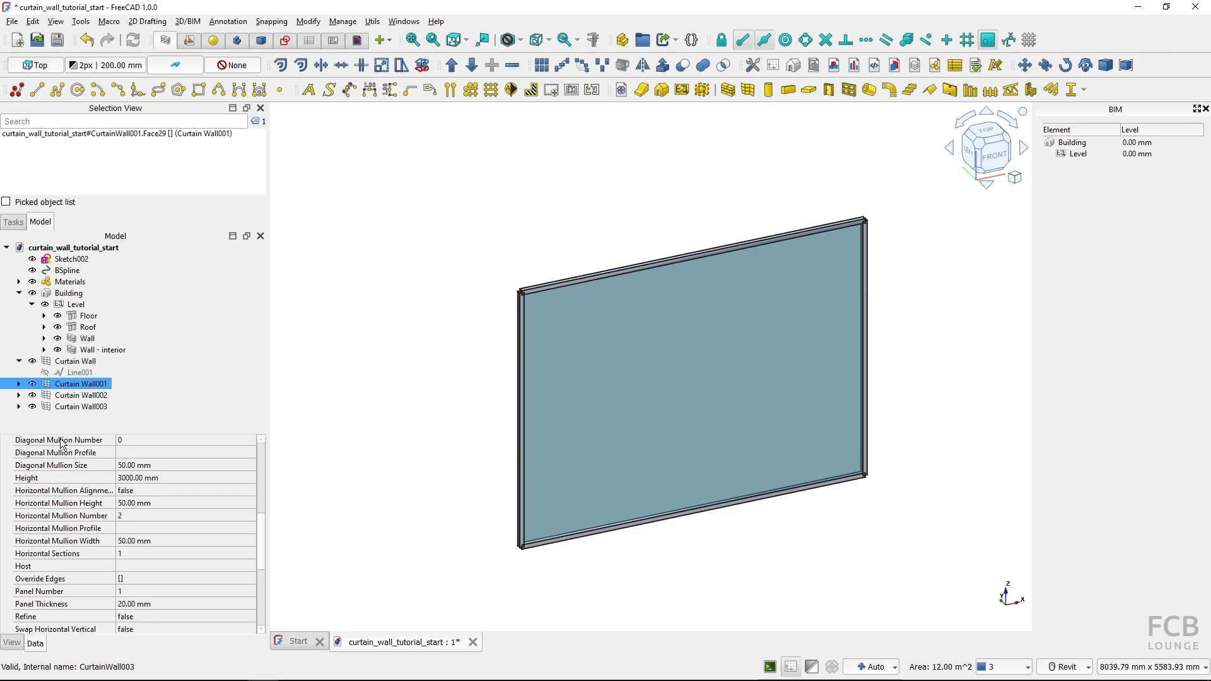
left_click_drag(262, 536, 265, 567)
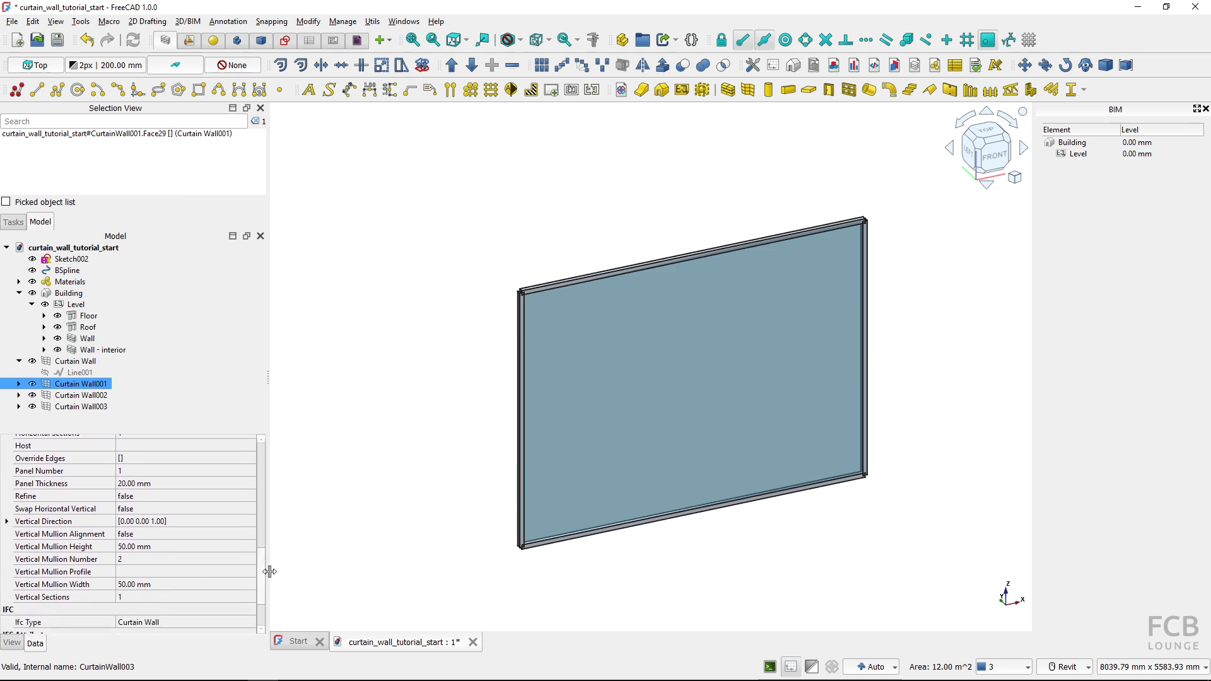
left_click(126, 600)
left_click(127, 597)
type("2")
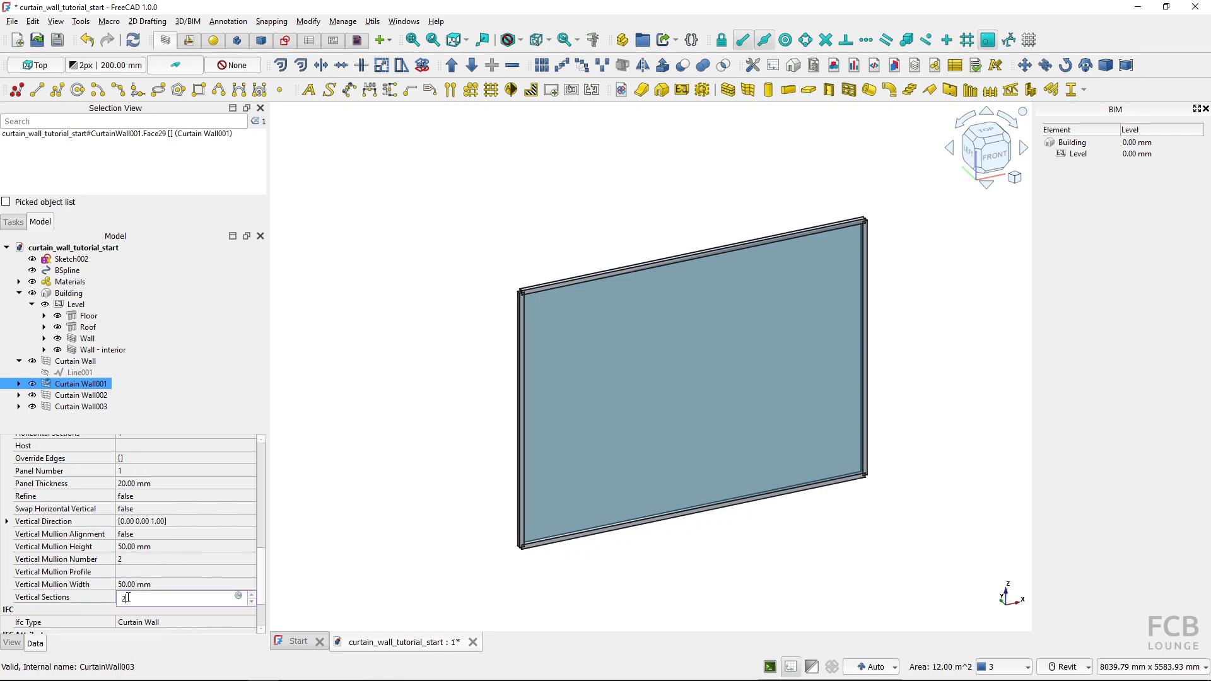
key("Return")
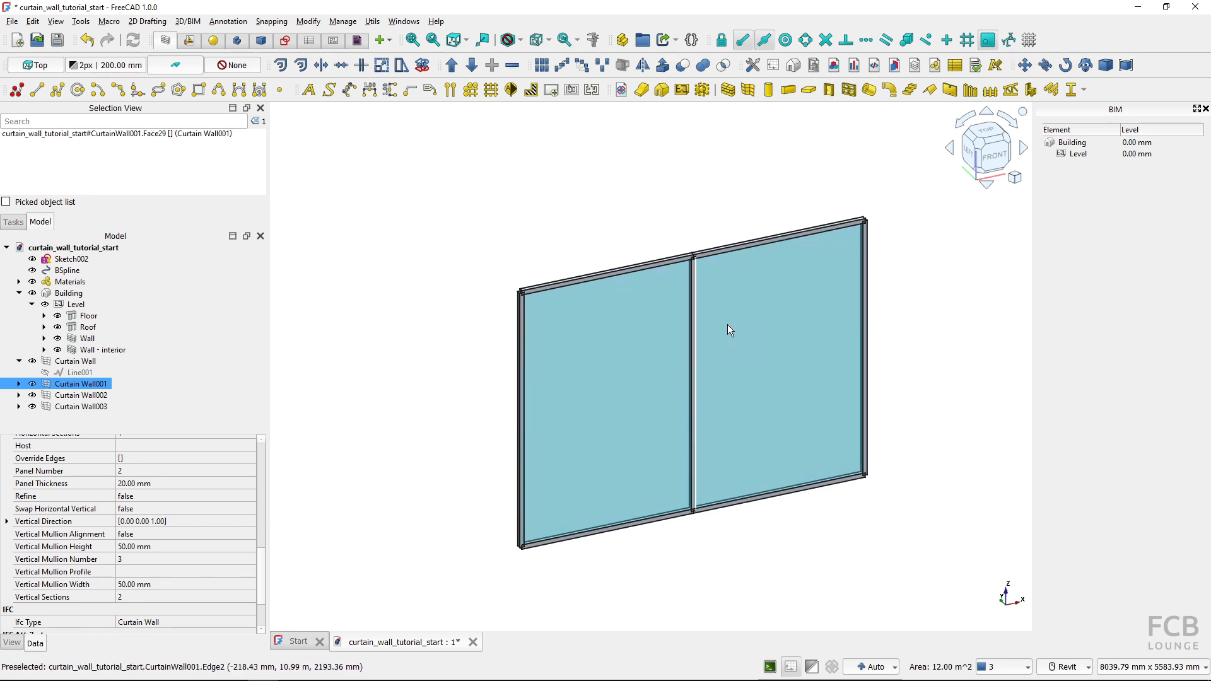
Set the vertical sections of Curtain Wall001 to 3 and its horizontal sections to 2
left_click(139, 596)
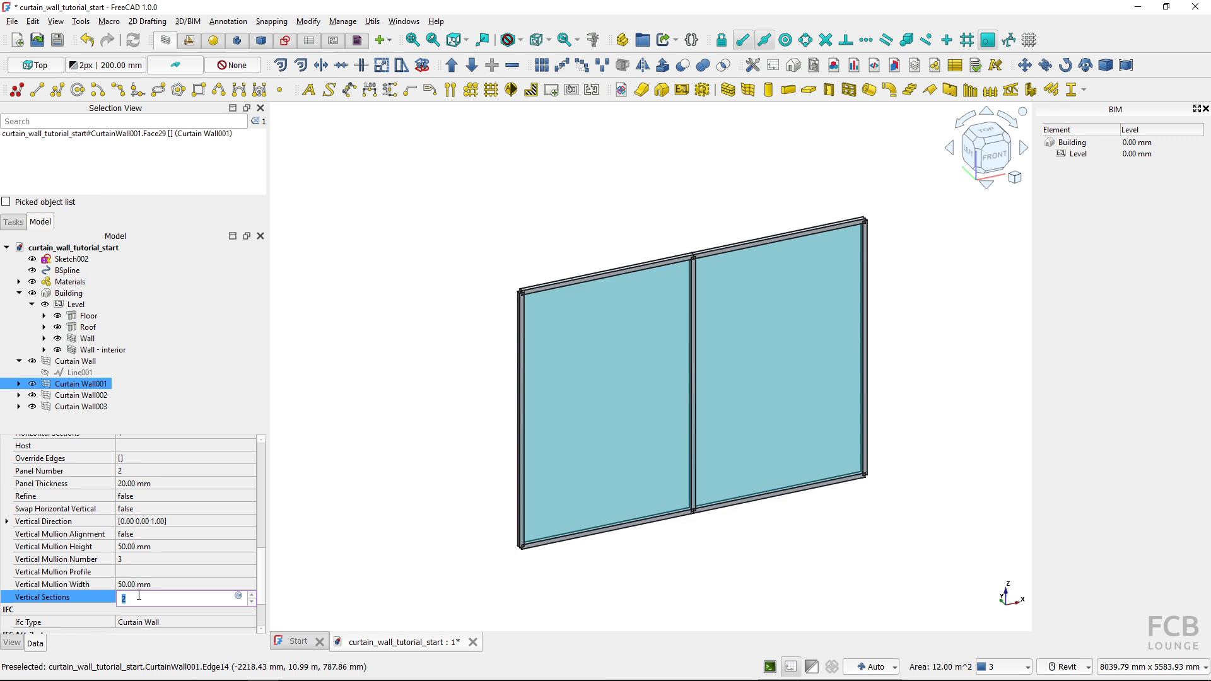
type("3")
key("Return")
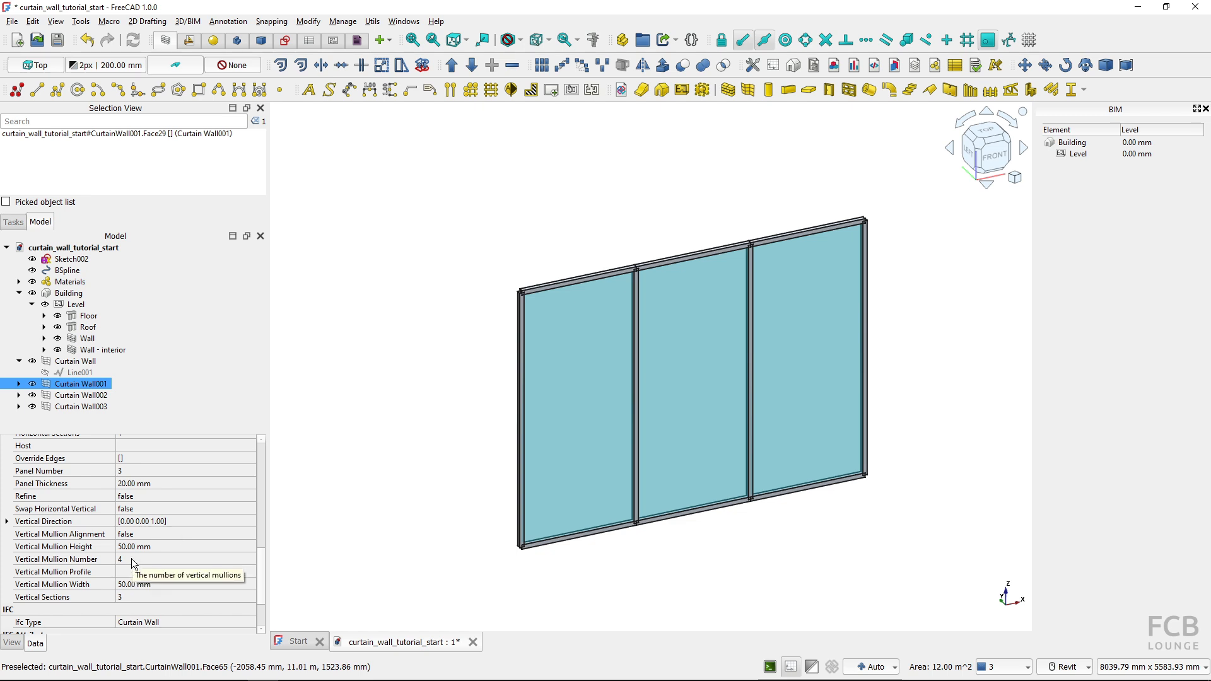
scroll(140, 561, "up", 2)
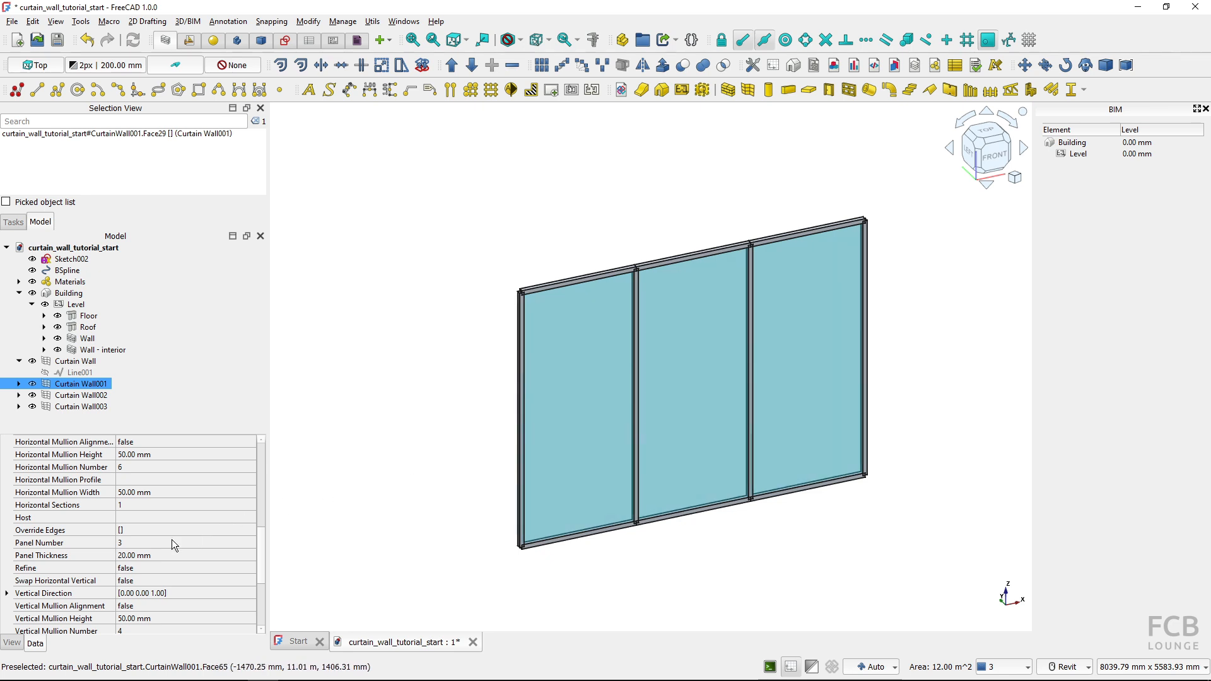
double_click(132, 504)
type("2")
key("Return")
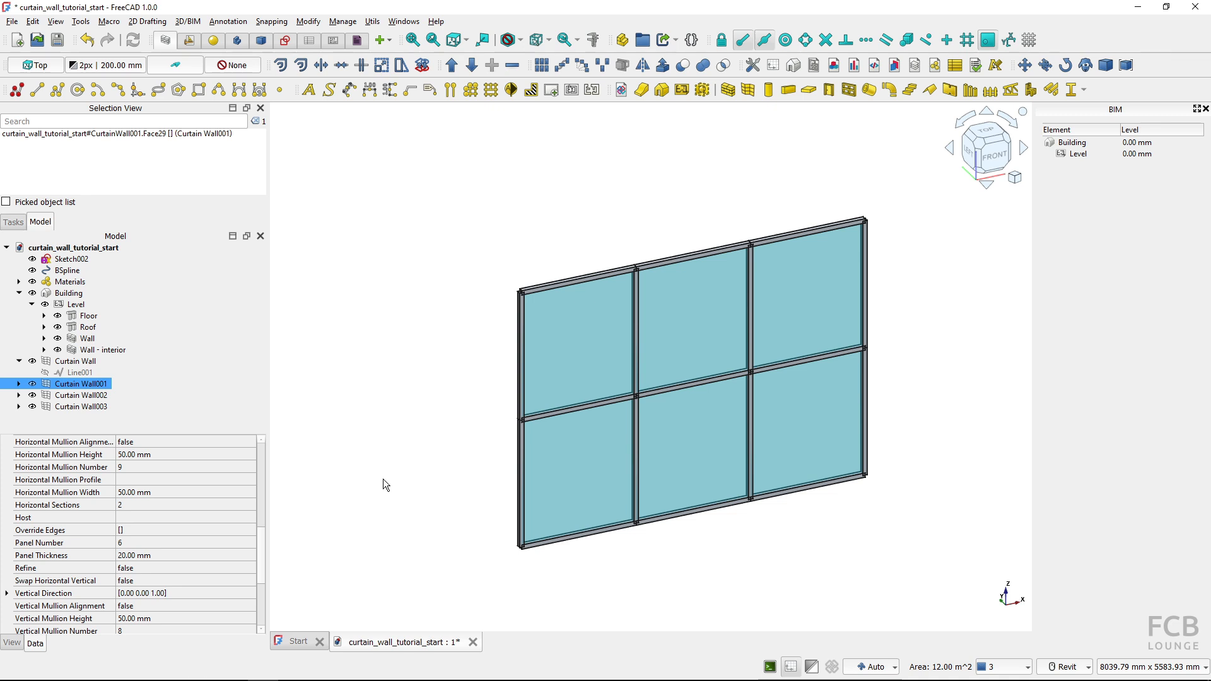
Set the Refine property of Curtain Wall001 to true to clean up the mullion joints
scroll(526, 429, "up", 4)
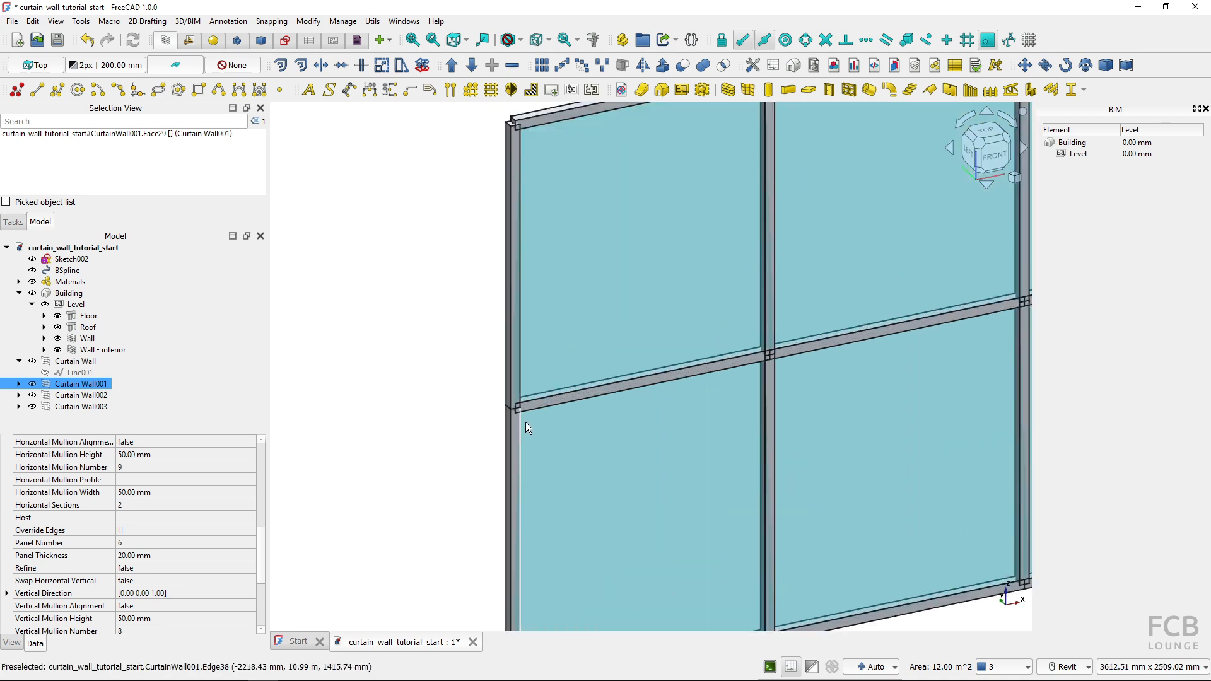
scroll(524, 422, "up", 5)
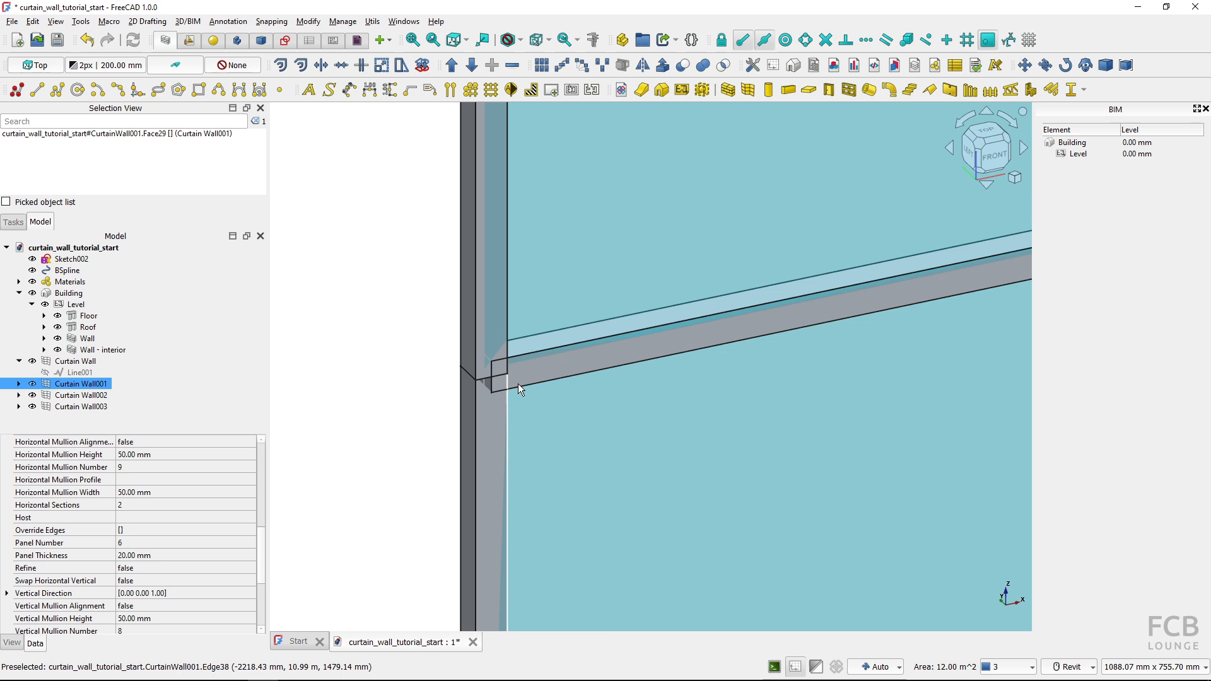
scroll(494, 373, "down", 4)
middle_click_drag(821, 325, 542, 380)
scroll(606, 342, "up", 2)
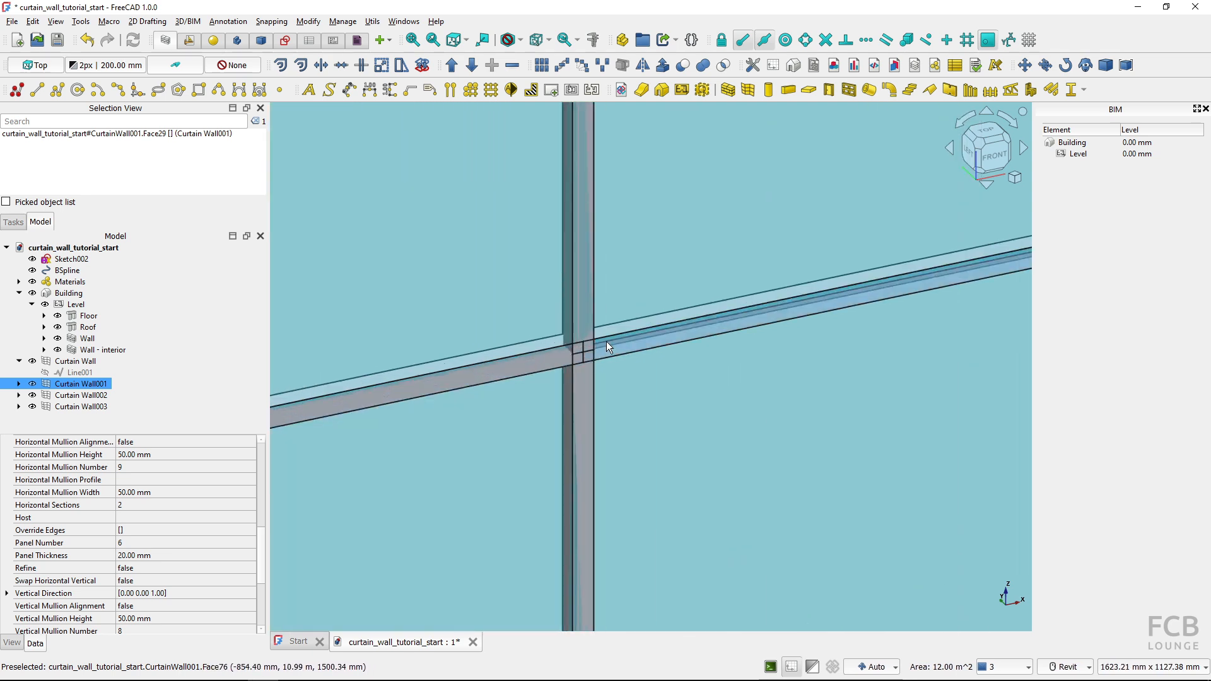
scroll(586, 369, "up", 1)
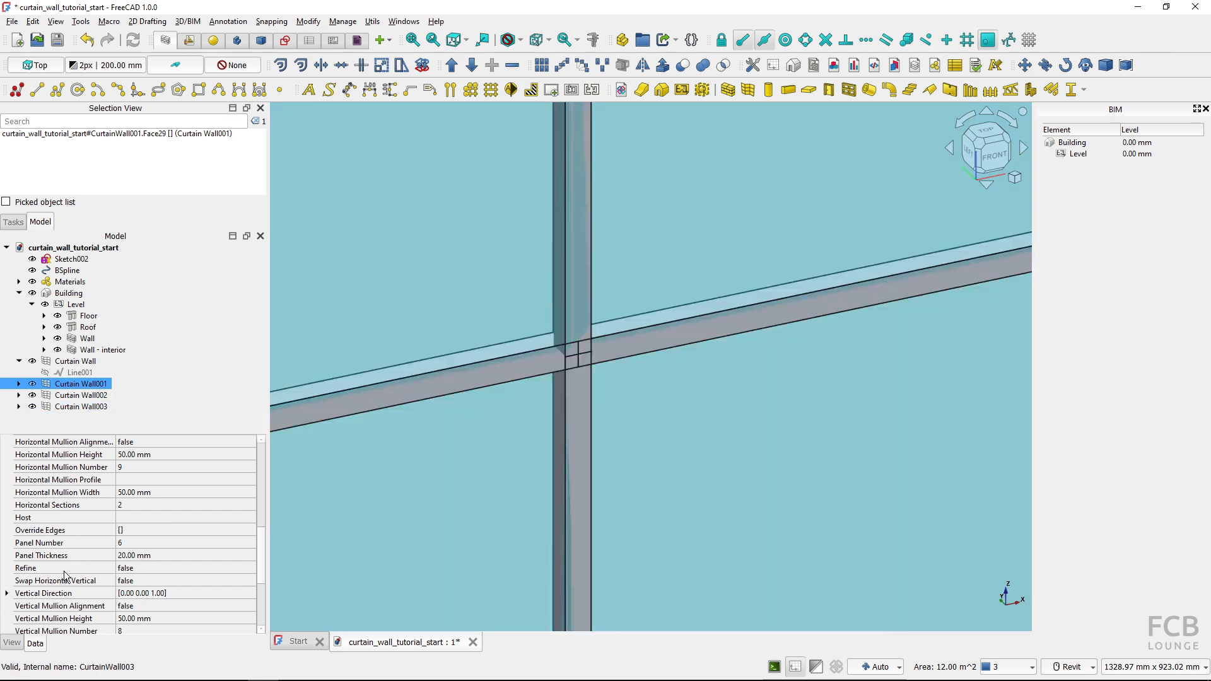
left_click(140, 570)
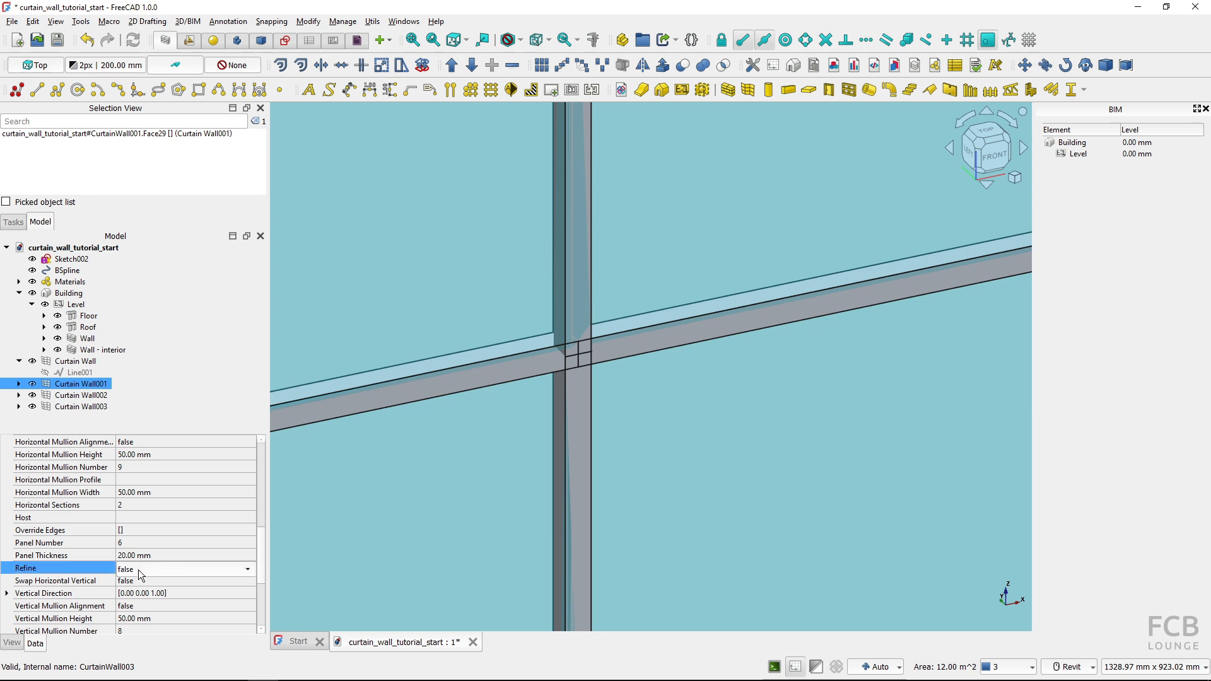
left_click(138, 569)
left_click(157, 584)
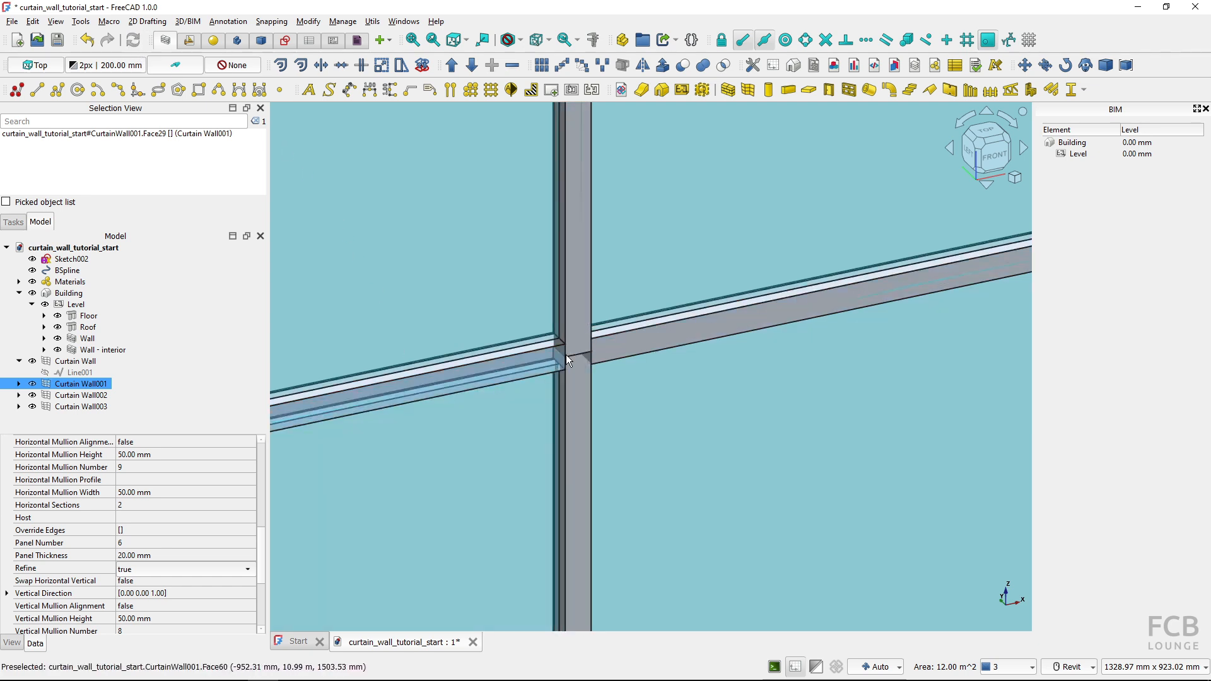
Examine the refined mullion joints along the middle rail and at the upper corners of Curtain Wall001
scroll(580, 353, "down", 3)
middle_click_drag(518, 392, 791, 365)
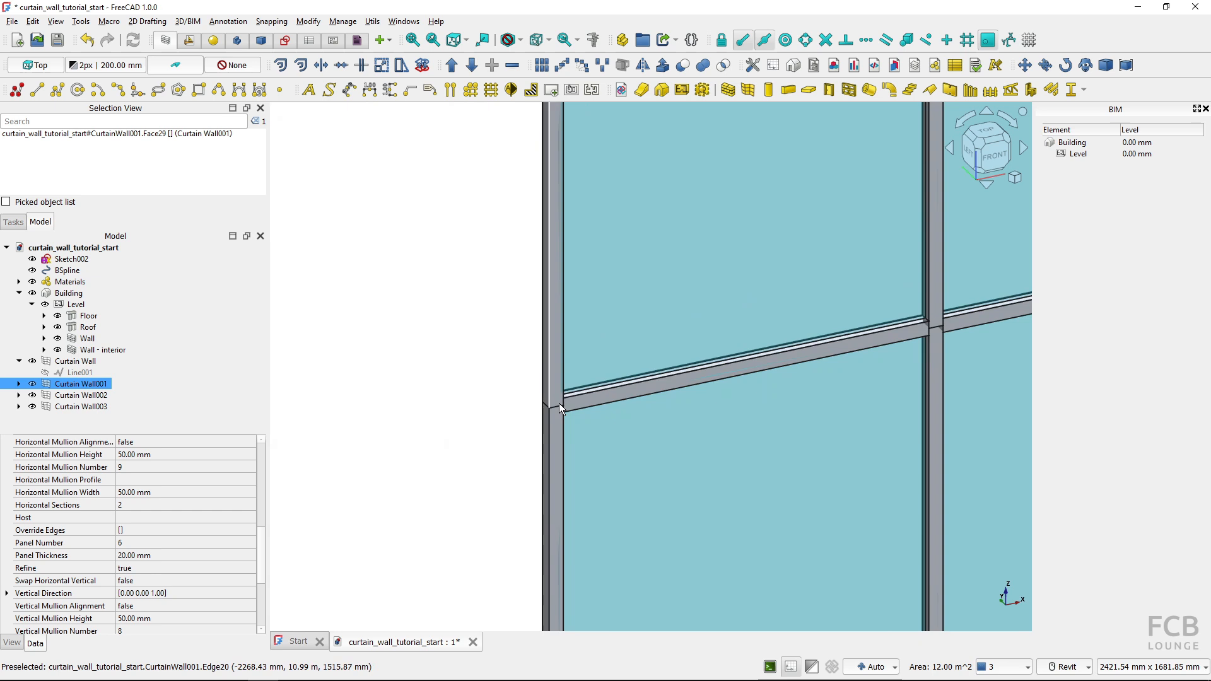
scroll(559, 403, "up", 5)
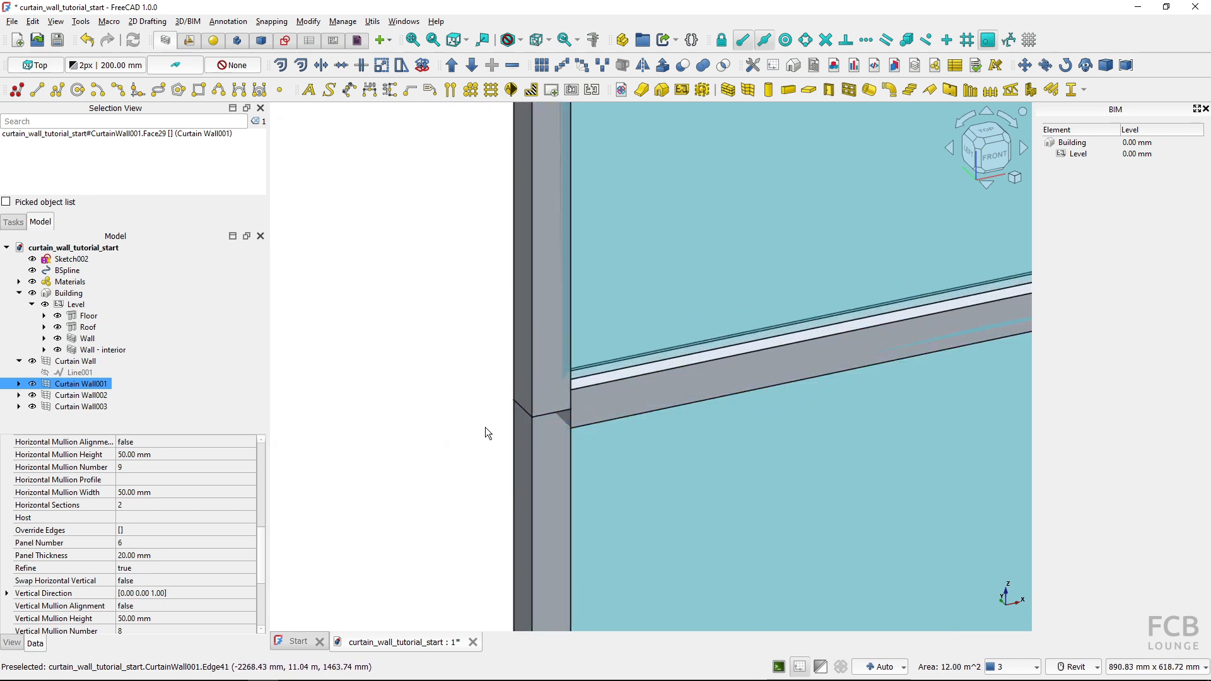
scroll(484, 426, "down", 8)
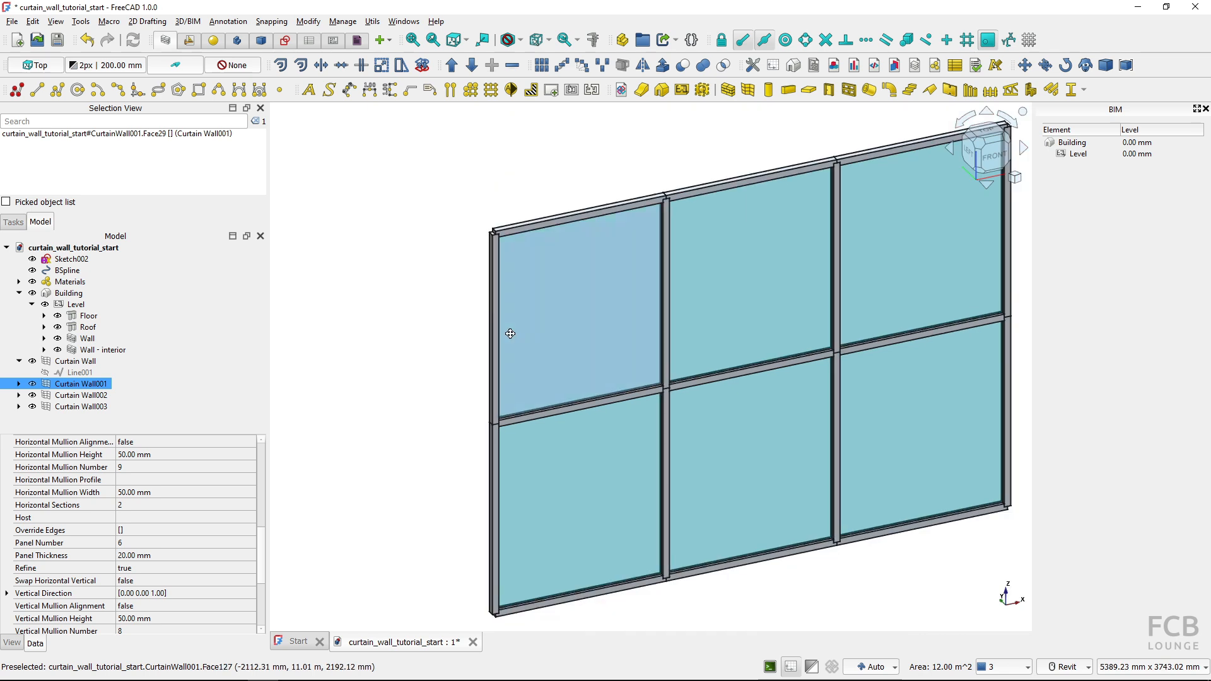
scroll(479, 298, "up", 5)
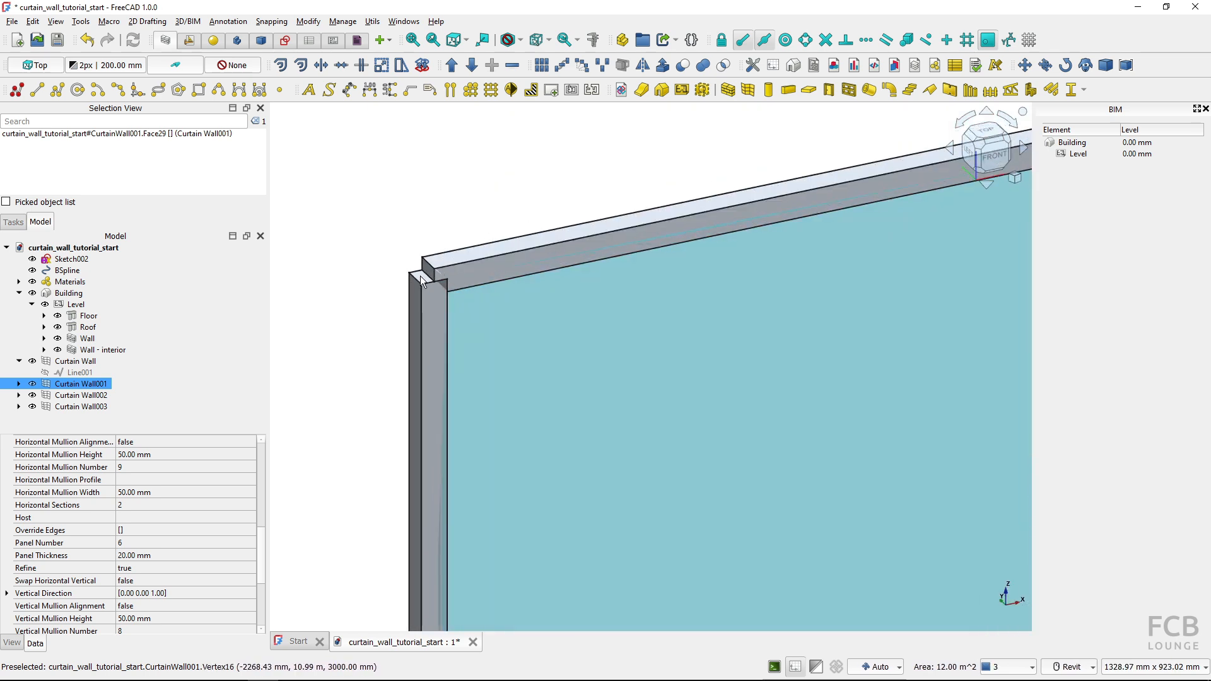
scroll(428, 280, "down", 6)
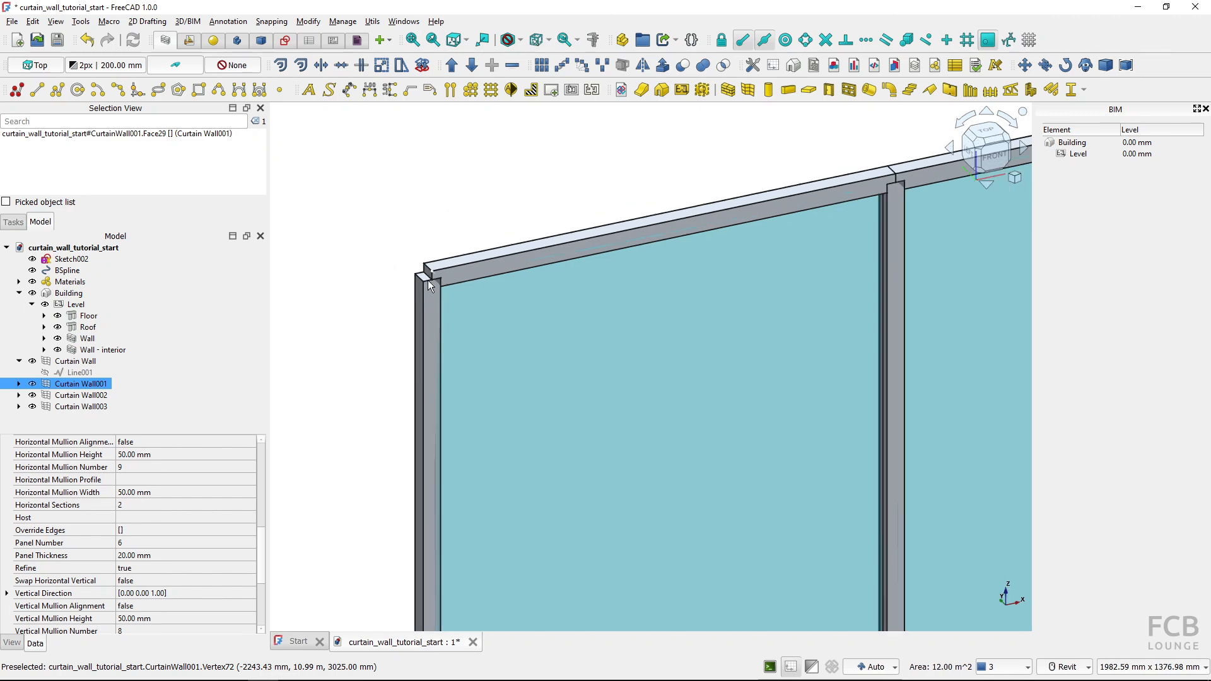
scroll(851, 196, "up", 2)
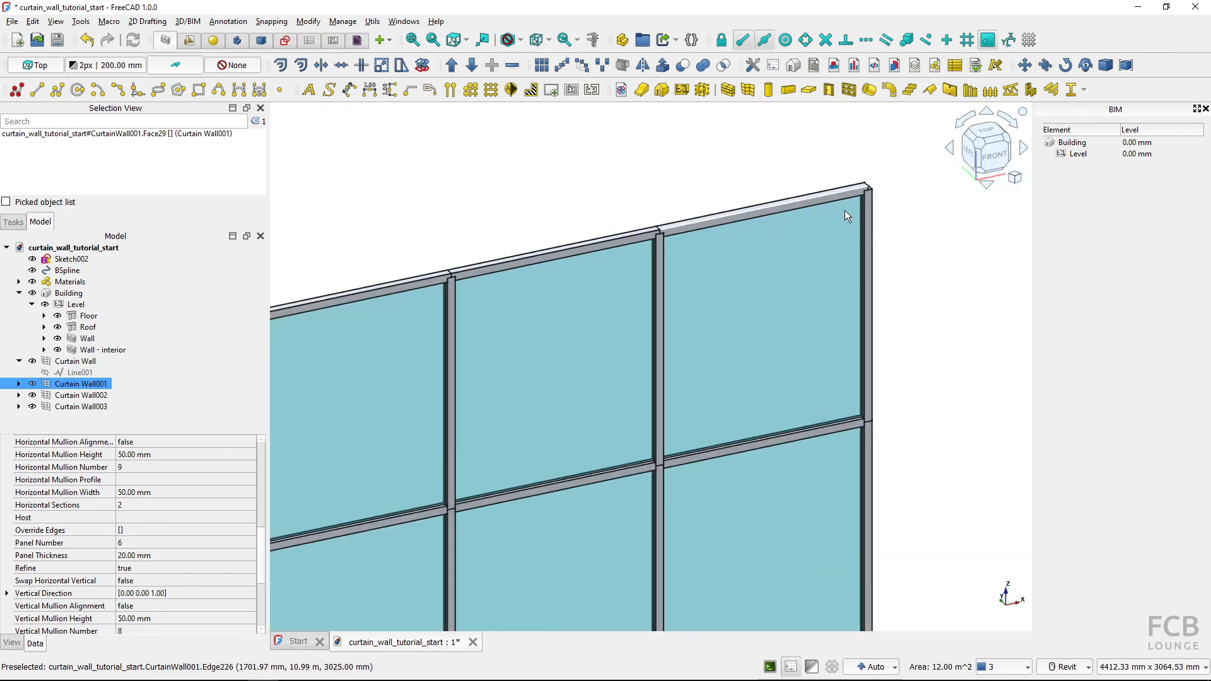
scroll(628, 404, "down", 3)
scroll(608, 388, "up", 5)
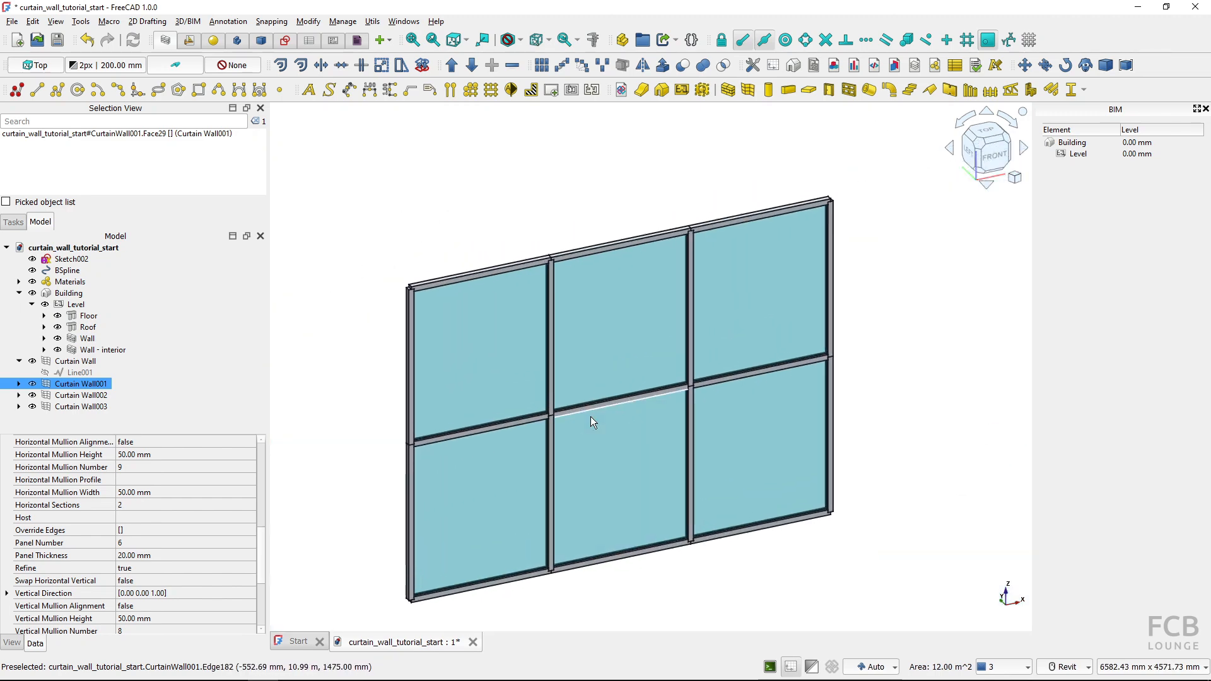
scroll(574, 417, "down", 1)
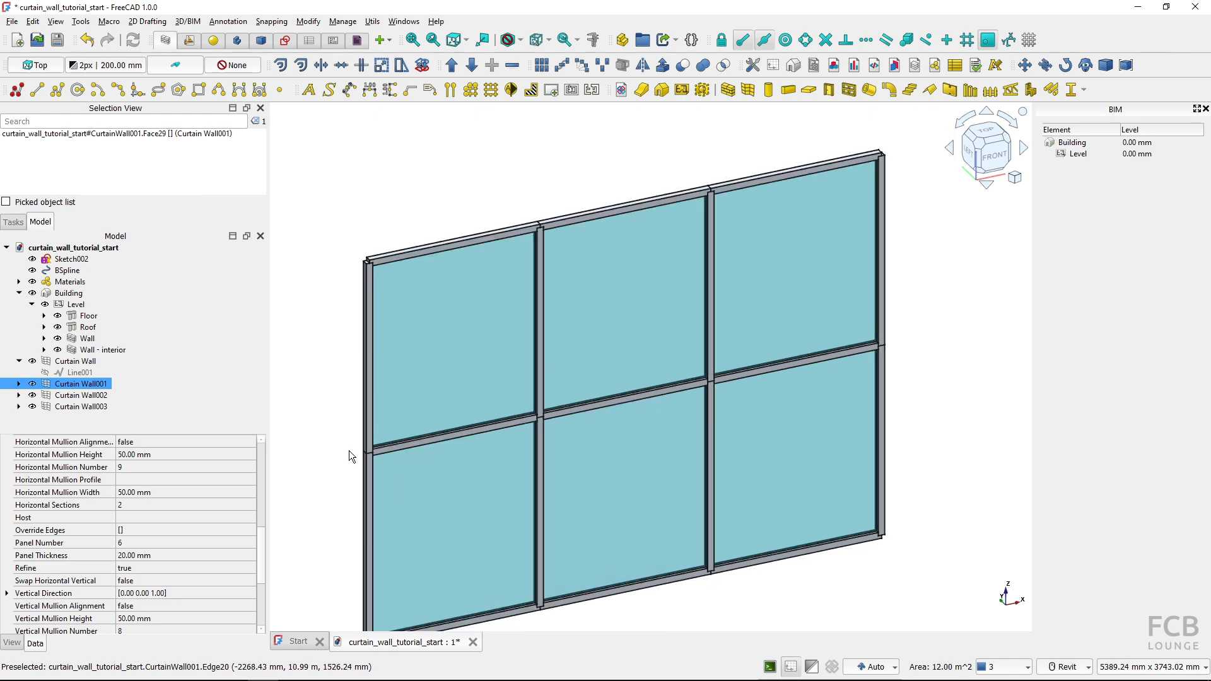
scroll(350, 452, "up", 1)
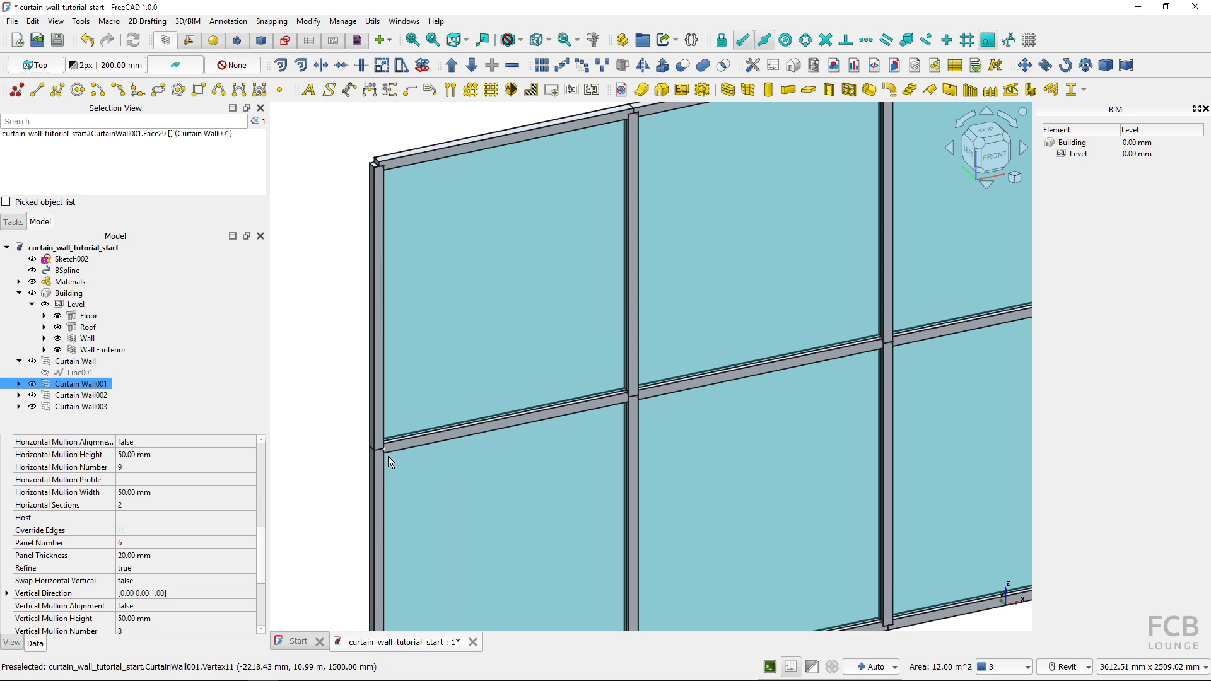
middle_click_drag(331, 477, 341, 459)
Set the vertical mullion width of Curtain Wall001 to 100 mm and clear the selection
scroll(160, 594, "down", 2)
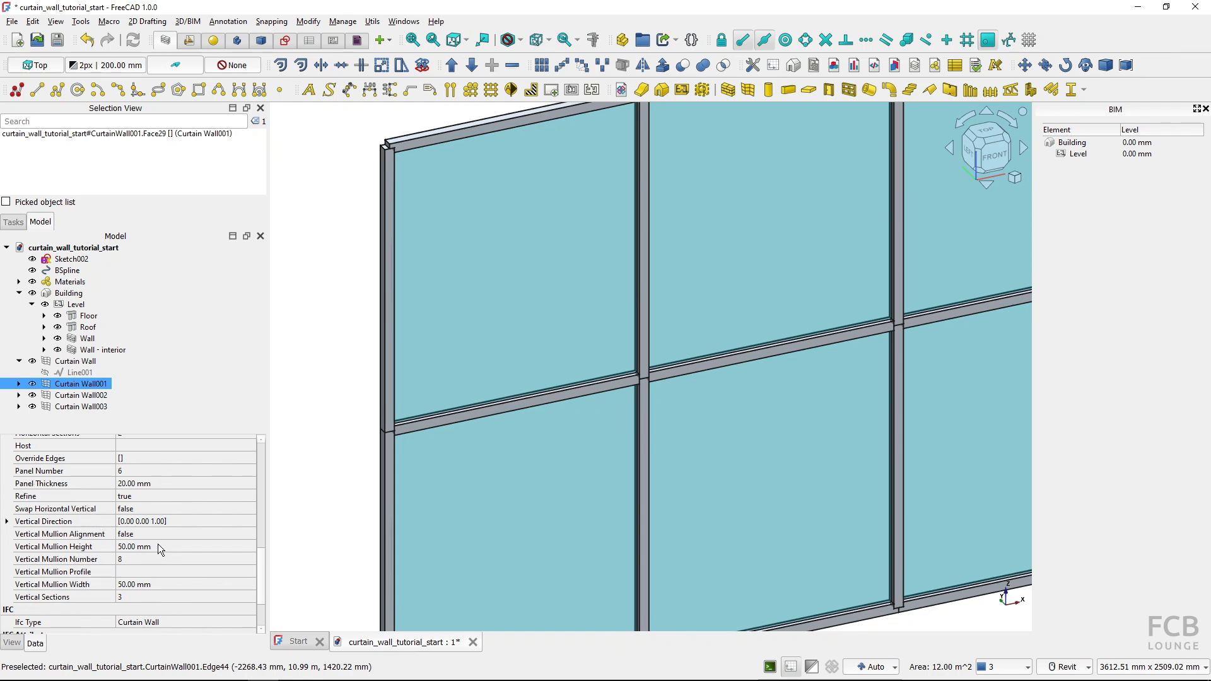
left_click(164, 583)
type("100")
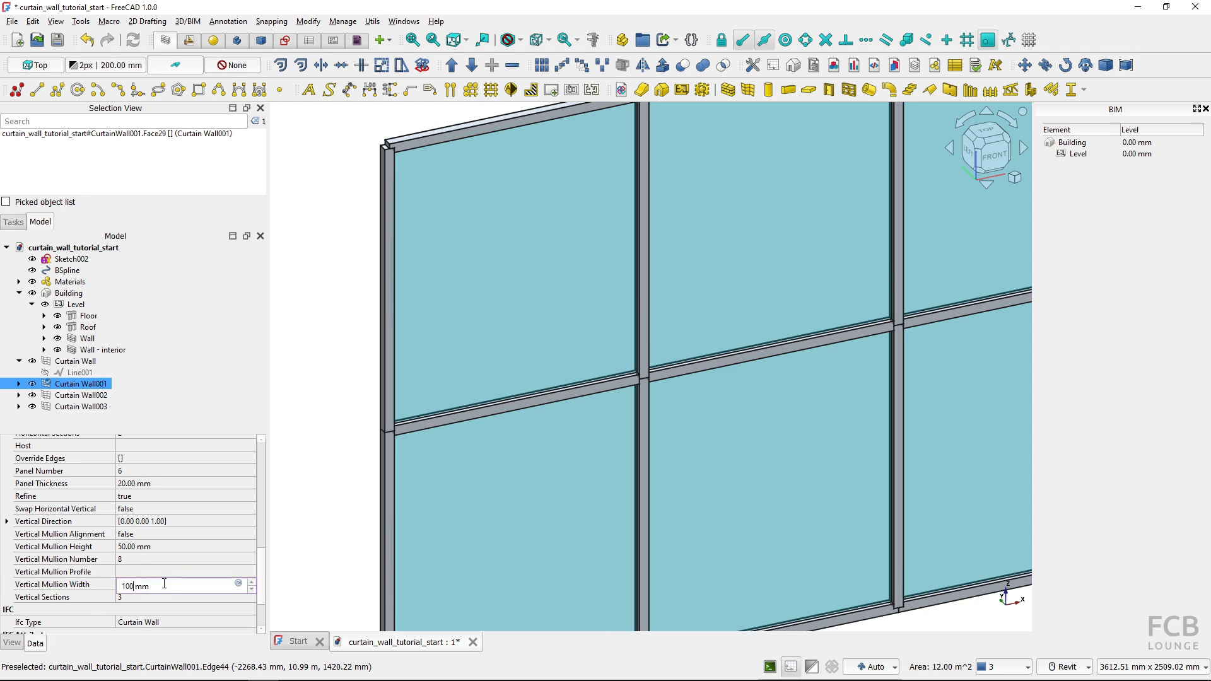
left_click(289, 545)
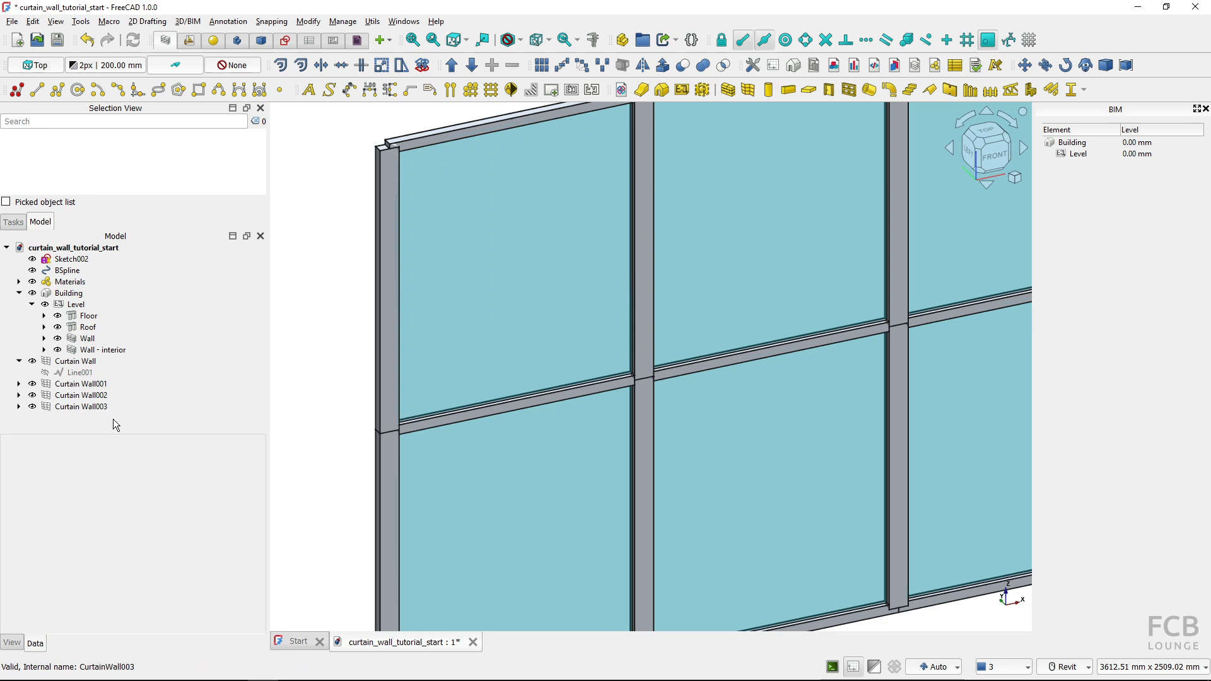
Set the vertical mullion height of Curtain Wall001 to 150 mm and clear the selection
left_click(81, 383)
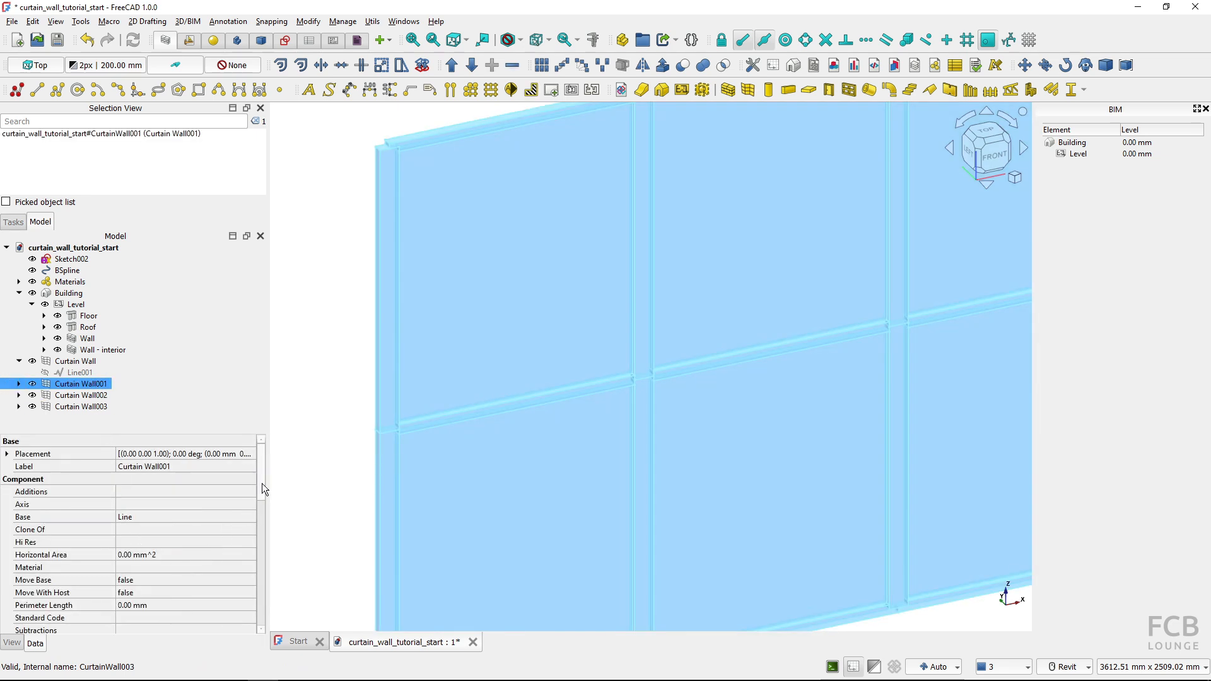
left_click_drag(263, 482, 261, 596)
left_click(157, 500)
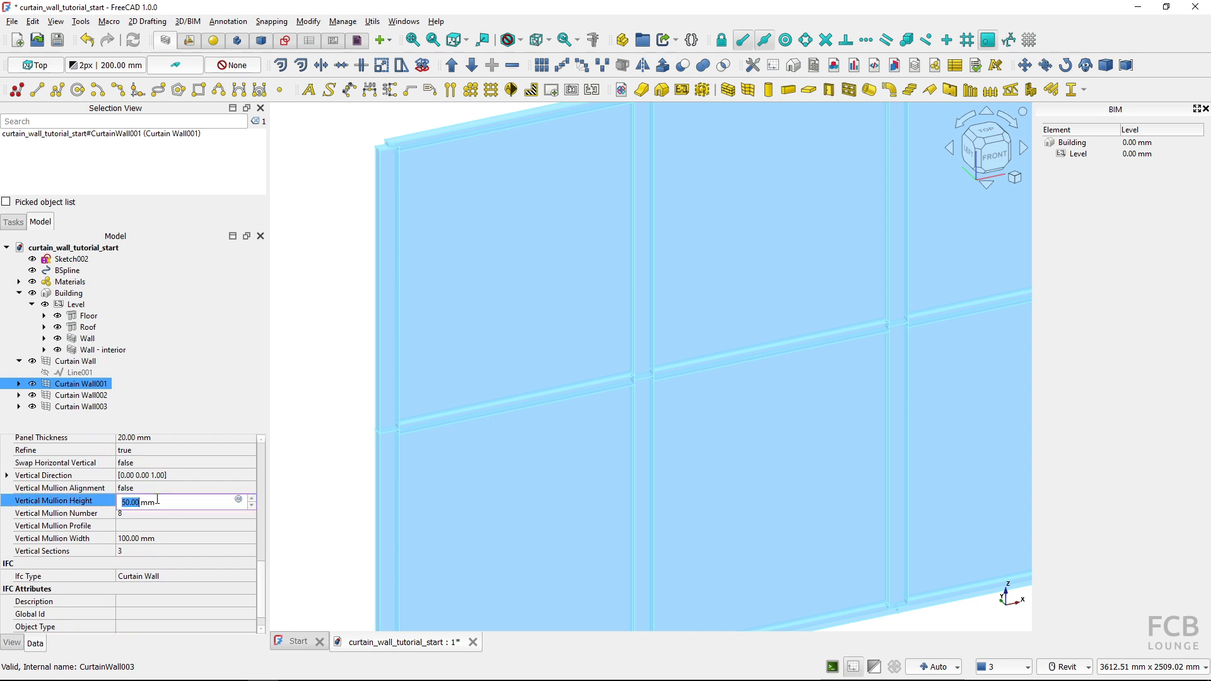
type("150")
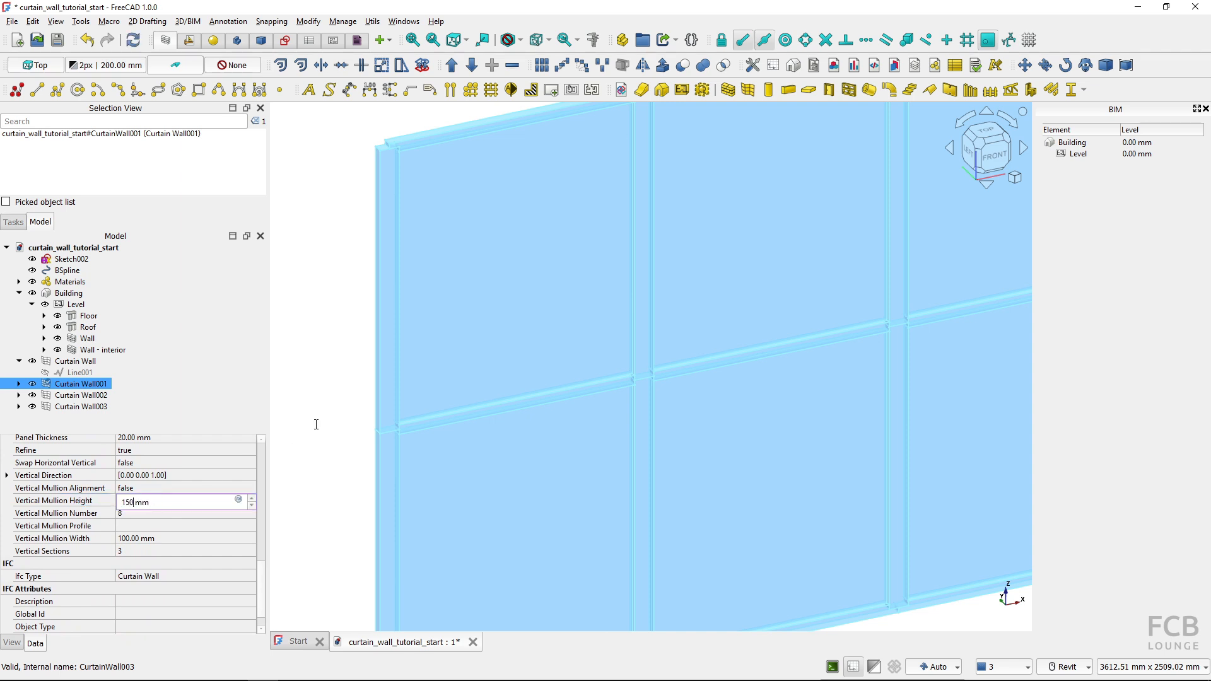
key("Return")
left_click(315, 422)
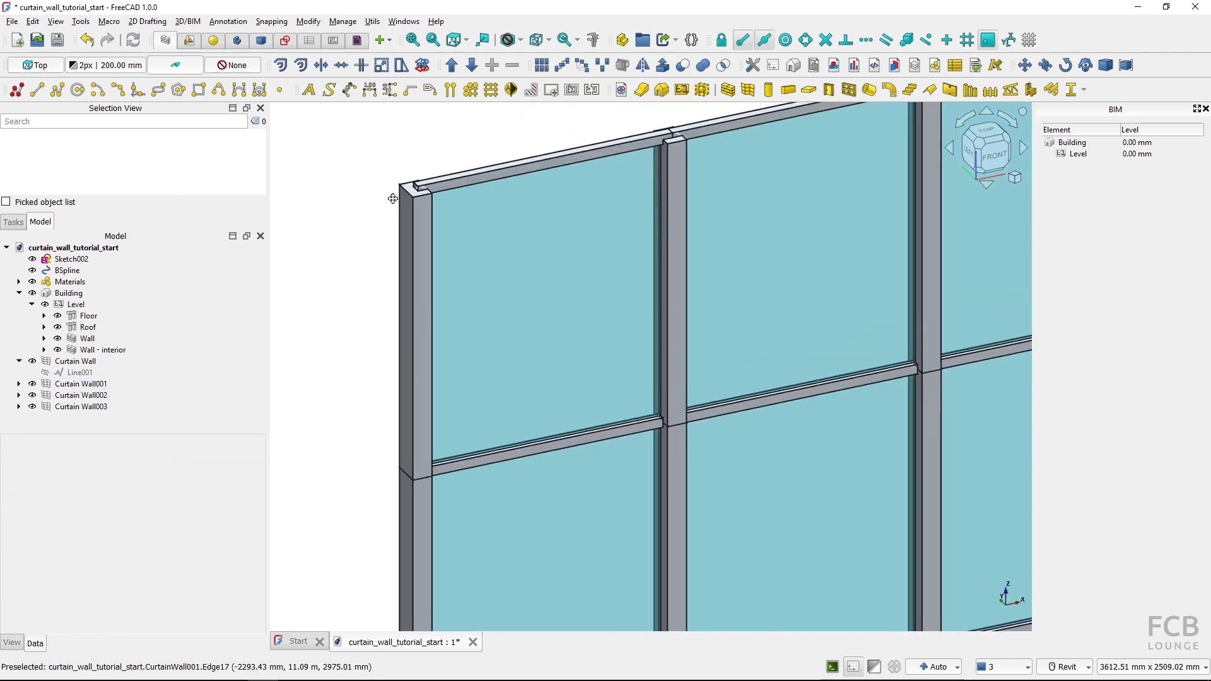
middle_click_drag(392, 199, 400, 209)
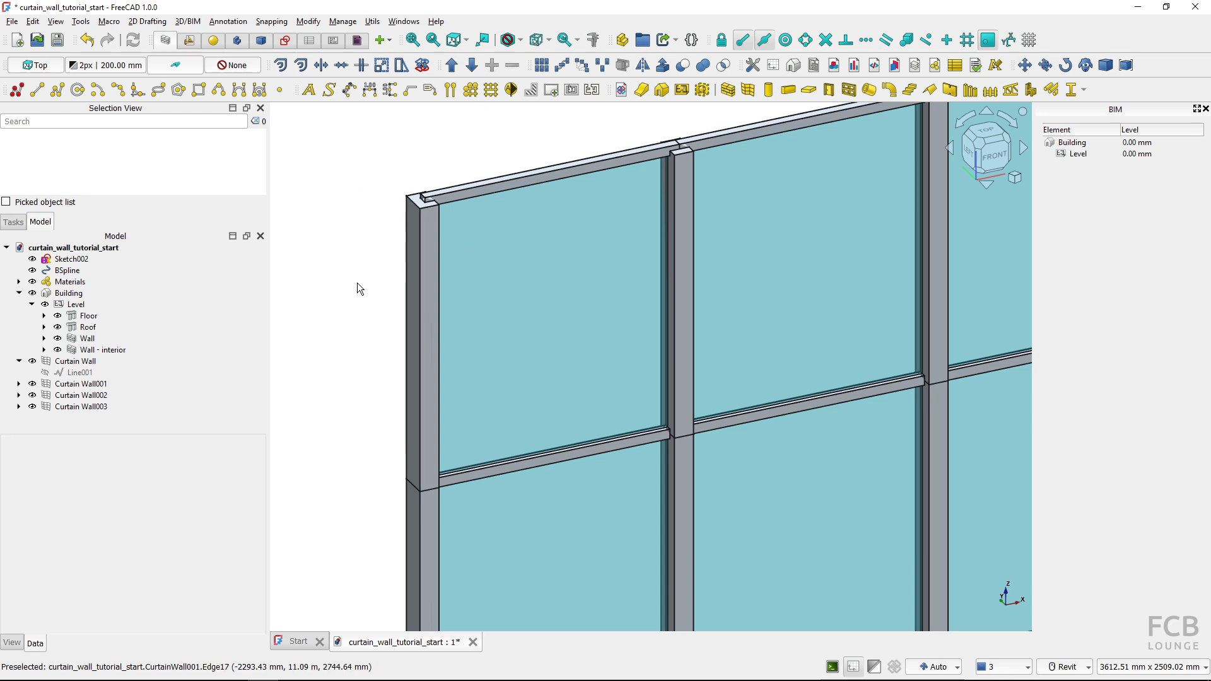
Set the horizontal mullion height of Curtain Wall001 to 150 mm and clear the selection
left_click(94, 406)
left_click(82, 383)
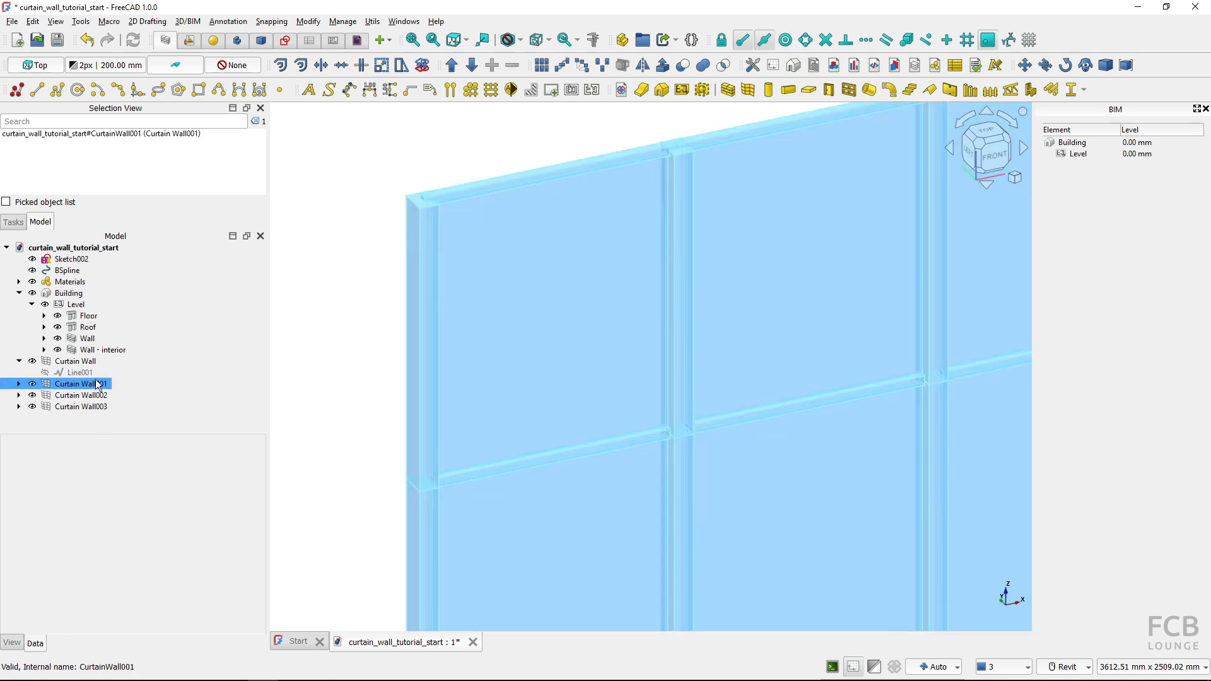
scroll(125, 513, "down", 3)
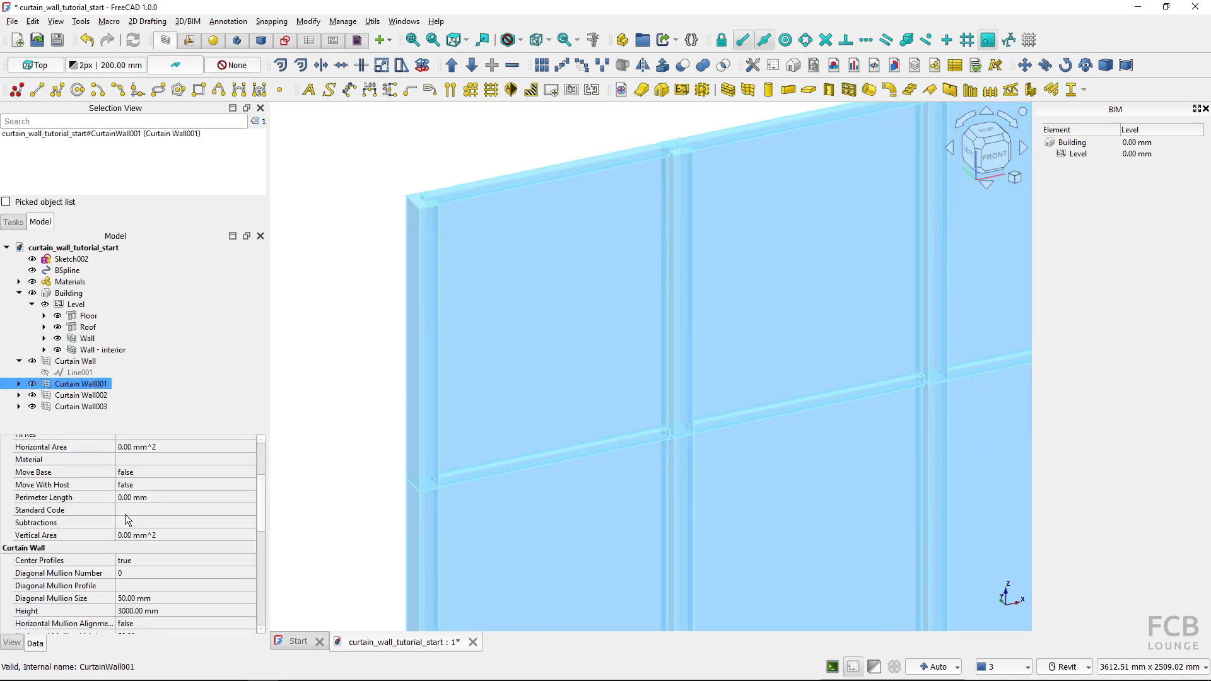
scroll(135, 519, "down", 2)
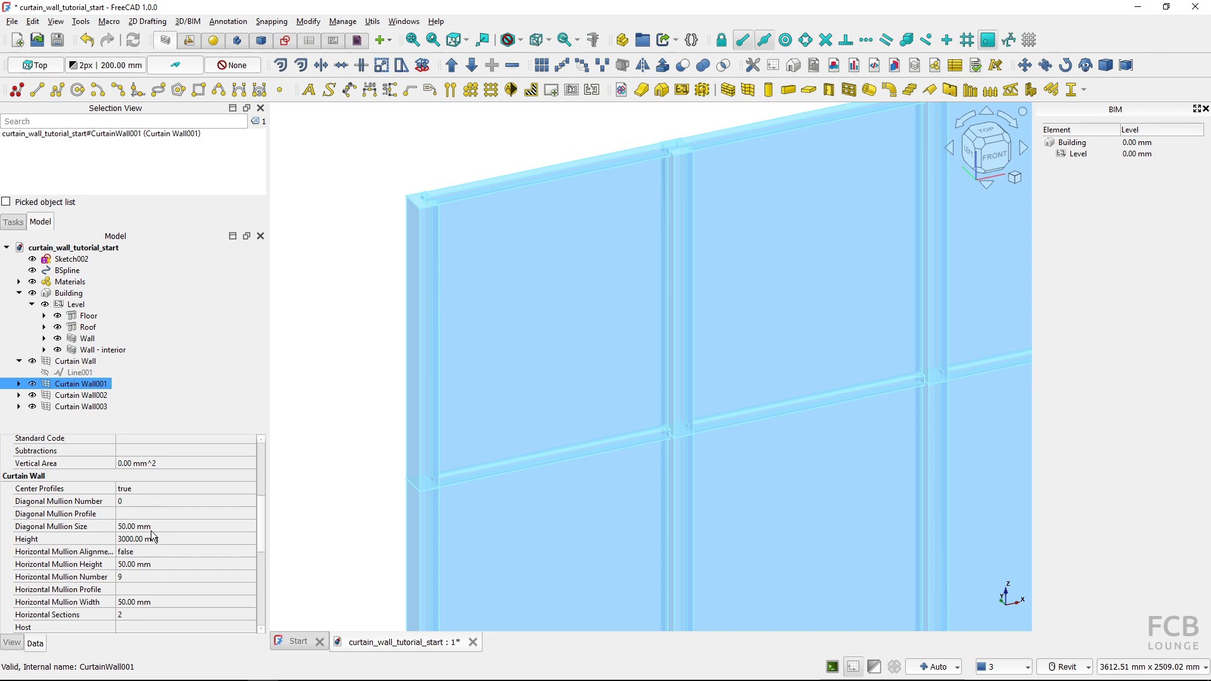
scroll(152, 536, "down", 1)
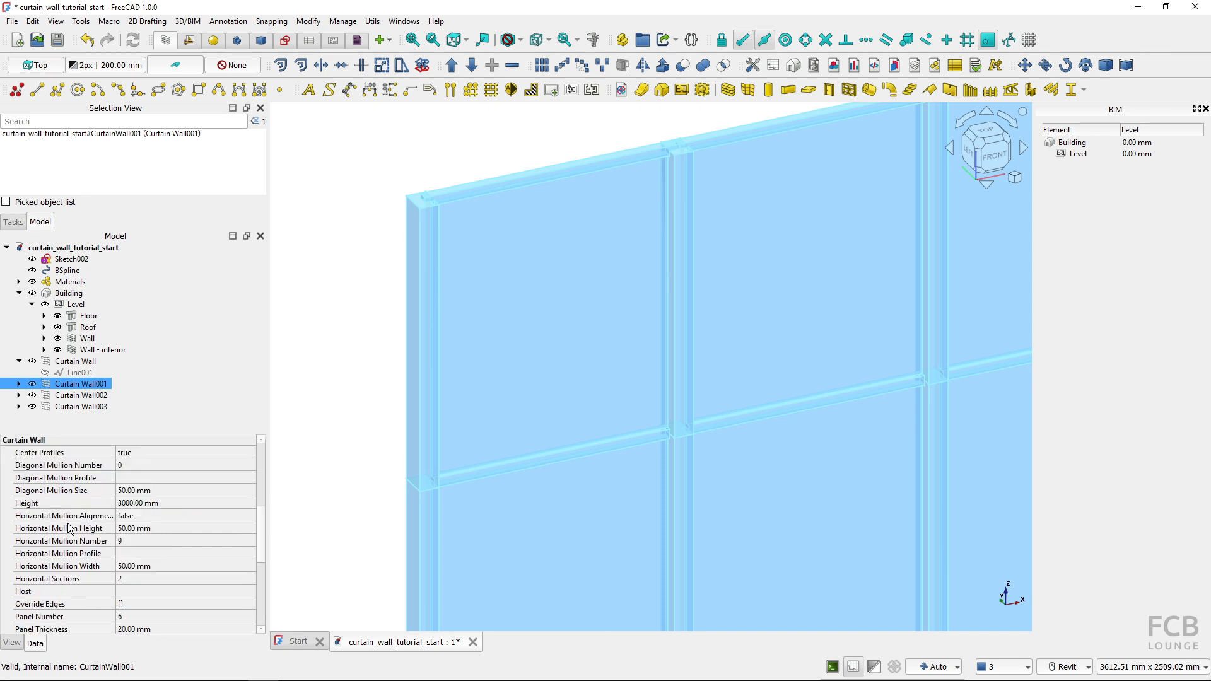
left_click(173, 528)
type("150")
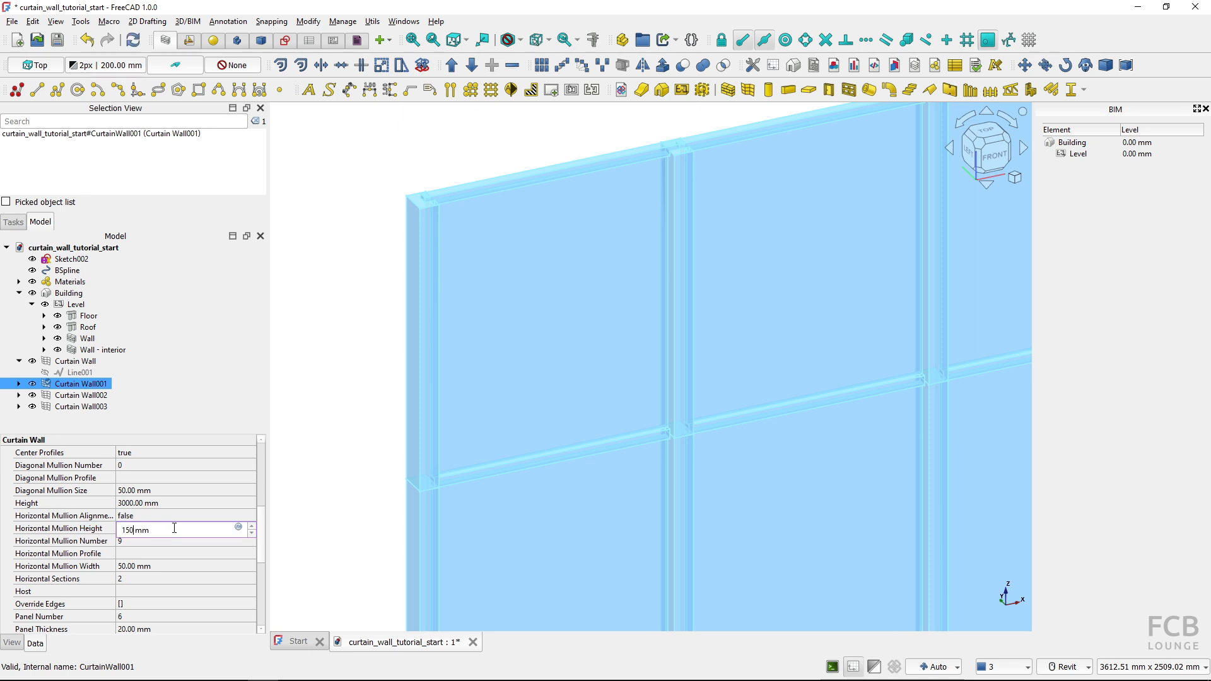
key("Return")
left_click(342, 451)
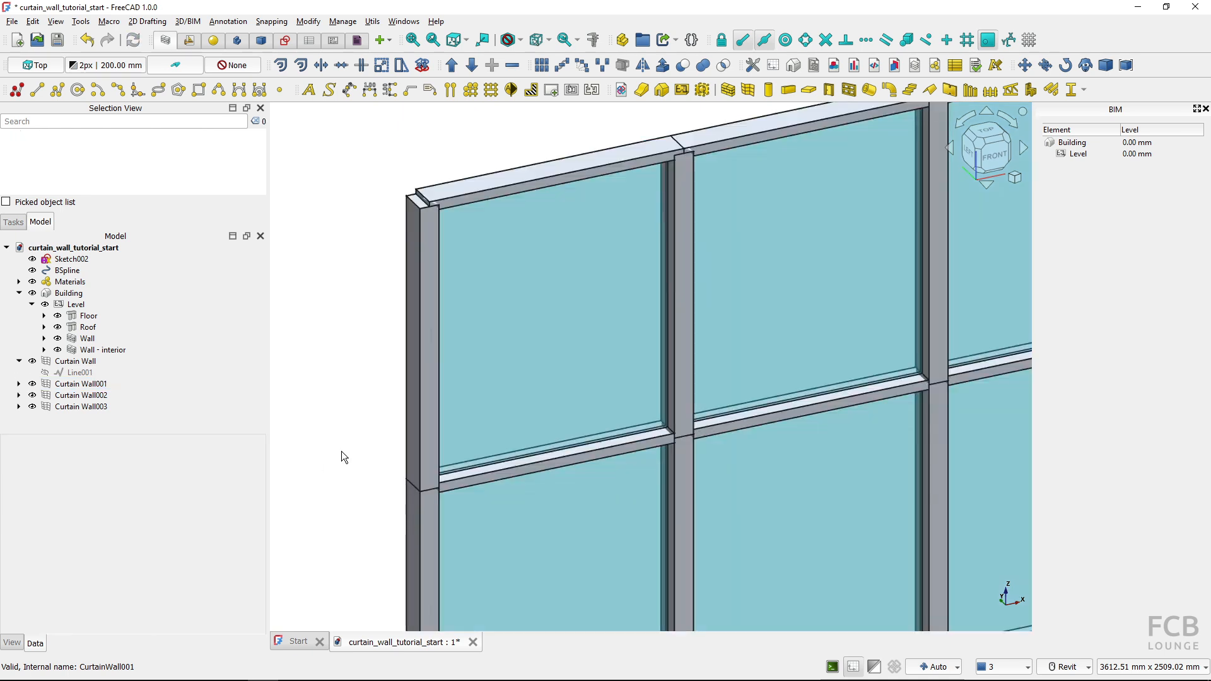
Display Curtain Wall001 from above in wireframe and examine its glass panels between the mullions
scroll(558, 372, "down", 3)
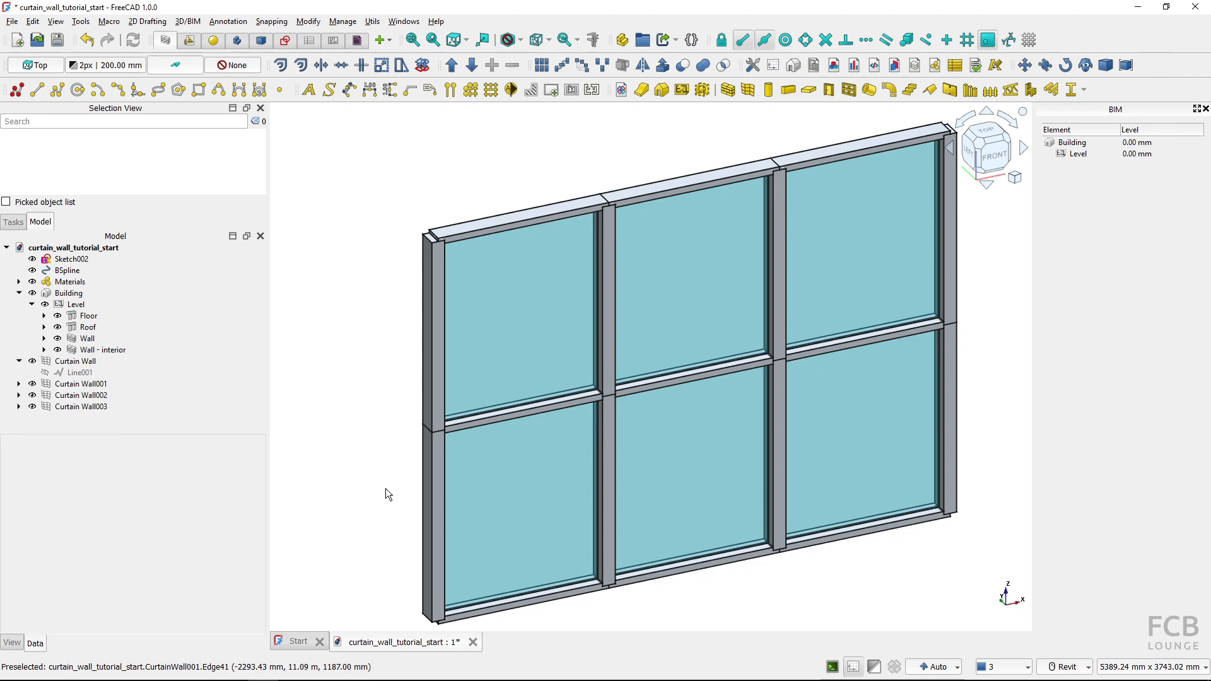
left_click(497, 352)
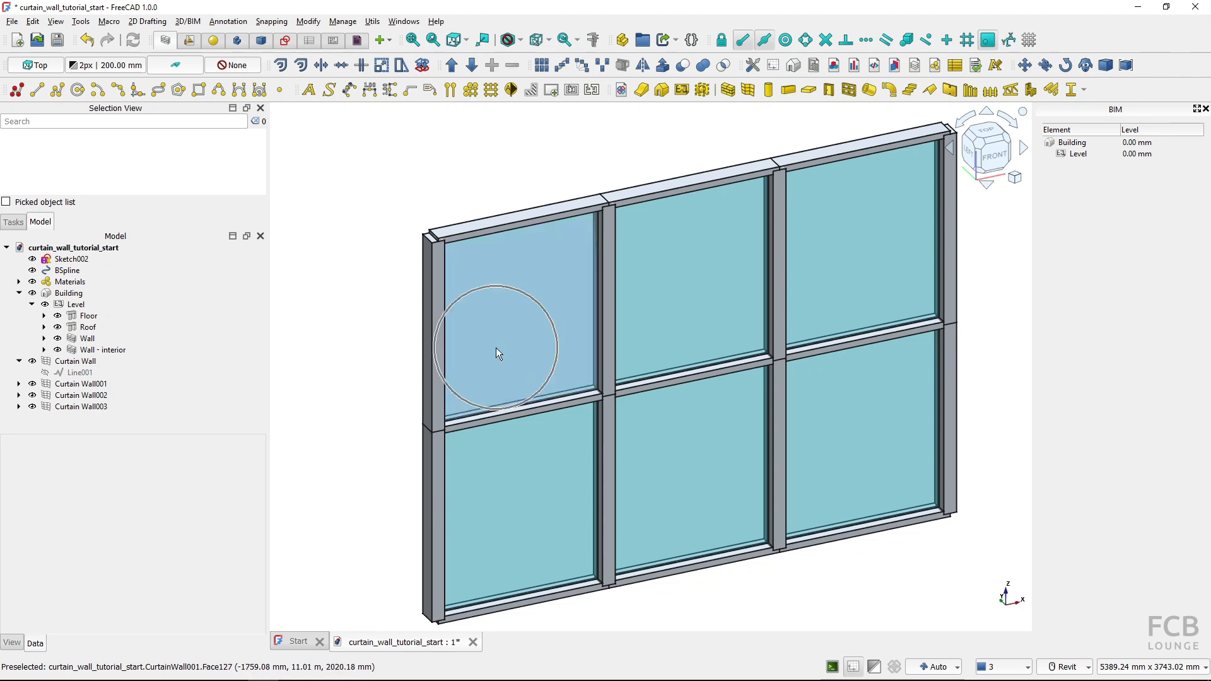
left_click(101, 384)
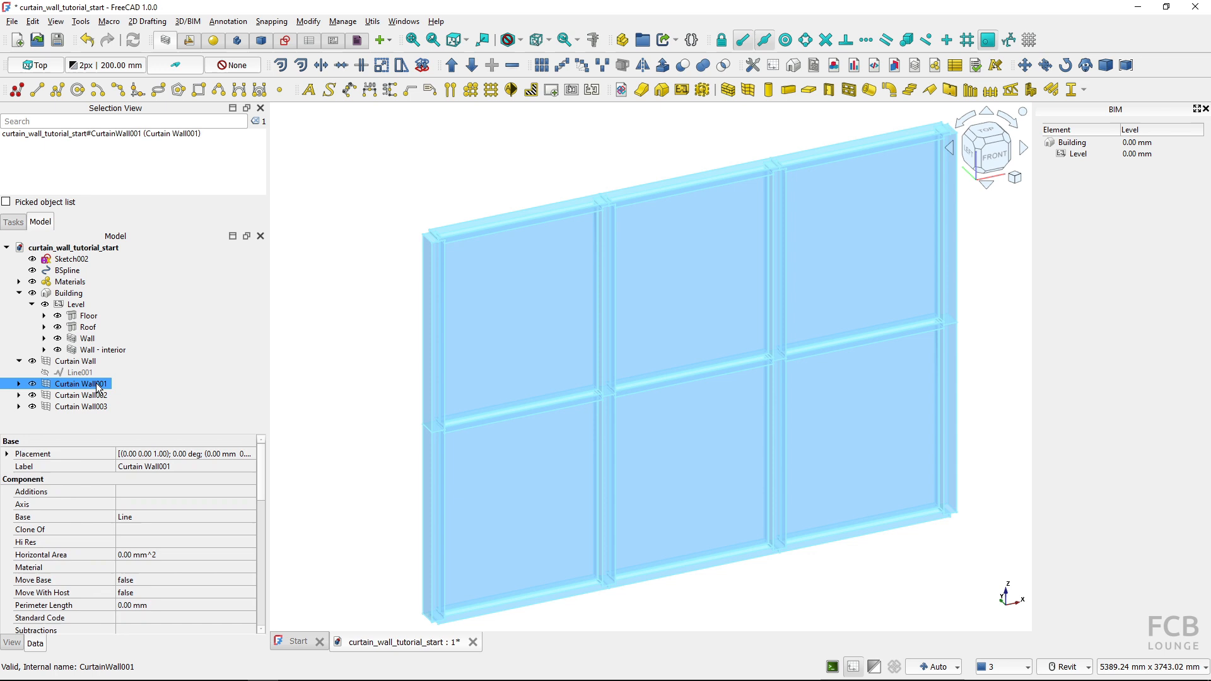
scroll(203, 553, "down", 8)
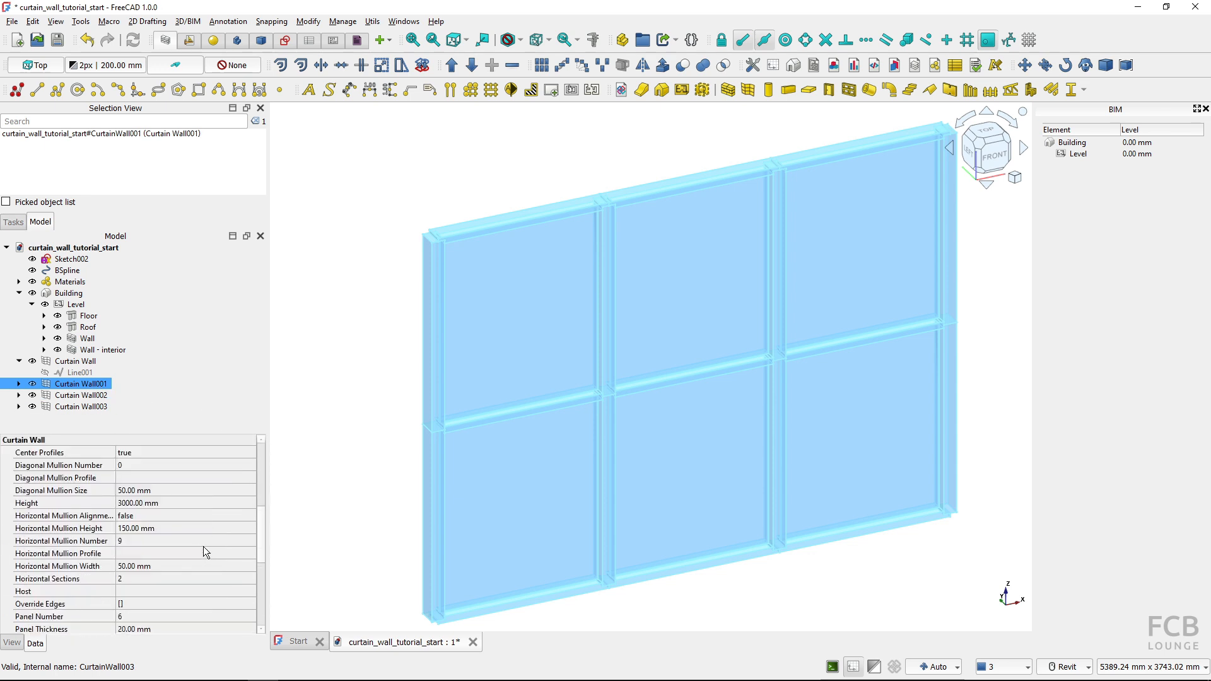
scroll(202, 545, "down", 2)
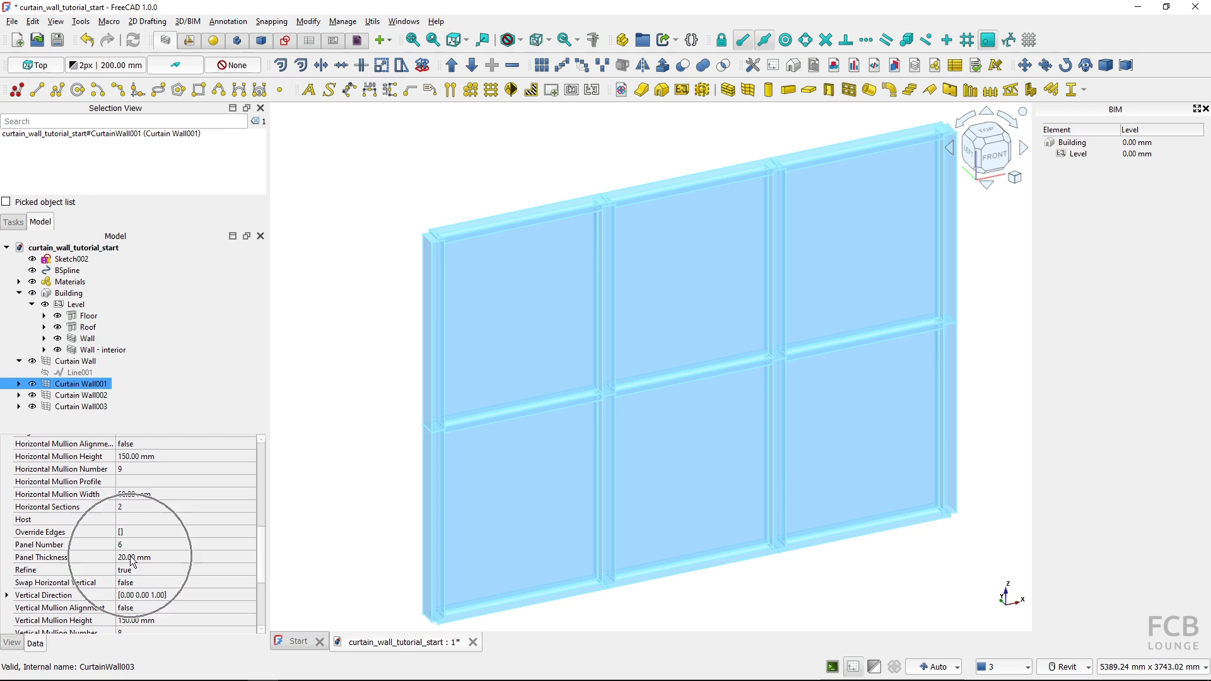
key("2")
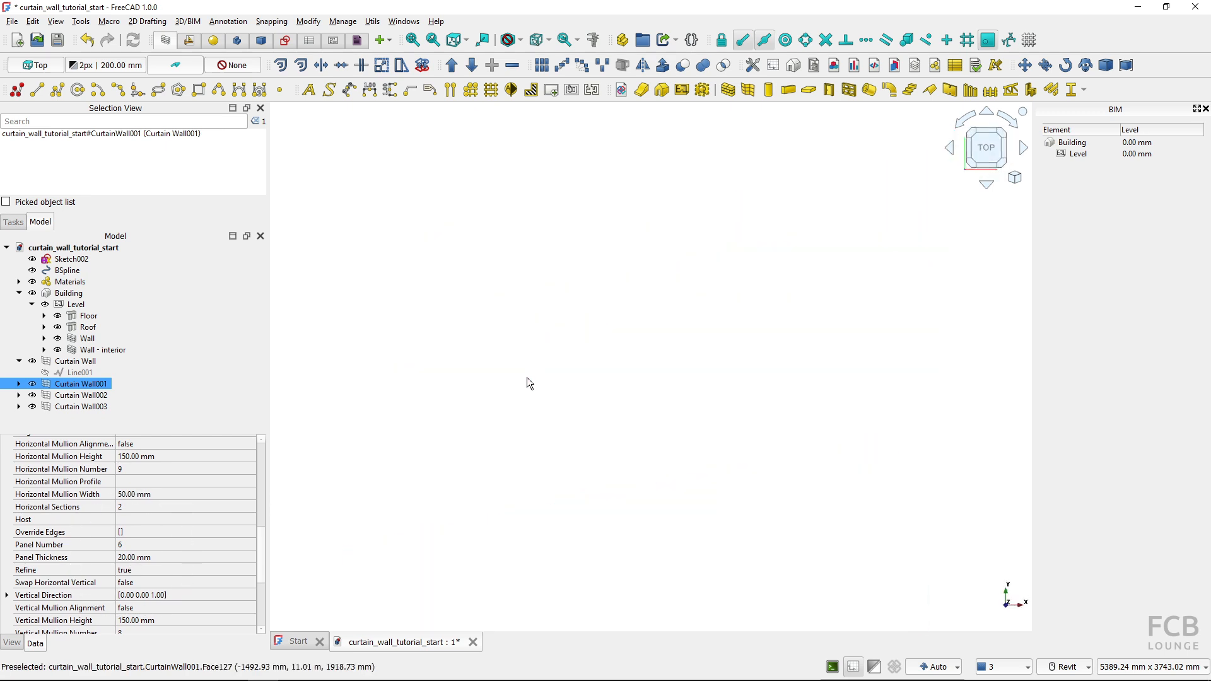
scroll(613, 357, "up", 10)
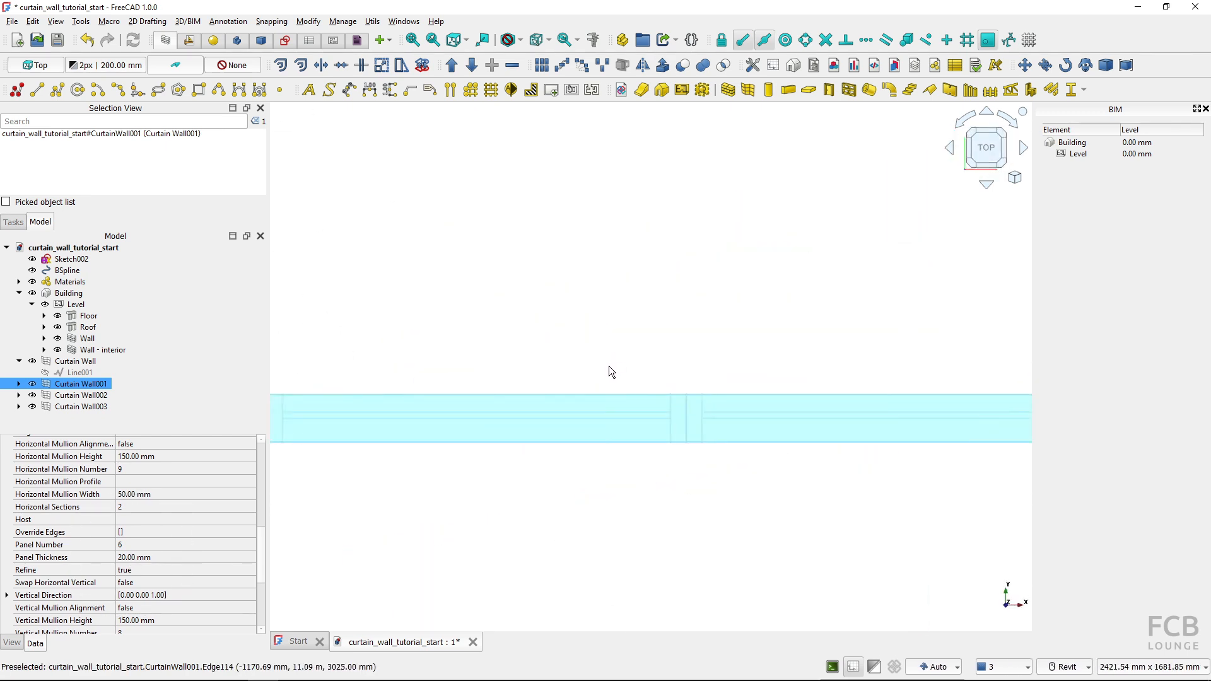
left_click(678, 331)
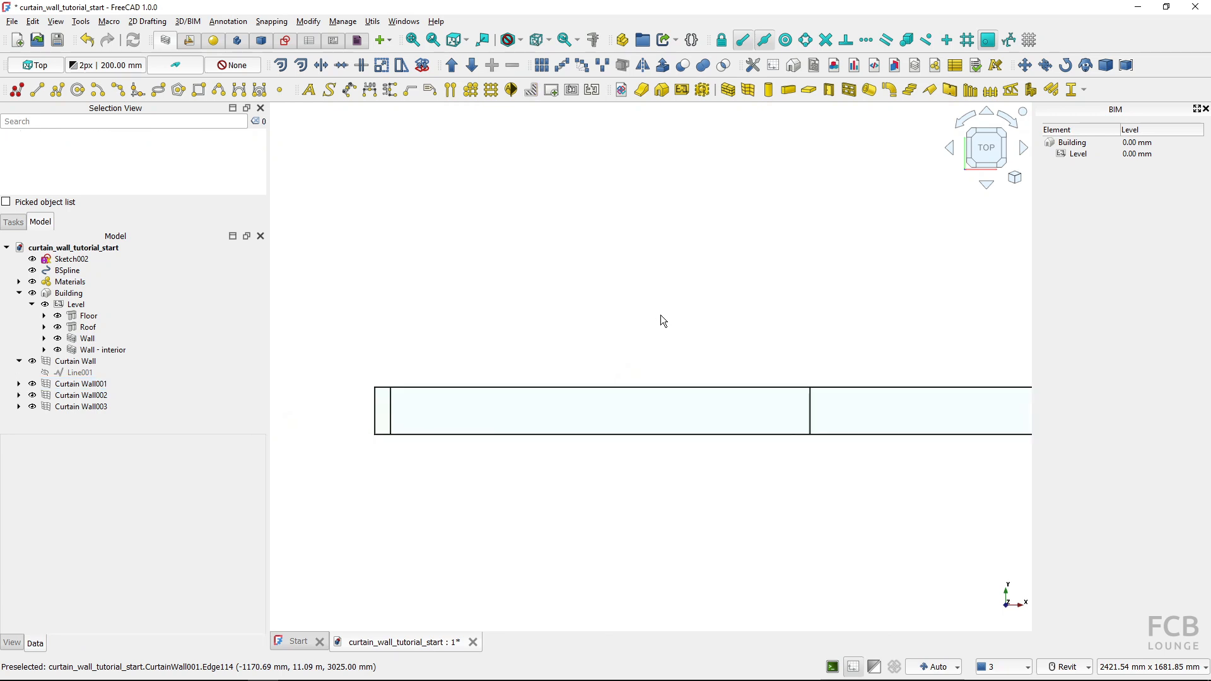
key("v")
key("3")
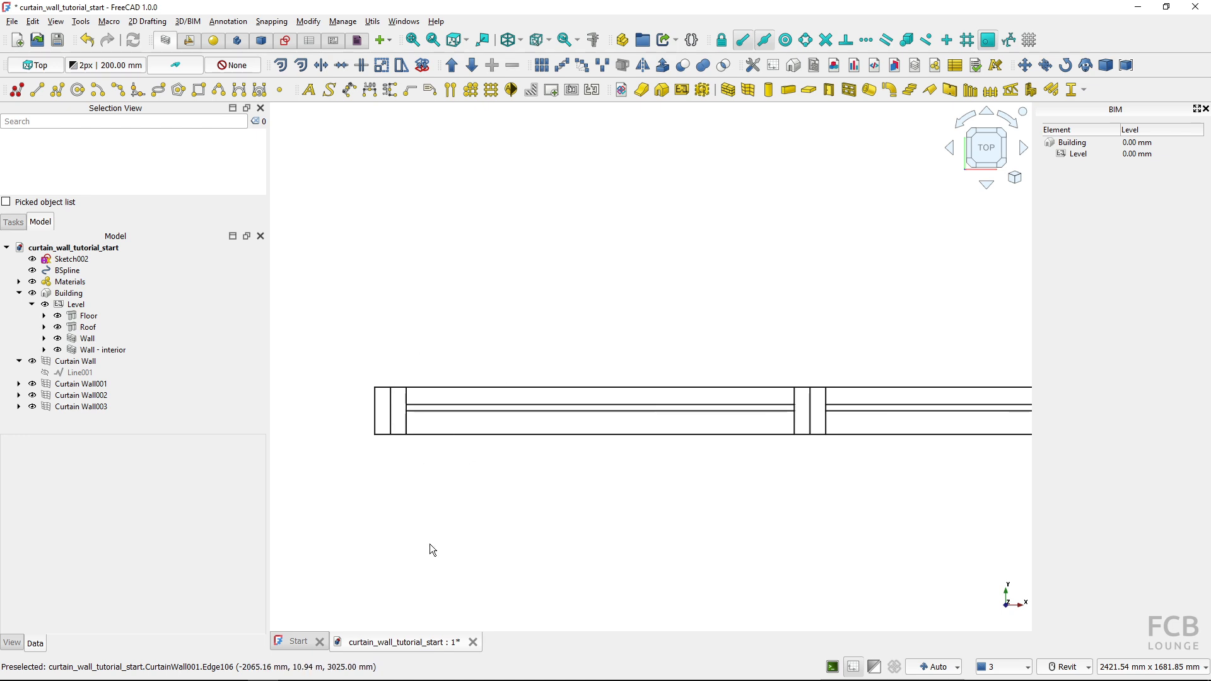
Set the panel thickness of Curtain Wall001 to 10 mm
left_click(95, 384)
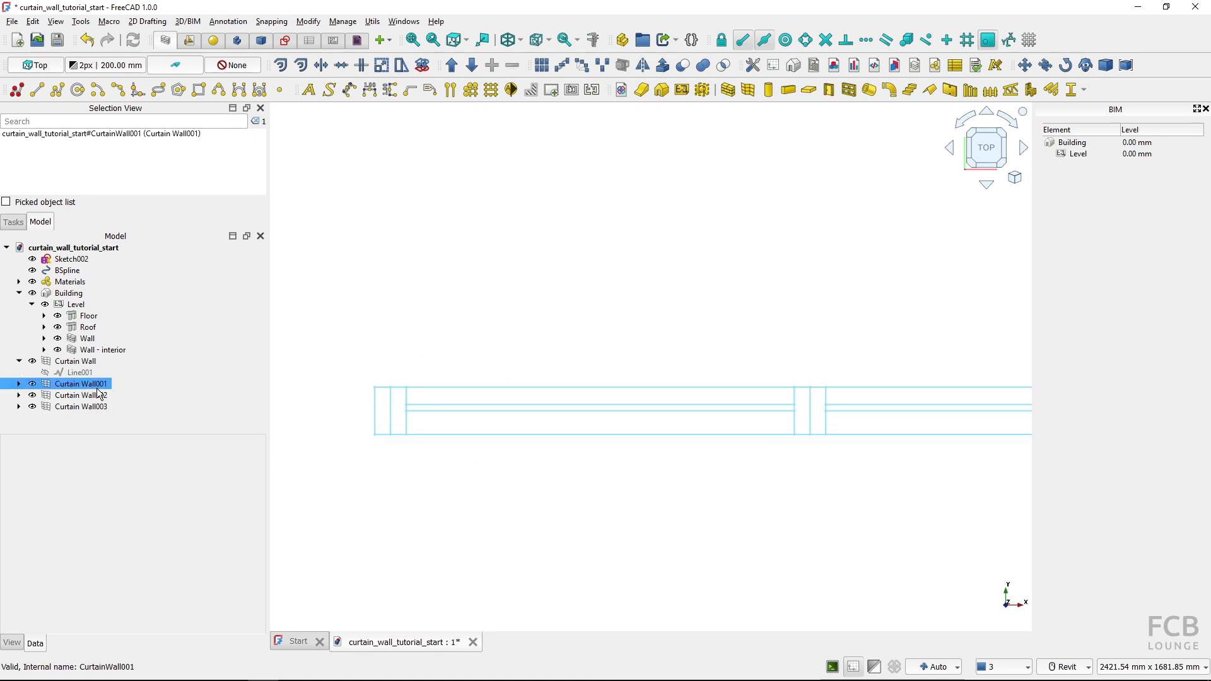
scroll(176, 572, "down", 2)
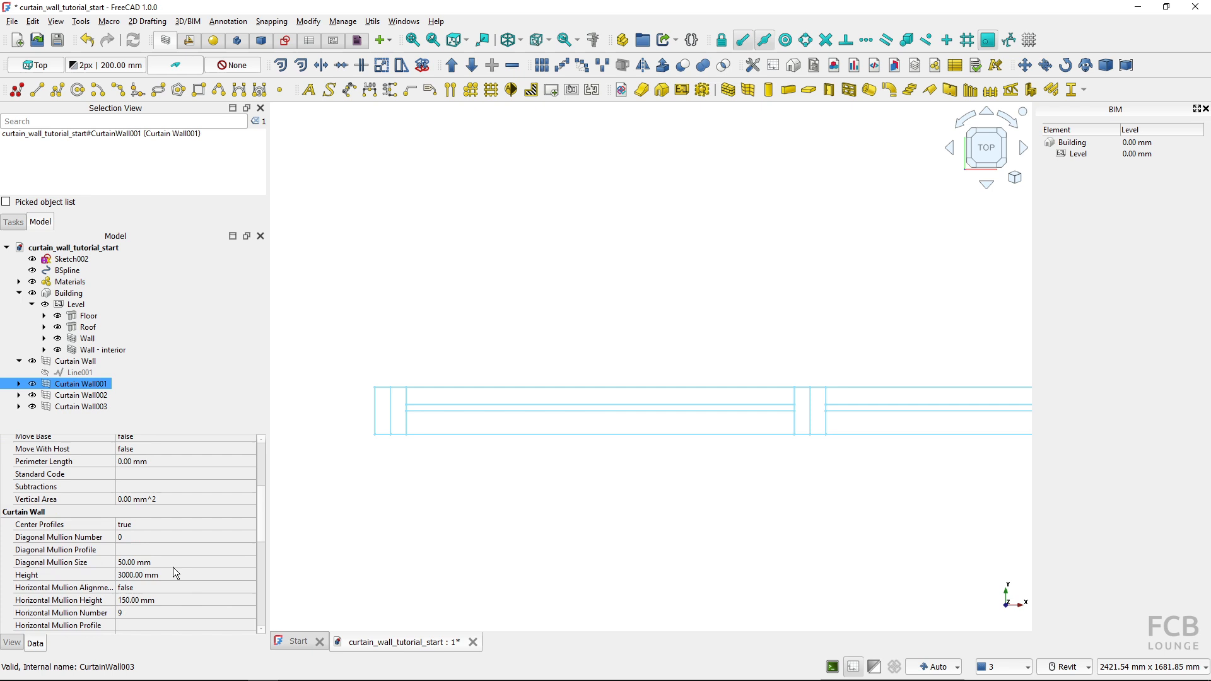
scroll(171, 569, "down", 1)
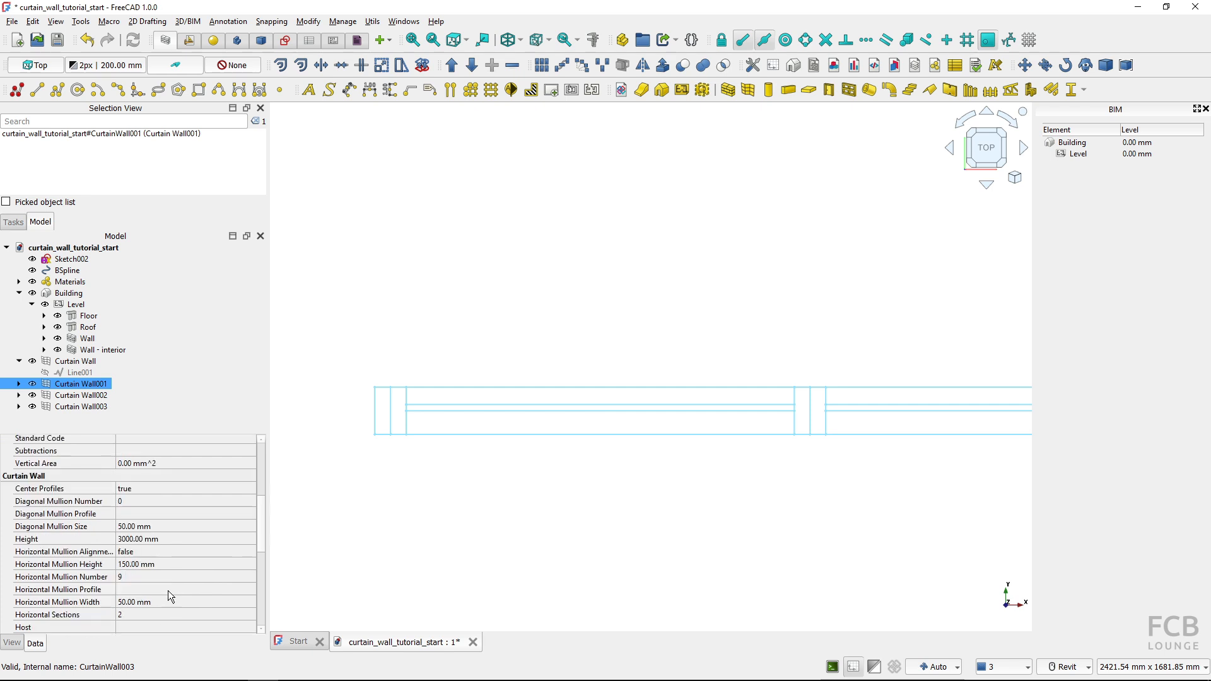
scroll(169, 575, "down", 2)
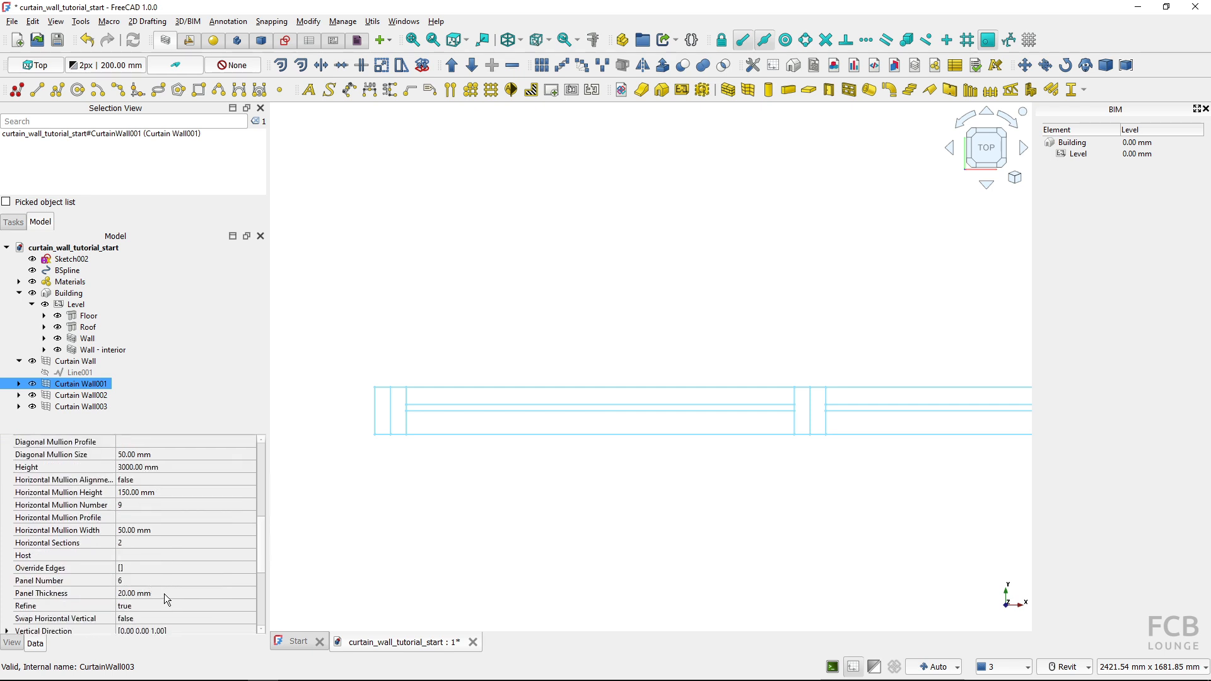
left_click(164, 593)
type("10")
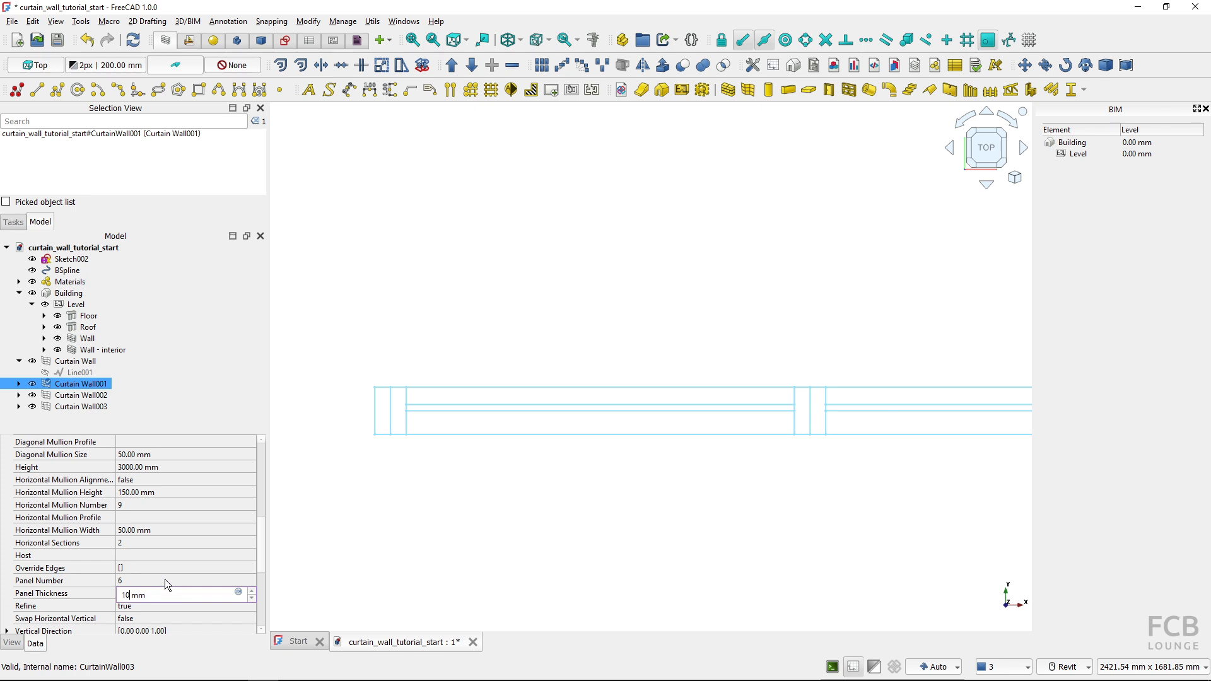
left_click(165, 579)
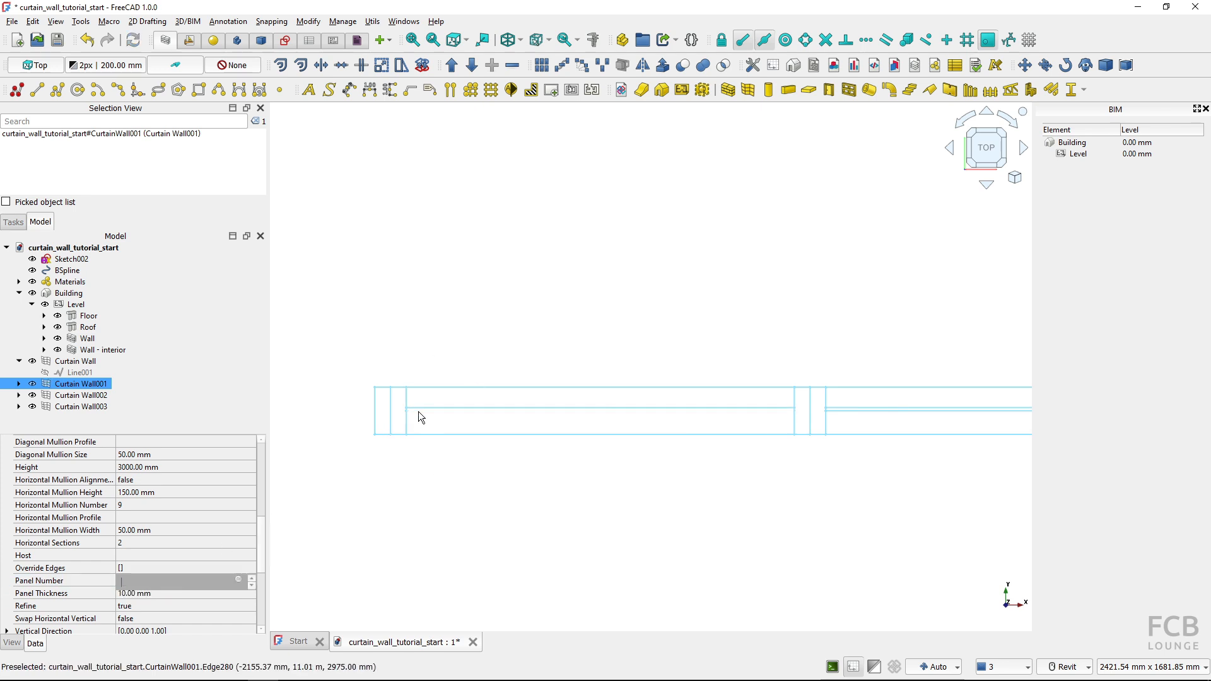
type("6")
key("Return")
Set the panel thickness of Curtain Wall001 to 50 mm
left_click(158, 594)
type("50")
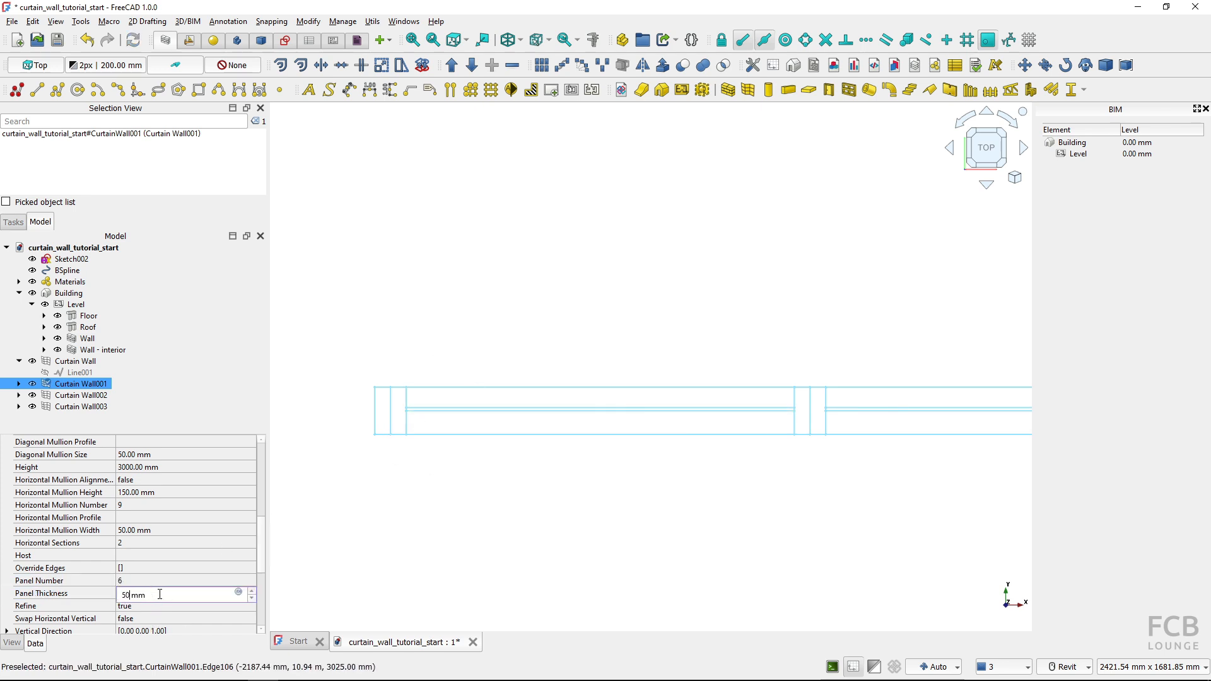
left_click(158, 580)
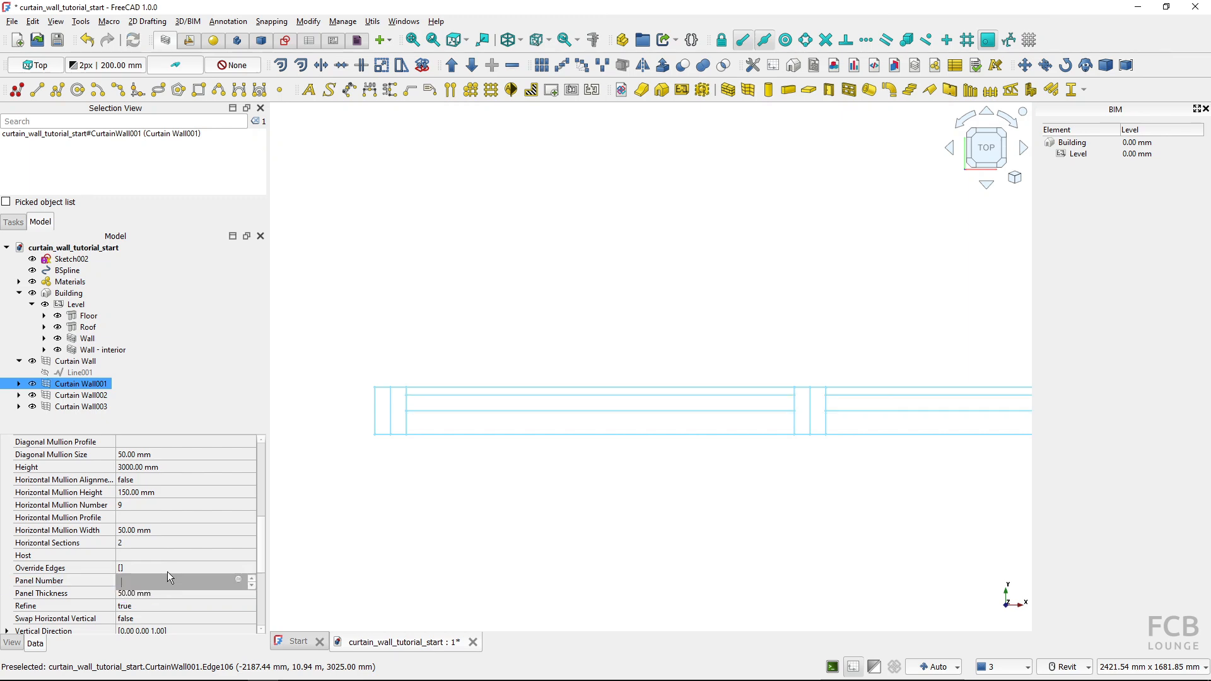
left_click(415, 404)
Restore the As Is display style and examine the panels and upper corner of Curtain Wall001 in a 3D view
middle_click_drag(481, 537, 559, 470, "shift")
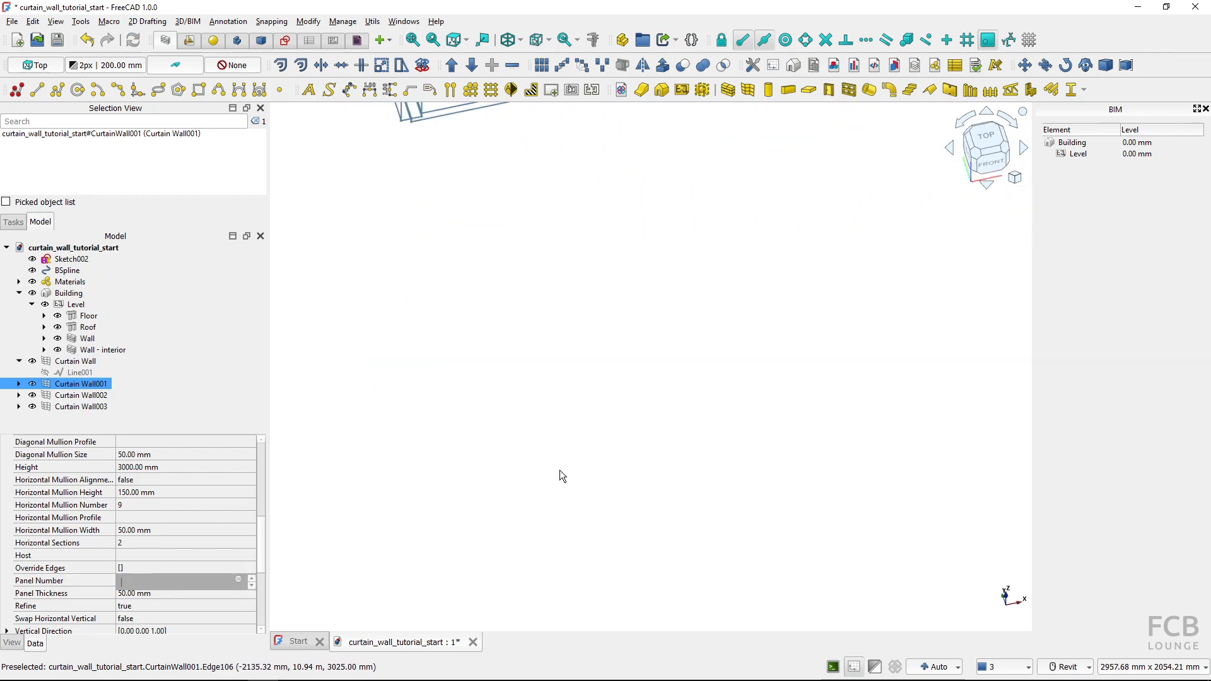
scroll(538, 451, "down", 7)
key("v")
key("1")
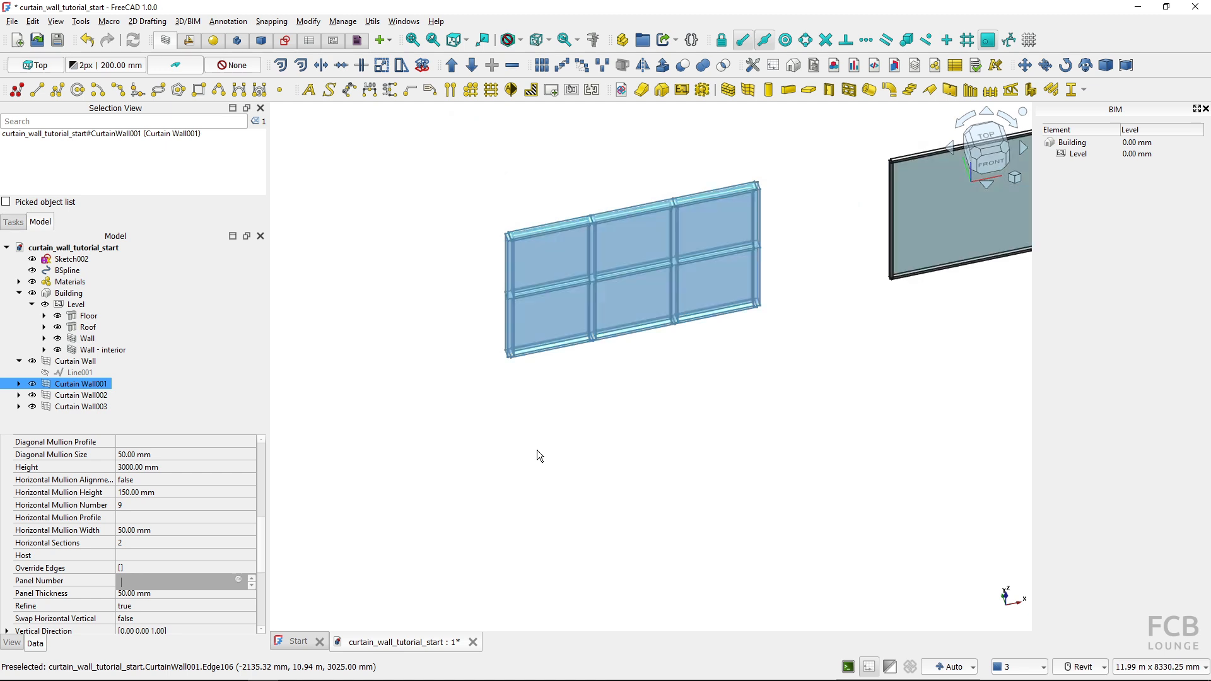
left_click(691, 298)
middle_click_drag(624, 405, 500, 547)
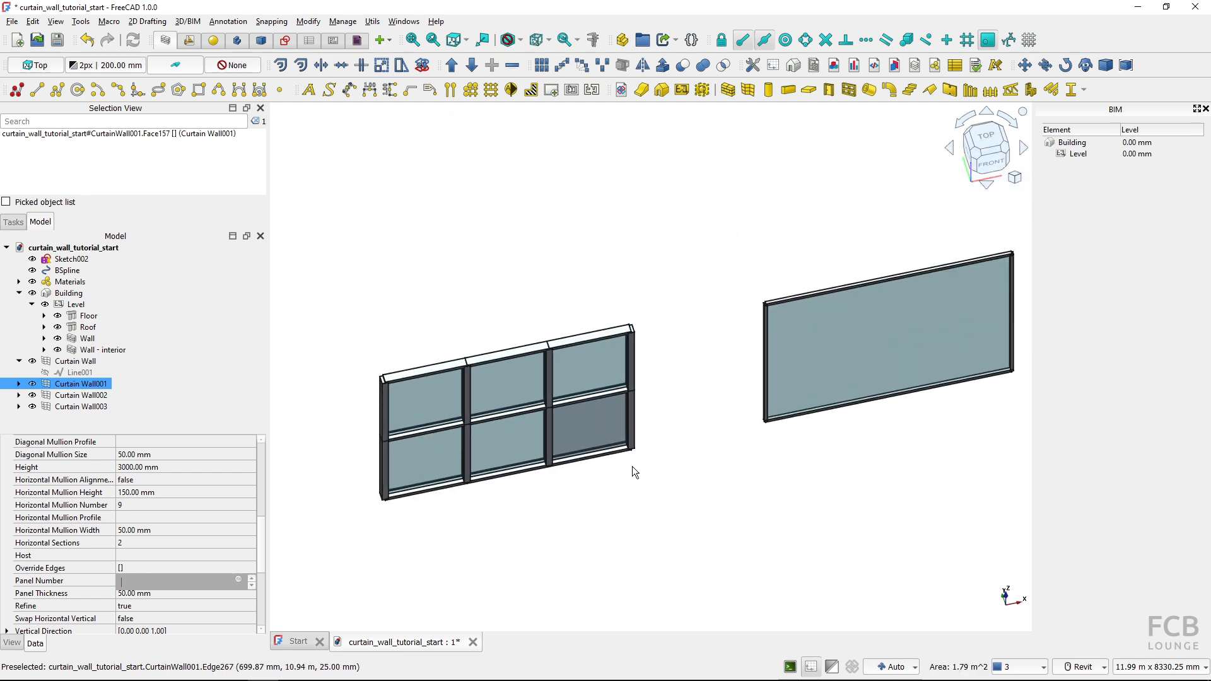
scroll(678, 454, "up", 2)
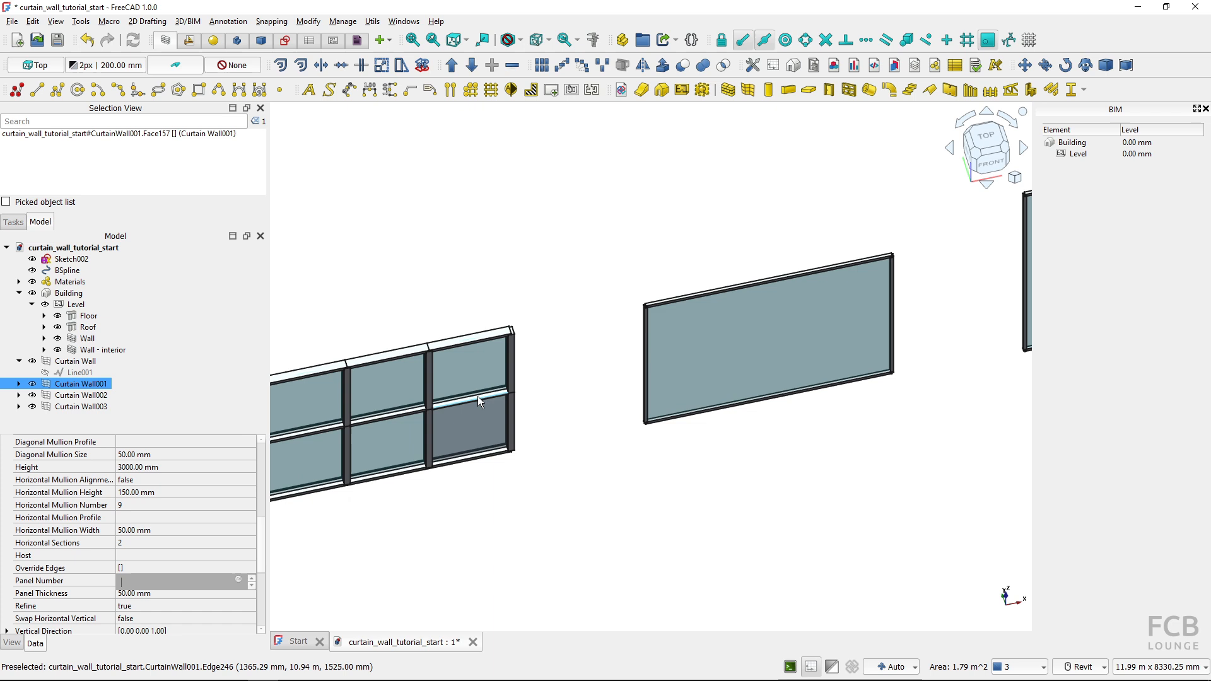
scroll(425, 366, "up", 2)
scroll(471, 313, "up", 1)
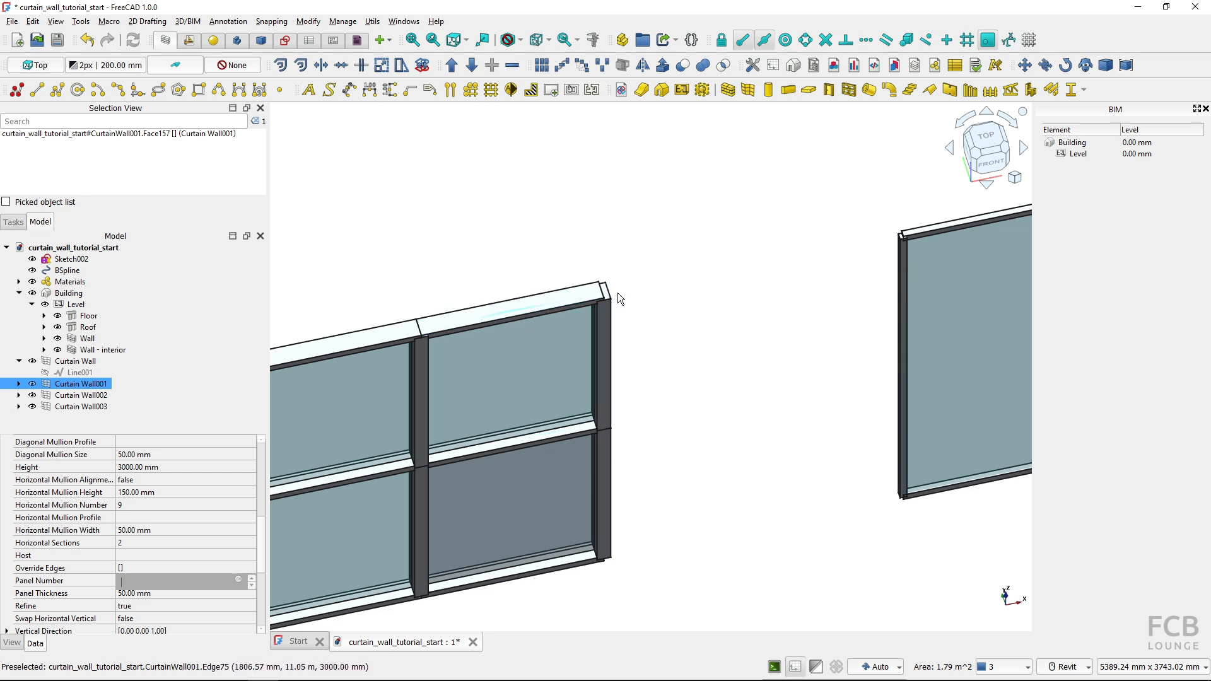
scroll(710, 314, "down", 4)
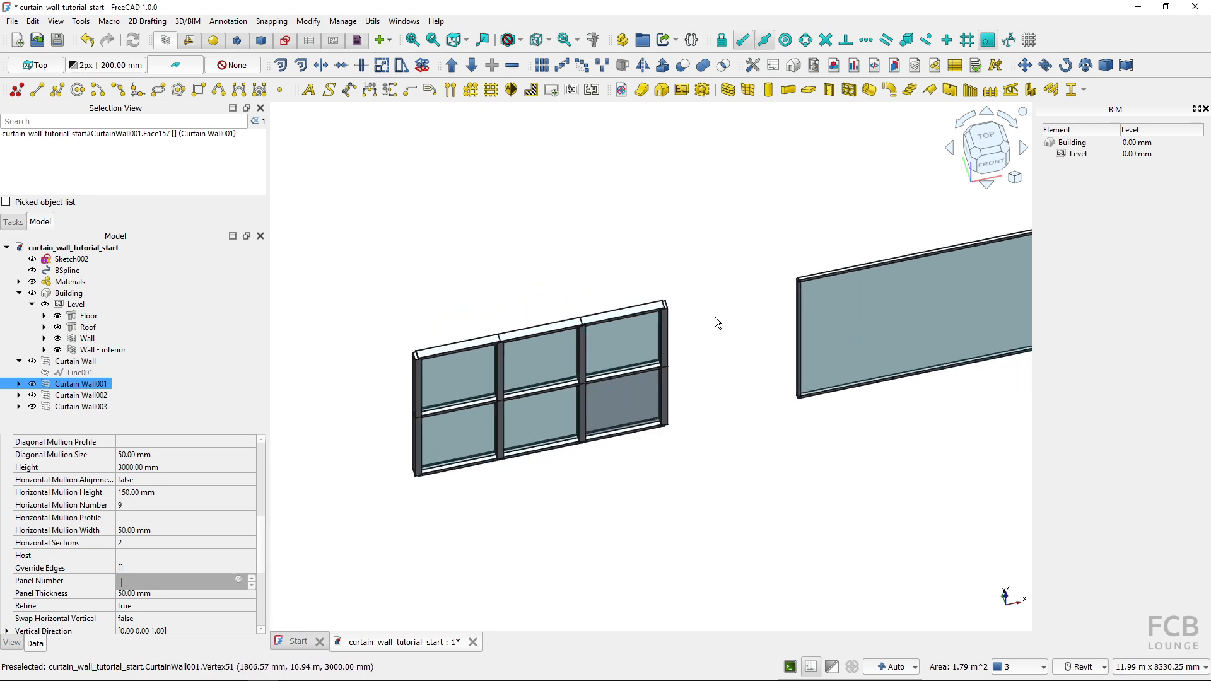
Divide Curtain Wall002 into 2 vertical sections
middle_click_drag(714, 316, 317, 409)
left_click(476, 406)
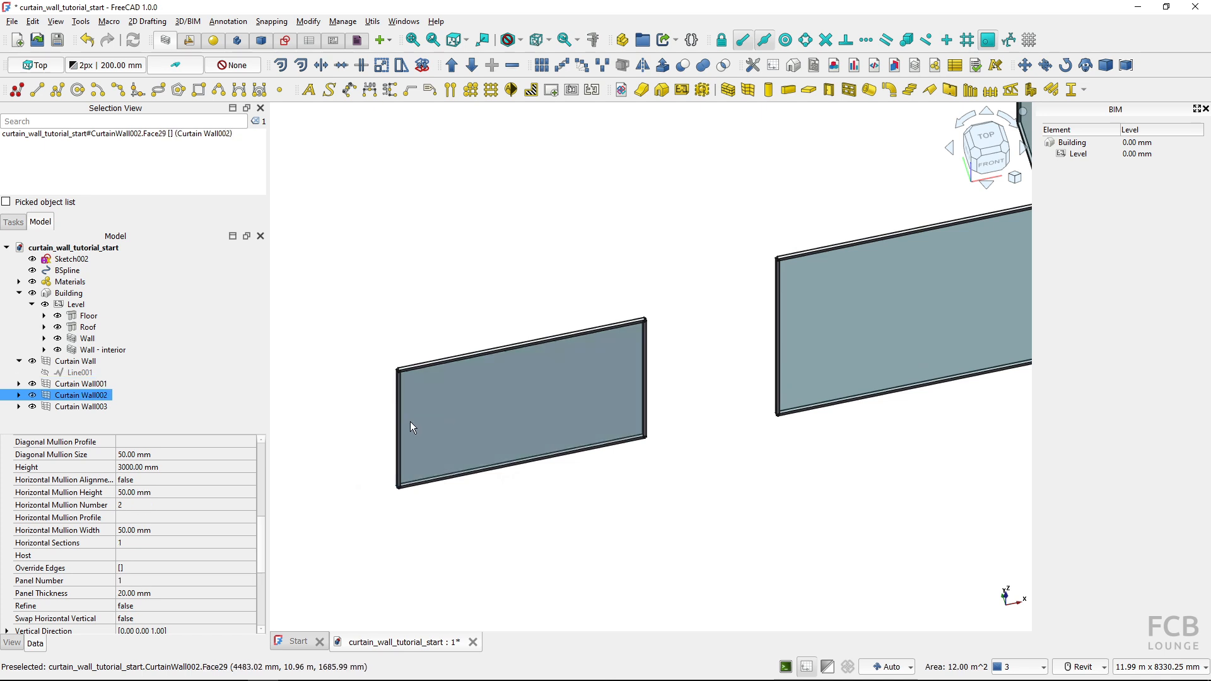
scroll(176, 526, "down", 4)
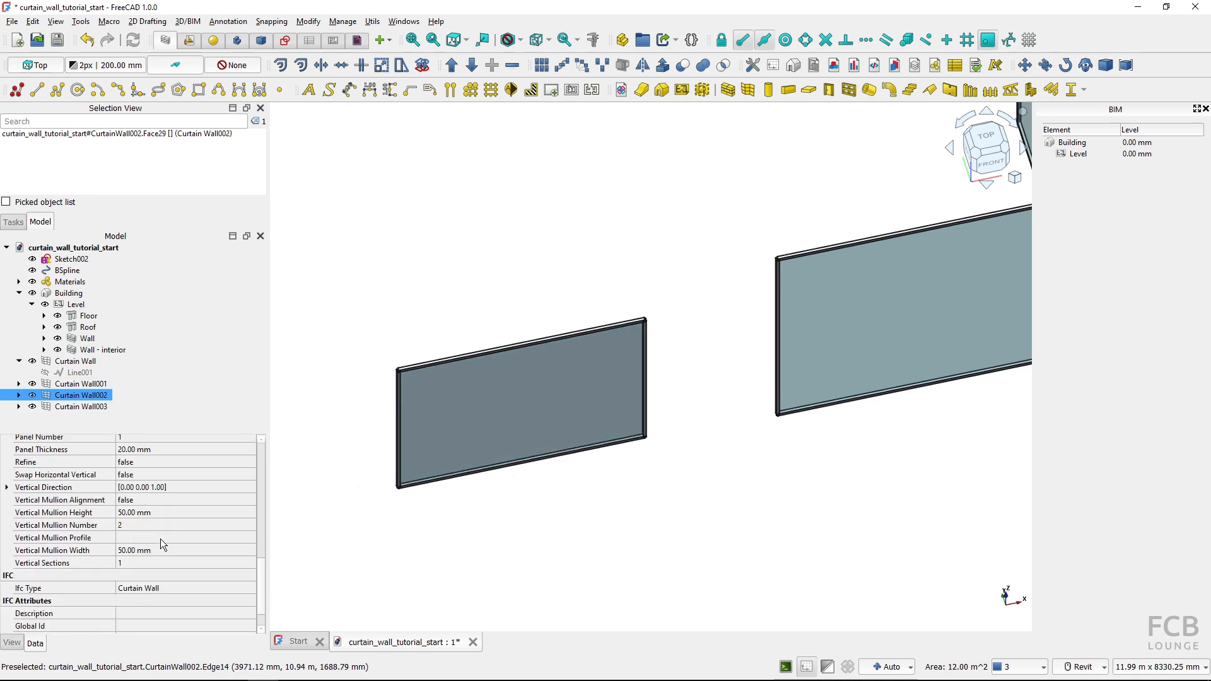
left_click(149, 562)
type("2")
key("Return")
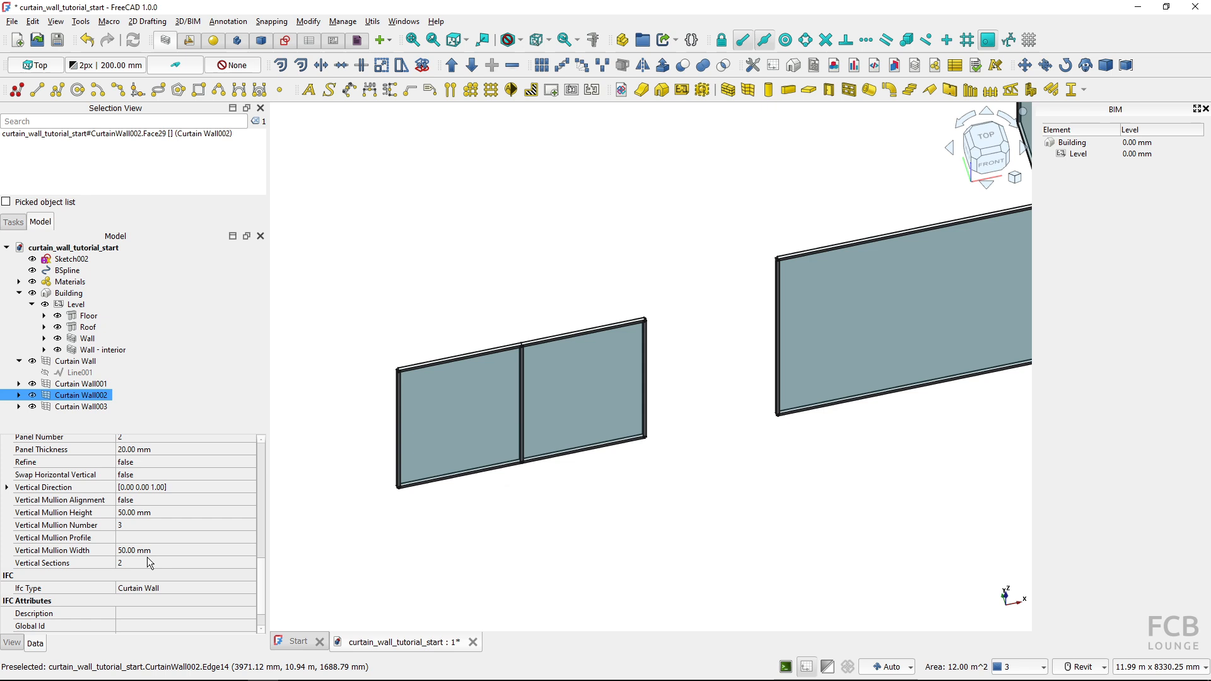
Divide Curtain Wall002 into 4 horizontal sections, clear the selection and check the panel grid
scroll(151, 527, "up", 2)
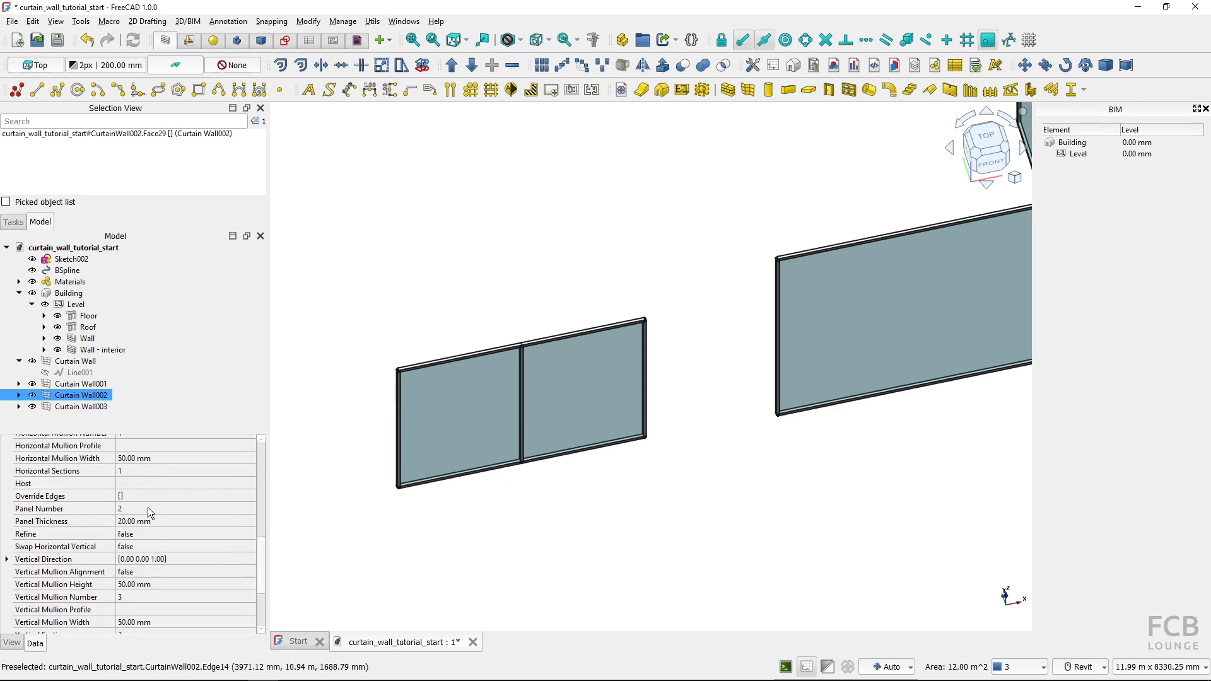
left_click(146, 471)
type("4")
key("Return")
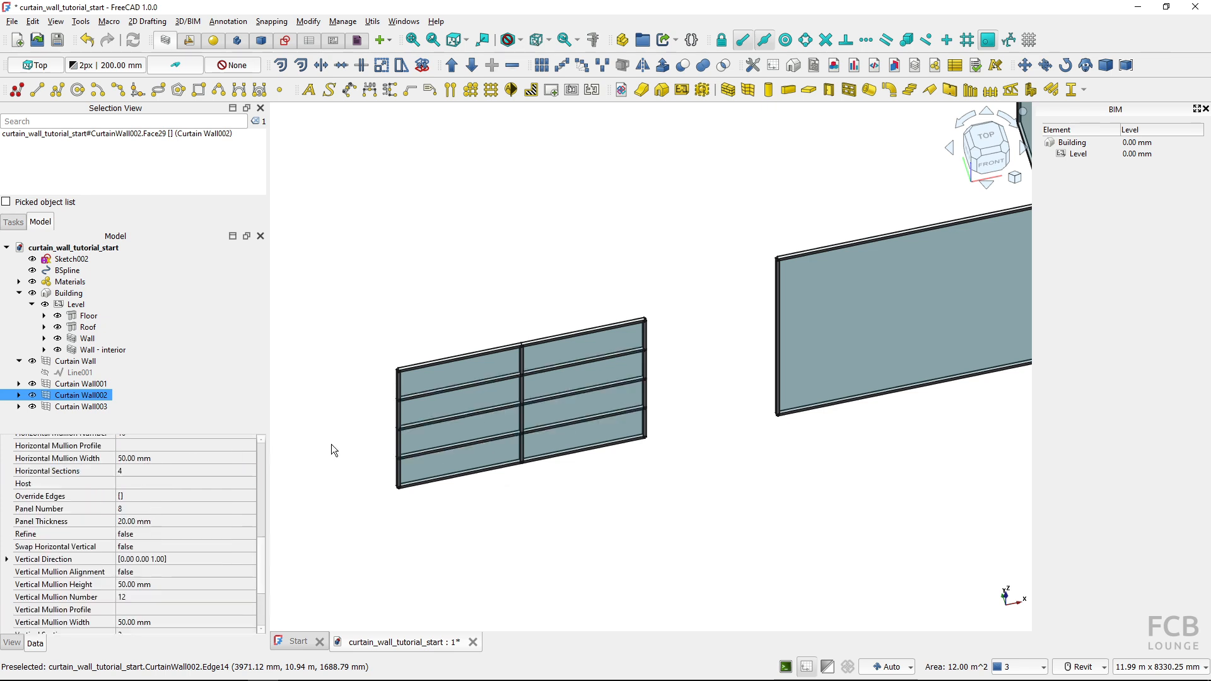
left_click(326, 441)
scroll(335, 444, "up", 5)
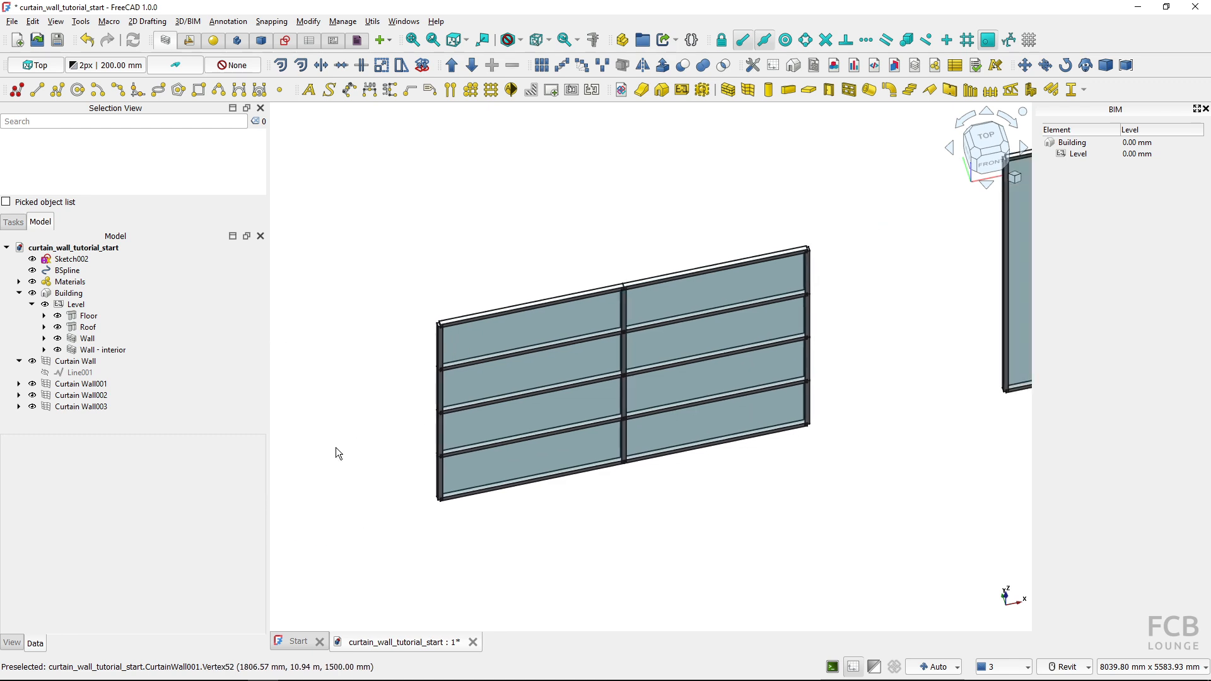
middle_click_drag(370, 439, 346, 444)
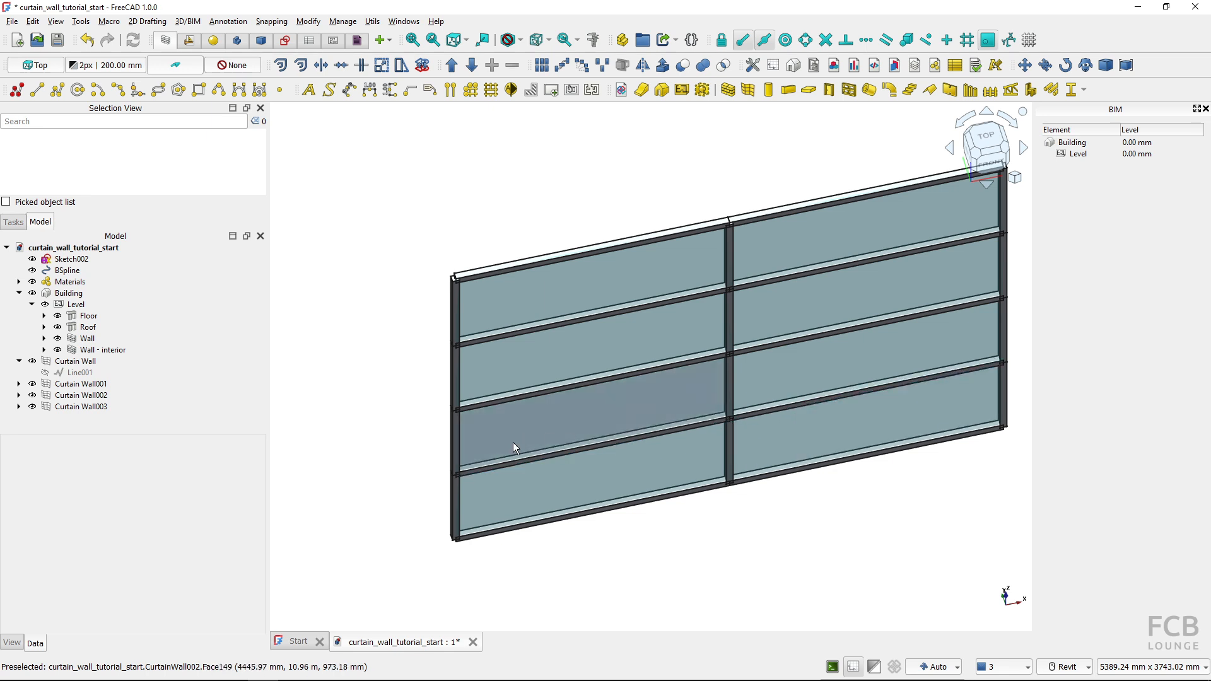
scroll(401, 420, "down", 2)
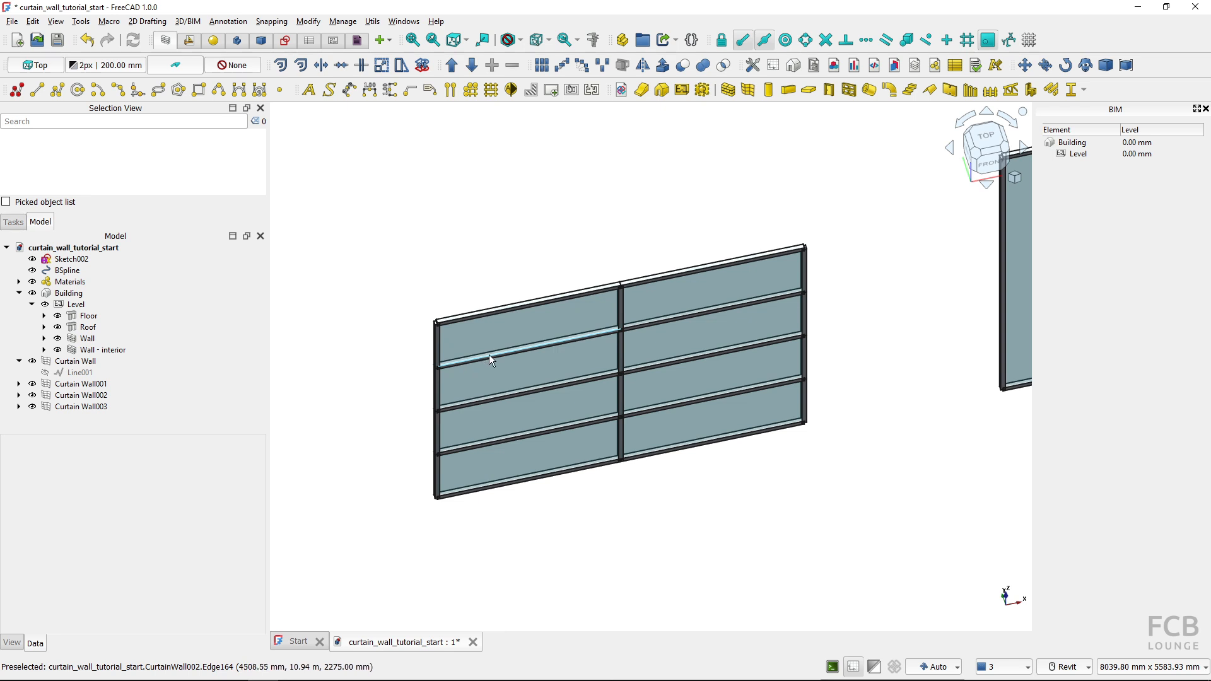
Draw a filled circle with a 25 mm radius above Curtain Wall002 in the top view, clear the selection and return to a 3D view
key("2")
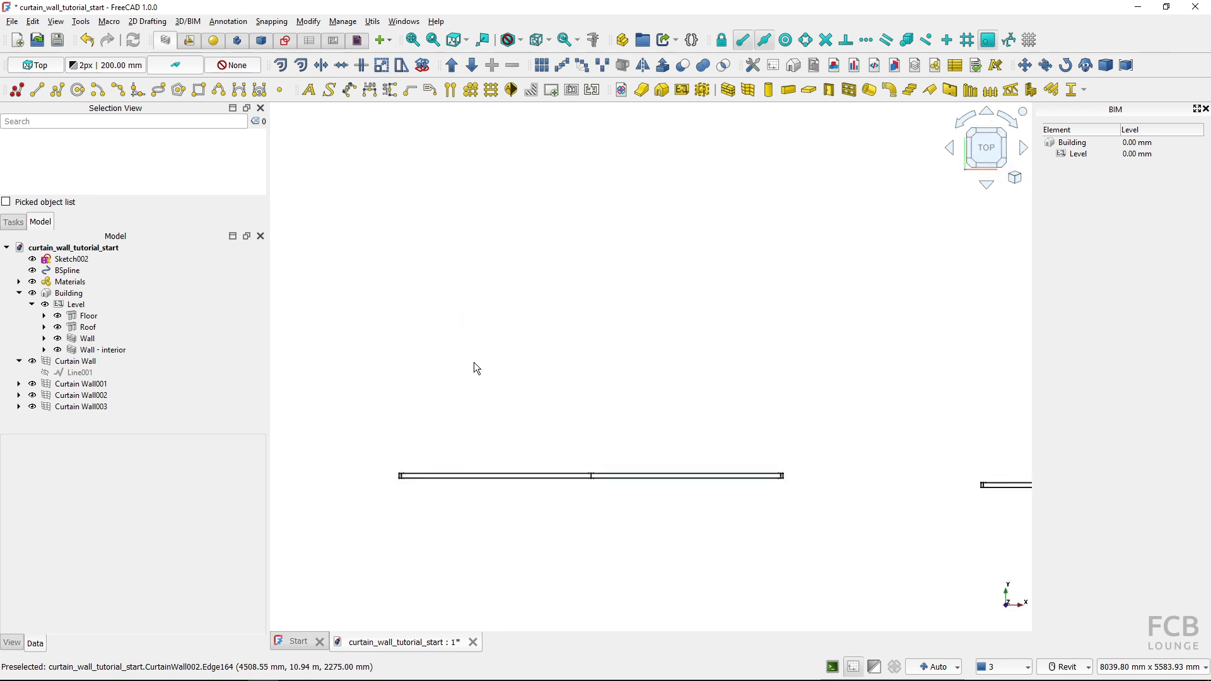
middle_click_drag(476, 366, 544, 348)
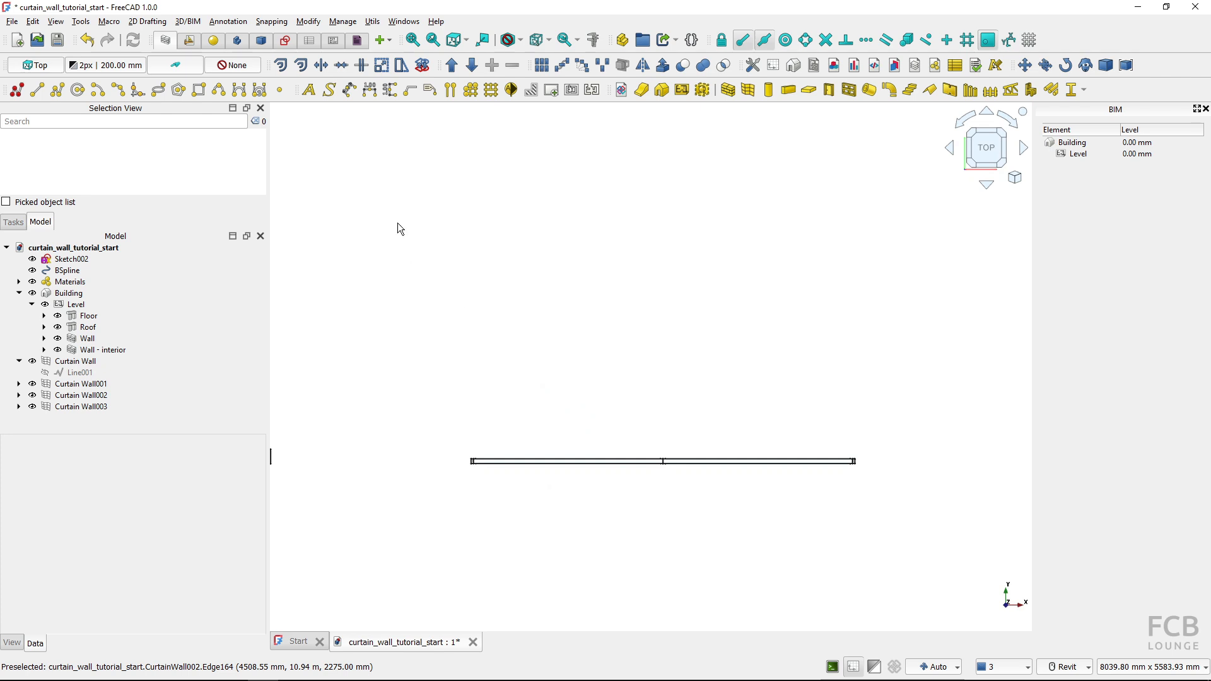
left_click(78, 90)
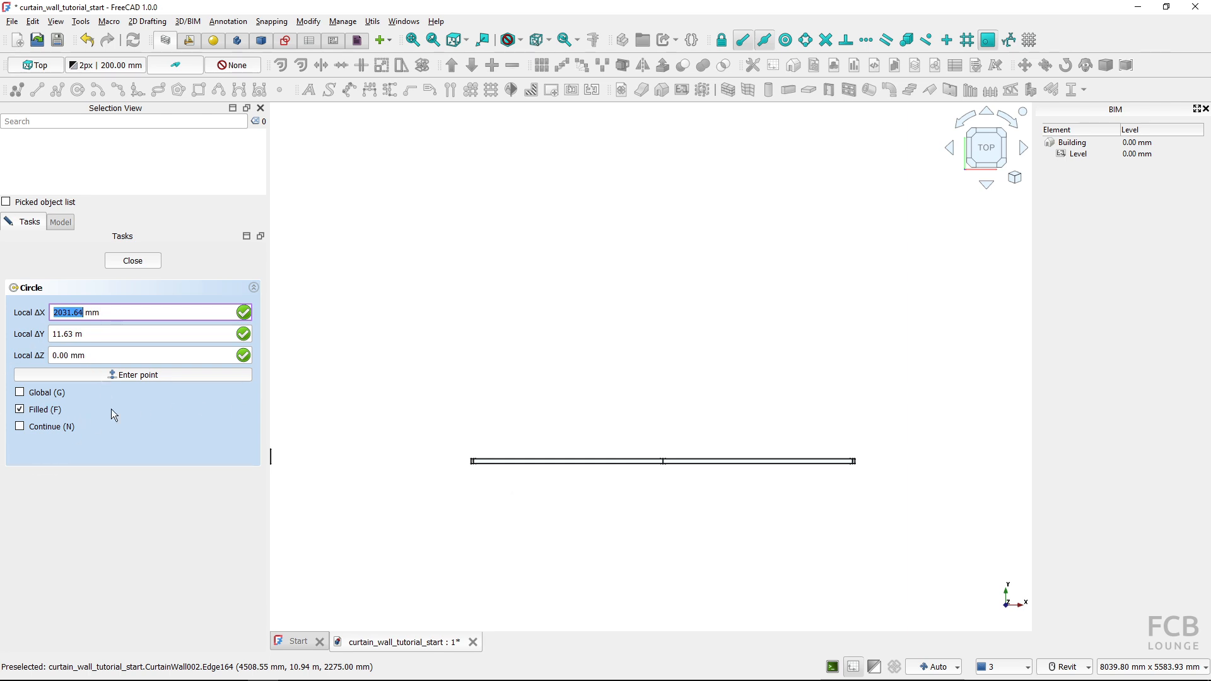
left_click(485, 368)
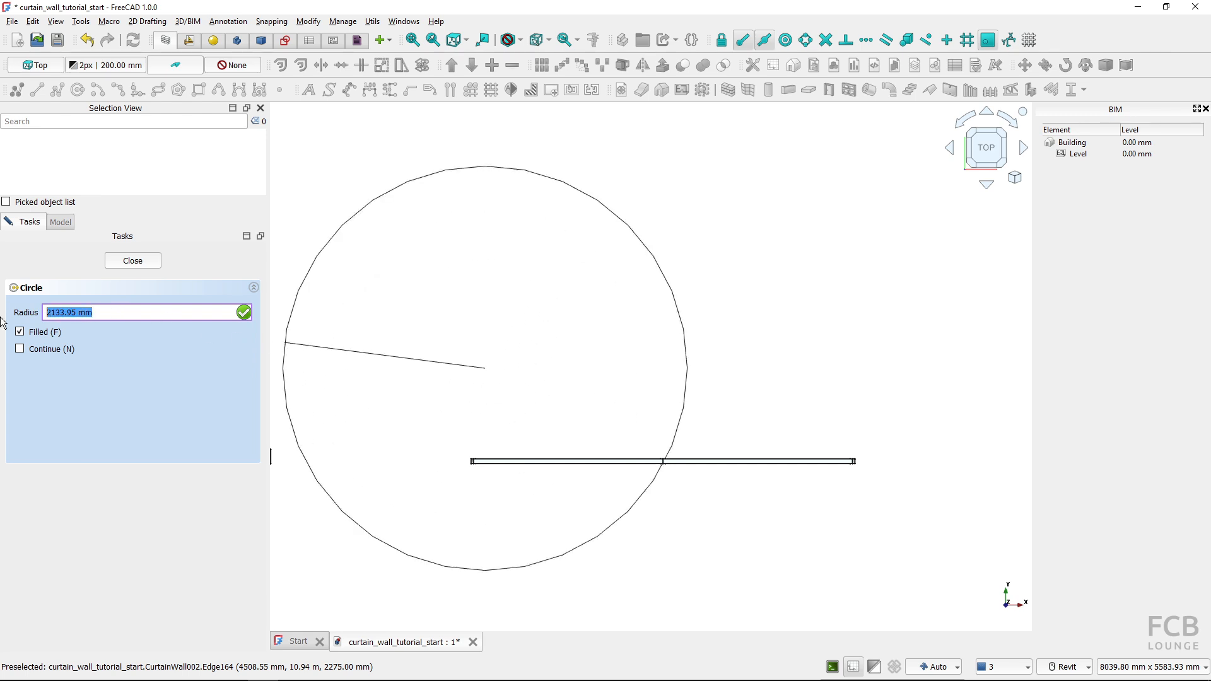
type("2")
type("5.00 mm")
key("Return")
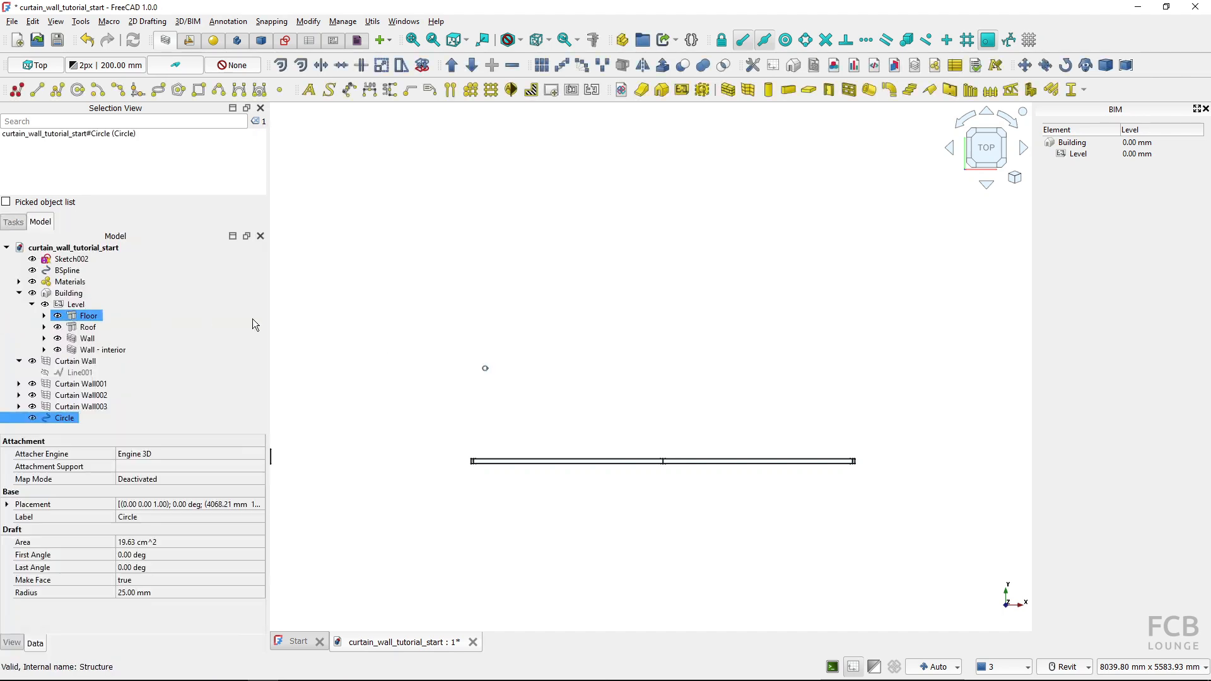
scroll(479, 384, "up", 2)
left_click(470, 377)
middle_click_drag(466, 376, 549, 310, "shift")
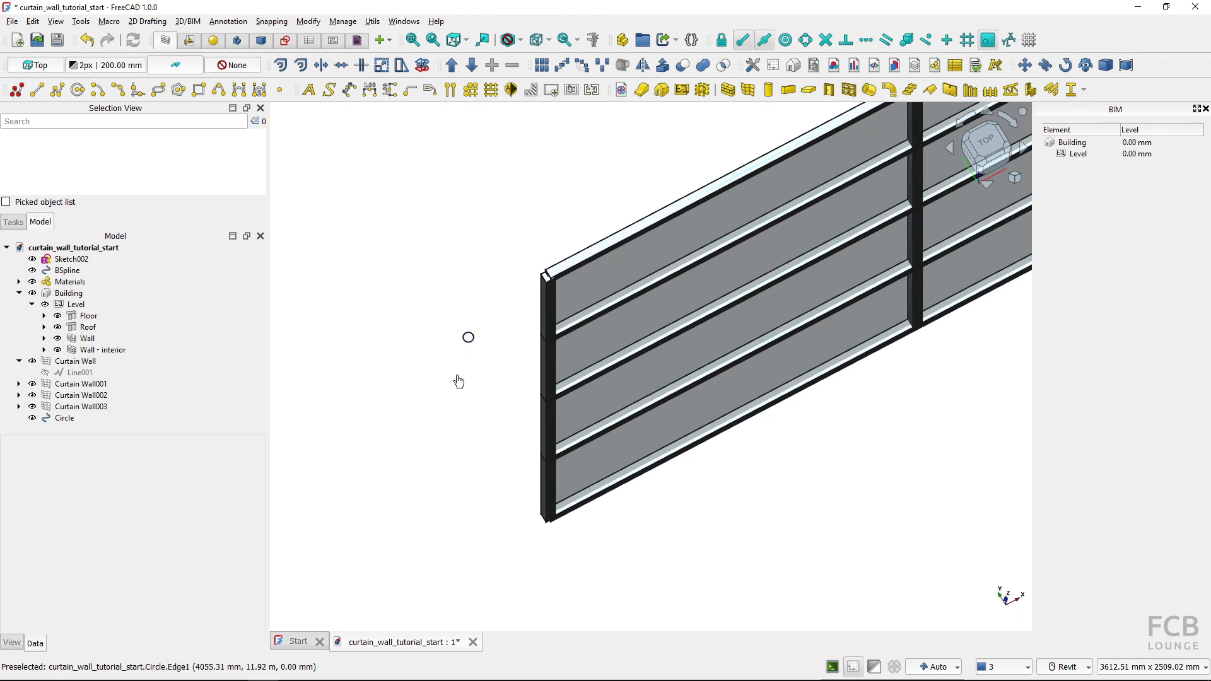
Assign the Circle as the Horizontal Mullion Profile of Curtain Wall002
left_click(94, 395)
scroll(191, 516, "down", 5)
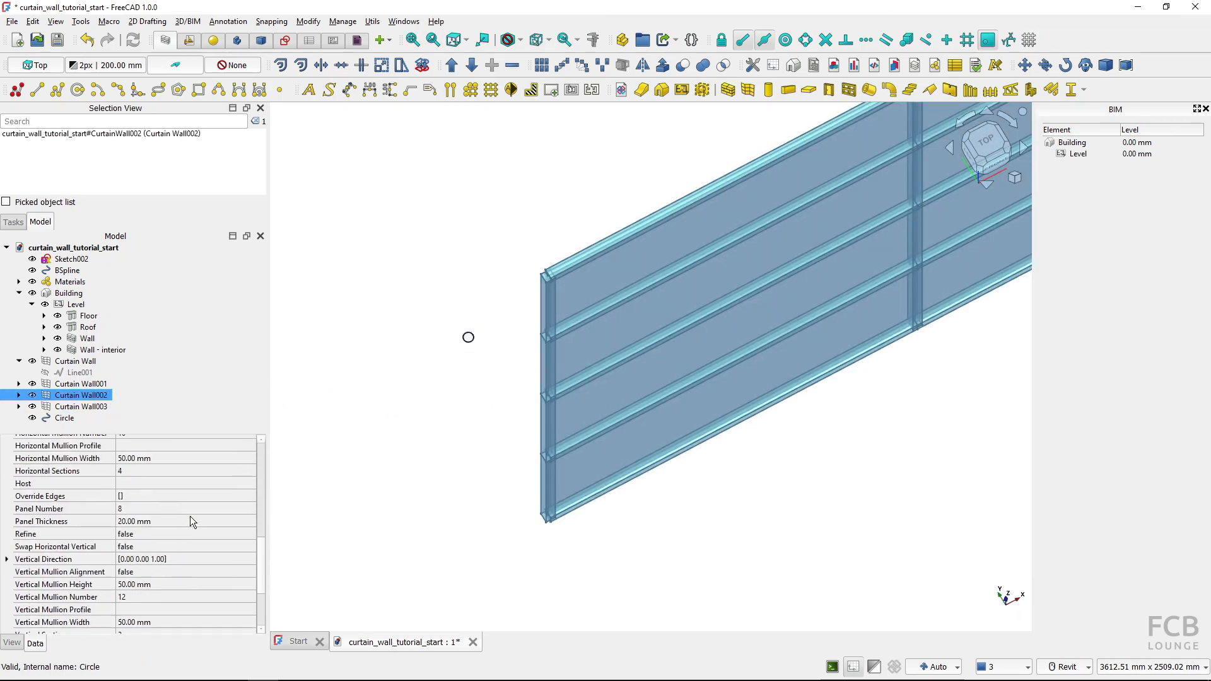
scroll(191, 515, "down", 2)
scroll(191, 516, "up", 4)
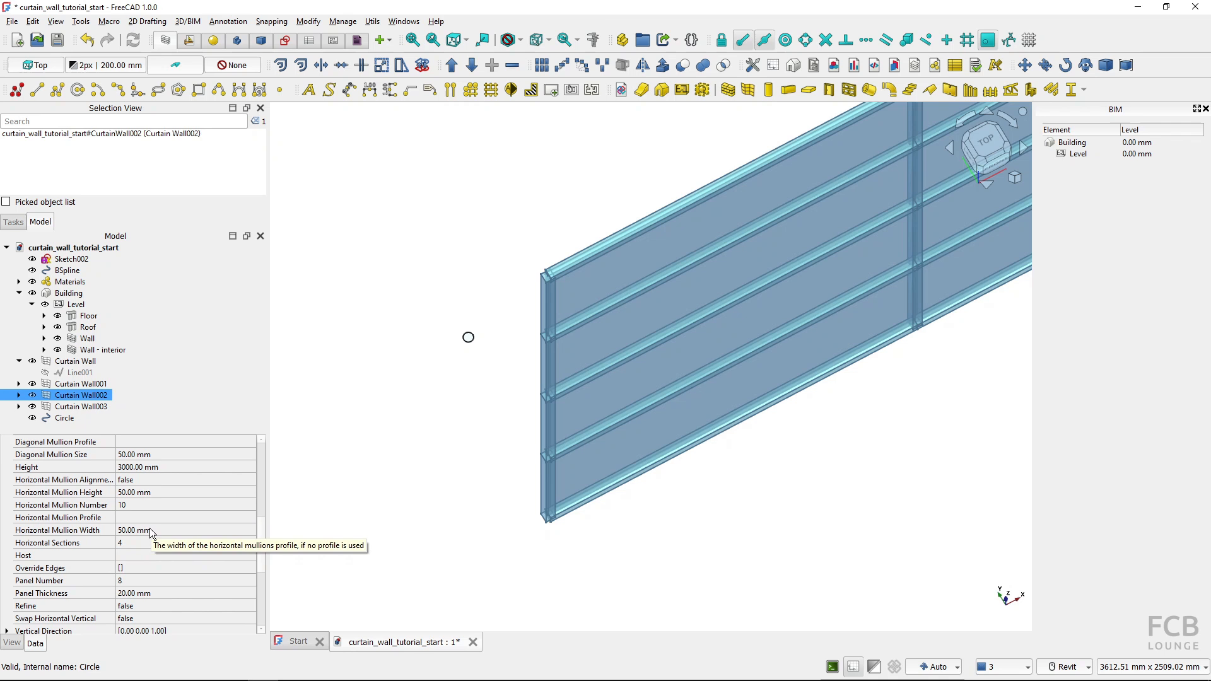
left_click(250, 518)
left_click(249, 518)
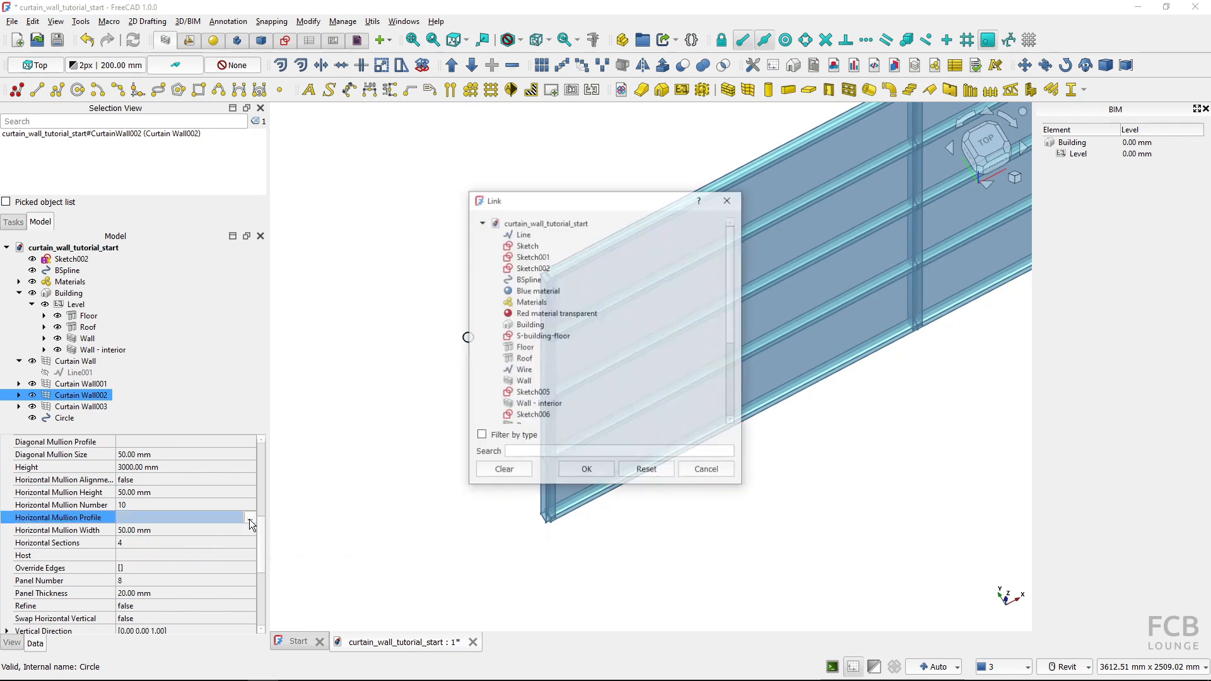
left_click(550, 246)
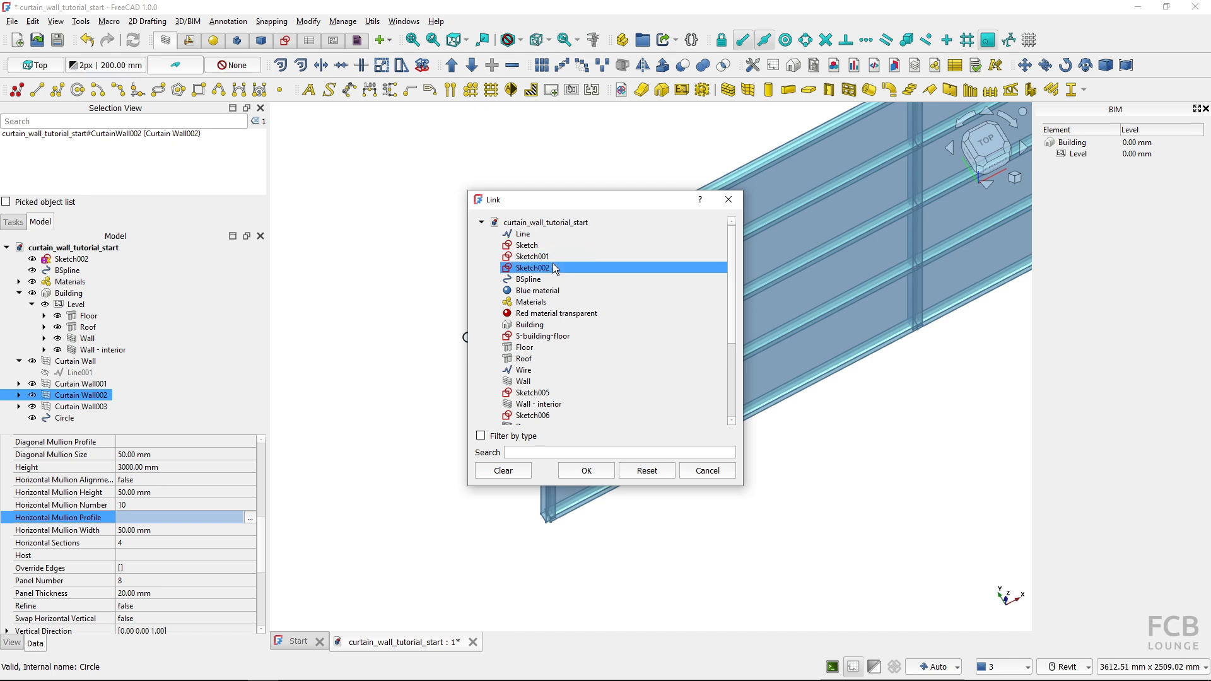
scroll(554, 266, "down", 4)
left_click(547, 312)
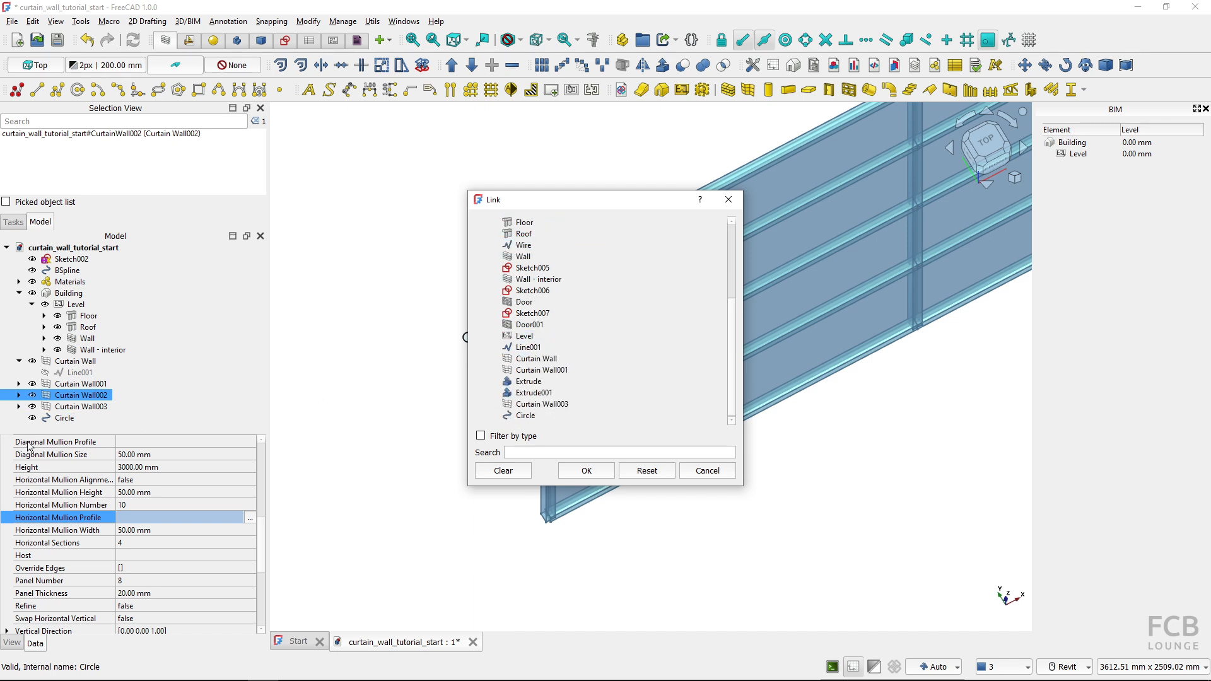
left_click(534, 415)
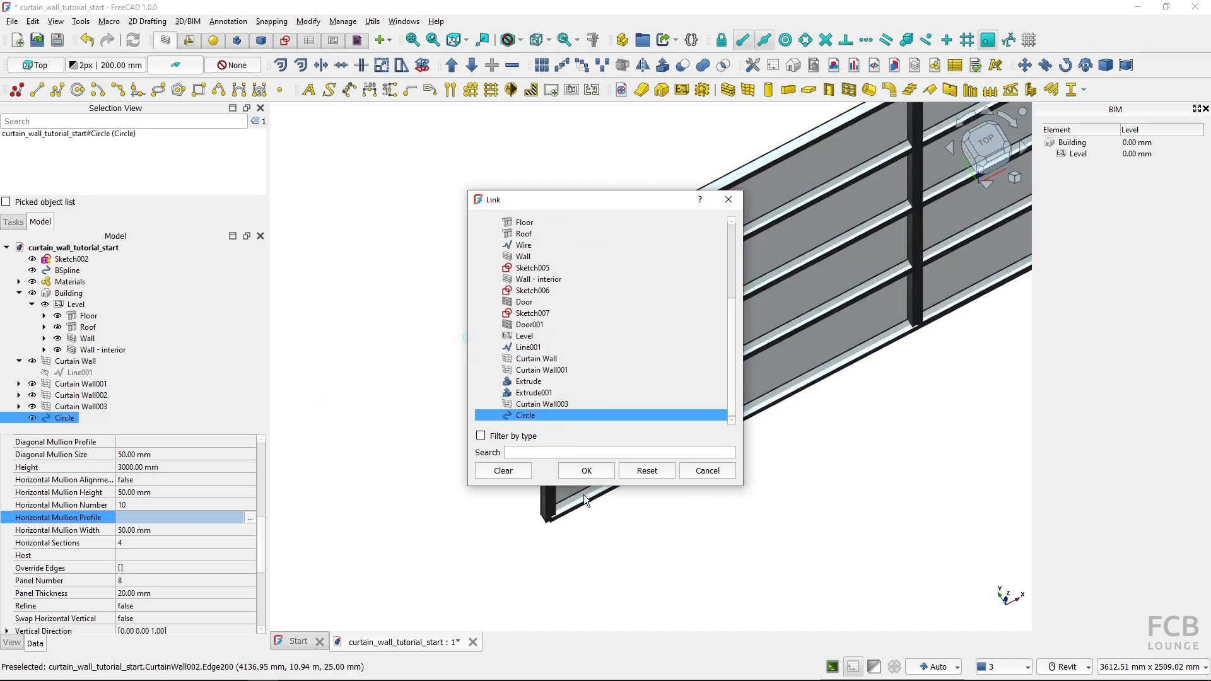
left_click(586, 471)
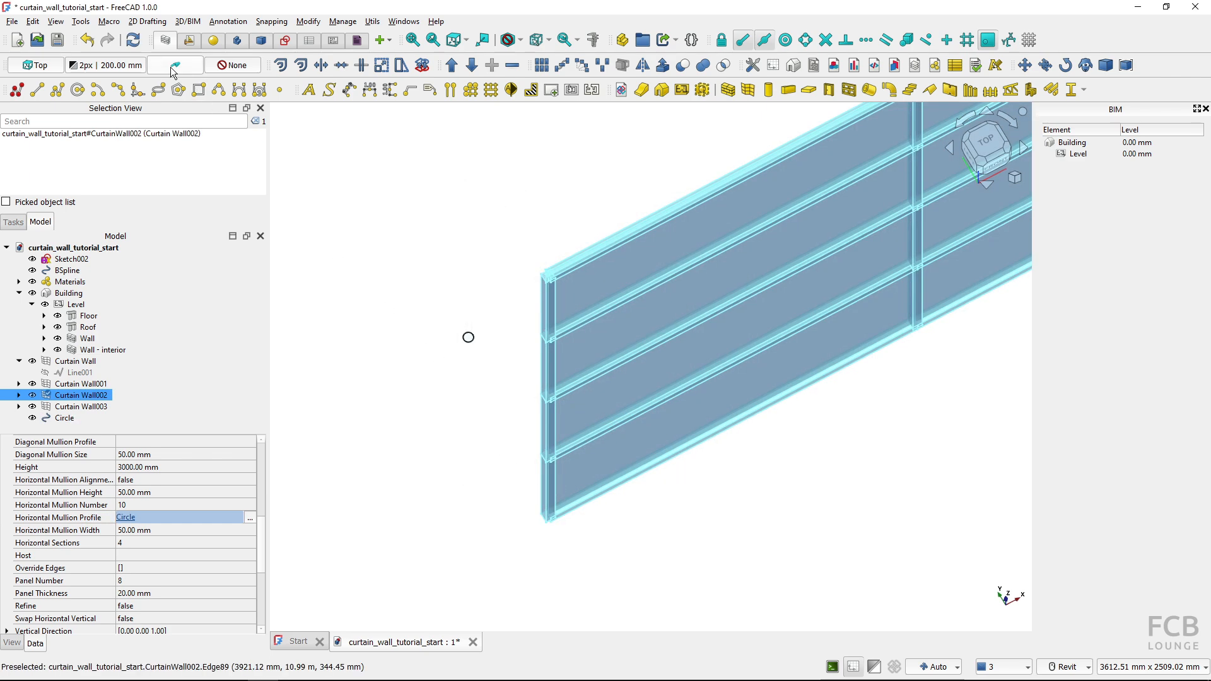
Recompute the document, clear the selection and examine the horizontal mullions at the upper corner of Curtain Wall002
left_click(133, 40)
left_click(494, 373)
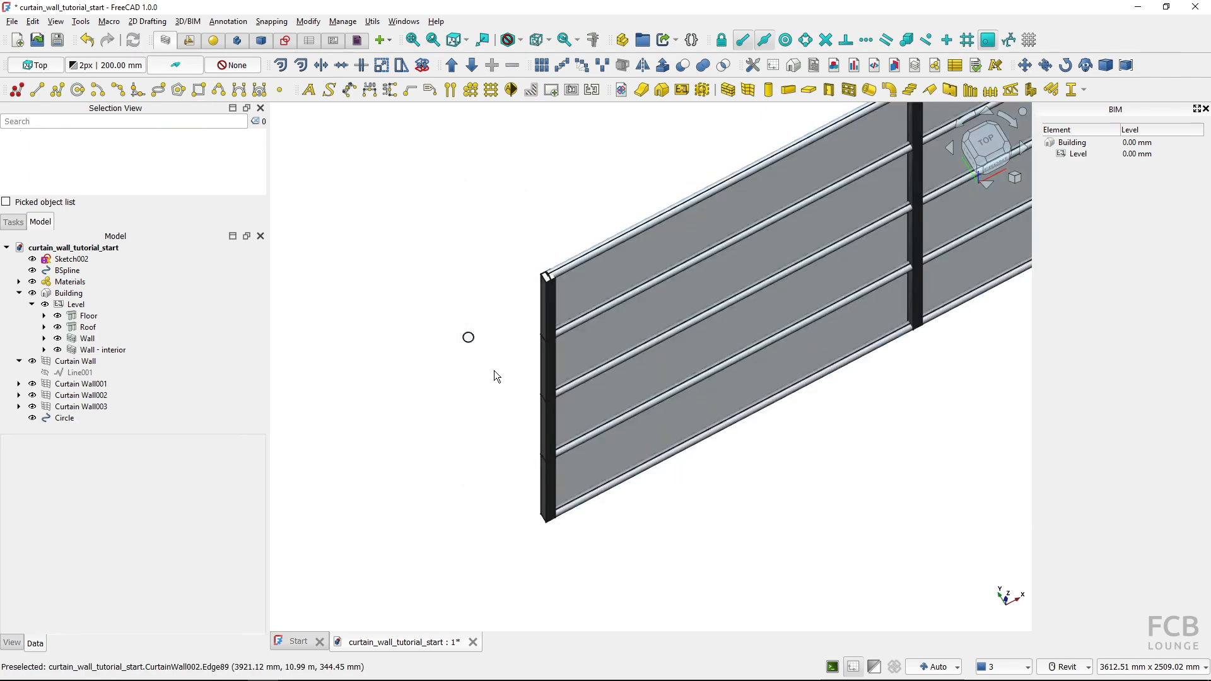
middle_click_drag(494, 373, 521, 346, "shift")
scroll(567, 303, "up", 6)
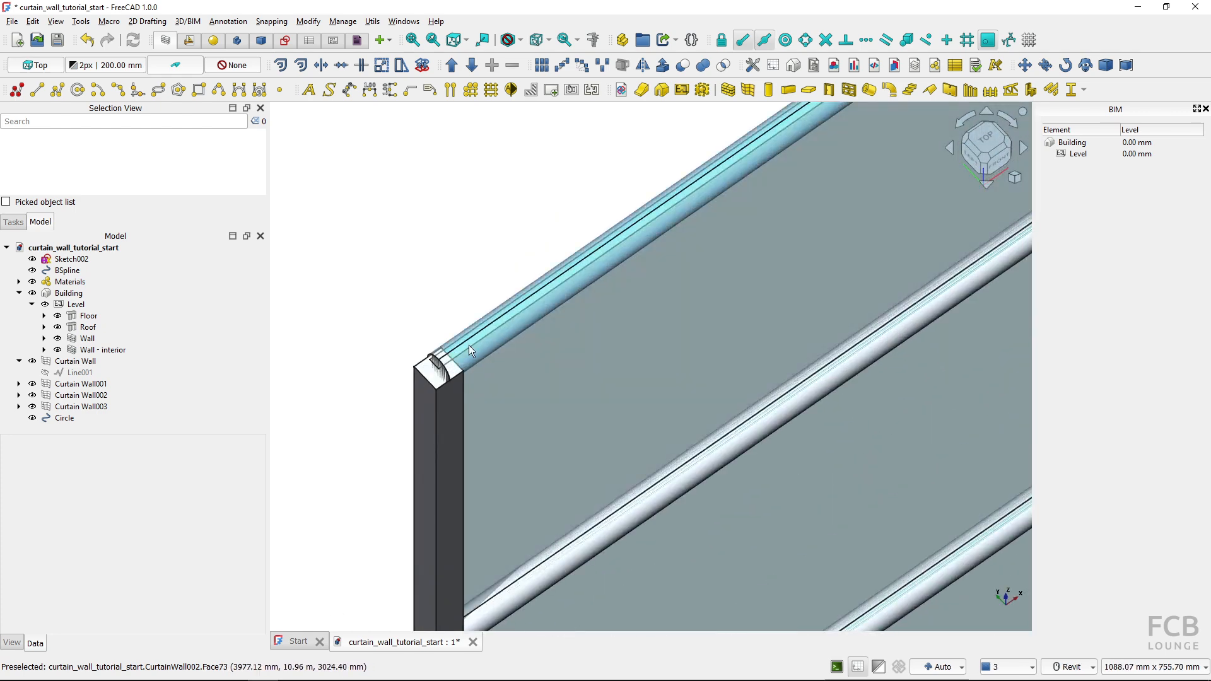
scroll(522, 334, "down", 3)
scroll(527, 343, "down", 5)
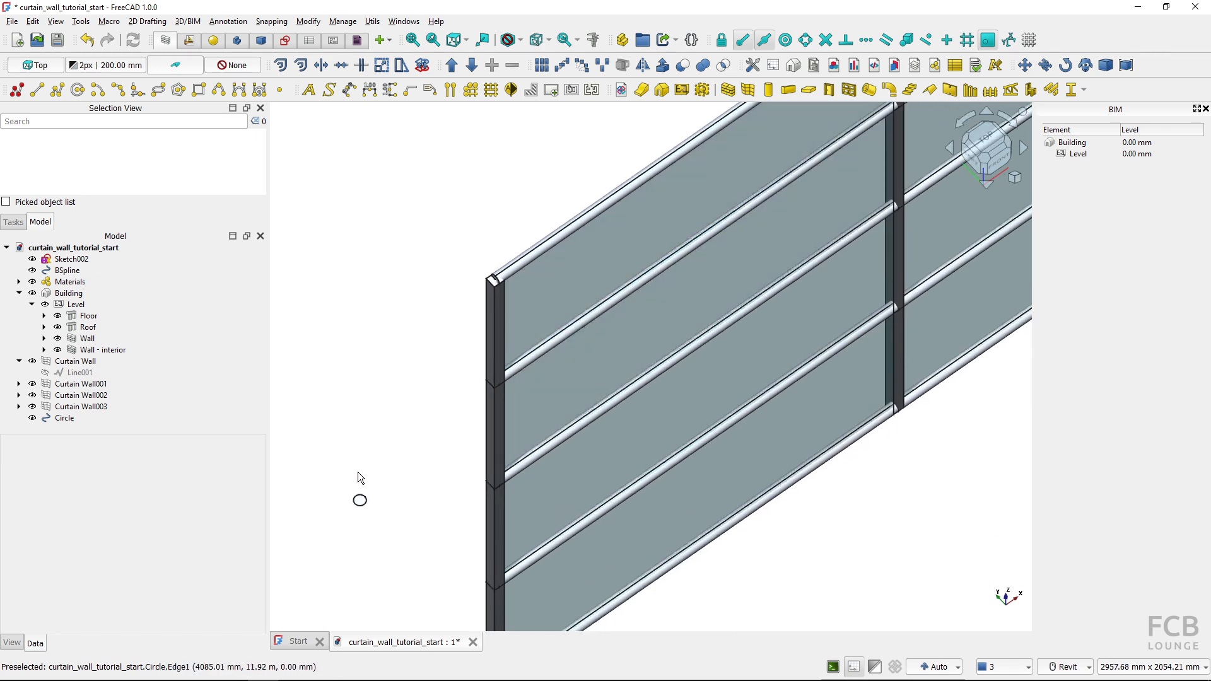
Set the radius of the mullion profile circle to 10 mm and clear the selection
left_click(354, 502)
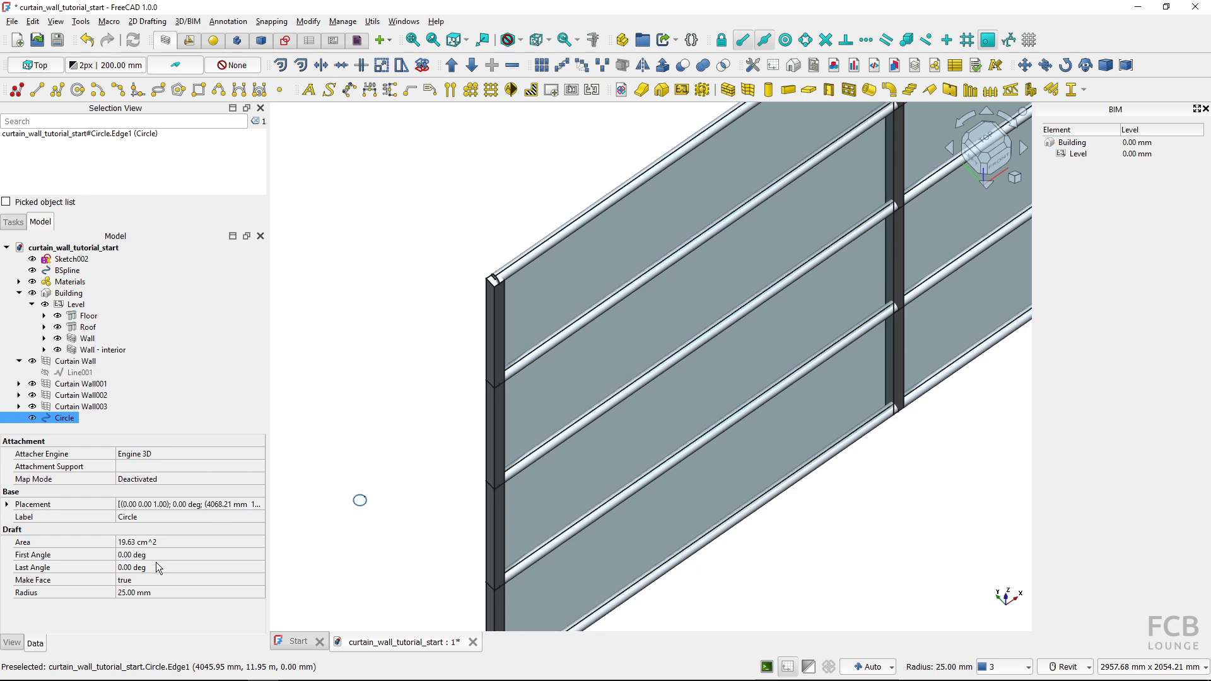
left_click(161, 590)
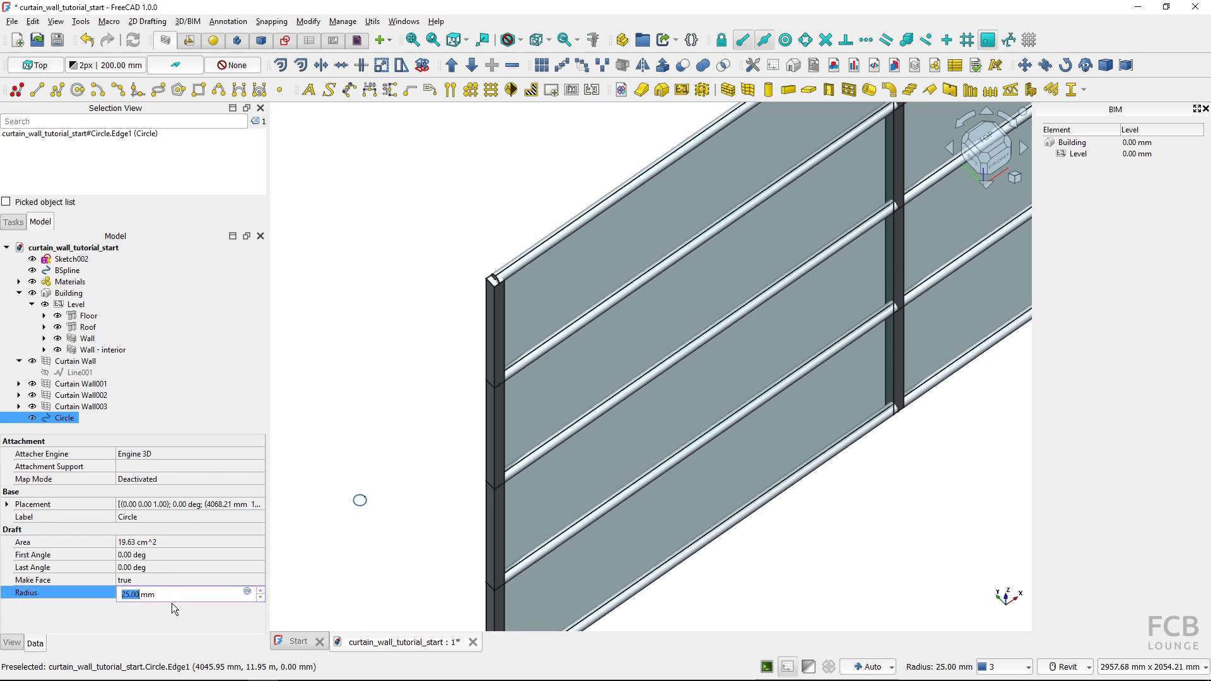
type("10")
key("Return")
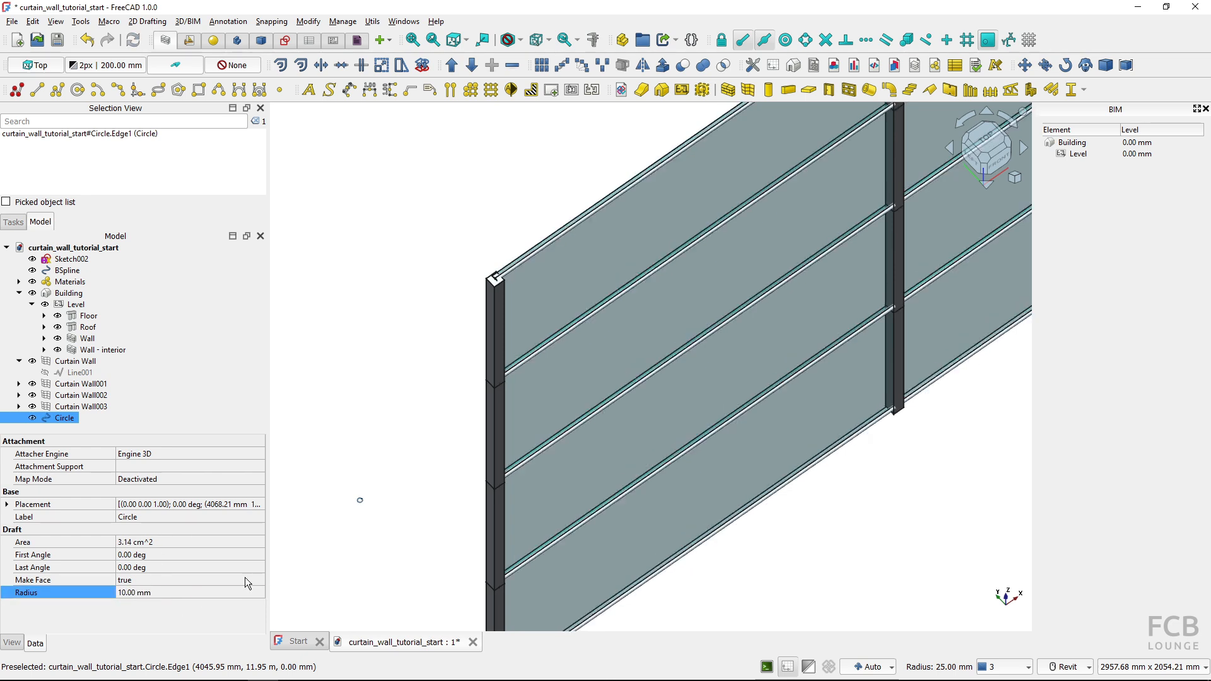
left_click(290, 559)
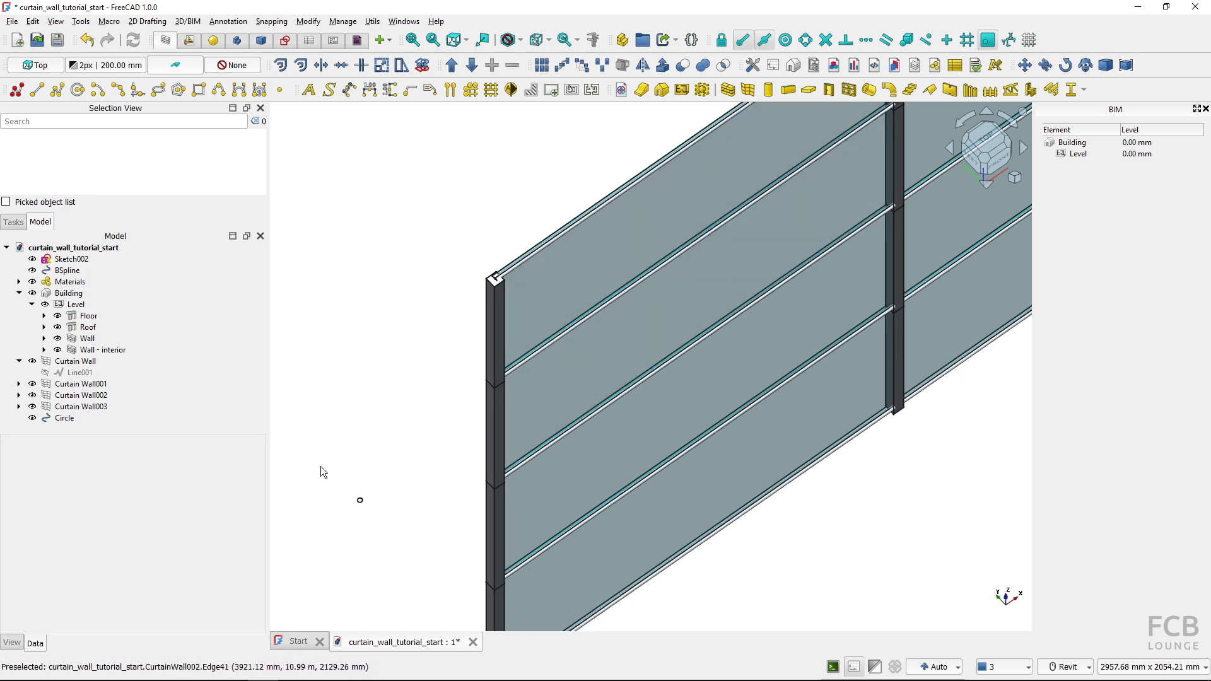
Hide the Circle so that only the curtain wall geometry is shown
scroll(342, 451, "down", 3)
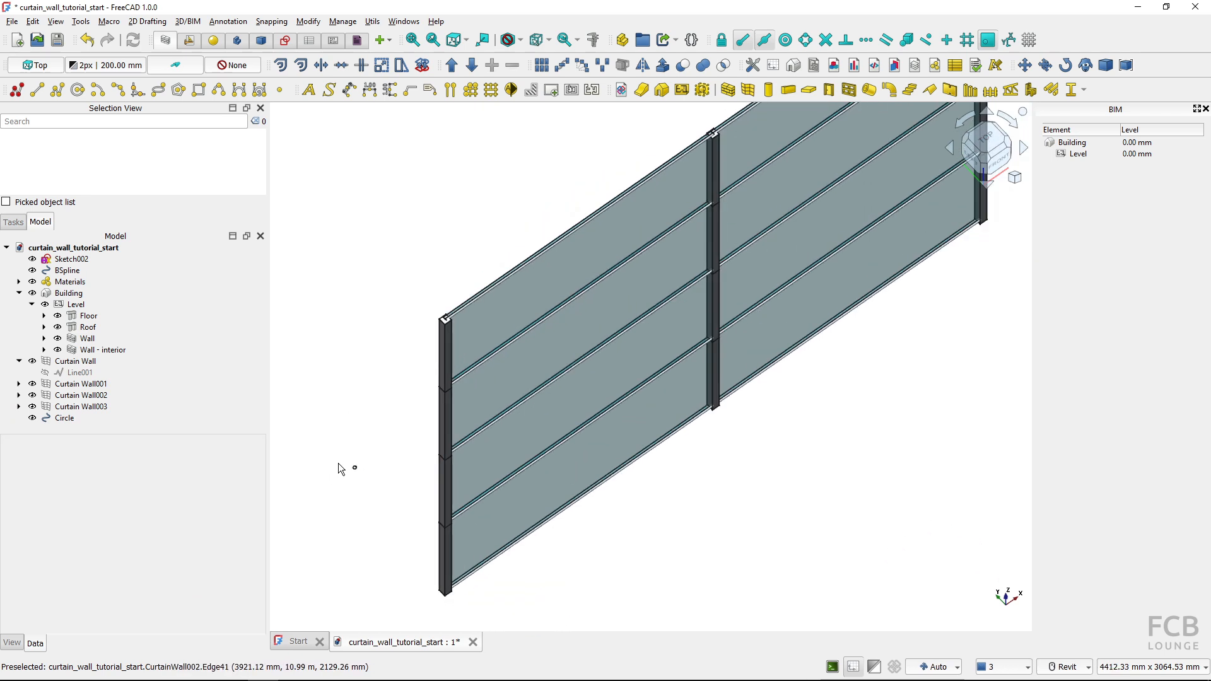
left_click(32, 417)
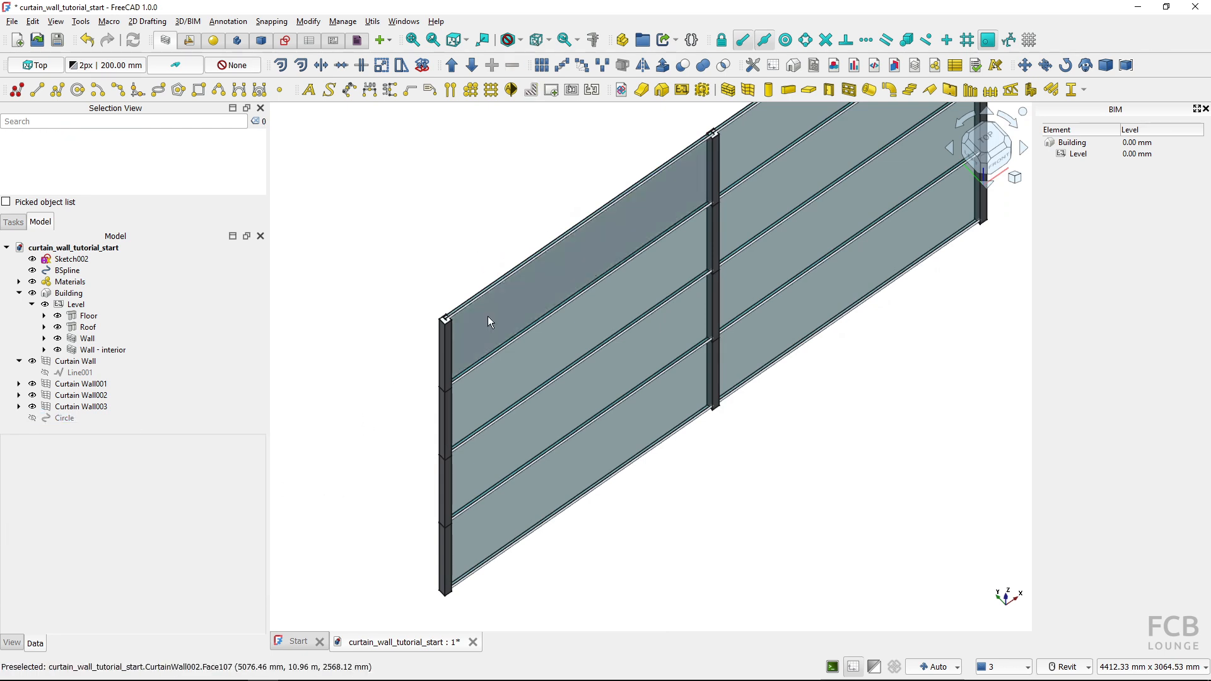
middle_click_drag(368, 487, 375, 465)
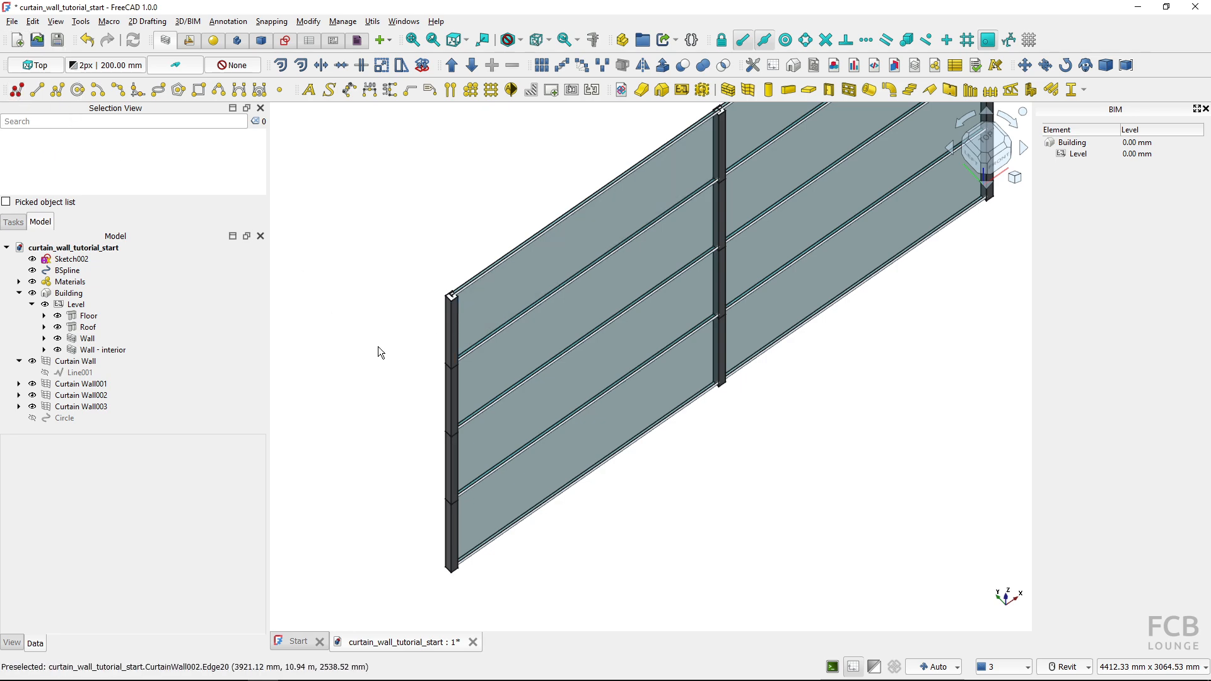
Create a new sketch on the Top working plane and focus on its origin
key("2")
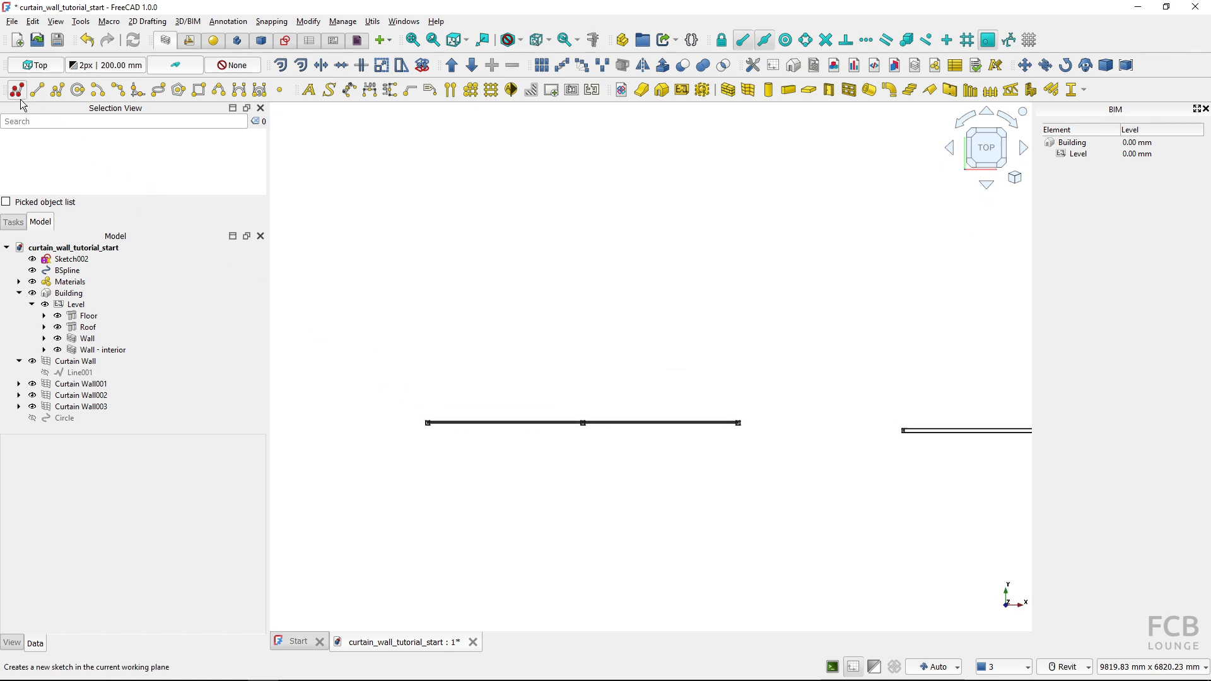
double_click(71, 259)
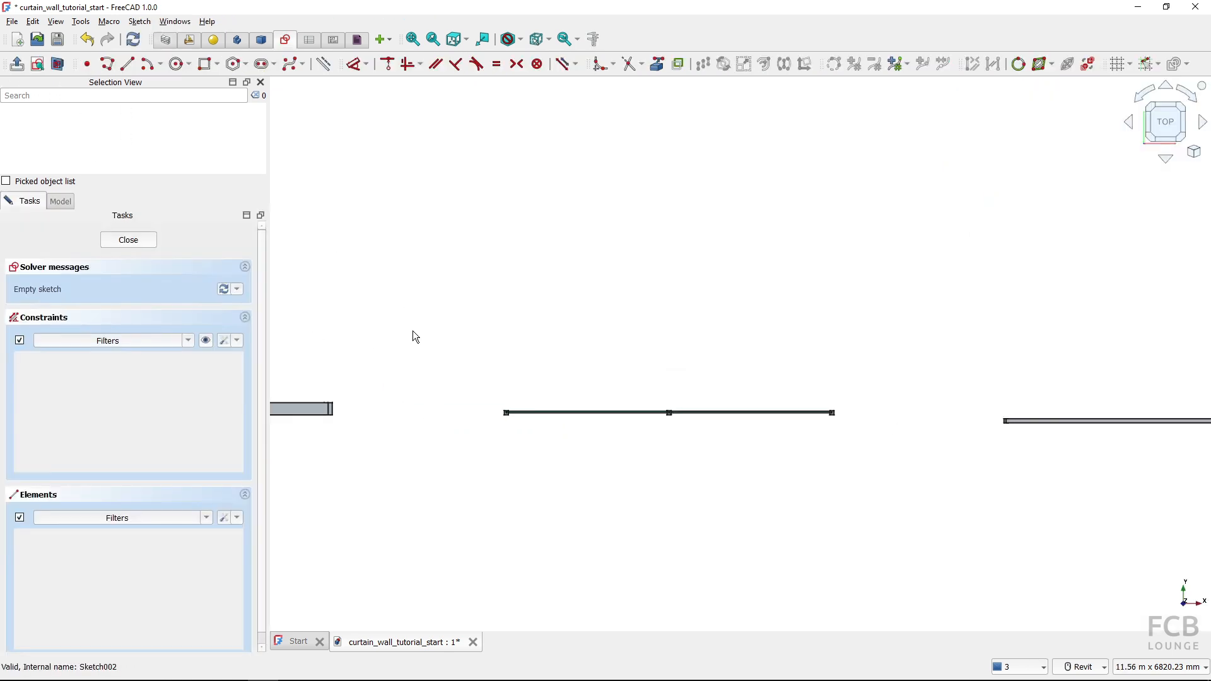
scroll(412, 331, "down", 5)
scroll(340, 588, "up", 11)
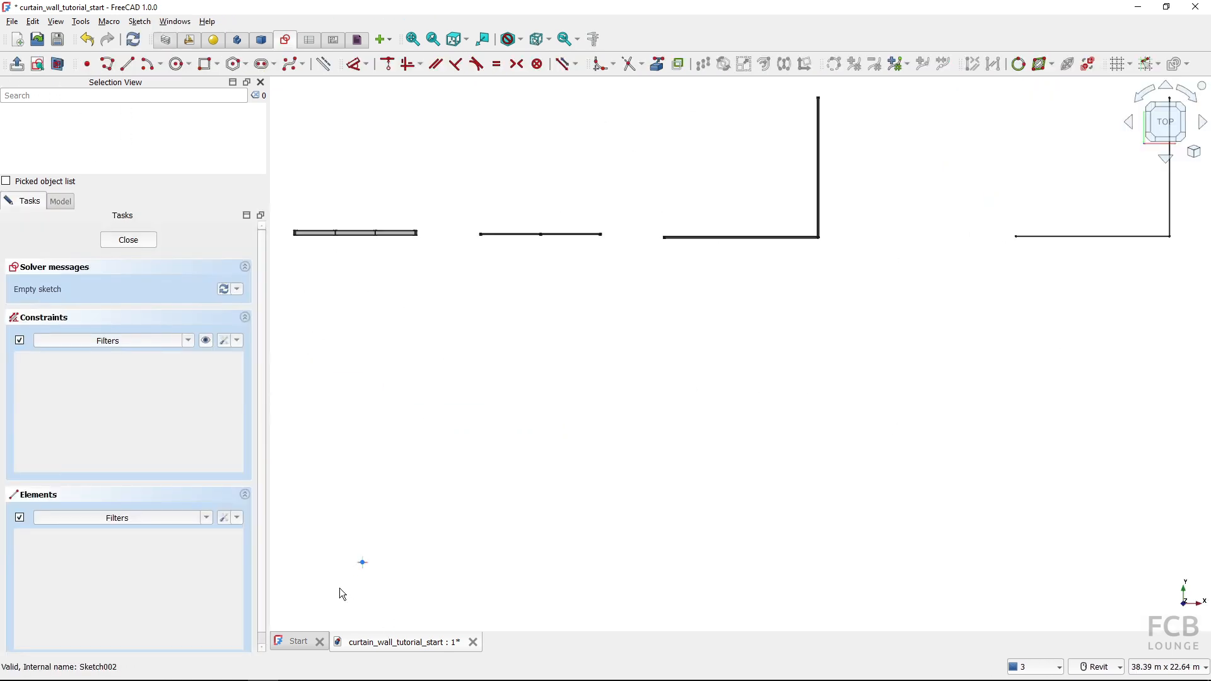
mouse_move(419, 606)
middle_mouse_down()
mouse_move(429, 480)
mouse_move(418, 443)
middle_mouse_up()
scroll(405, 413, "up", 8)
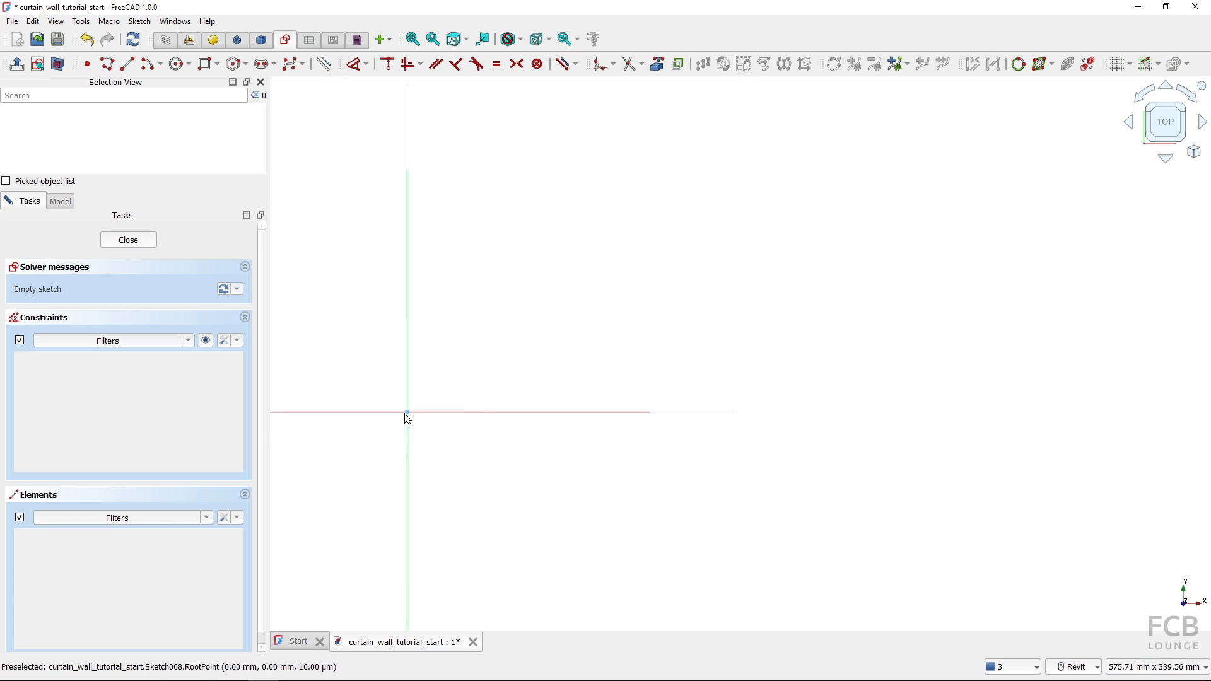
Draw a closed L-shaped polyline about 26 mm high from the sketch origin, with its outer edges along both axes
left_click(112, 69)
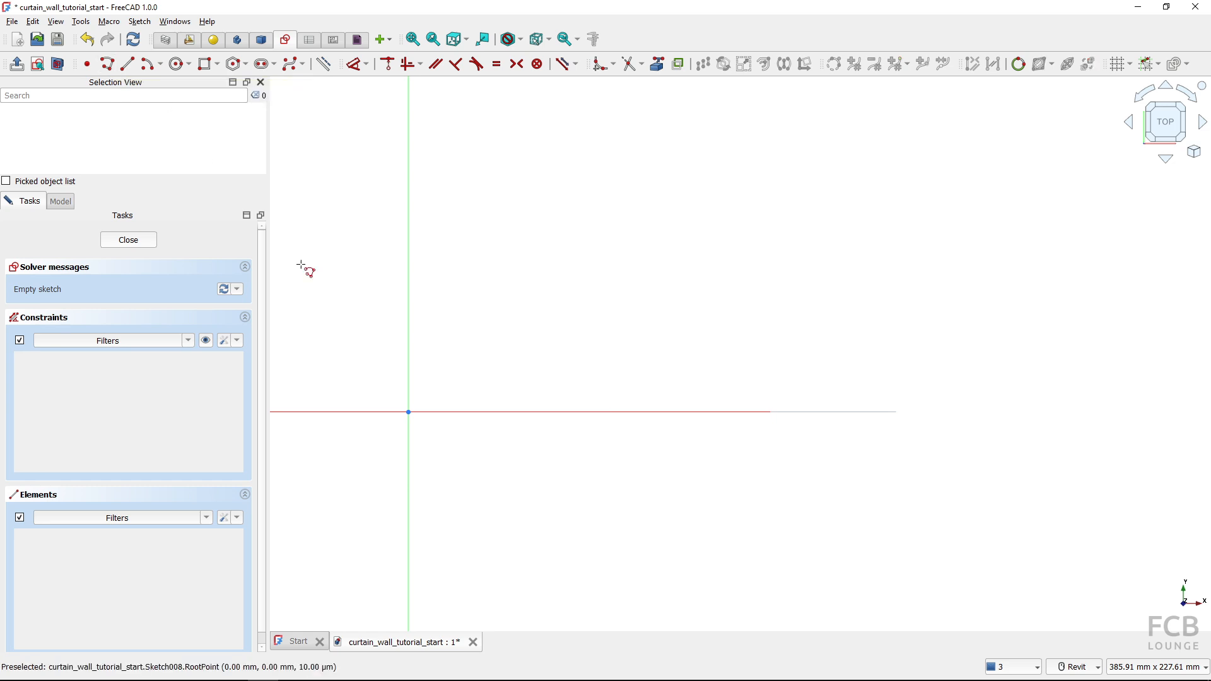
left_click(453, 412)
left_click(453, 408)
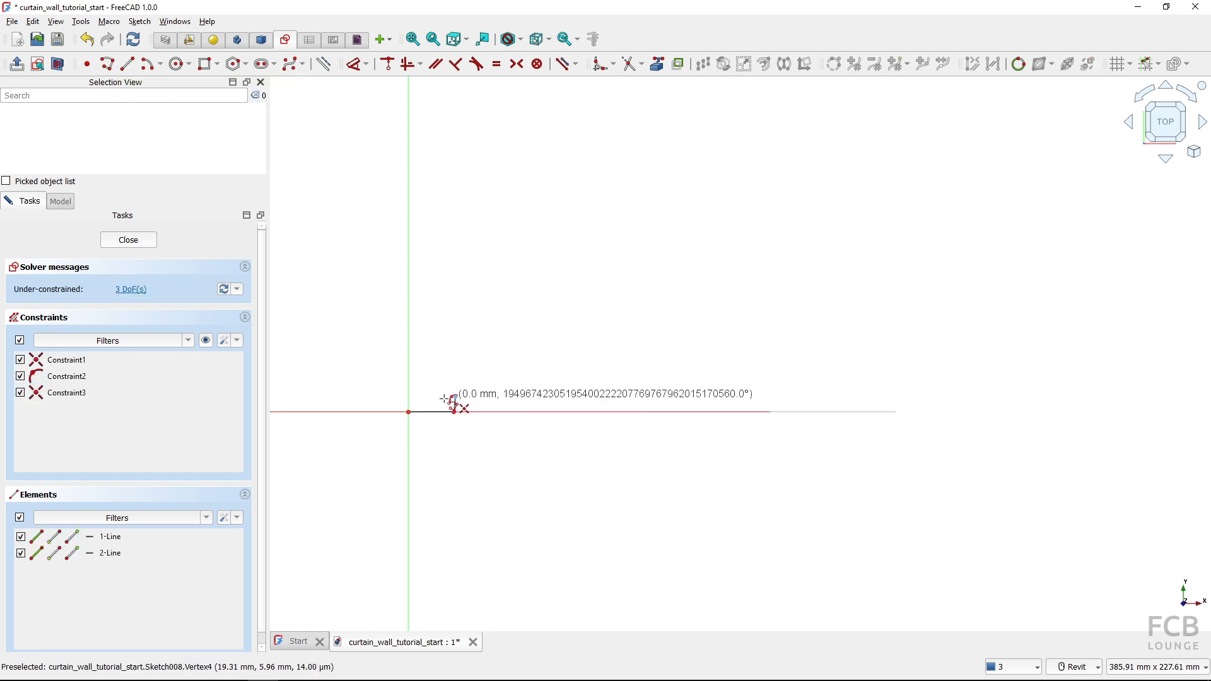
left_click(424, 397)
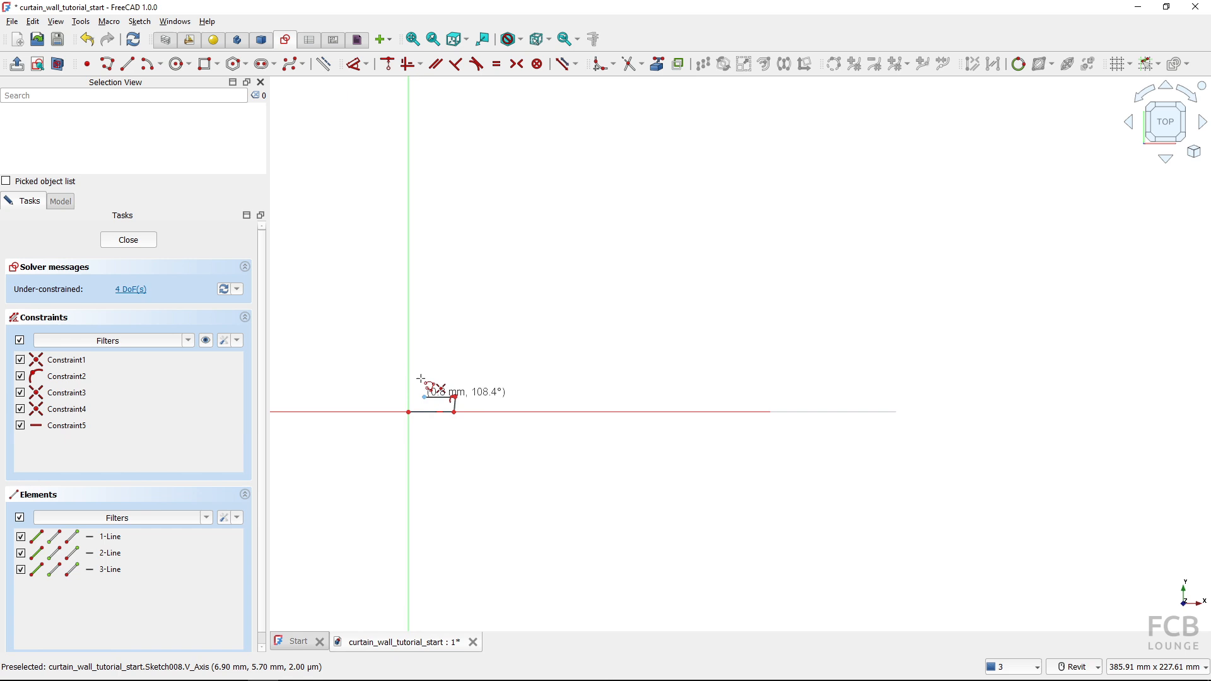
left_click(424, 346)
left_click(408, 347)
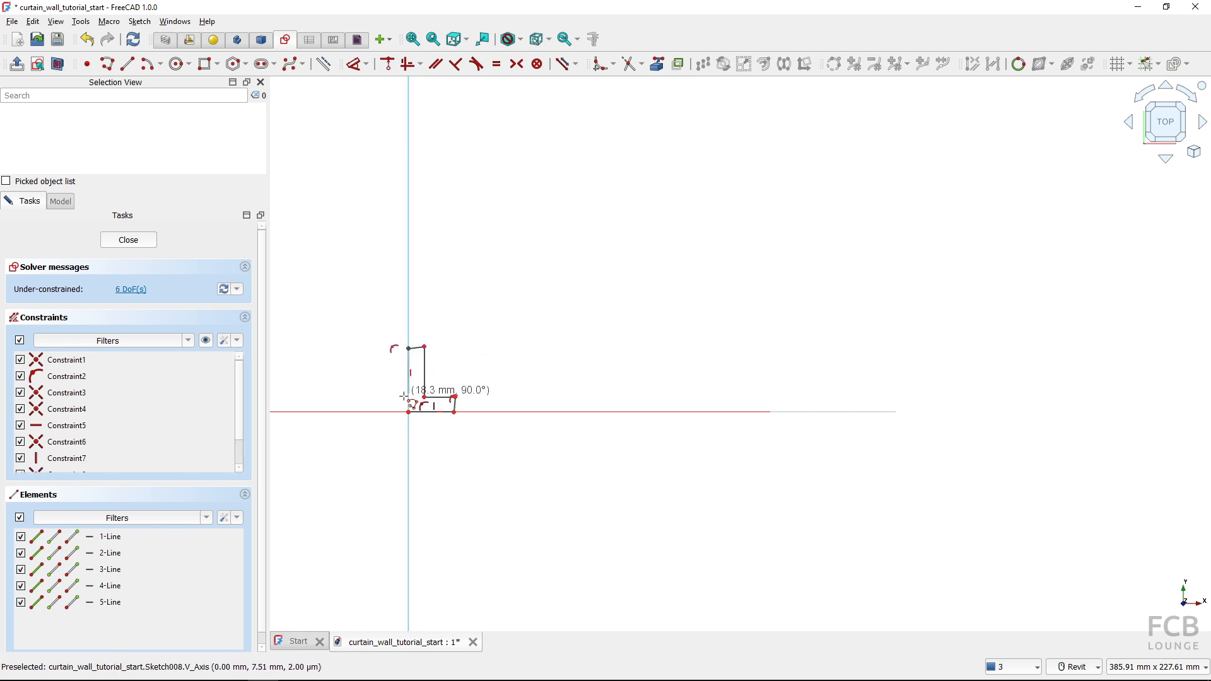
left_click(409, 412)
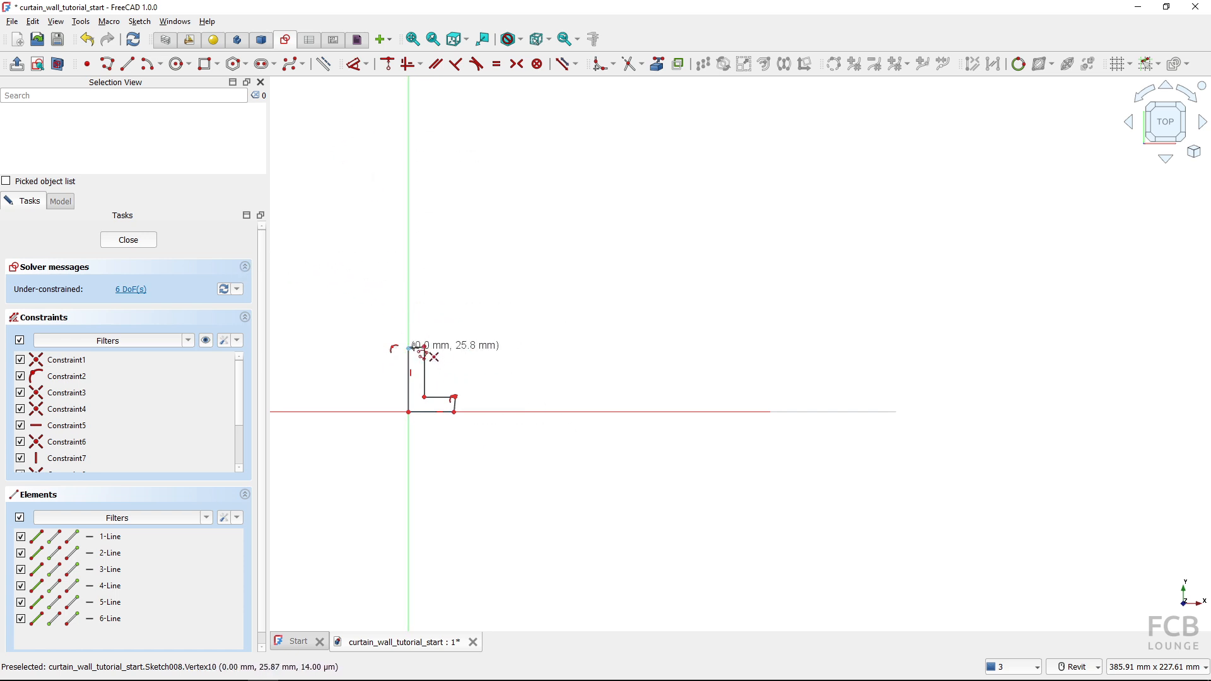
key("Escape")
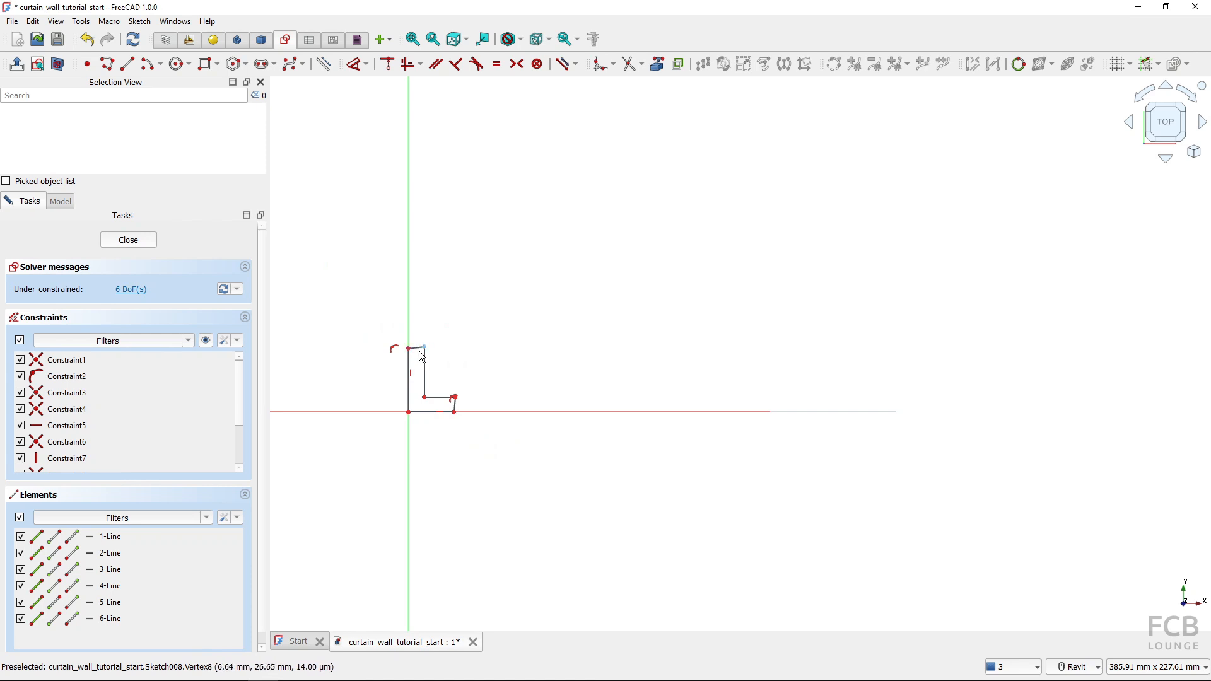
Constrain the short upper edge of the L-shaped profile to be horizontal
scroll(416, 354, "up", 3)
left_click(417, 352)
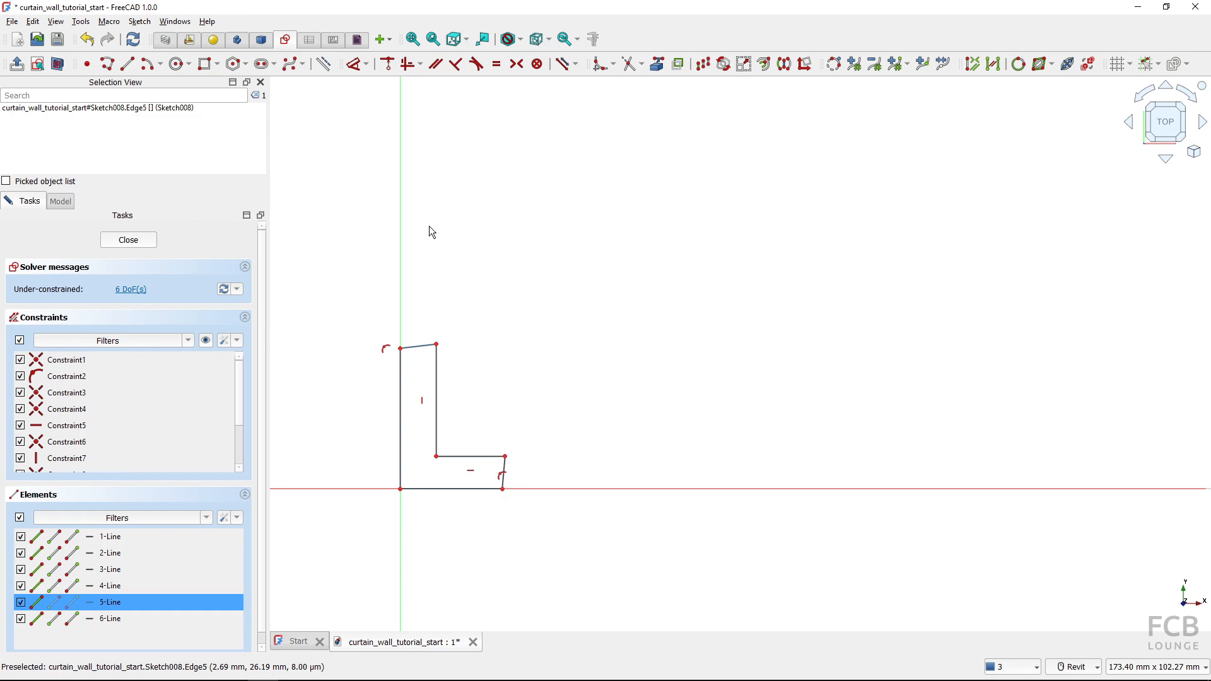
left_click(408, 63)
scroll(502, 473, "up", 1)
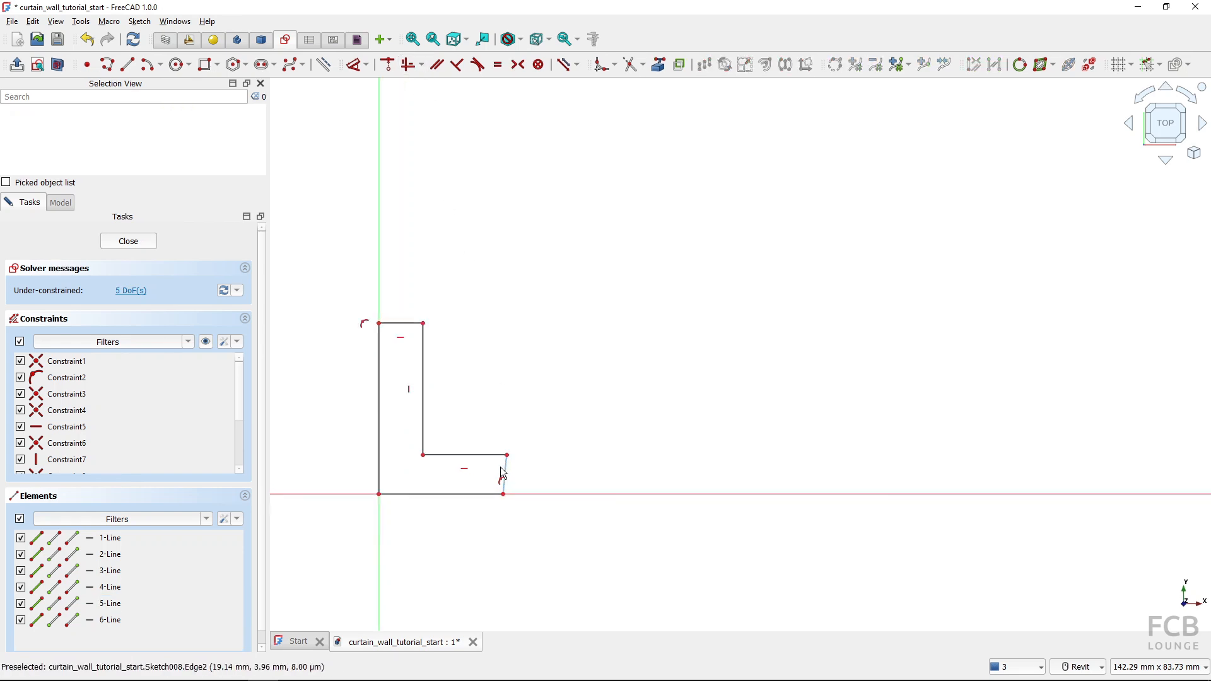
Constrain the short outer edge of the L-shaped profile's foot to be vertical and finish the sketch
scroll(503, 473, "up", 1)
left_click(507, 465)
left_click(411, 65)
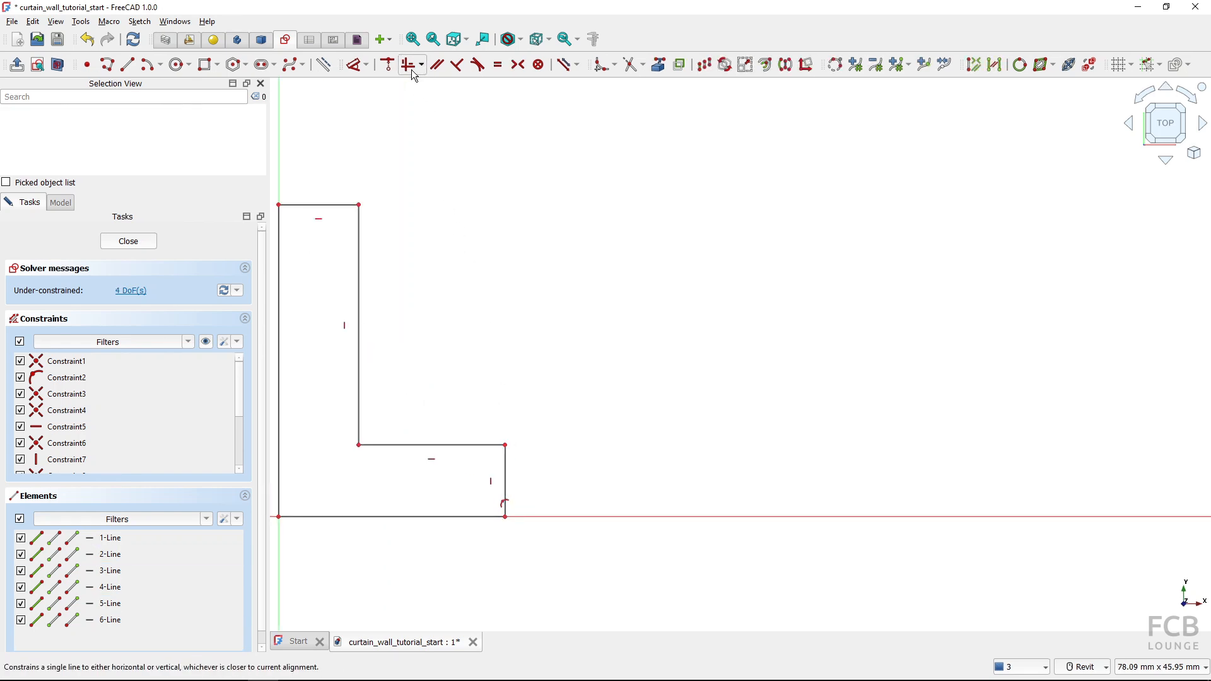
scroll(474, 180, "down", 6)
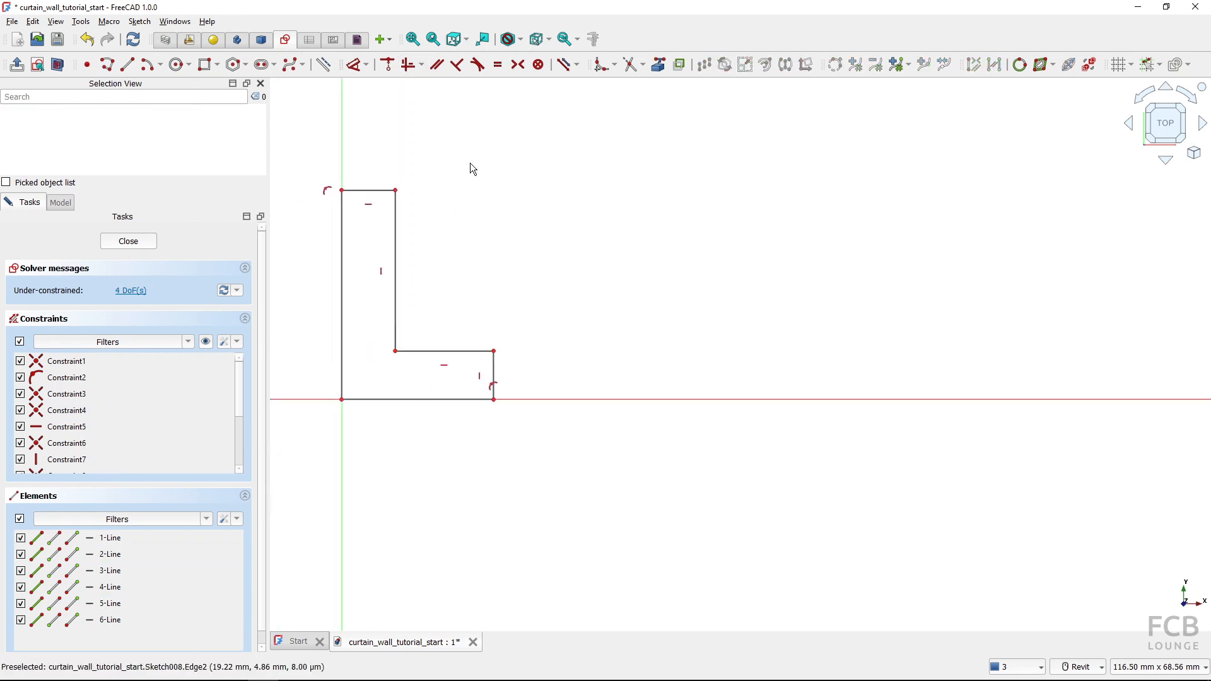
left_click(130, 243)
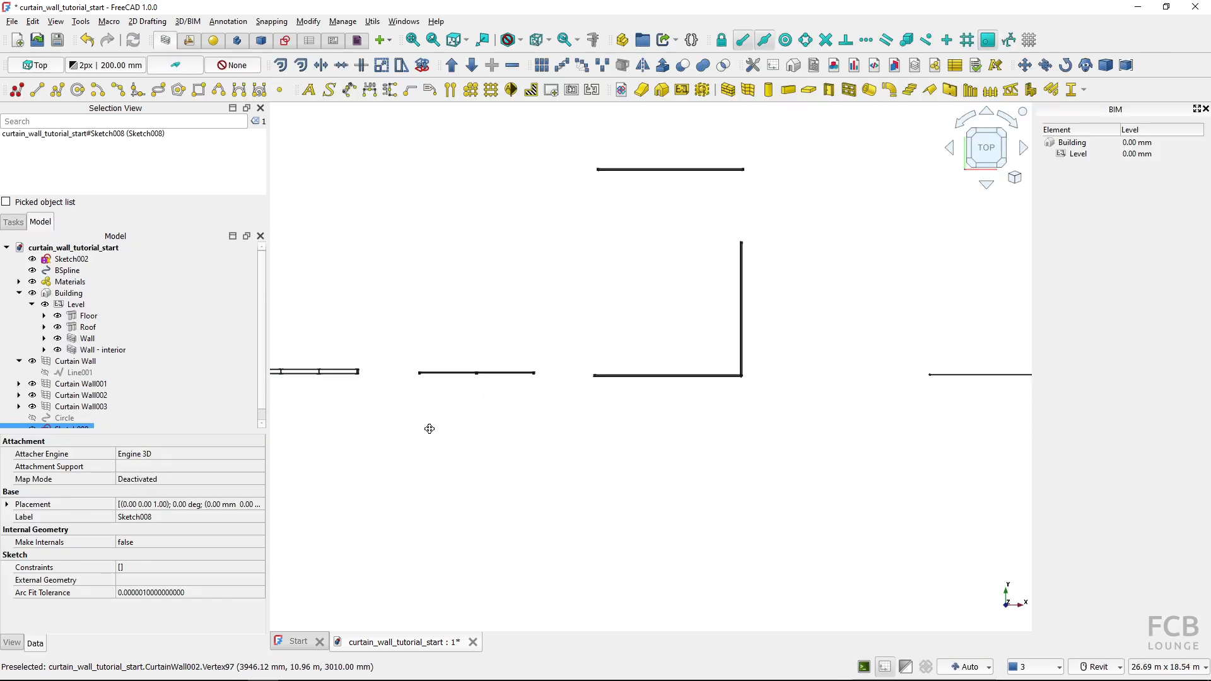
In the Part workbench, make a face from the L-shaped sketch's wires and check the sketch nested inside it
scroll(623, 350, "up", 15)
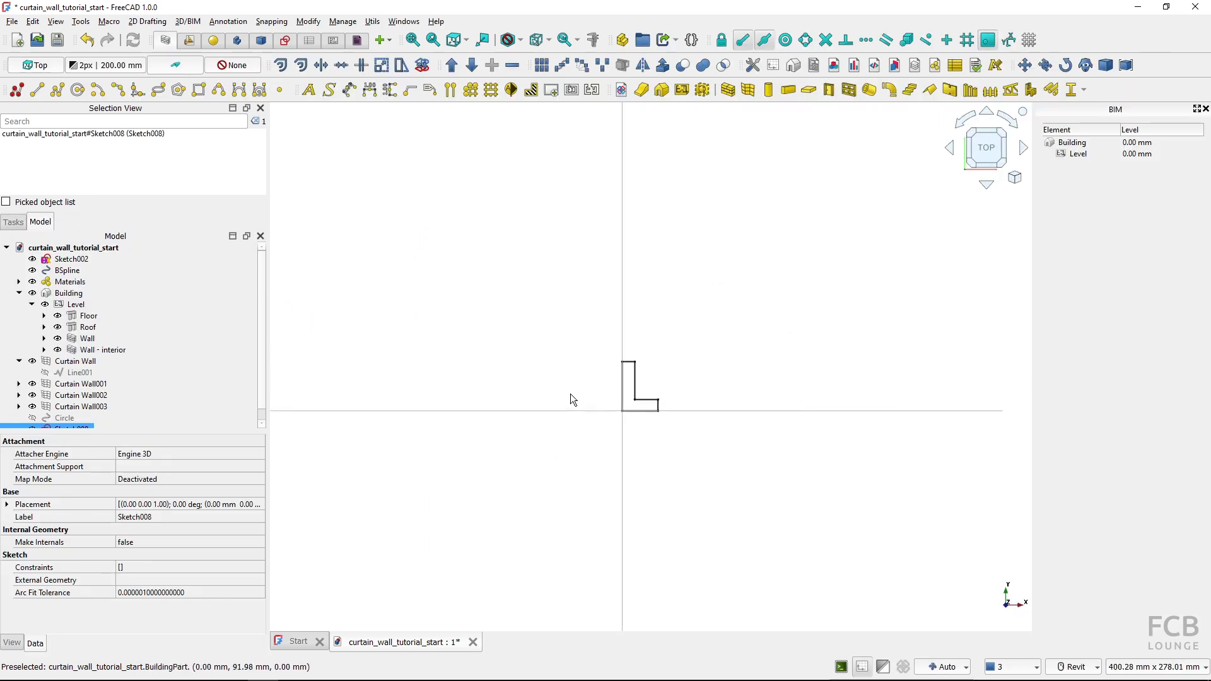
scroll(596, 396, "up", 2)
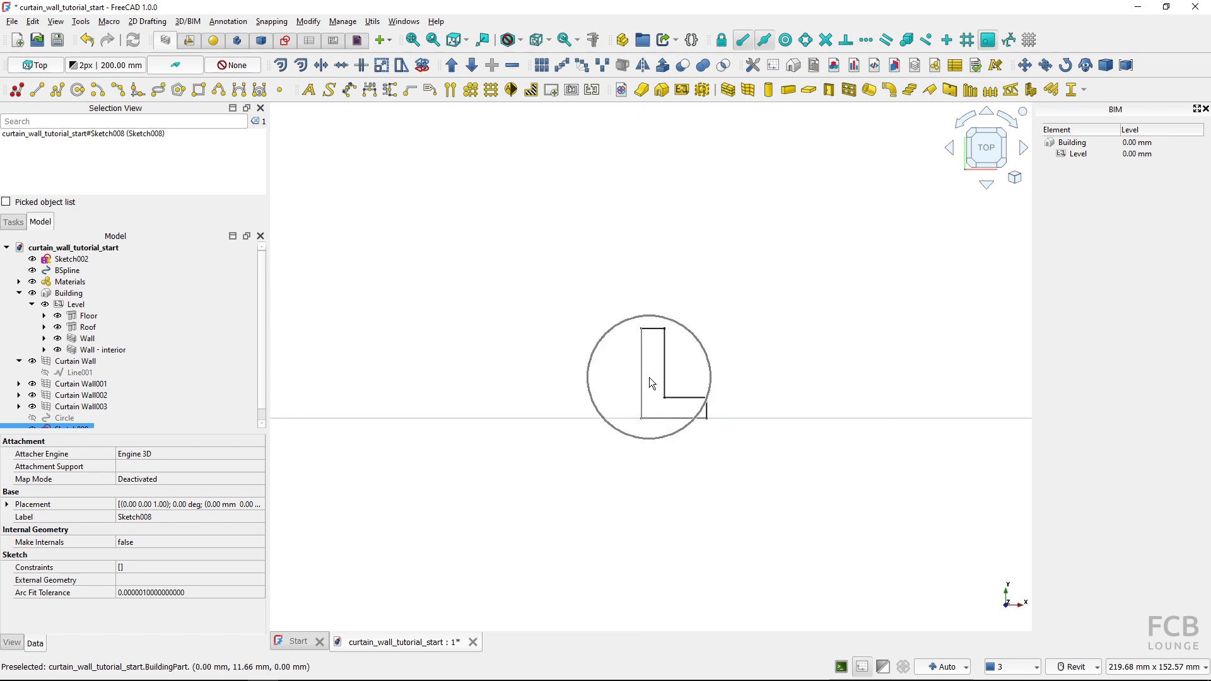
left_click(261, 40)
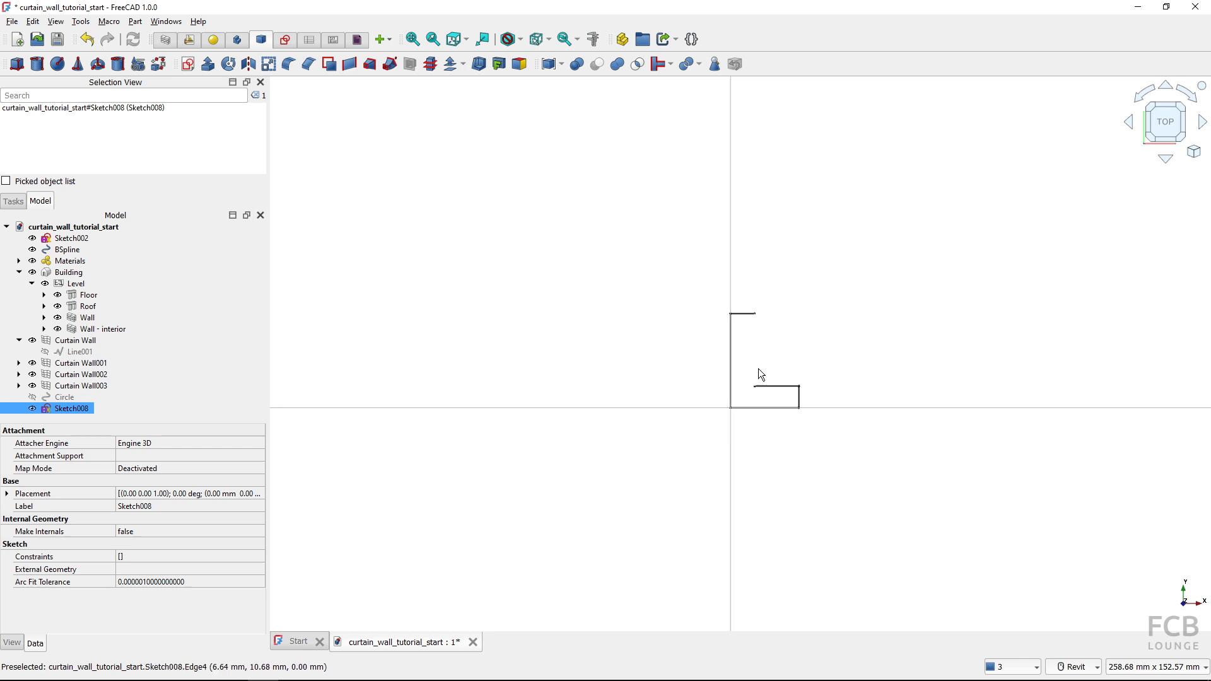
left_click(329, 65)
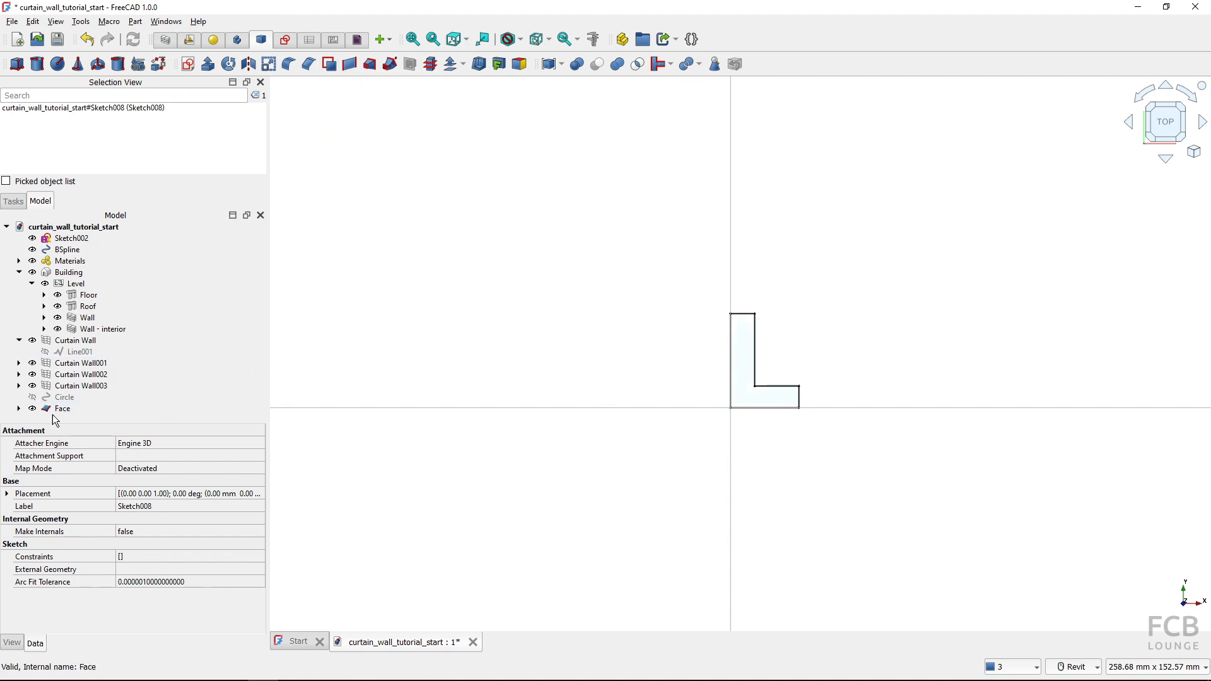
left_click(62, 409)
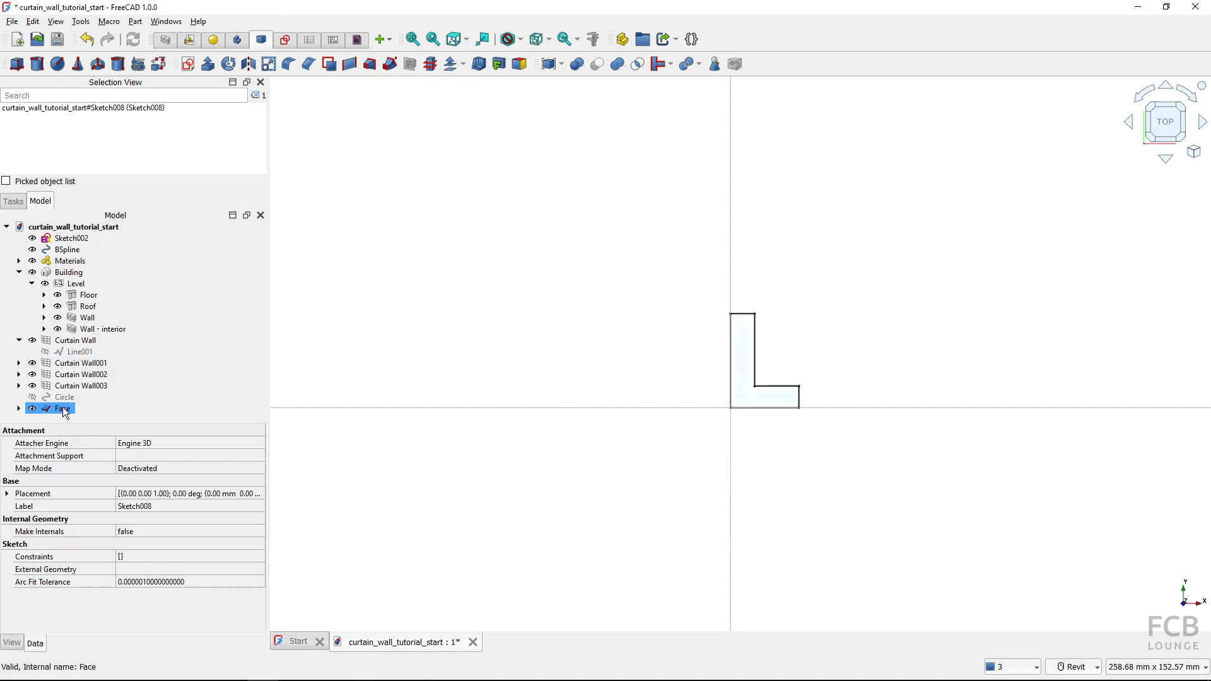
left_click(19, 409)
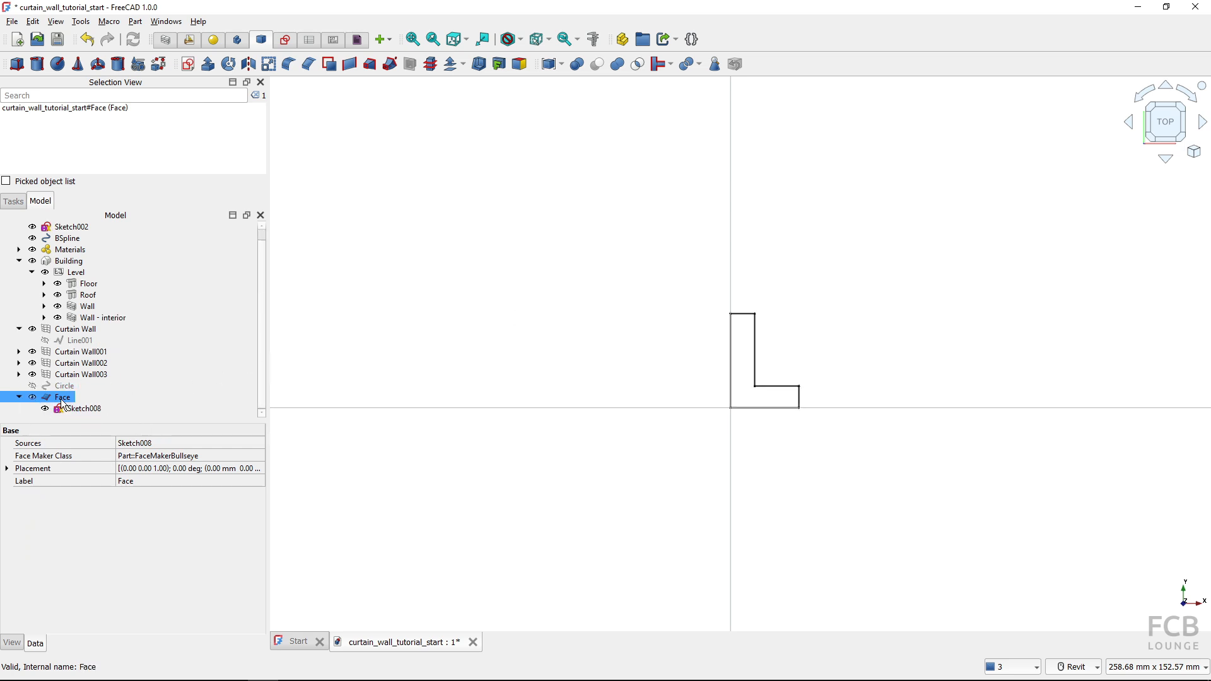
left_click(18, 397)
Return to the BIM workbench with the existing curtain walls in view
scroll(720, 247, "down", 16)
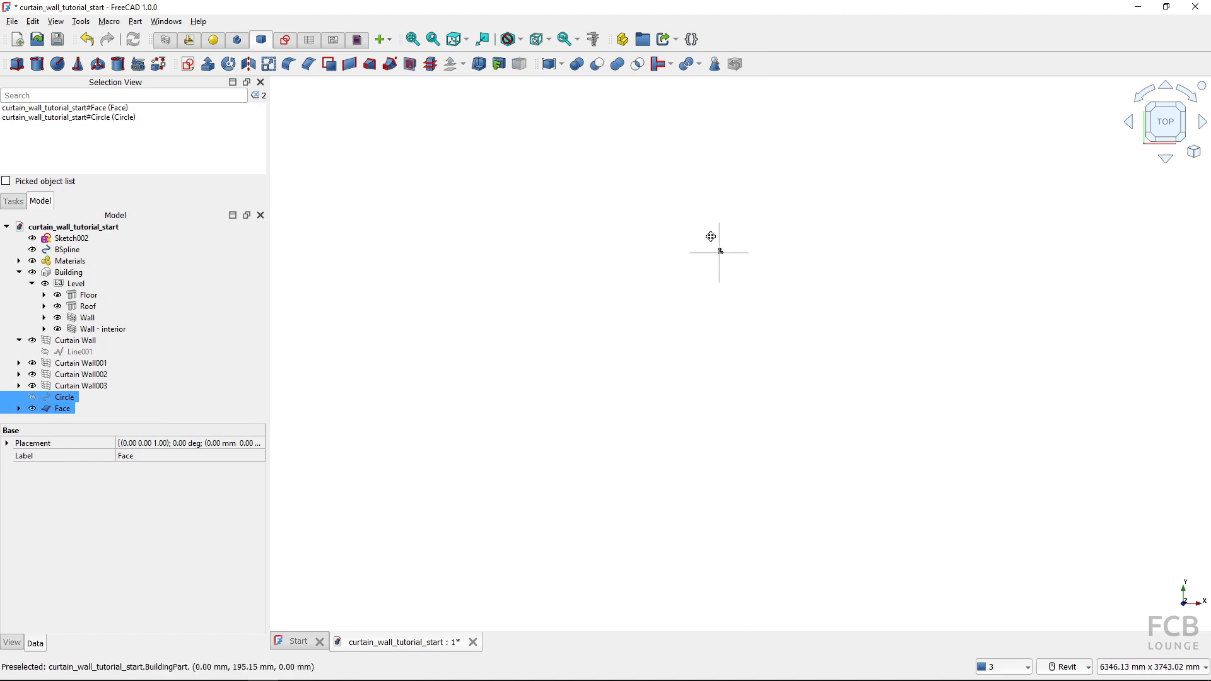
middle_click_drag(711, 237, 656, 441)
scroll(656, 391, "down", 13)
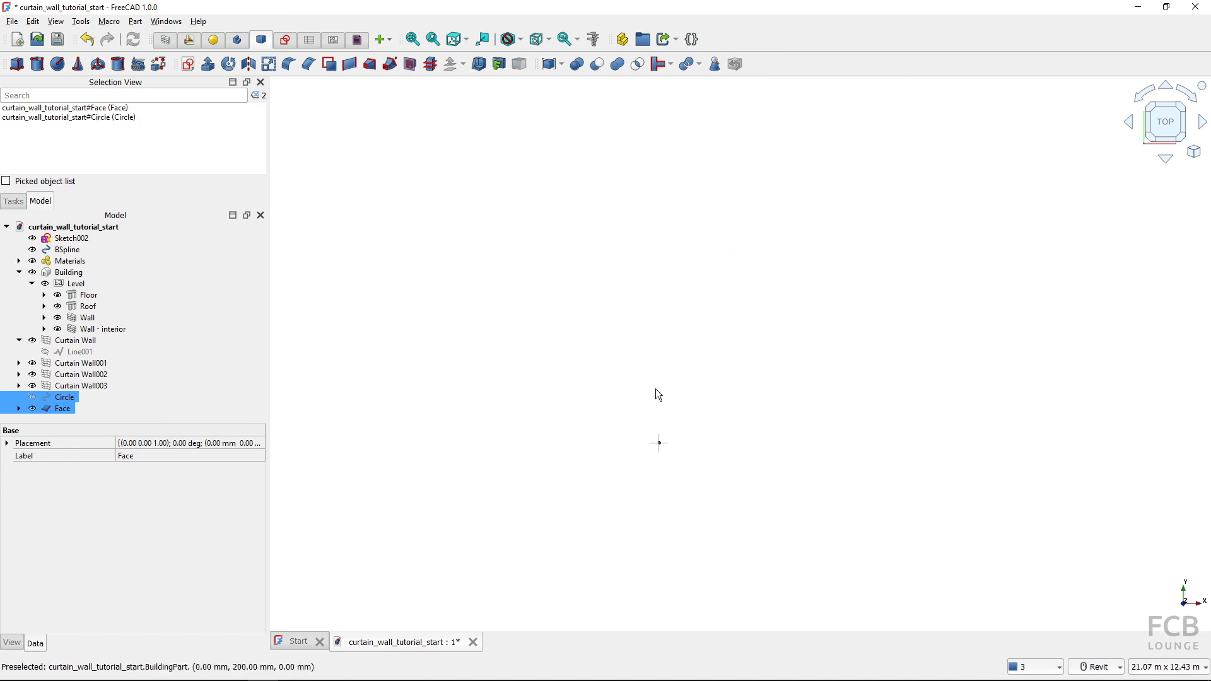
left_click(188, 40)
scroll(557, 293, "up", 10)
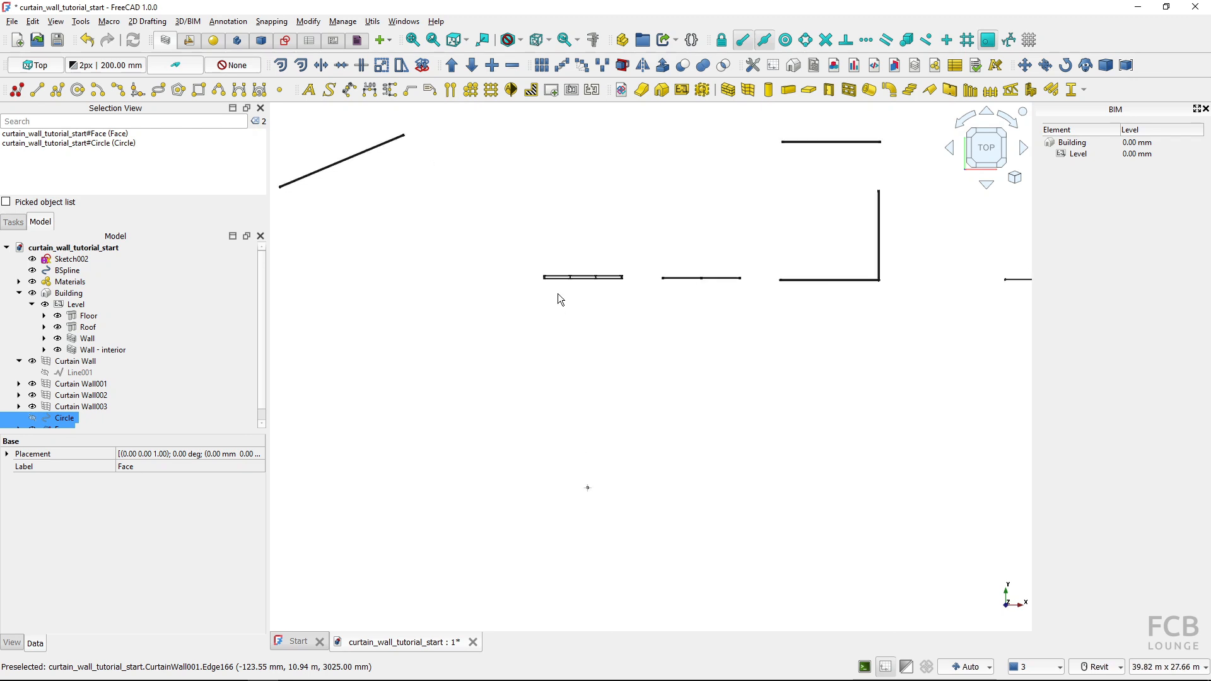
Set the Vertical Mullion Profile of Curtain Wall002 to Face and recompute the document
middle_click_drag(762, 316, 814, 260, "shift")
scroll(779, 373, "up", 3)
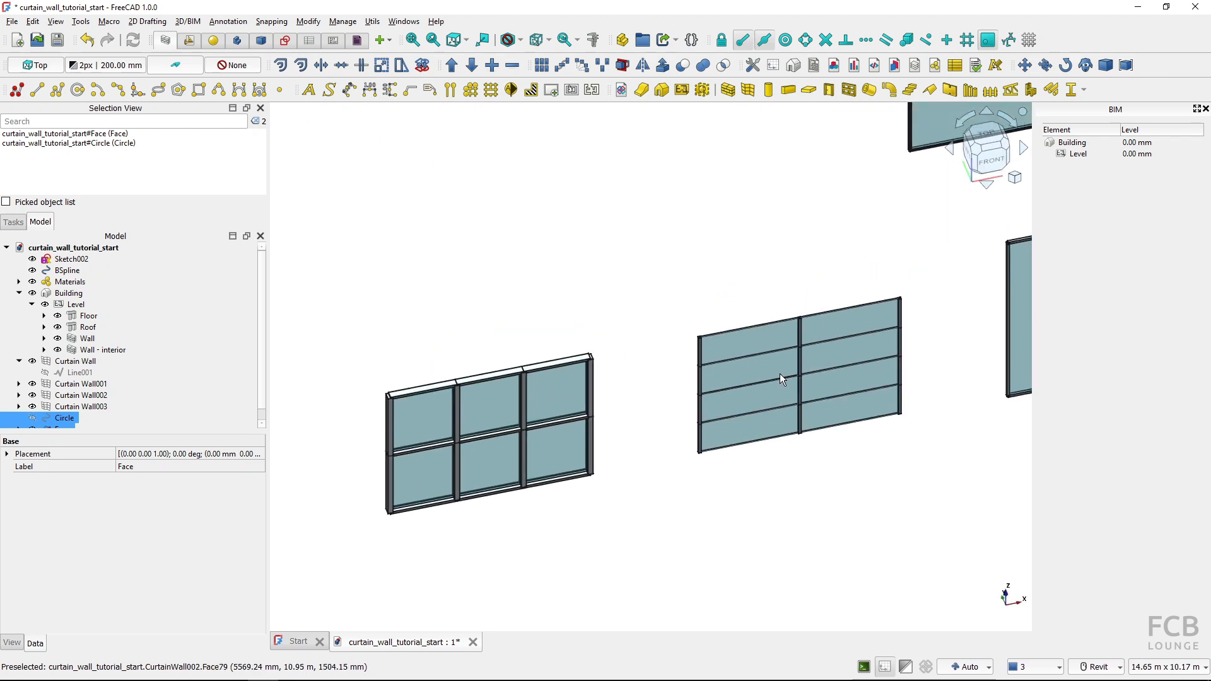
left_click(743, 338)
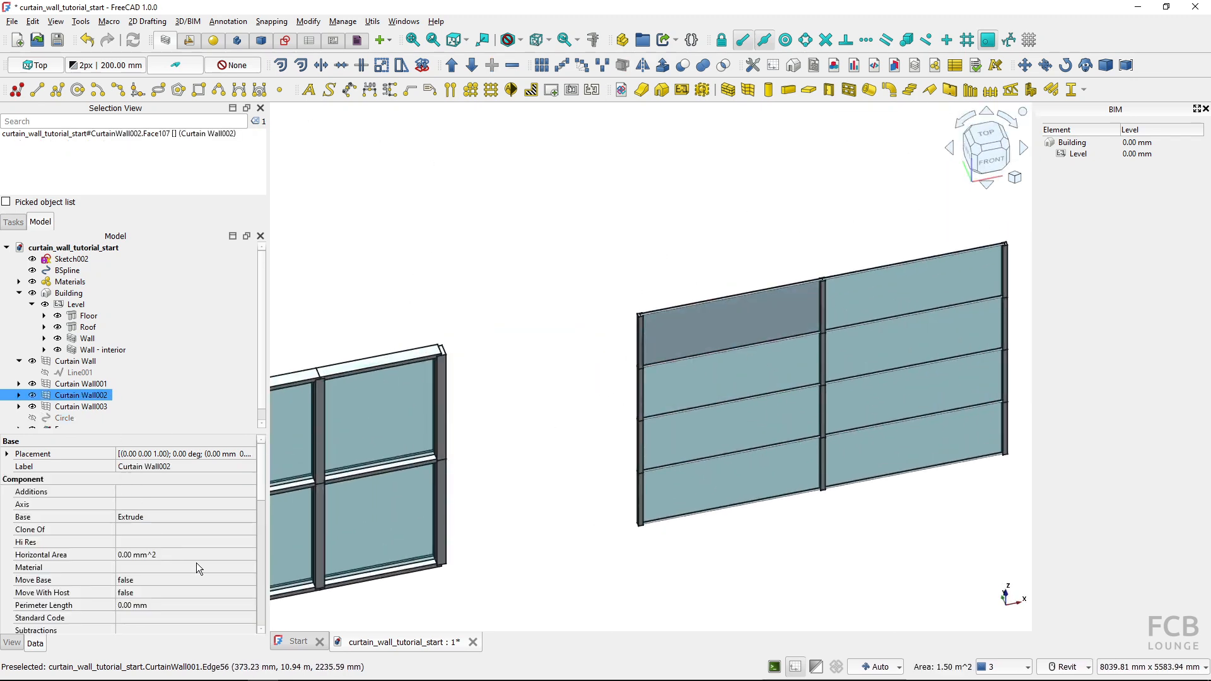
scroll(149, 550, "down", 8)
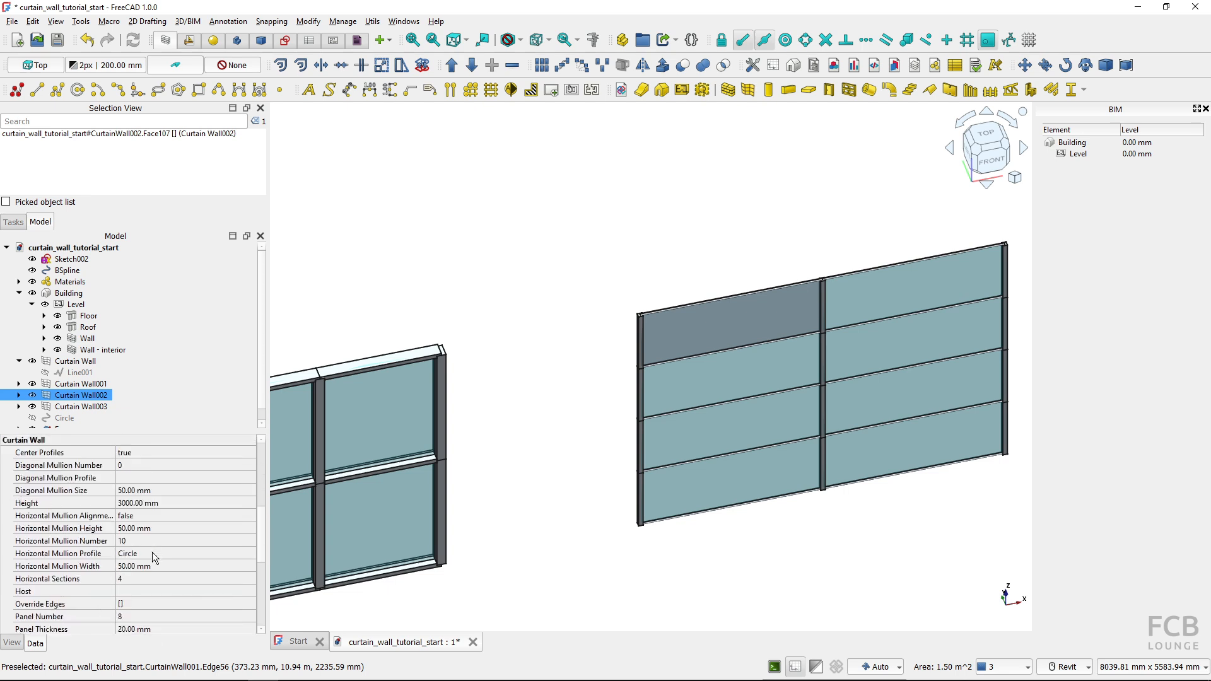
scroll(137, 543, "down", 5)
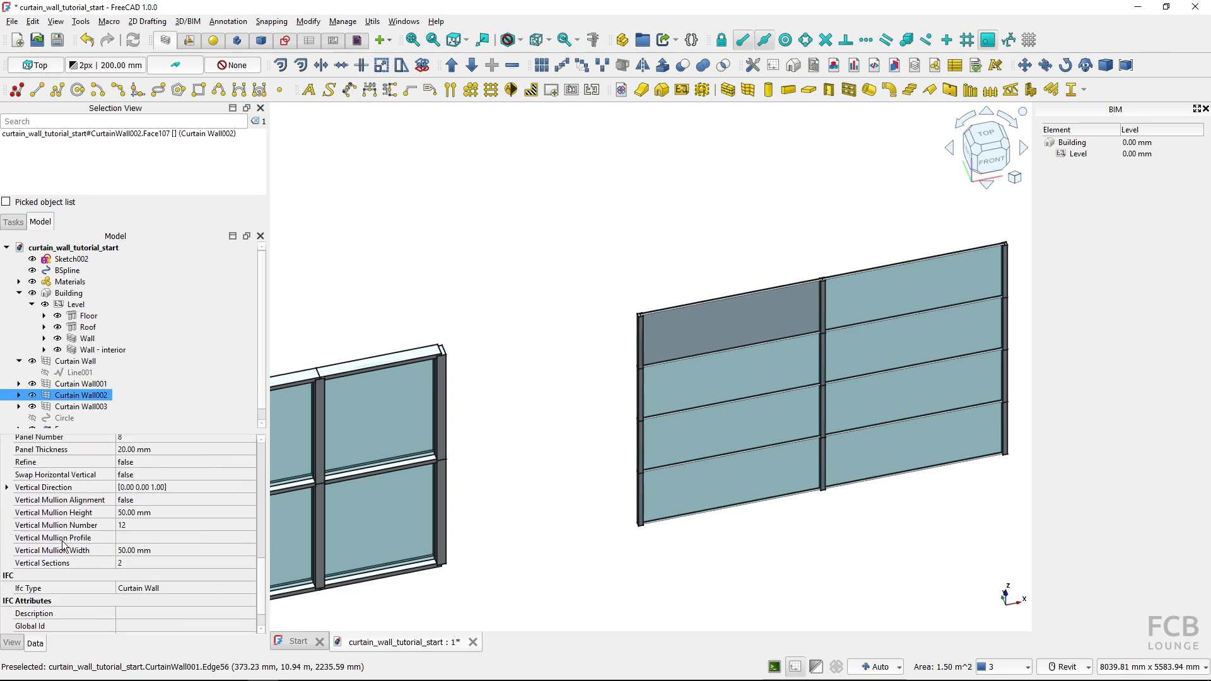
left_click(248, 536)
left_click(250, 537)
left_click(615, 314)
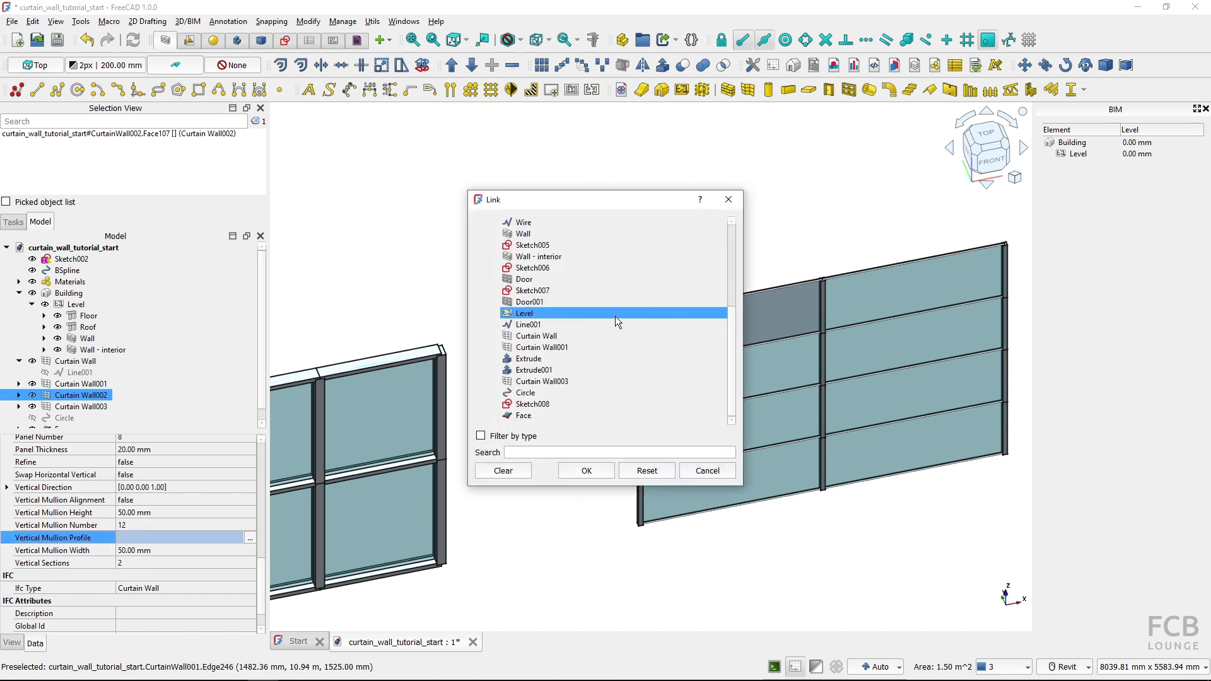
left_click_drag(614, 316, 600, 411)
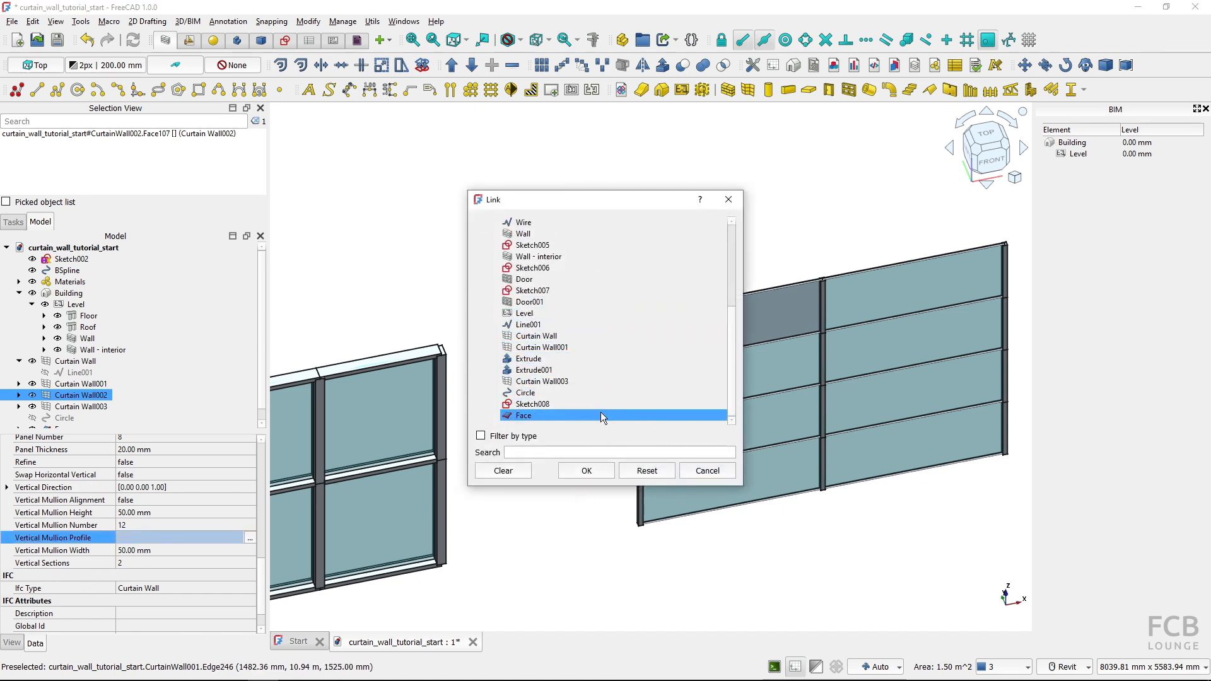
left_click(525, 406)
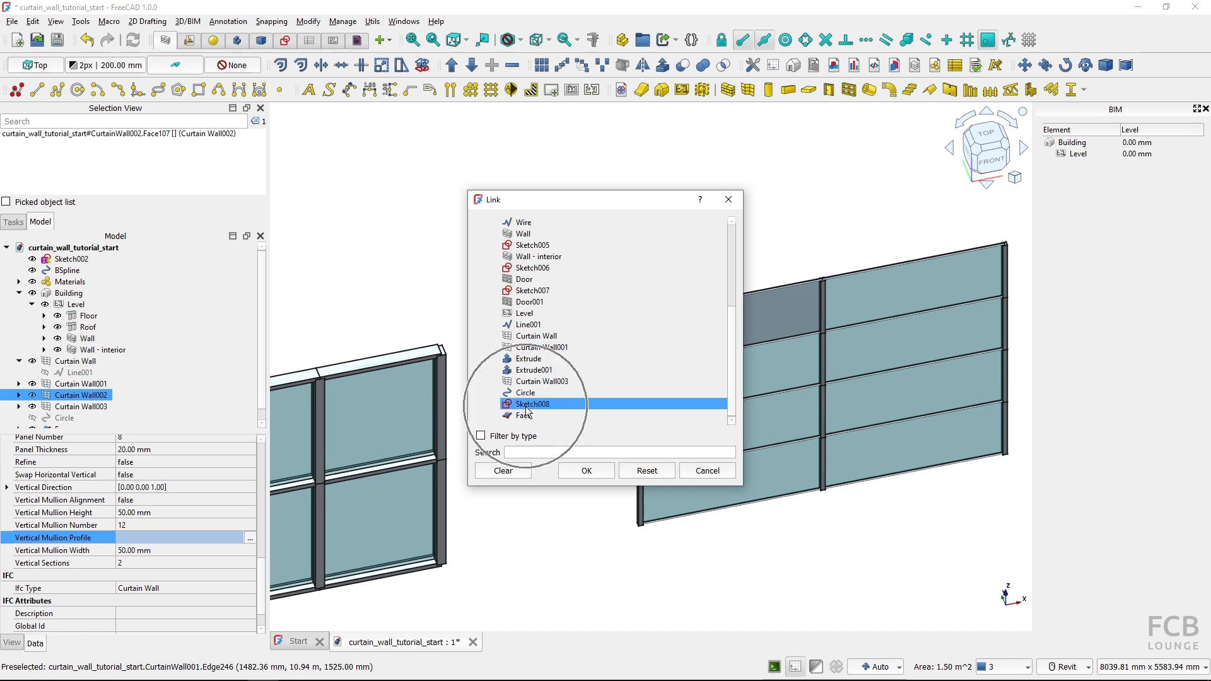
left_click(527, 416)
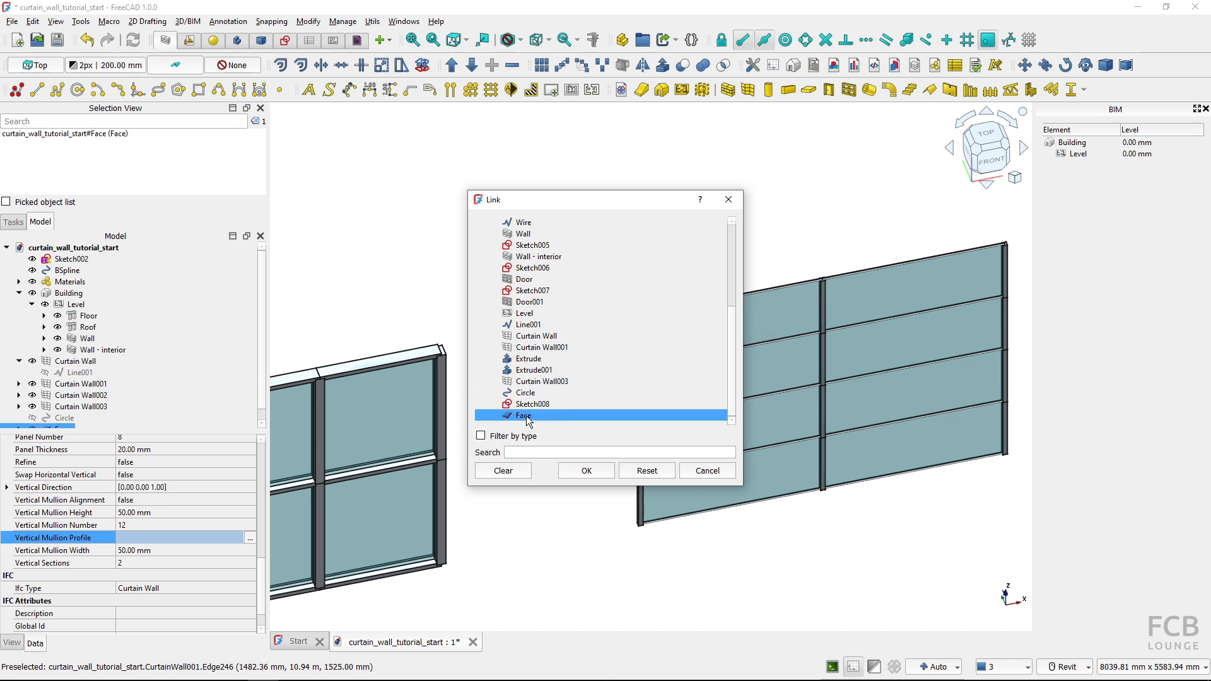
left_click(586, 471)
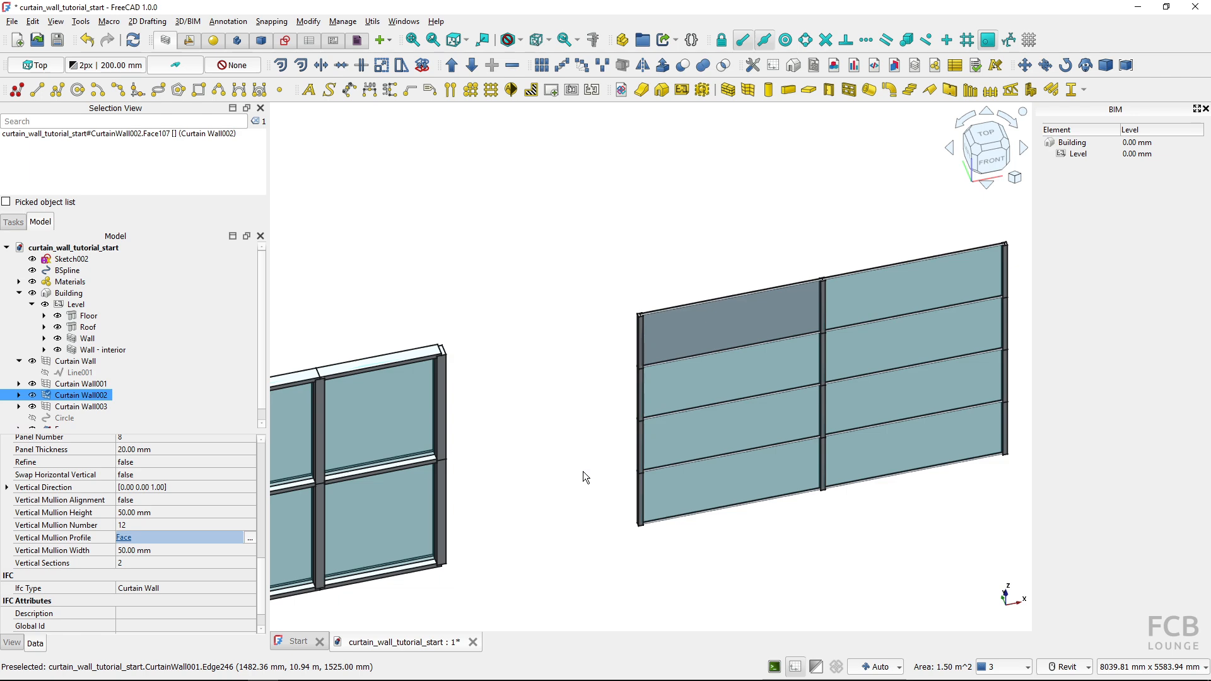
left_click(140, 41)
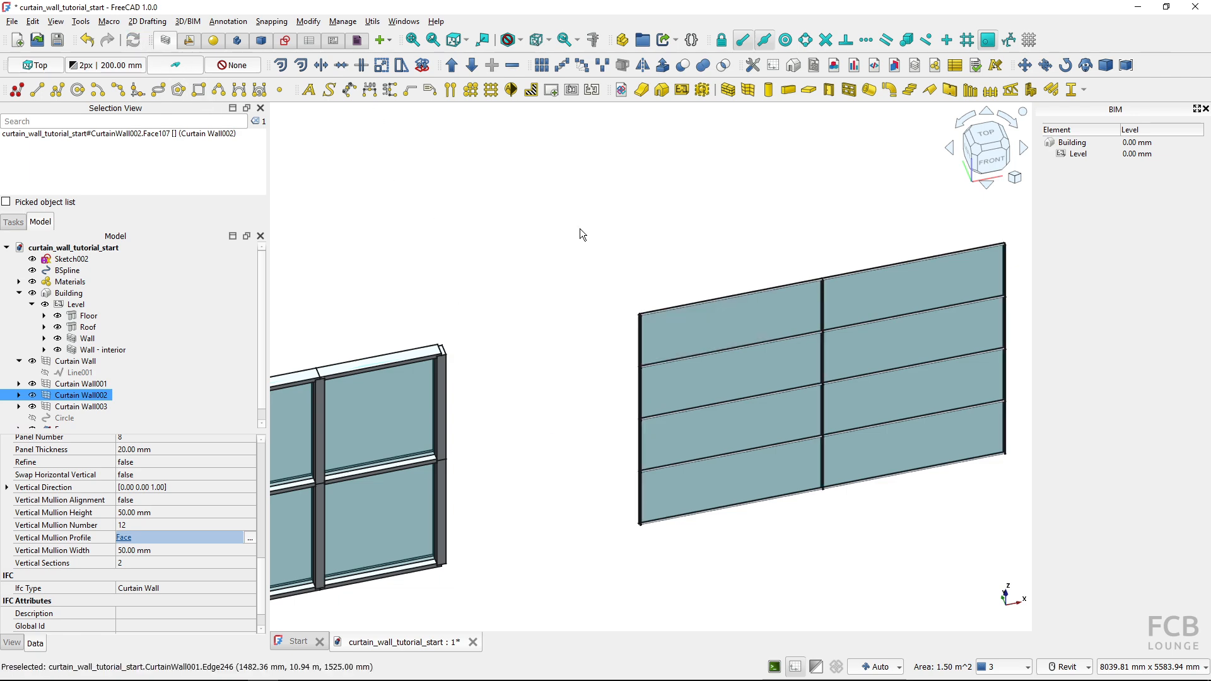
Examine the L-shaped mullion at the curtain wall's upper corner and reopen Sketch008 under Face for editing
scroll(631, 334, "up", 10)
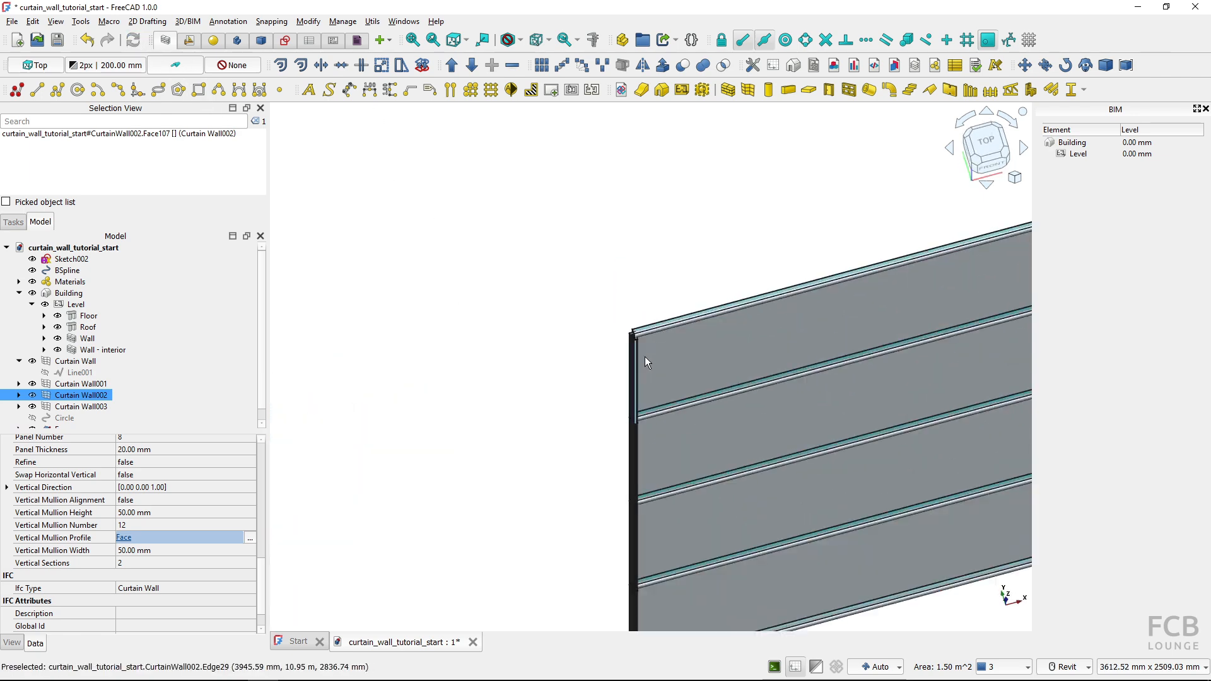
scroll(568, 346, "up", 5)
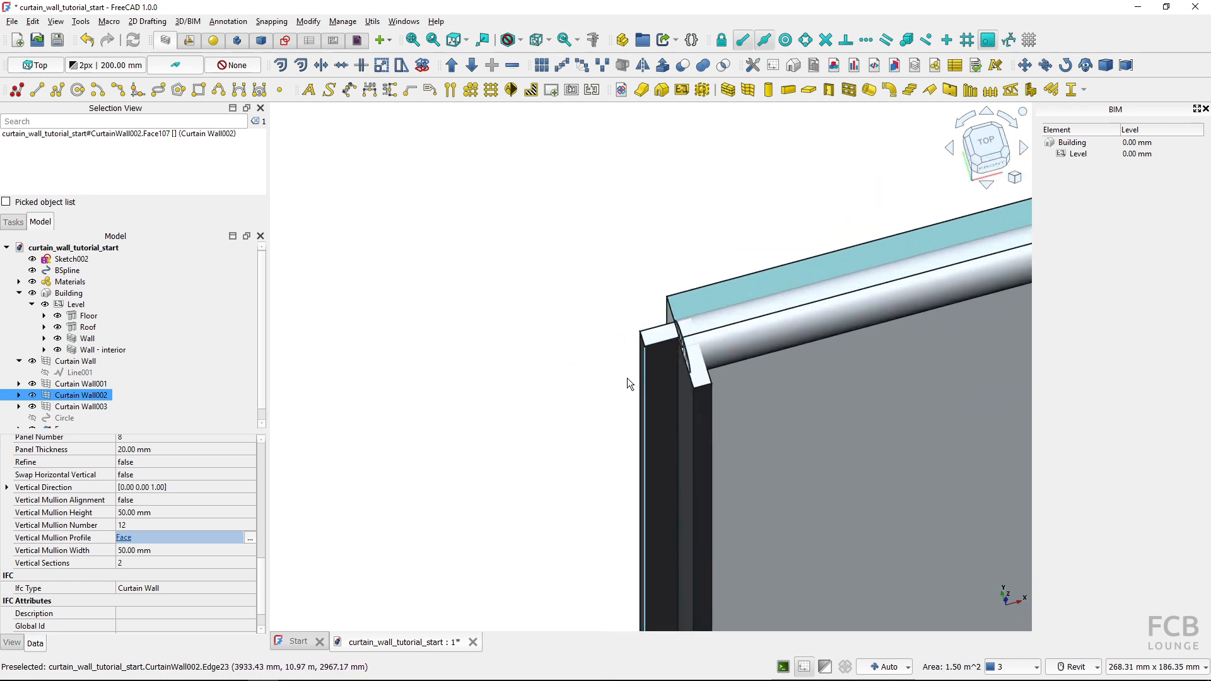
scroll(574, 376, "down", 2)
scroll(87, 392, "down", 1)
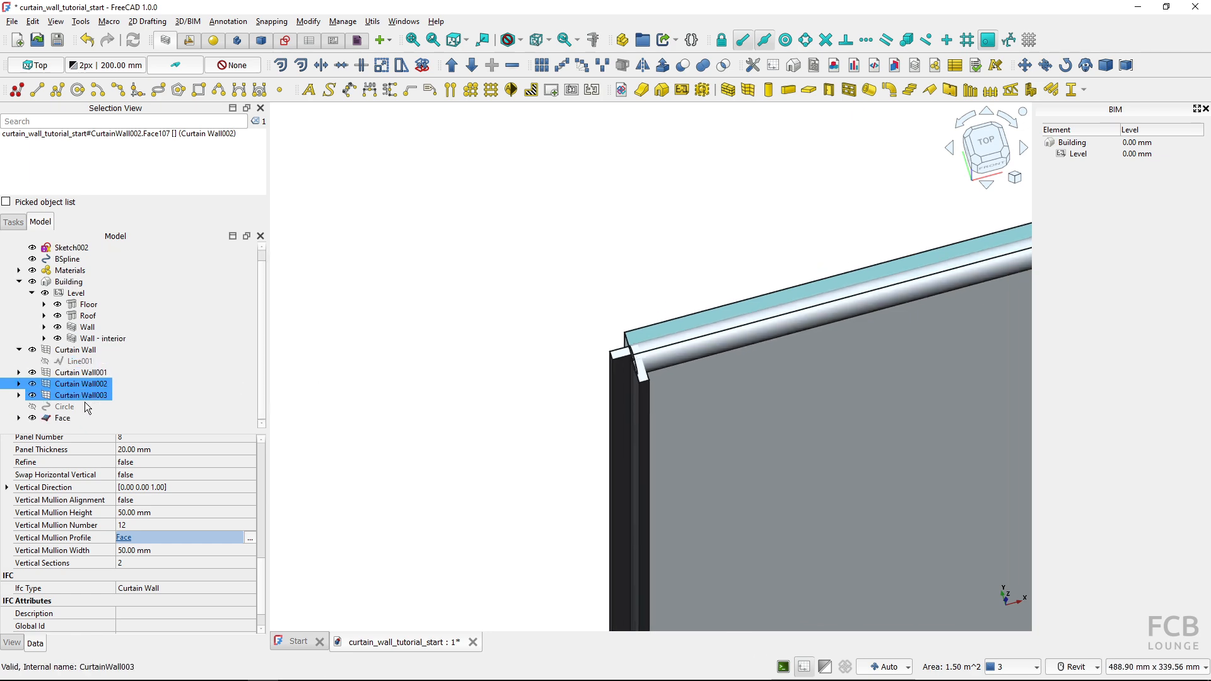
left_click(20, 417)
scroll(72, 413, "down", 1)
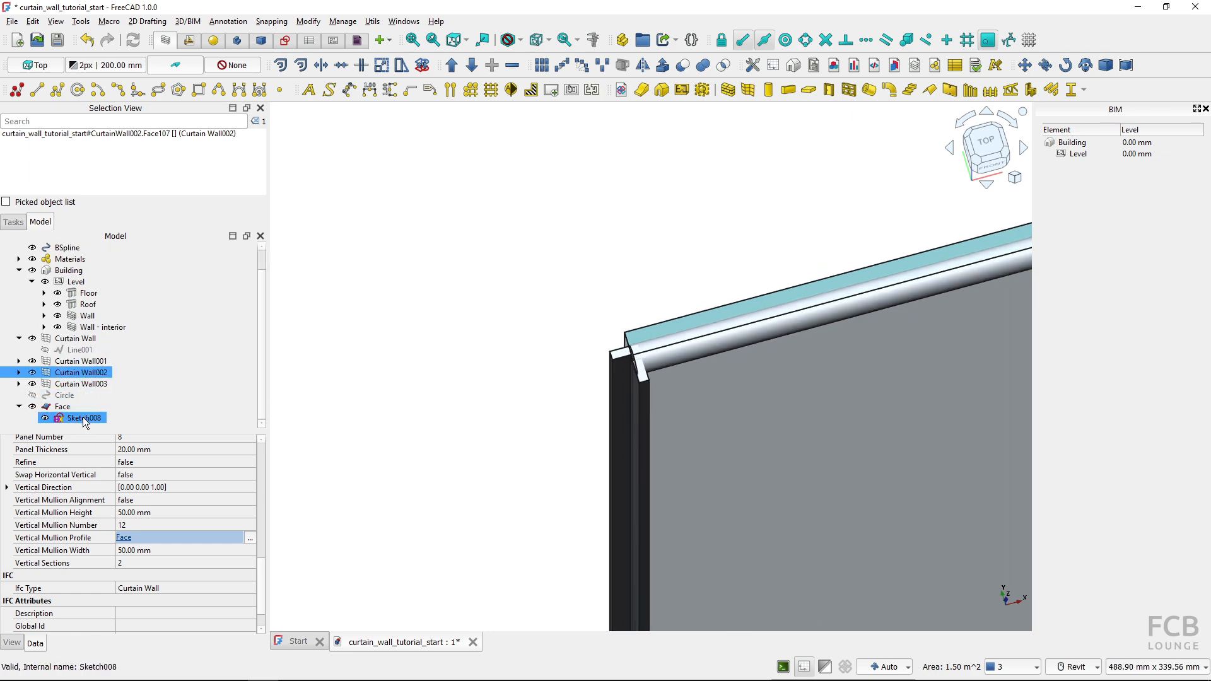
double_click(82, 417)
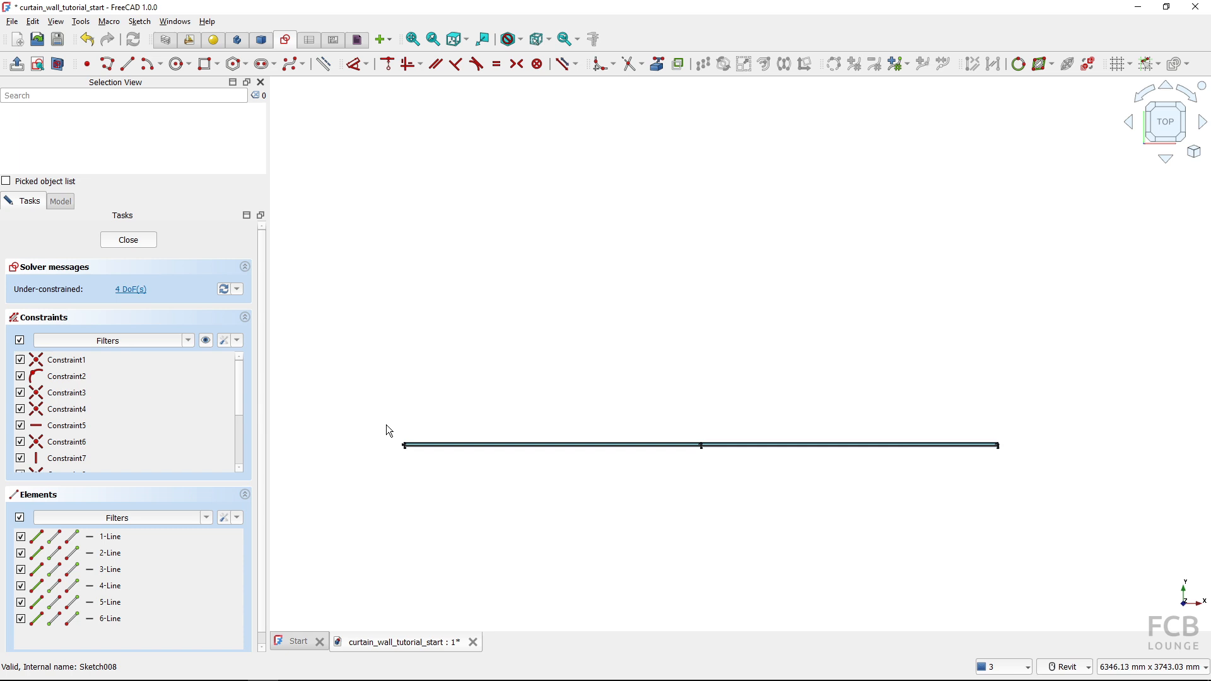
scroll(757, 166, "down", 13)
scroll(680, 388, "up", 8)
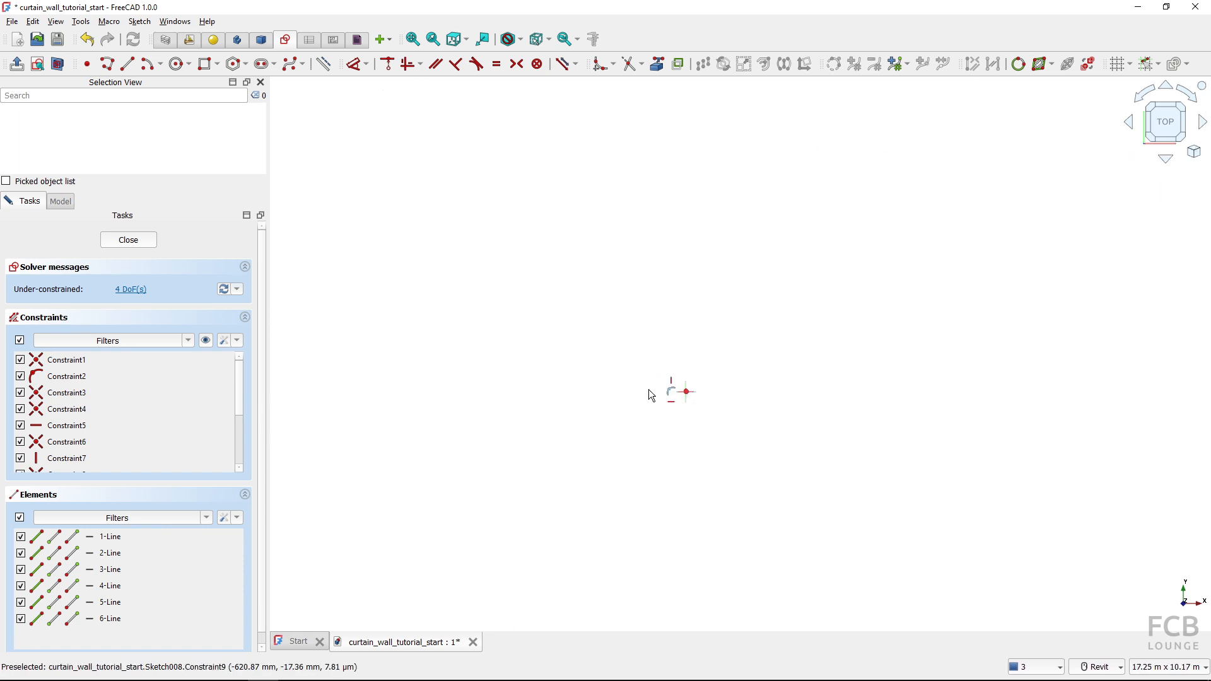
scroll(651, 395, "up", 20)
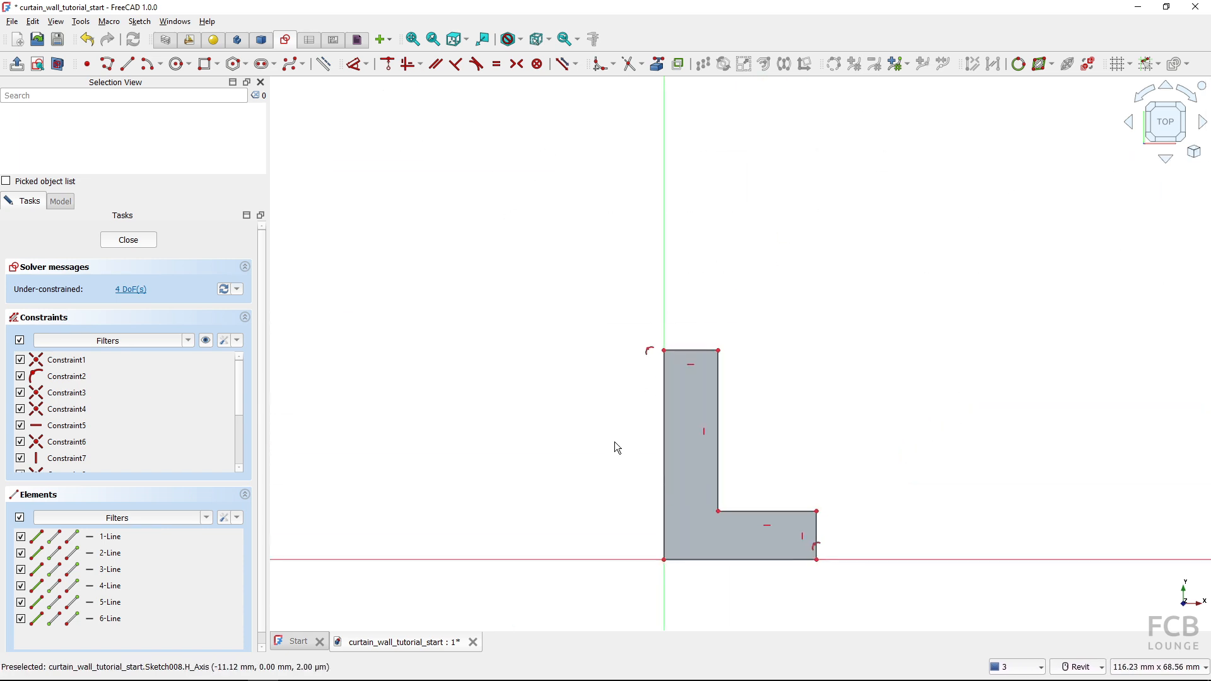
scroll(617, 447, "down", 2)
left_click(665, 381)
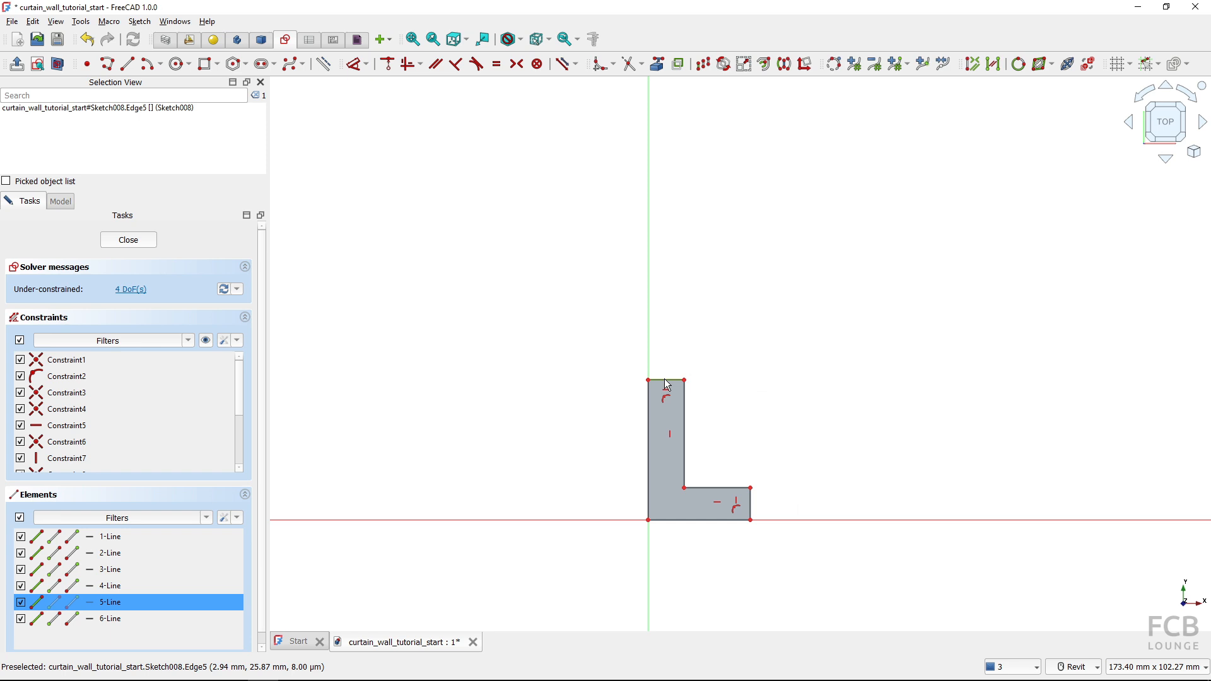
left_click(666, 384)
scroll(663, 386, "up", 1)
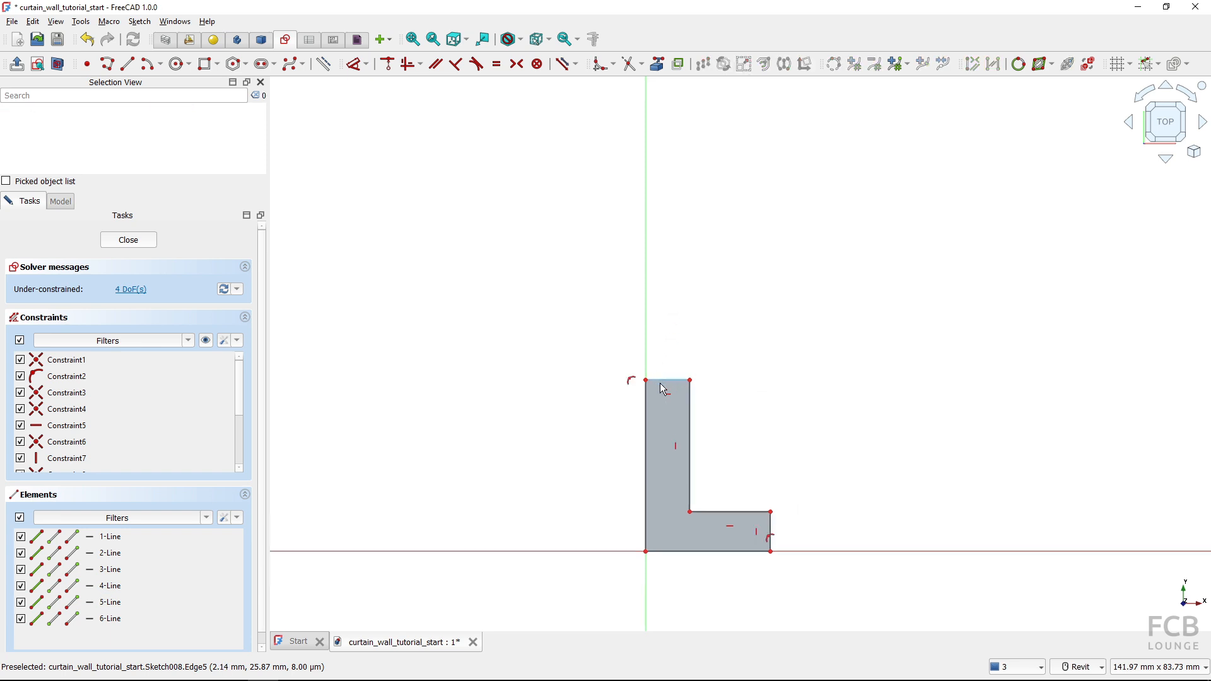
scroll(662, 386, "up", 2)
left_click(661, 379)
left_click(671, 353)
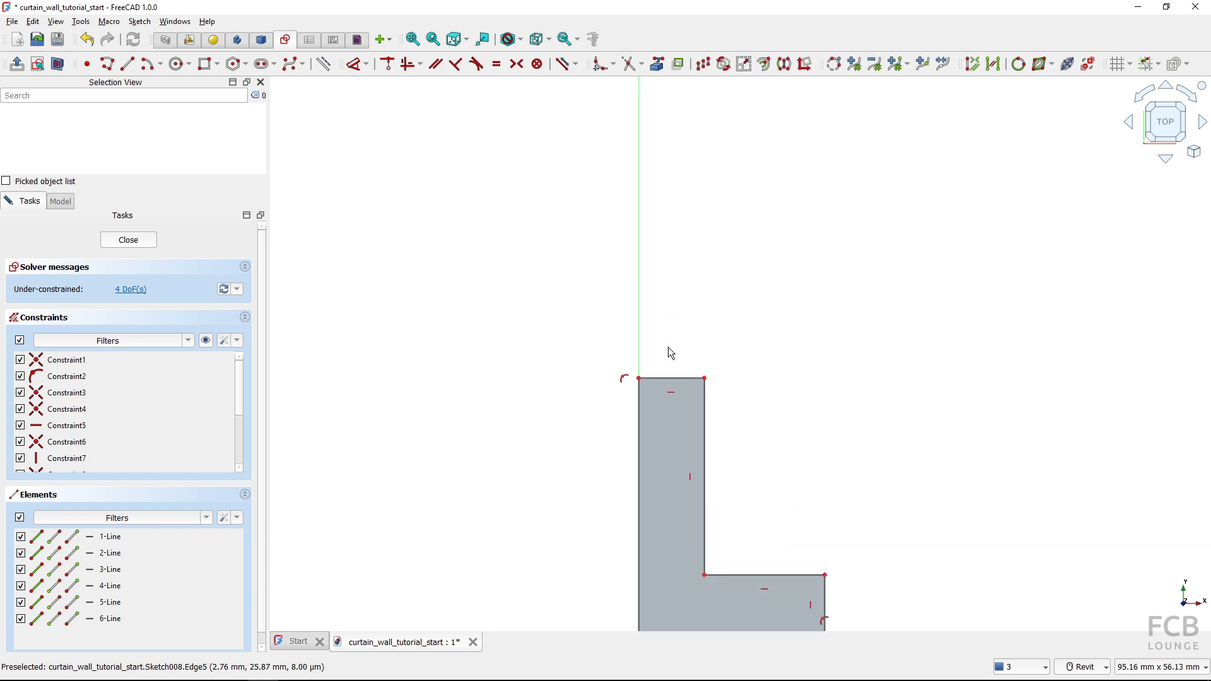
left_click(675, 377)
scroll(675, 377, "up", 2)
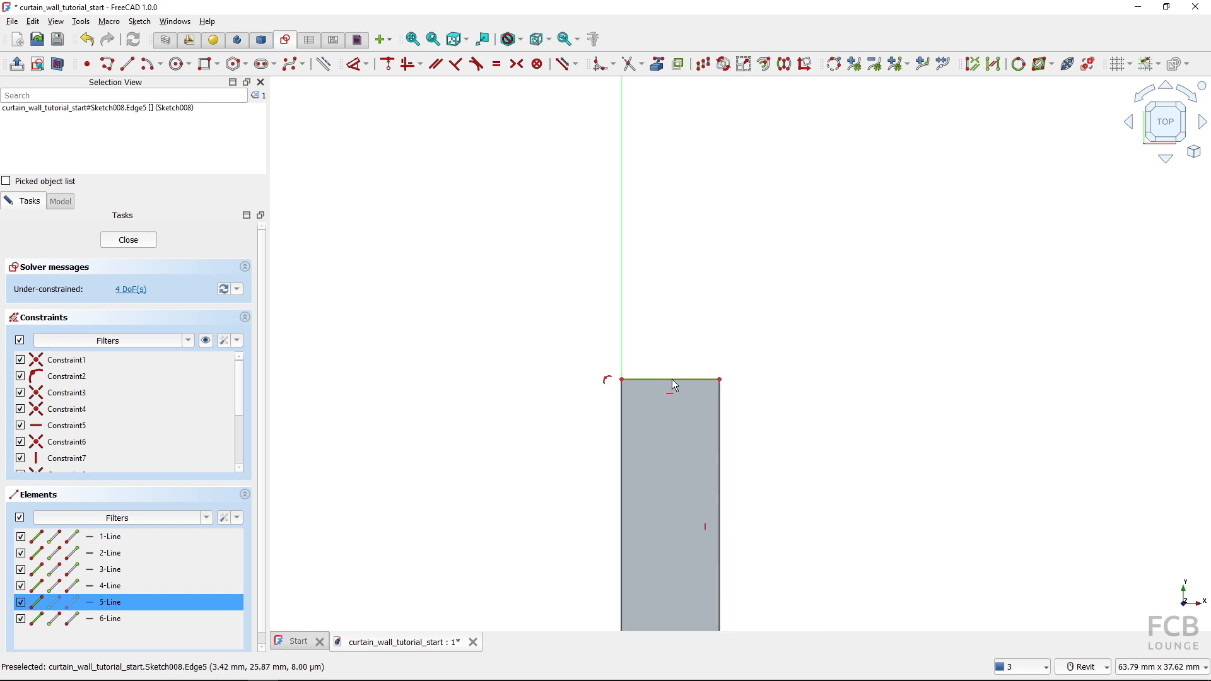
left_click(671, 381)
Move the inner vertical edge of the L-shaped profile outward so its upright leg is about 17 mm wide
scroll(673, 294, "down", 4)
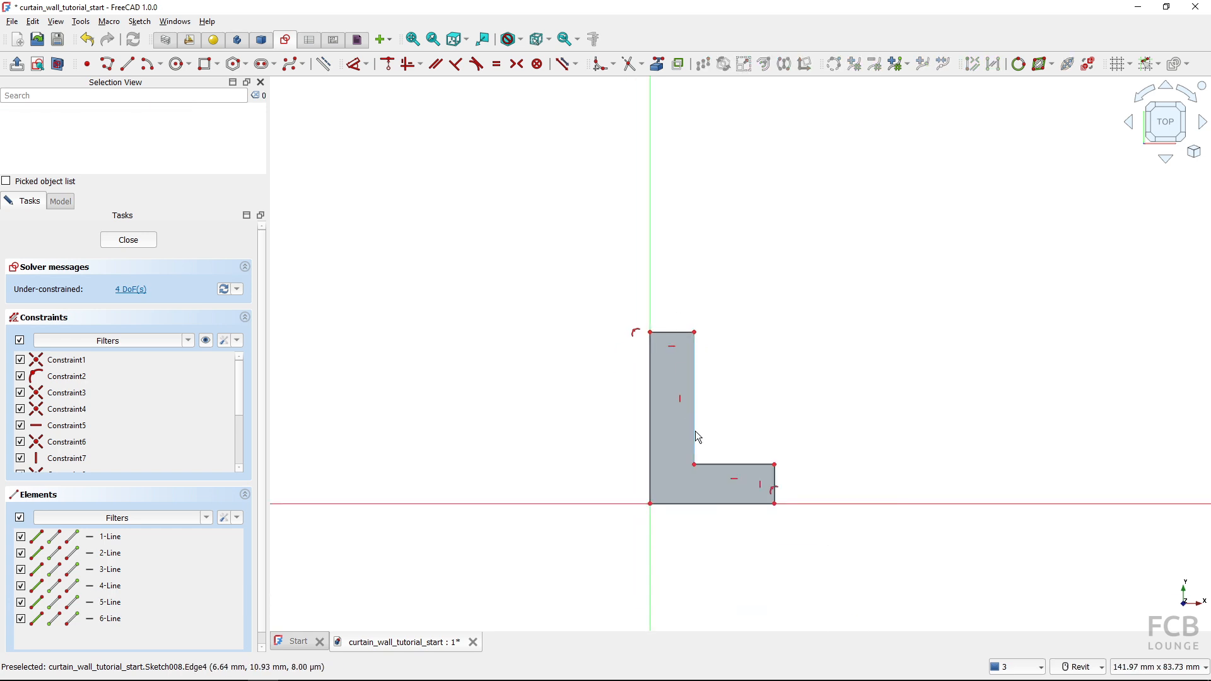
left_click_drag(692, 418, 767, 415)
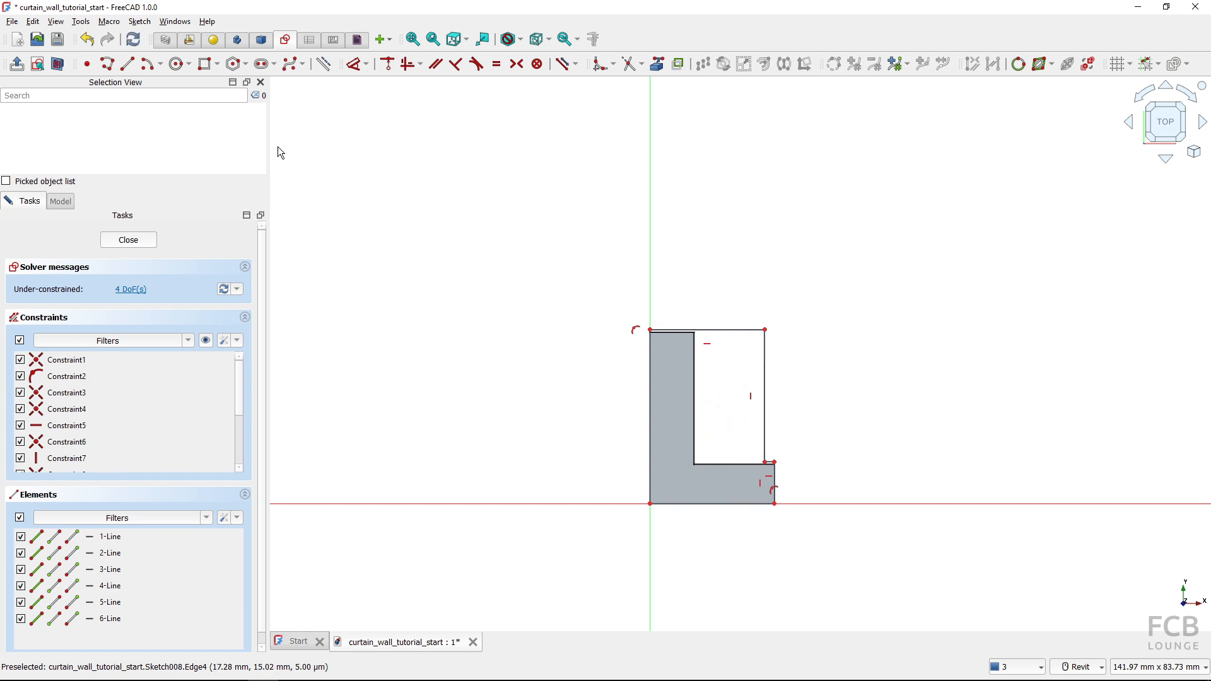
Finish editing Sketch008 and check the updated L-shaped mullion at the curtain wall's upper corner
left_click(129, 240)
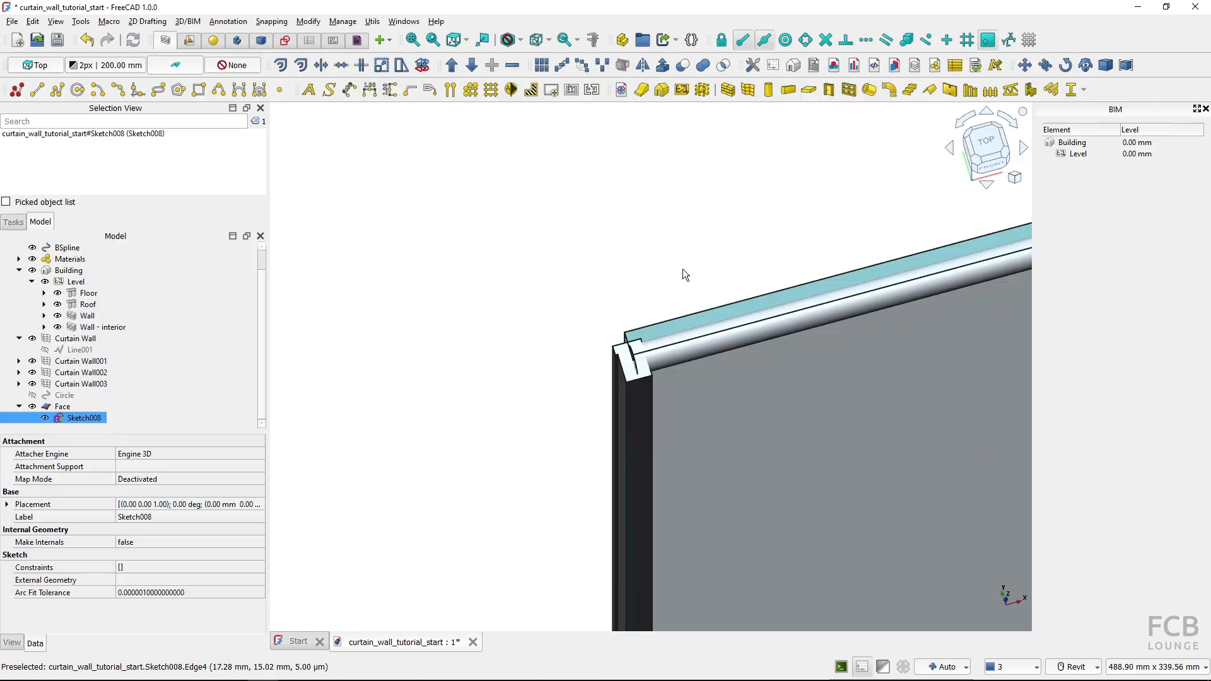
left_click(562, 338)
scroll(611, 380, "up", 3)
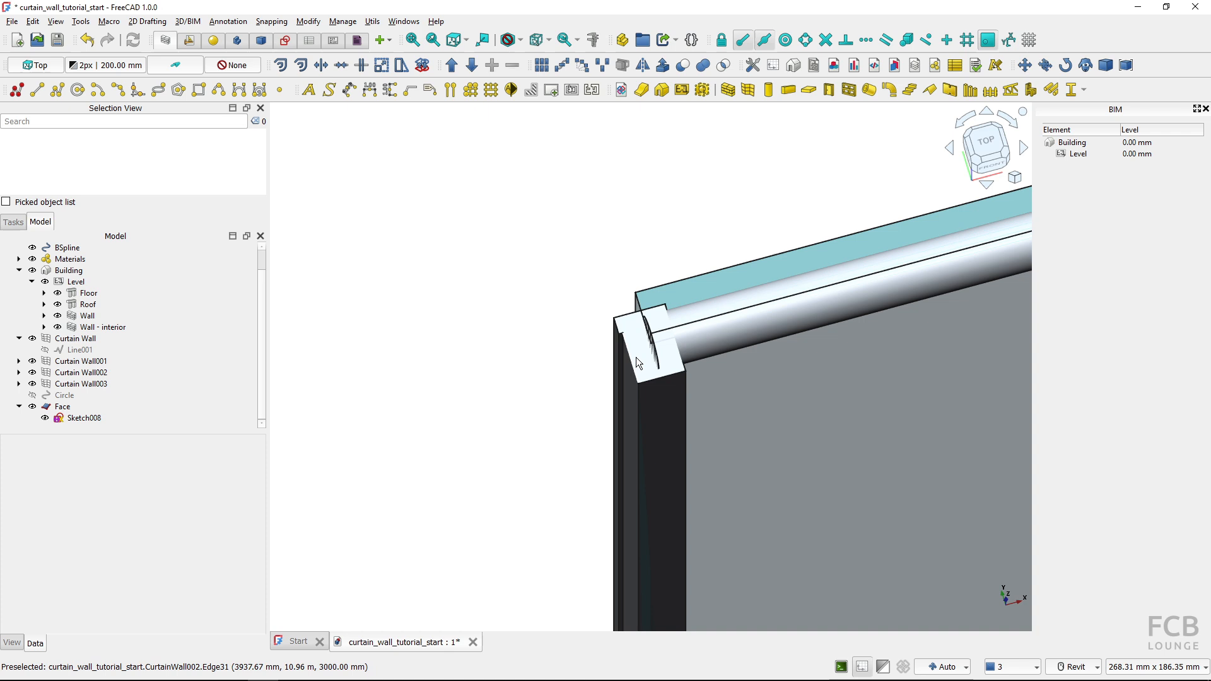
Hide Sketch008 and collapse its parent Face in the model tree
left_click(84, 418)
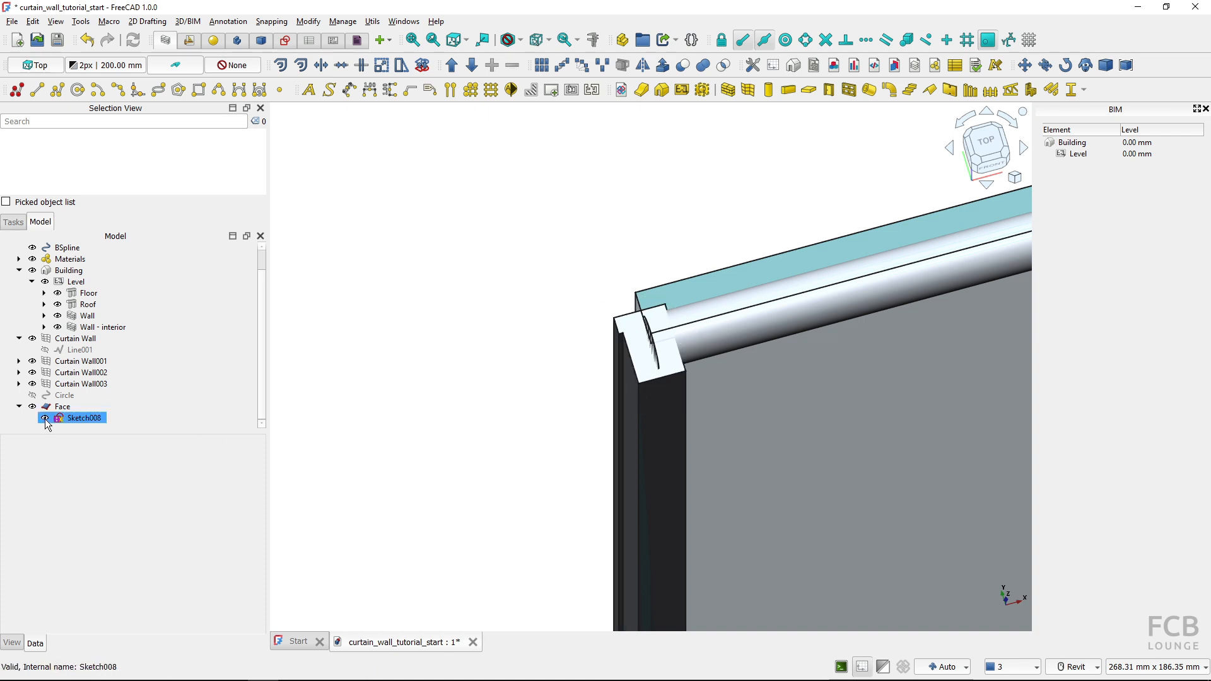
key("space")
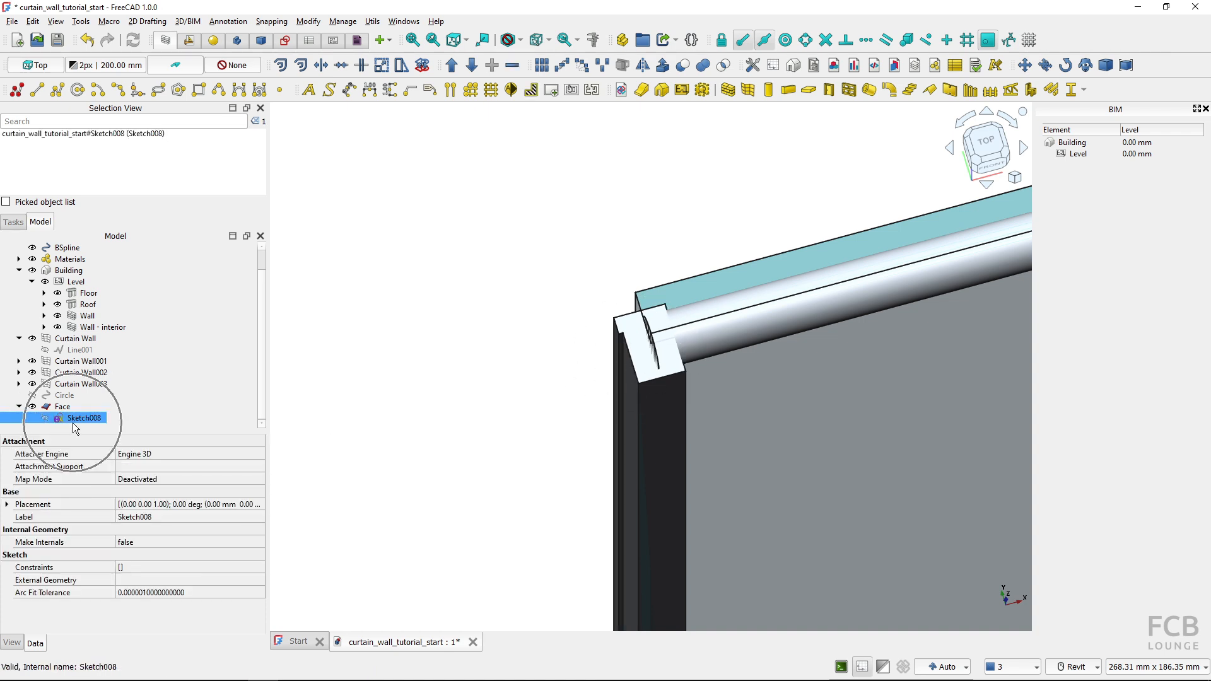
left_click(19, 406)
left_click(456, 408)
Set the Horizontal Sections of Curtain Wall003 to 3
scroll(458, 407, "down", 10)
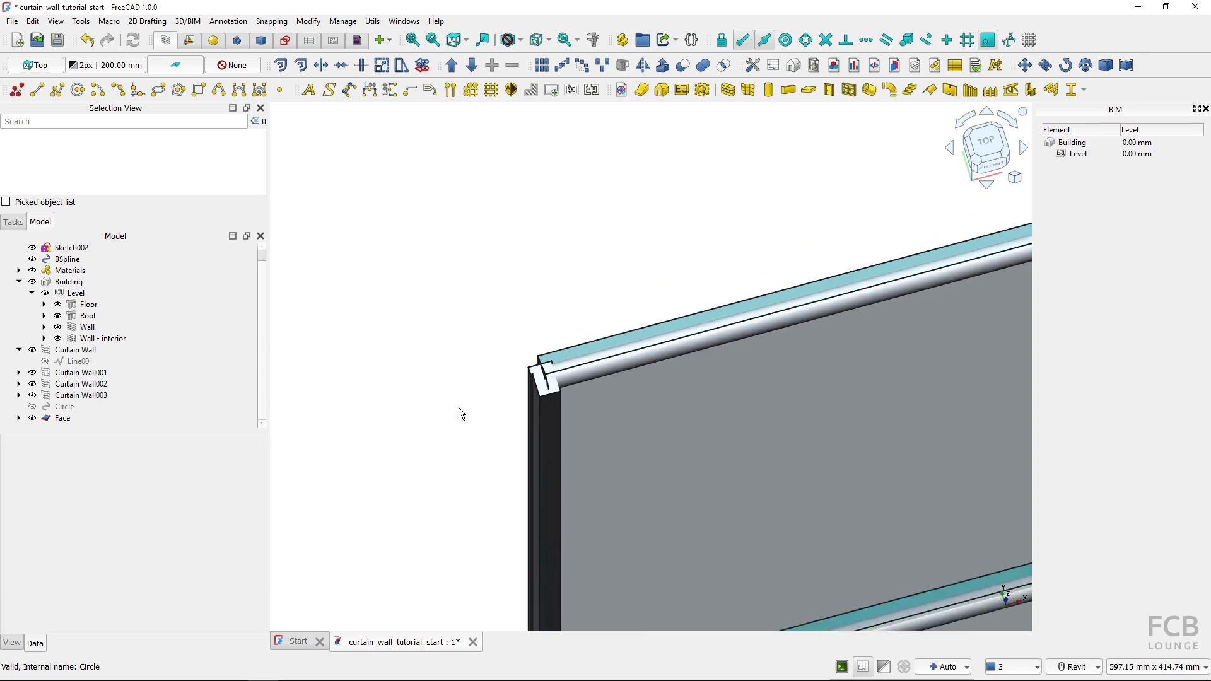
middle_click_drag(652, 479, 624, 512)
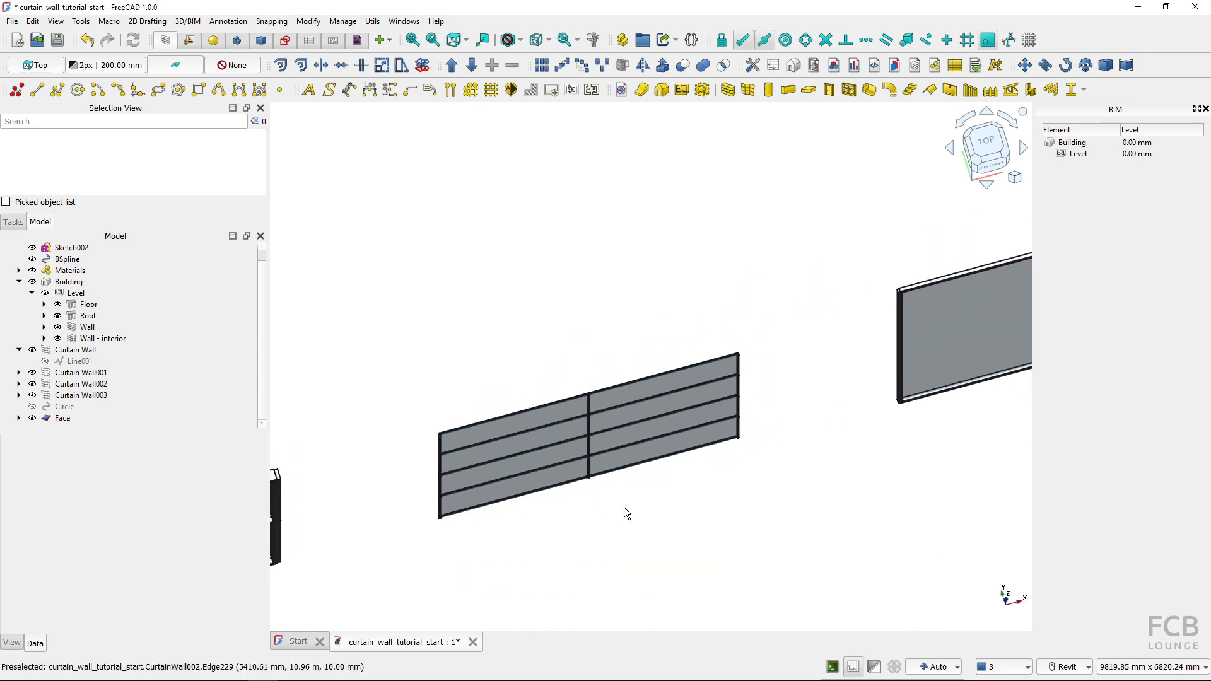
middle_click_drag(698, 479, 552, 555, "shift")
scroll(618, 432, "up", 1)
middle_click_drag(620, 430, 656, 414)
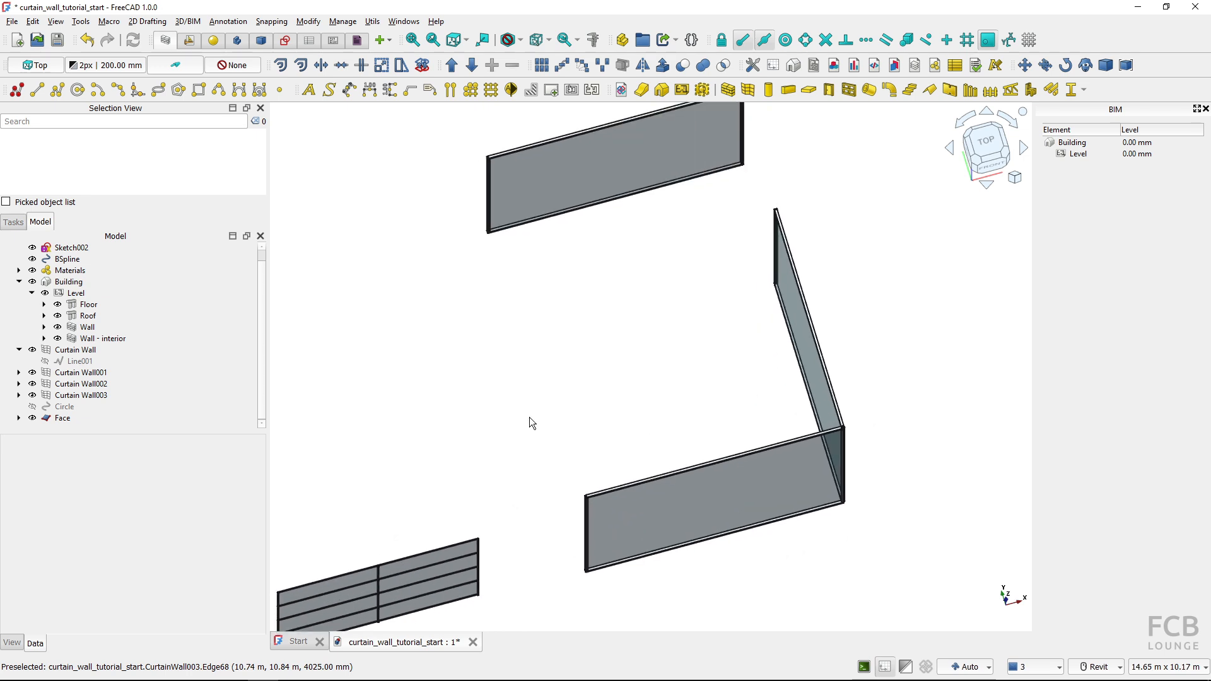
left_click(670, 510)
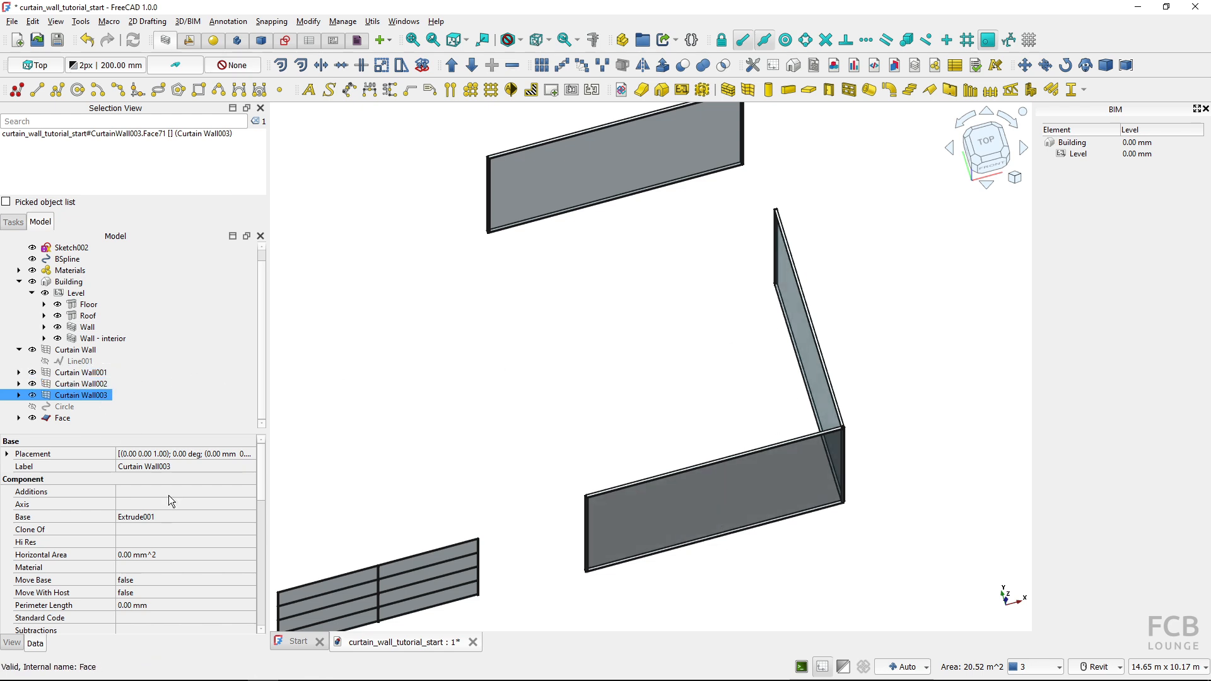
scroll(168, 539, "down", 5)
scroll(166, 541, "down", 1)
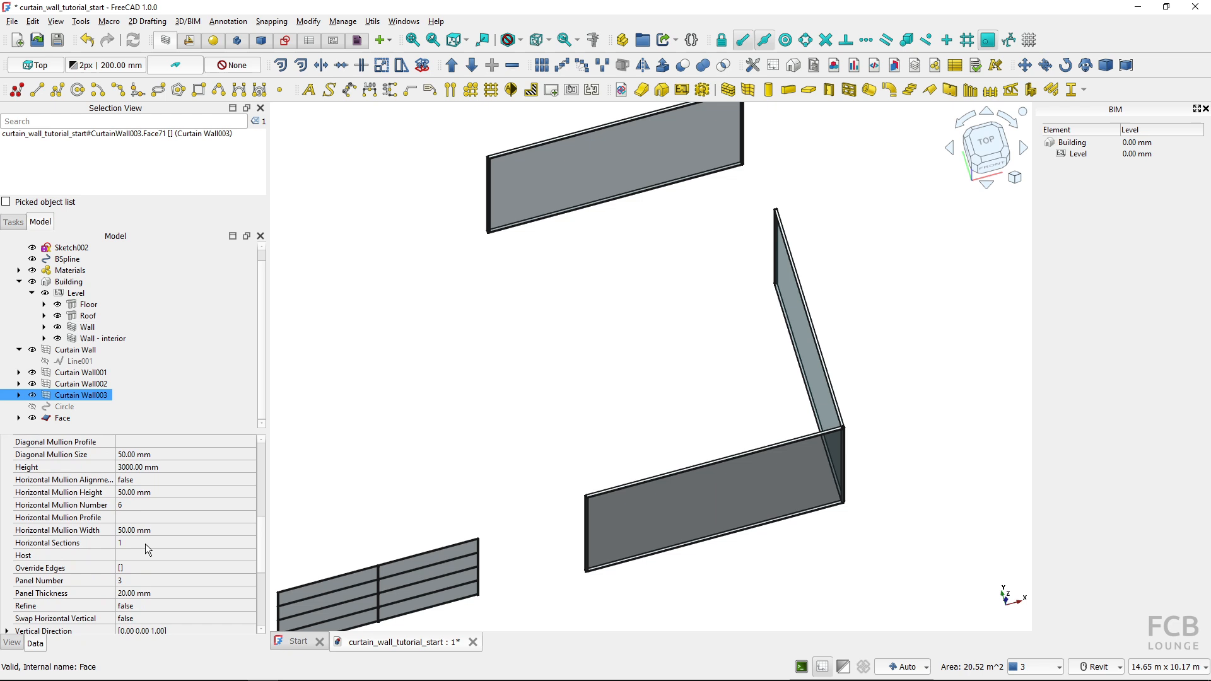
left_click(140, 542)
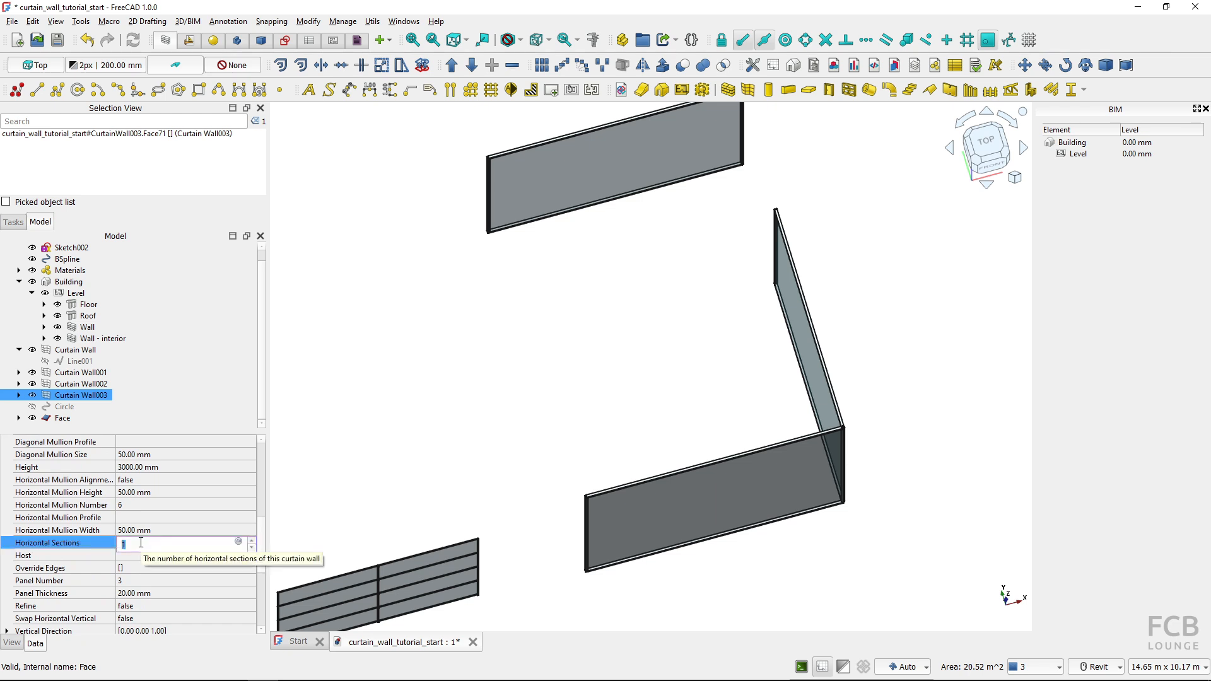
type("3")
key("Return")
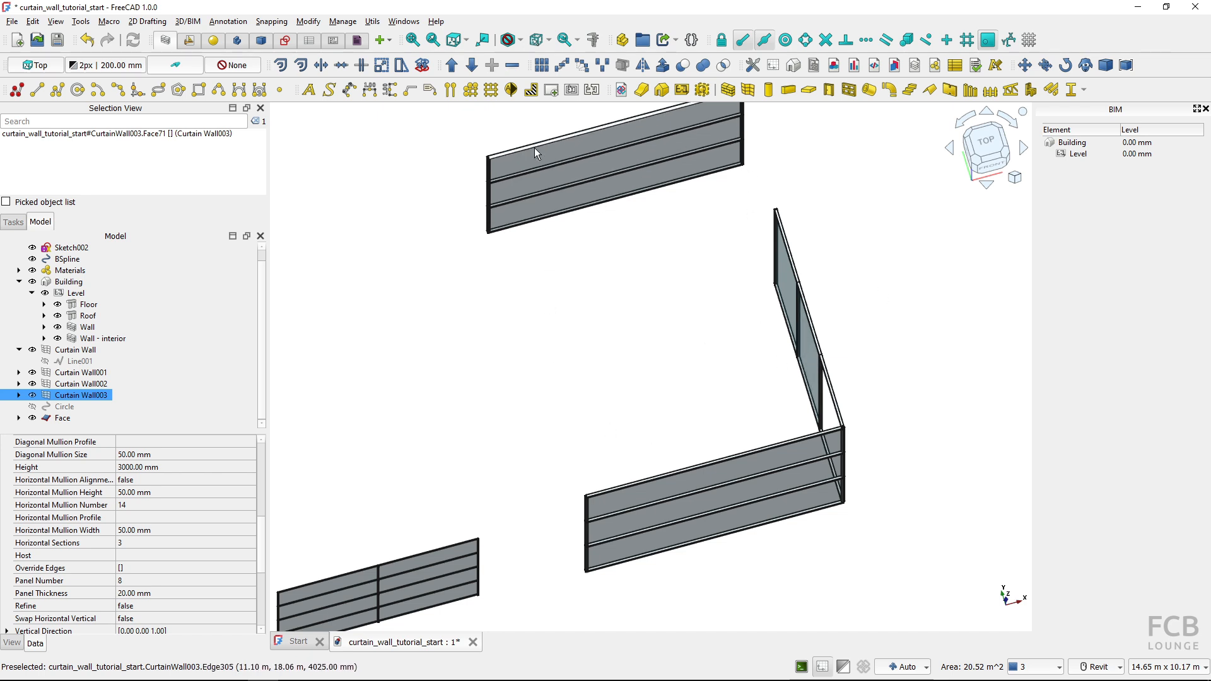
left_click(669, 423)
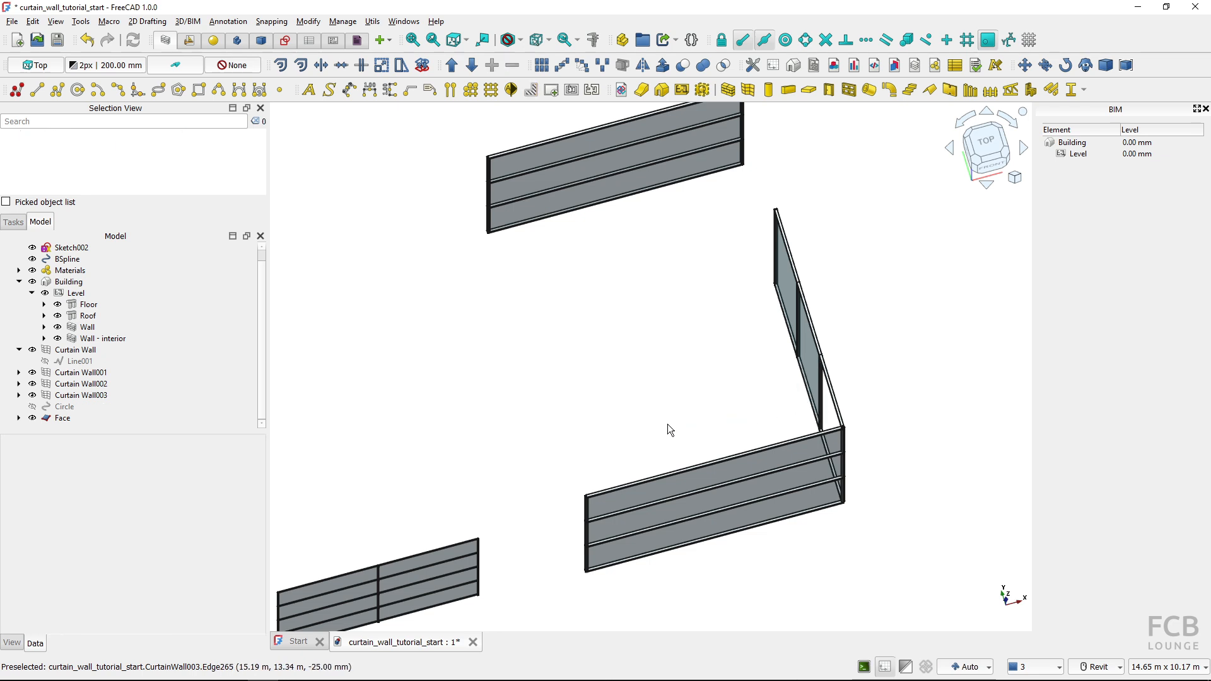
Examine the panel and mullion layout of Curtain Wall001 from the front
middle_click_drag(503, 458, 742, 273)
middle_click_drag(471, 422, 772, 313)
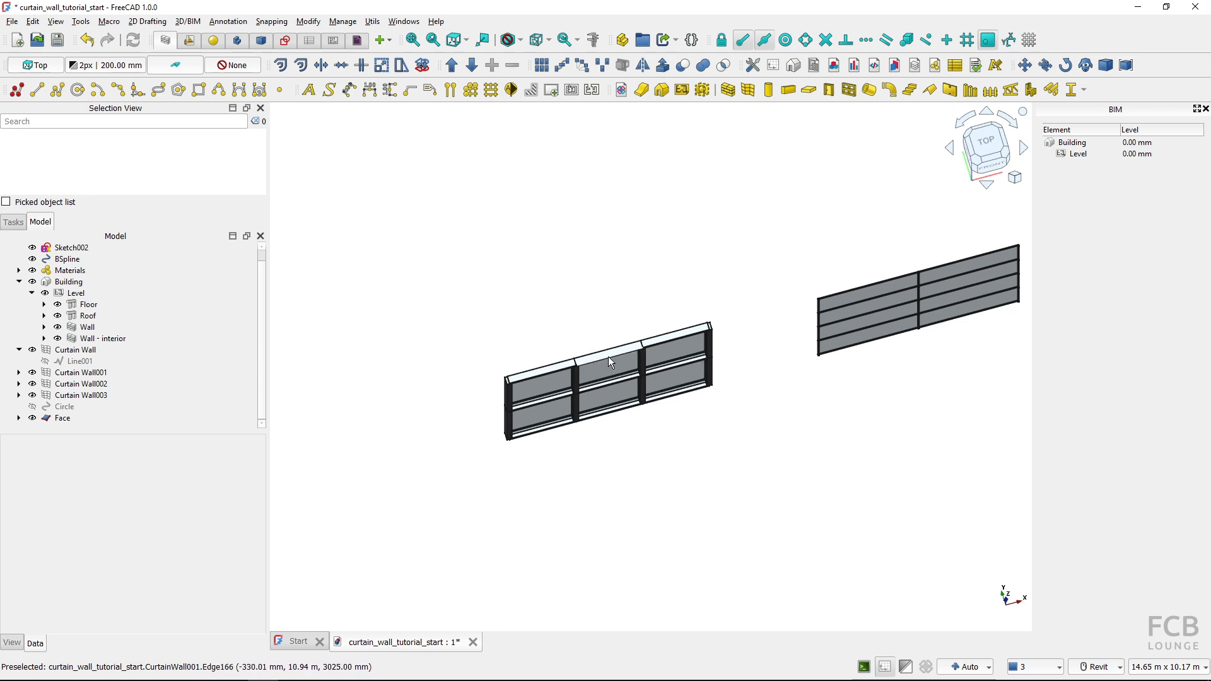
scroll(588, 395, "up", 2)
middle_click_drag(588, 395, 633, 340, "shift")
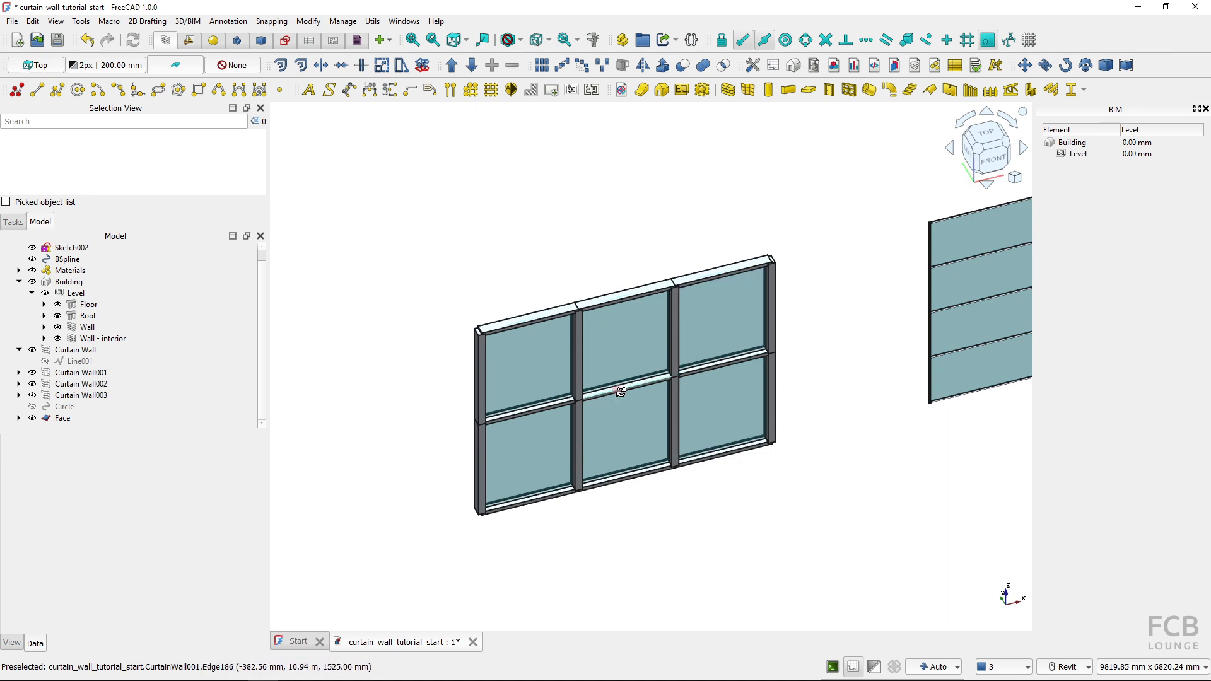
middle_click_drag(616, 391, 636, 358, "shift")
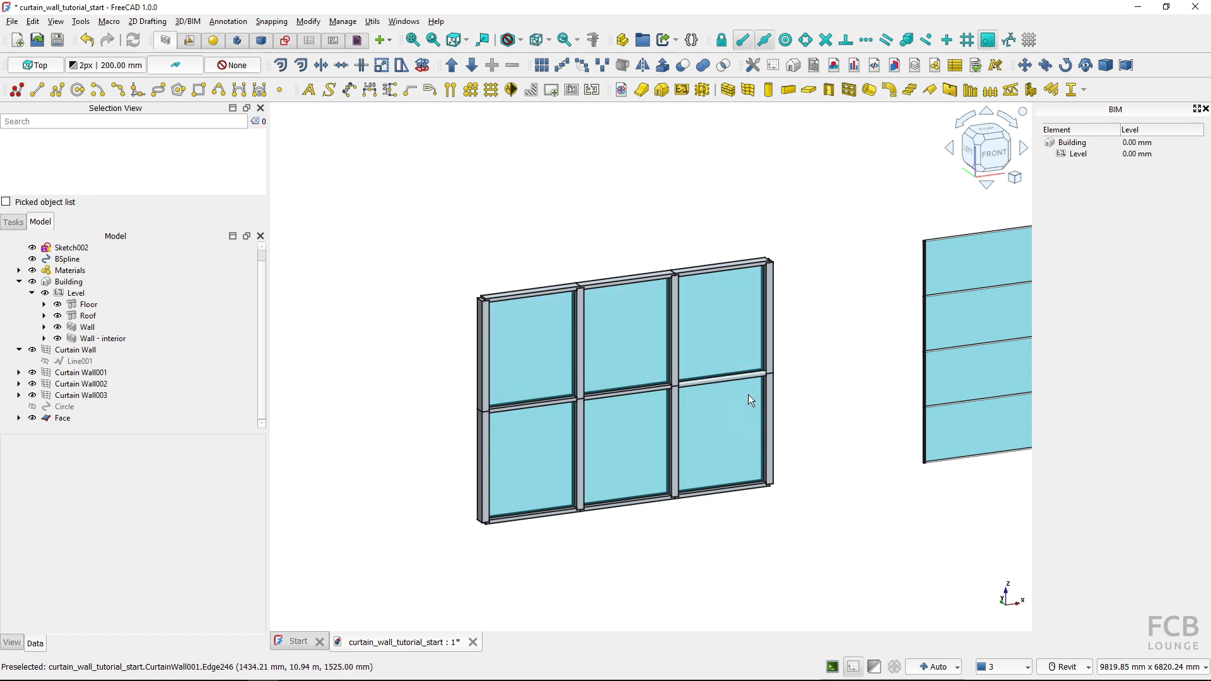
key("ctrl")
key("ctrl")
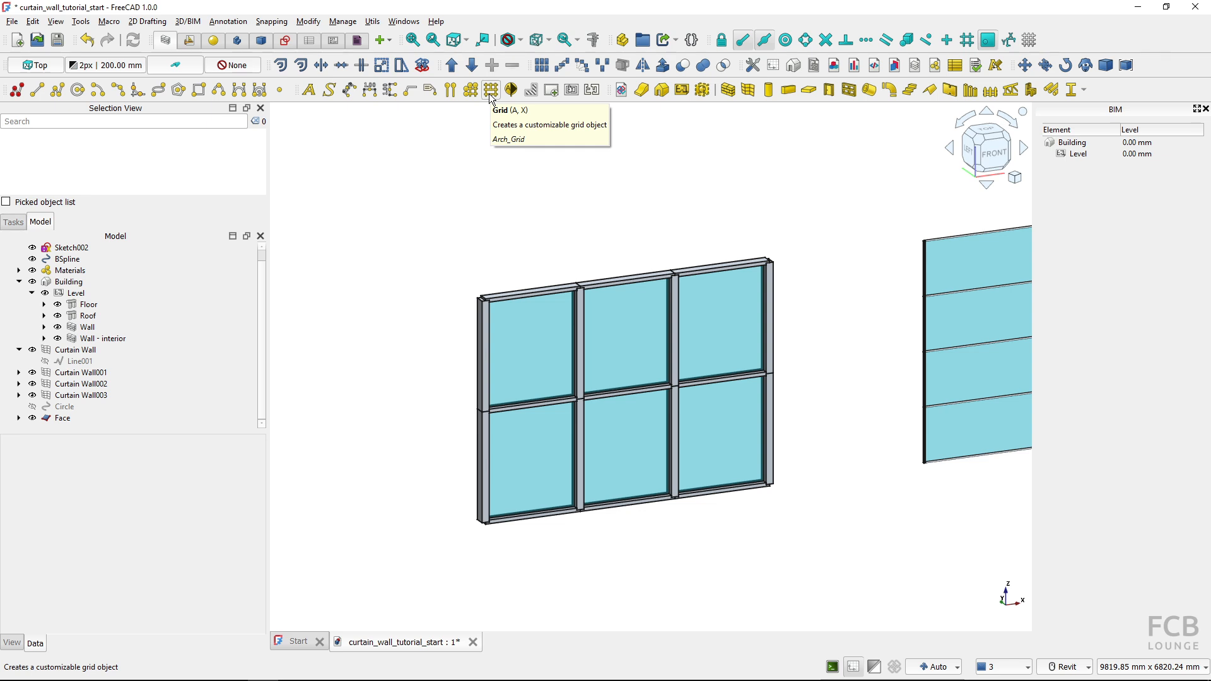
Create a new customizable Grid object and hide the Face profile
scroll(440, 256, "down", 5)
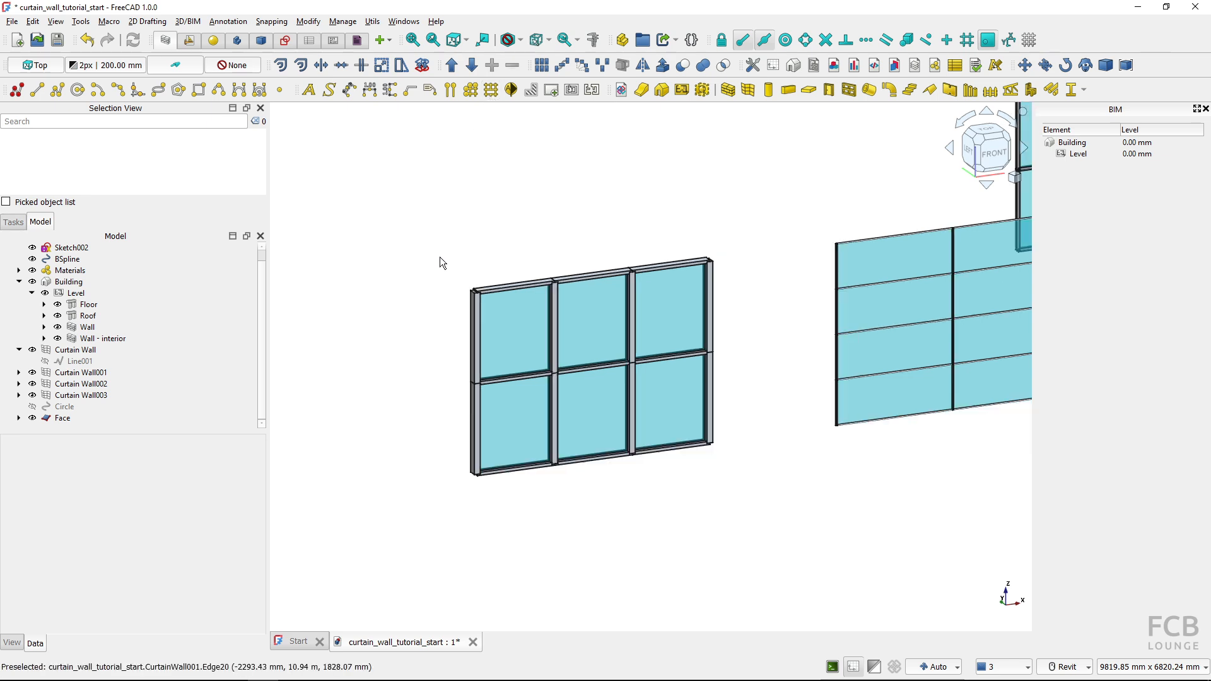
middle_click_drag(440, 255, 634, 272)
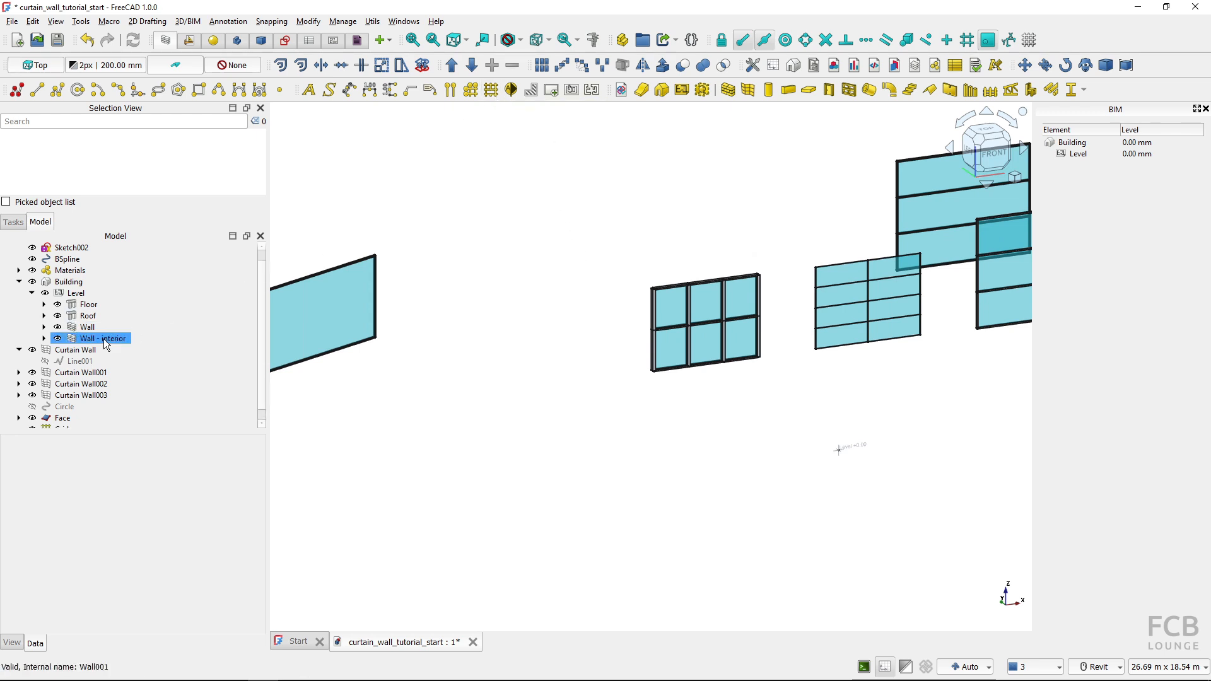
scroll(103, 339, "down", 1)
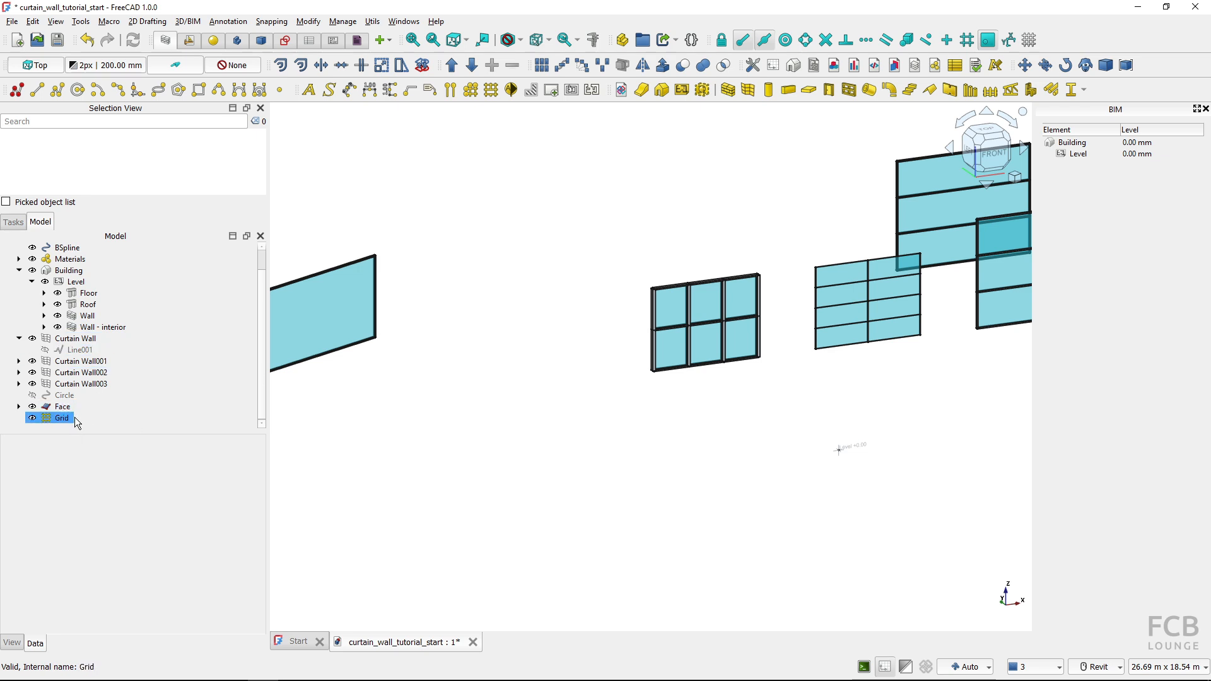
left_click(36, 407)
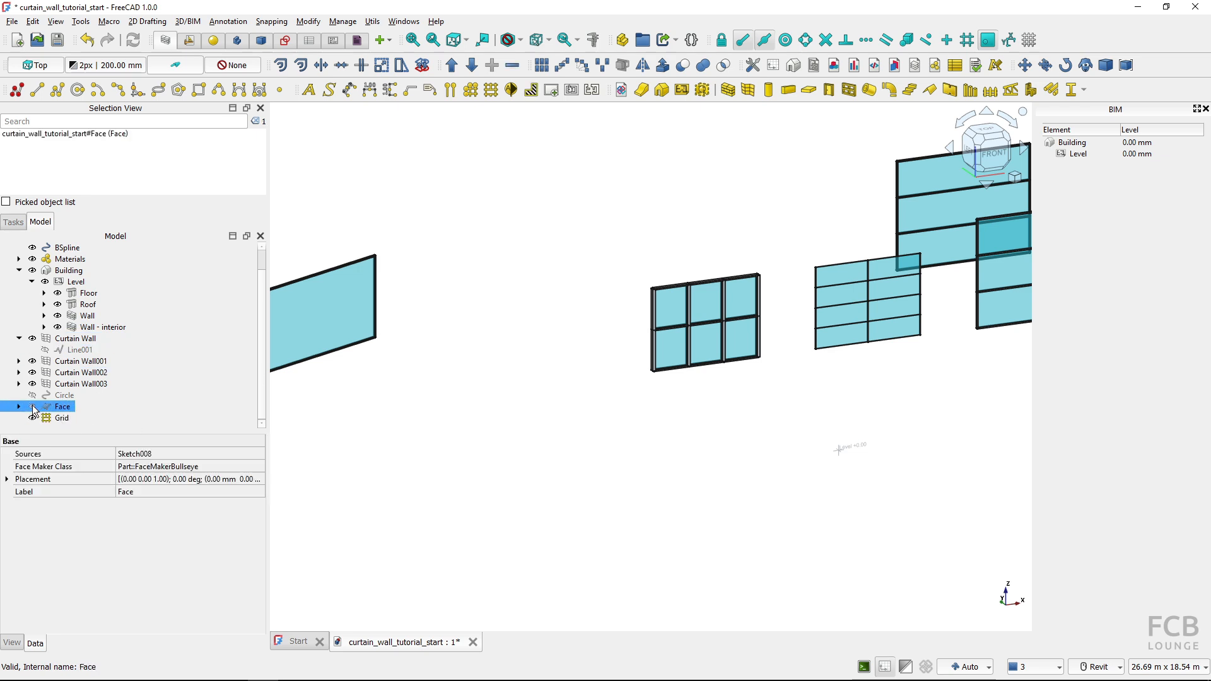
Look at the model origin in top view, briefly showing the working plane grid for reference
scroll(396, 403, "down", 3)
scroll(572, 248, "down", 3)
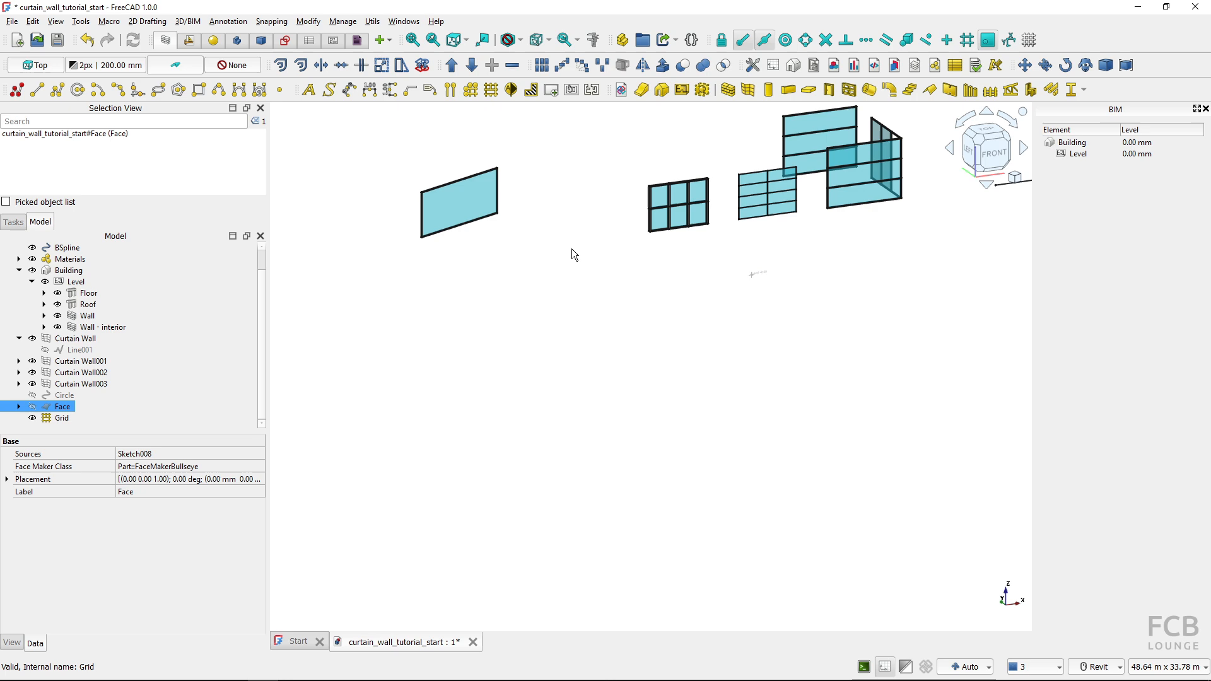
key("2")
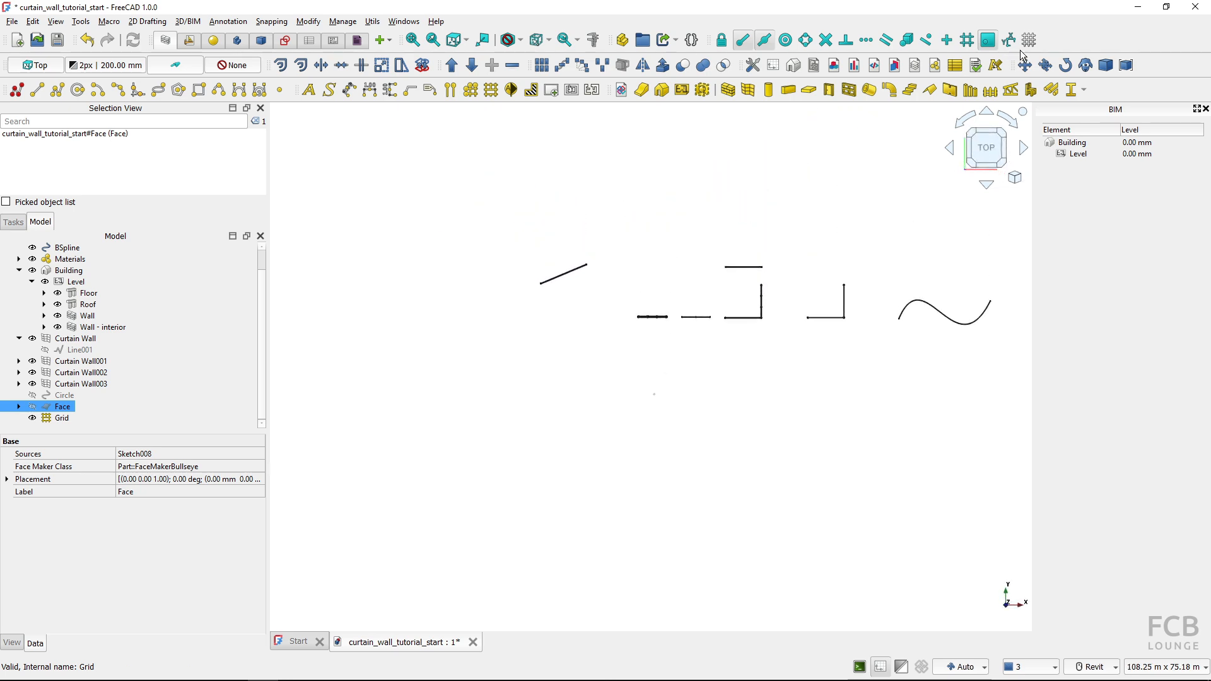
left_click(1029, 40)
scroll(656, 402, "up", 3)
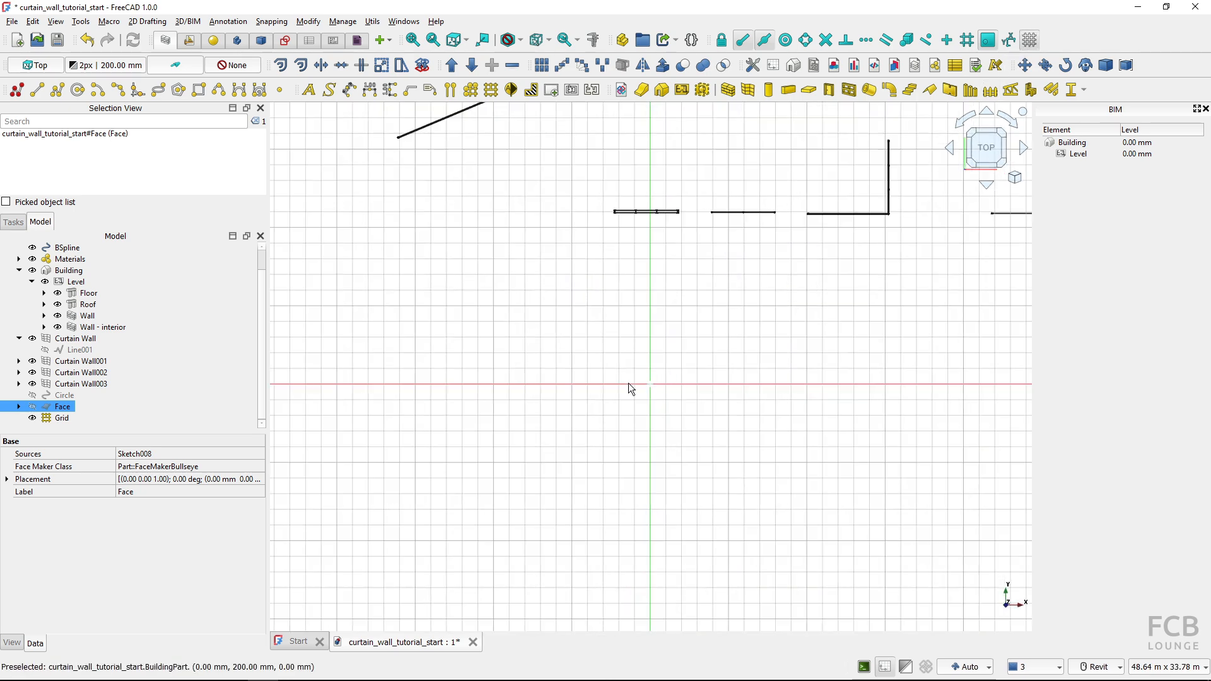
scroll(650, 386, "up", 2)
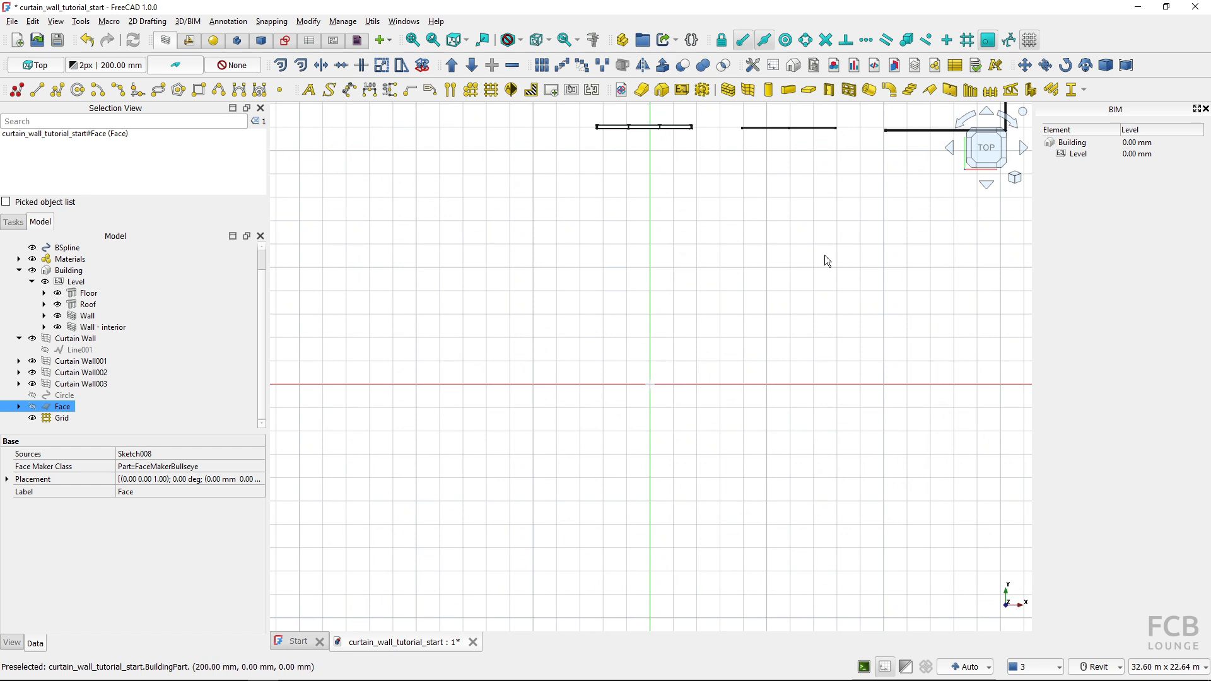
left_click(1028, 40)
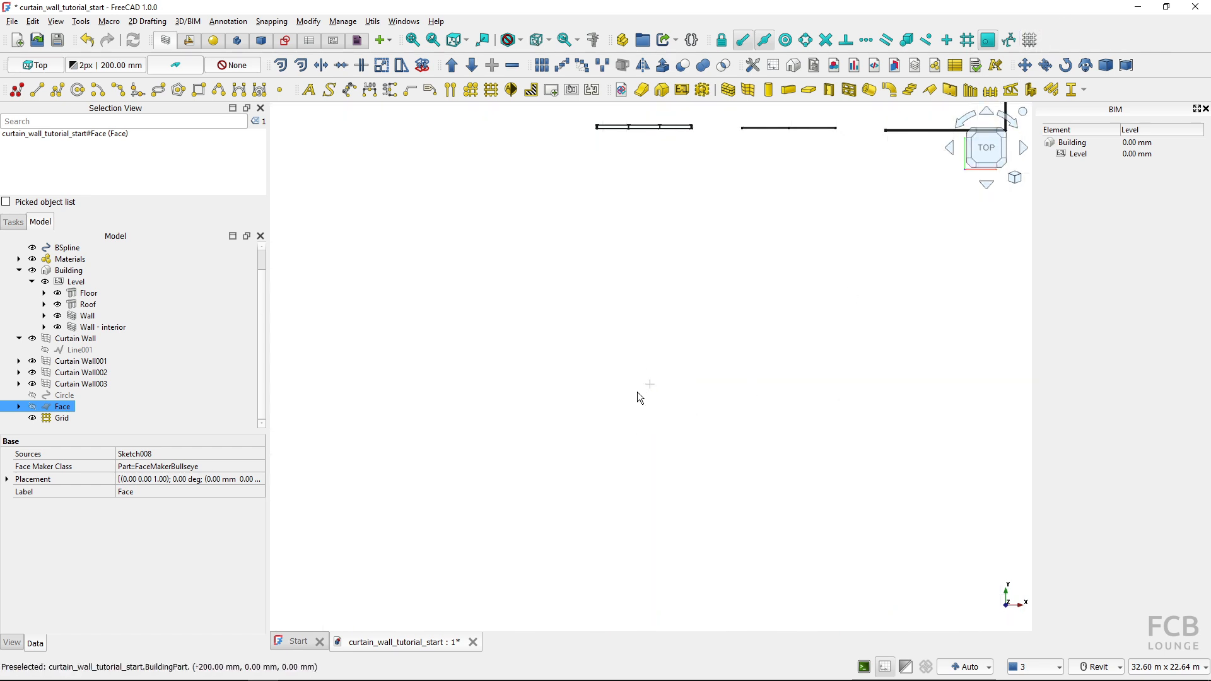
Set the Grid object's total width to 6000 mm and total height to 4000 mm
left_click(62, 419)
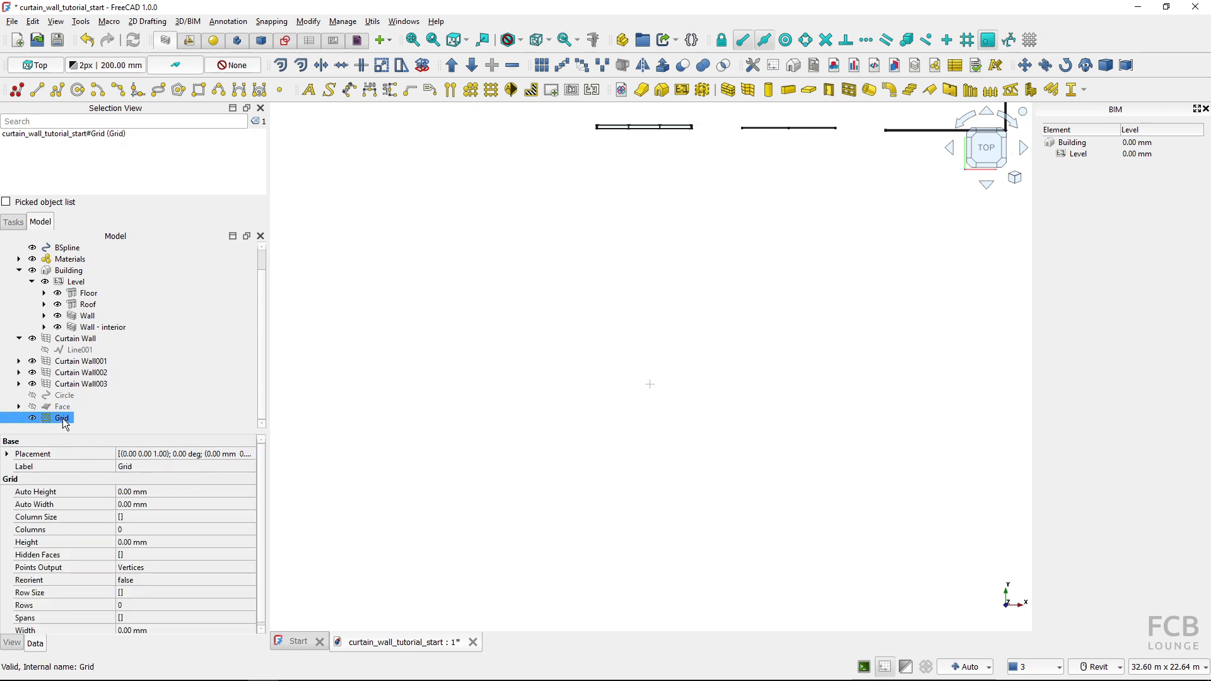
double_click(62, 418)
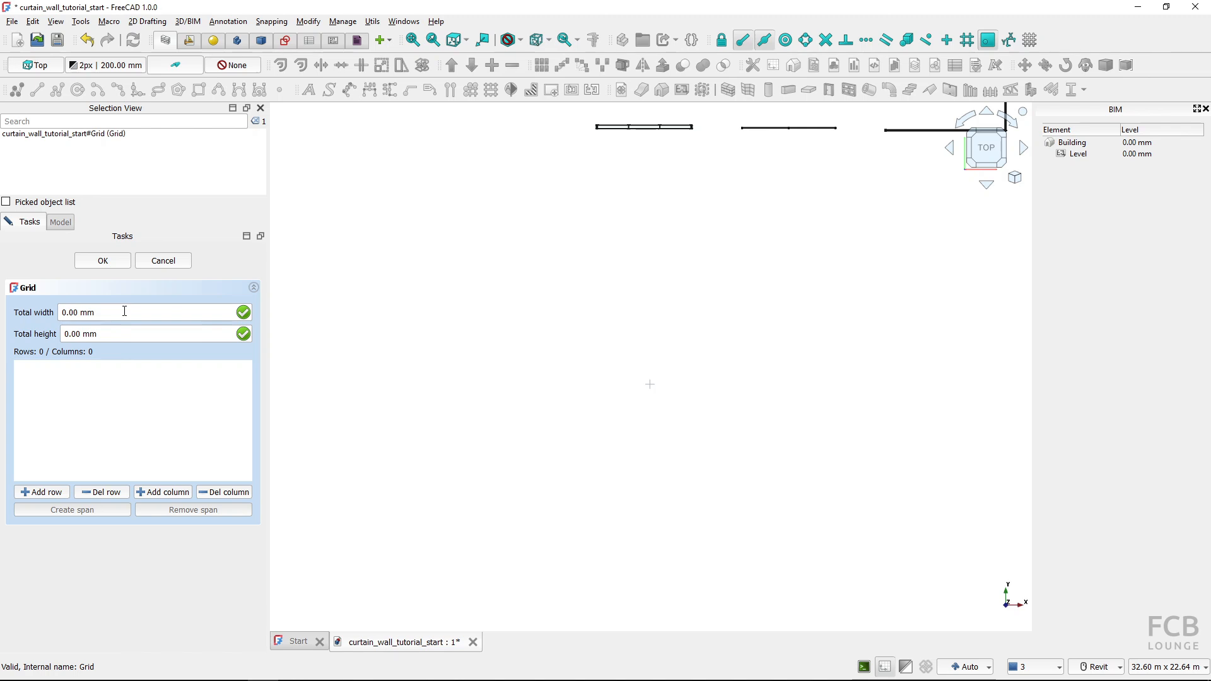
left_click_drag(124, 311, 19, 315)
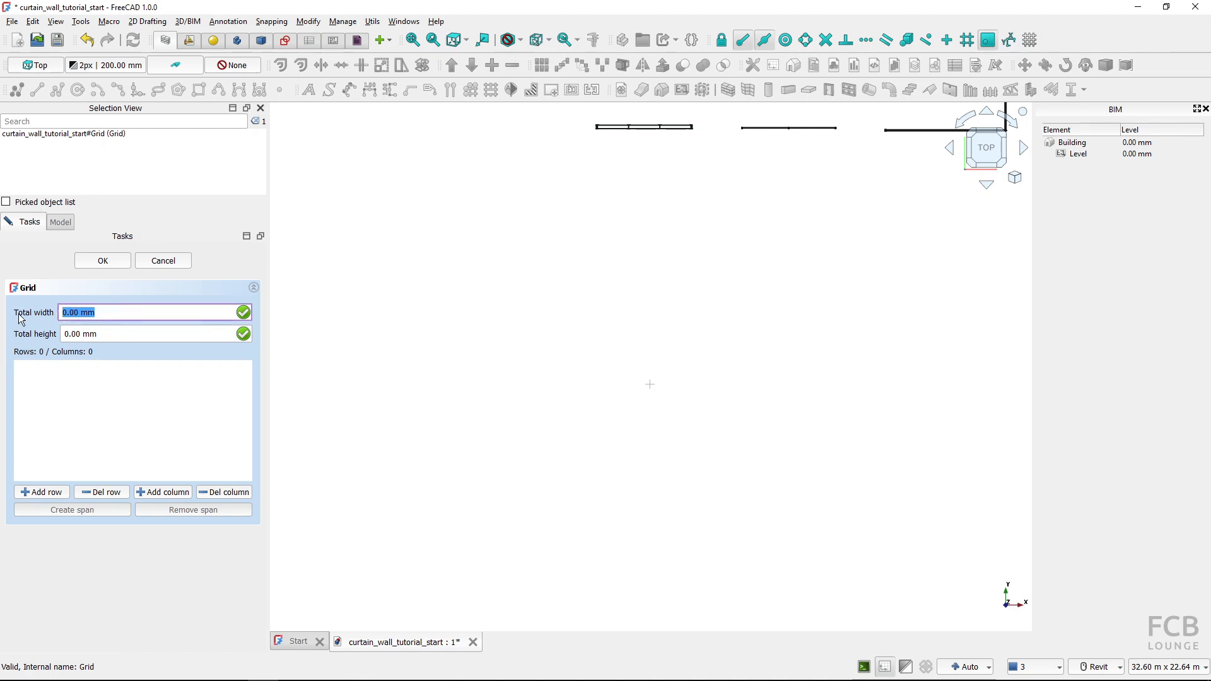
type("6000")
key("Tab")
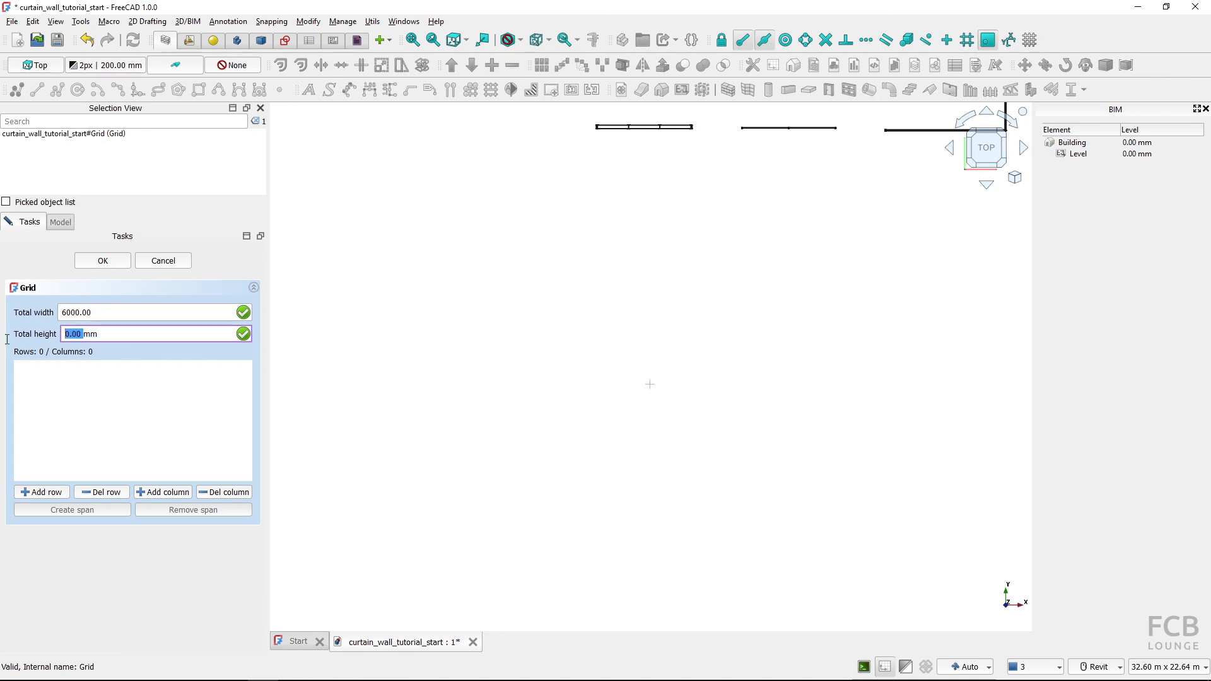
type("4000")
left_click(117, 314)
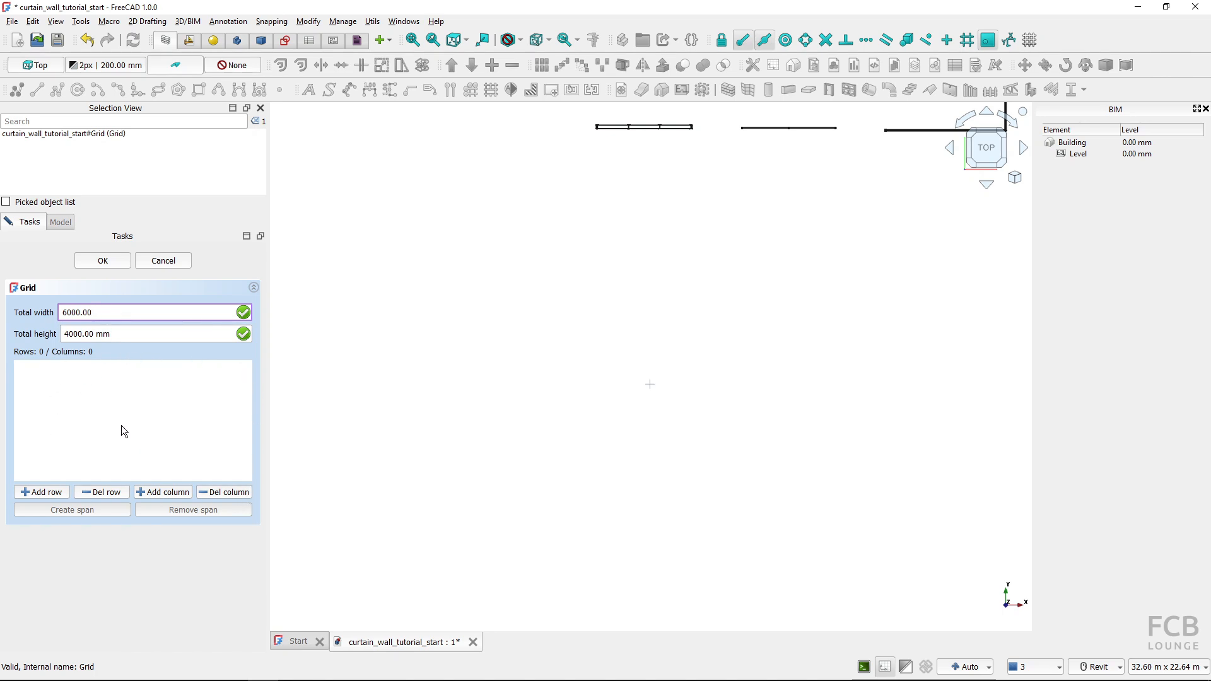
left_click(98, 264)
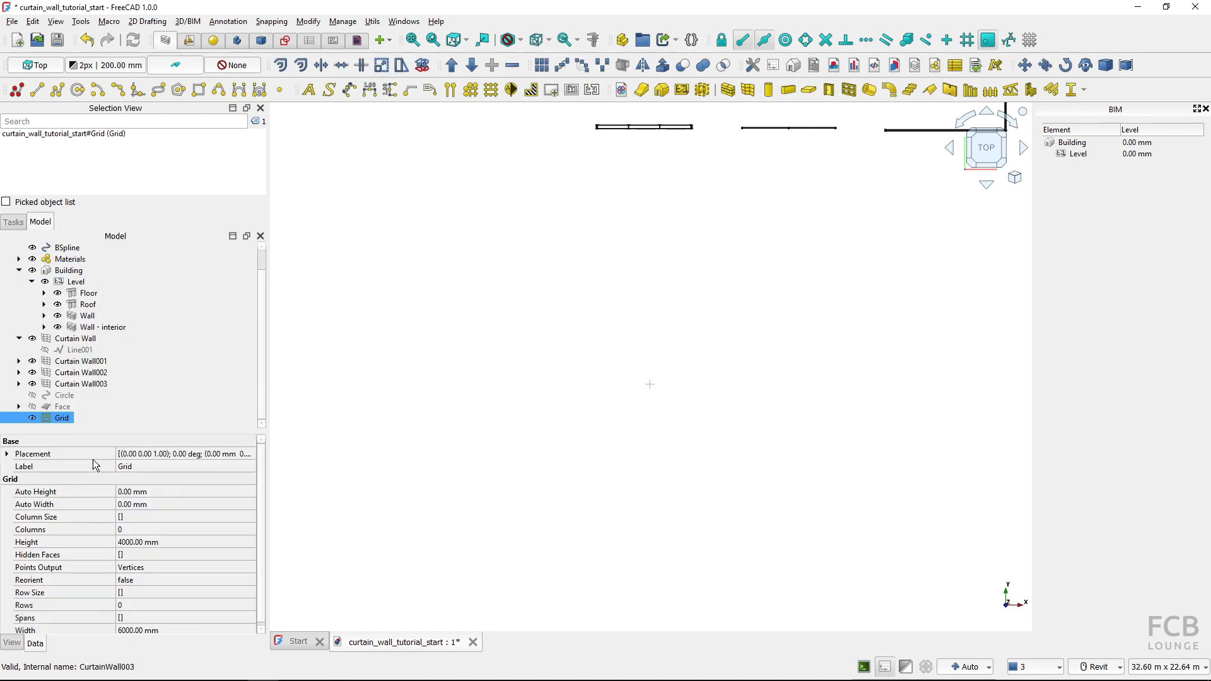
Divide the Grid object into two rows and three columns
double_click(53, 419)
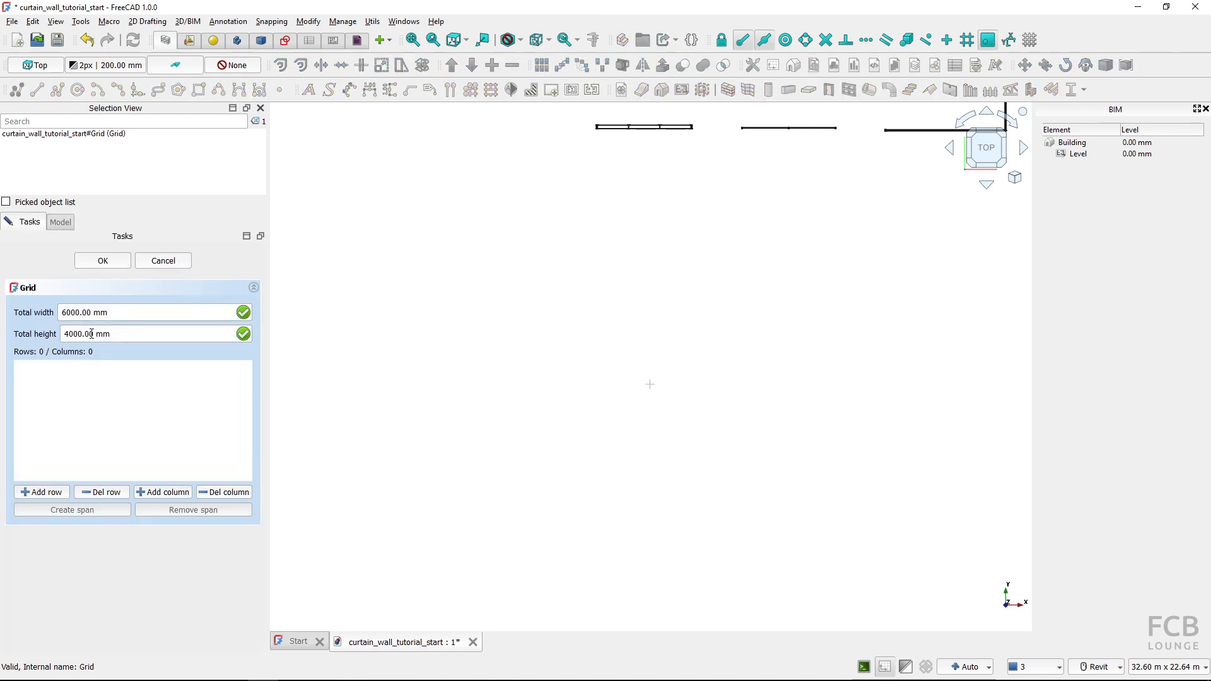
left_click(33, 496)
left_click(32, 492)
left_click(178, 497)
left_click(178, 497)
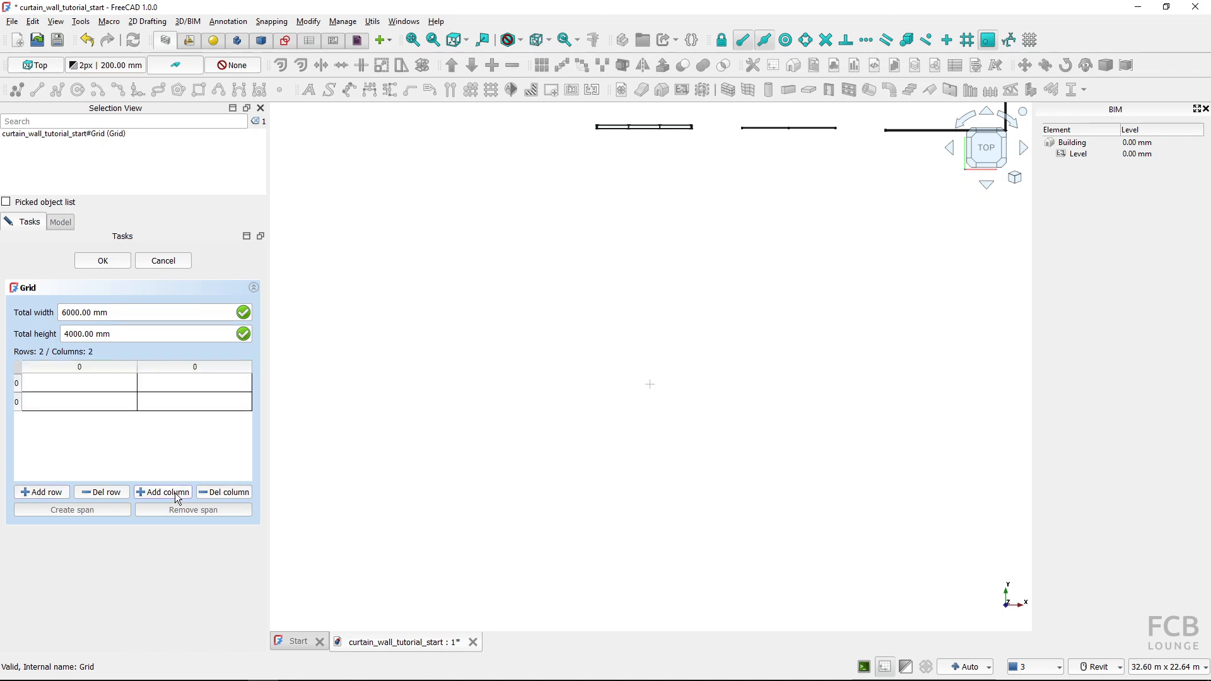
left_click(177, 497)
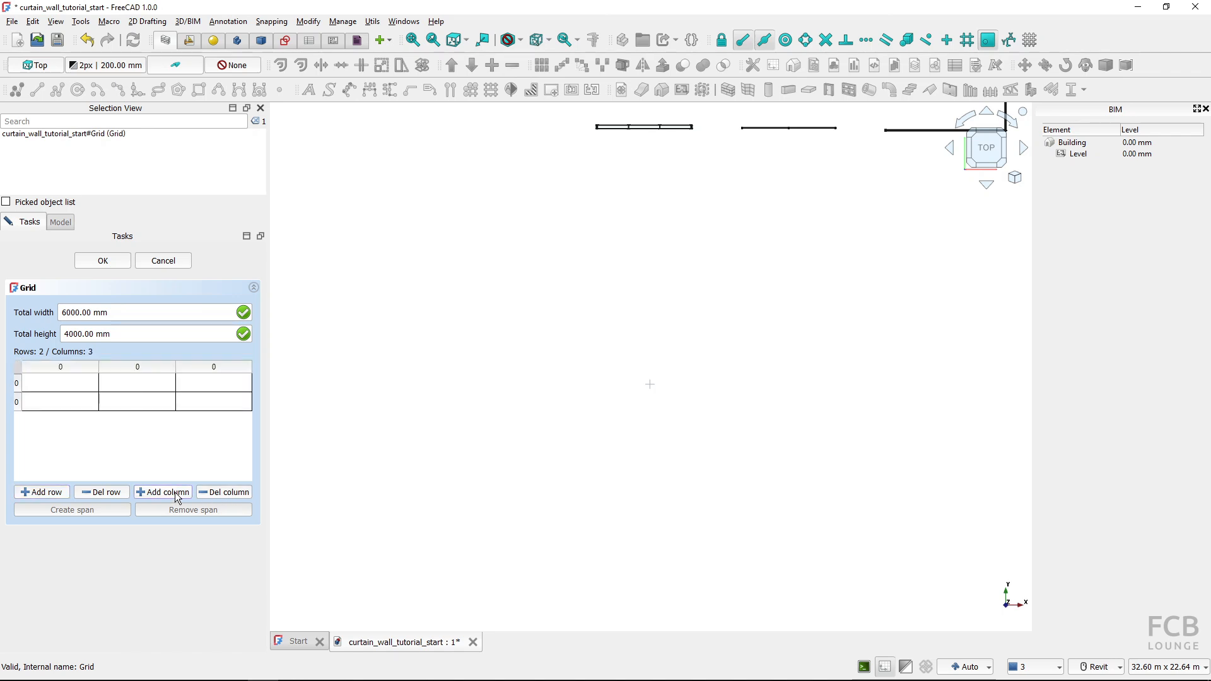
left_click(97, 263)
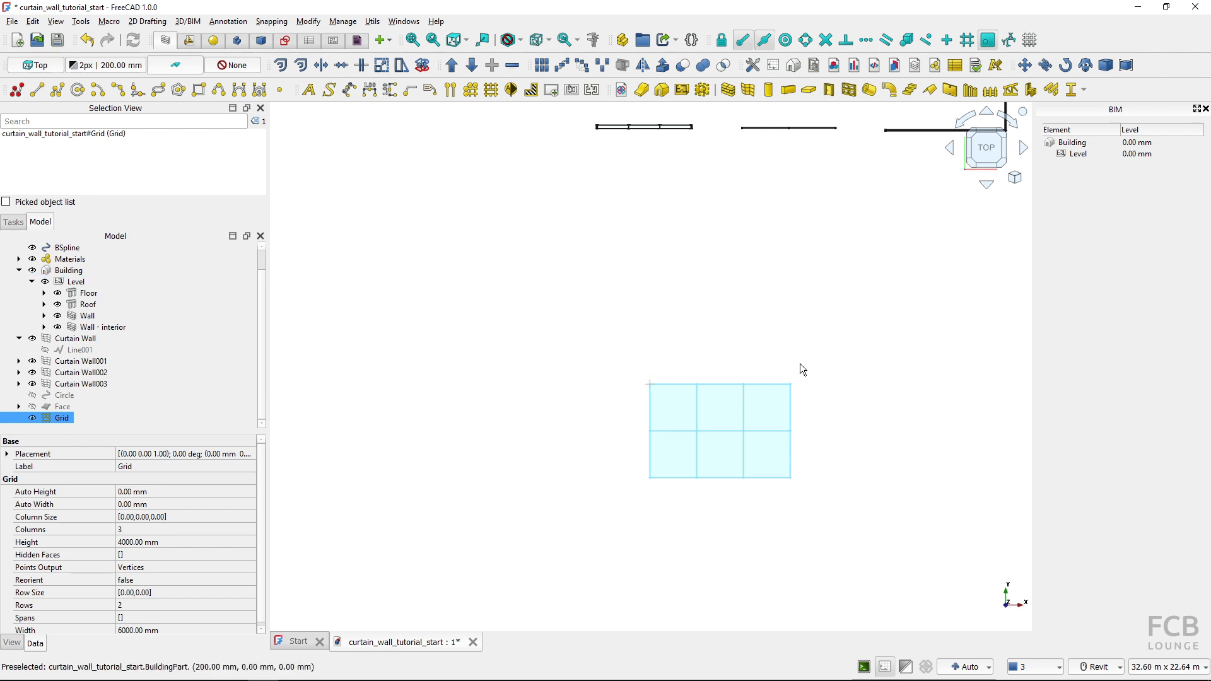
left_click(864, 479)
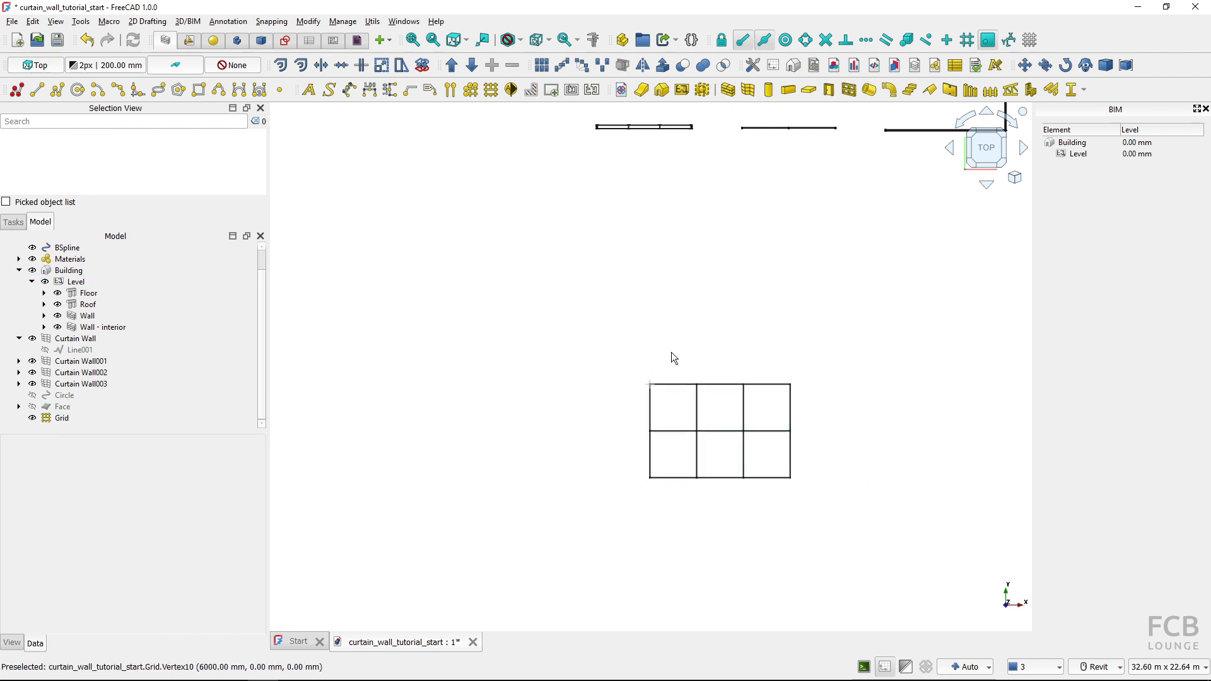
scroll(804, 470, "up", 3)
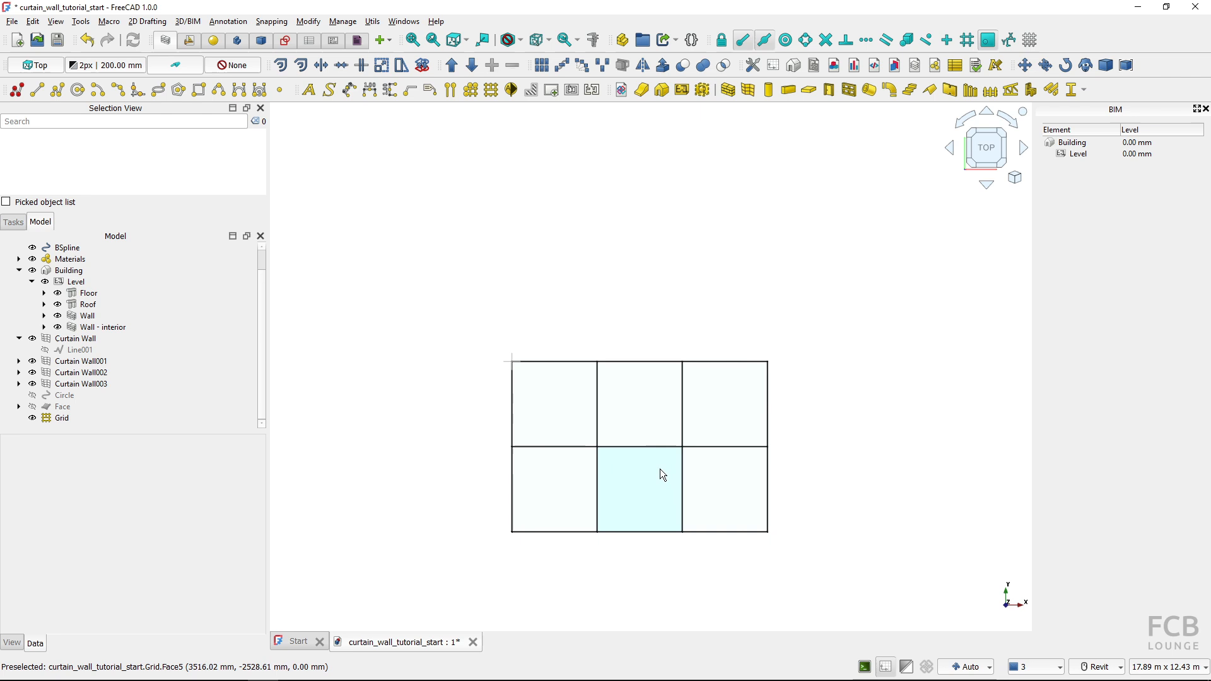
scroll(660, 469, "up", 2)
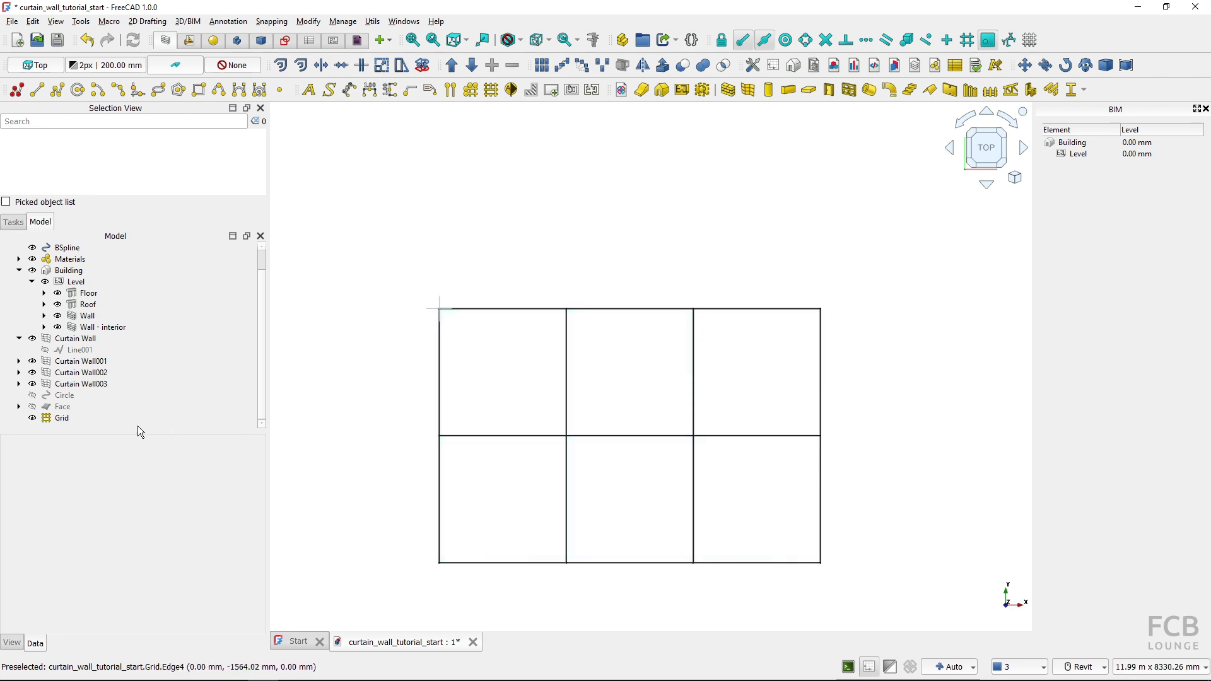
left_click(64, 419)
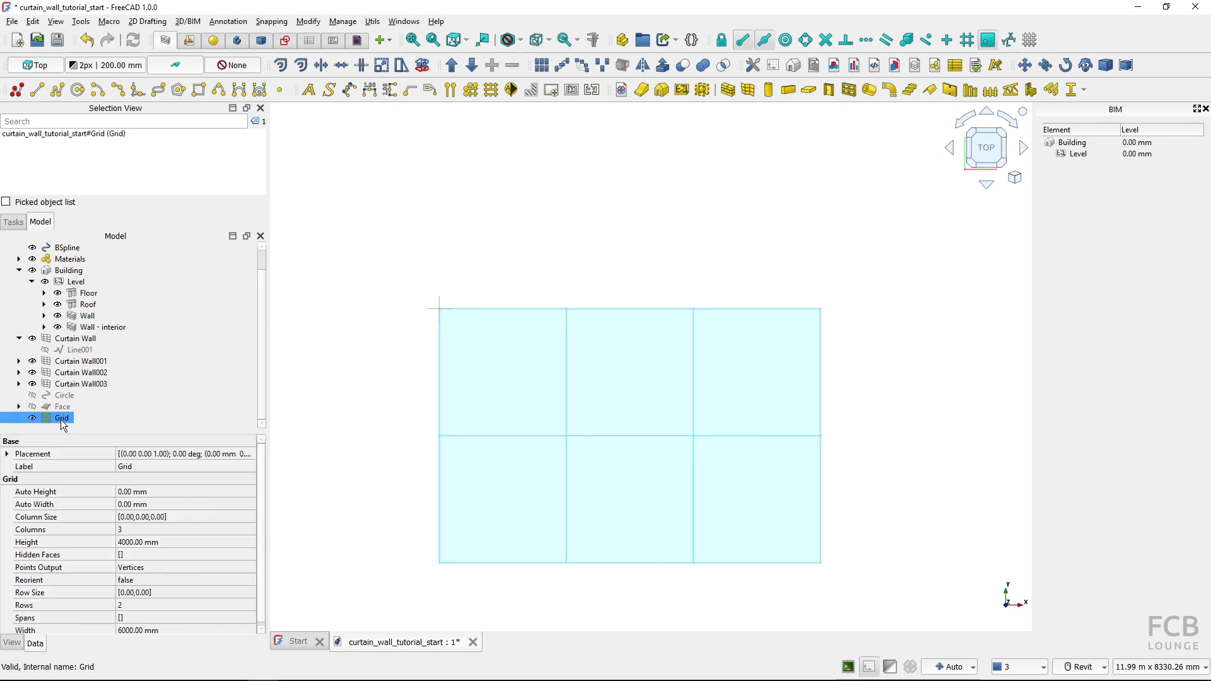
double_click(61, 419)
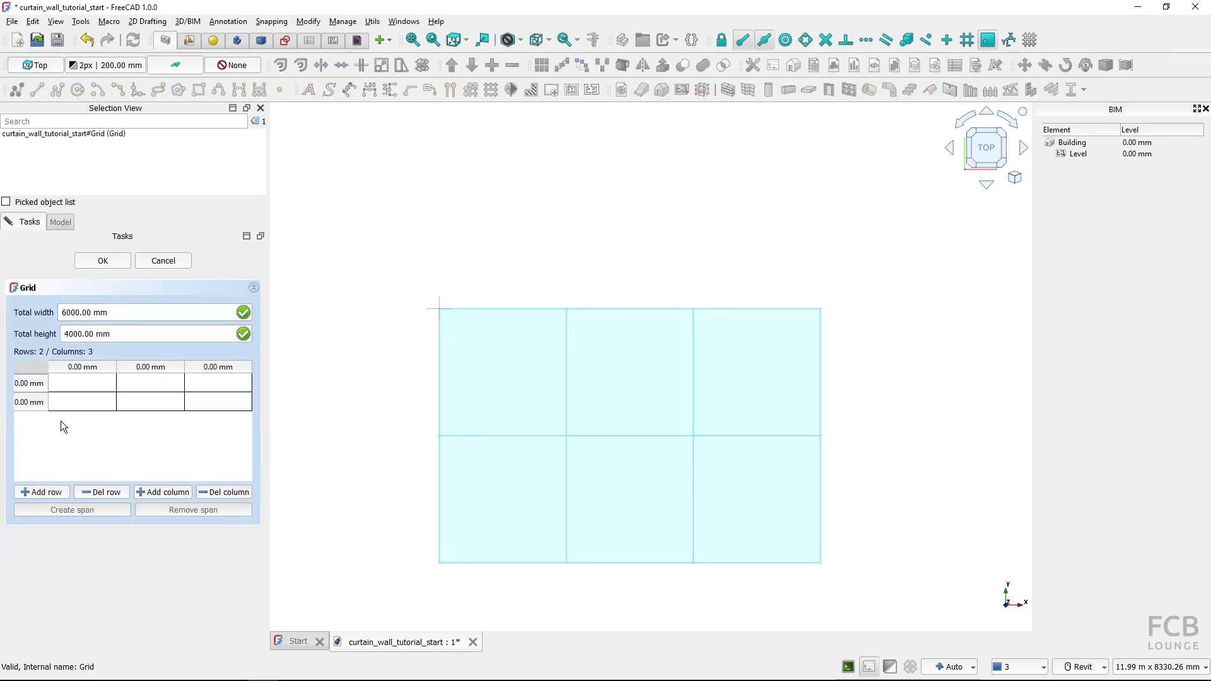
left_click(168, 267)
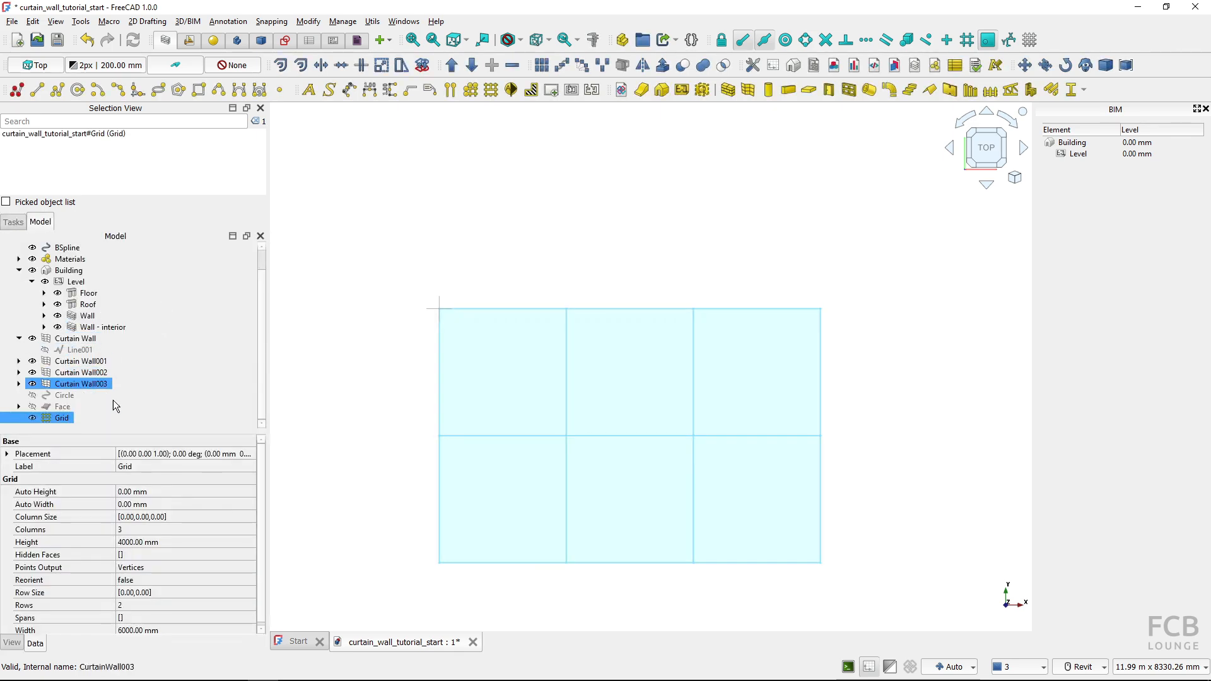
Open the Grid object for editing and set its first column's width to 1000 mm
left_click(54, 420)
right_click(53, 421)
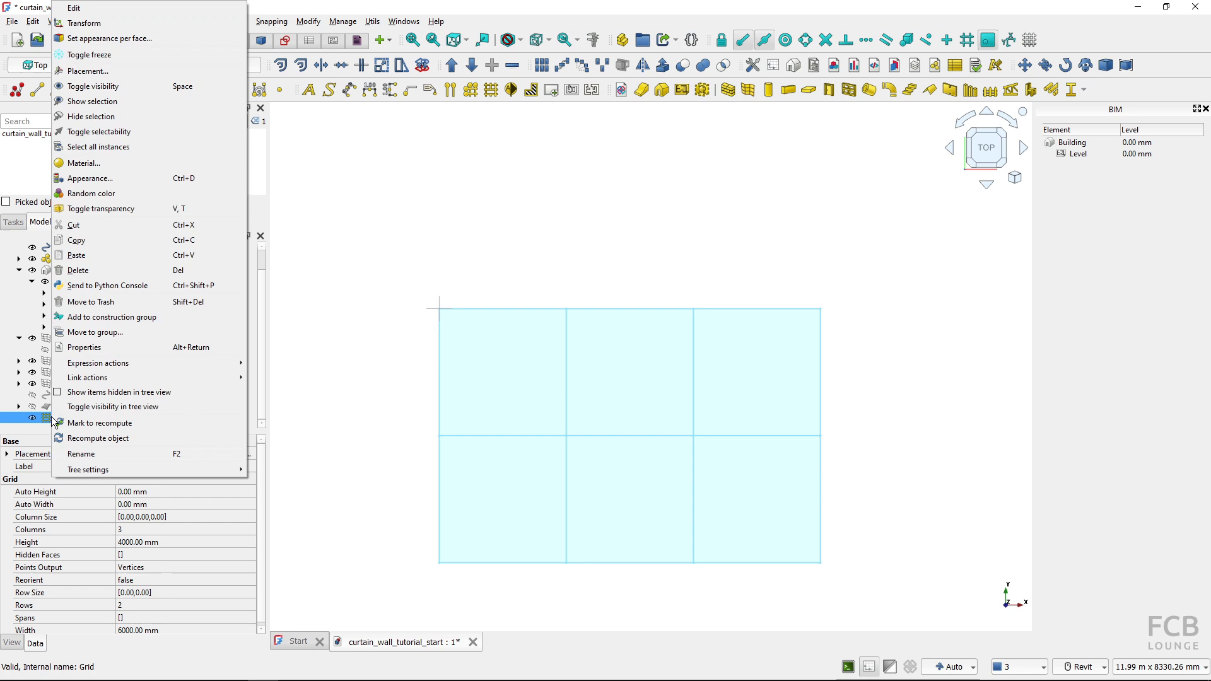
left_click(104, 9)
left_click(95, 404)
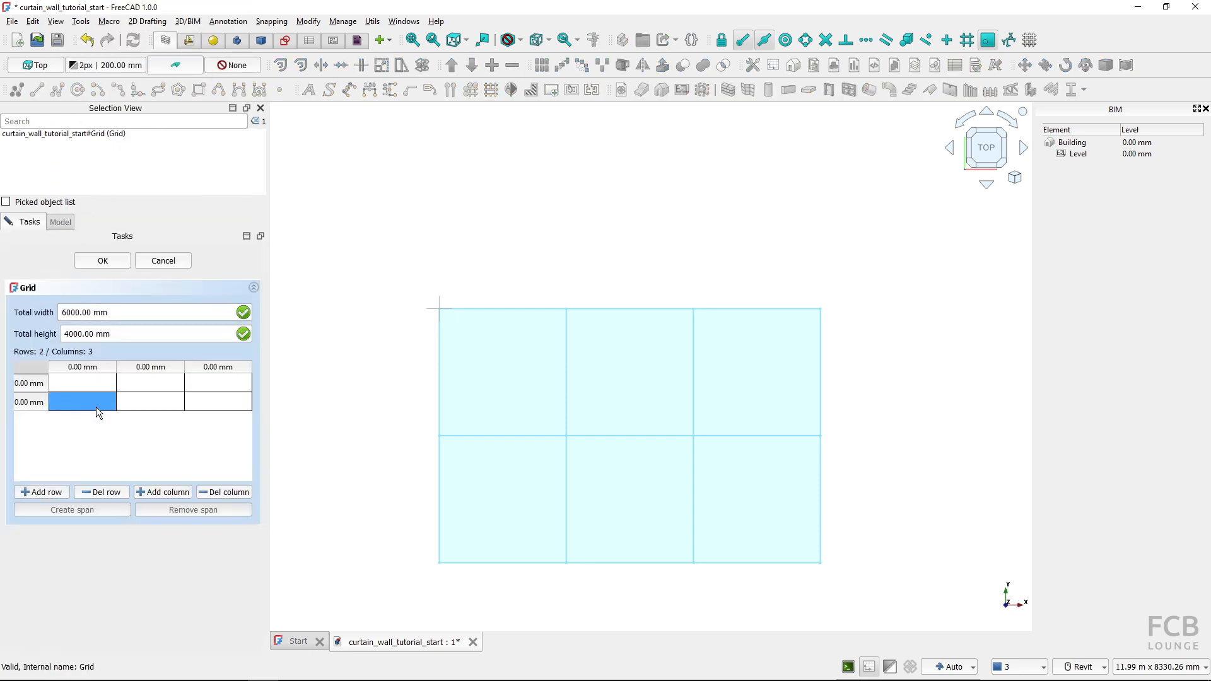
left_click(67, 414)
left_click(87, 376)
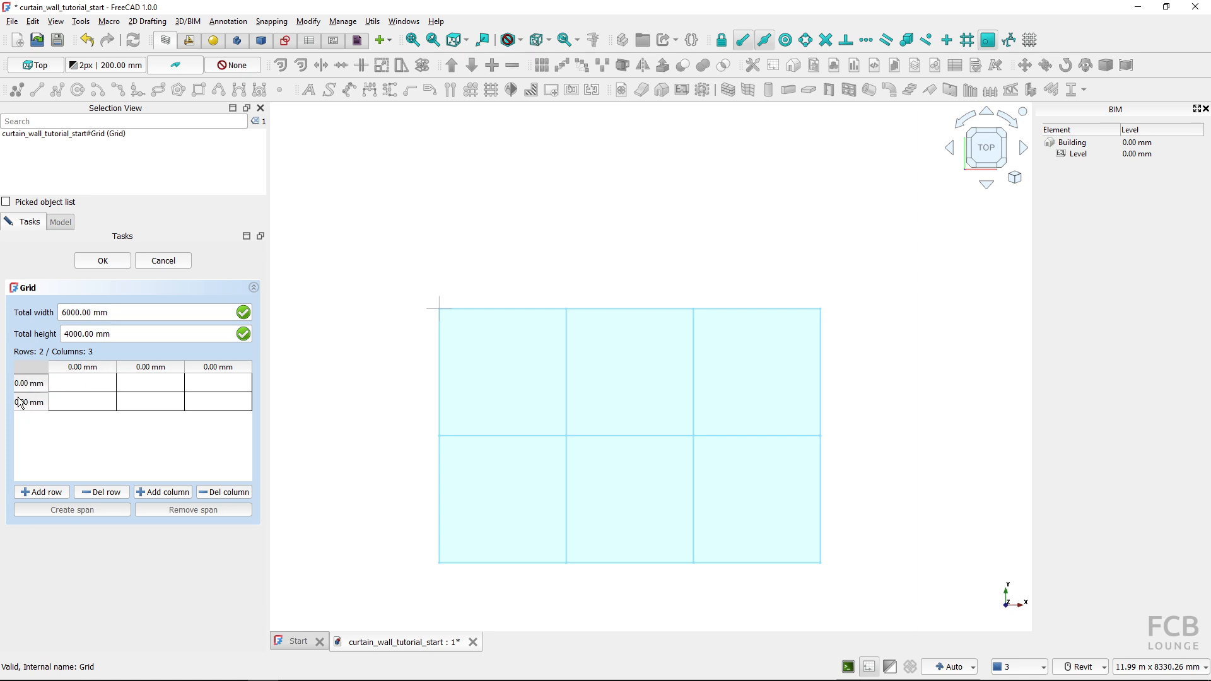
double_click(82, 368)
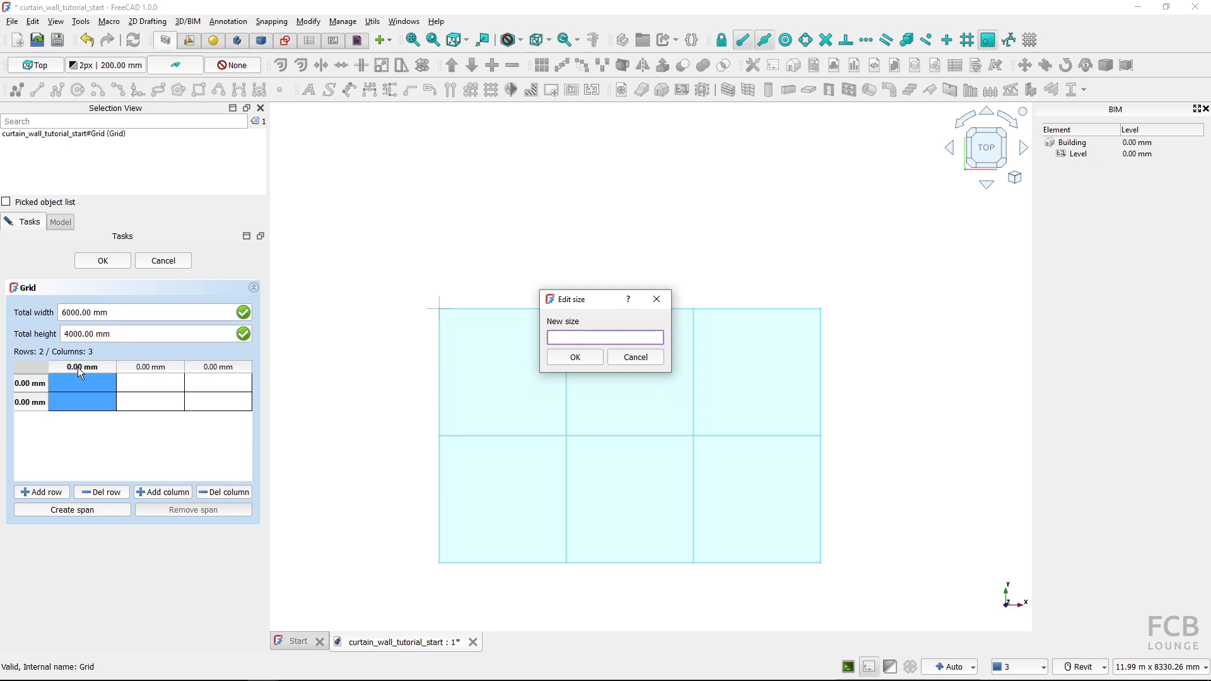
type("000")
left_click(574, 356)
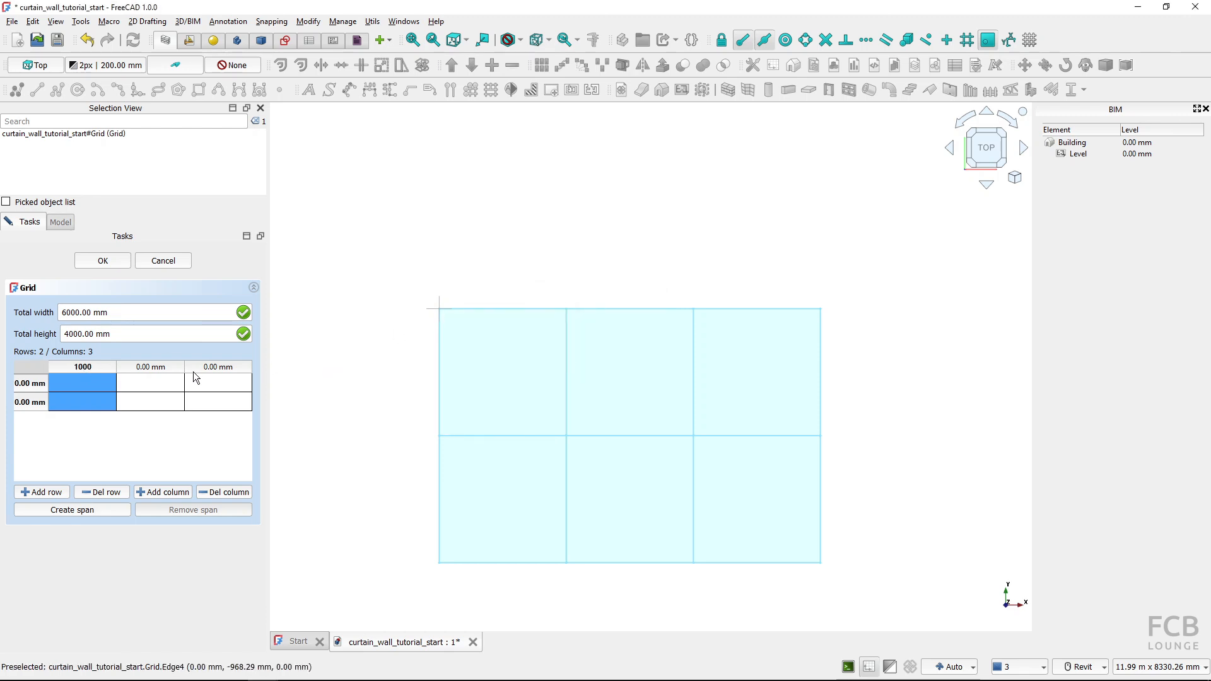
Set the grid's third column width to 1000 mm and apply the column sizes
left_click(210, 368)
double_click(216, 366)
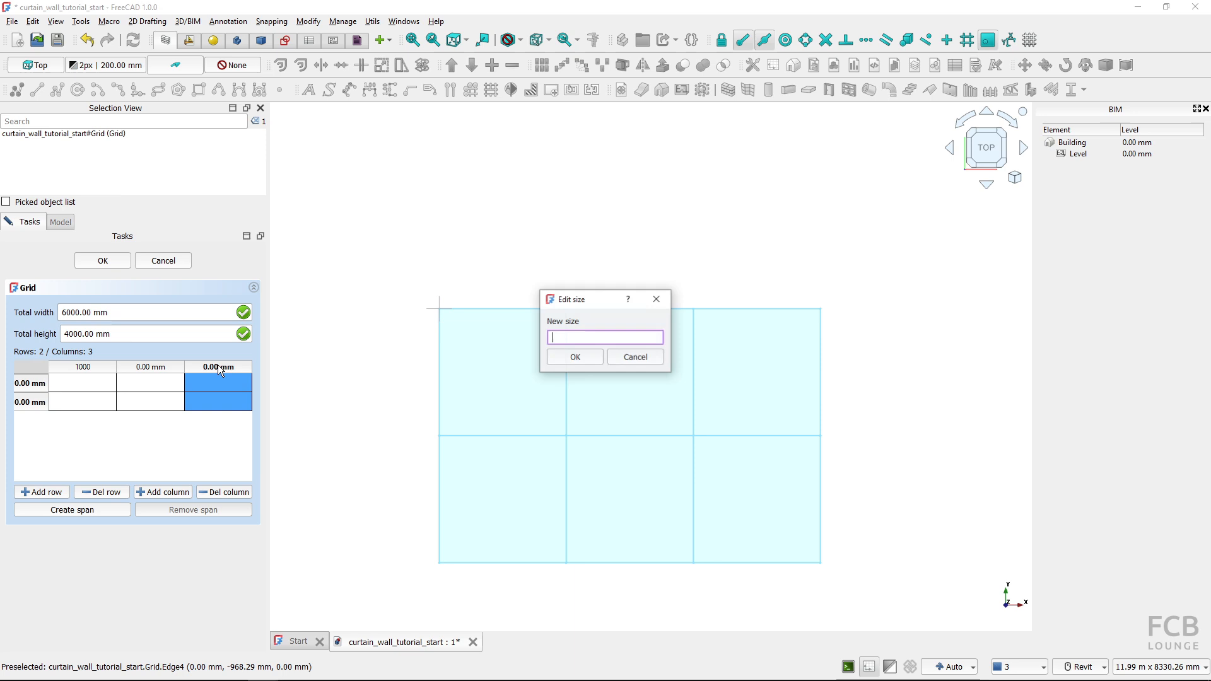
type("1000")
left_click(570, 356)
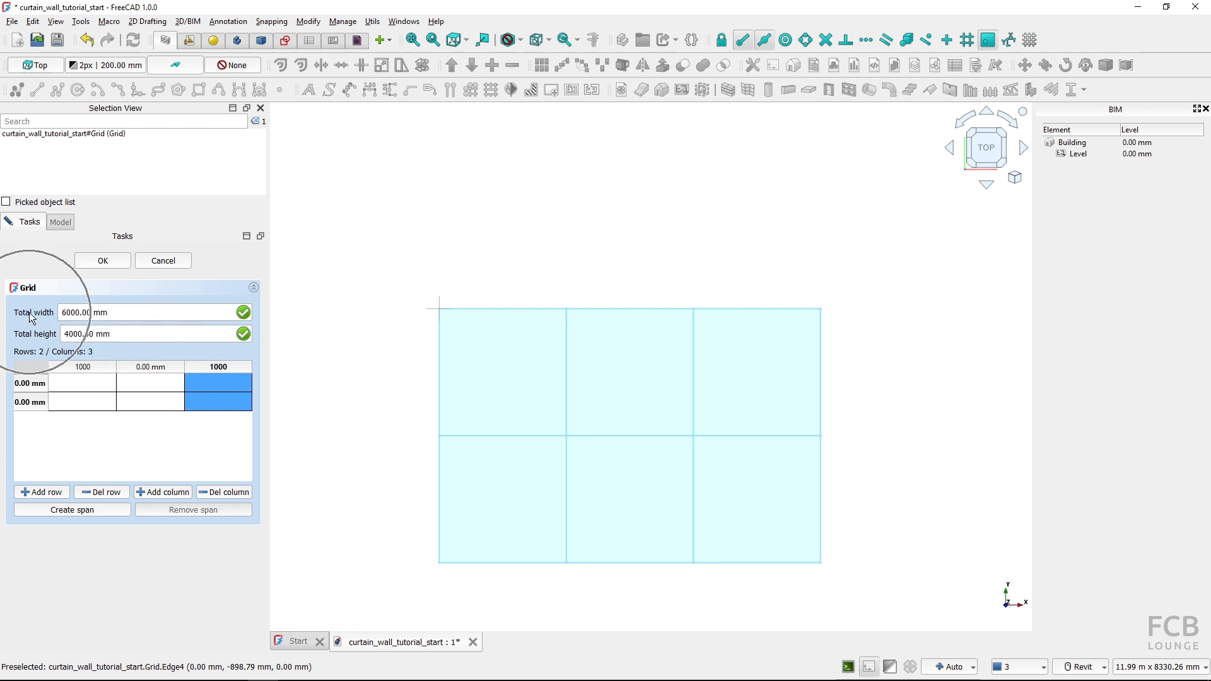
left_click(101, 261)
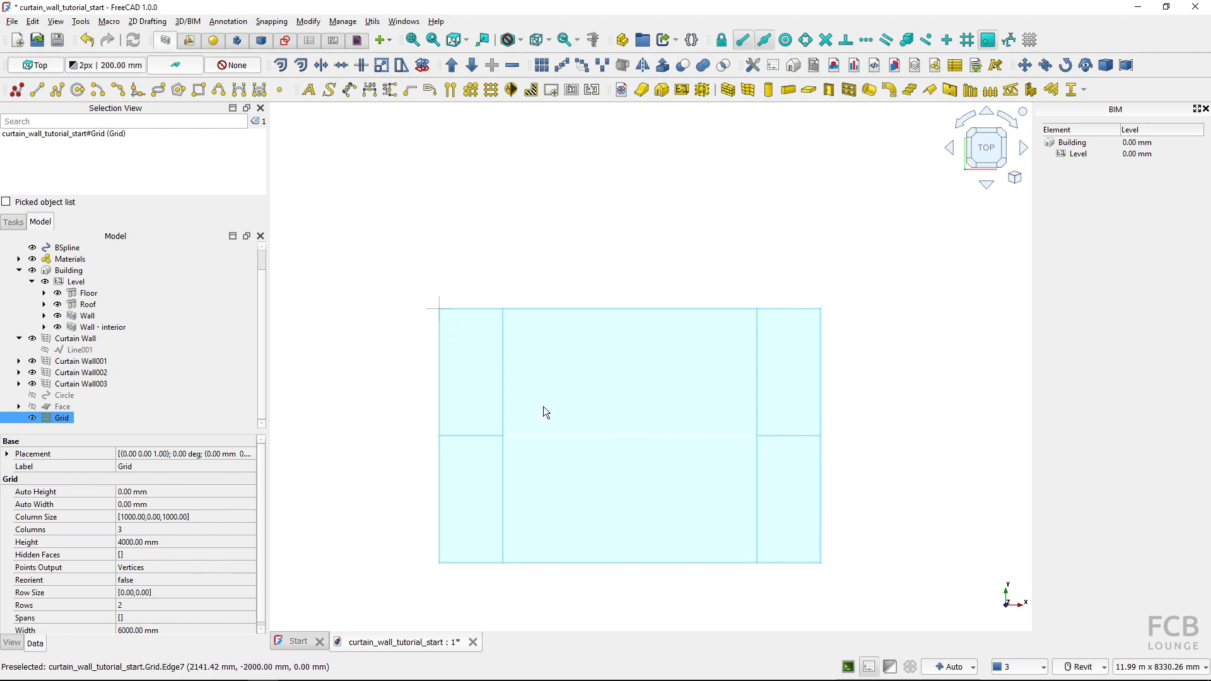
Edit the Grid object again, set its first row's height to 500 mm and apply the change
double_click(61, 417)
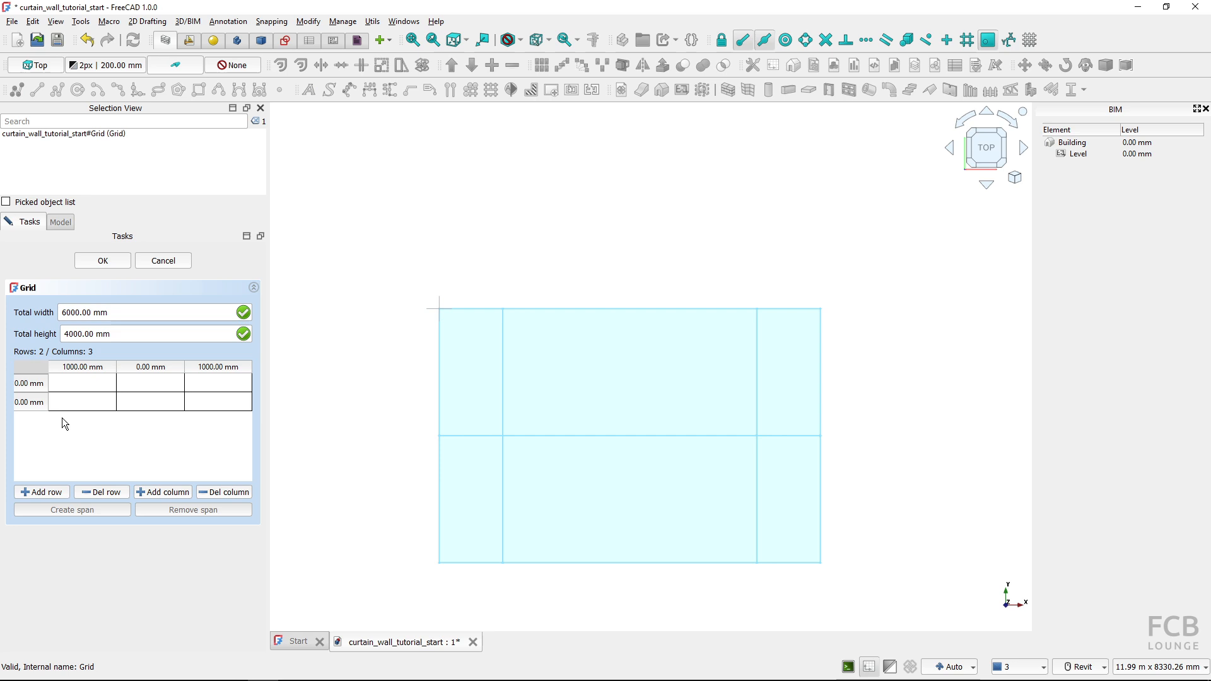
left_click(29, 385)
double_click(28, 386)
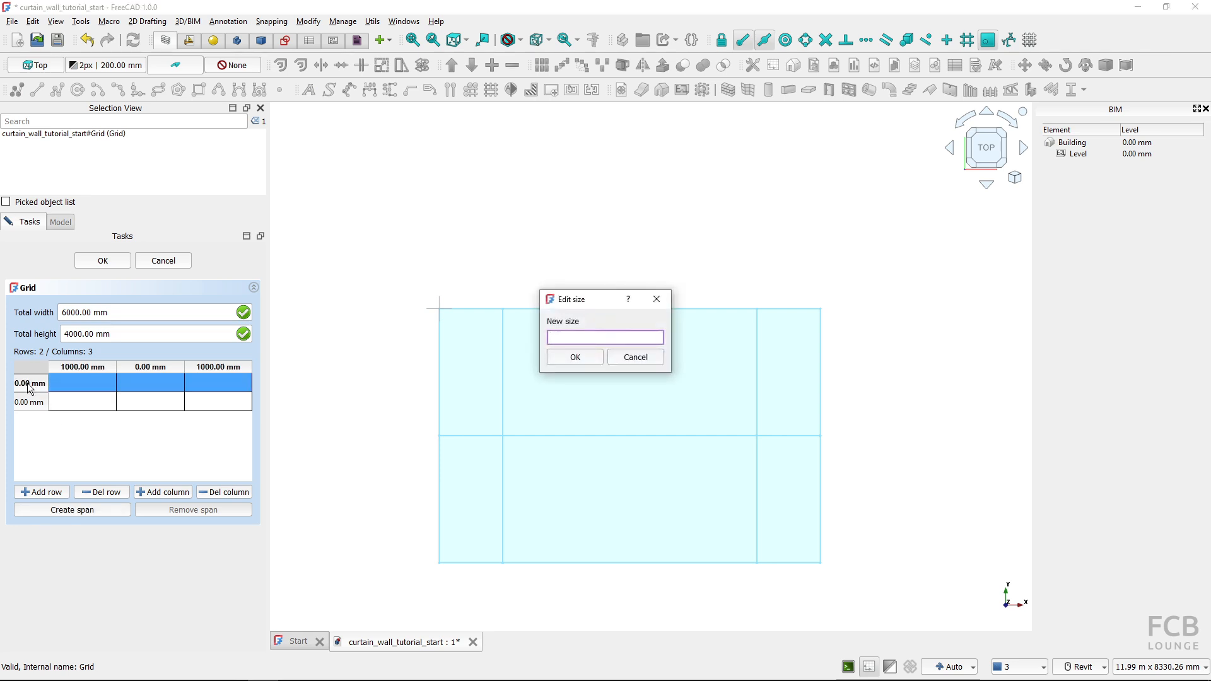
left_click(574, 359)
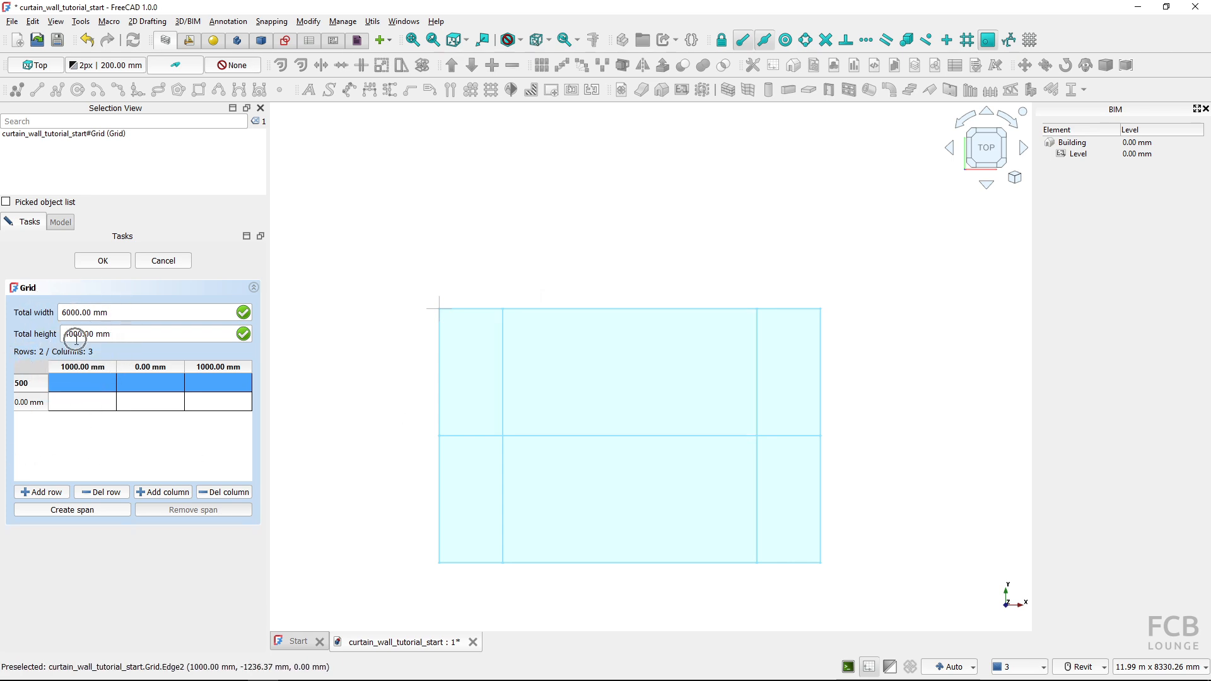
left_click(98, 261)
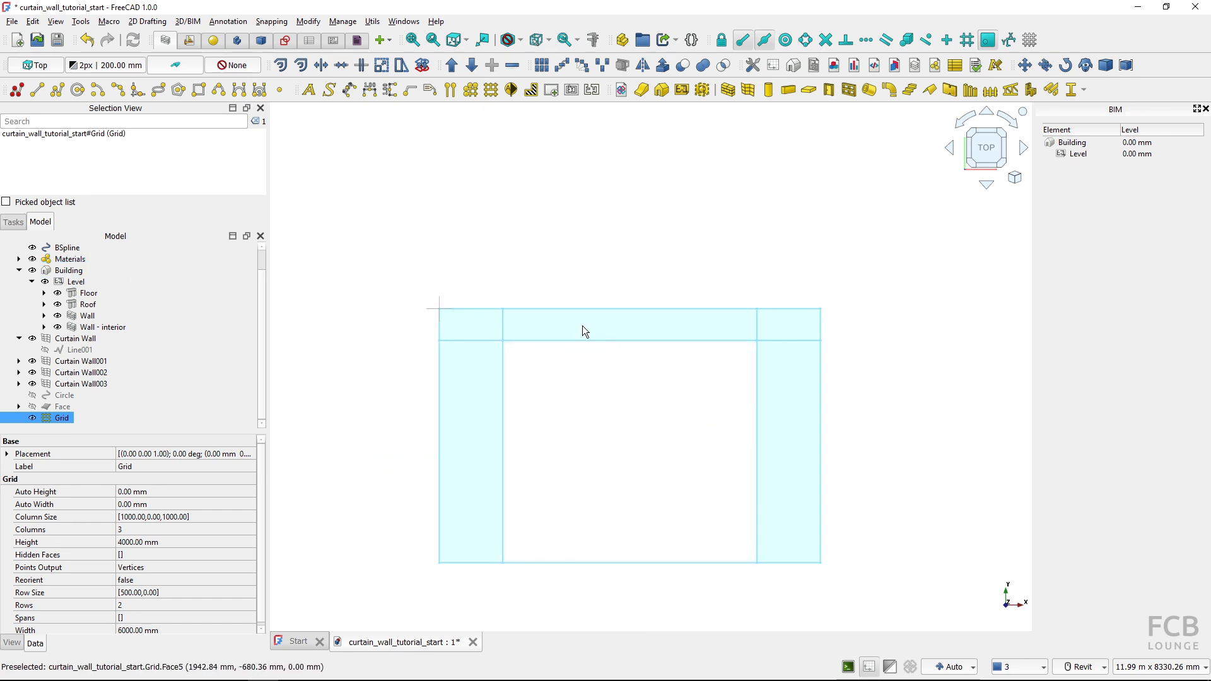
Transform the Grid object by rotating it 90 degrees about the X axis so that it stands vertically
left_click(376, 418)
scroll(376, 418, "down", 2)
middle_click_drag(530, 474, 421, 365, "shift")
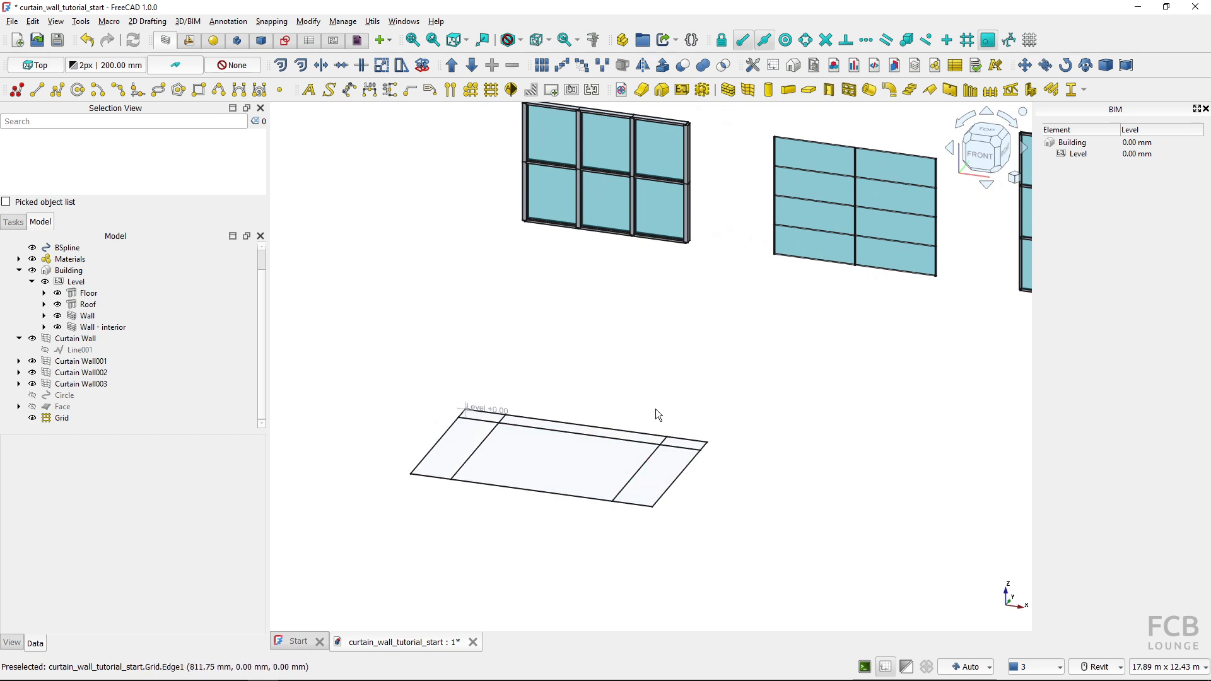
key("ctrl")
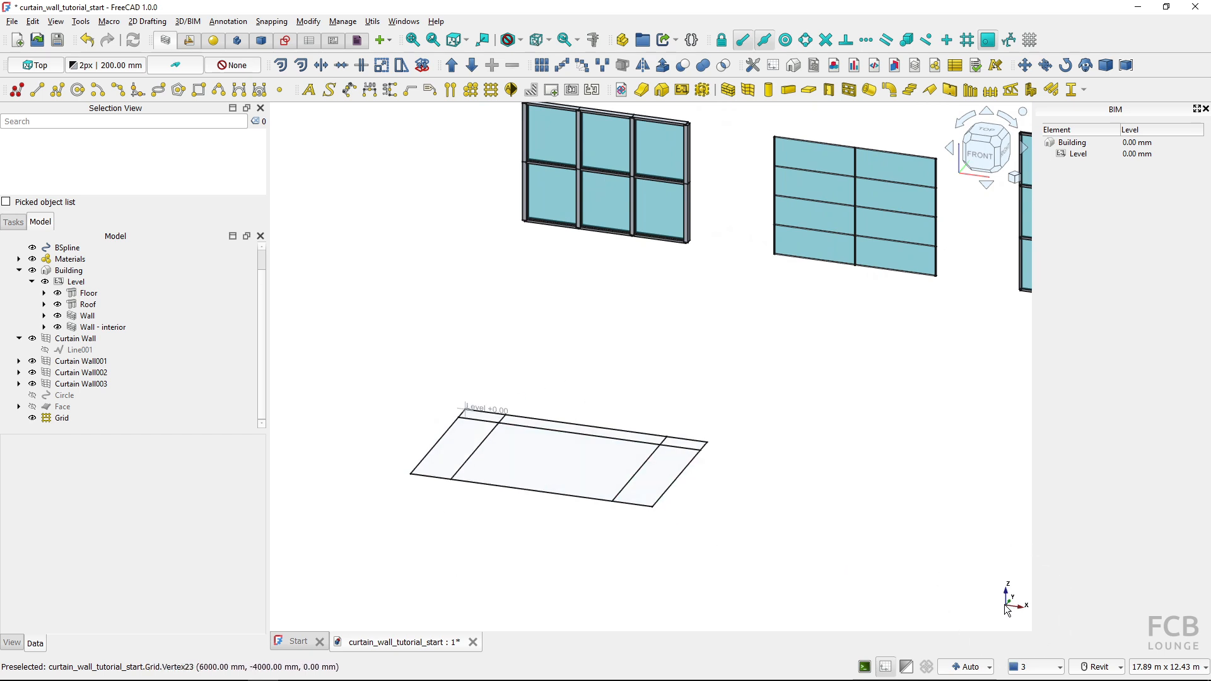
middle_click_drag(502, 486, 504, 508, "shift")
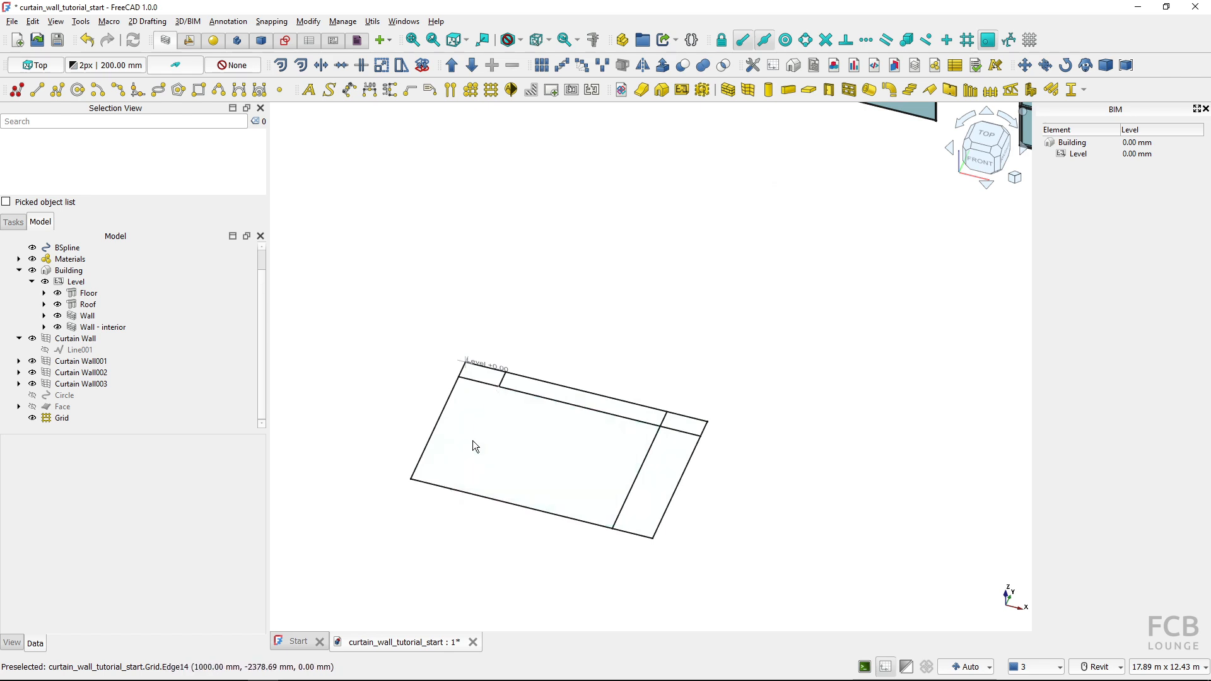
left_click(472, 441)
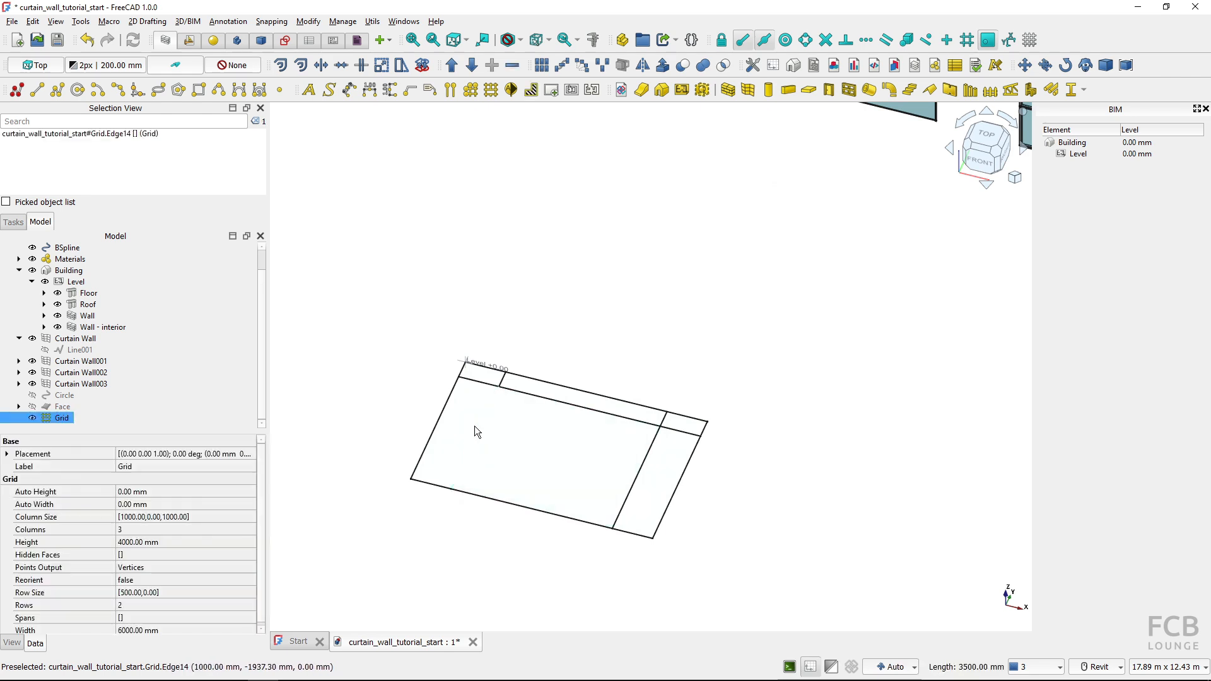
right_click(474, 427)
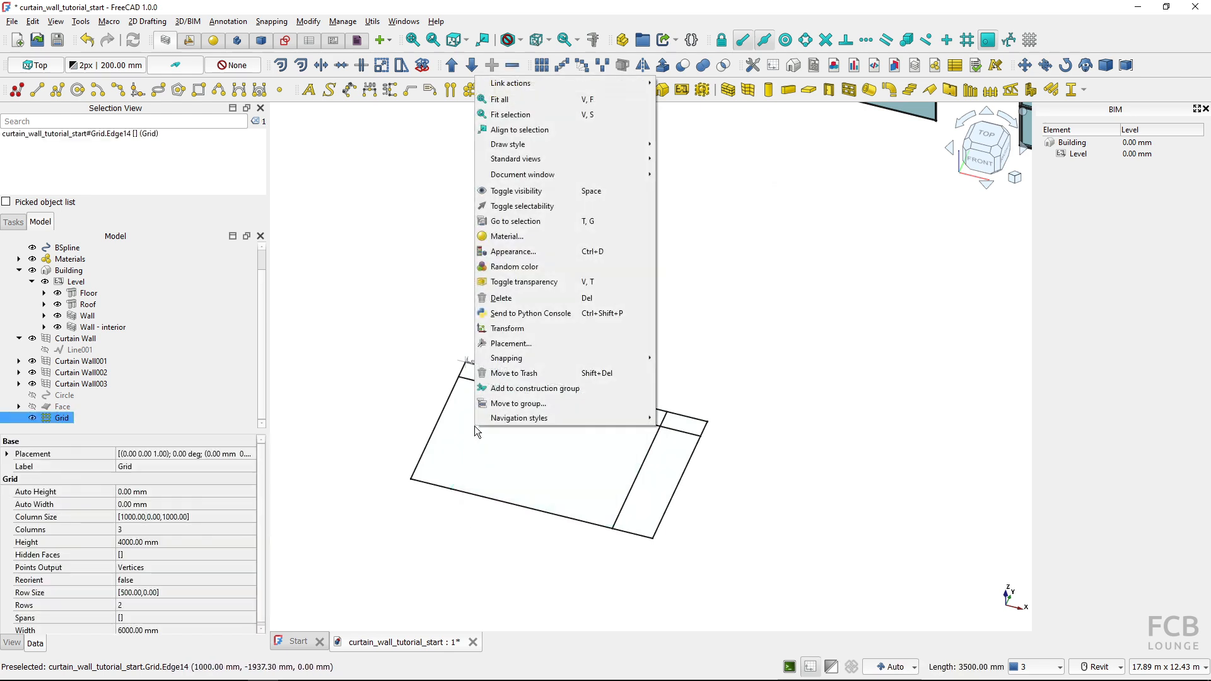
left_click(508, 329)
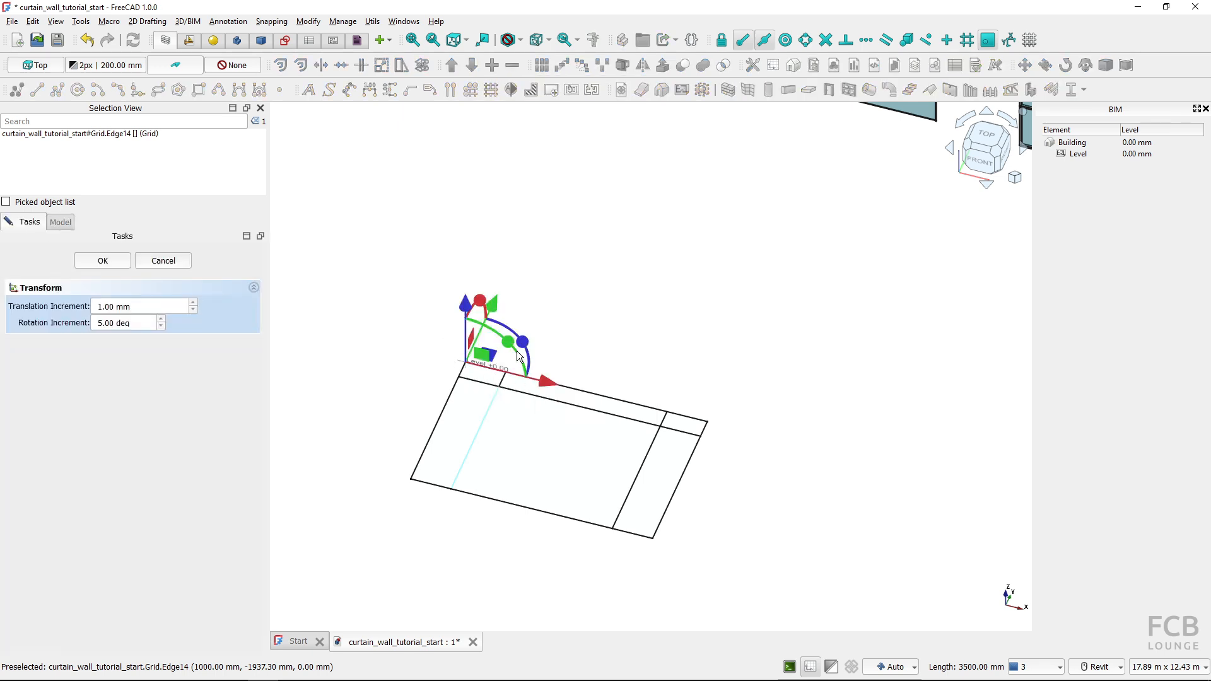
middle_click_drag(521, 356, 483, 348, "shift")
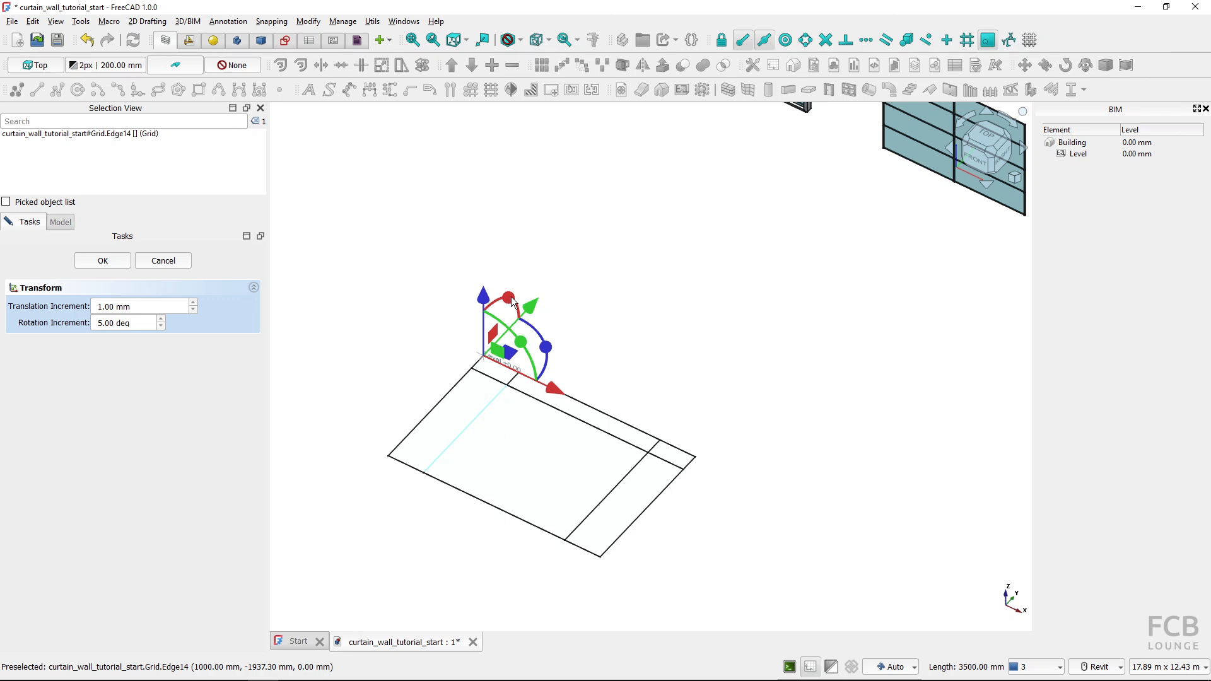
left_click_drag(509, 302, 443, 349)
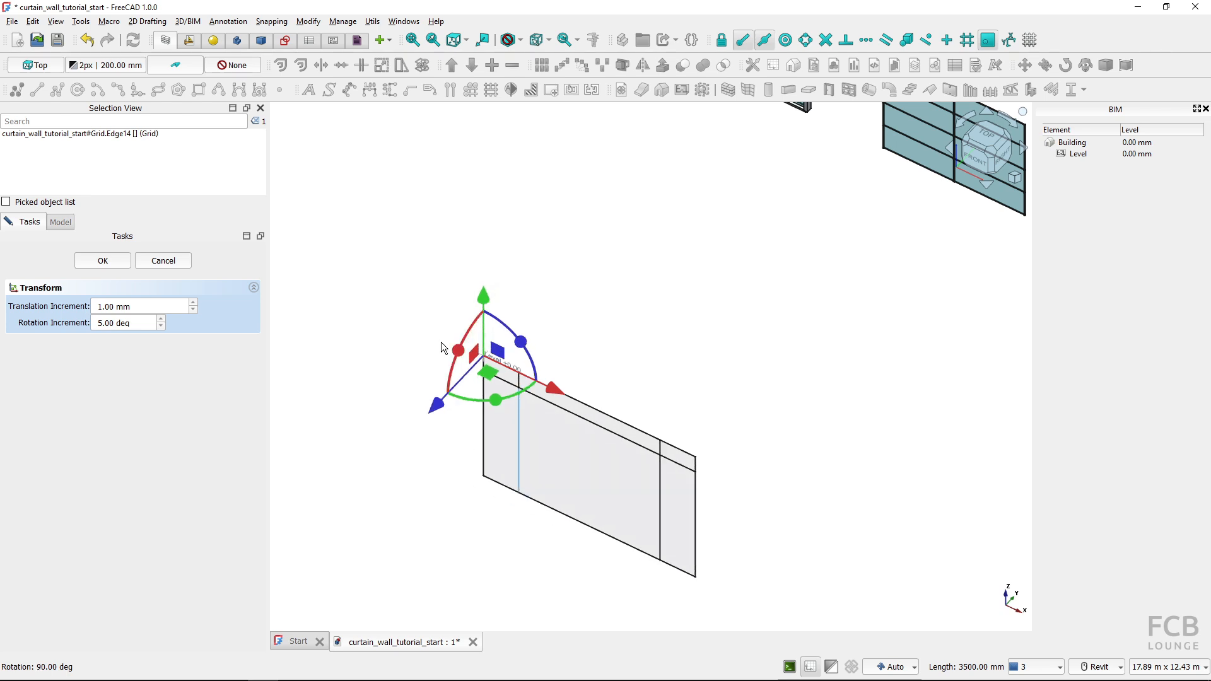
left_click(103, 261)
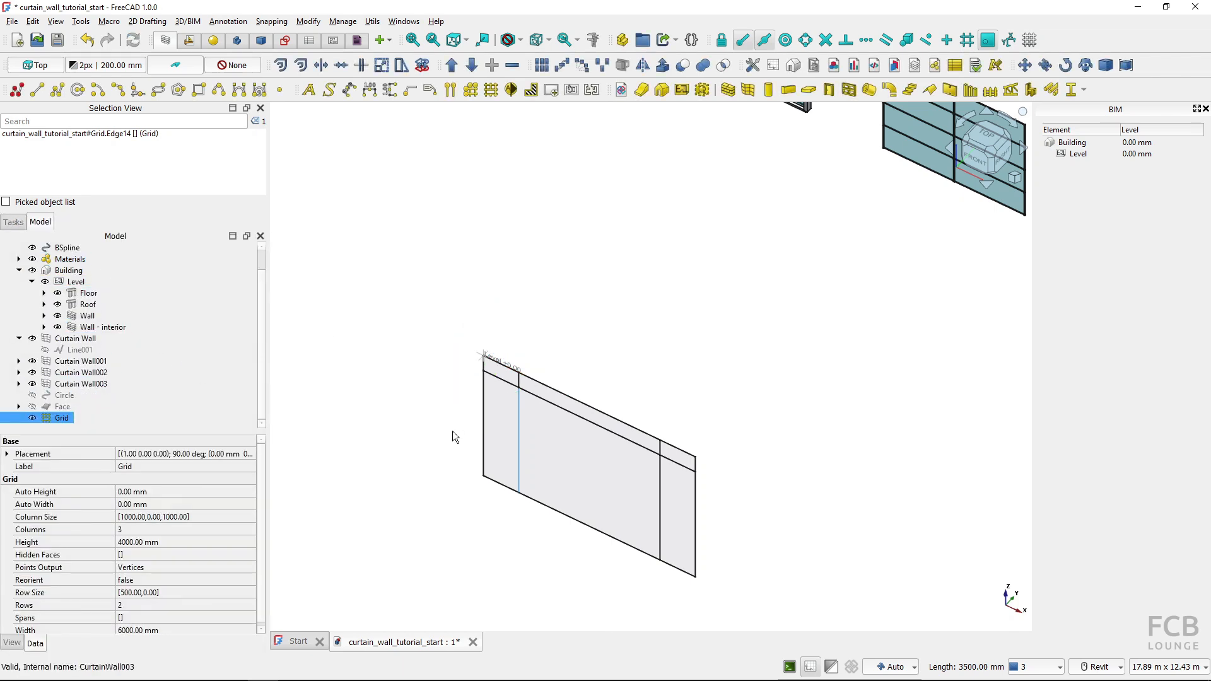
Move the Grid object vertically by its lower-left corner to an absolute Z of 0, with midpoint snapping turned off and relative coordinates disabled
key("1")
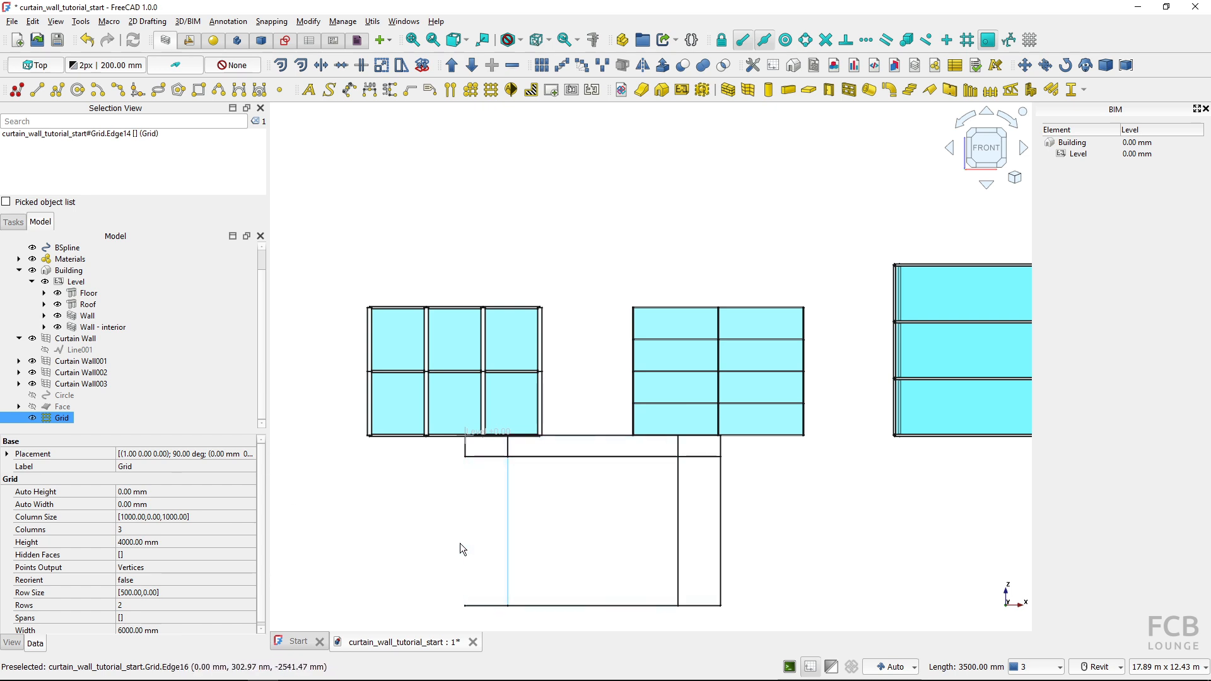
left_click(530, 533)
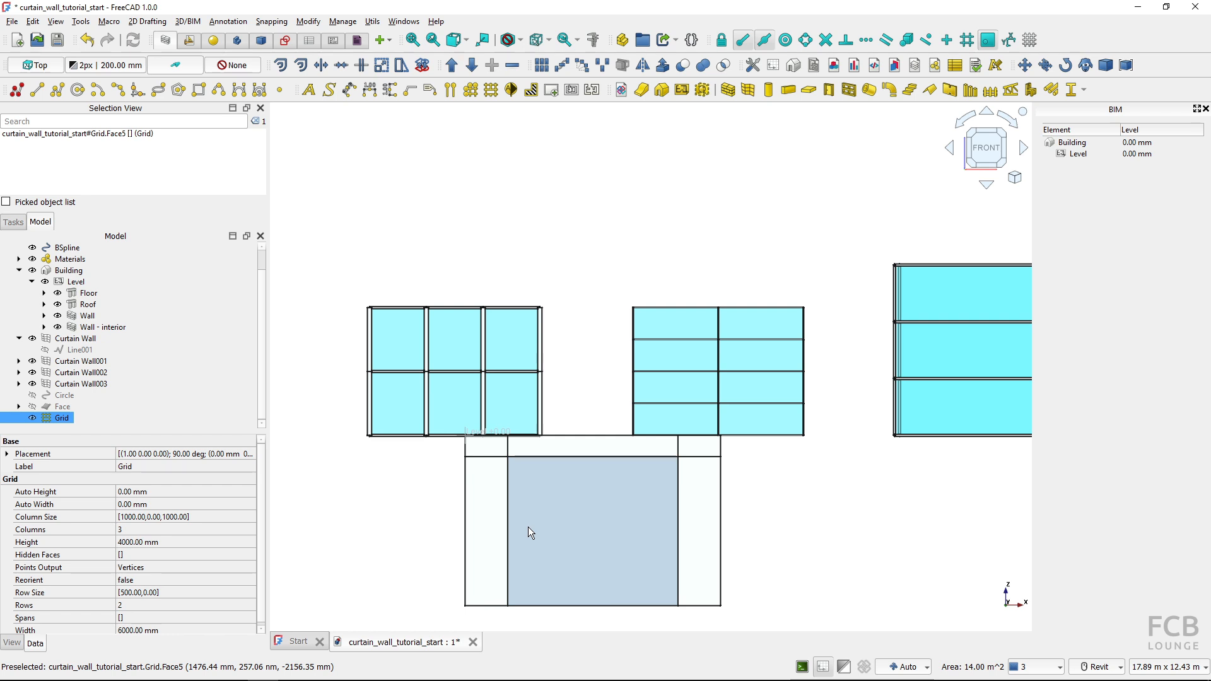
left_click(1024, 65)
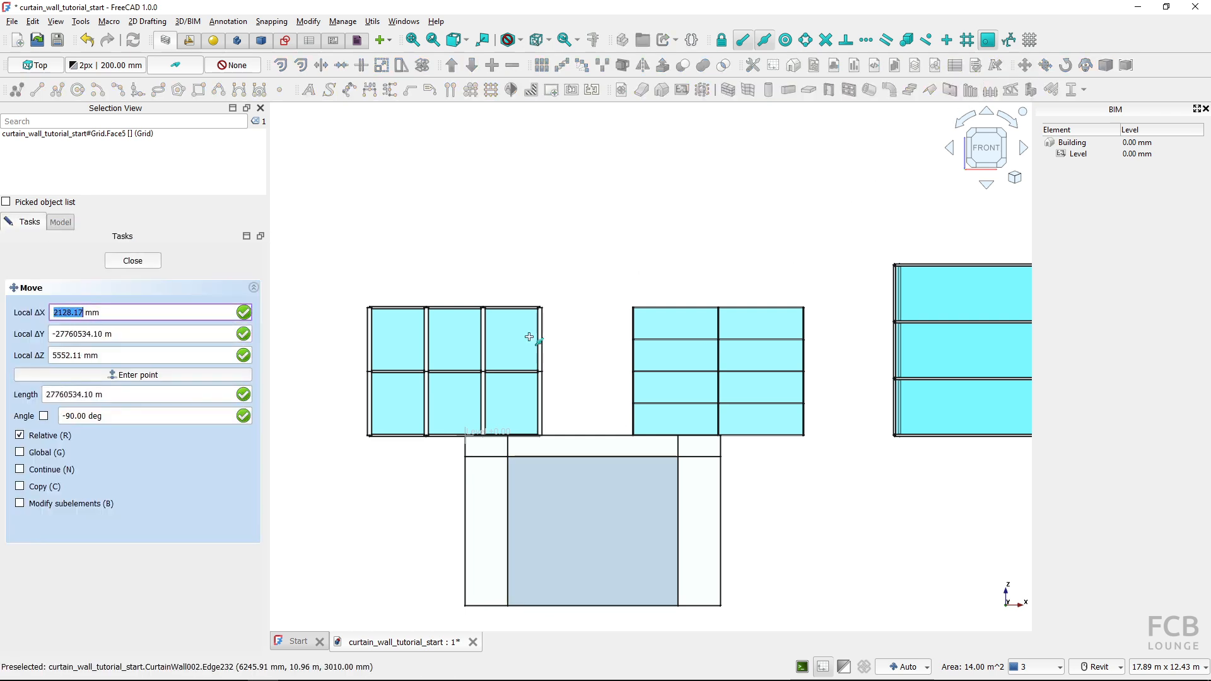
left_click(465, 605)
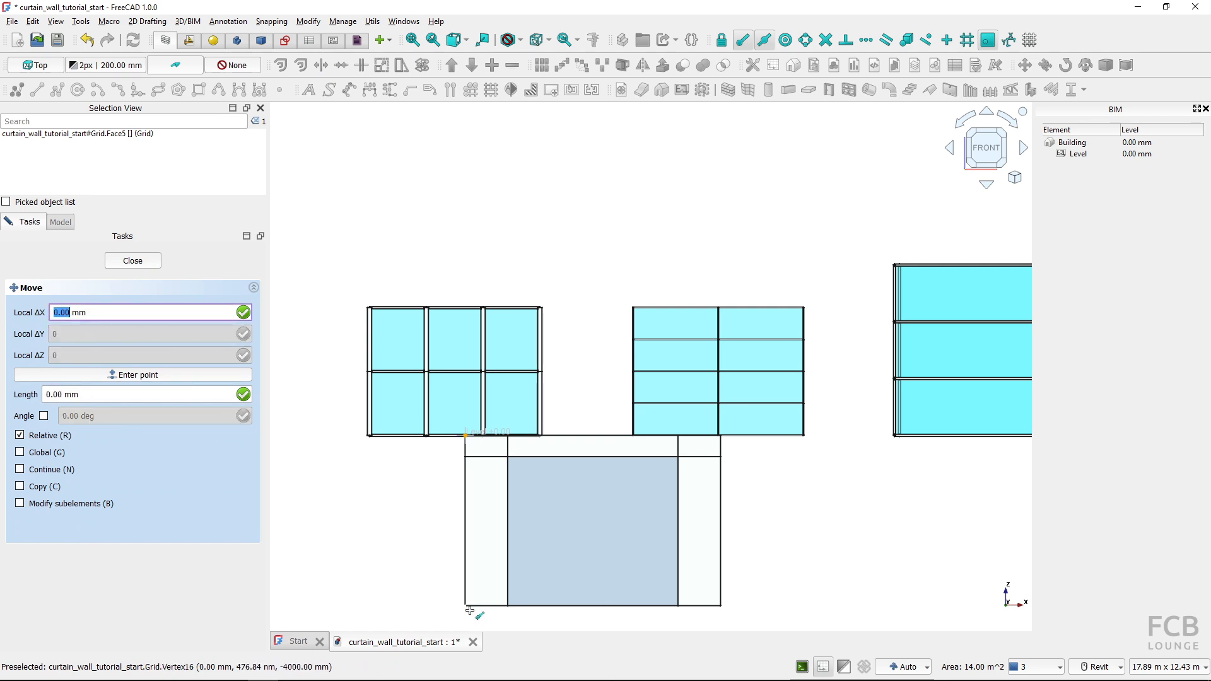
scroll(469, 610, "up", 3)
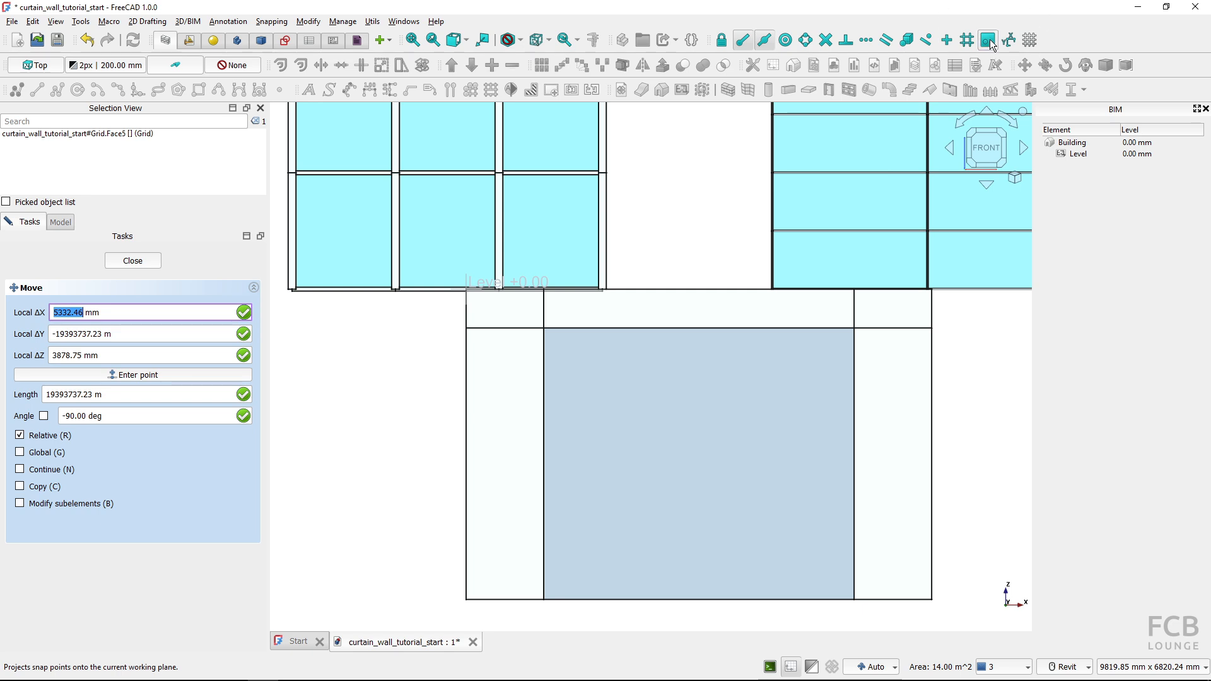
left_click(758, 45)
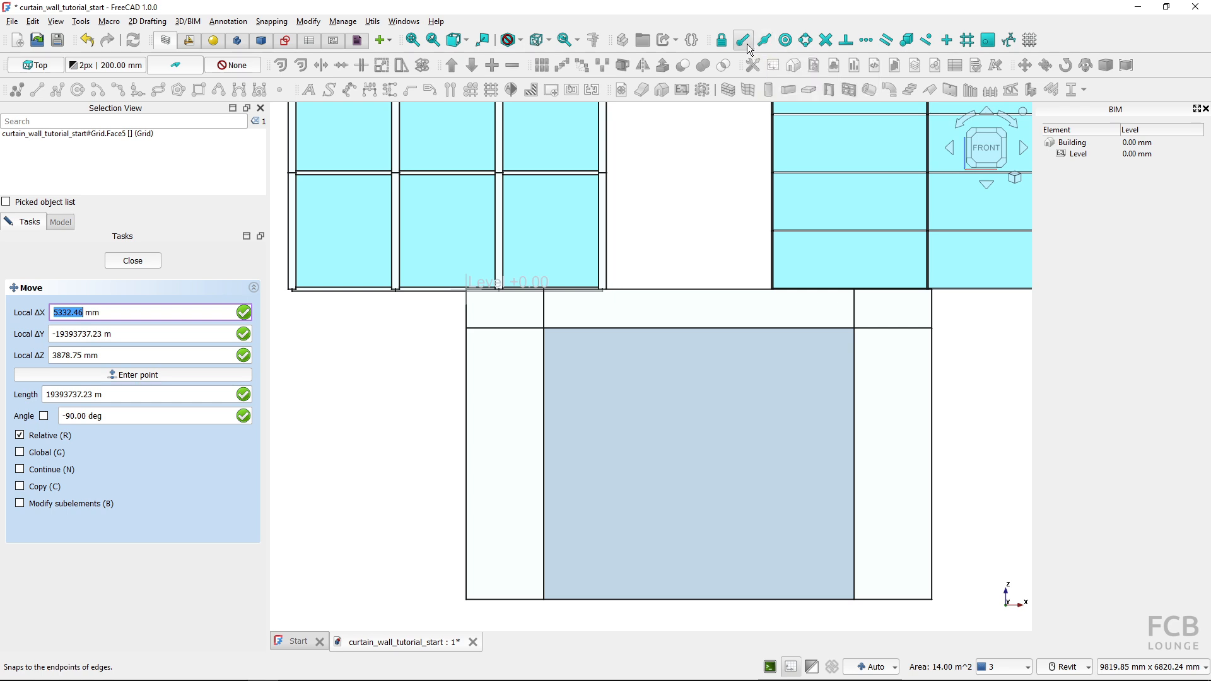
left_click(470, 588)
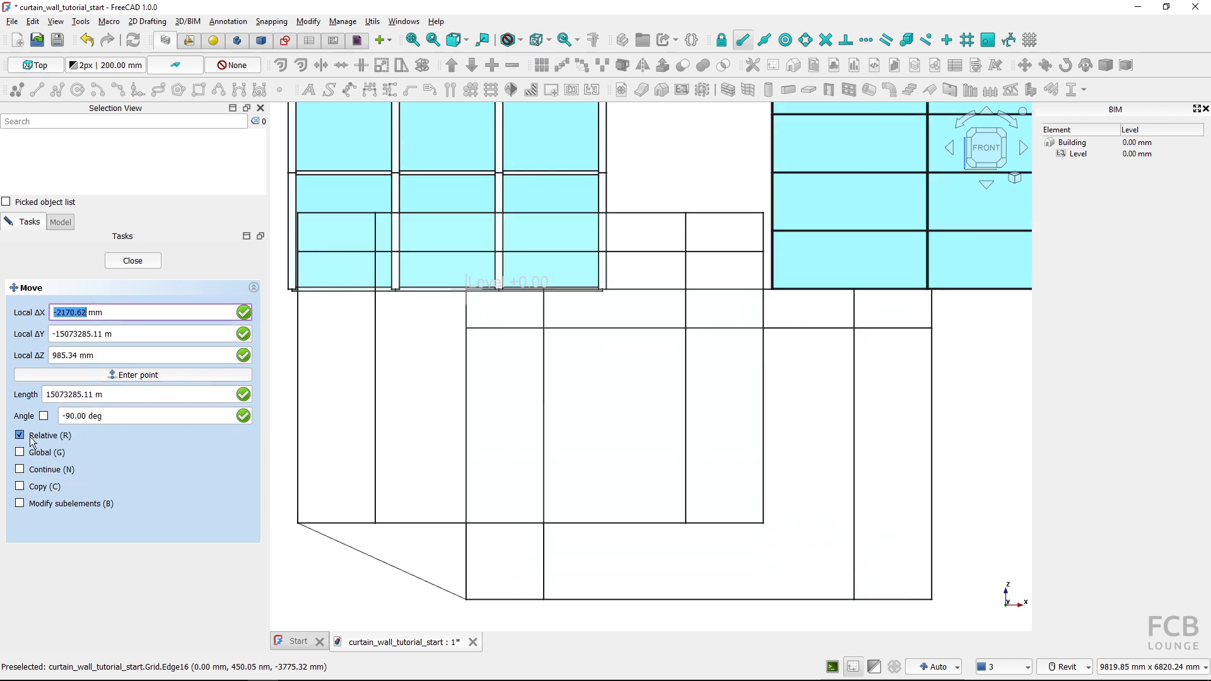
left_click(29, 435)
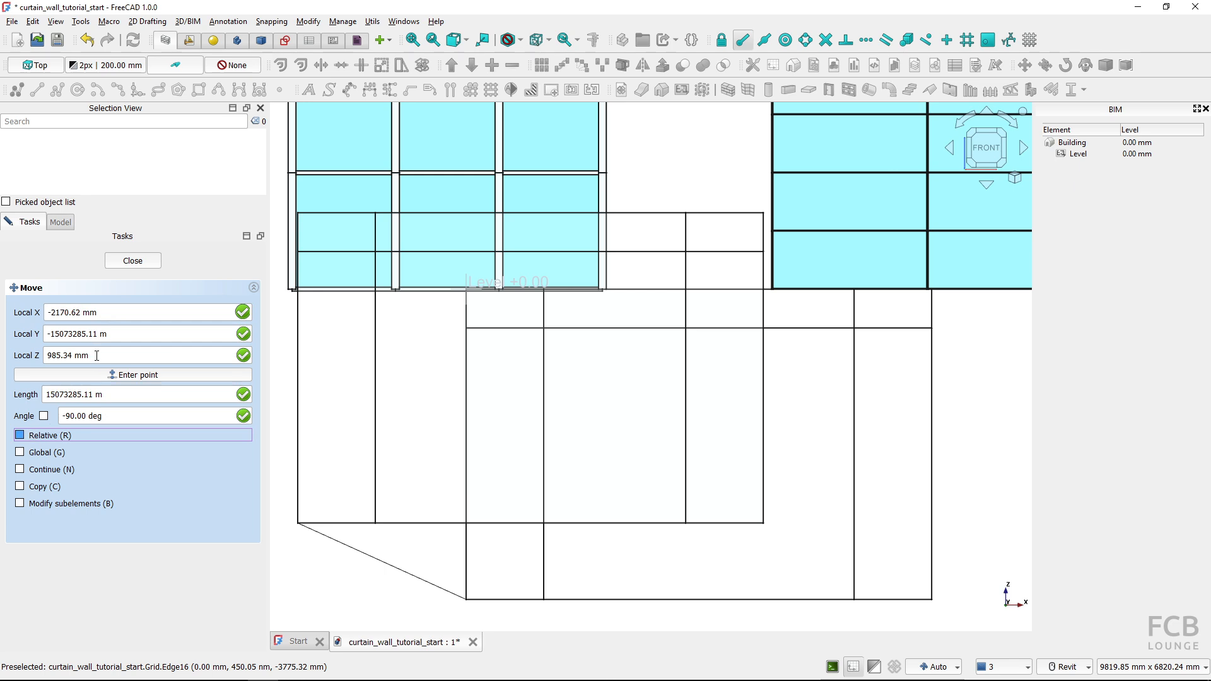
key("z")
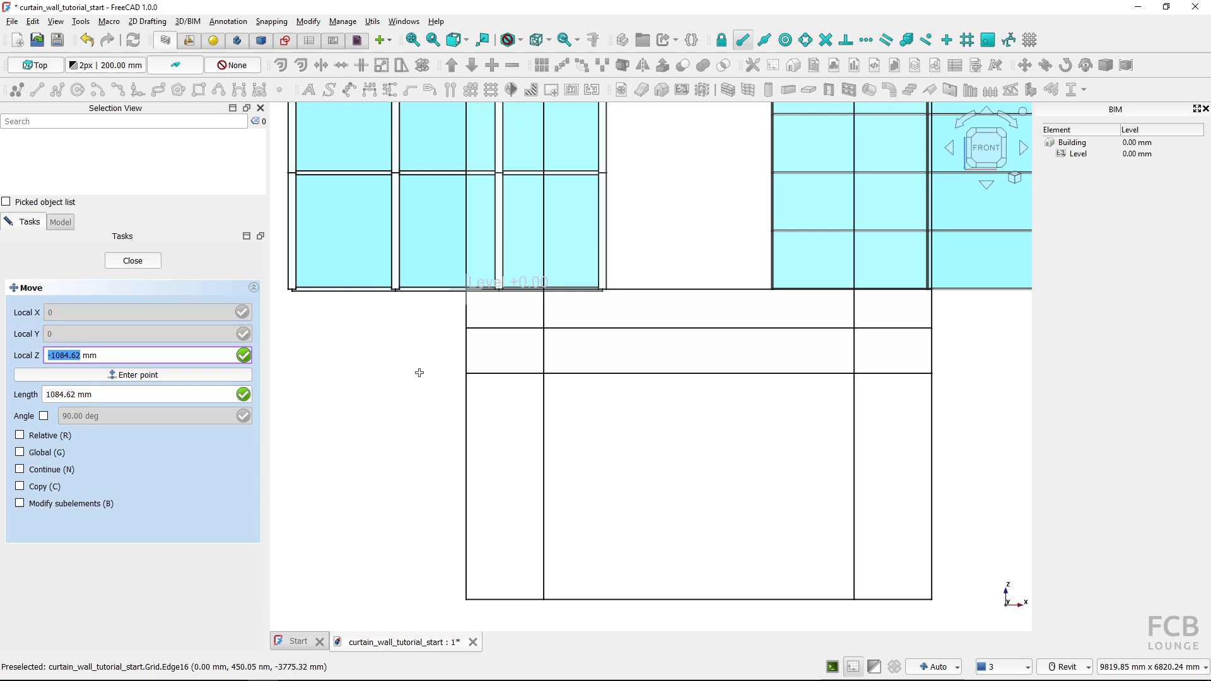
type("0")
key("Return")
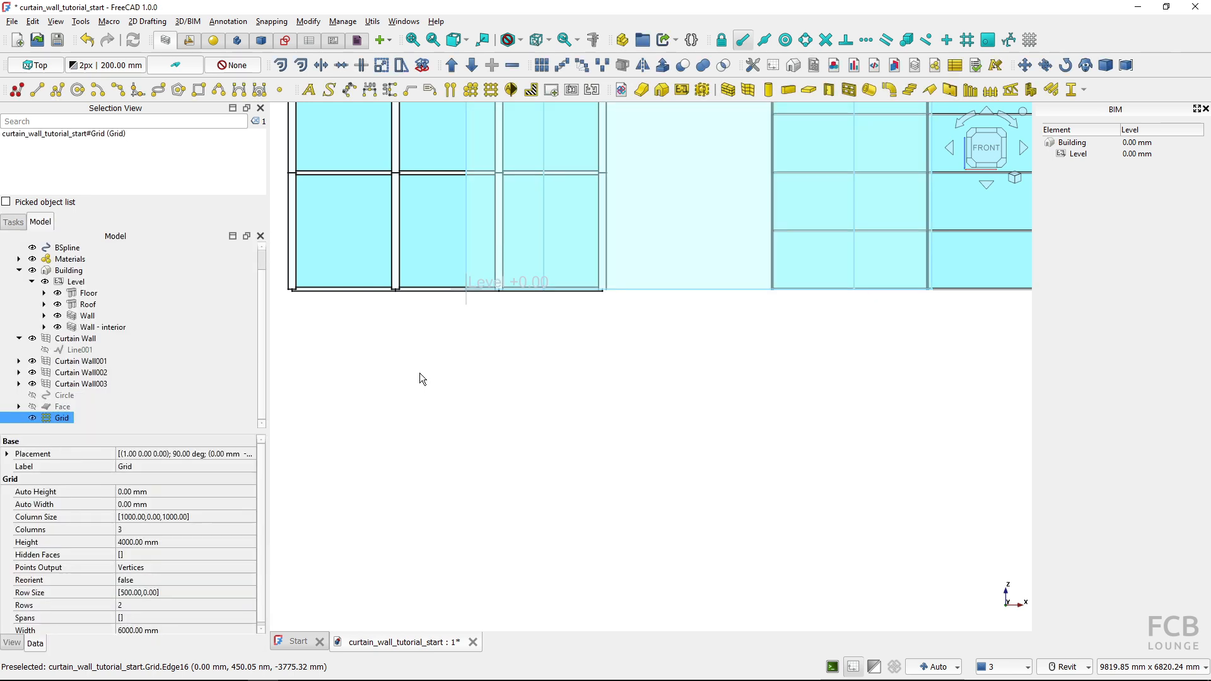
Create a curtain wall from the upright Grid object
scroll(445, 324, "down", 5)
middle_click_drag(497, 333, 425, 424, "shift")
scroll(444, 385, "up", 5)
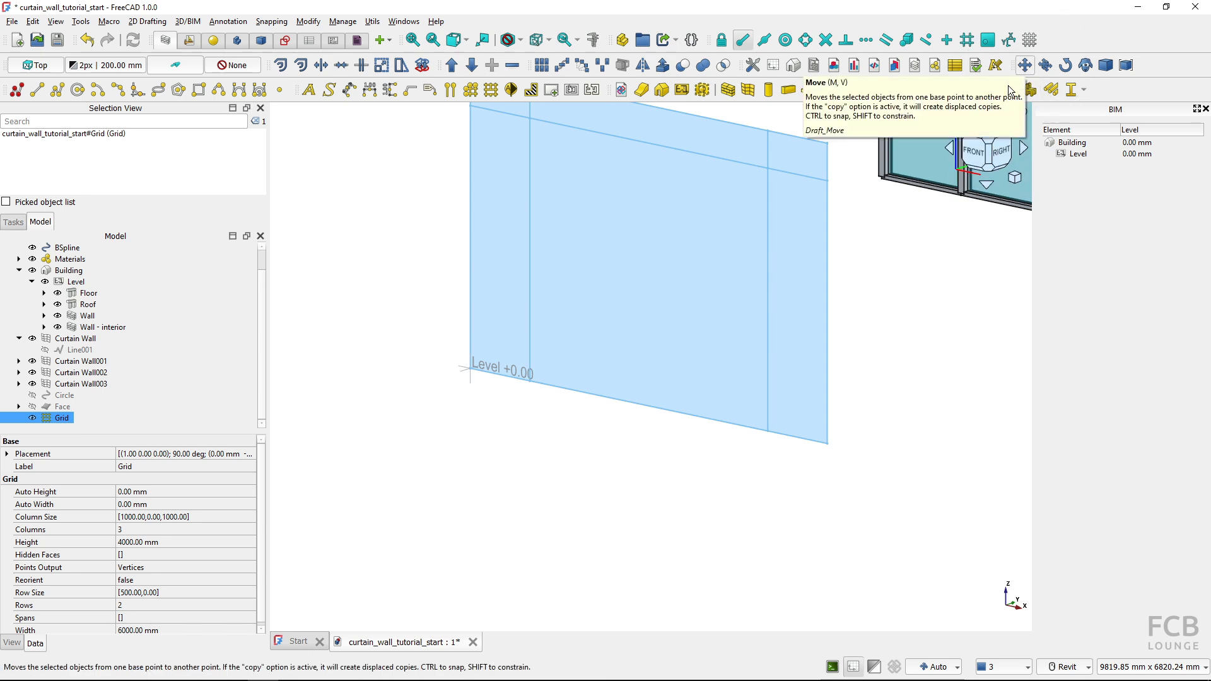
left_click(377, 371)
middle_click_drag(387, 357, 400, 459)
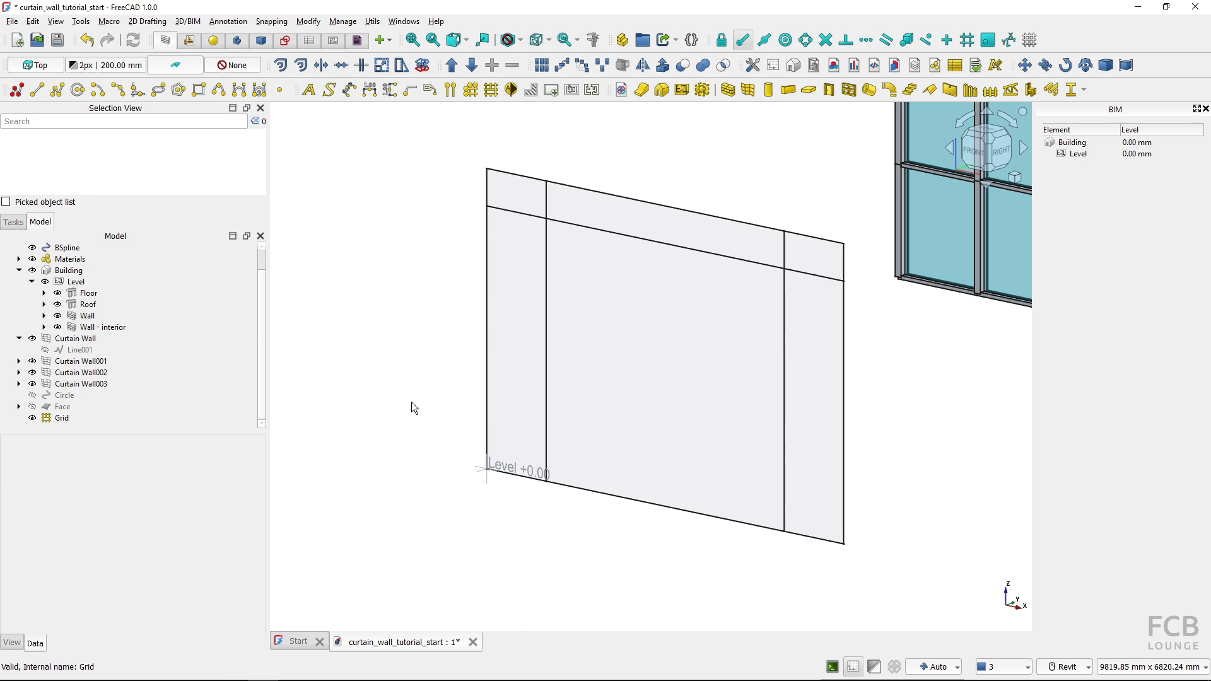
middle_click_drag(418, 405, 584, 517, "shift")
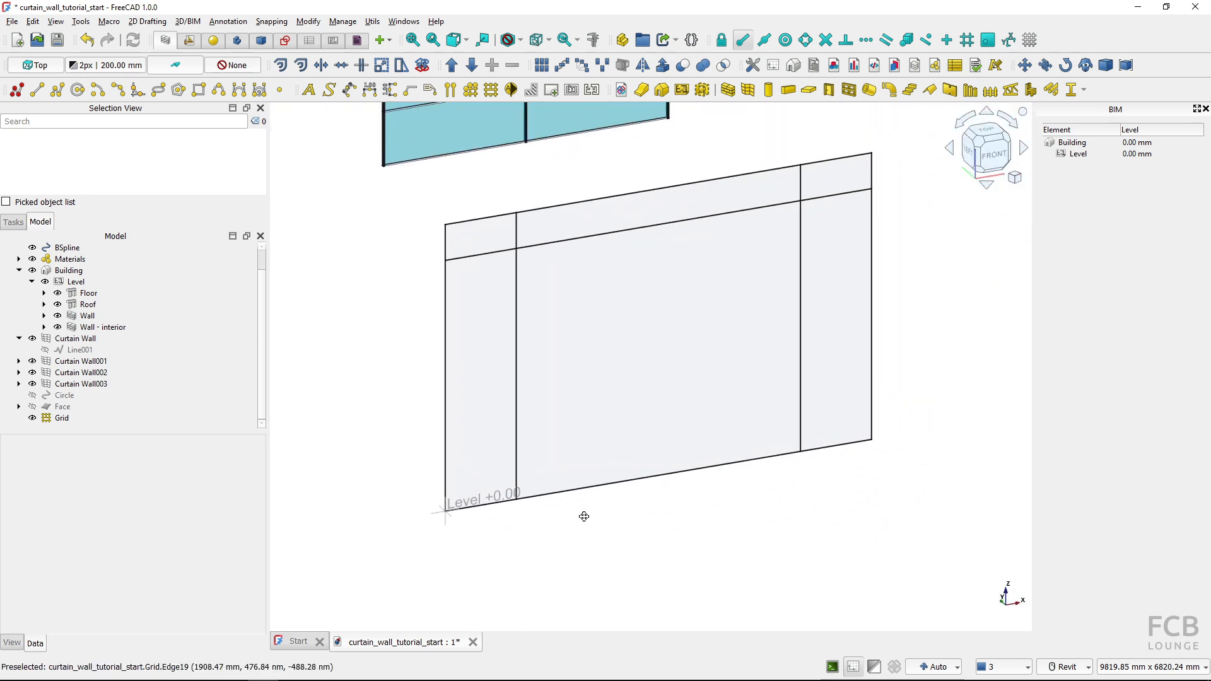
scroll(584, 516, "down", 2)
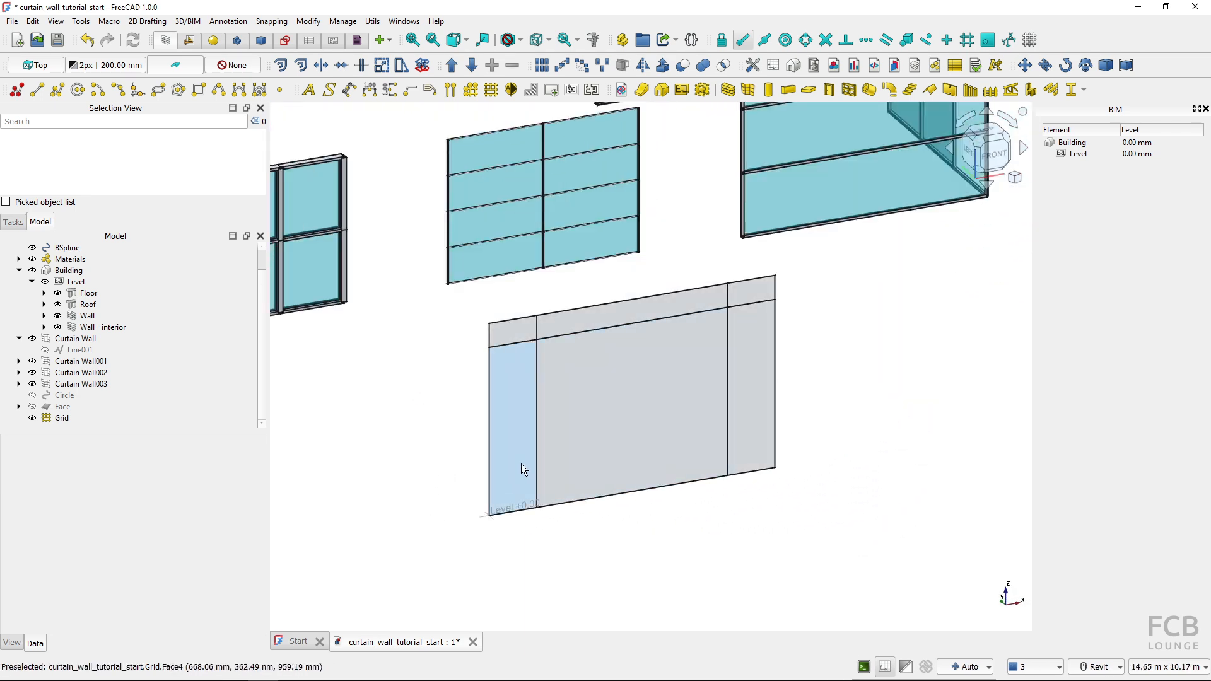
left_click(63, 418)
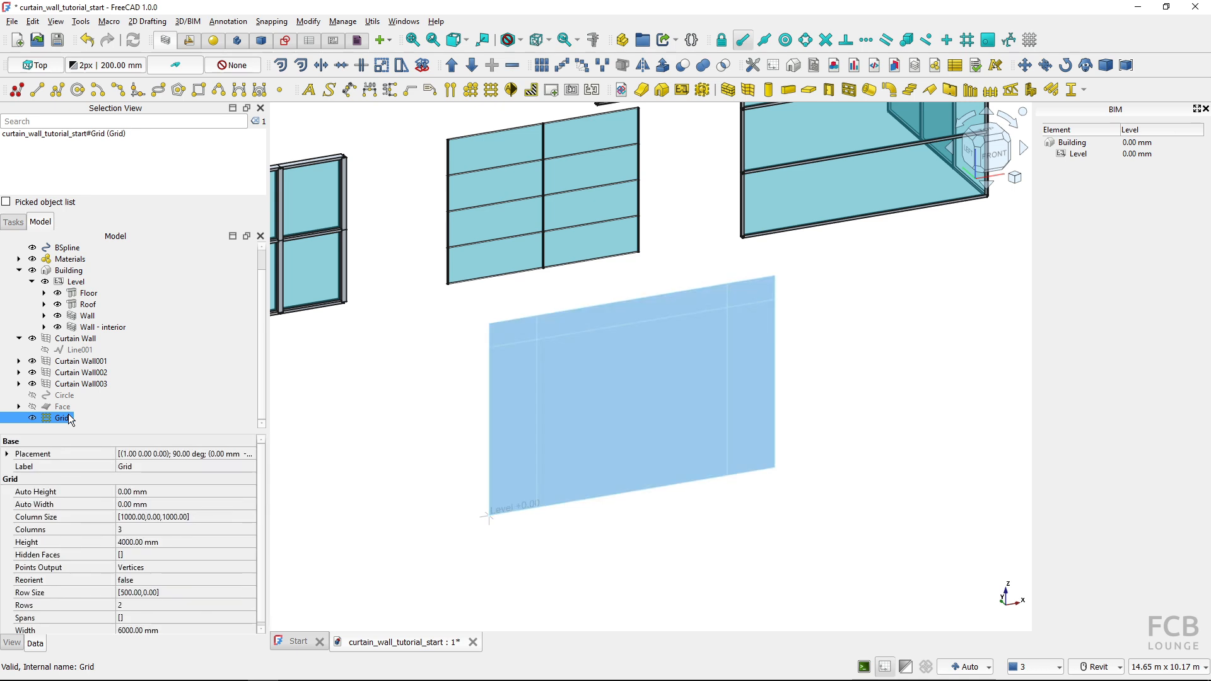
left_click(748, 94)
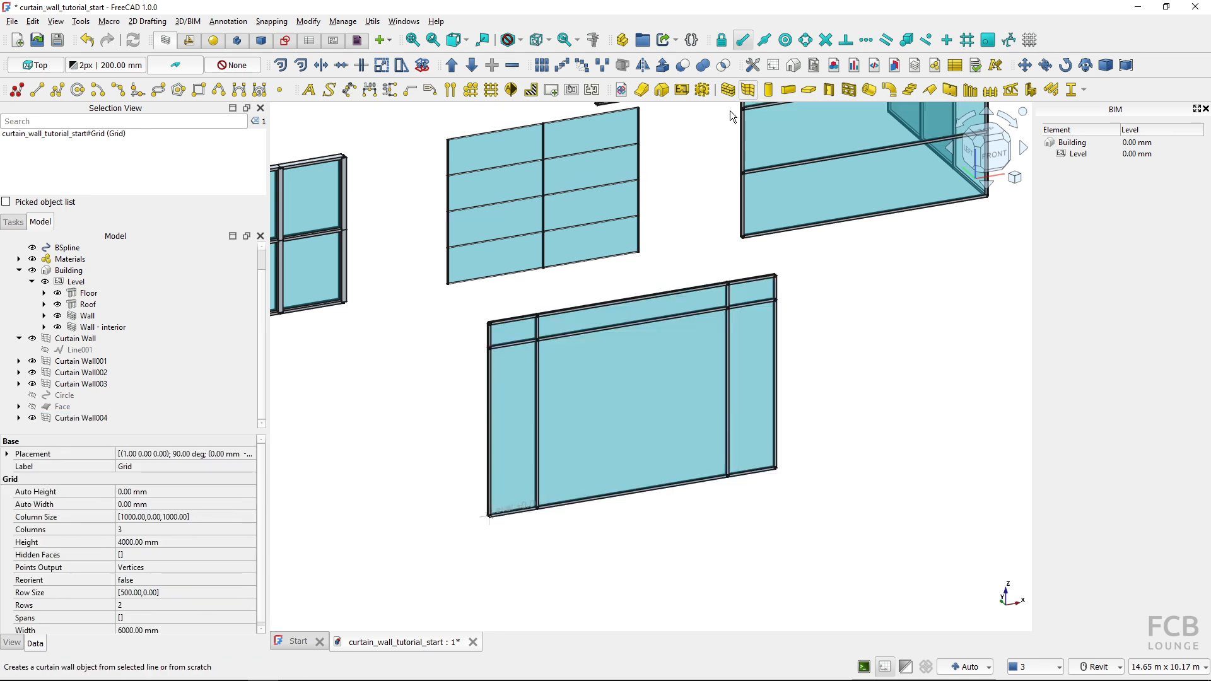
Edit the Grid nested under the new curtain wall, setting its first row's height to 1000 mm and applying the change
left_click(82, 418)
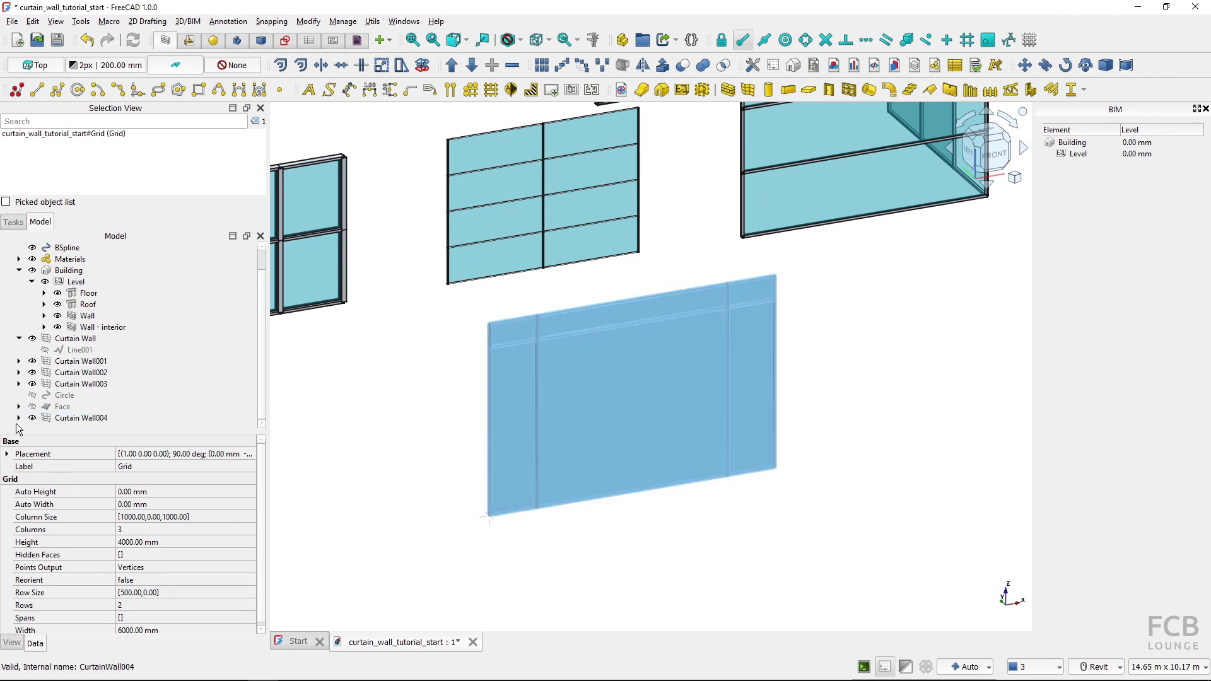
left_click(19, 418)
left_click(88, 419)
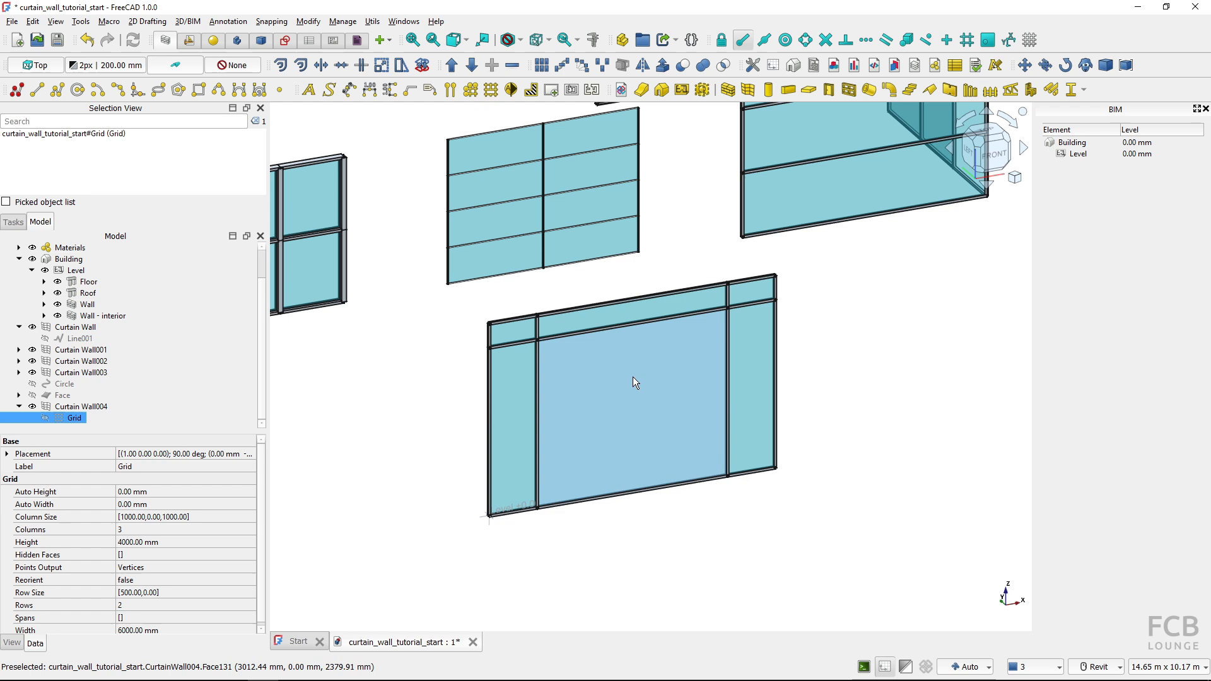
double_click(74, 418)
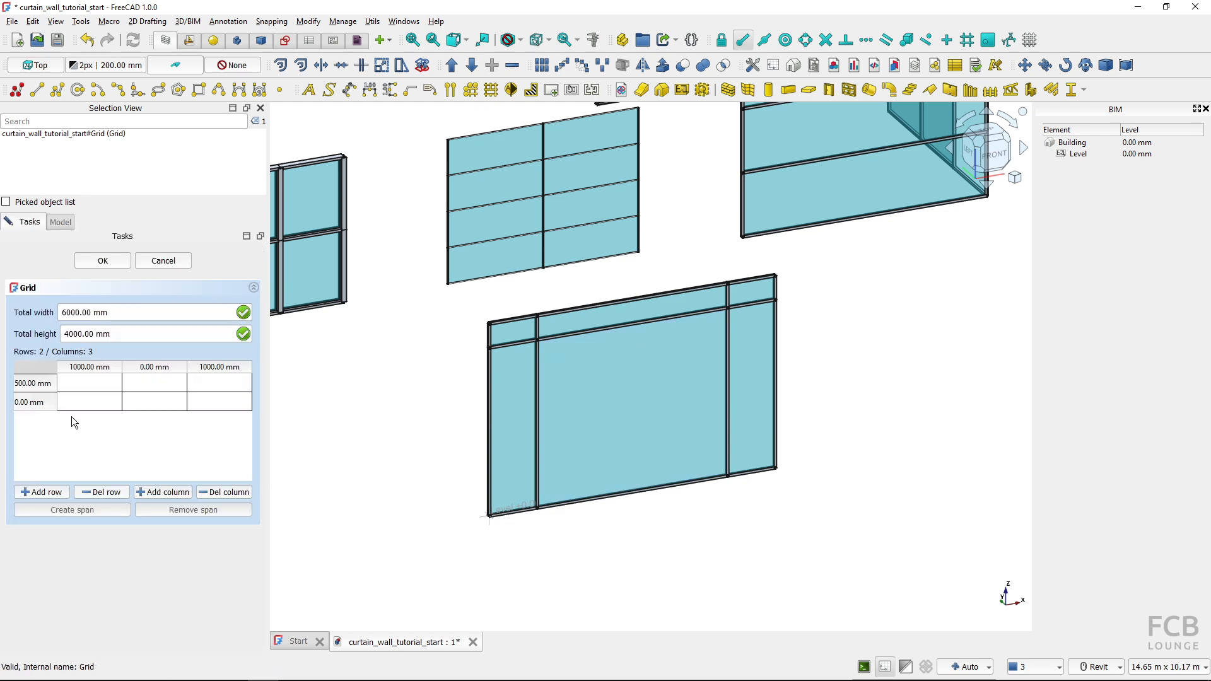
double_click(44, 384)
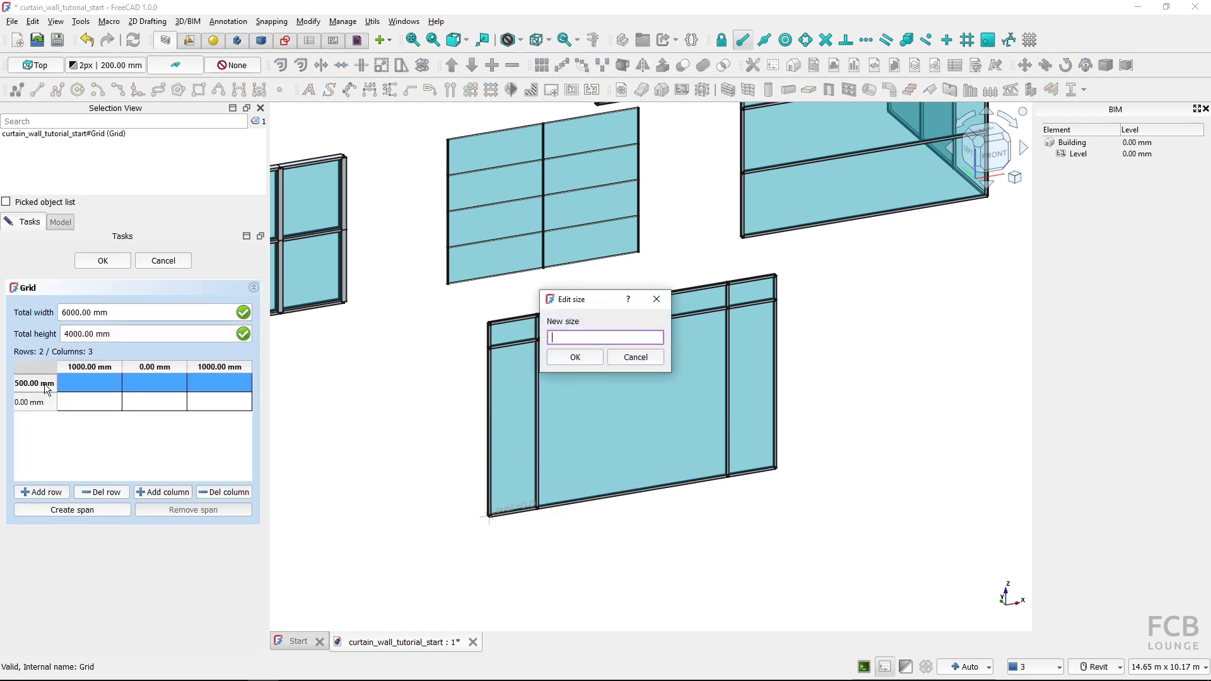
type("1000")
left_click(575, 357)
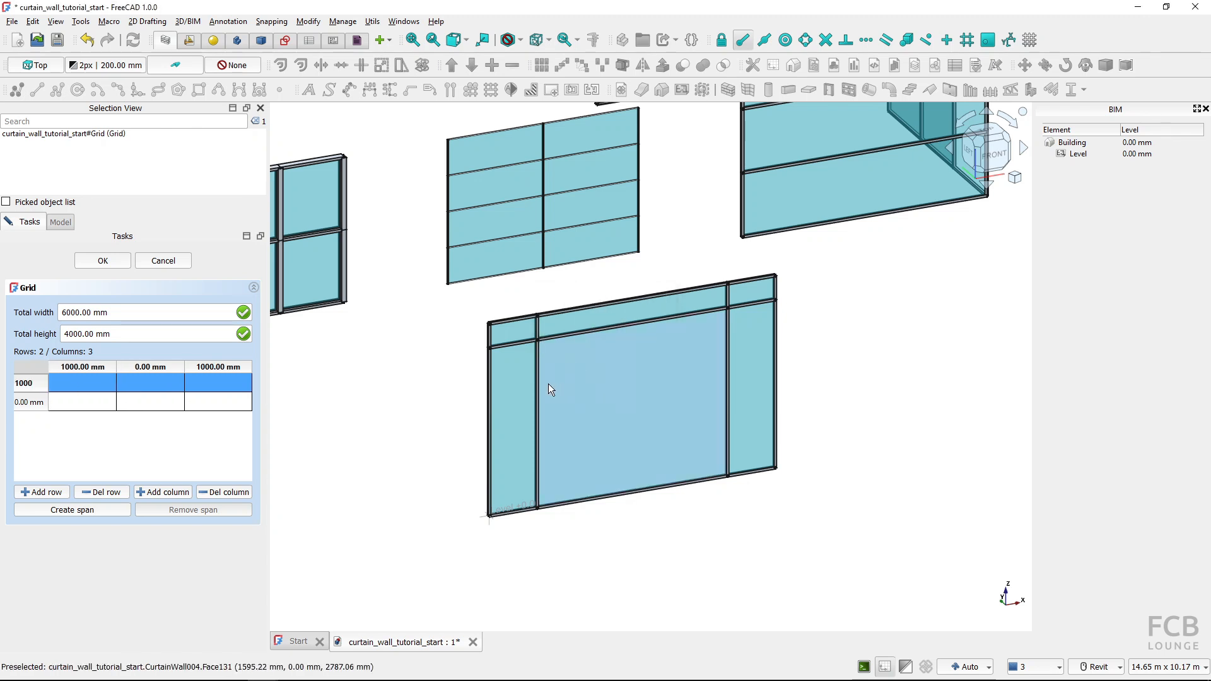
left_click(103, 261)
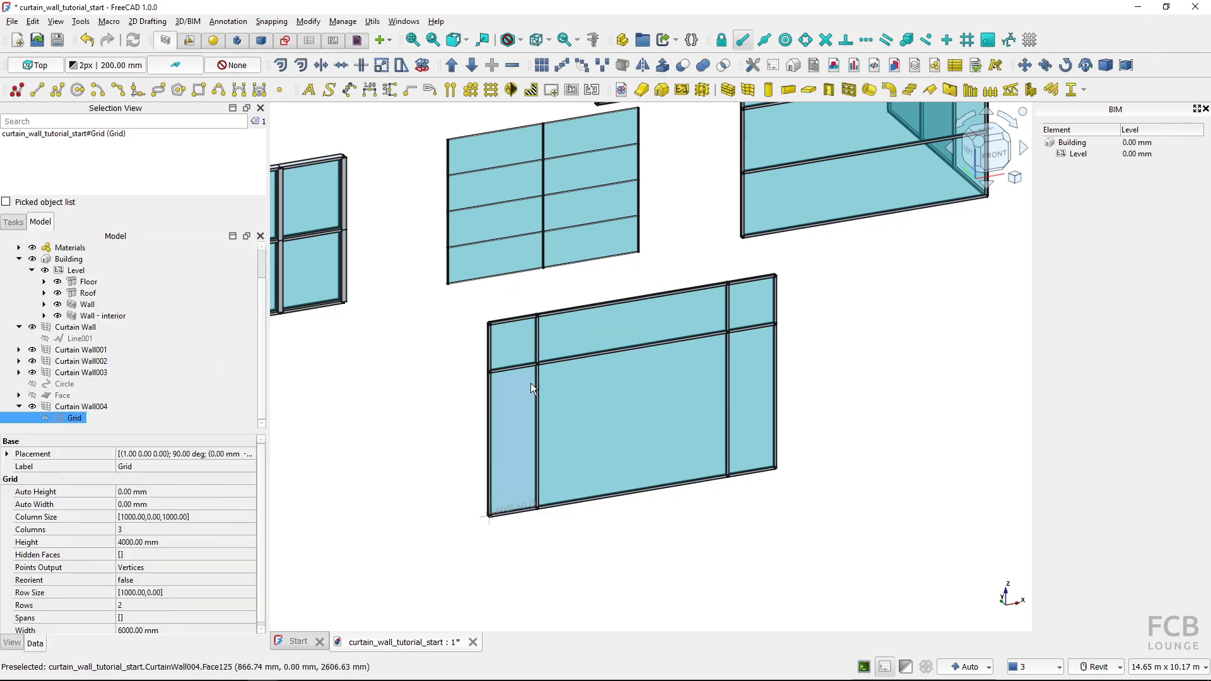
Add a row at the start of the curtain wall's Grid, set its height to 1000 mm and apply the change
double_click(73, 418)
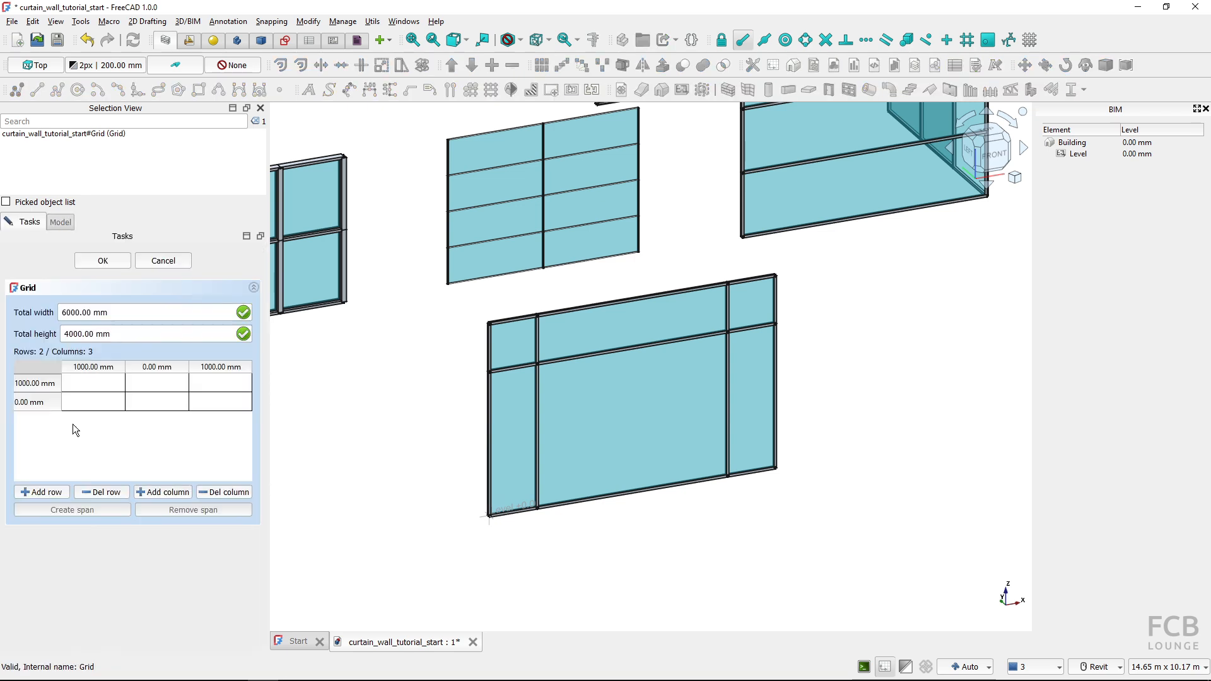
left_click(48, 493)
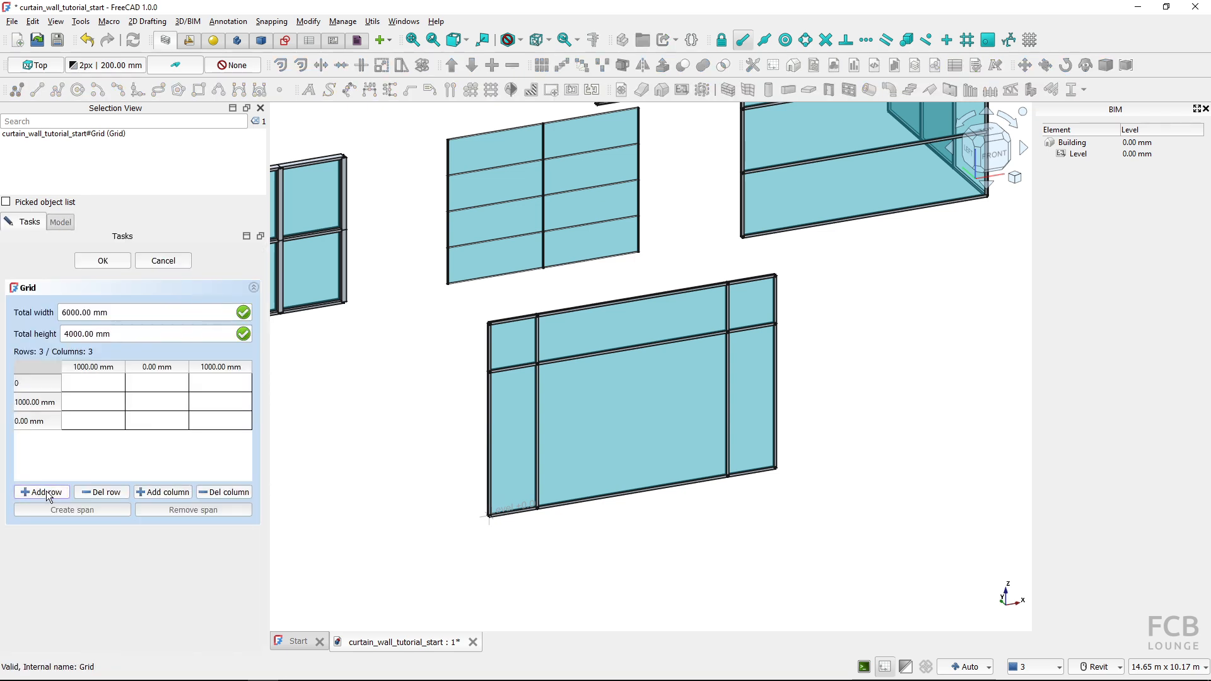
left_click(36, 384)
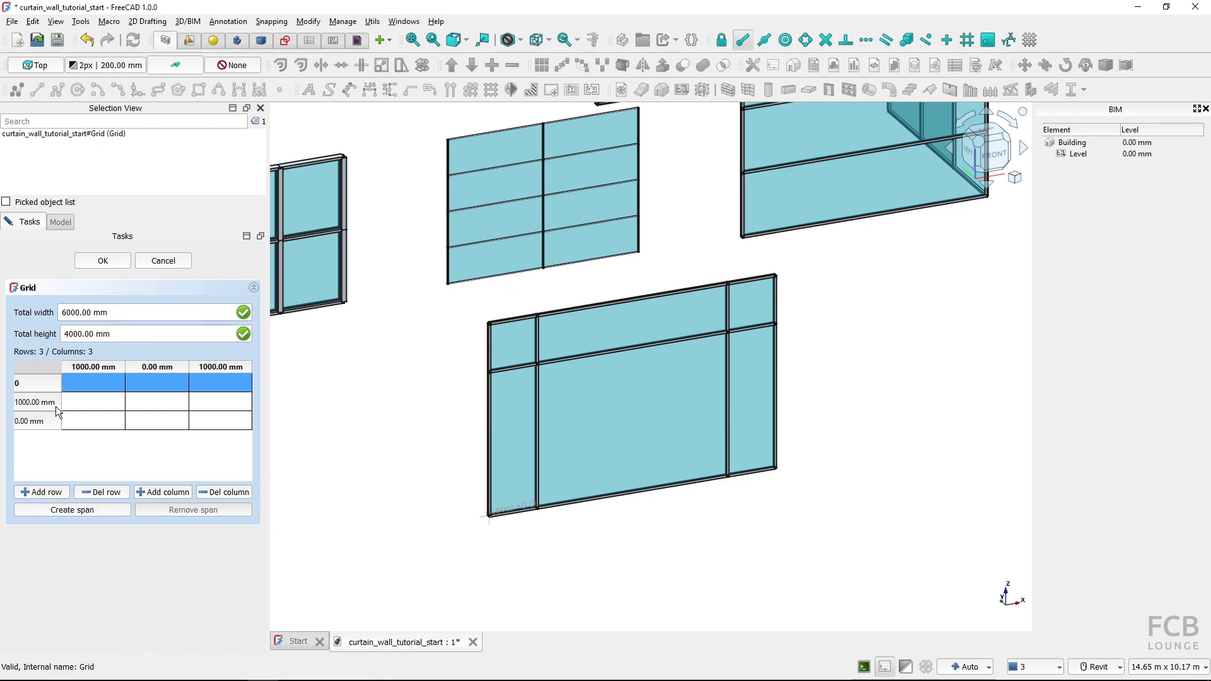
double_click(48, 384)
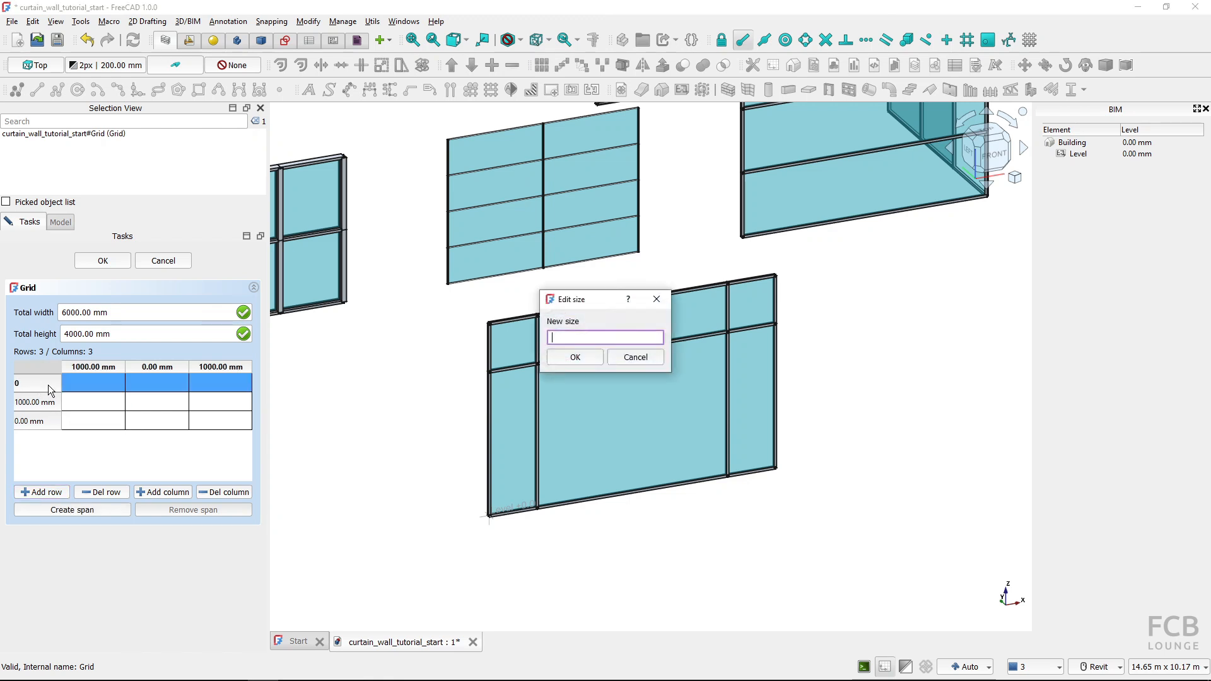
type("1000")
left_click(564, 362)
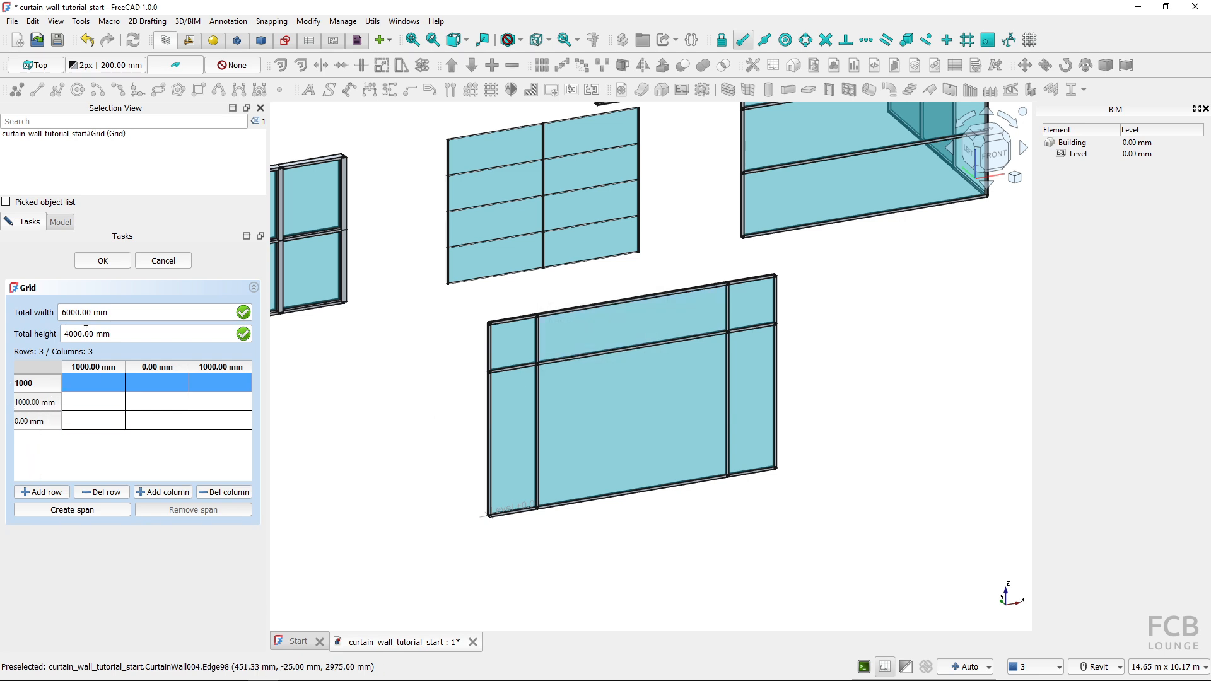
left_click(99, 261)
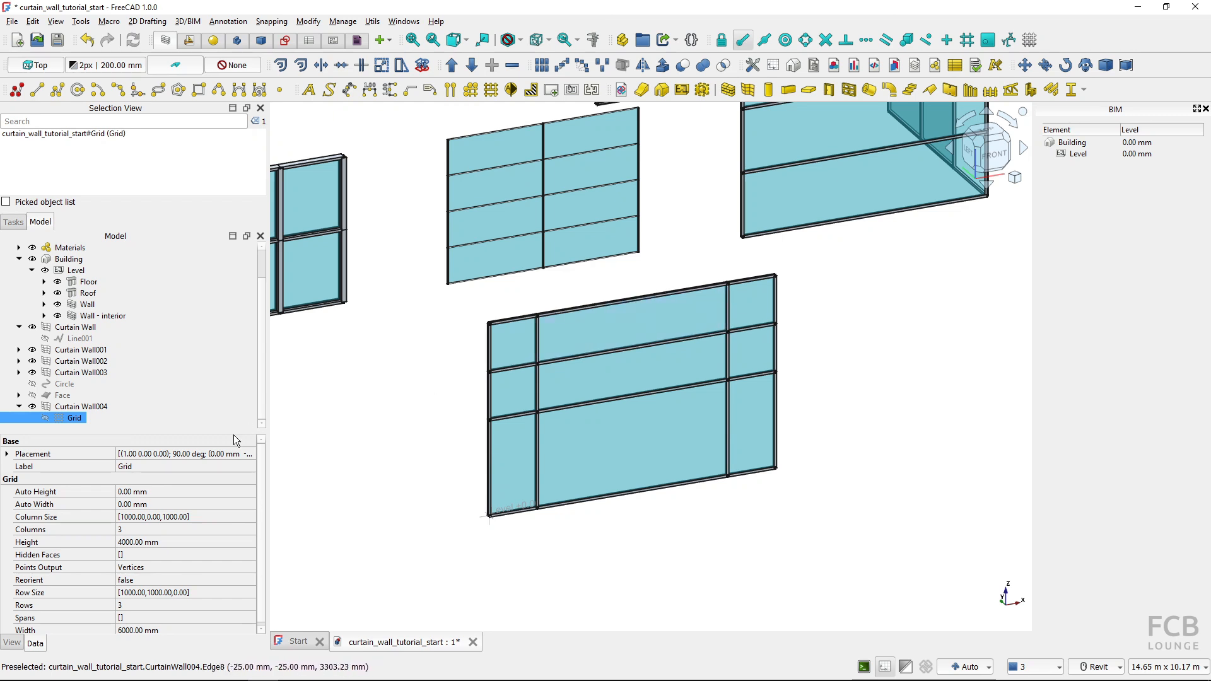
Merge the three cells of the Grid's first row into one span and apply the change
double_click(70, 418)
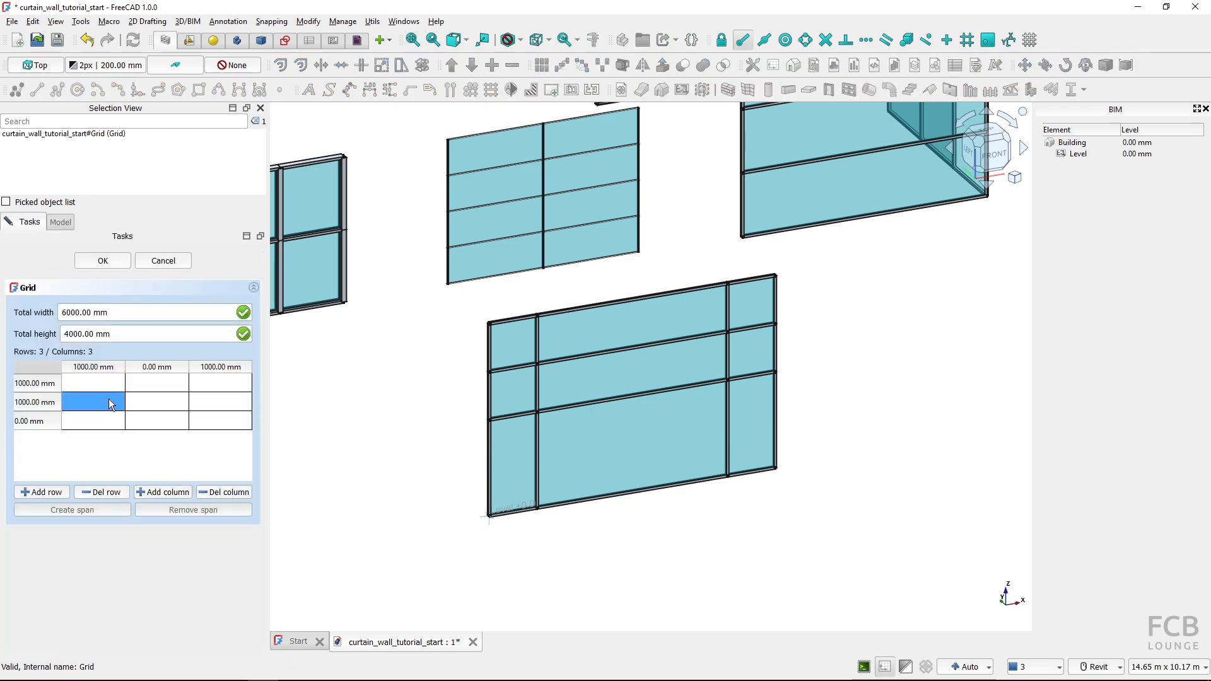
left_click(101, 384)
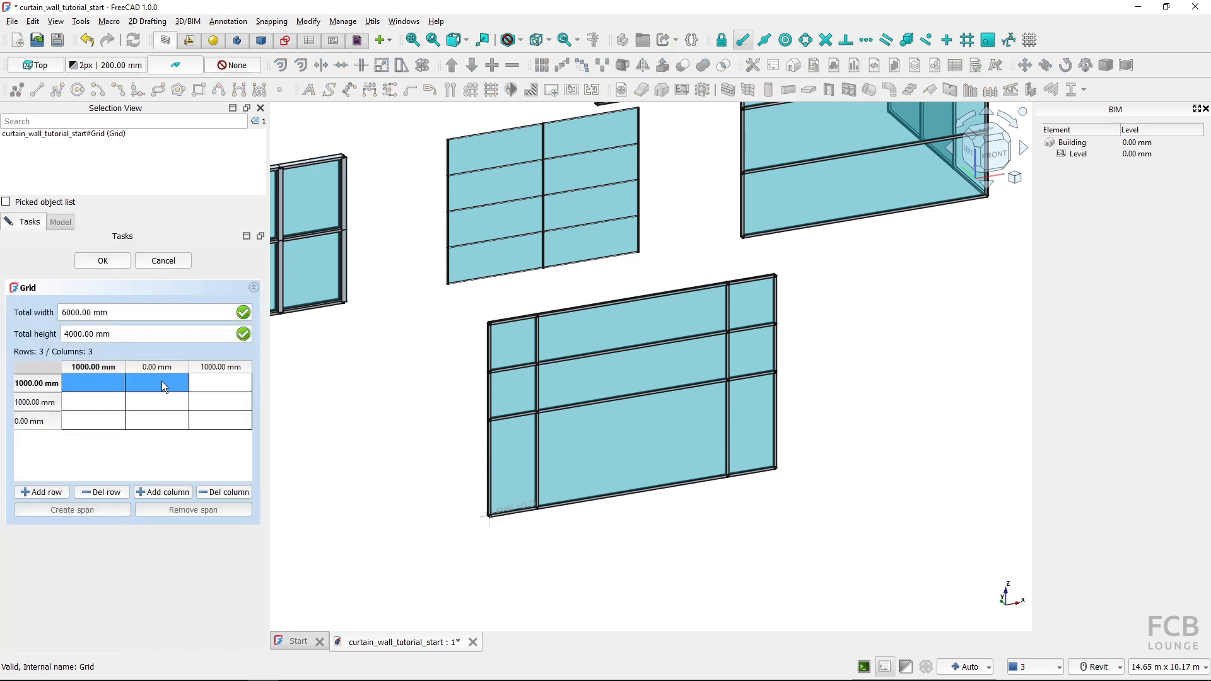
left_click_drag(161, 381, 214, 380)
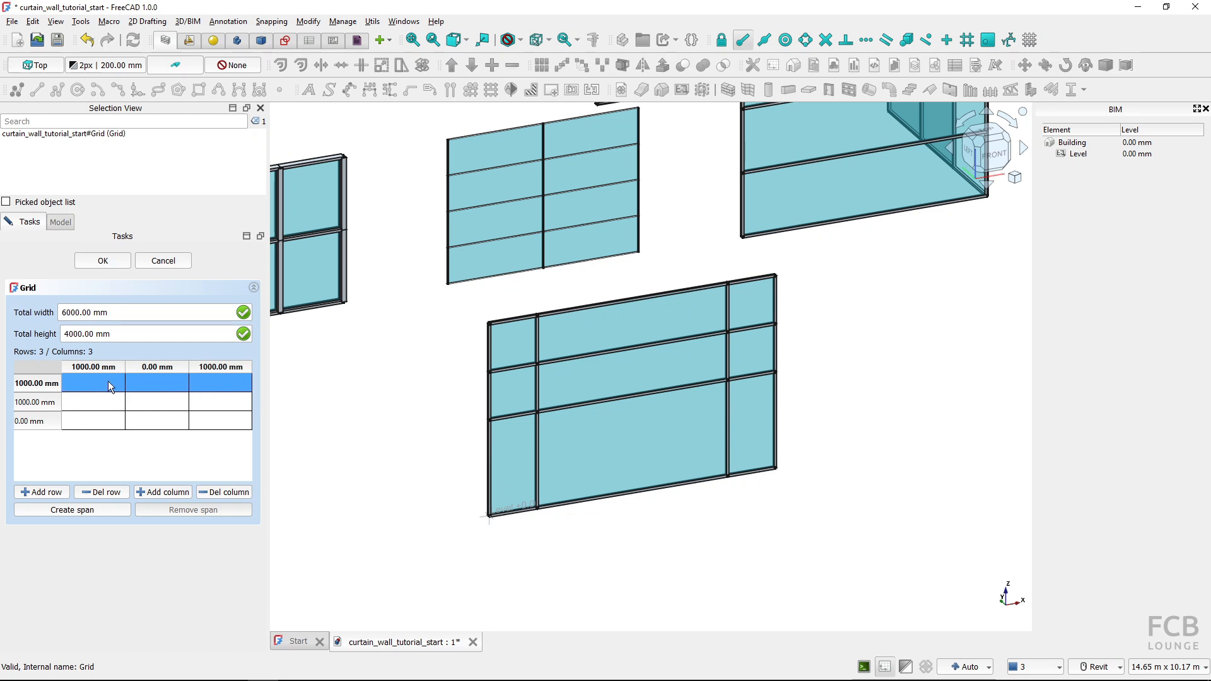
left_click(82, 511)
left_click(109, 263)
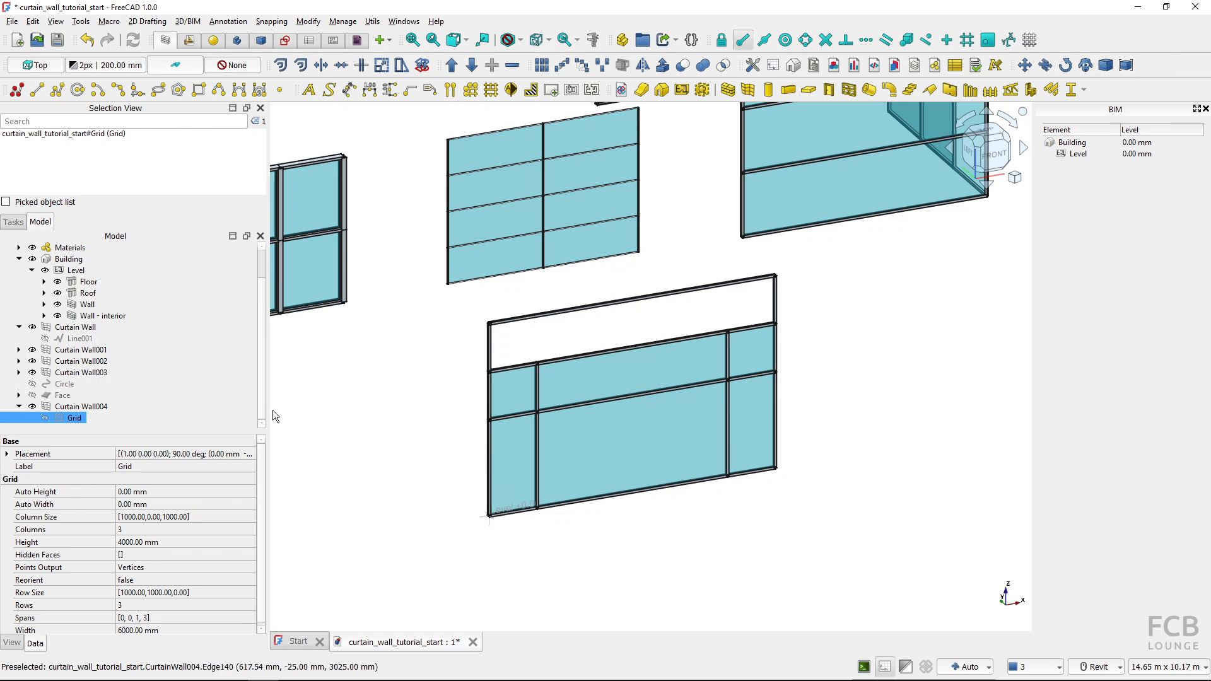
Remove the span across the first row of the Grid under Curtain Wall004 and apply the change
double_click(74, 419)
left_click(74, 382)
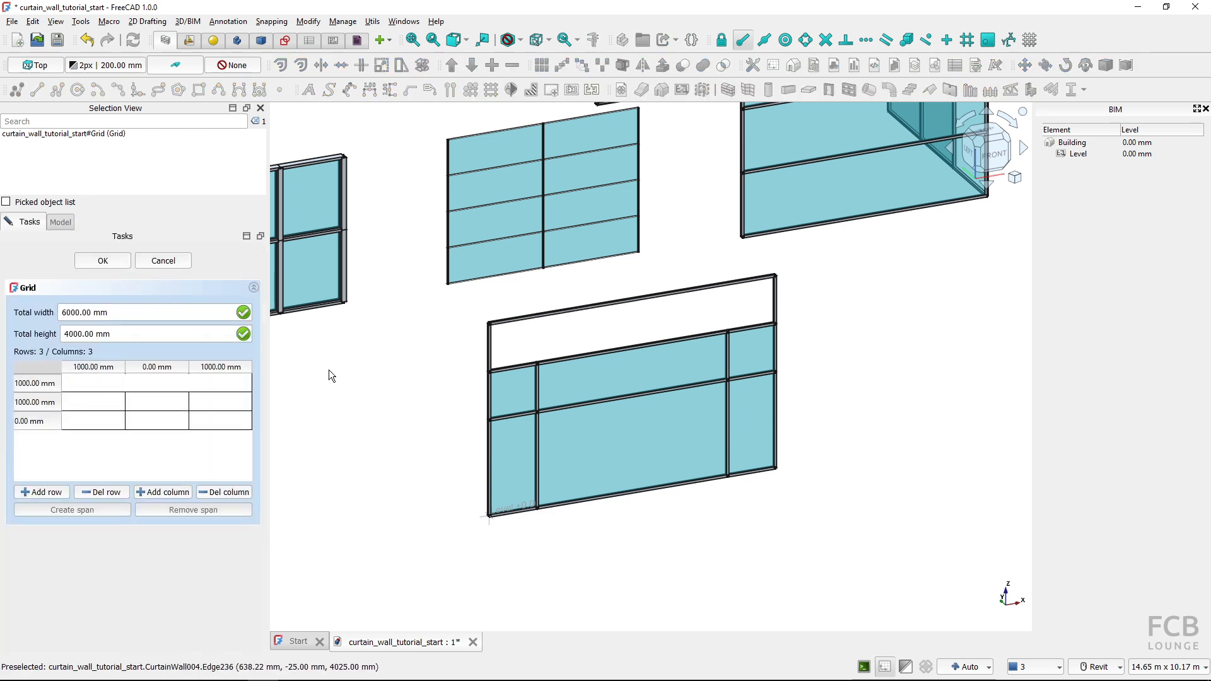
left_click(154, 384)
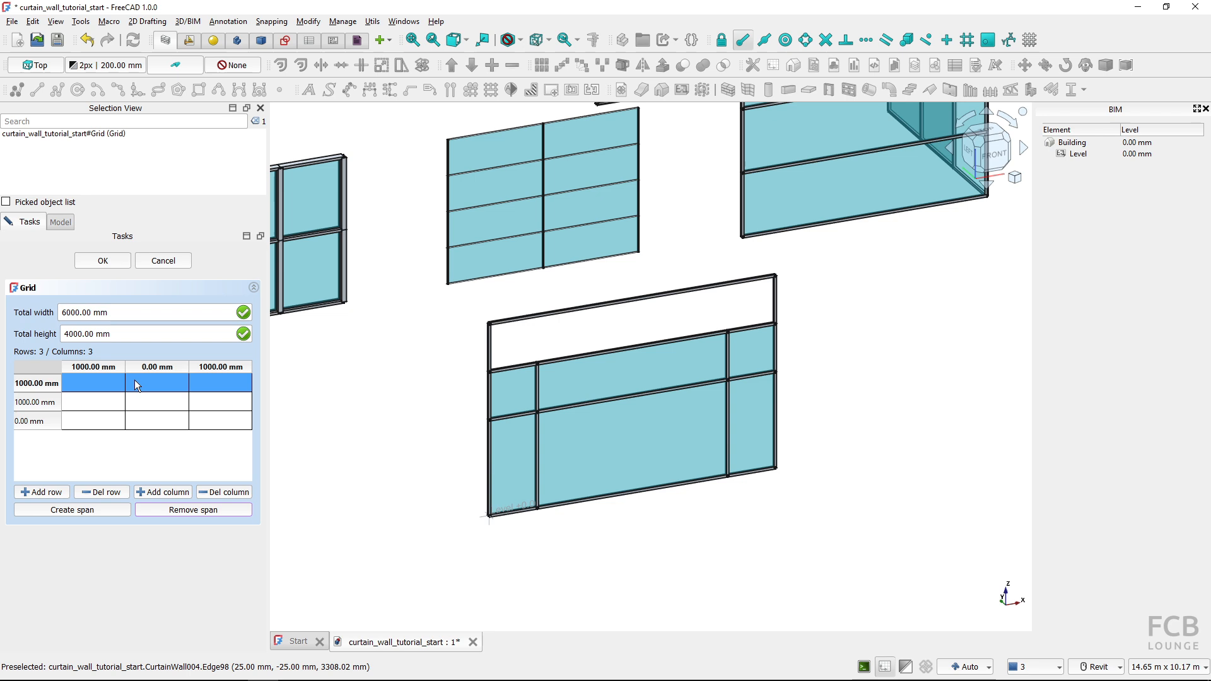
left_click(89, 262)
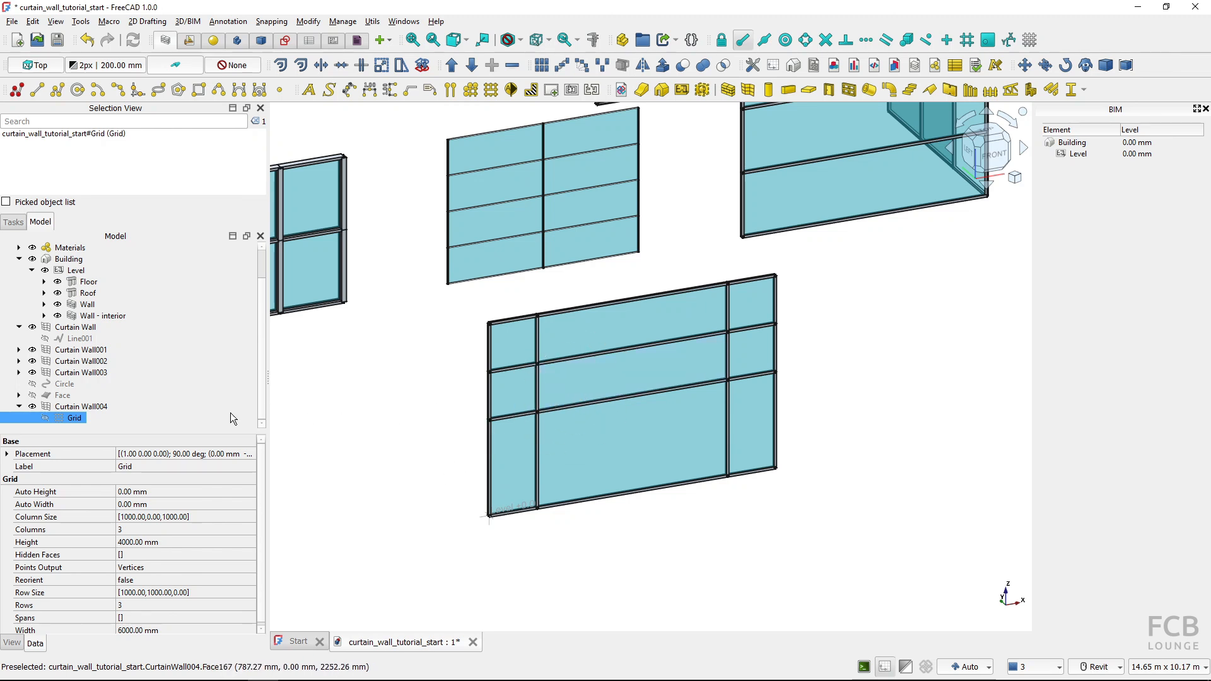
left_click(82, 419)
Set the height of Curtain Wall001 to 6000 mm
middle_click_drag(354, 416, 555, 384)
left_click(524, 334)
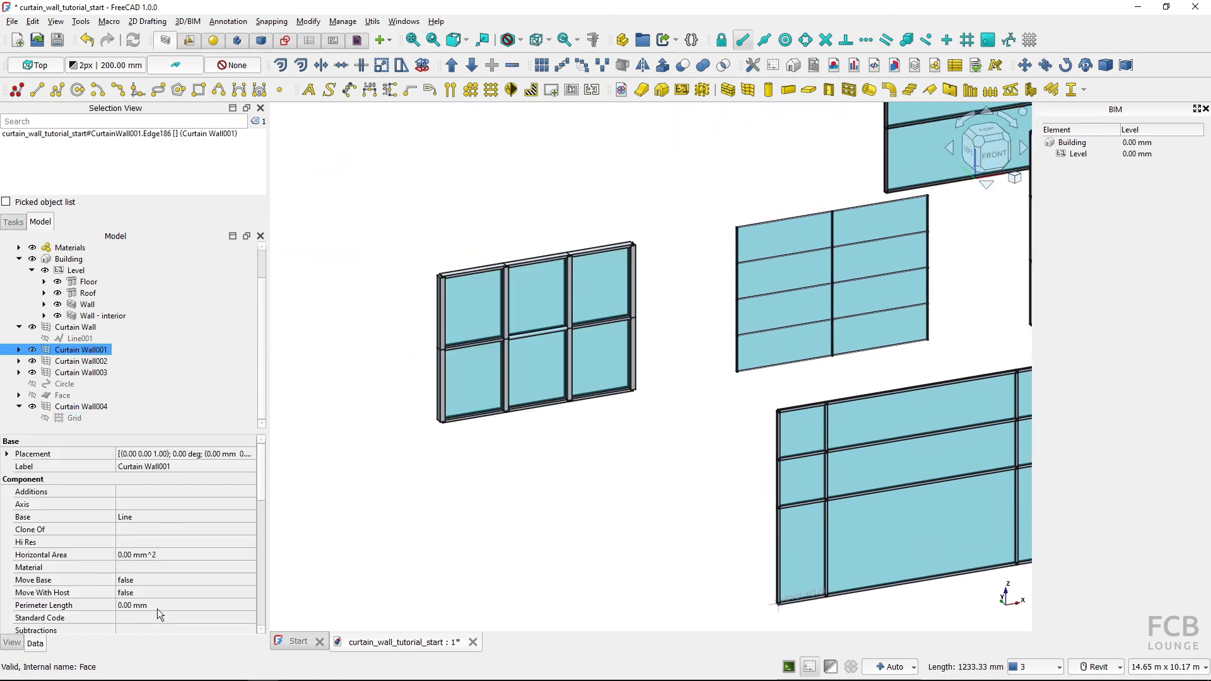
scroll(169, 555, "down", 8)
scroll(169, 556, "down", 2)
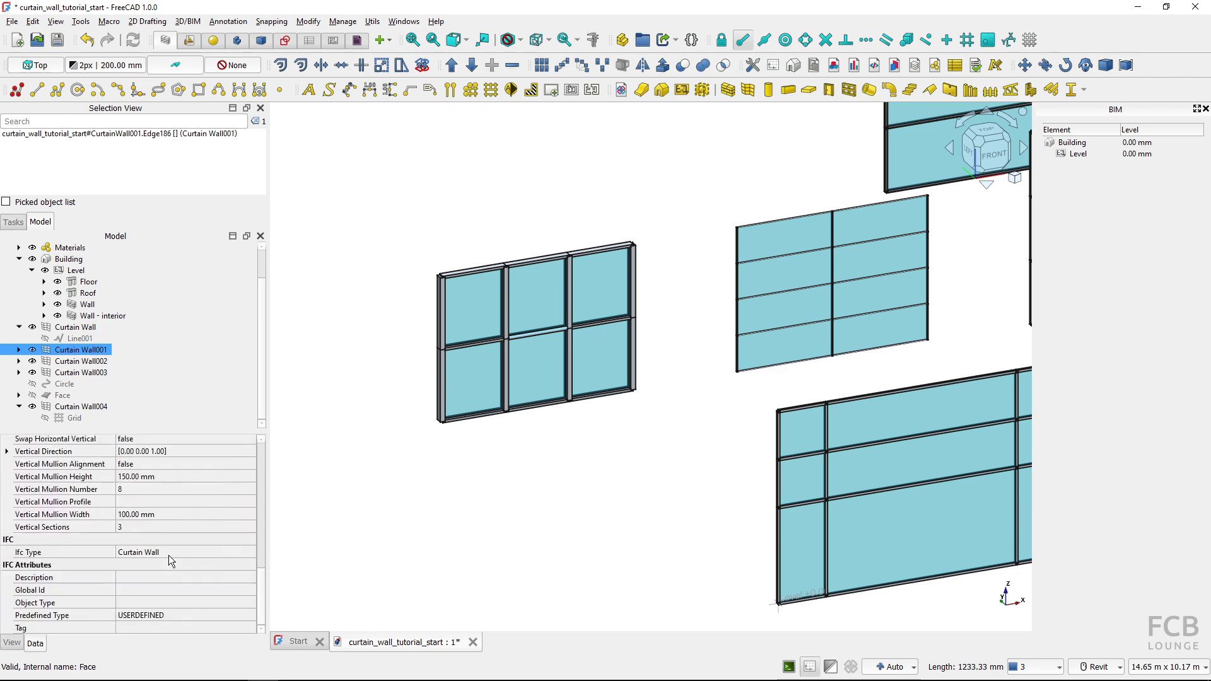
scroll(168, 555, "up", 2)
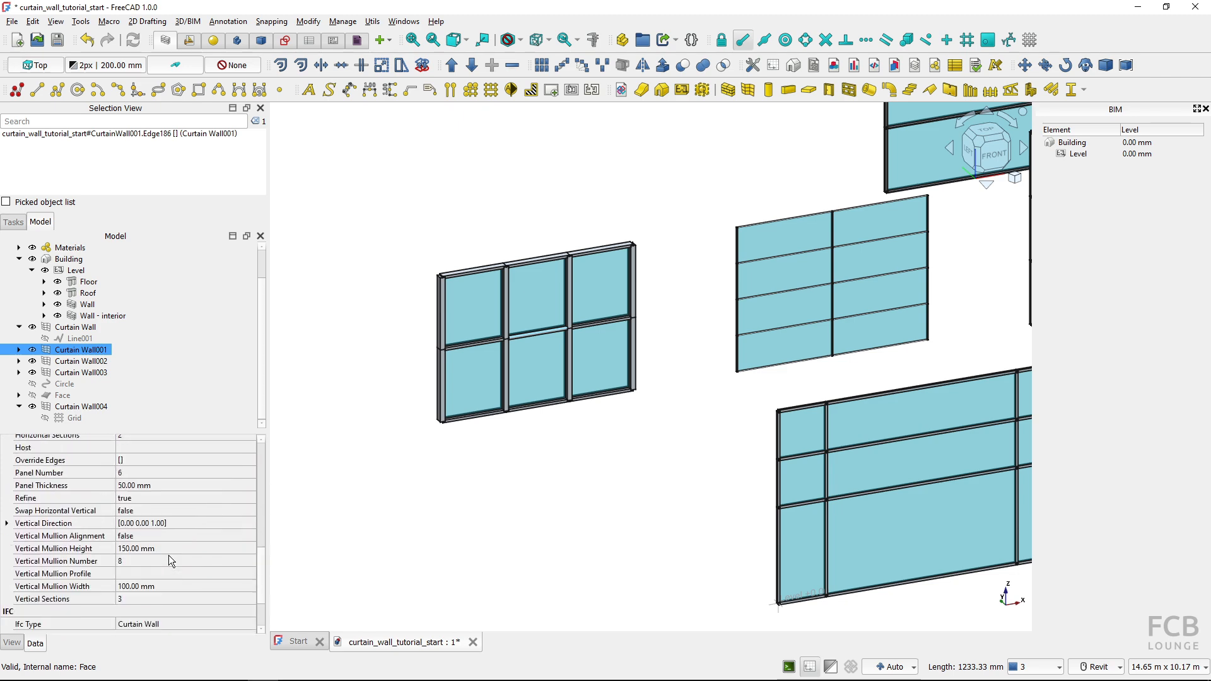
scroll(169, 554, "up", 4)
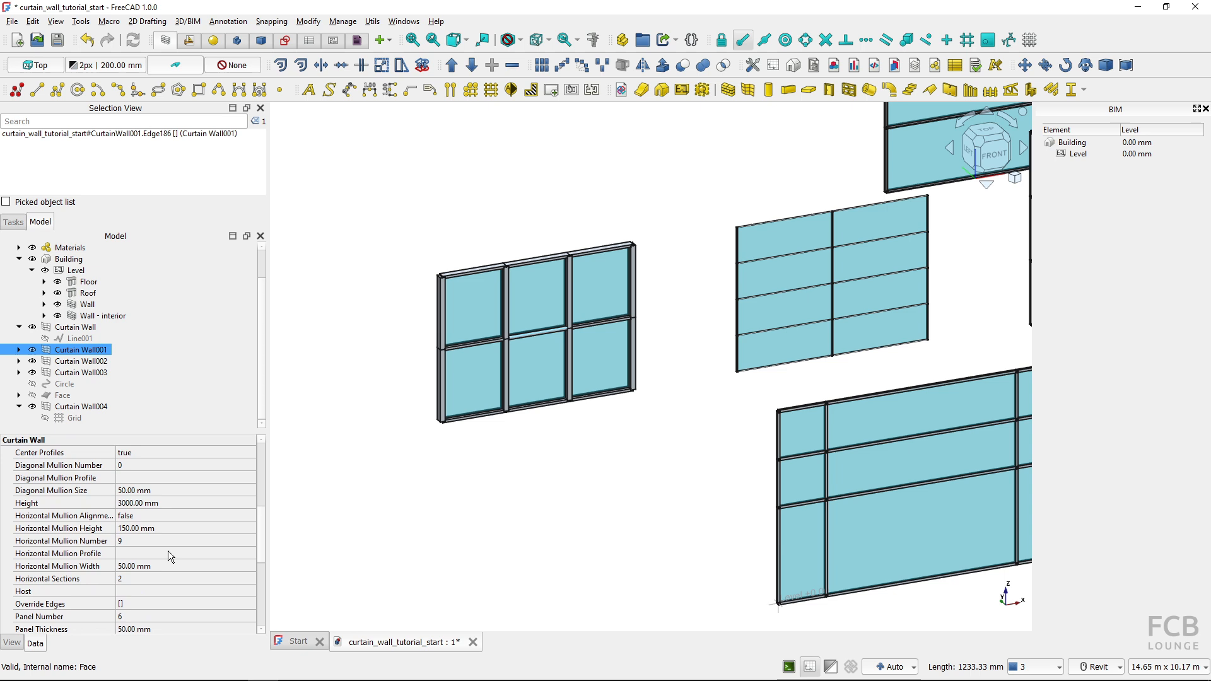
left_click(170, 503)
type("6000")
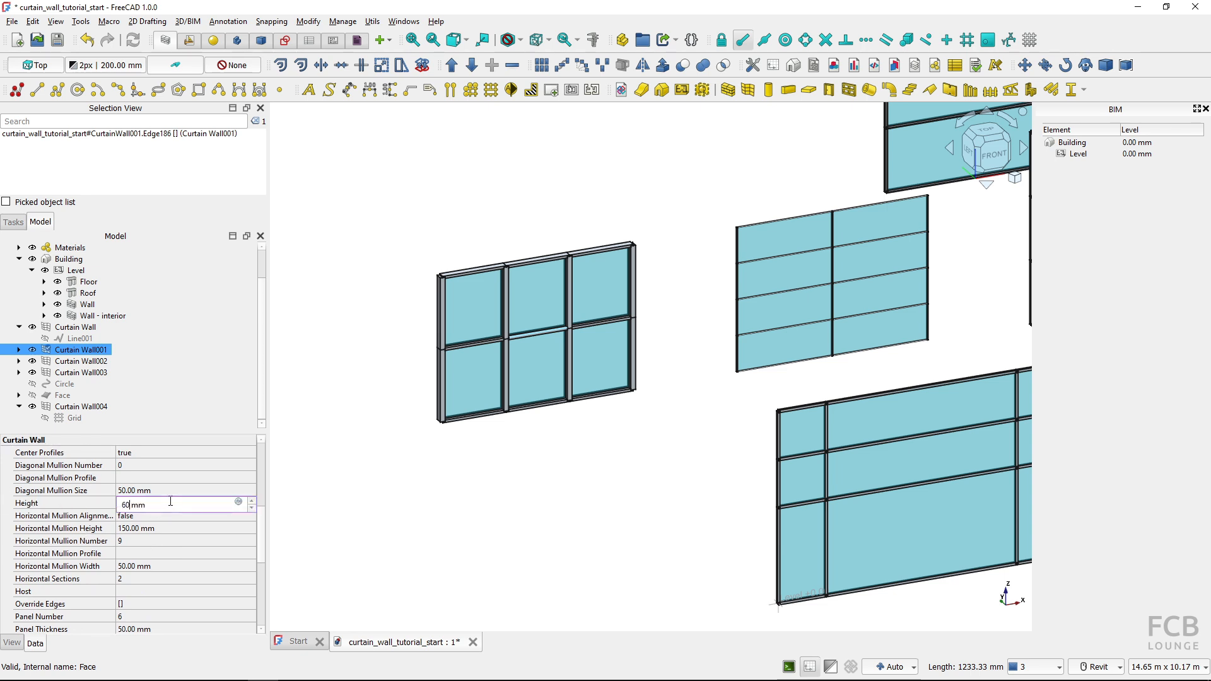
key("Return")
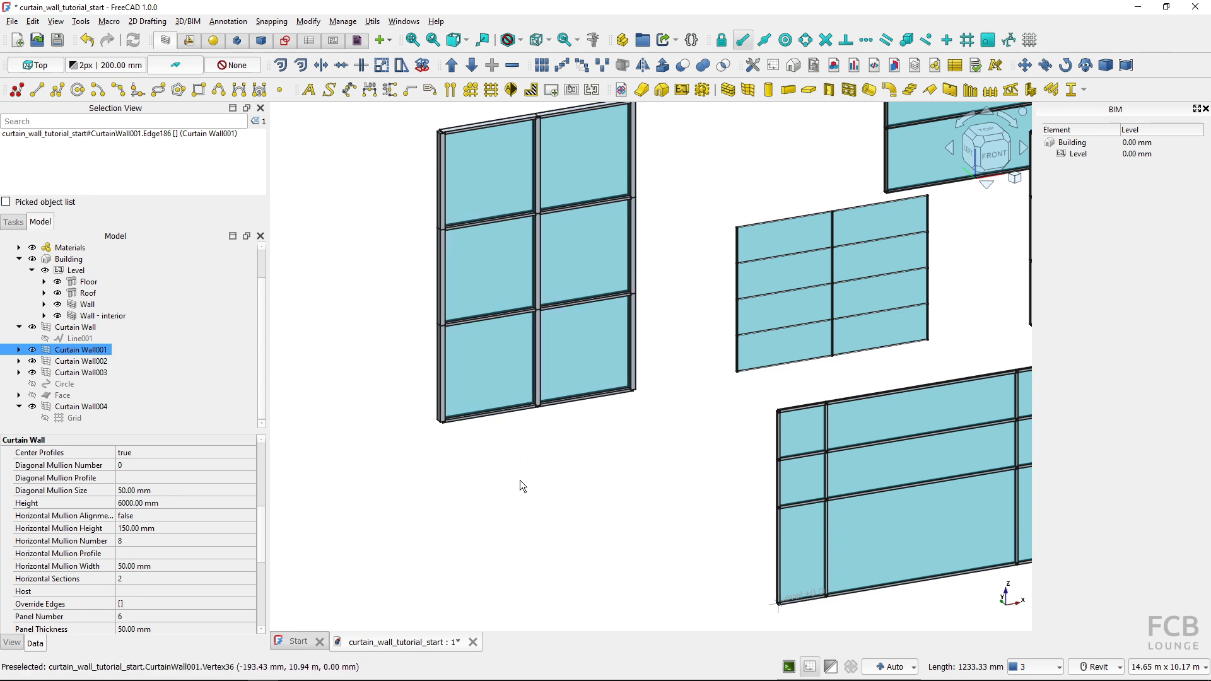
Examine the panels and mullions of the grid-based curtain wall and the existing materials in the Materials group
key("v")
key("f")
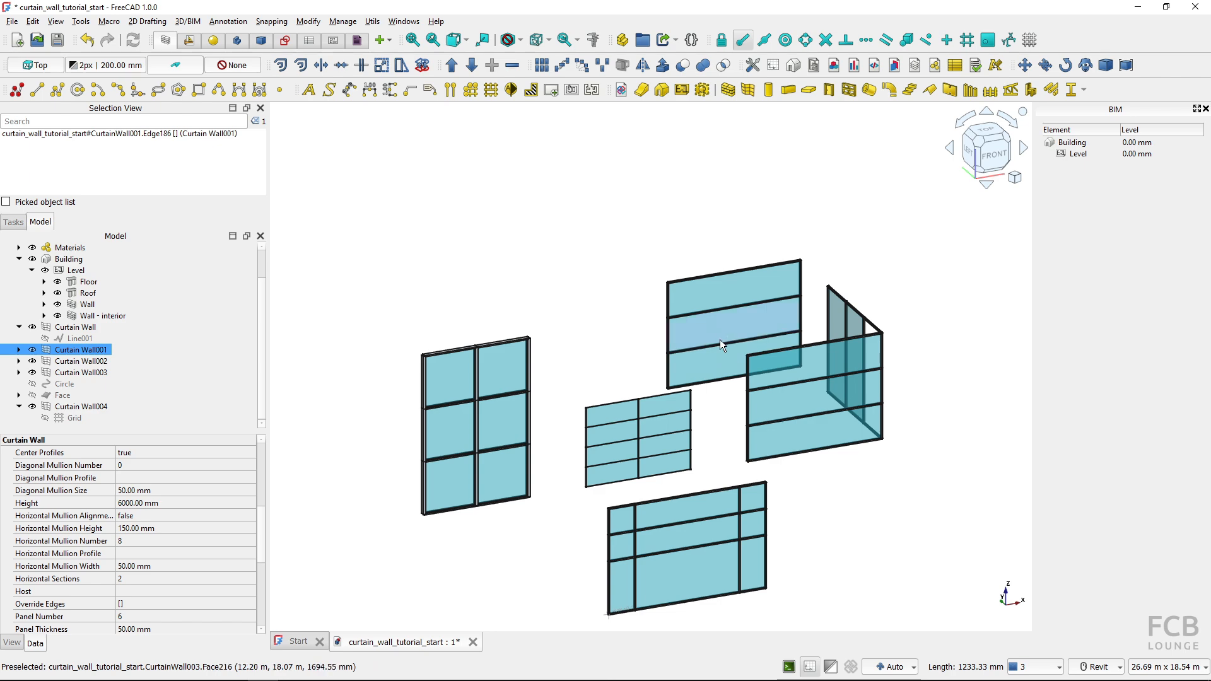
scroll(619, 570, "up", 8)
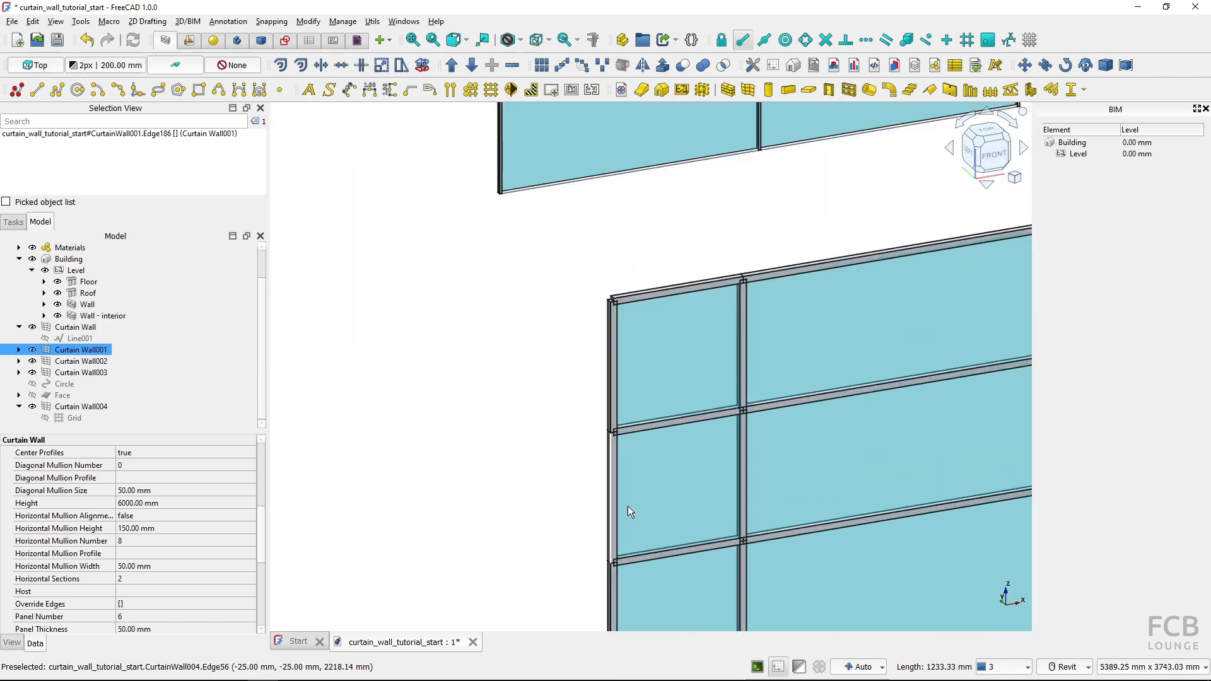
left_click(657, 368)
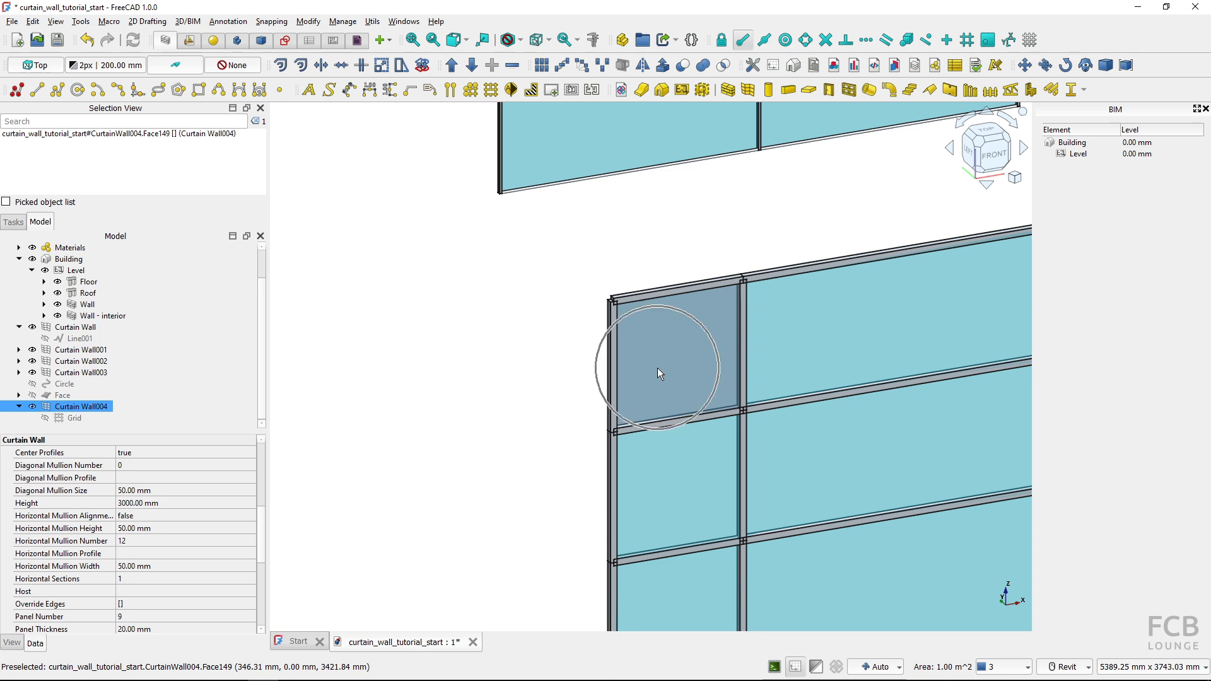
left_click(603, 363)
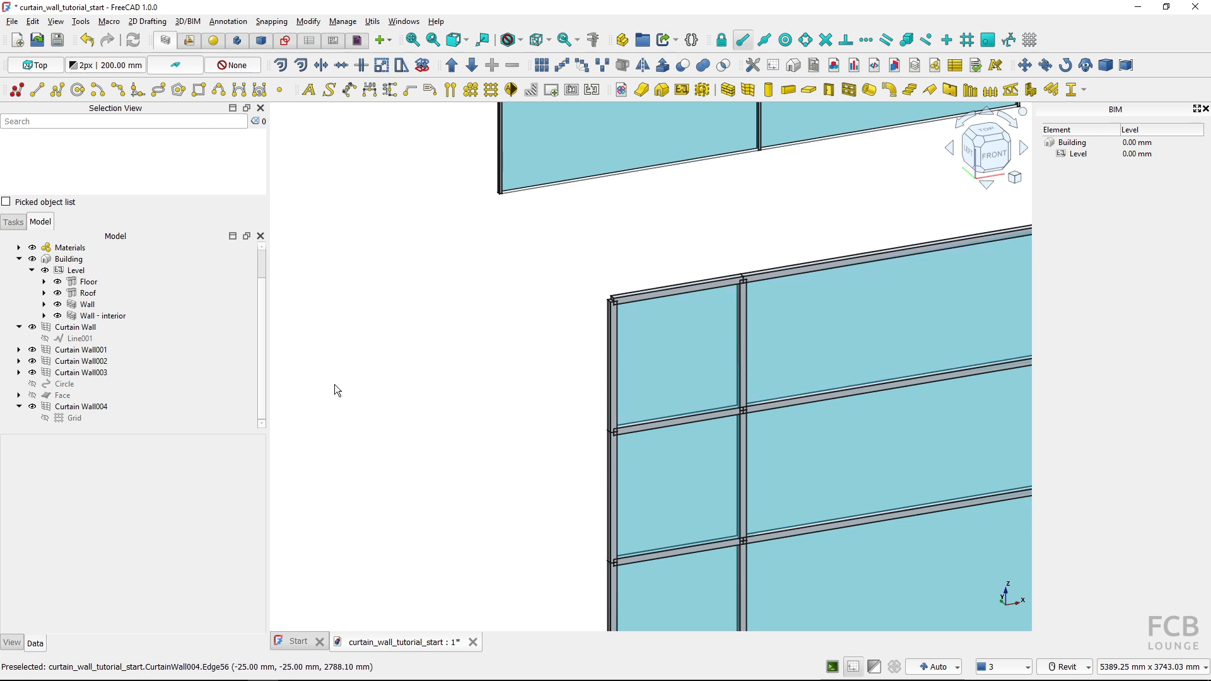
scroll(129, 357, "up", 1)
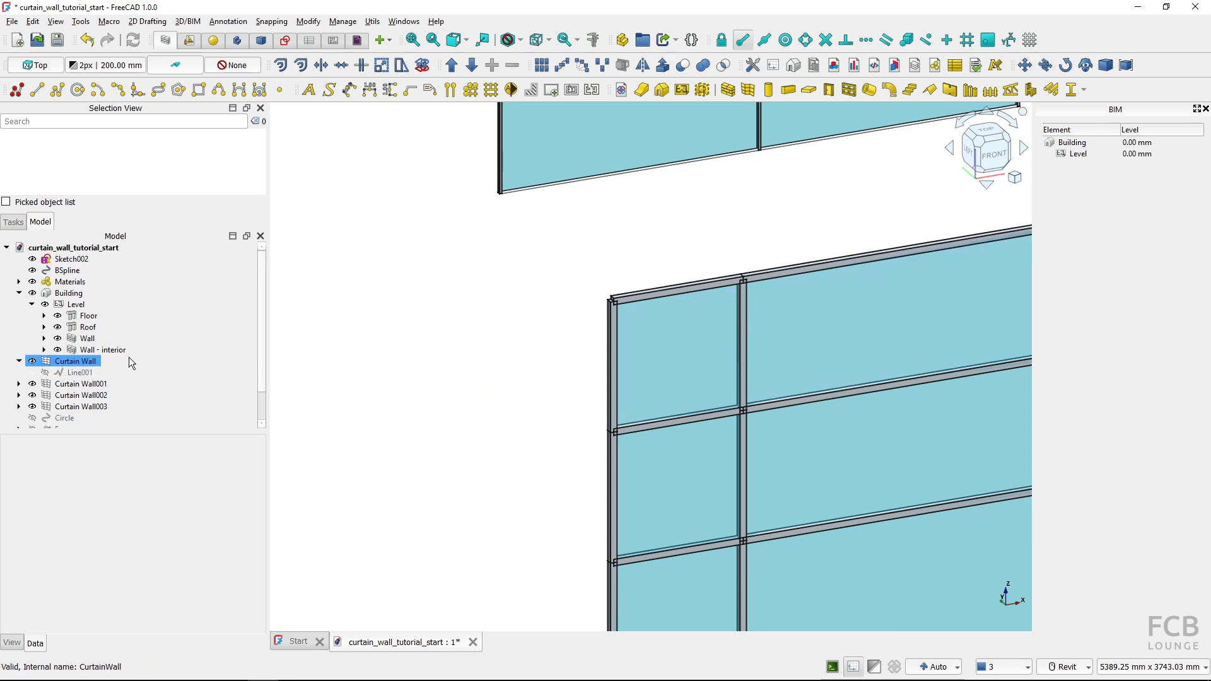
left_click(19, 282)
left_click(60, 293)
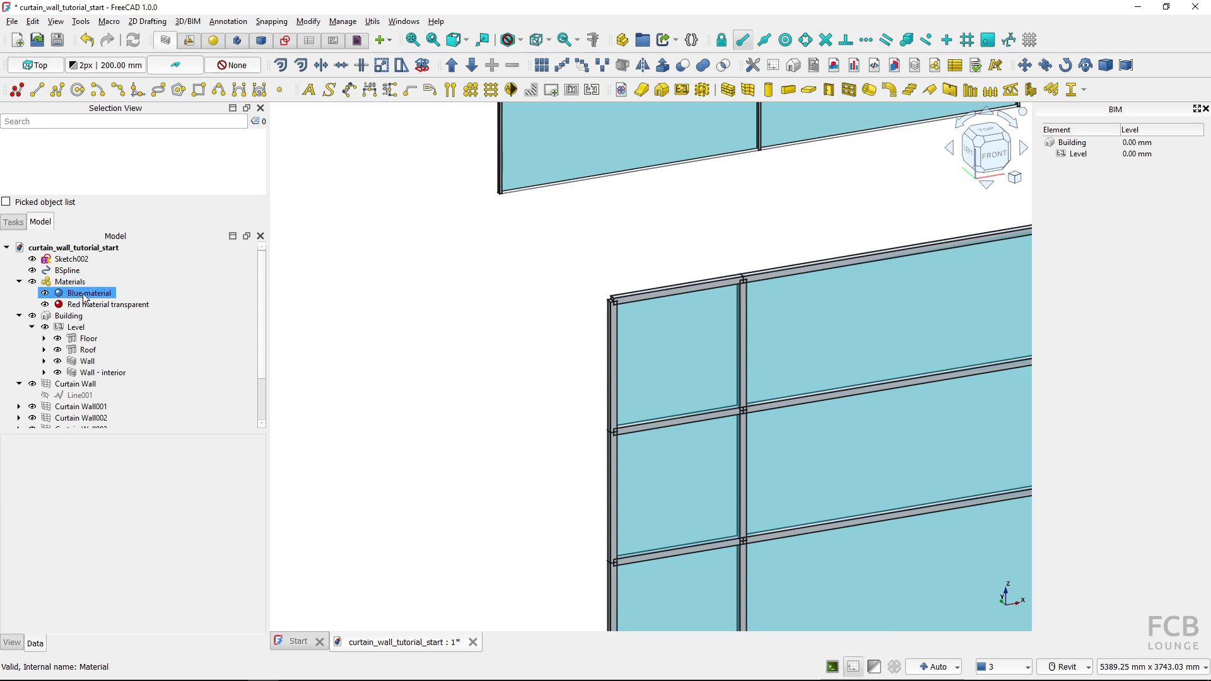
left_click(92, 304)
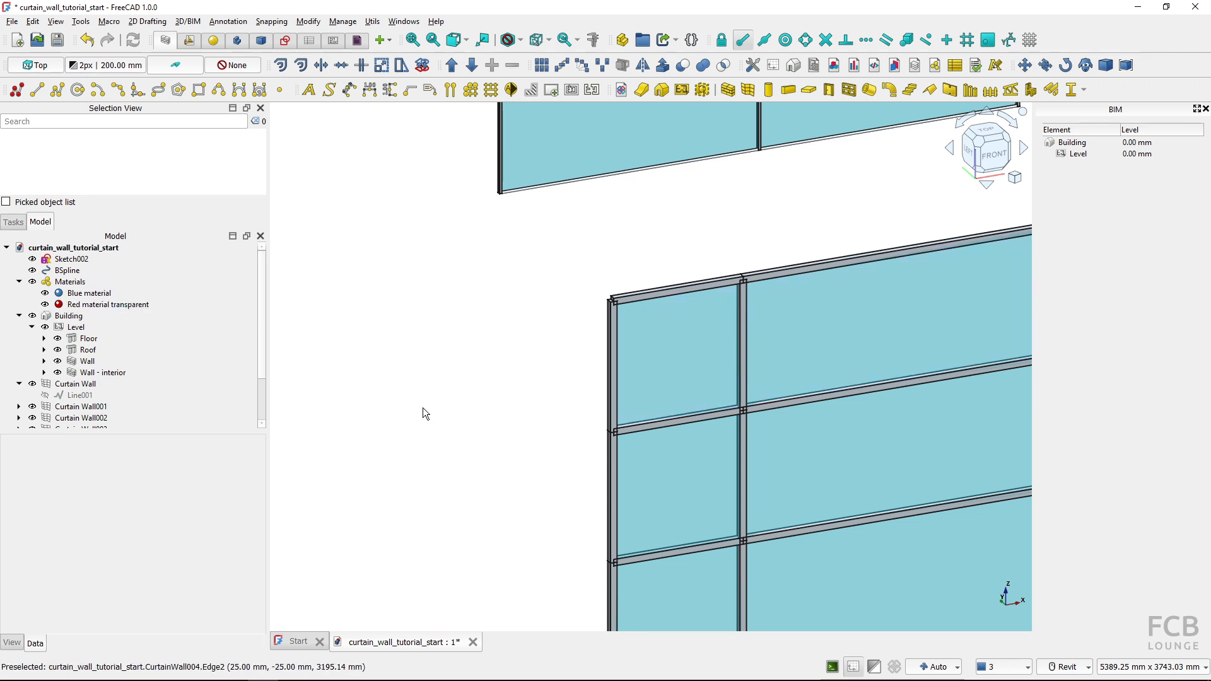
Start a new multi-material and name it "MultiMaterial - curtain wall"
scroll(567, 381, "down", 3)
middle_click_drag(573, 389, 473, 375)
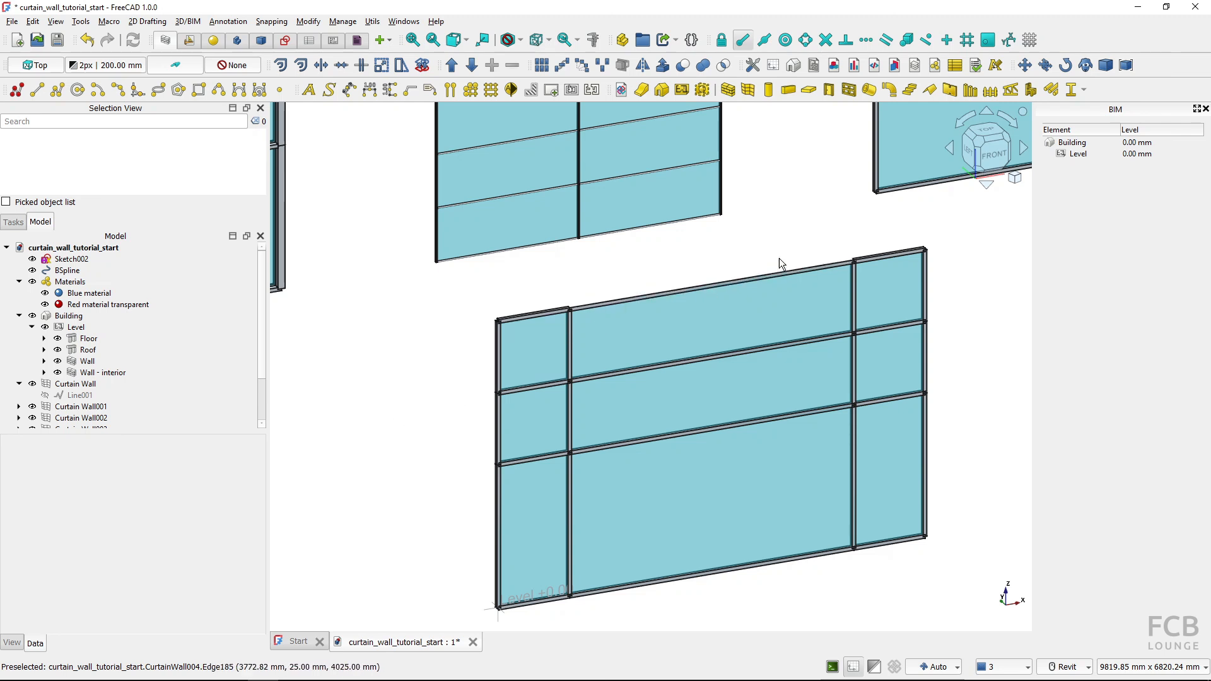
left_click(935, 66)
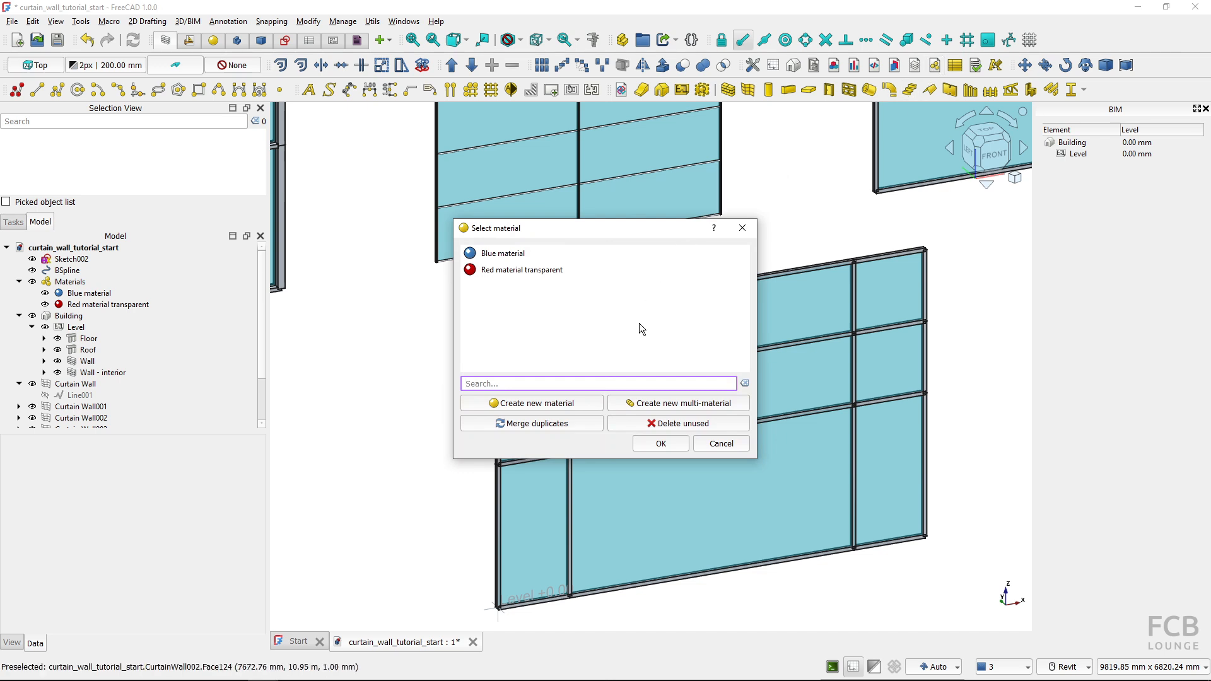
left_click(660, 406)
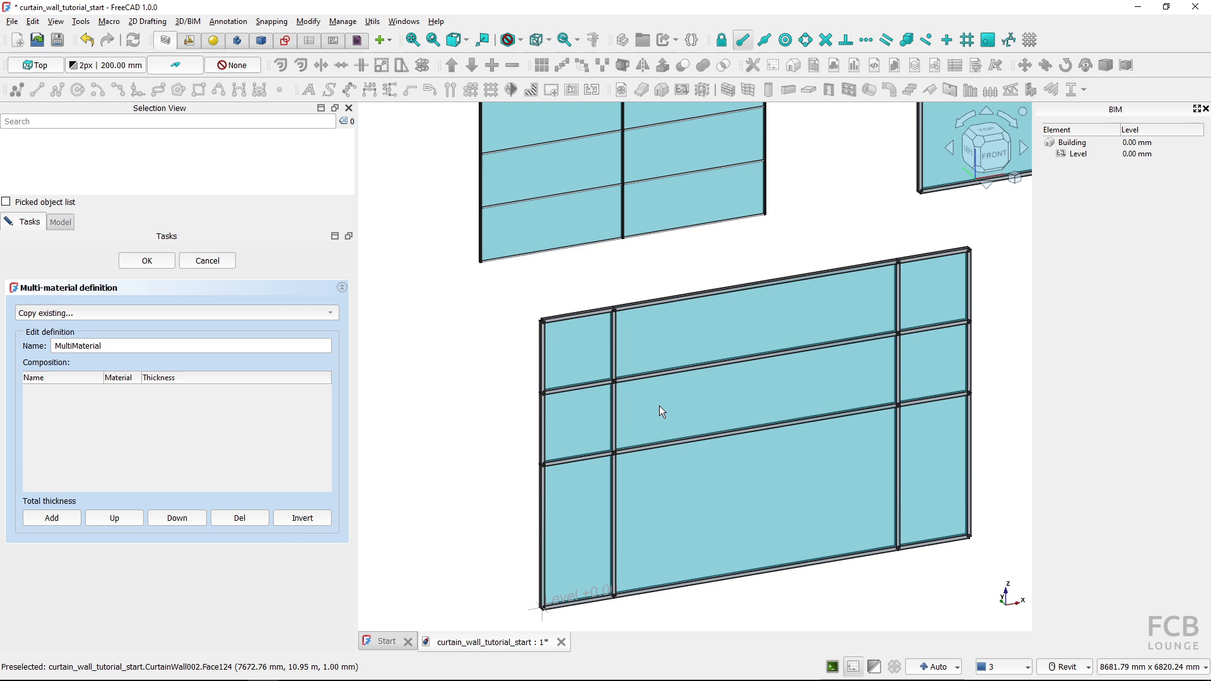
left_click(114, 344)
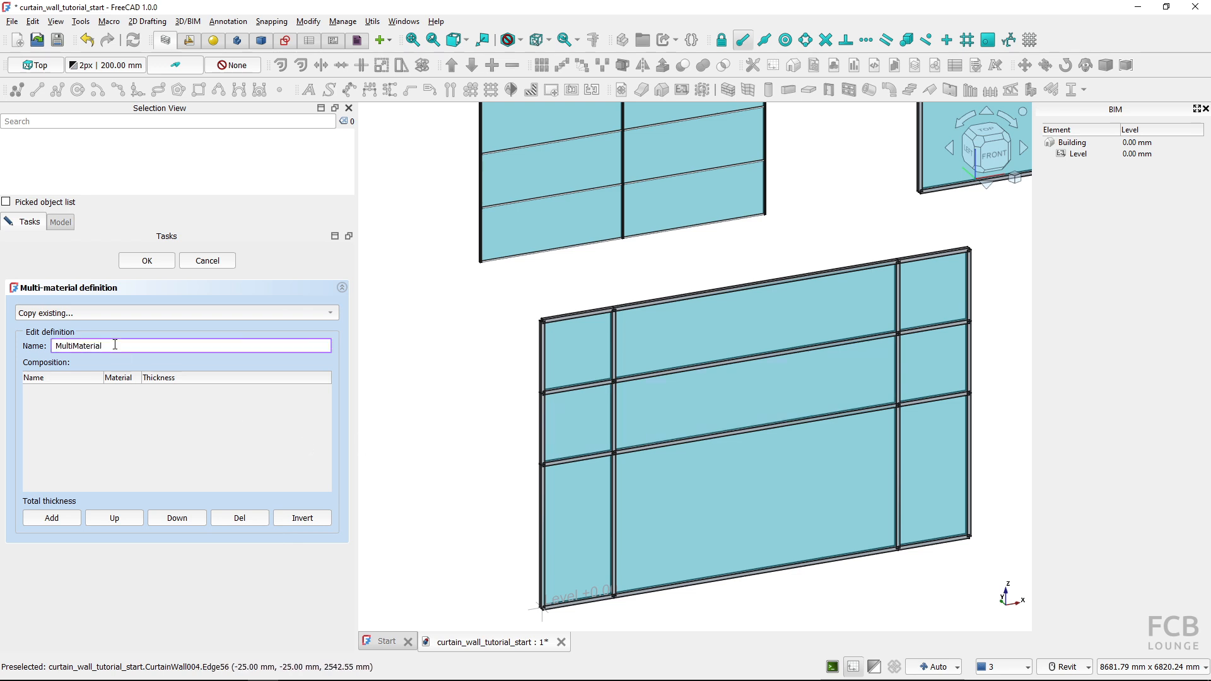
type("- curtain wall")
left_click(85, 406)
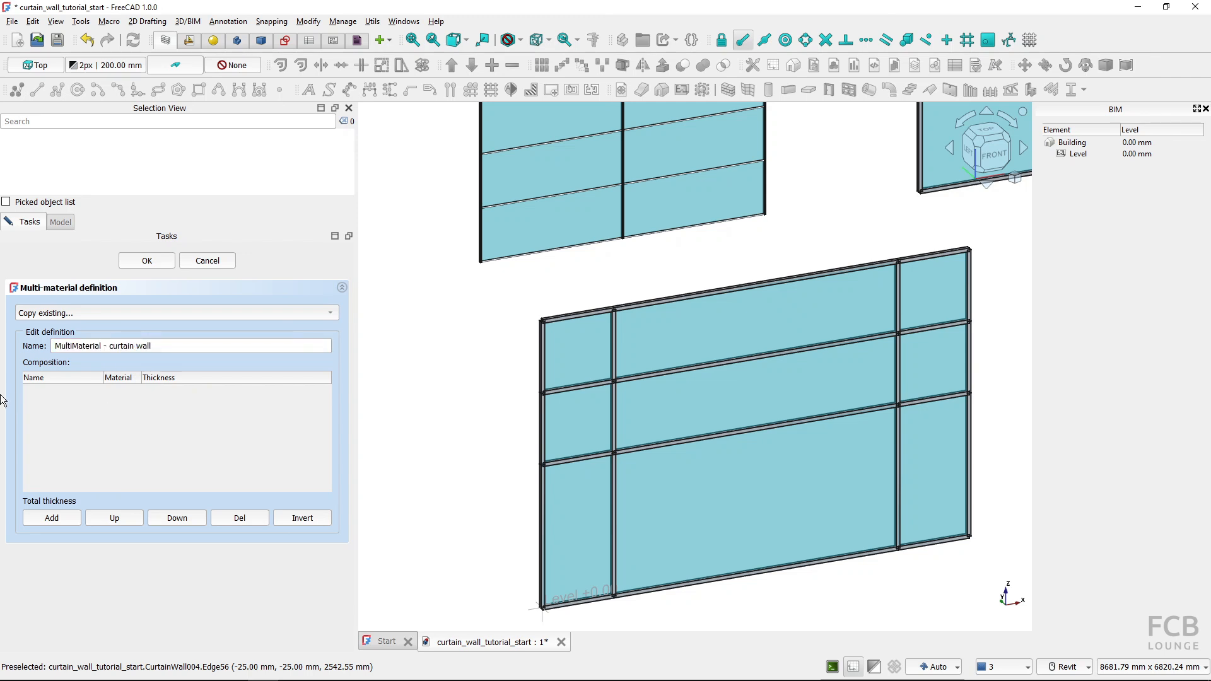
Add two layers to the multi-material's composition
left_click(49, 520)
left_click(50, 521)
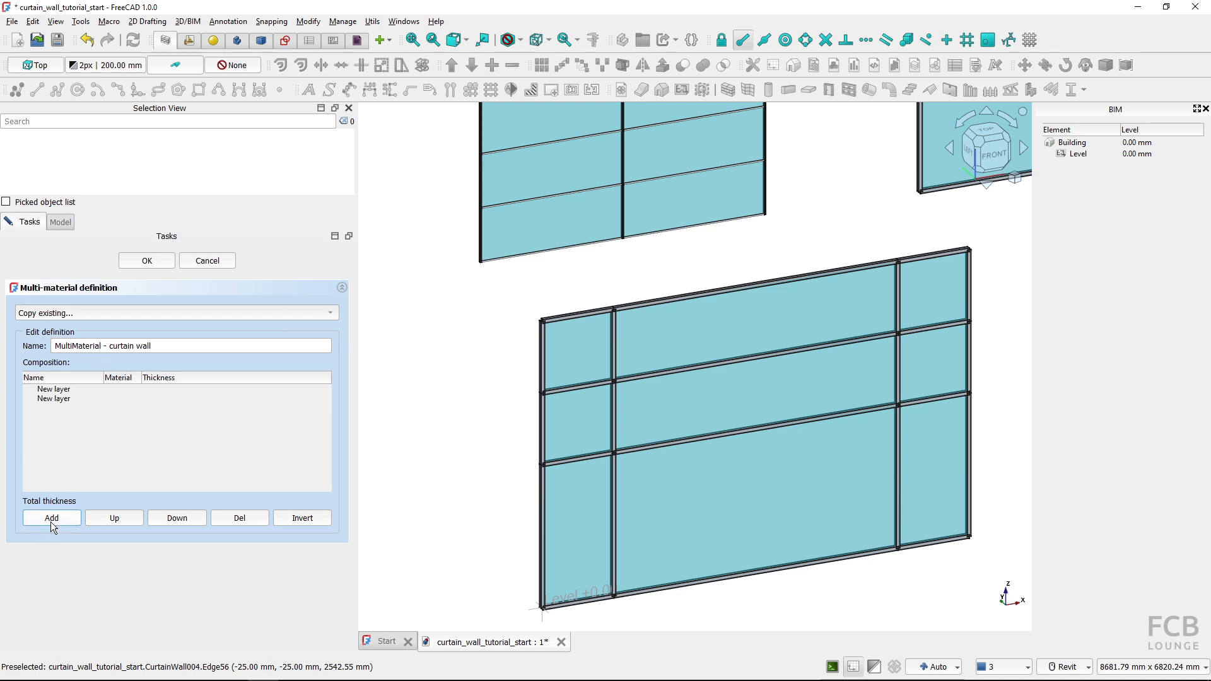
left_click(62, 399)
left_click(66, 389)
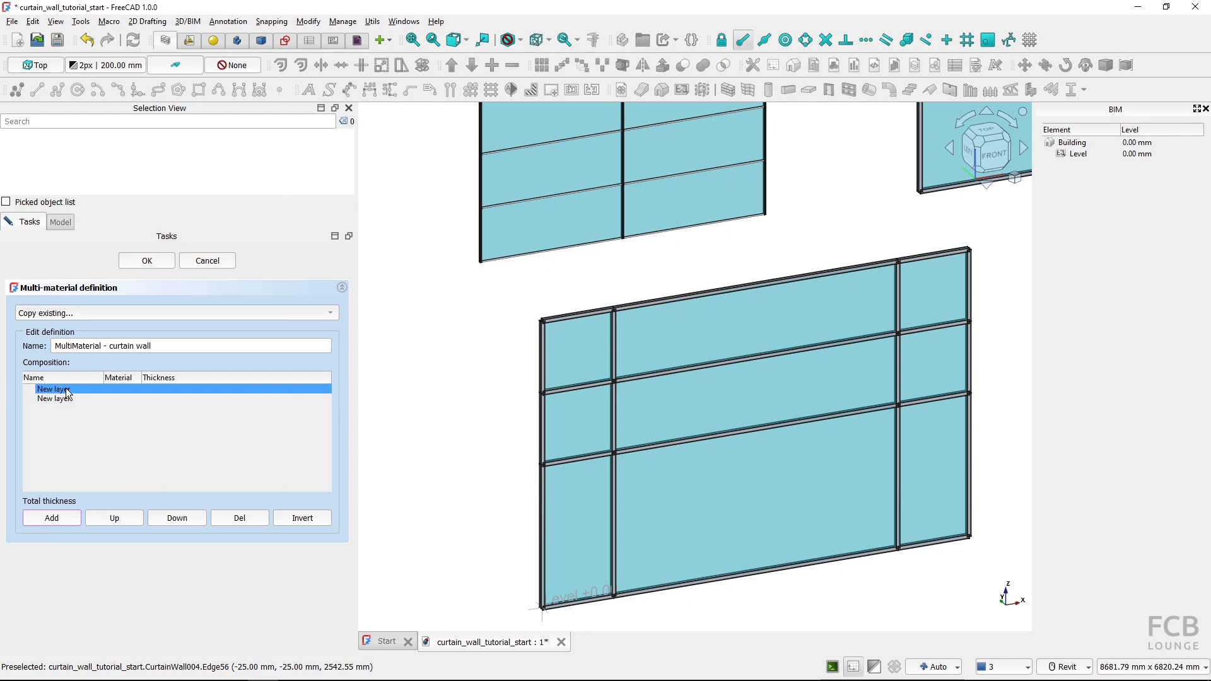
Name the multi-material's first layer Frame and assign Blue material to it
double_click(68, 390)
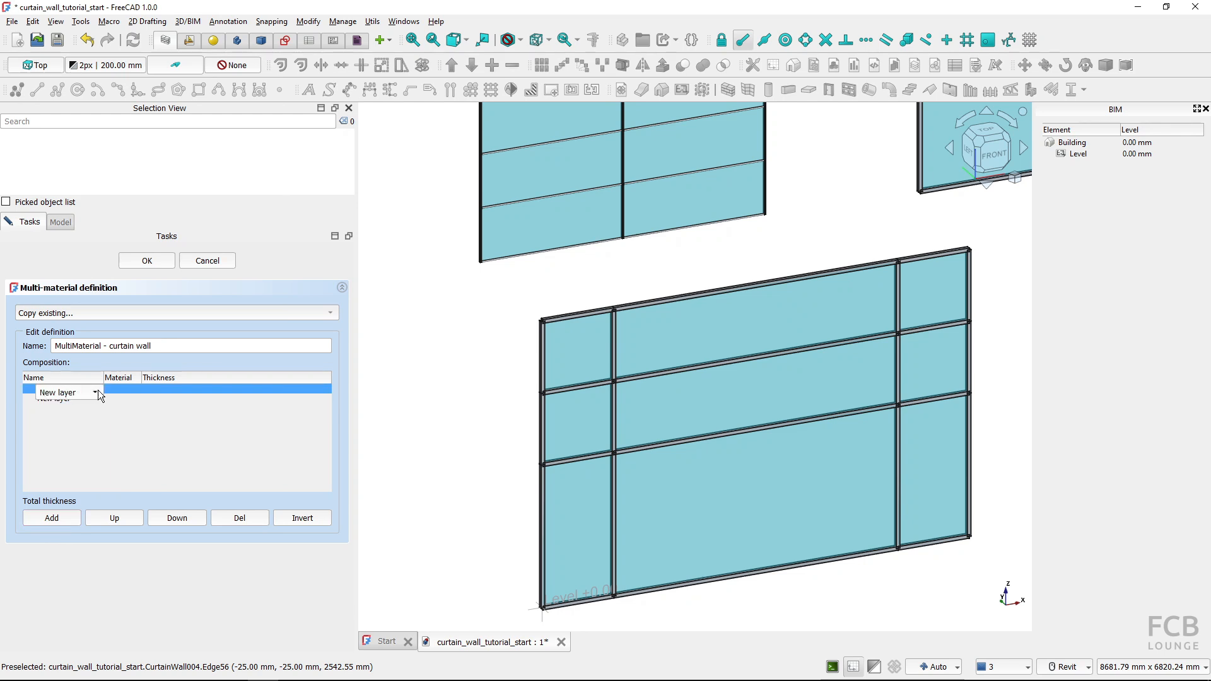
left_click(95, 392)
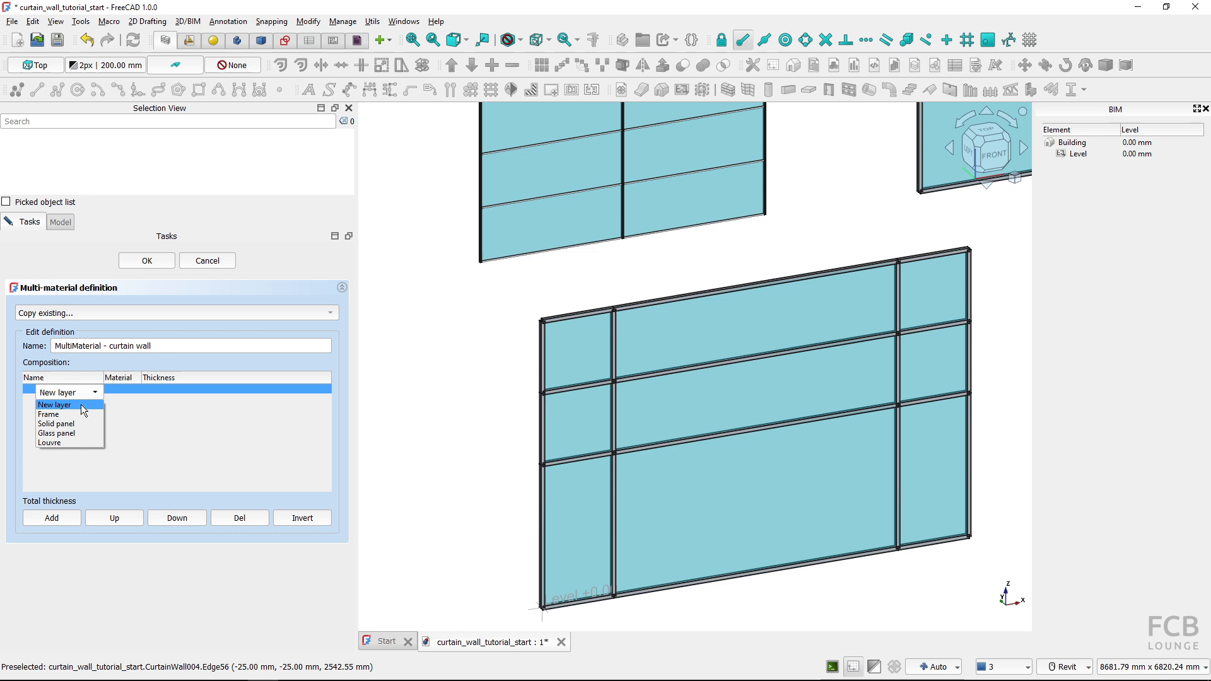
left_click(67, 414)
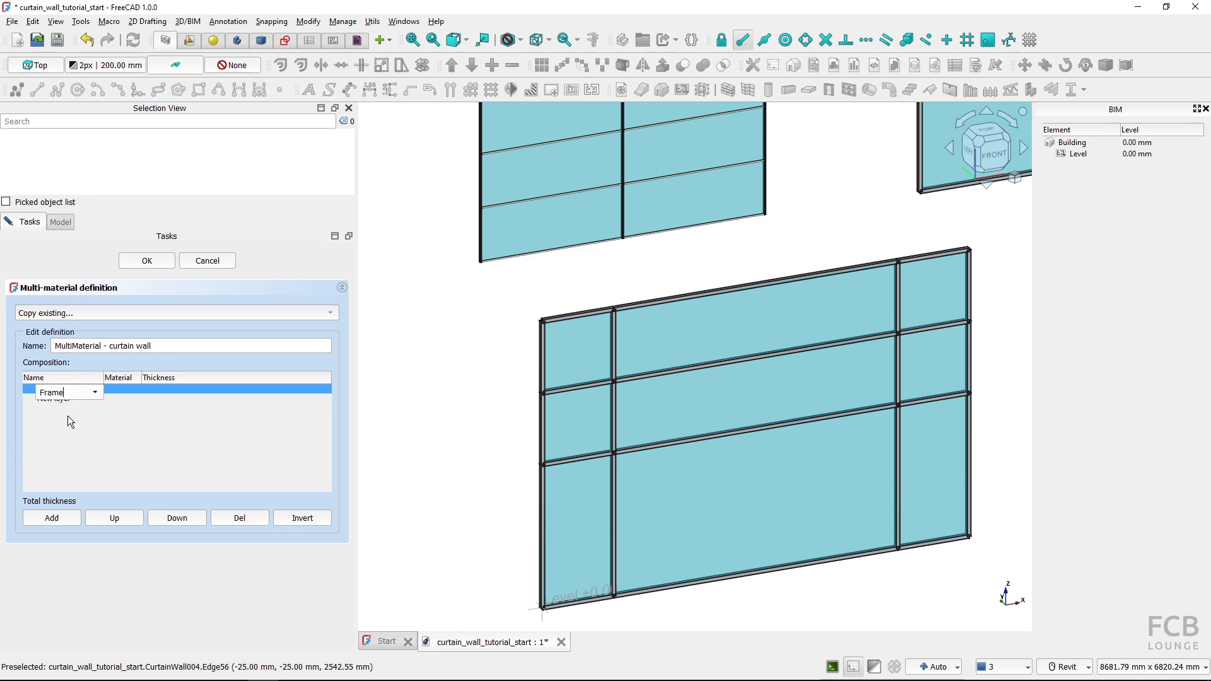
left_click(136, 385)
left_click(134, 389)
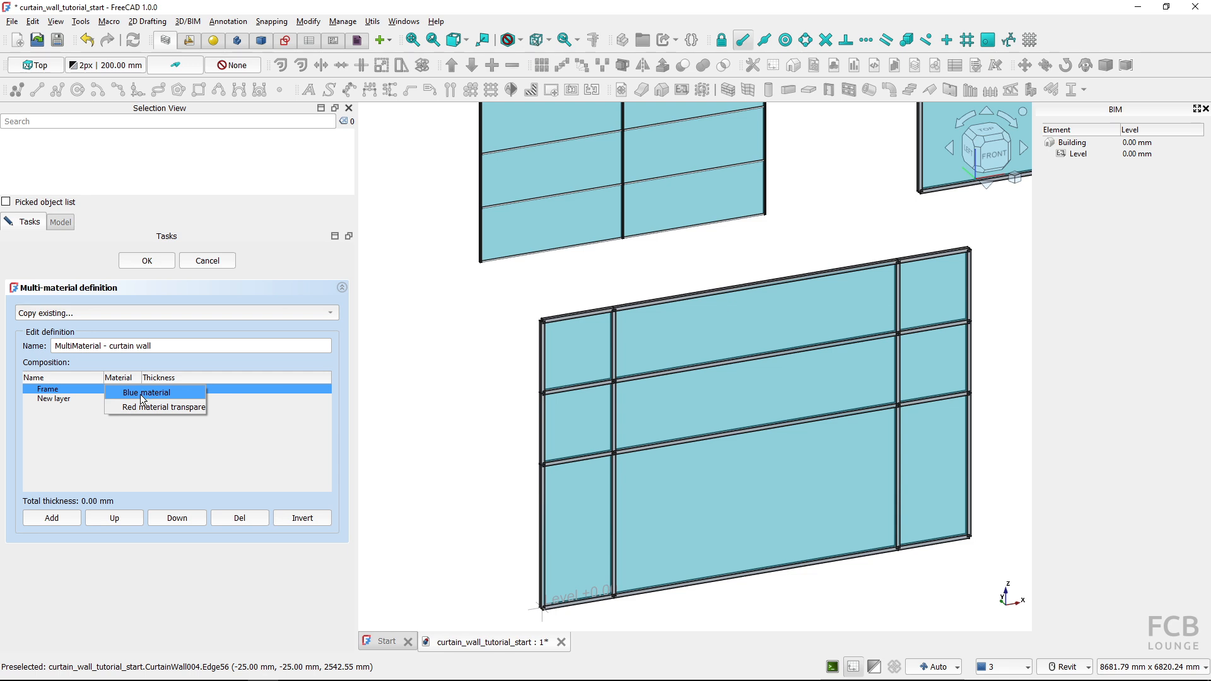
left_click(142, 396)
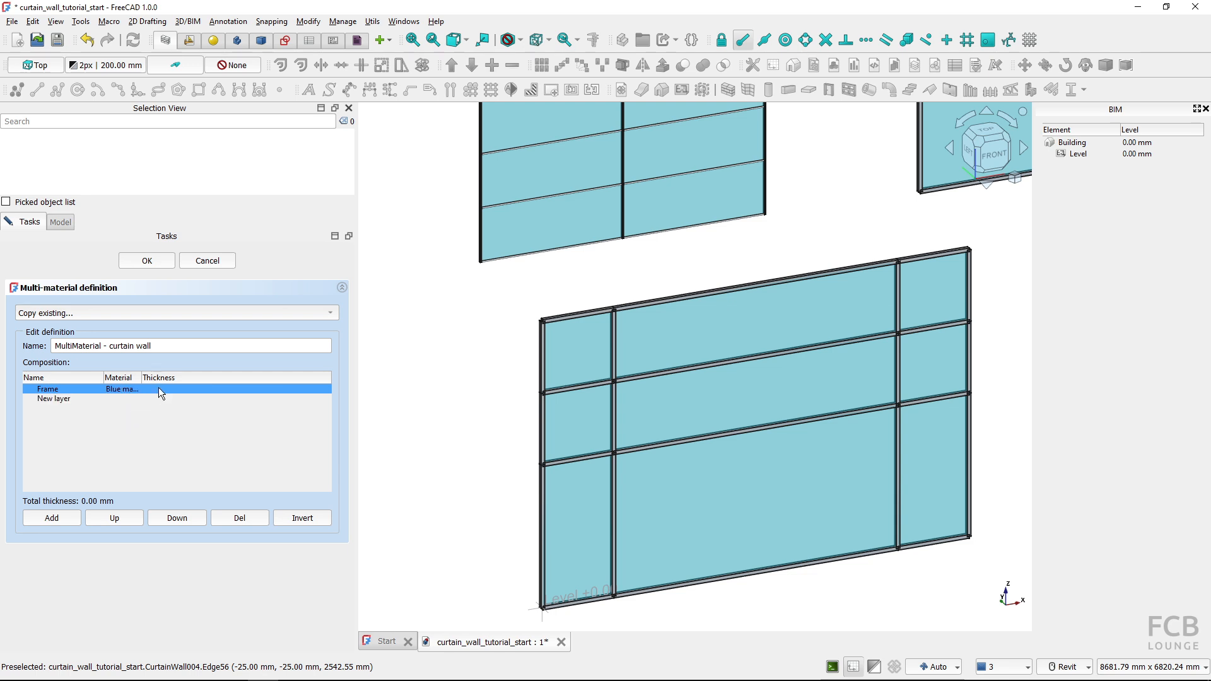
Name the second layer Glass panel, assign Red material transparent to it and accept the multi-material definition
left_click(76, 400)
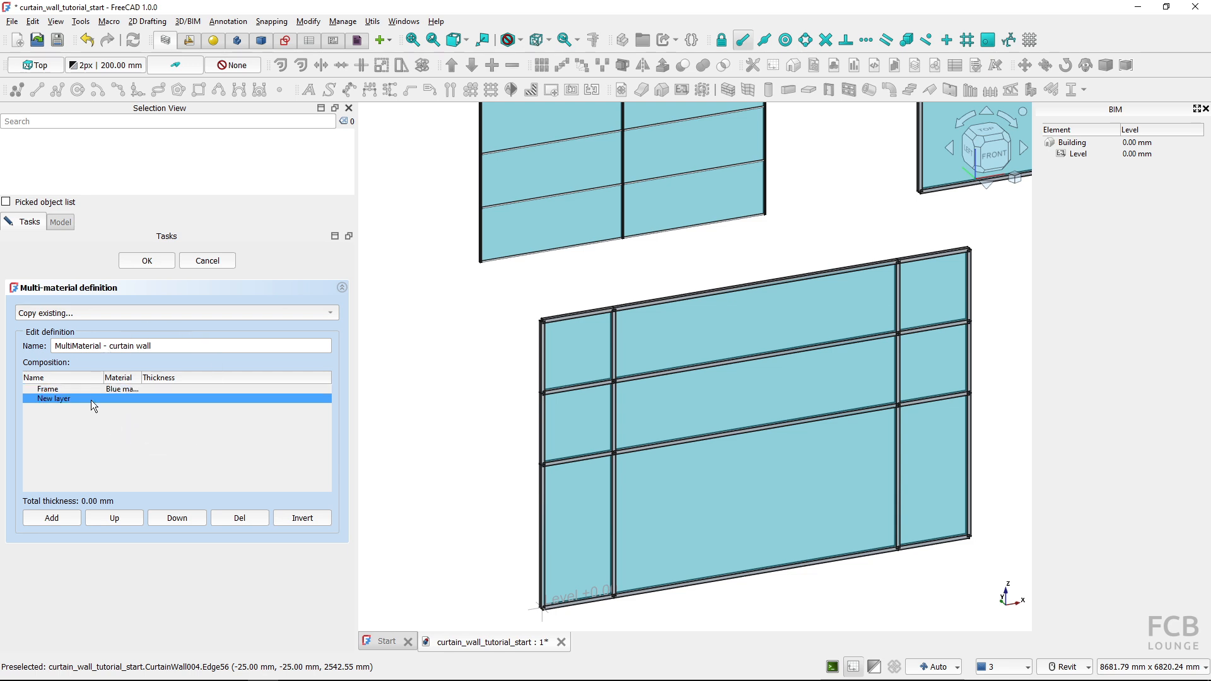
double_click(90, 398)
left_click(94, 400)
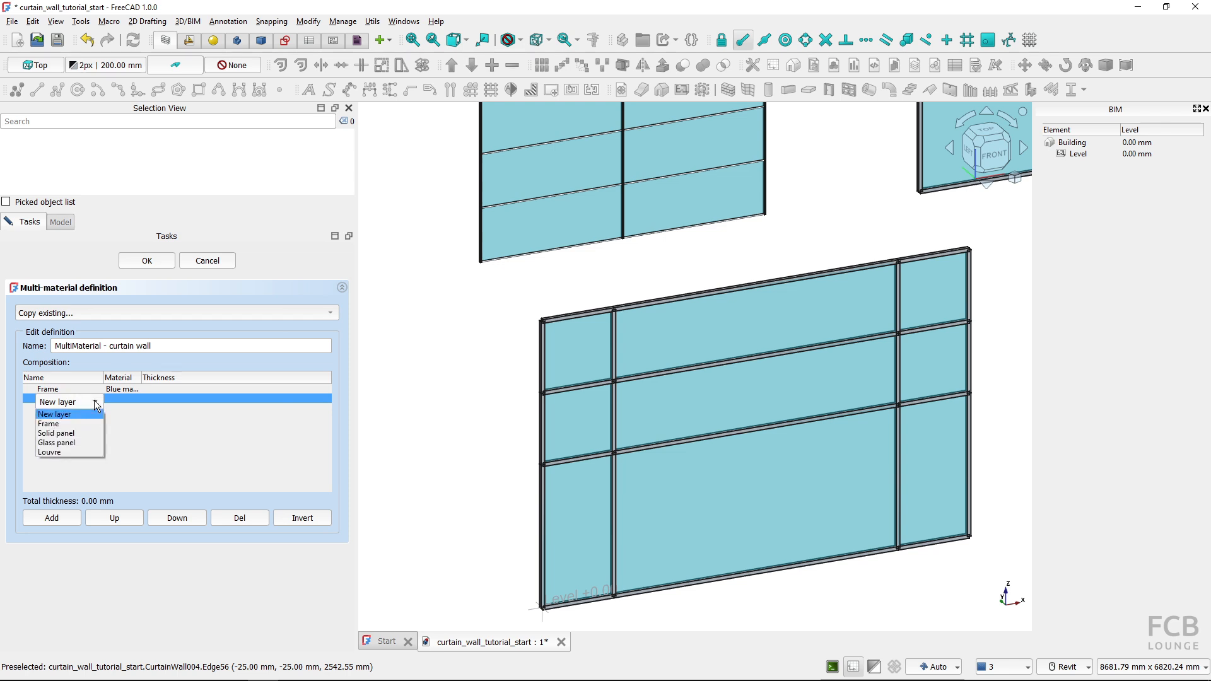
left_click(66, 442)
left_click(126, 398)
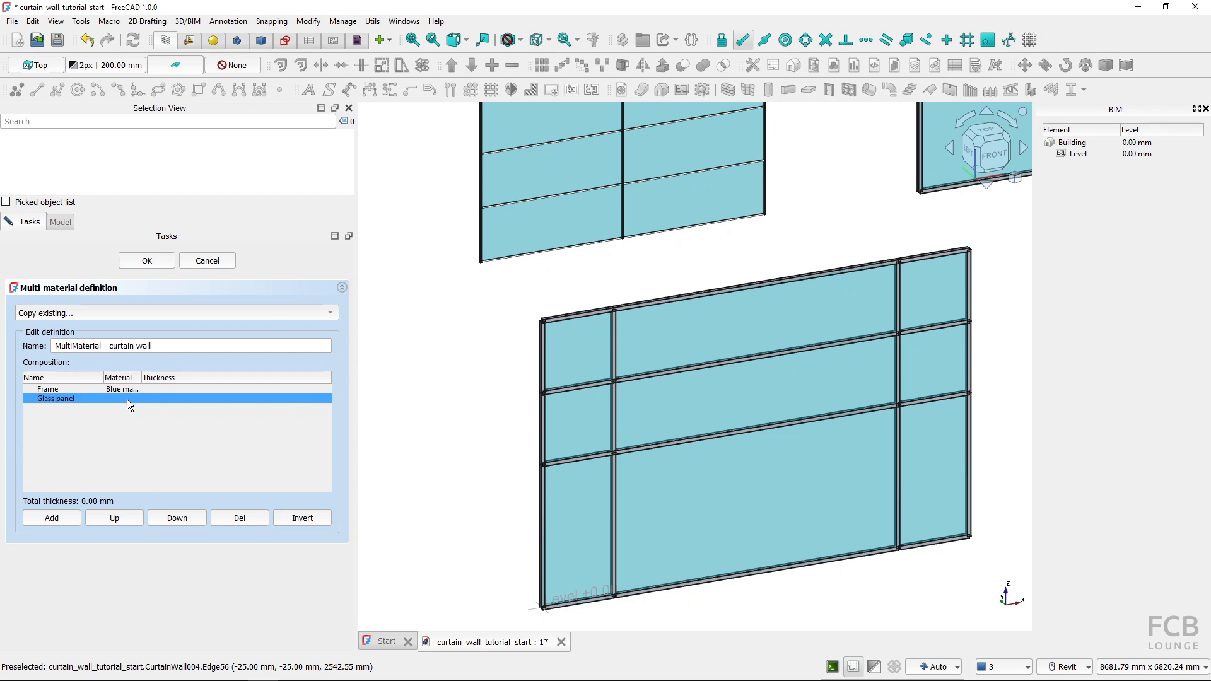
left_click(134, 400)
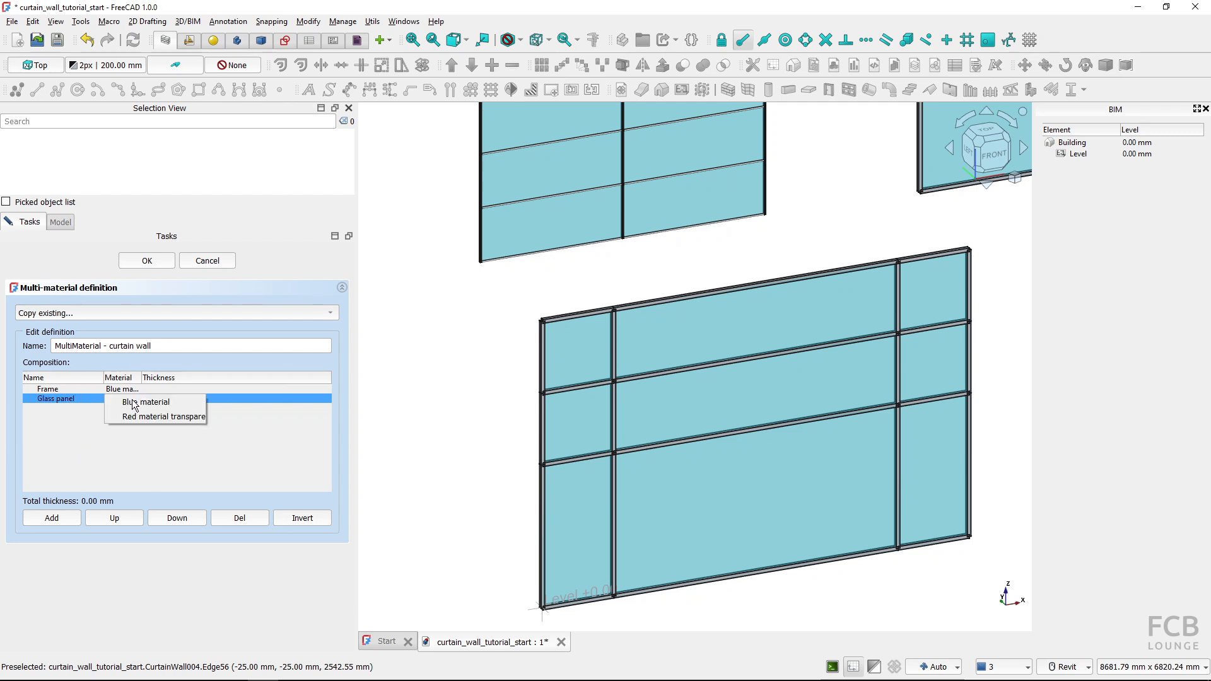
left_click(139, 417)
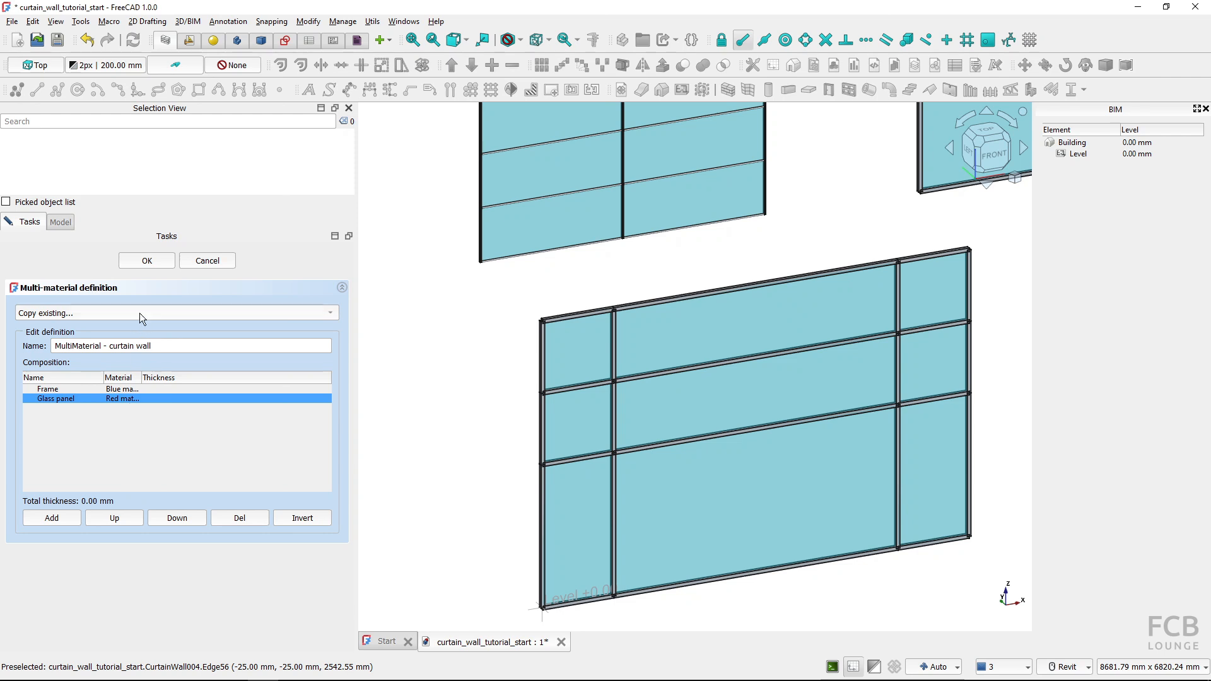
left_click(140, 261)
Assign MultiMaterial - curtain wall as the material of the grid-based curtain wall
left_click(68, 327)
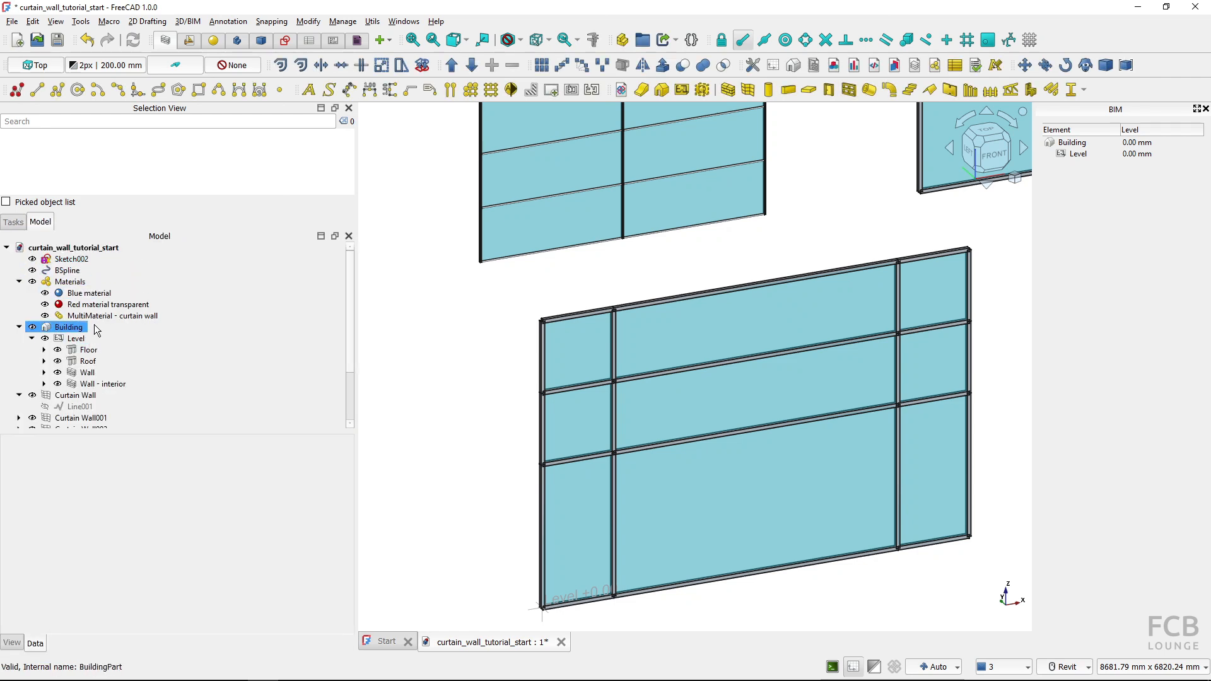
left_click(102, 317)
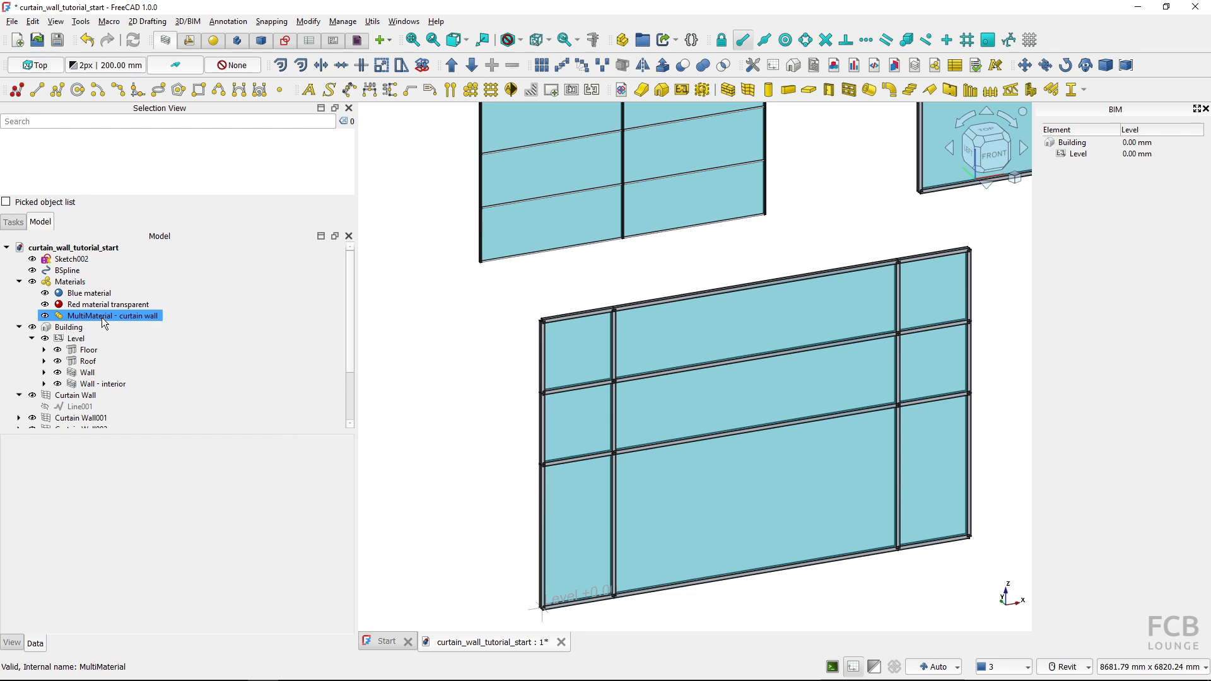
left_click(682, 342)
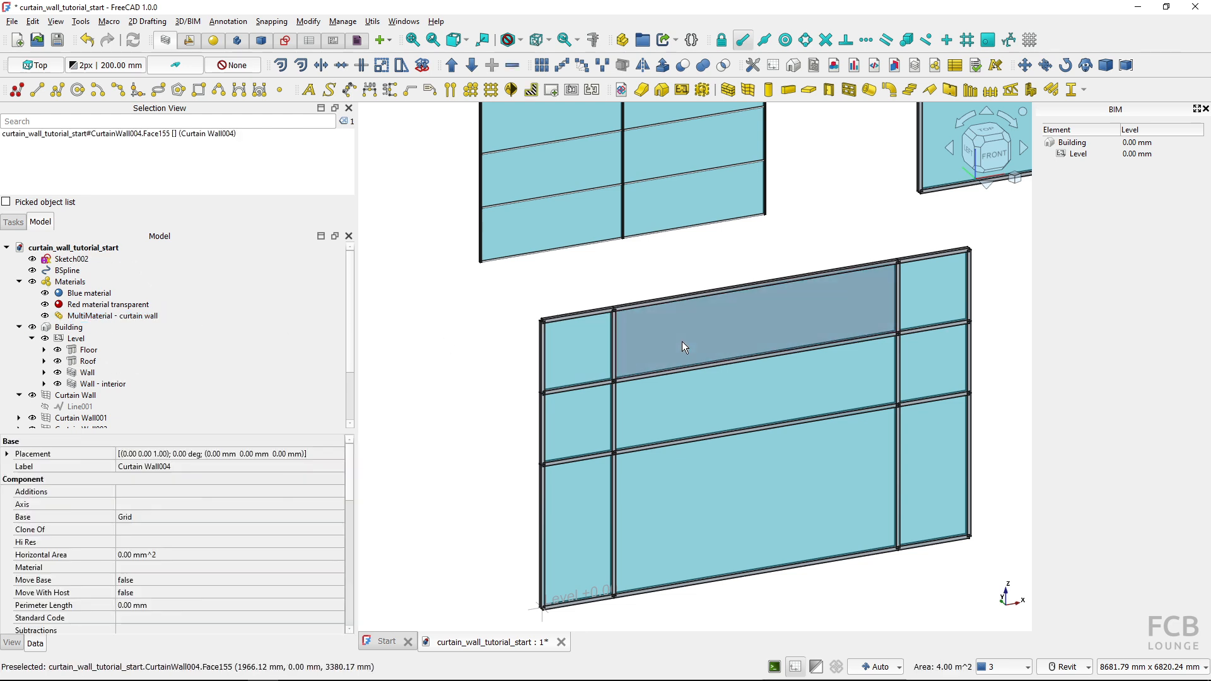
scroll(161, 360, "down", 2)
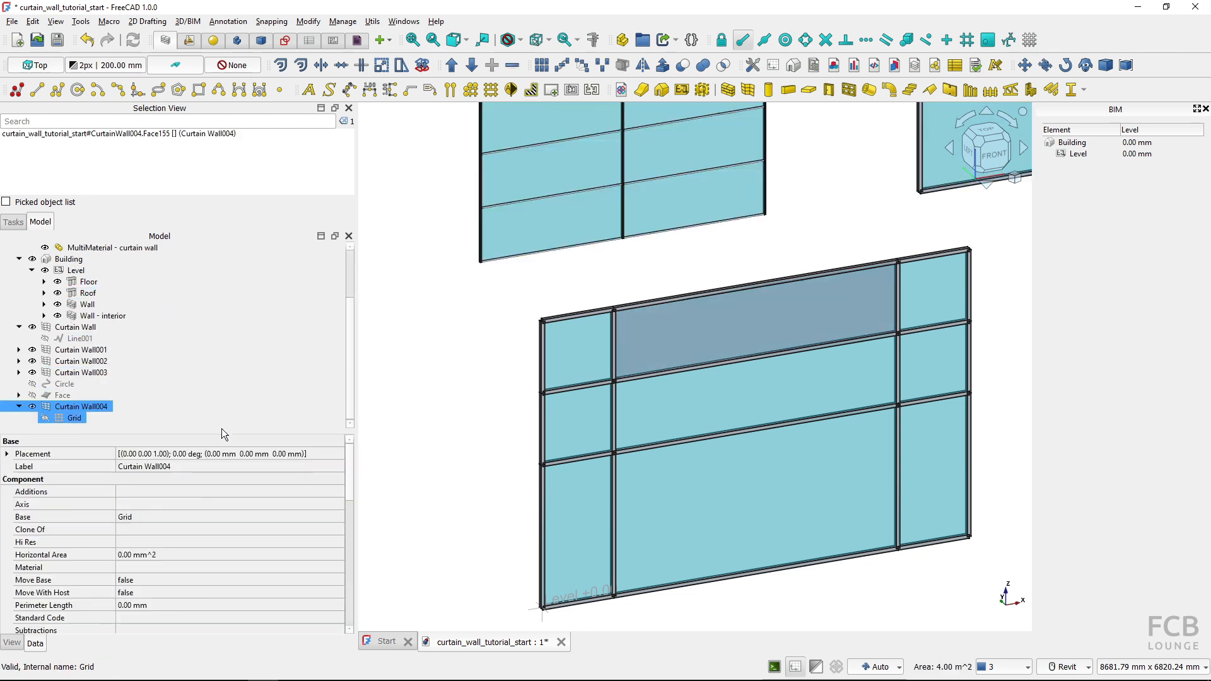
scroll(105, 488, "down", 1)
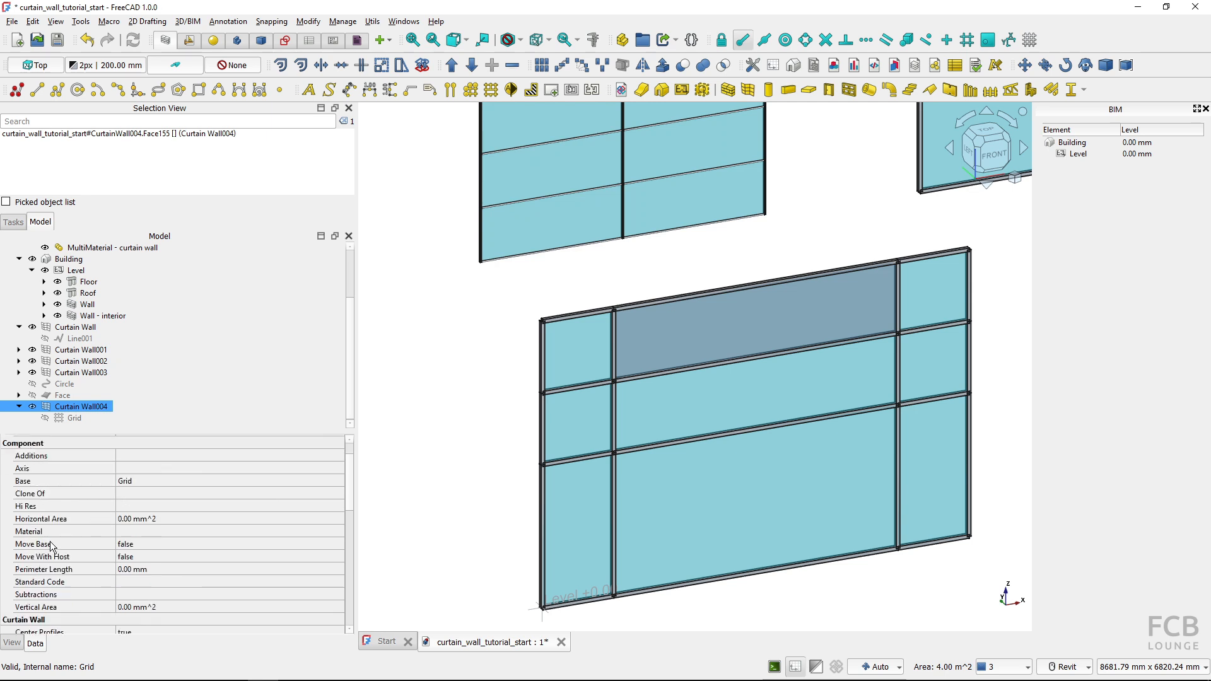
left_click(305, 535)
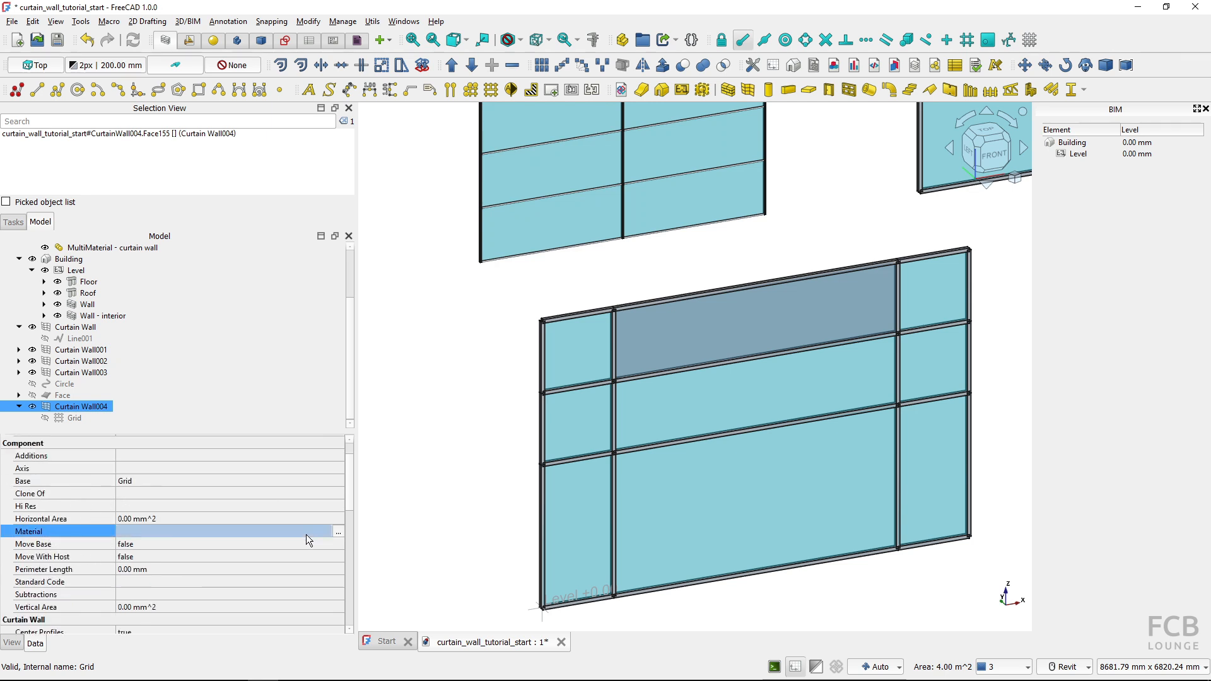
left_click(338, 536)
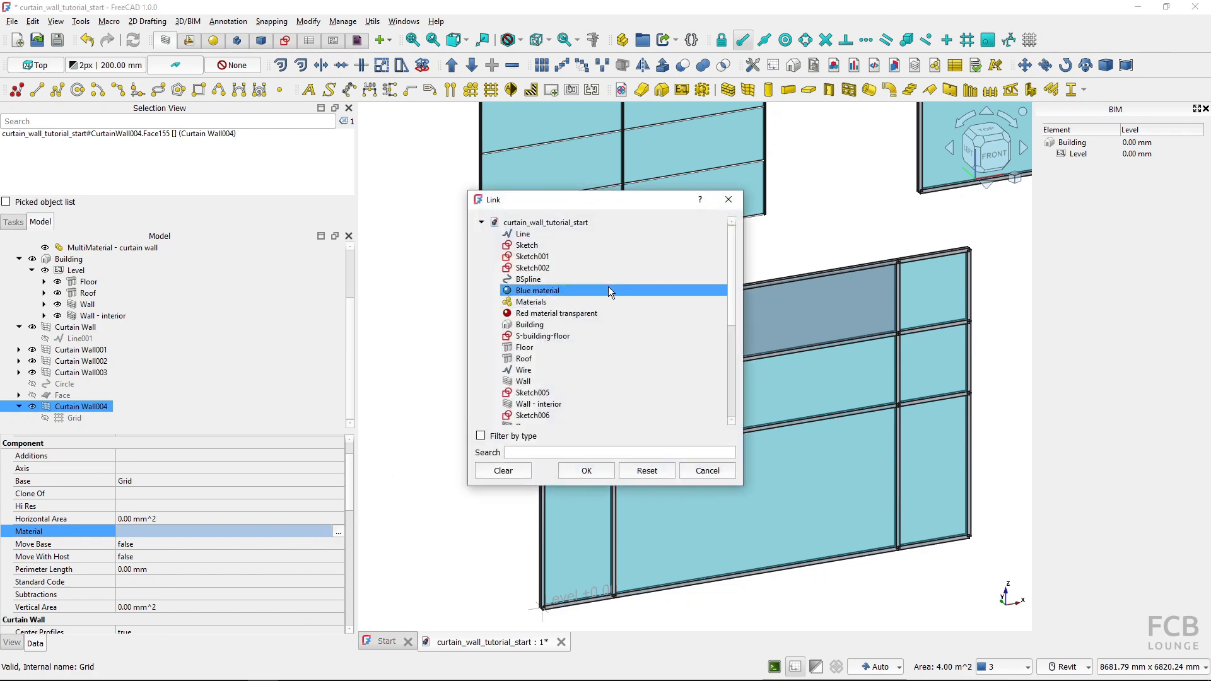
scroll(607, 290, "down", 6)
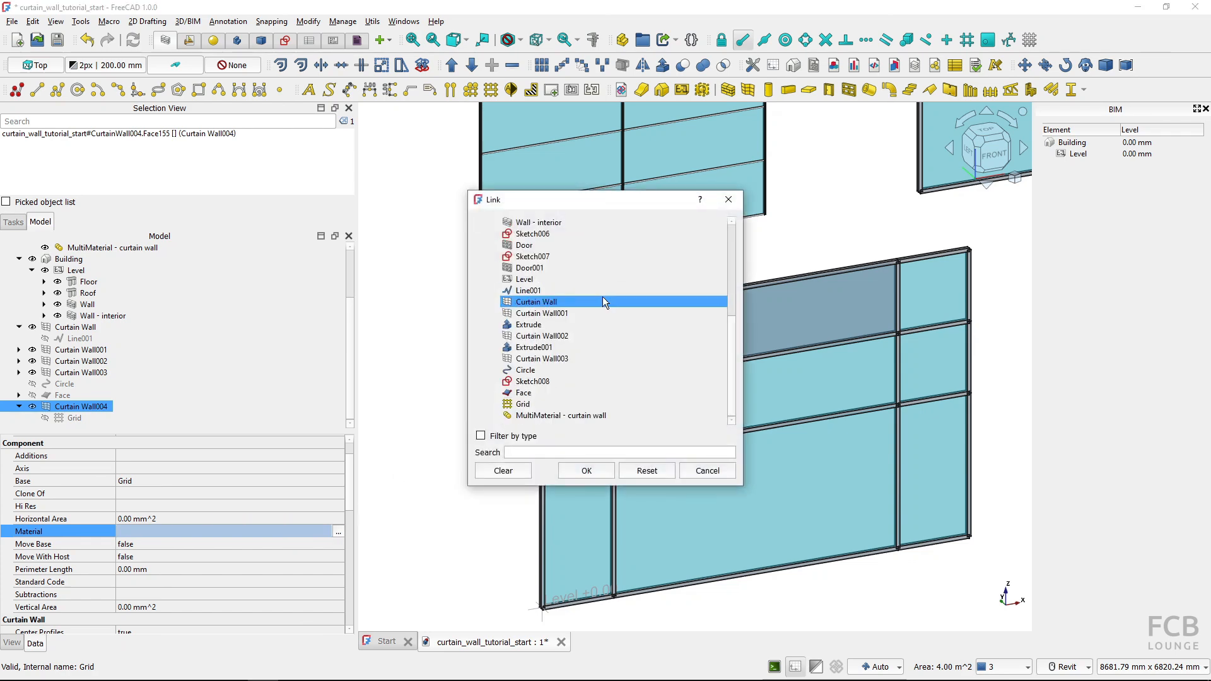
left_click(562, 416)
left_click(586, 474)
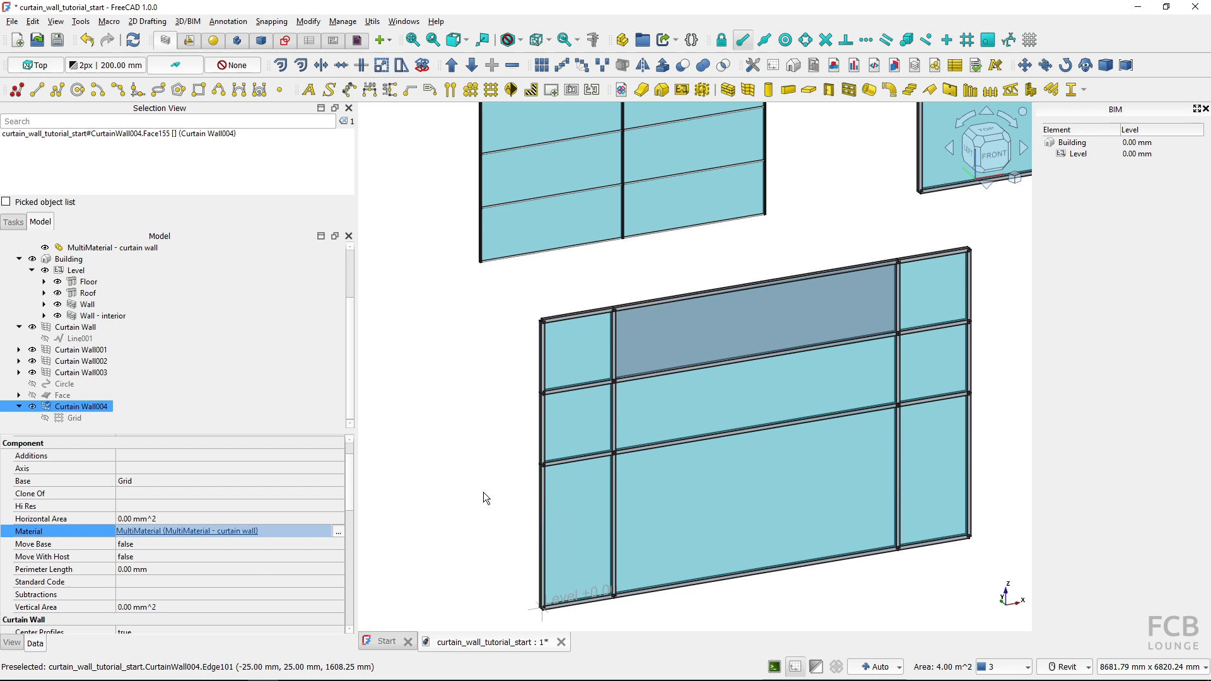
left_click(475, 470)
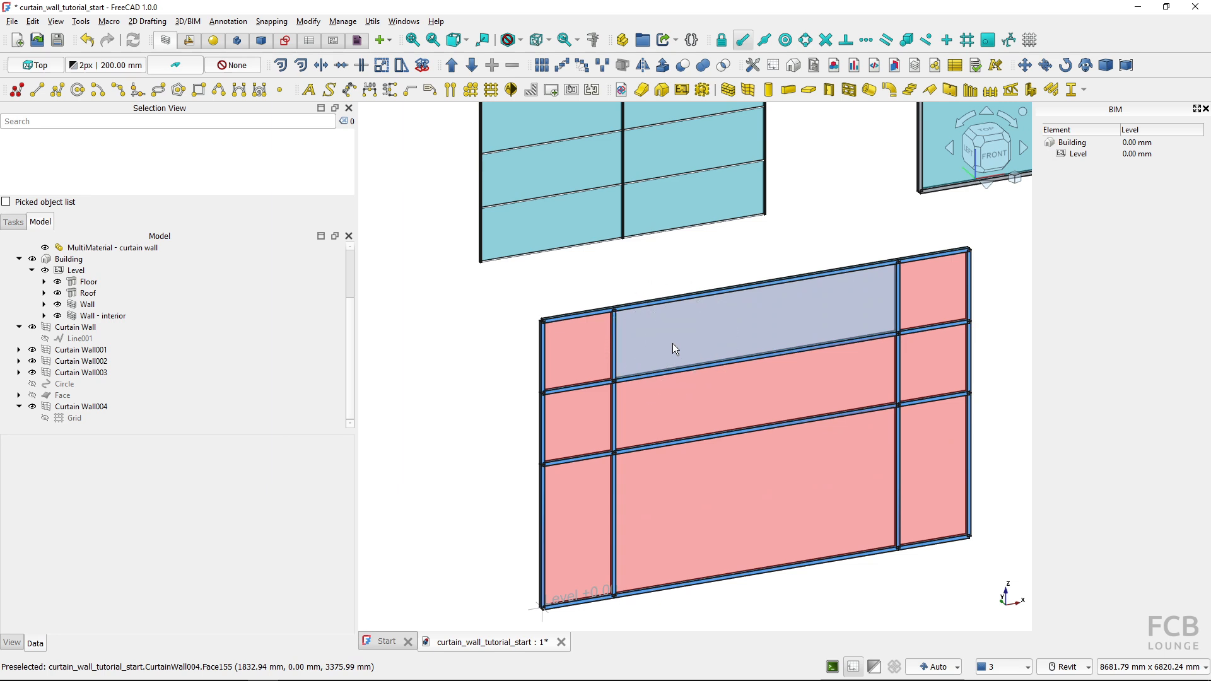
Create a curtain wall from the S-shaped BSpline curve
scroll(502, 339, "up", 6)
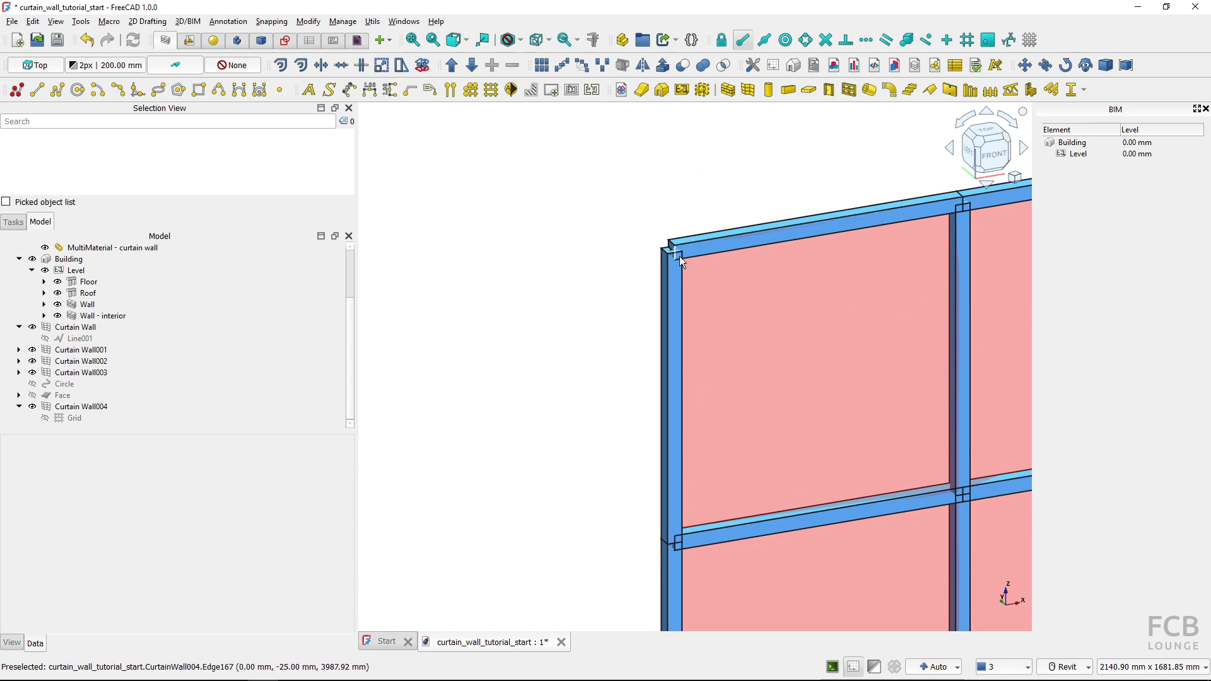
scroll(621, 299, "down", 6)
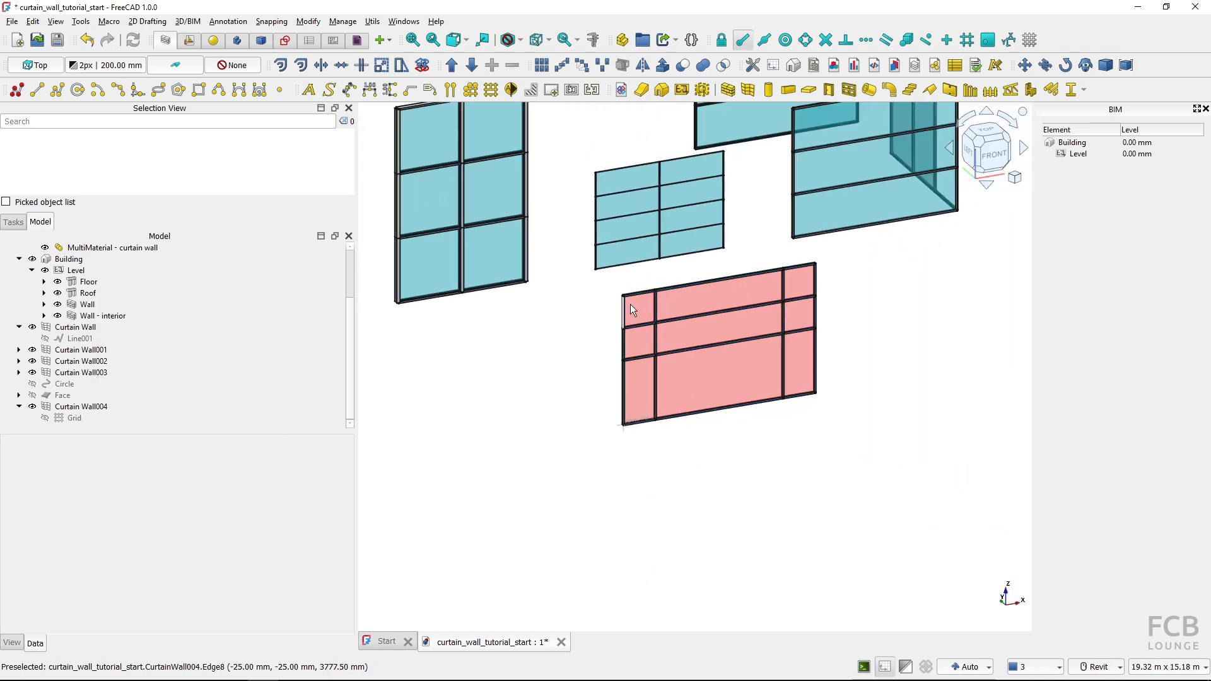
middle_click_drag(630, 304, 684, 442)
middle_click_drag(708, 345, 698, 351)
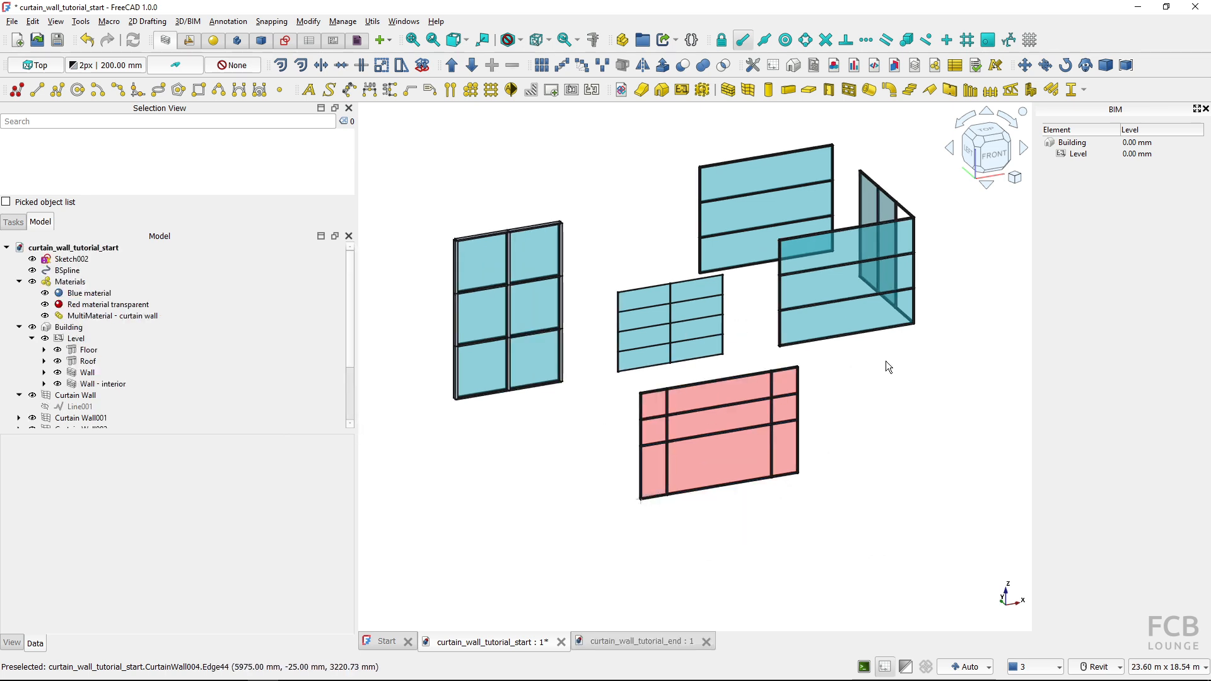
scroll(786, 387, "down", 5)
middle_click_drag(786, 388, 591, 418)
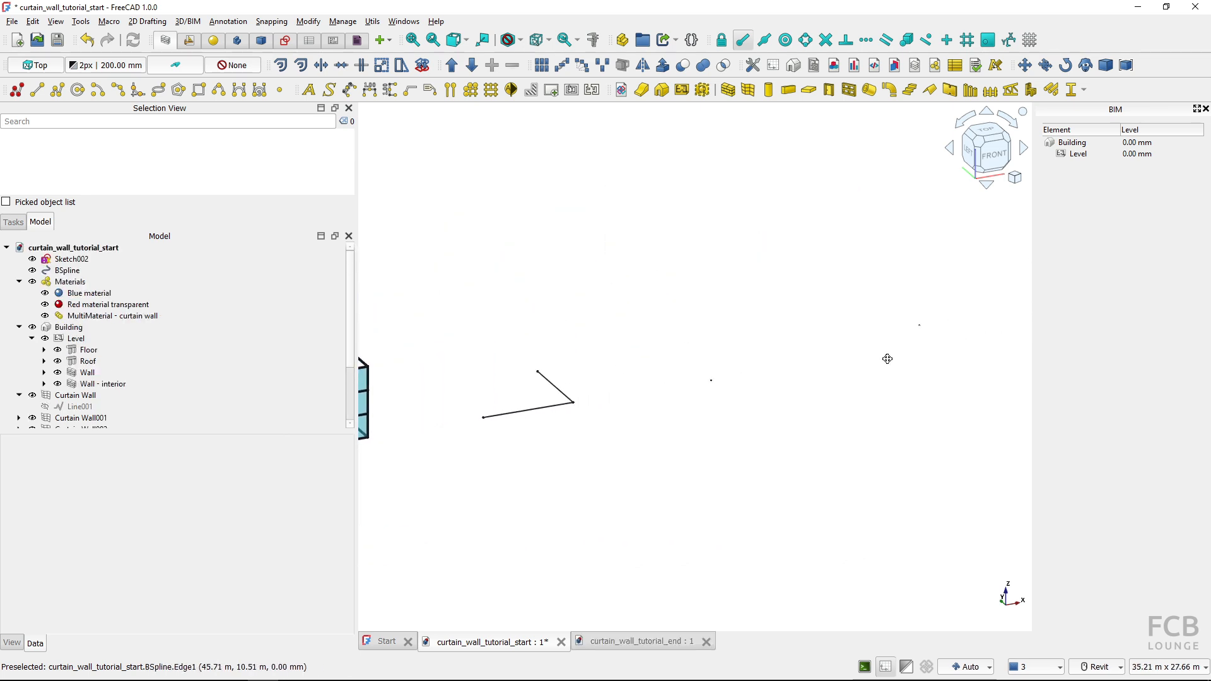
middle_click_drag(885, 357, 685, 411)
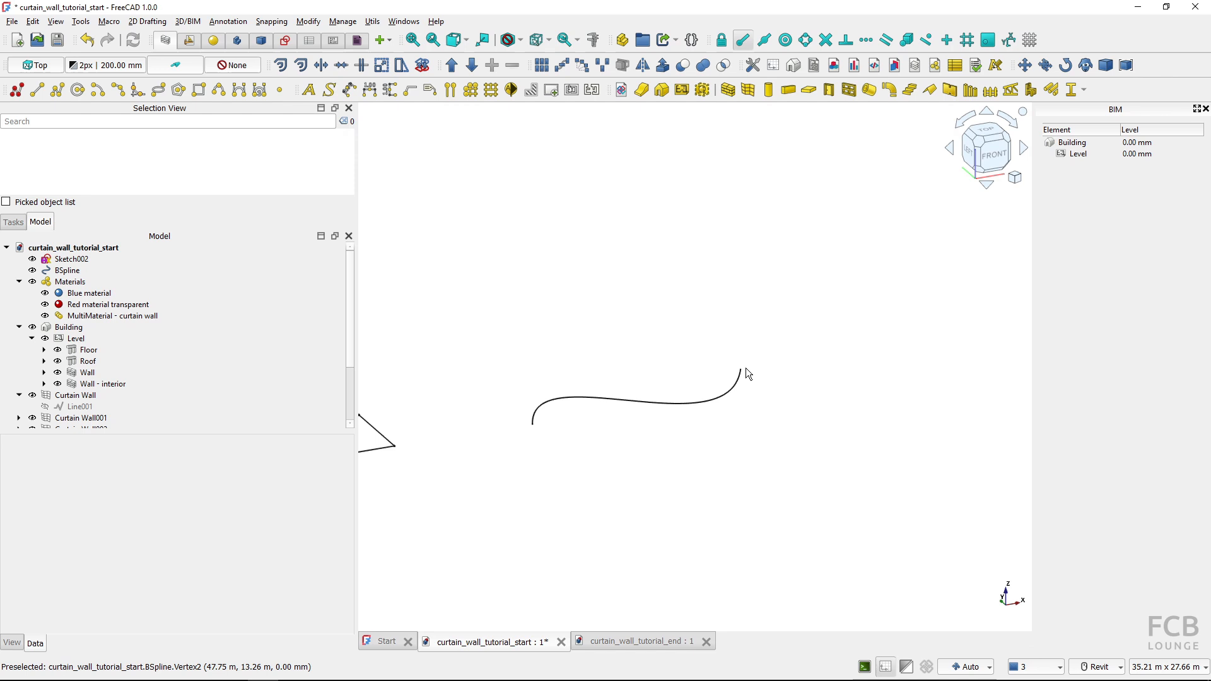
left_click(603, 400)
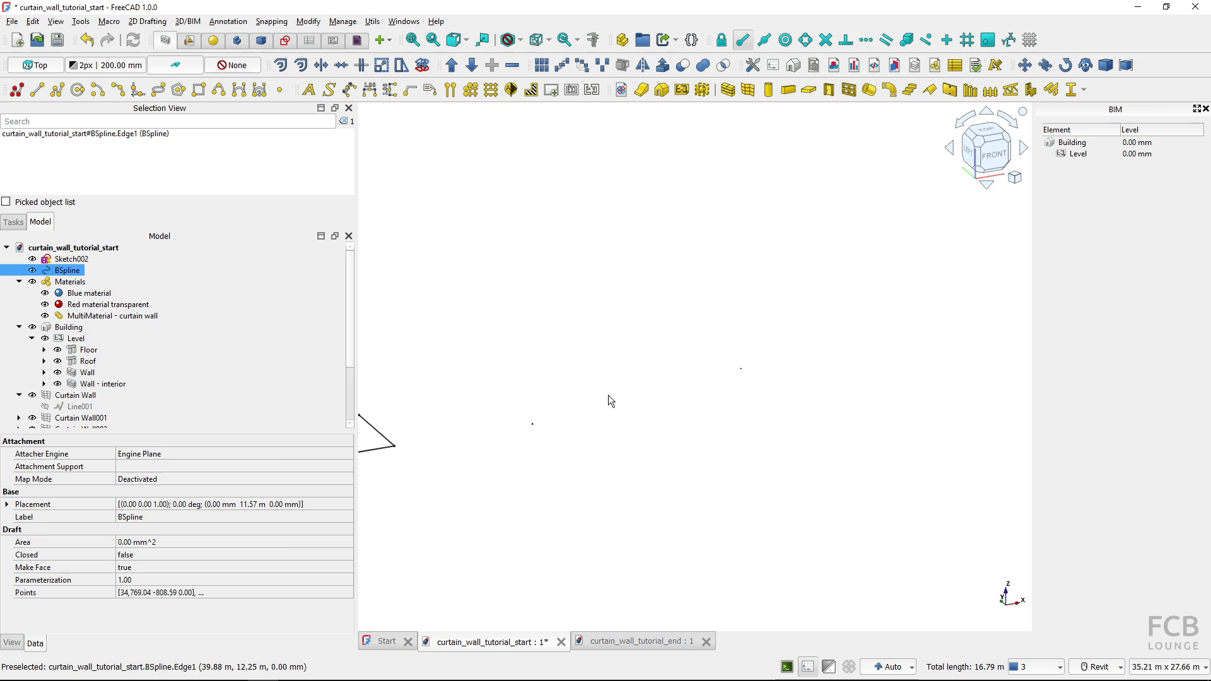
left_click(747, 92)
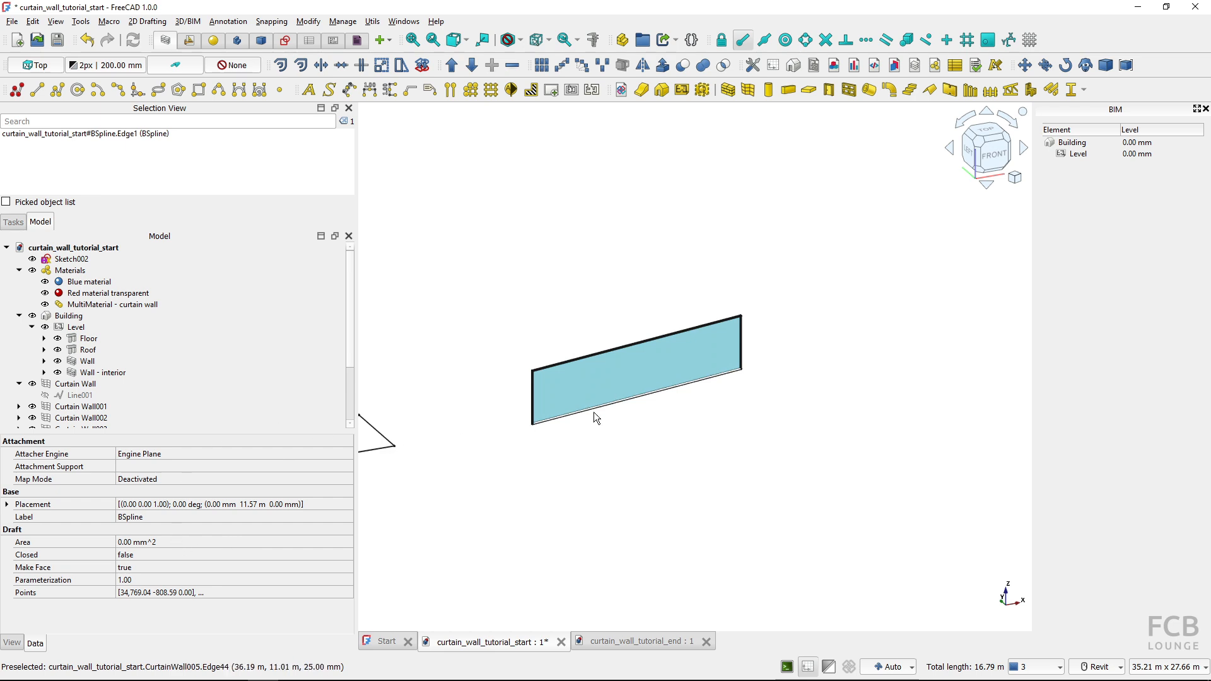
Set the spline-based curtain wall's vertical sections to 6
left_click(608, 380)
scroll(174, 566, "down", 10)
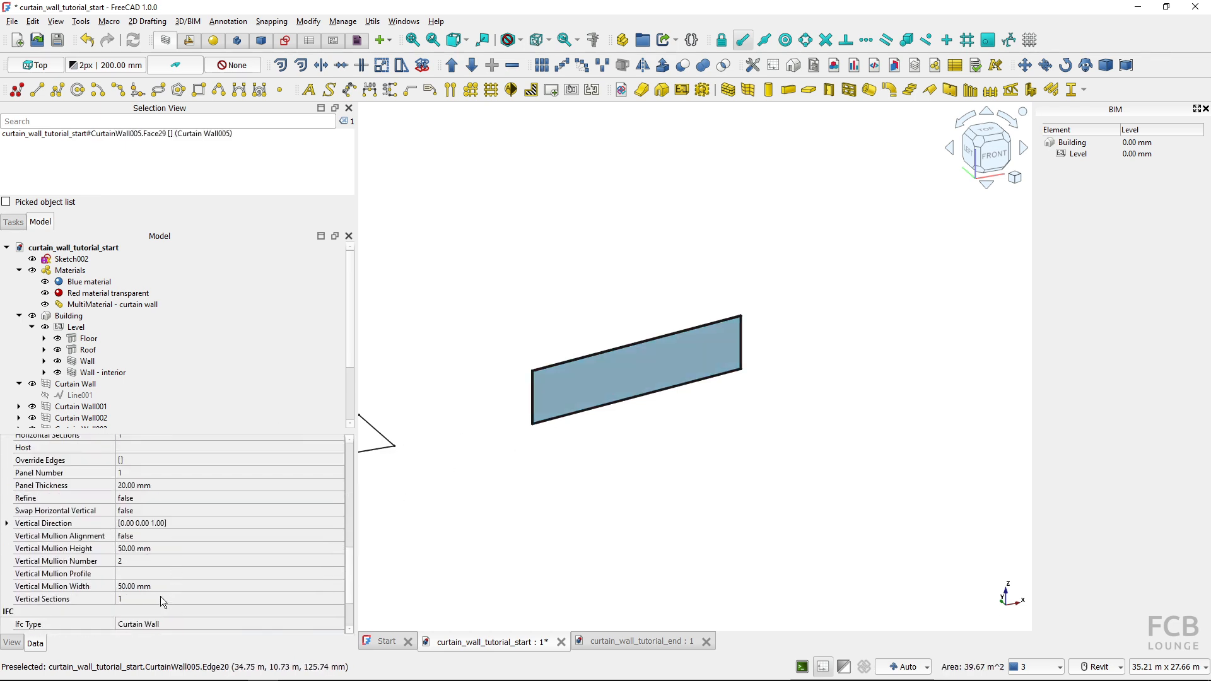
left_click(154, 599)
type("6")
key("Return")
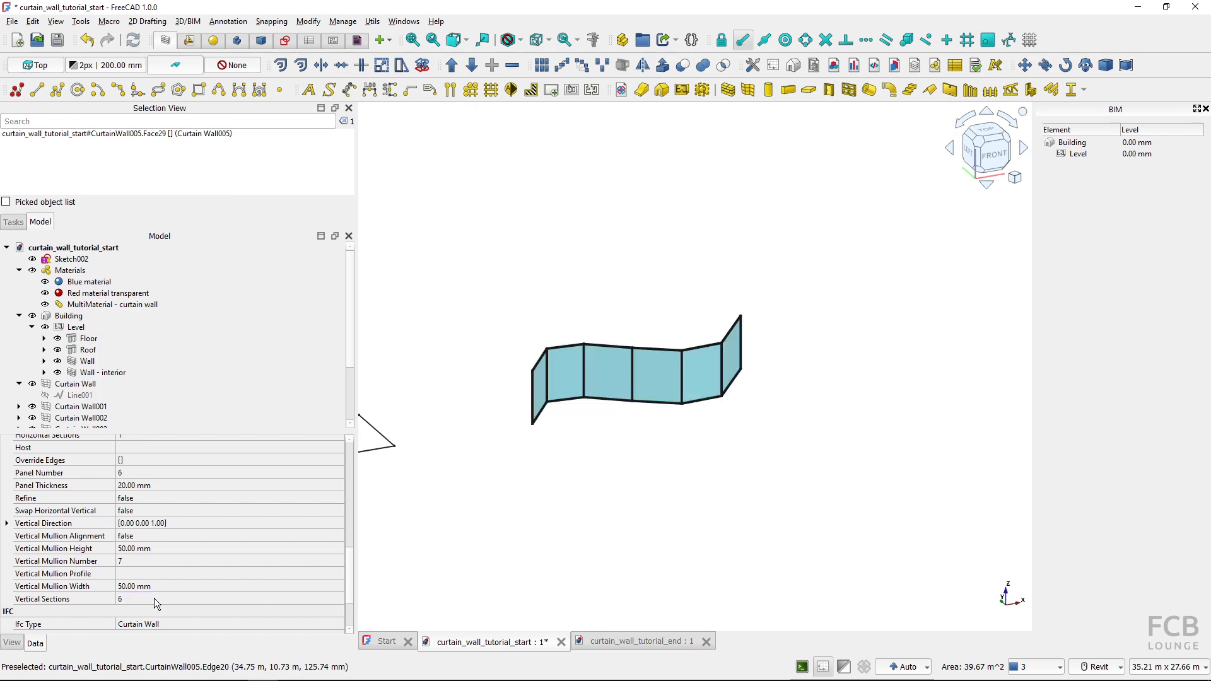
Examine the segmented spline-based curtain wall from several angles, as well as the building with the open front
middle_click_drag(604, 412, 605, 479, "shift")
scroll(592, 398, "up", 5)
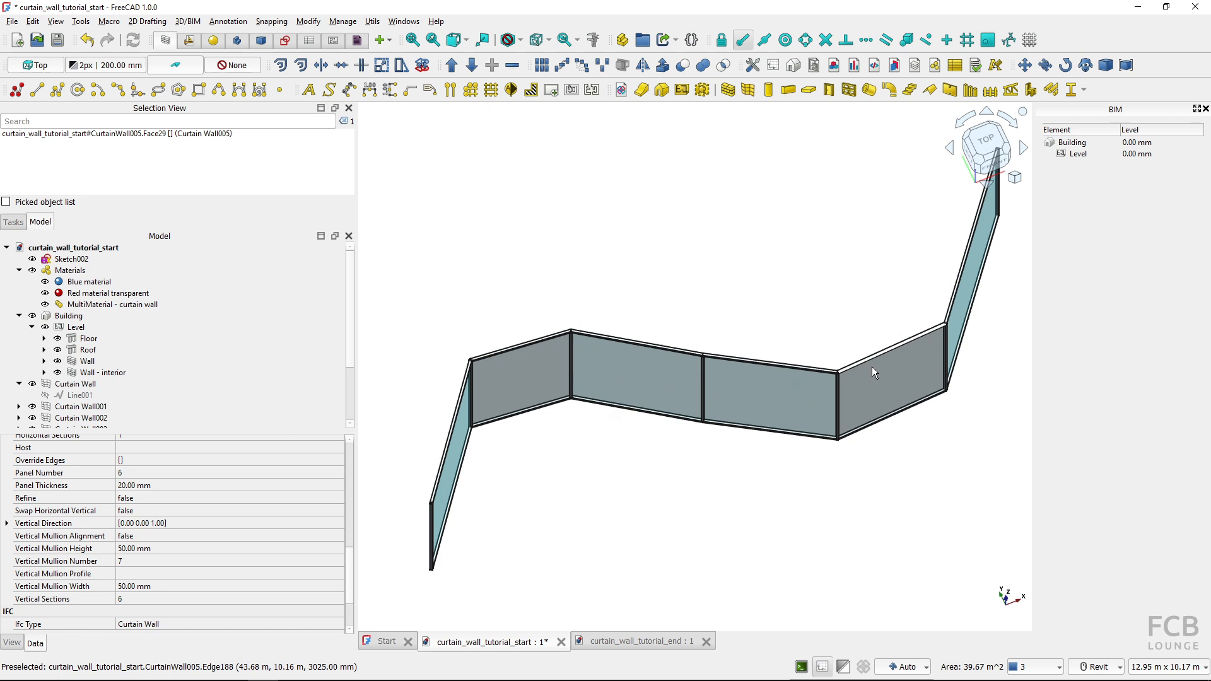
middle_click_drag(872, 365, 719, 408)
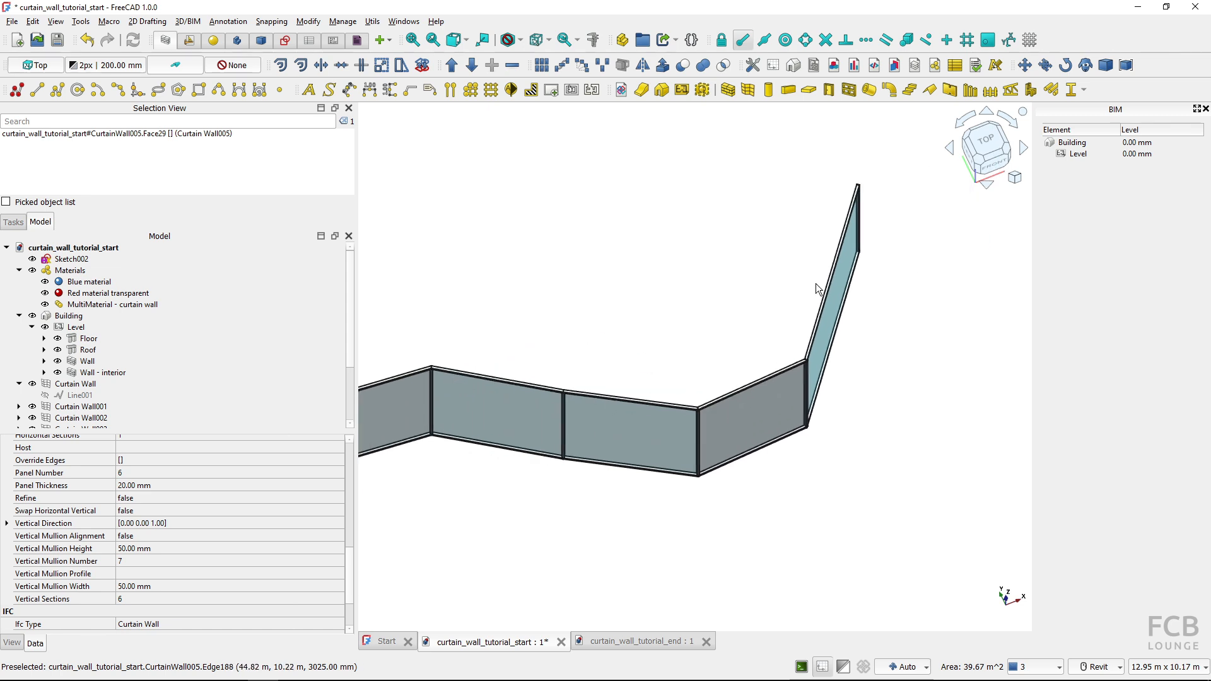
scroll(832, 246, "down", 2)
middle_click_drag(521, 416, 475, 405, "shift")
scroll(725, 460, "down", 2)
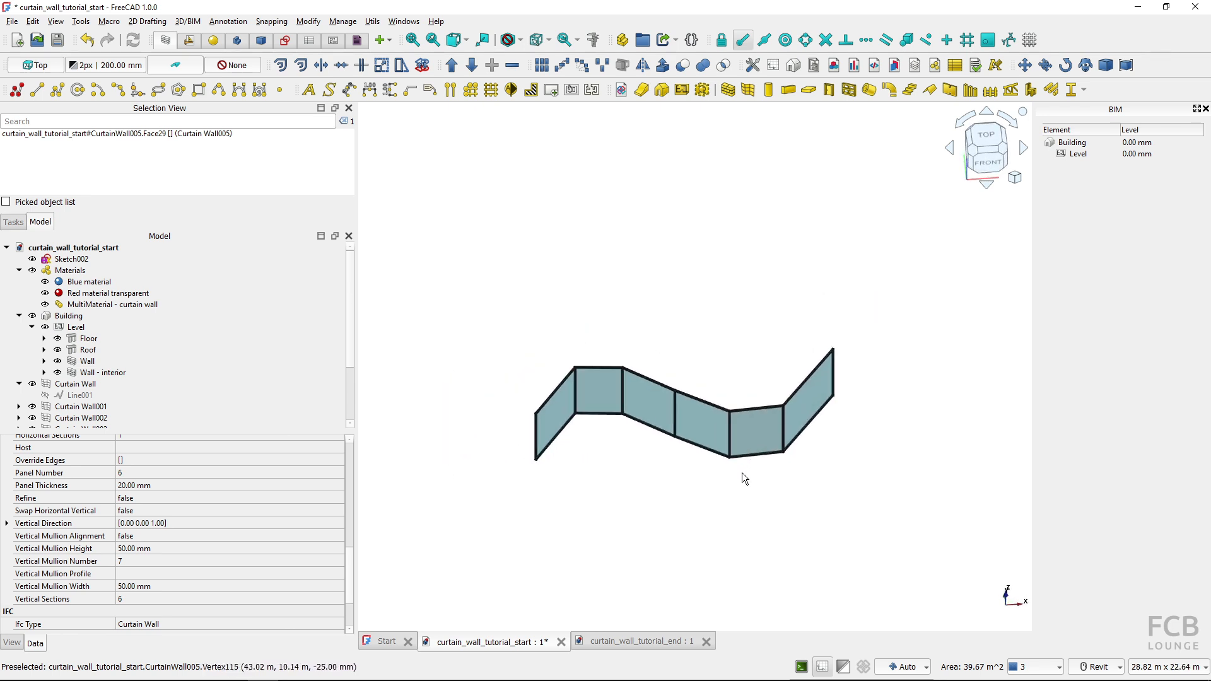
scroll(741, 474, "down", 4)
middle_click_drag(811, 460, 589, 461)
middle_click_drag(856, 415, 802, 435)
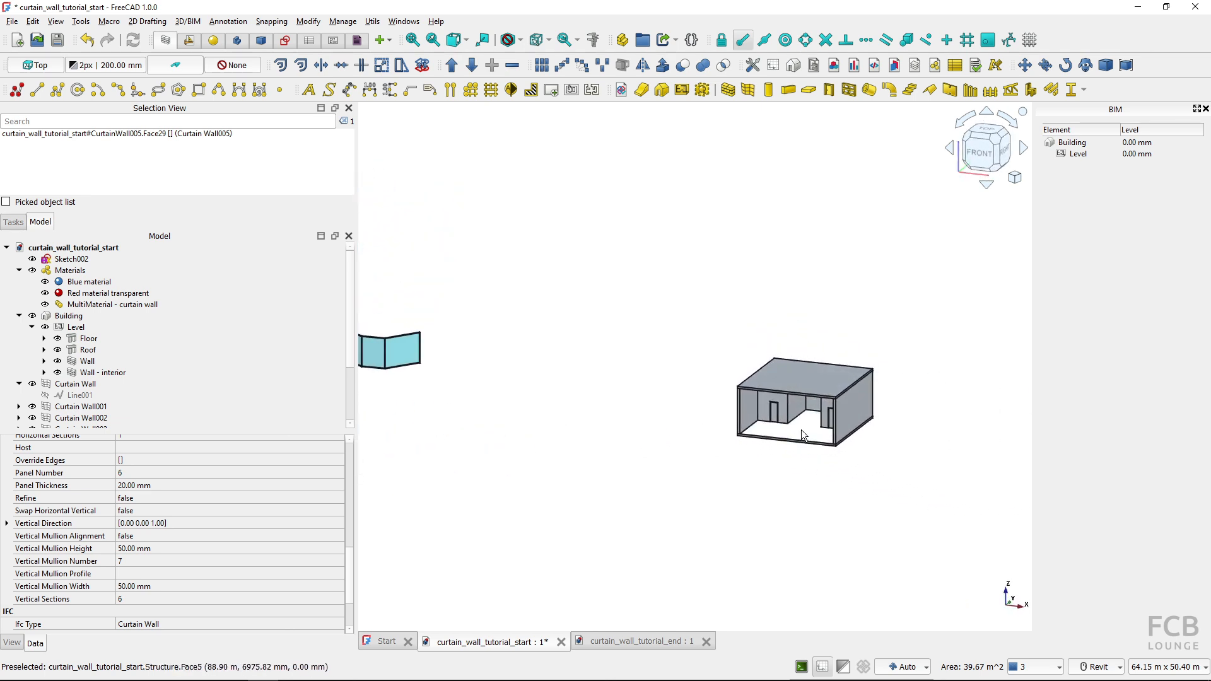
scroll(800, 425, "up", 6)
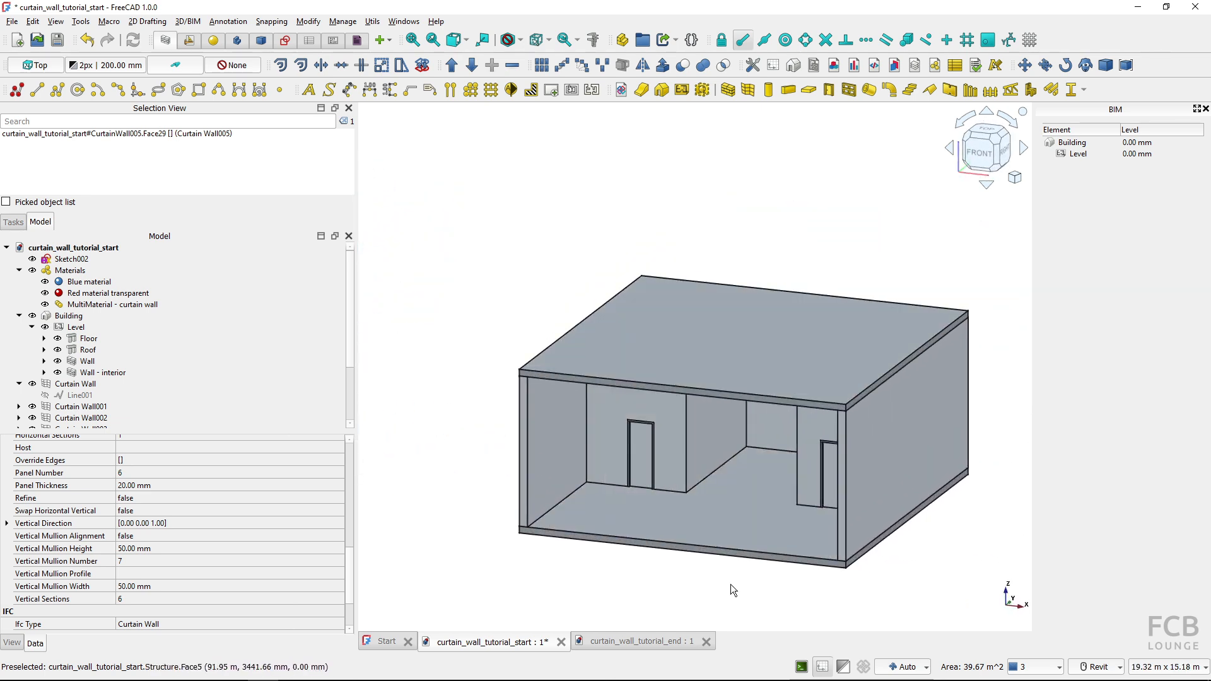
In the curtain_wall_tutorial_end document, set the opening of the door in the glass facade to 90
left_click(648, 641)
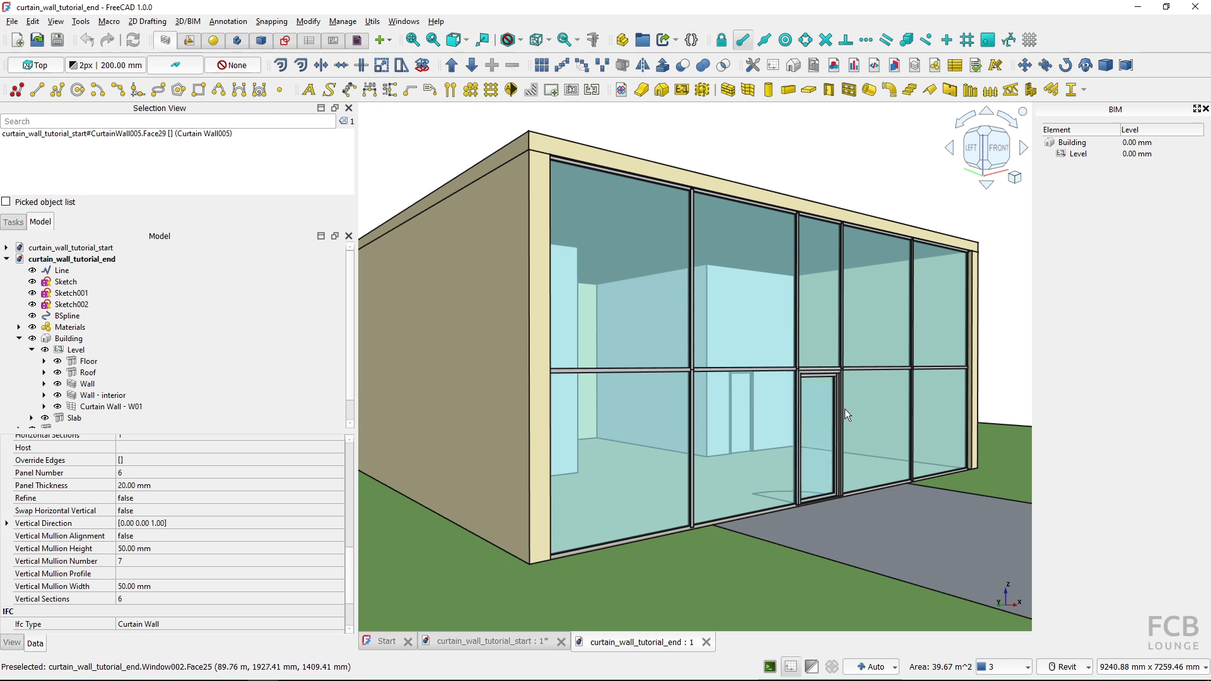
left_click(818, 443)
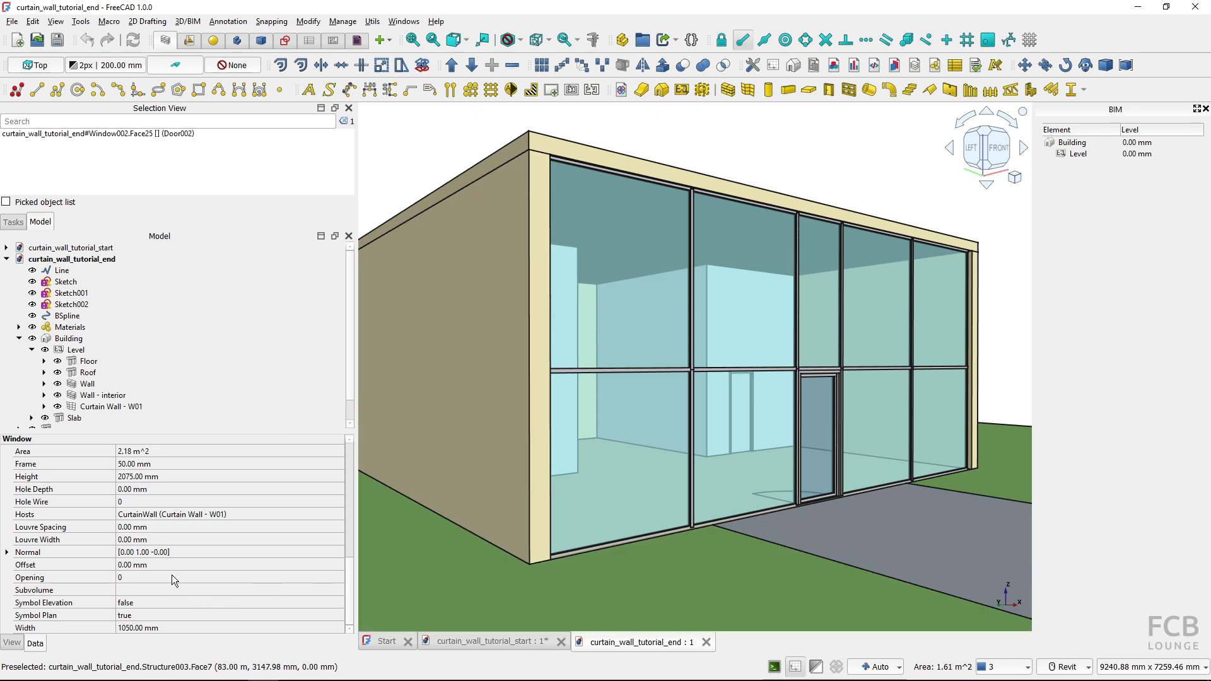
left_click(172, 577)
type("90")
key("Return")
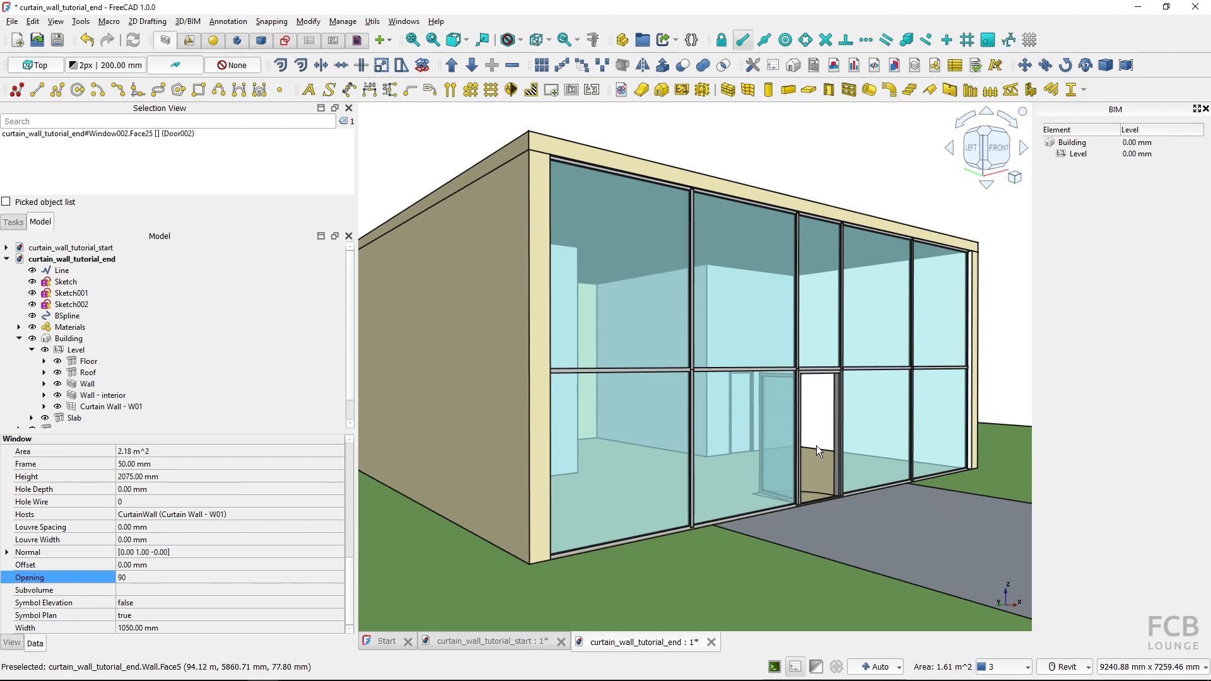
left_click(843, 186)
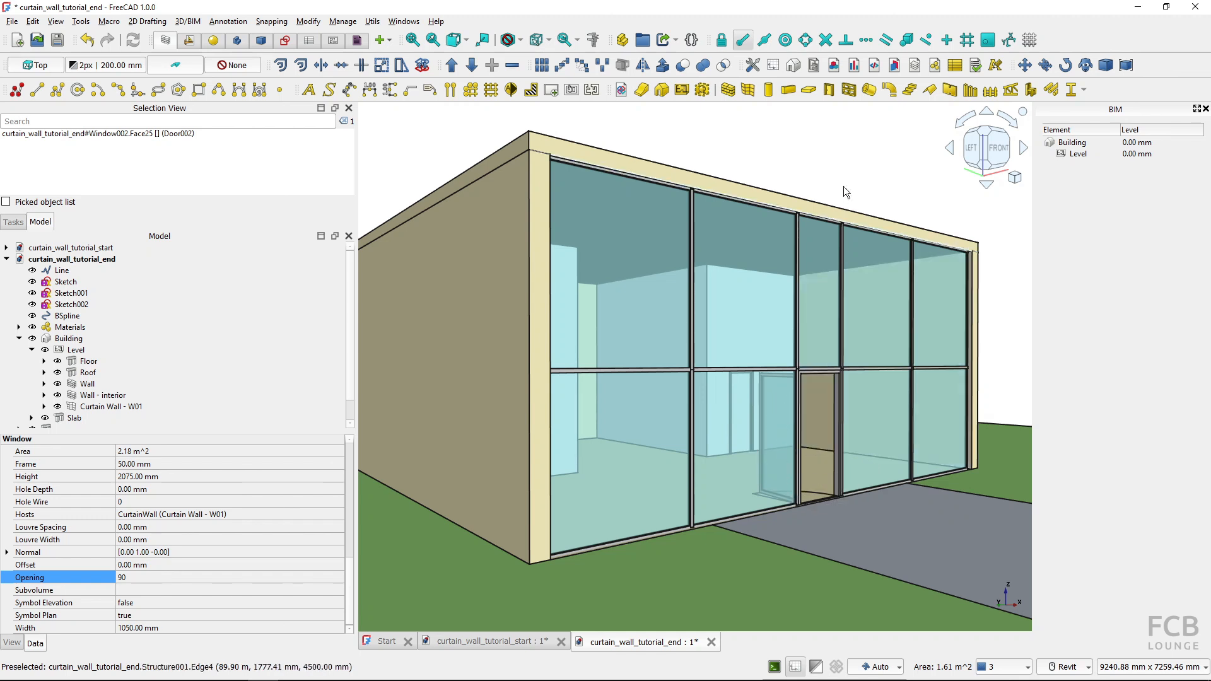
In the curtain_wall_tutorial_start document, measure the distance between the inner vertical wall edges of the building's open front
left_click(536, 643)
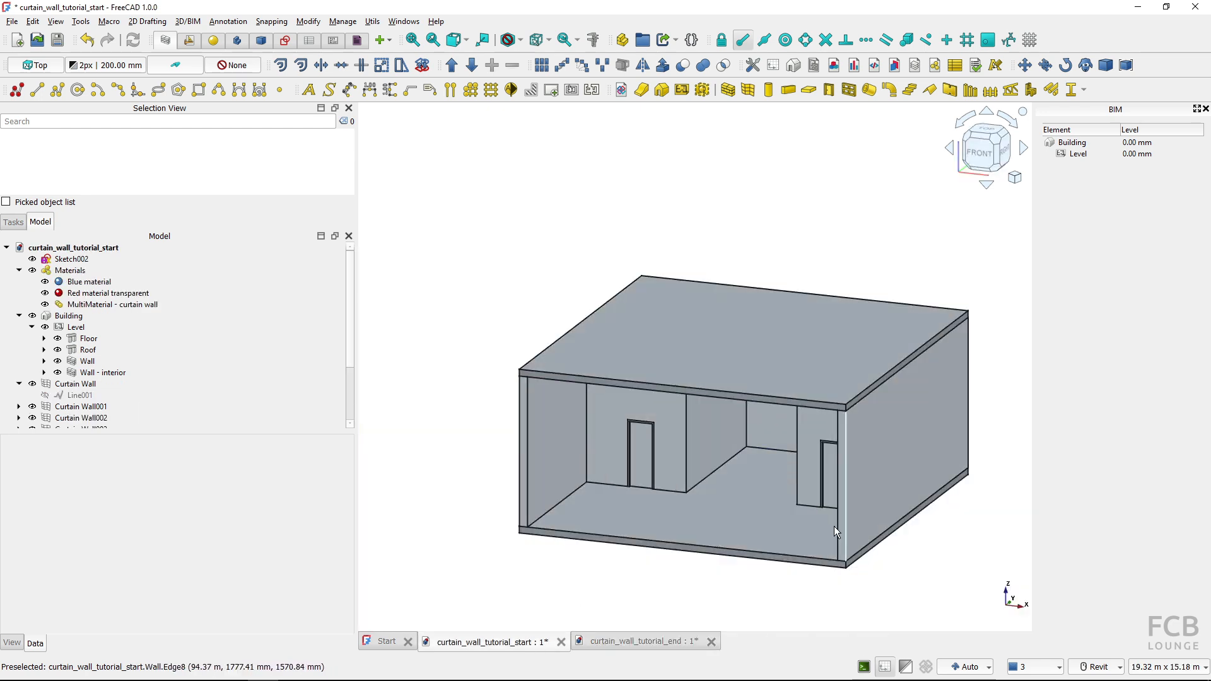
left_click(527, 474)
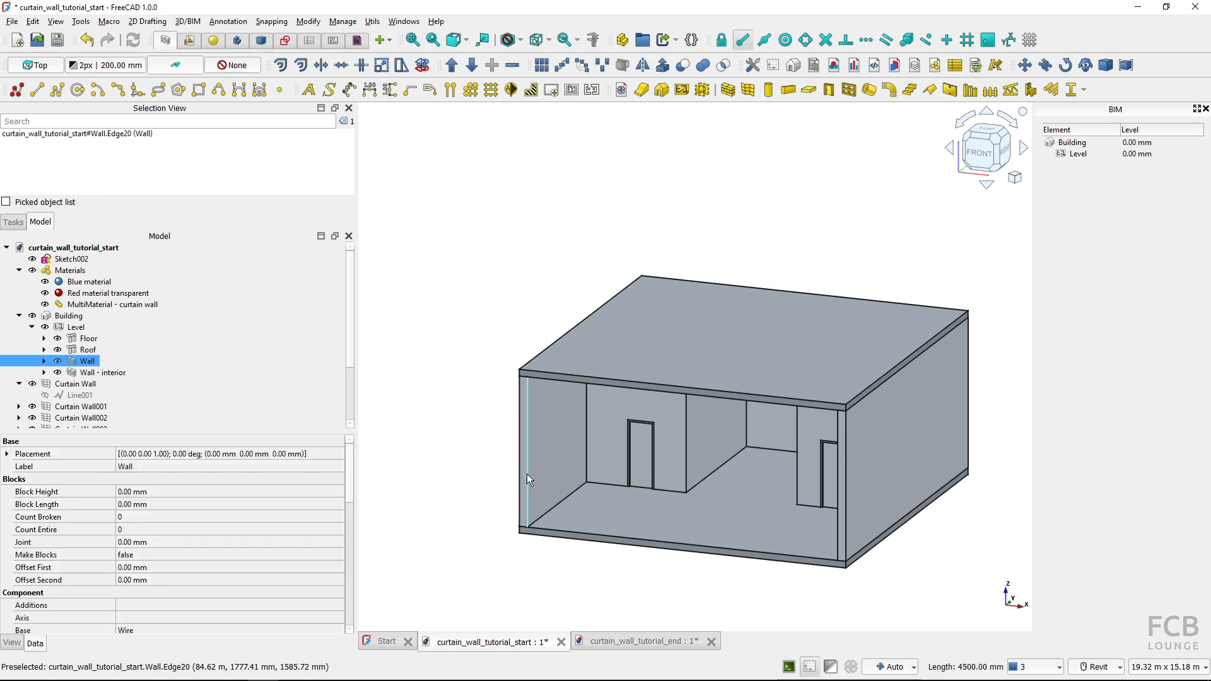
left_click(834, 477, "ctrl")
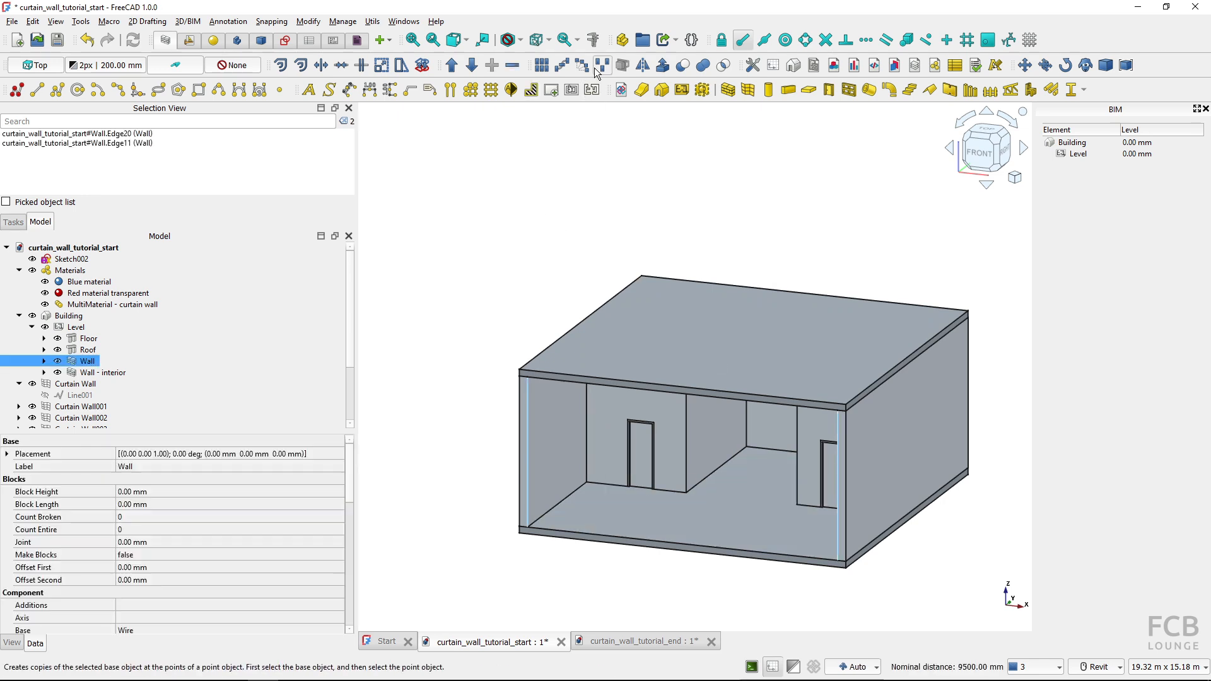
left_click(593, 42)
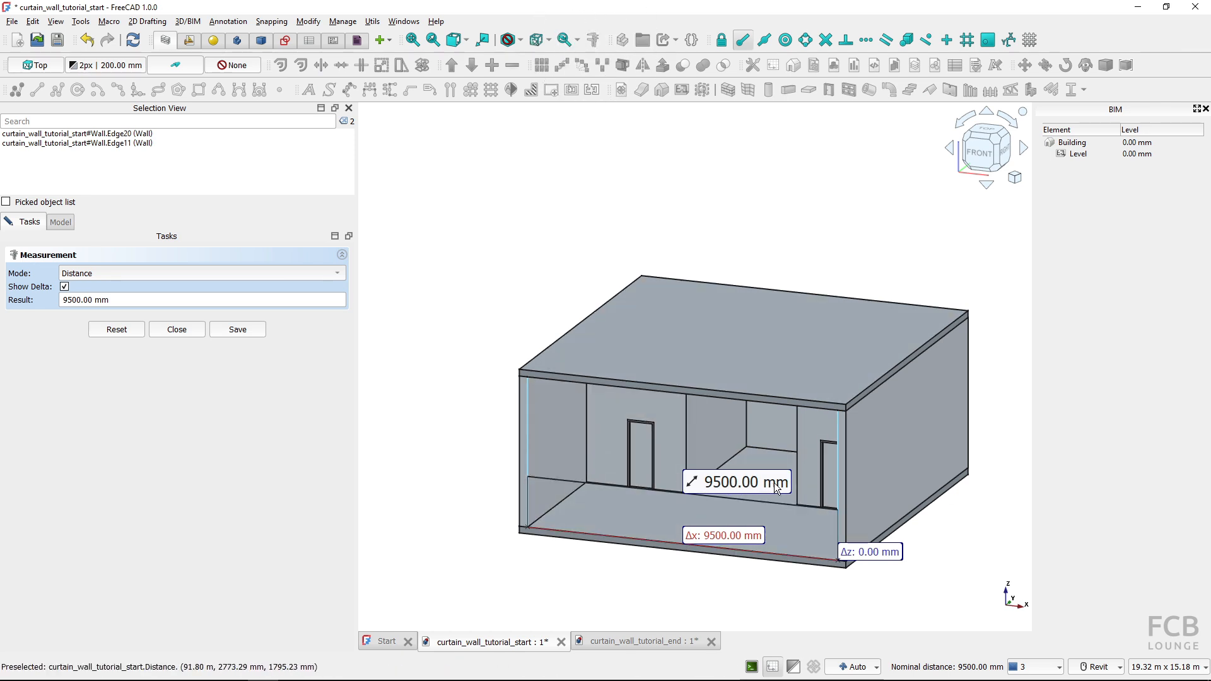
Measure the height of one inner vertical wall edge at the building's open front
left_click(130, 333)
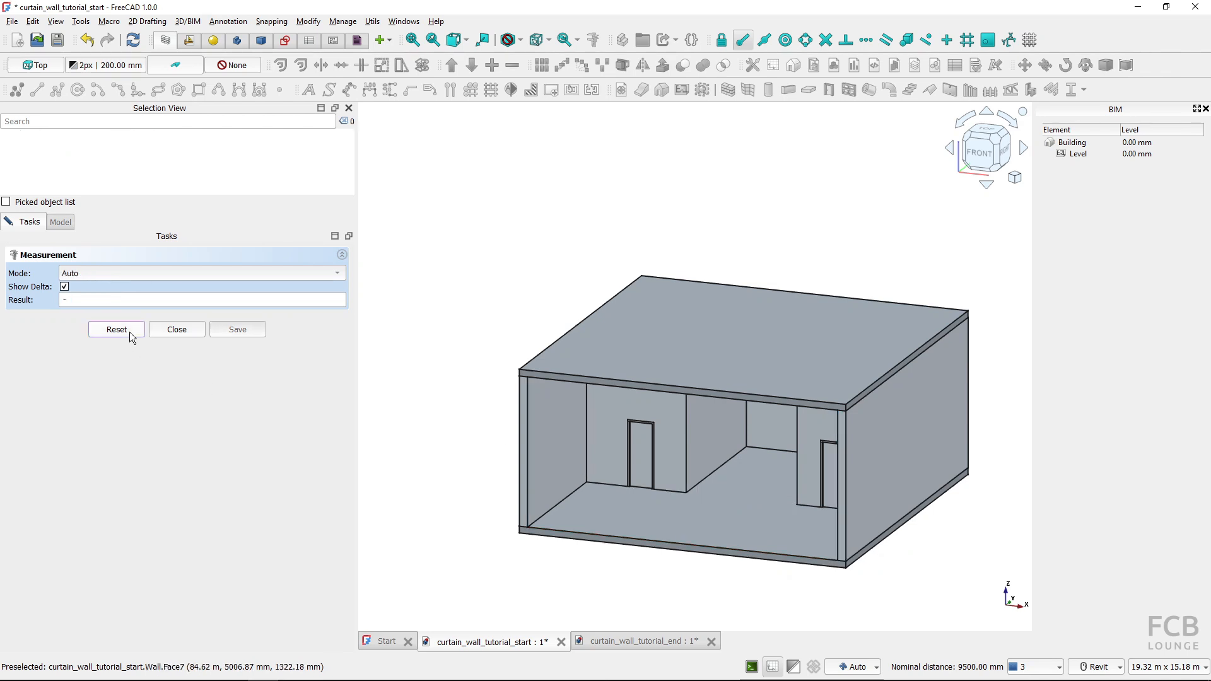
left_click(533, 446)
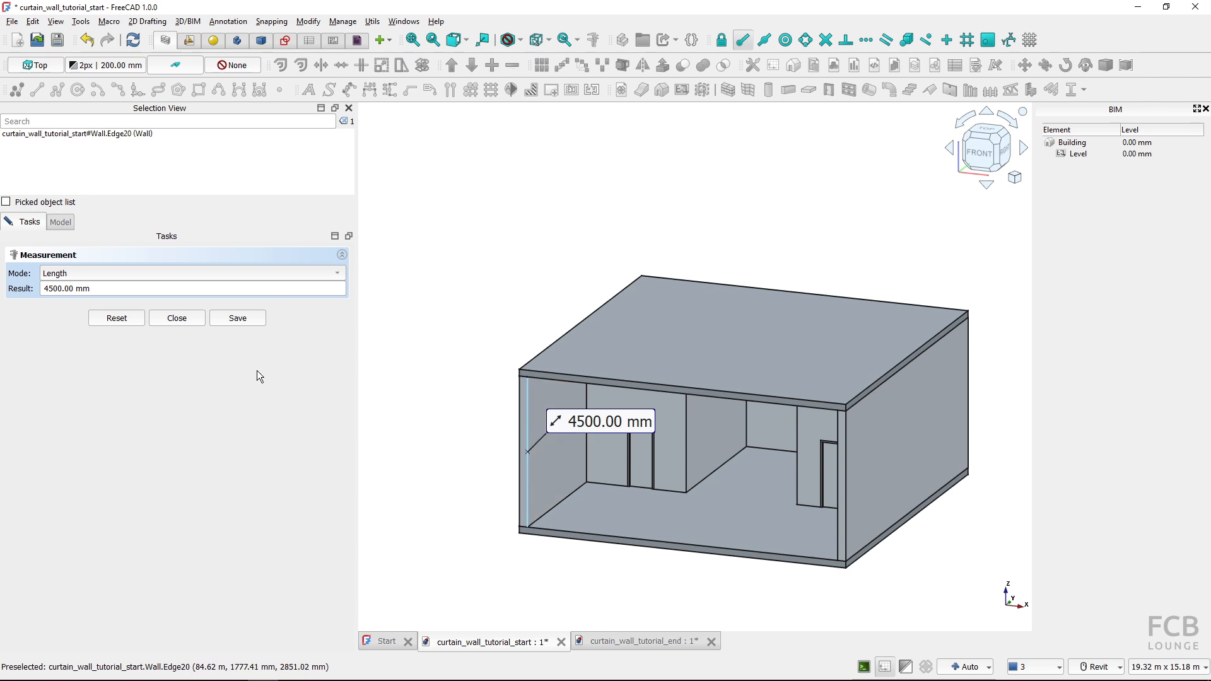
left_click(186, 319)
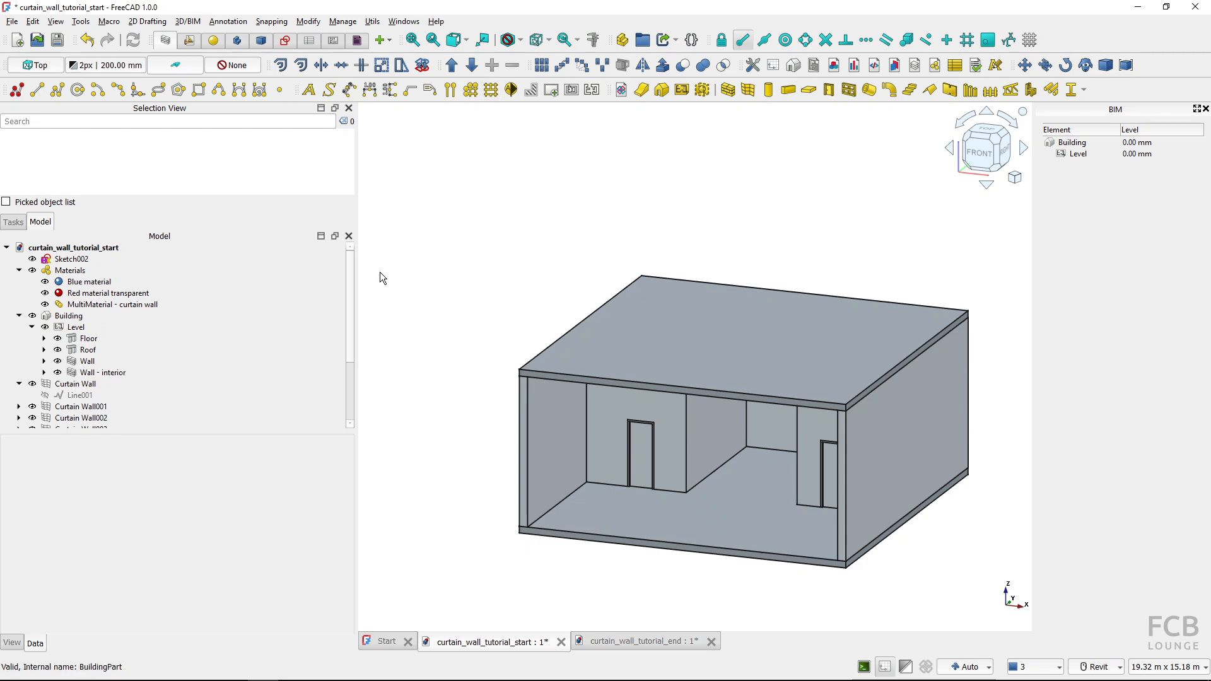
Edit Grid001 and set its total width to 9500 mm and its total height to 4500 mm
scroll(350, 308, "down", 3)
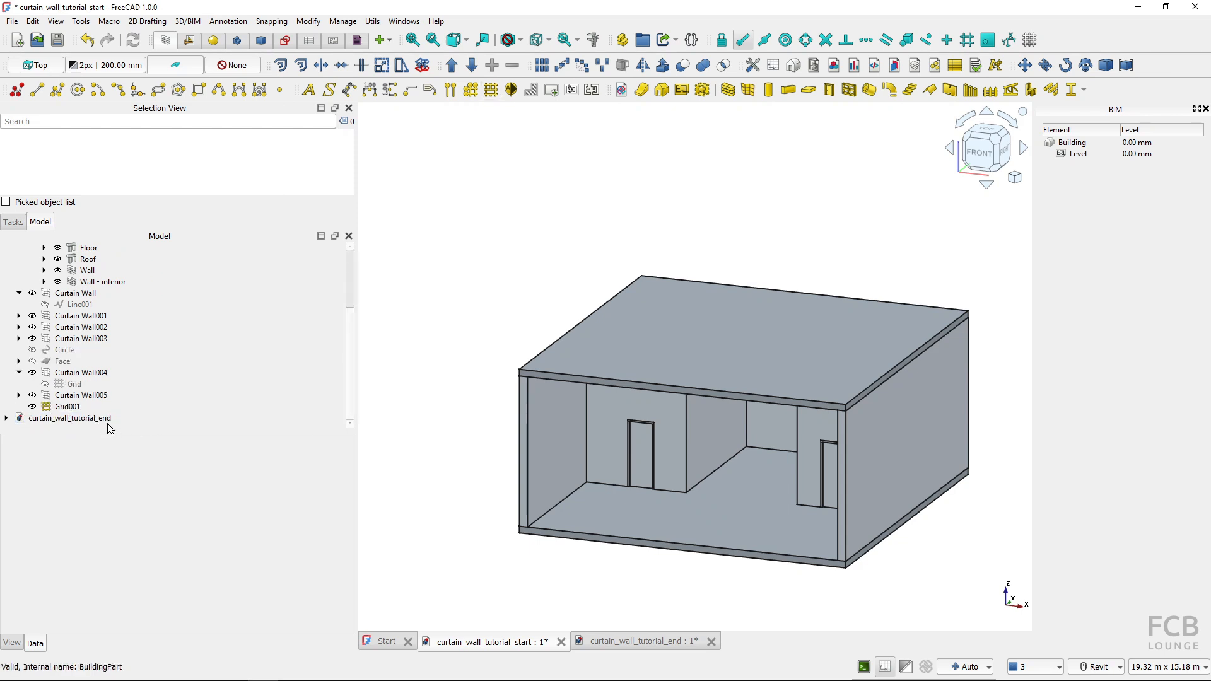
left_click(63, 407)
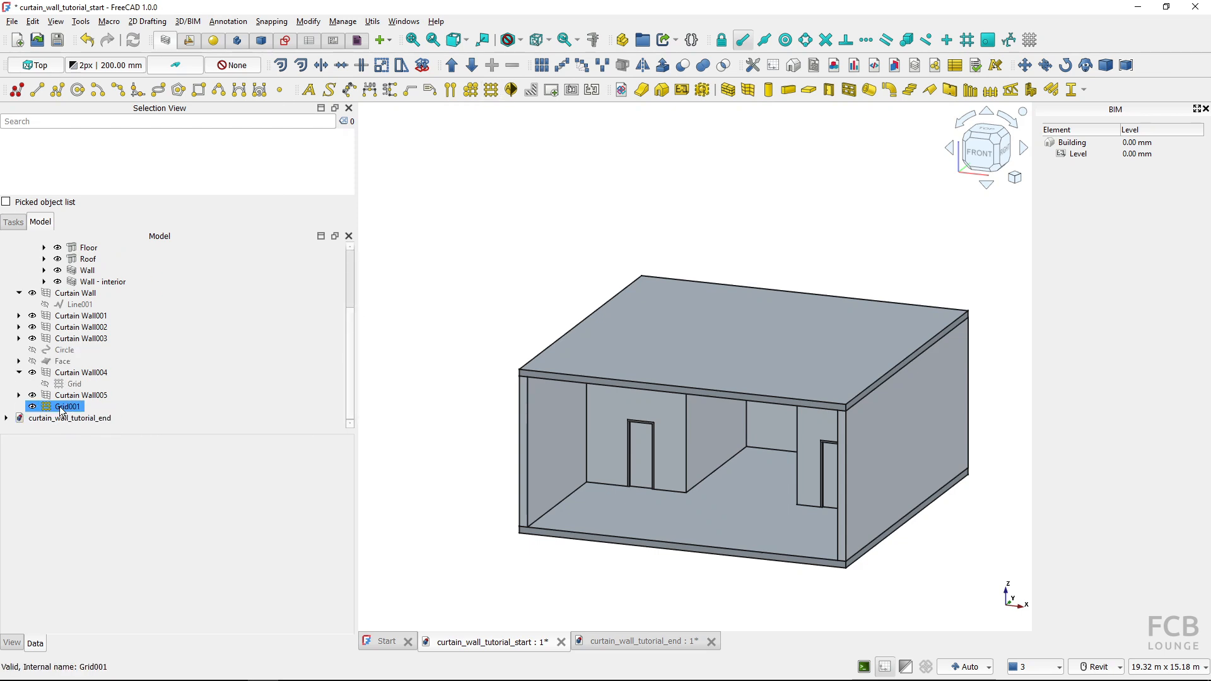
double_click(61, 406)
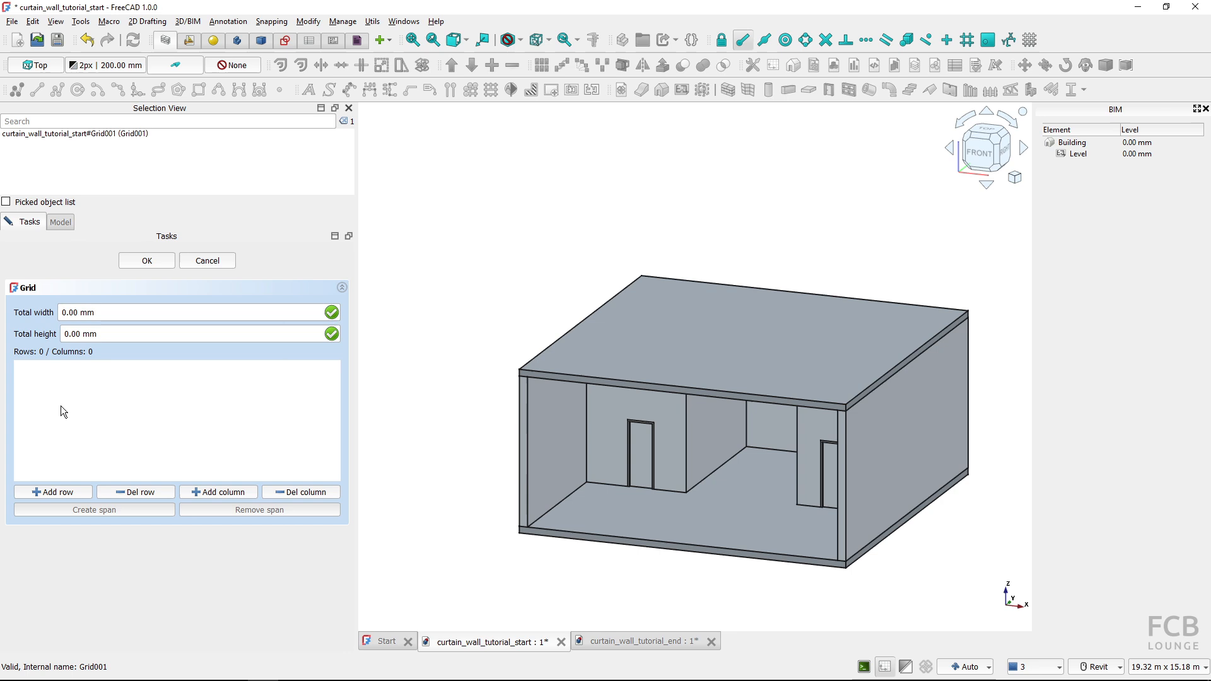
left_click(108, 313)
type("9500")
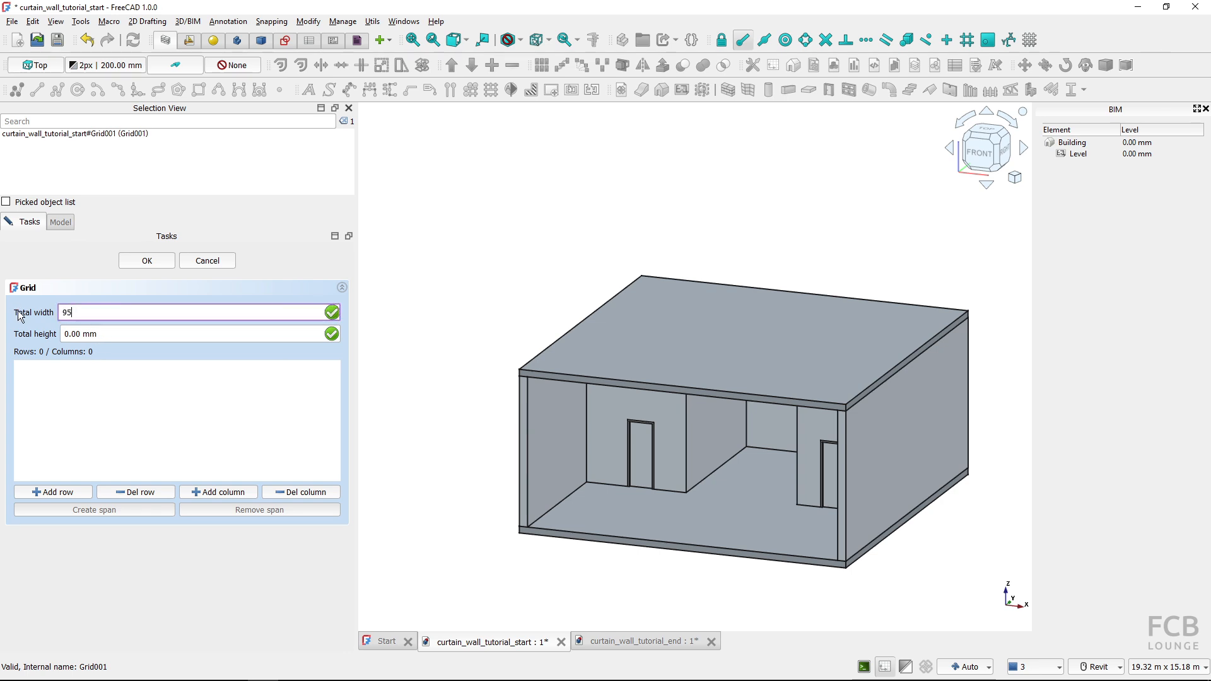
left_click(124, 335)
type("4500")
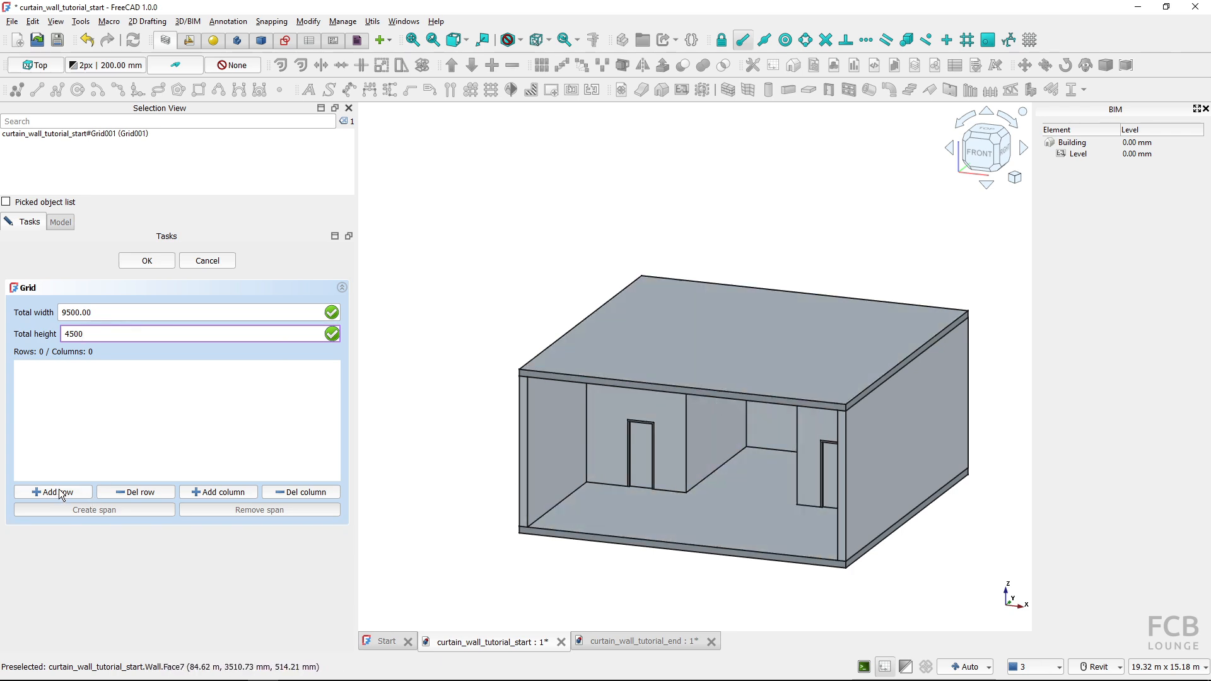
Divide the grid into five columns and two rows and finish editing it
left_click(235, 495)
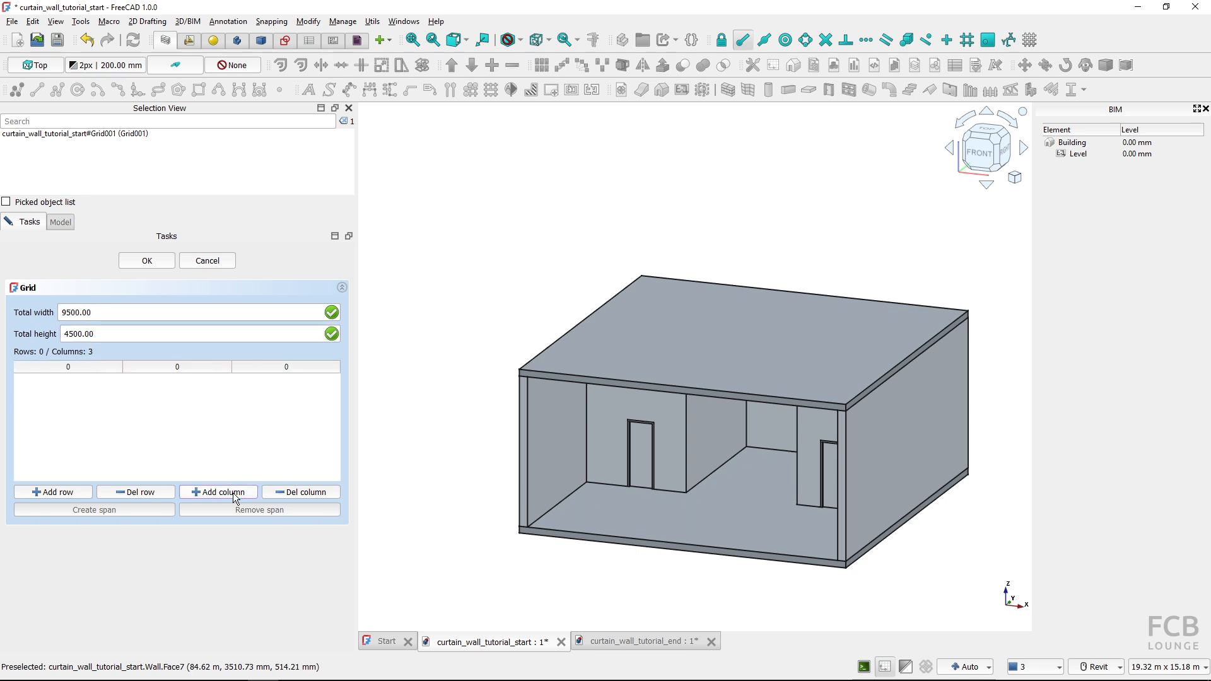
left_click(47, 492)
left_click(48, 493)
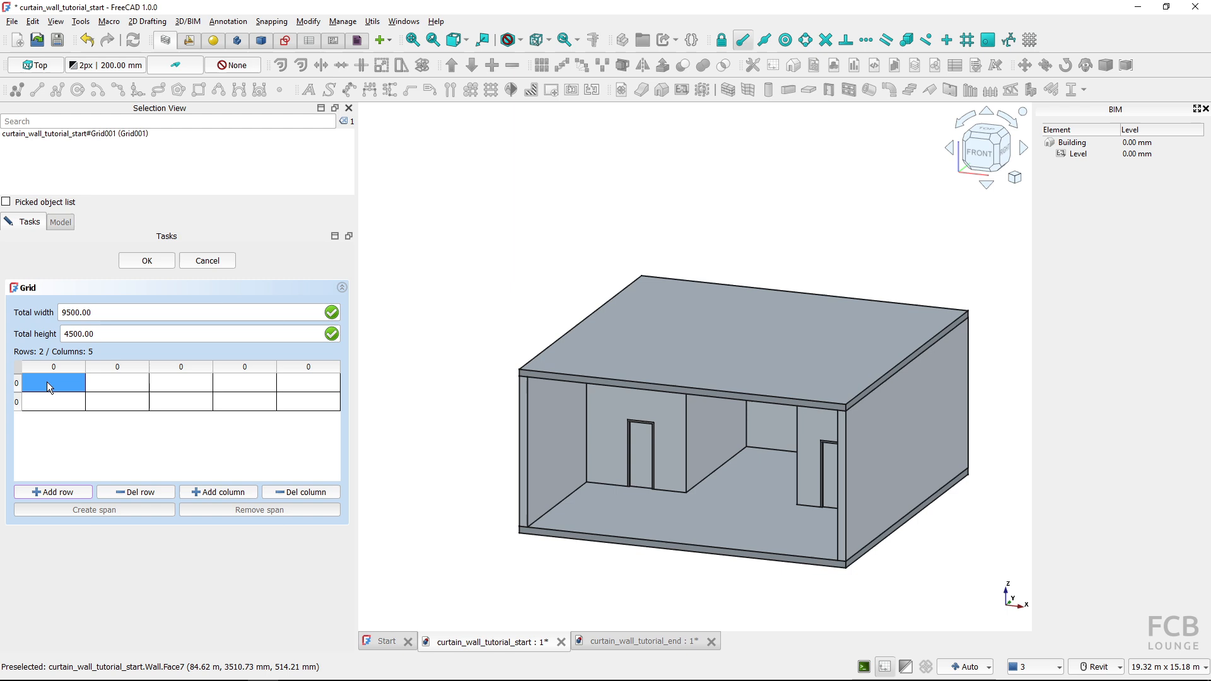
left_click(149, 263)
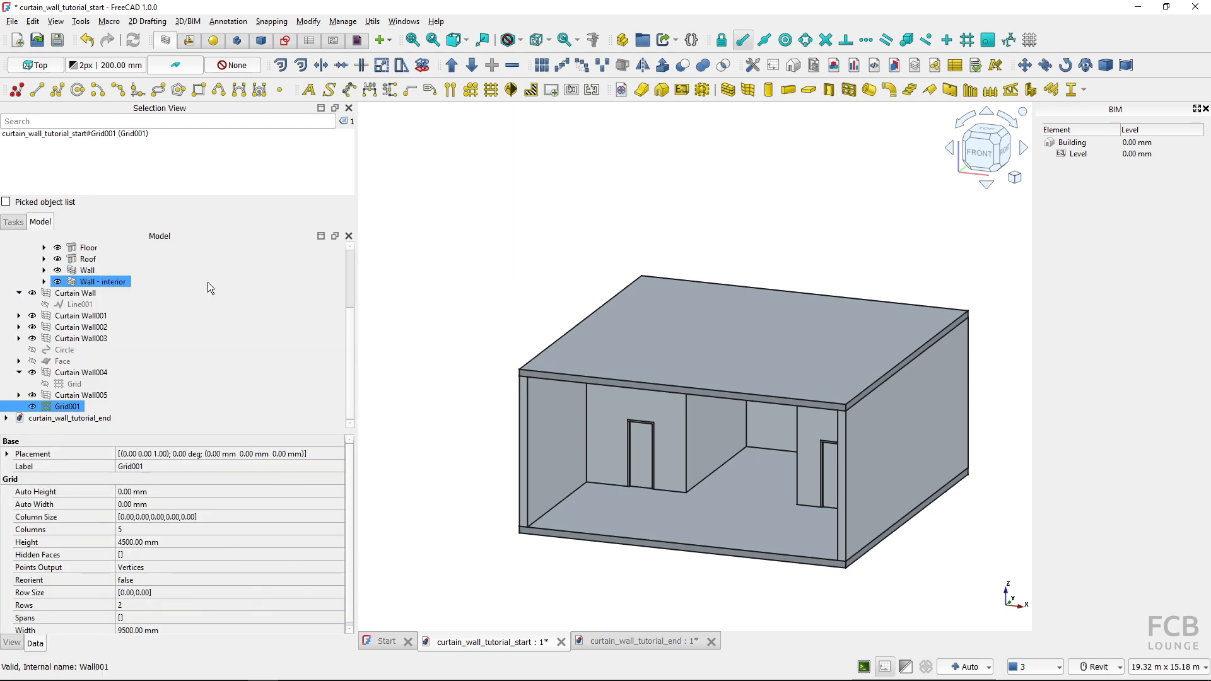
Rename Grid001 as Grid - W01
left_click(65, 407)
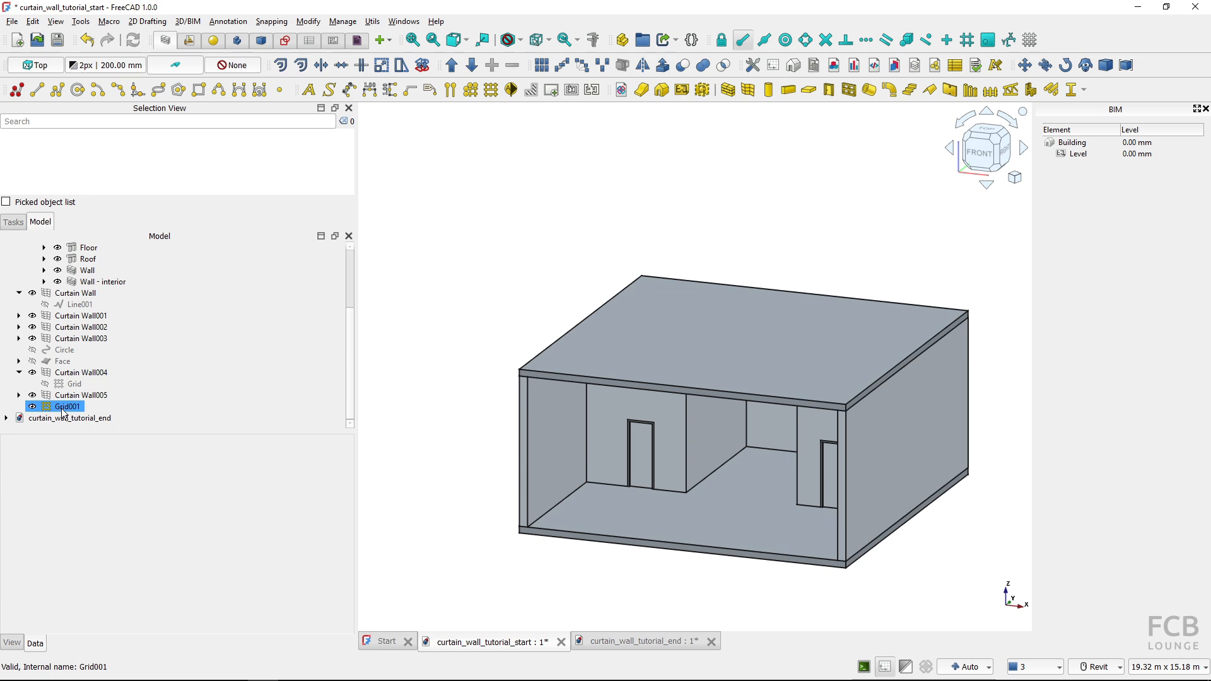
type("Grid")
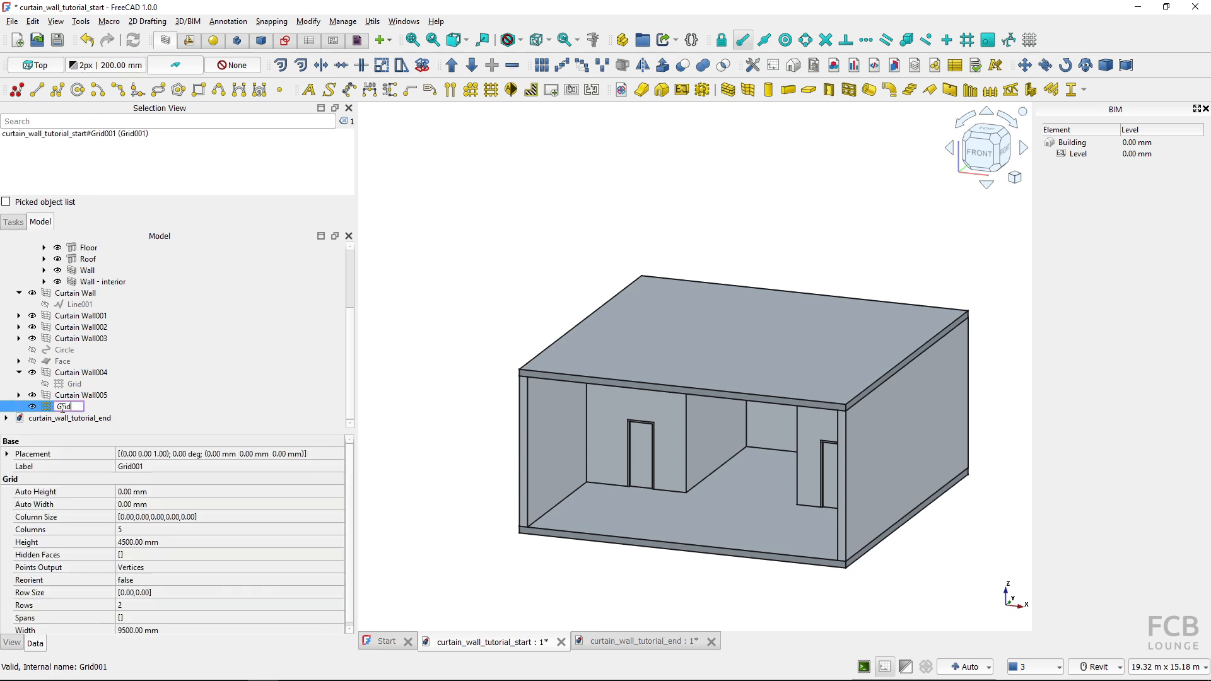
type(" - W01")
key("Return")
Hide Curtain Wall004, which overlaps the new grid near the origin
scroll(425, 369, "down", 3)
middle_click_drag(425, 368, 563, 324)
scroll(577, 324, "down", 9)
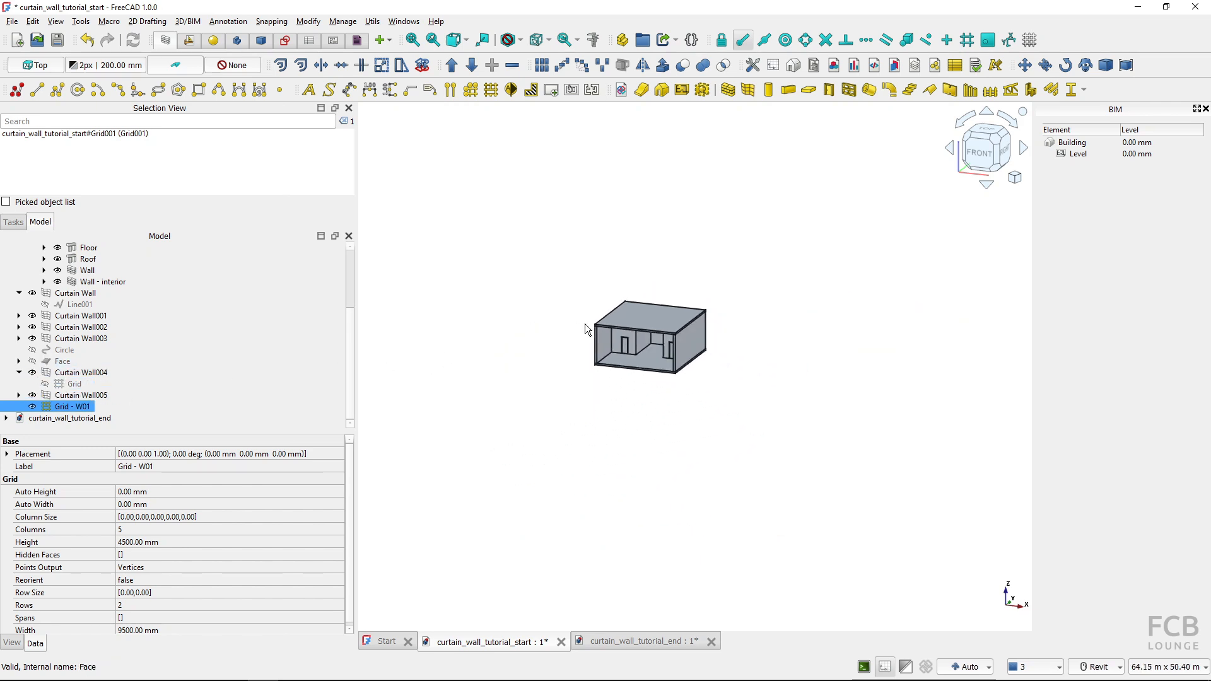
middle_click_drag(657, 355, 753, 372)
key("2")
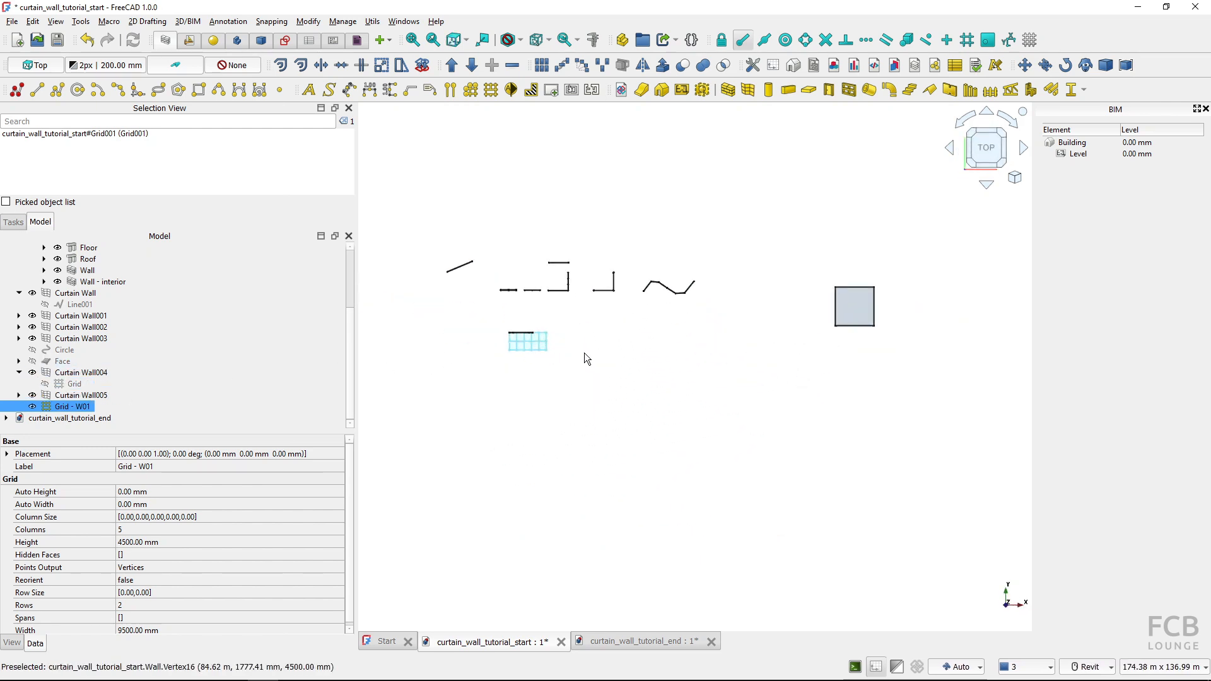
scroll(524, 341, "up", 6)
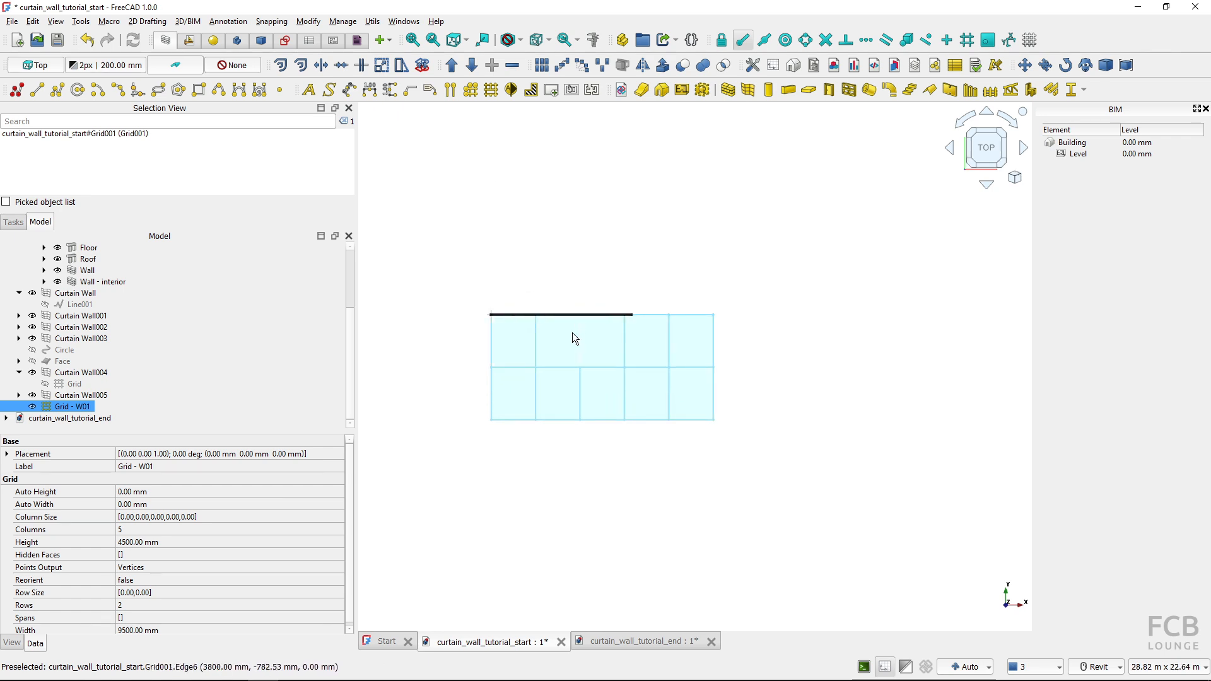
middle_click_drag(573, 332, 540, 297, "shift")
left_click(540, 296)
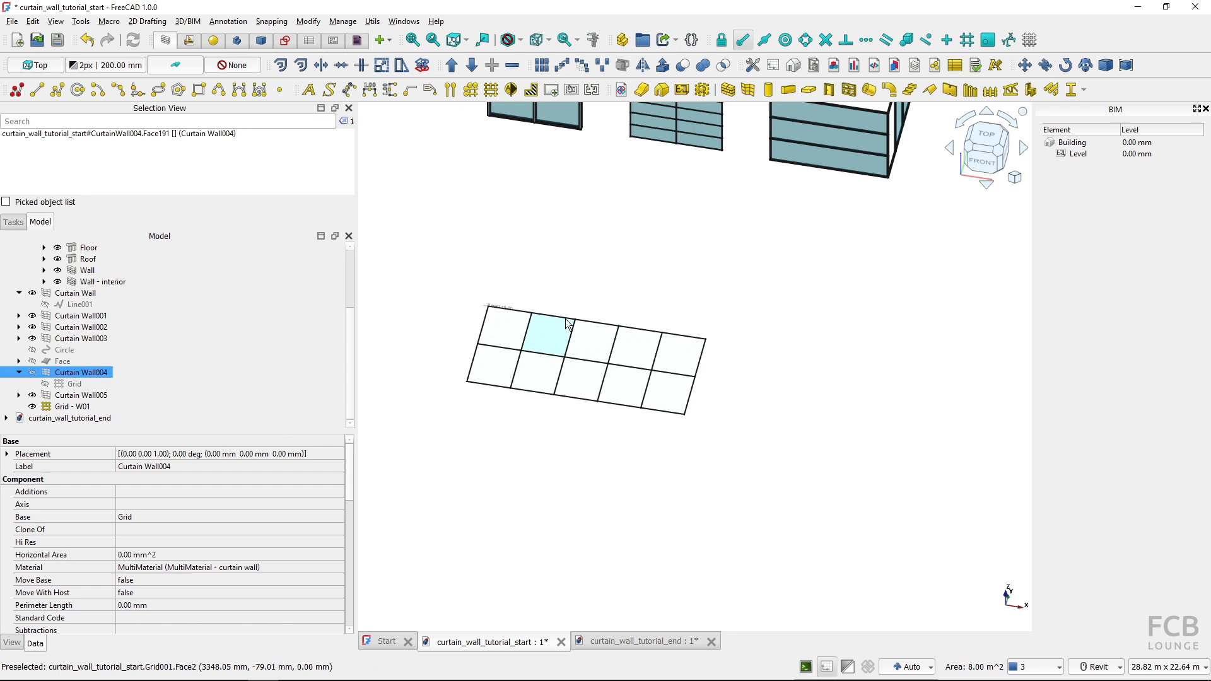
Transform Grid - W01 by rotating it 90 degrees about the X axis so it stands upright
scroll(525, 322, "up", 2)
scroll(488, 340, "up", 1)
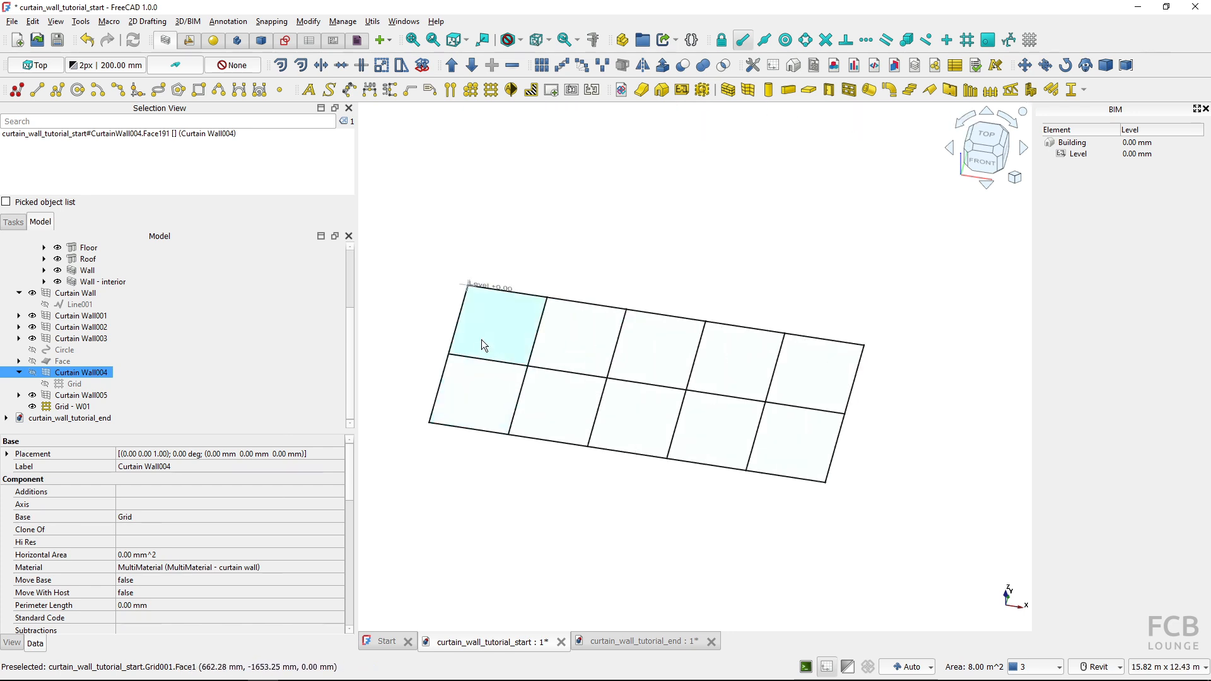
left_click(481, 340)
right_click(487, 331)
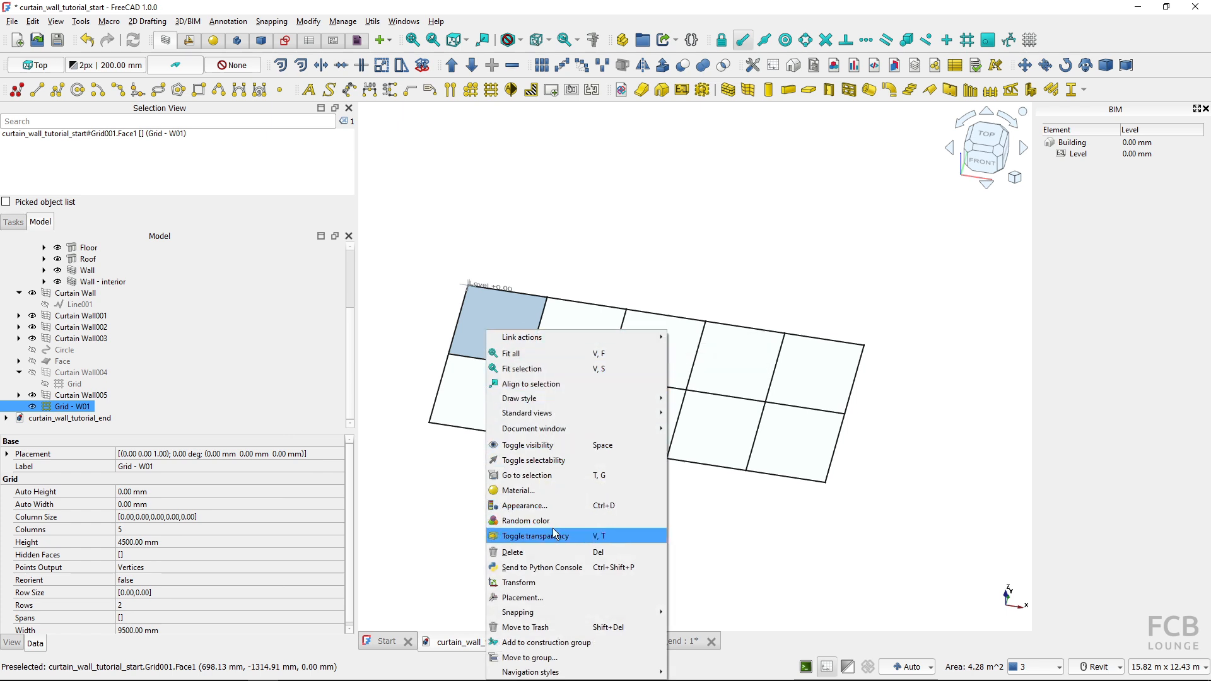
left_click(543, 578)
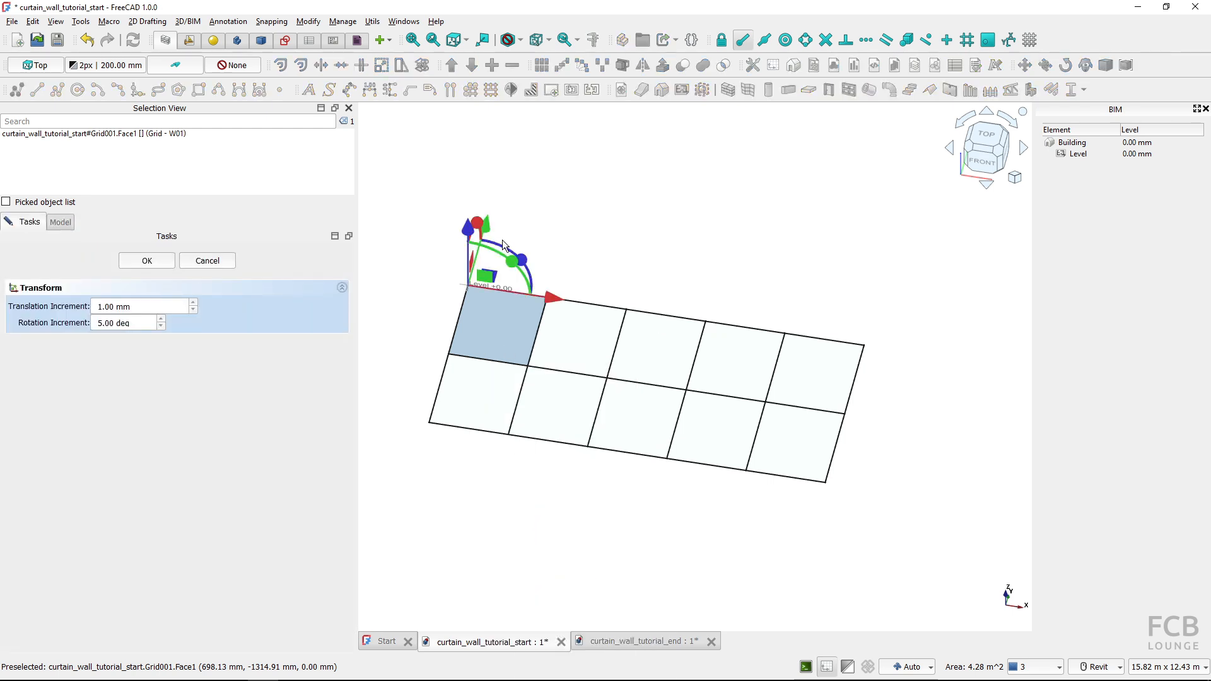
middle_click_drag(502, 239, 532, 207, "shift")
left_click_drag(509, 224, 449, 265)
left_click(146, 263)
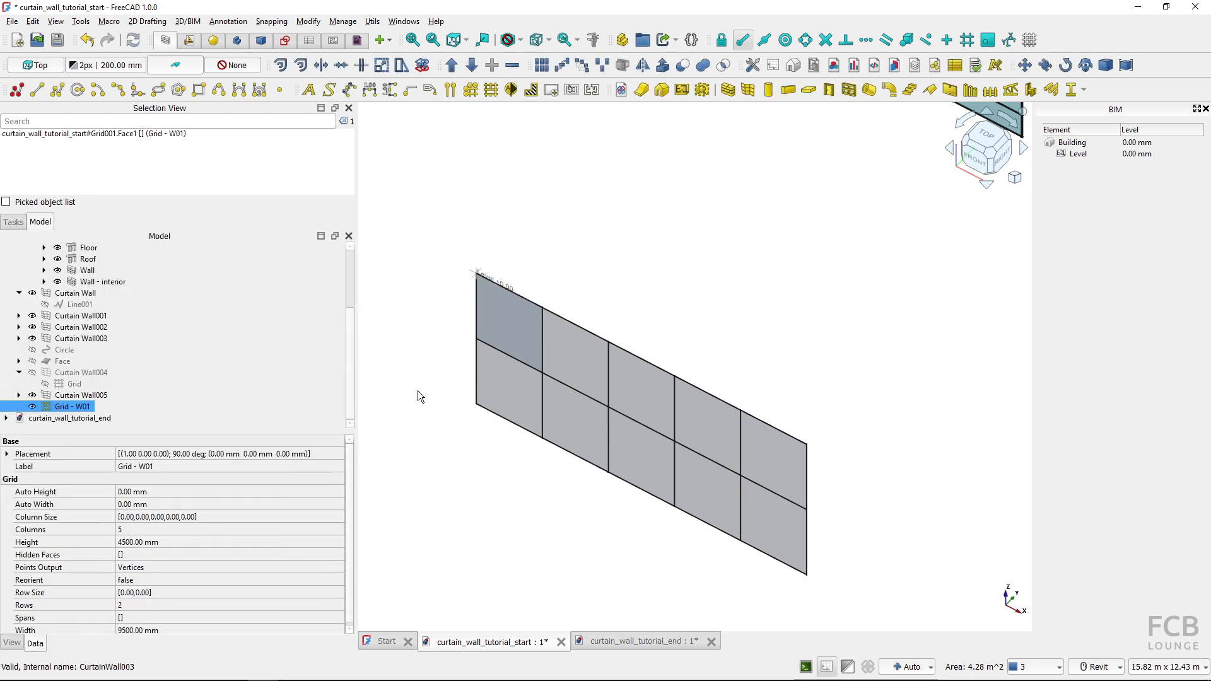
middle_click_drag(552, 411, 585, 395, "shift")
key("1")
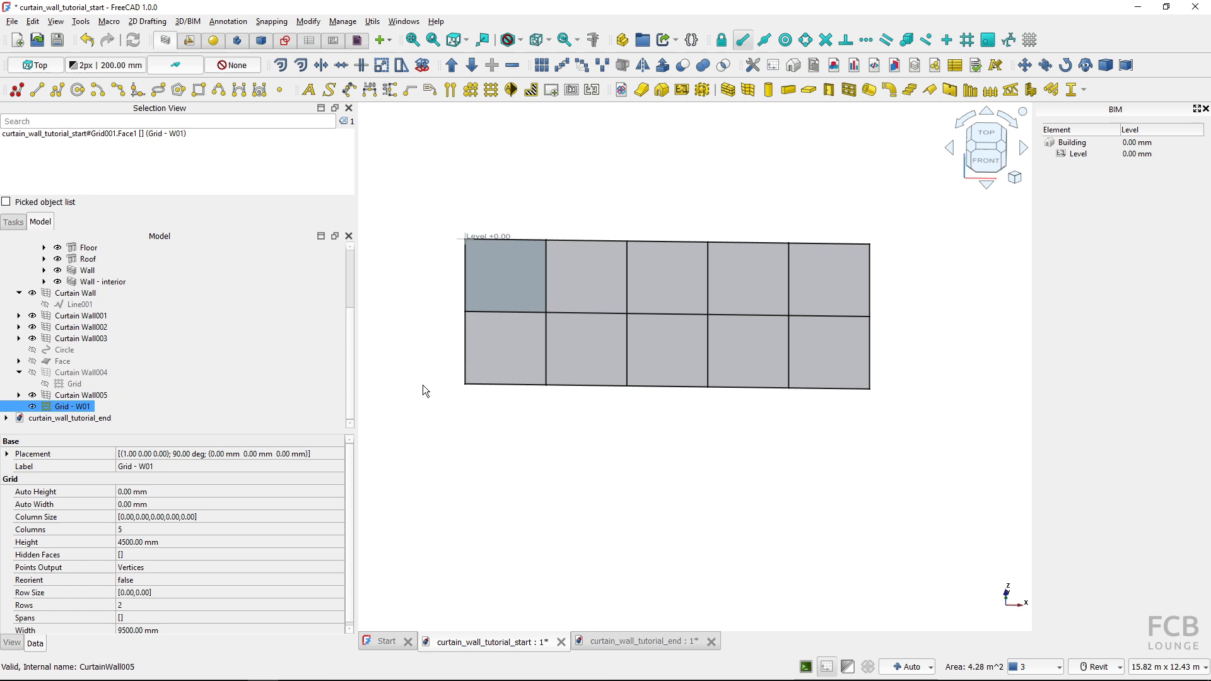
Move Grid - W01 from its lower-left corner to the inner bottom corner of the left wall at the building's open front
scroll(434, 382, "down", 7)
middle_click_drag(751, 313, 599, 346)
scroll(869, 297, "down", 5)
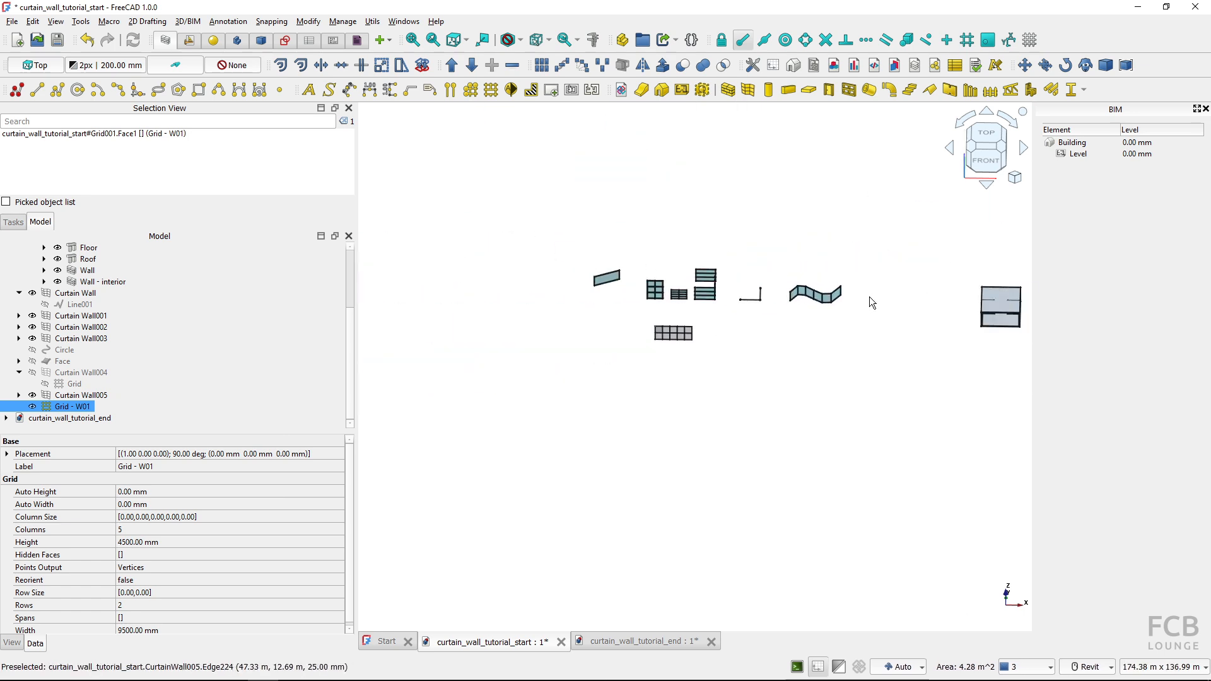
middle_click_drag(869, 296, 800, 345)
scroll(511, 369, "up", 12)
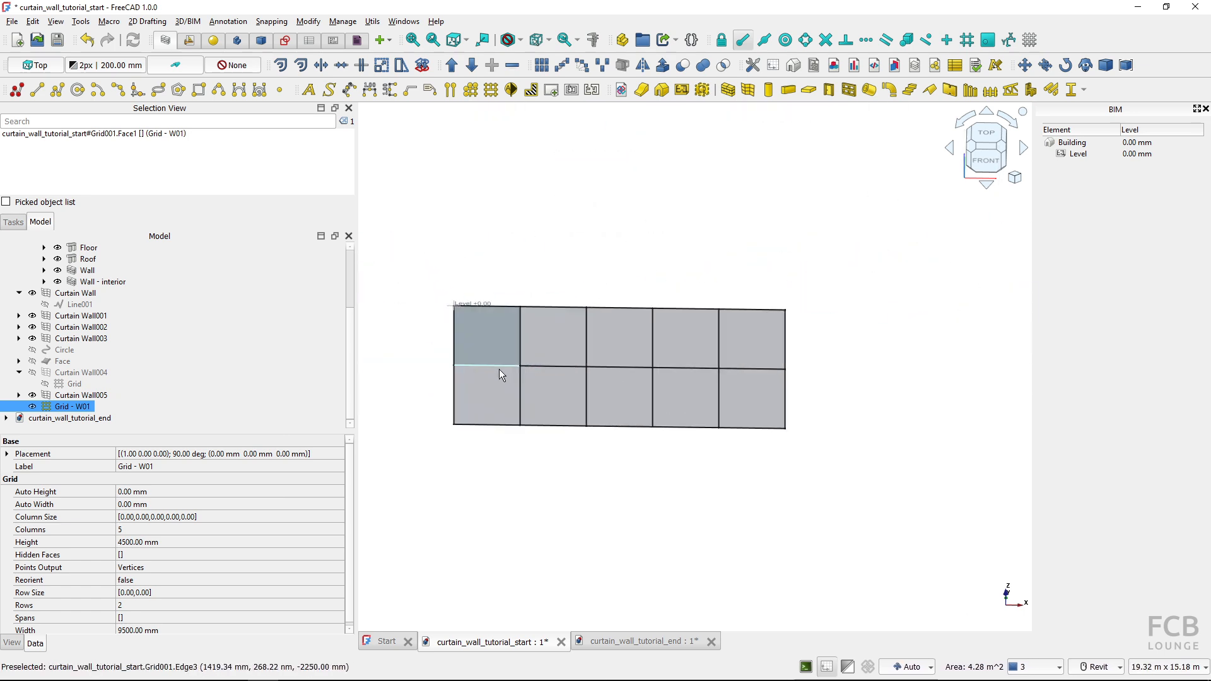
left_click(478, 388)
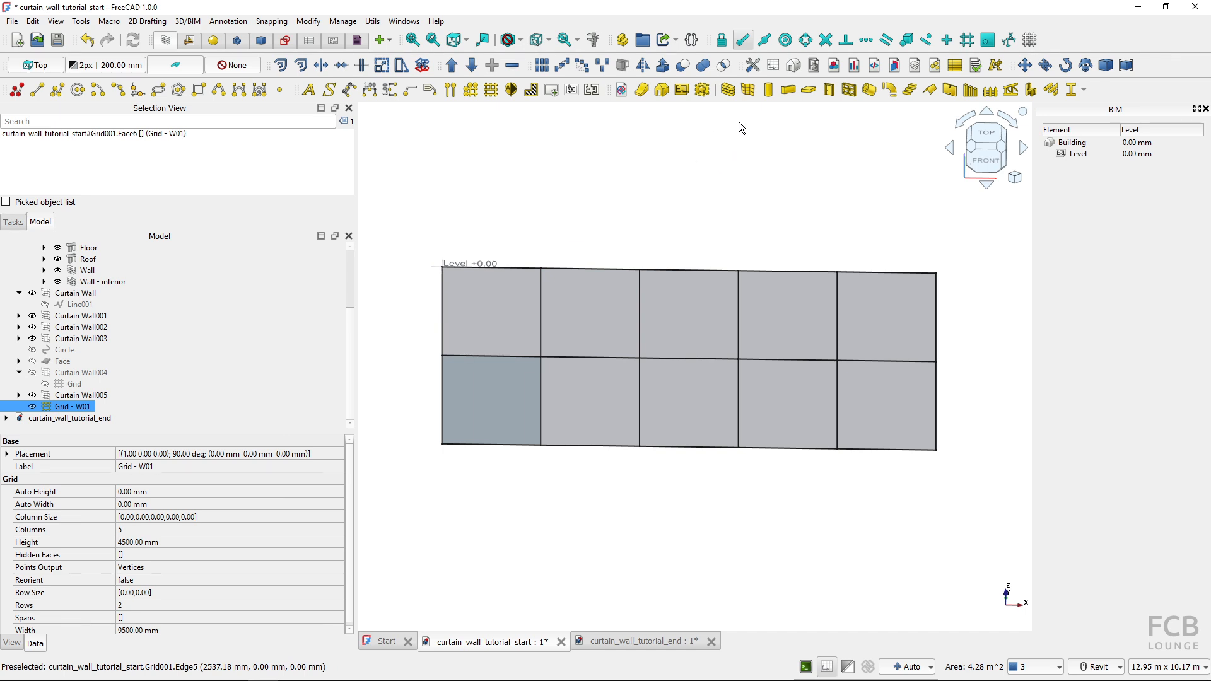
left_click(1024, 65)
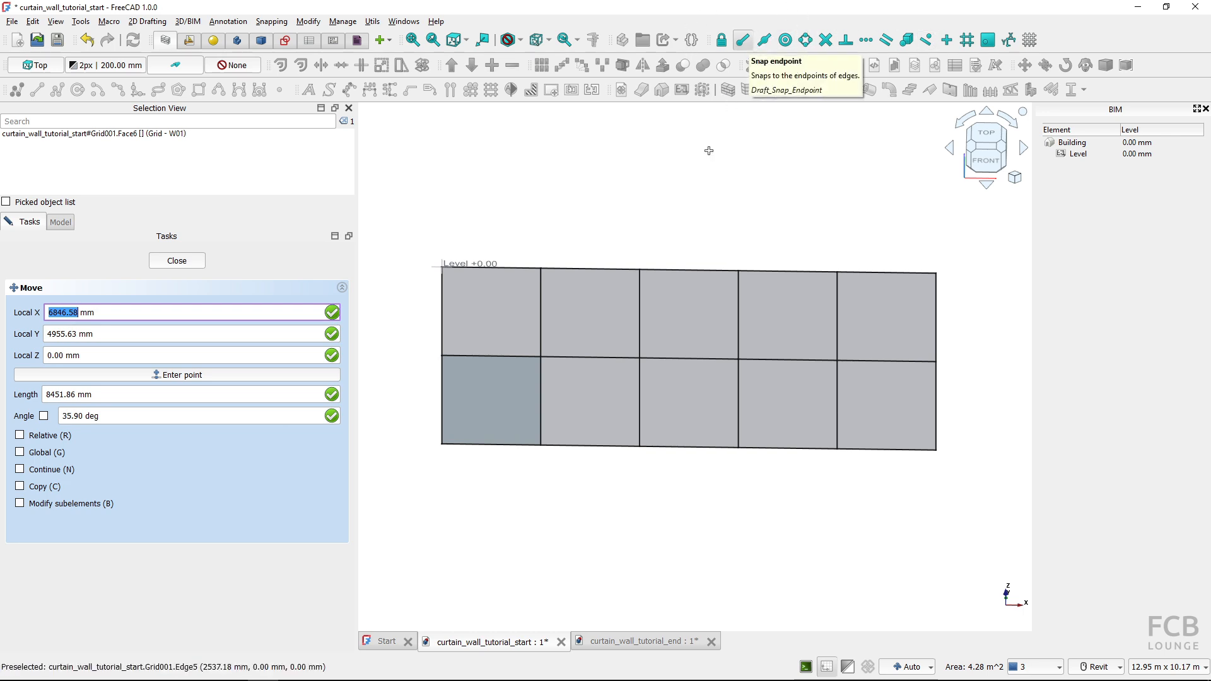
left_click(452, 445)
scroll(513, 442, "down", 6)
middle_click_drag(778, 351, 507, 409)
scroll(636, 416, "down", 1)
middle_click_drag(826, 363, 419, 383)
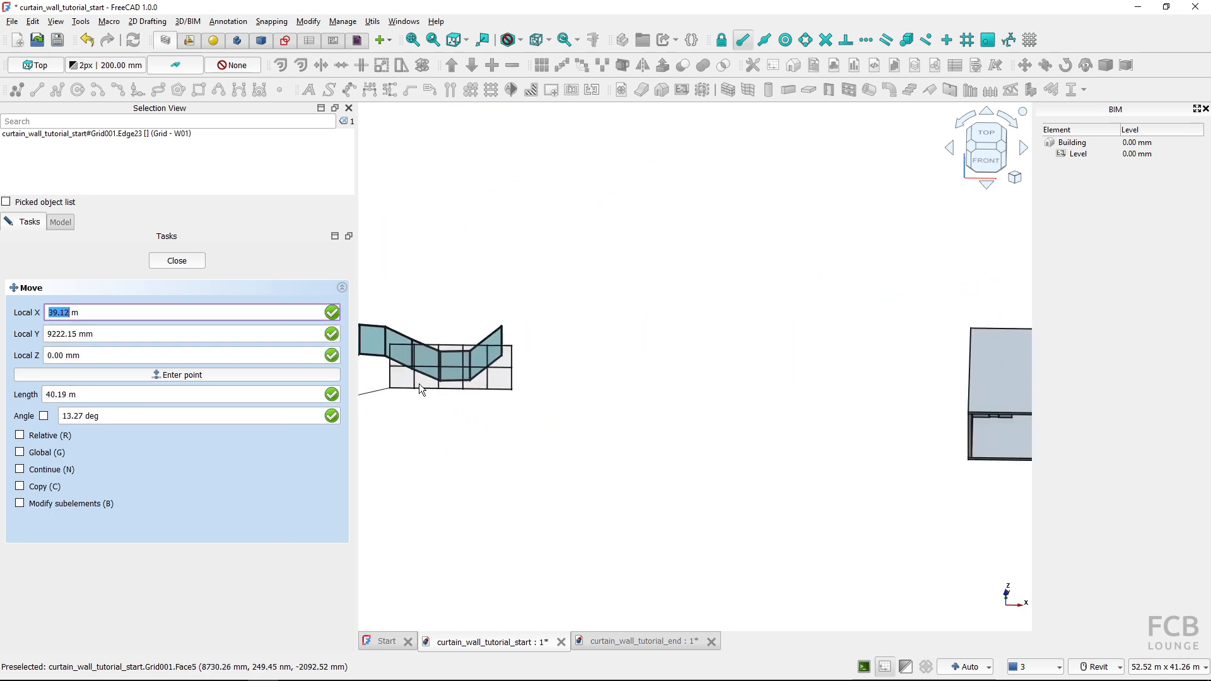
middle_click_drag(765, 380, 530, 365)
scroll(756, 433, "up", 9)
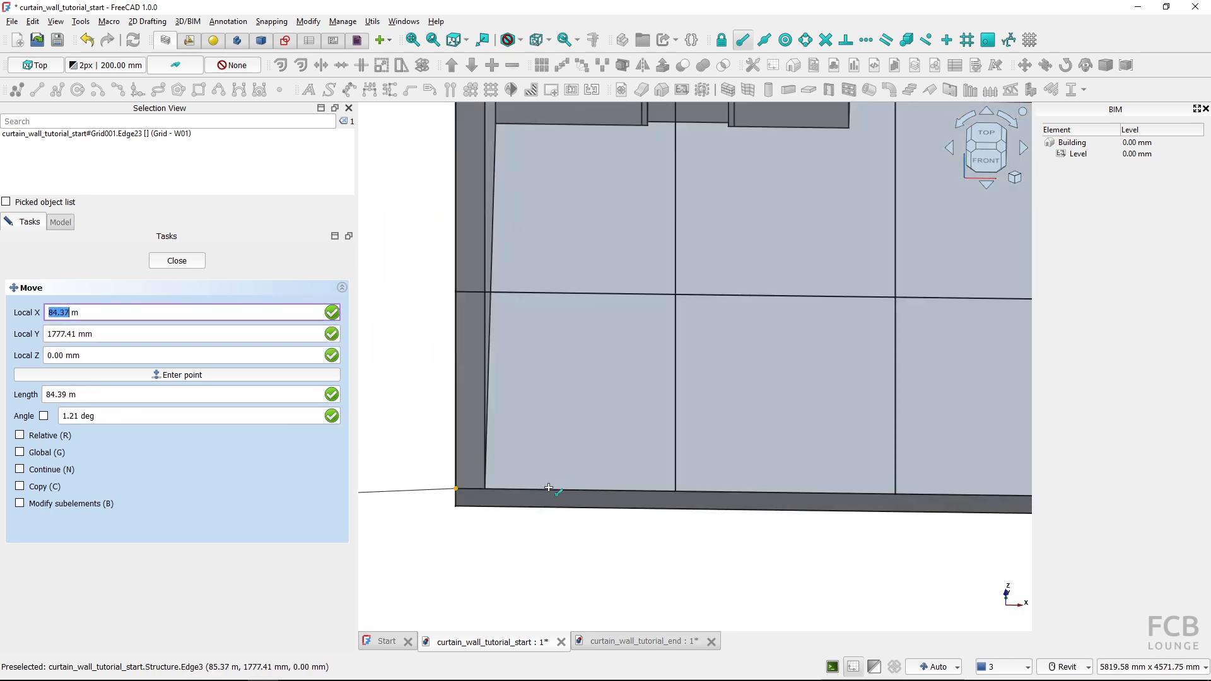
left_click(493, 484)
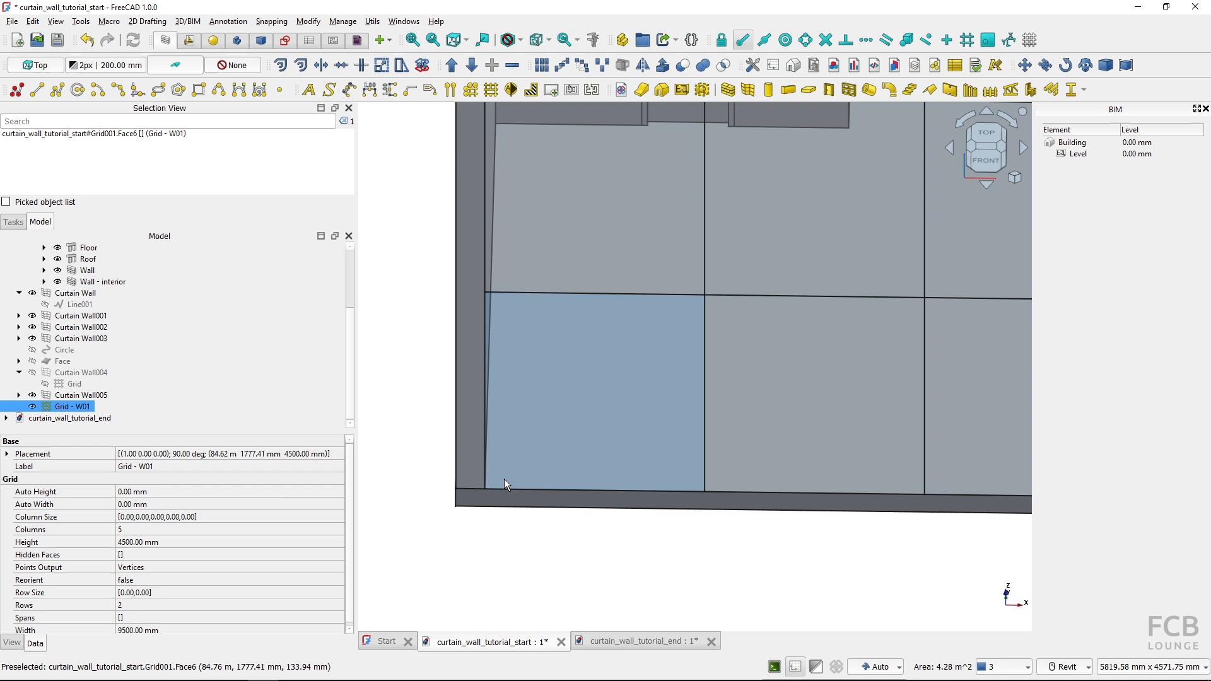
Check the grid's fit in the building's open front from several angles and hide the interior wall behind it
scroll(504, 479, "down", 3)
middle_click_drag(654, 518, 711, 443, "shift")
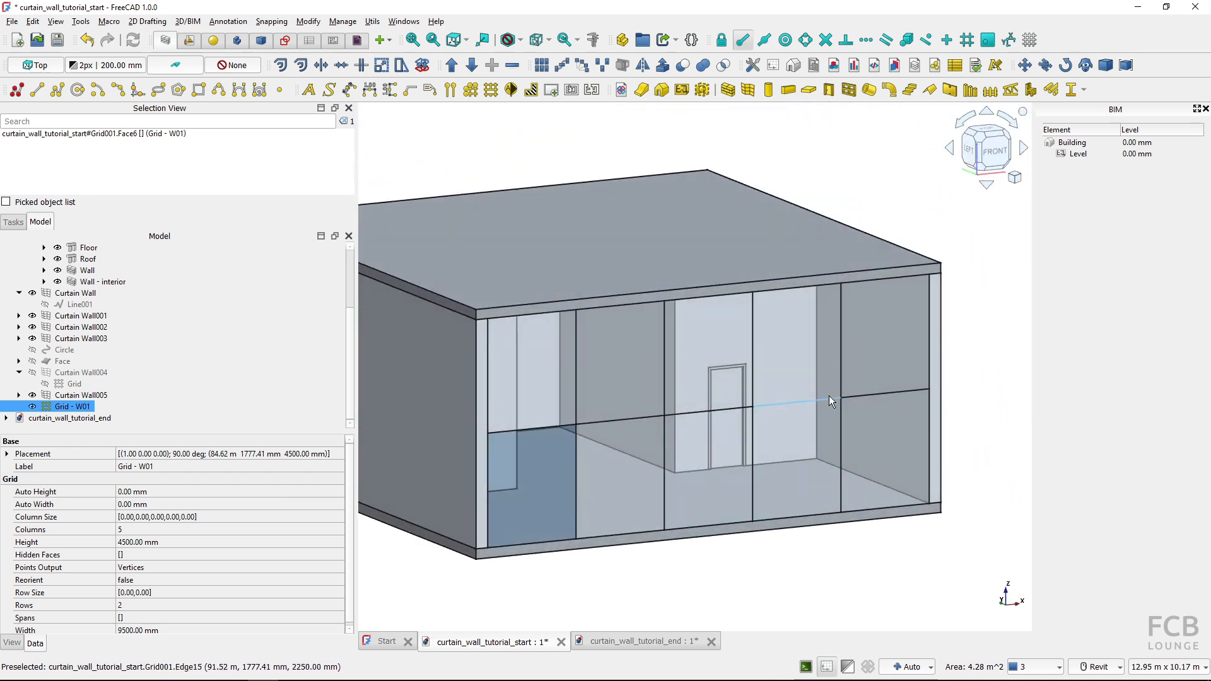
scroll(845, 389, "up", 1)
middle_click_drag(583, 559, 621, 515)
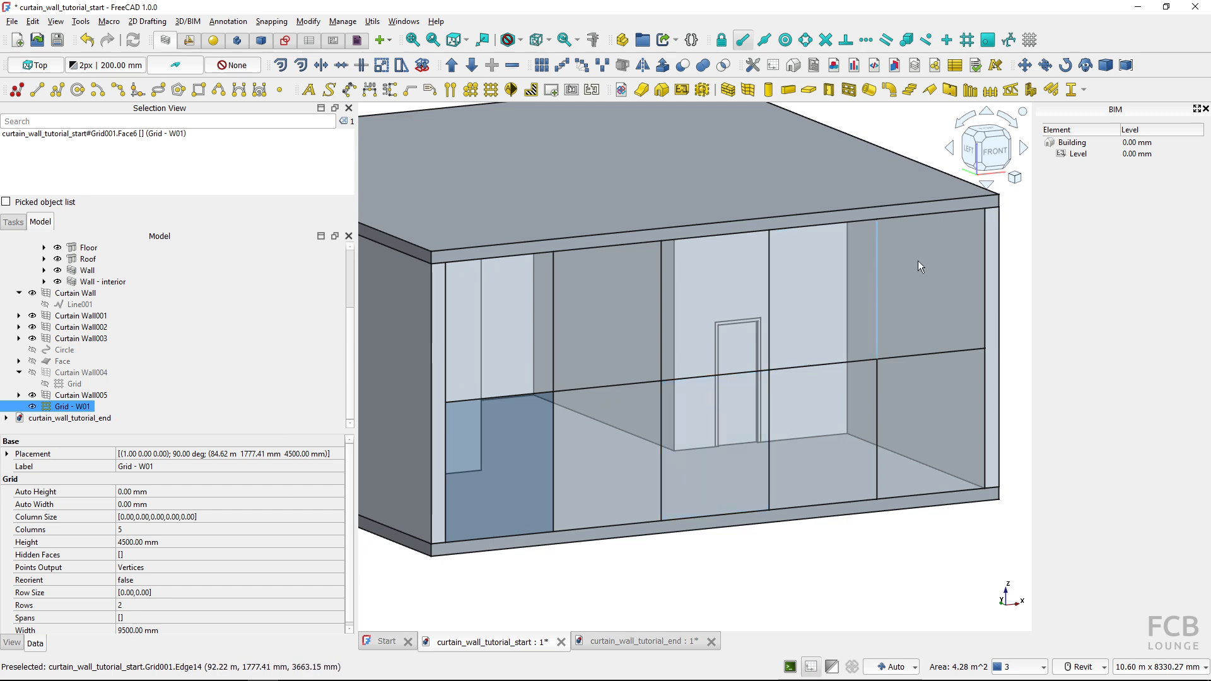
middle_click_drag(656, 565, 691, 578)
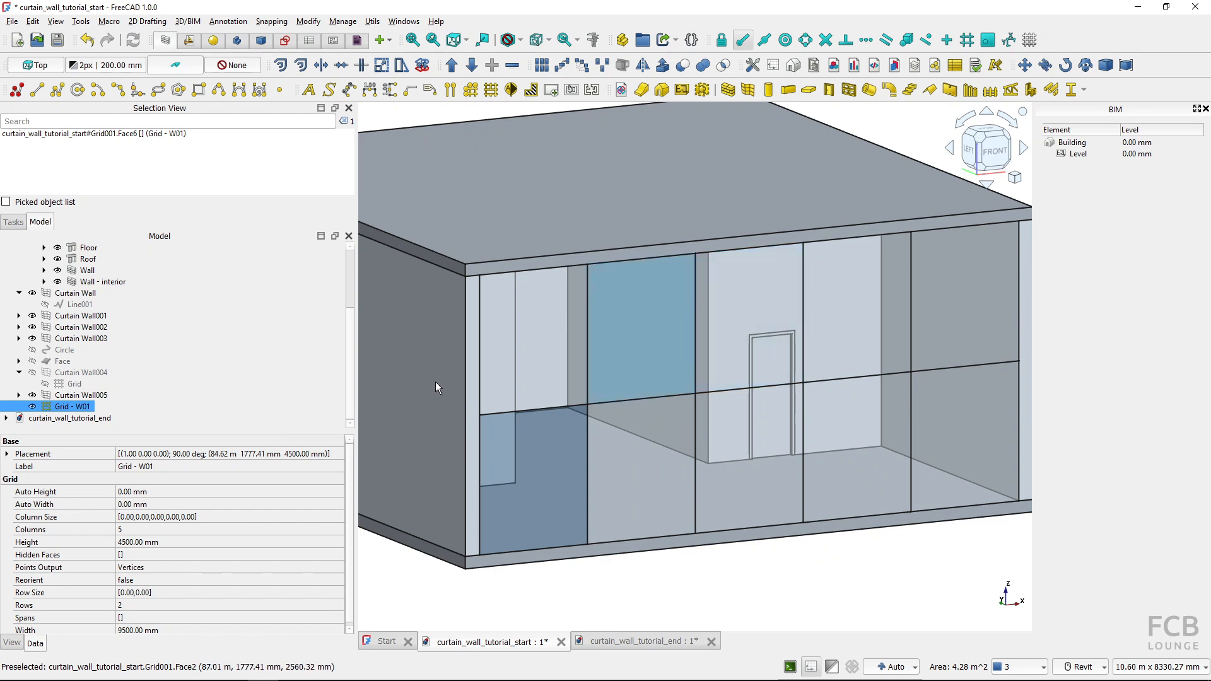
left_click(58, 283)
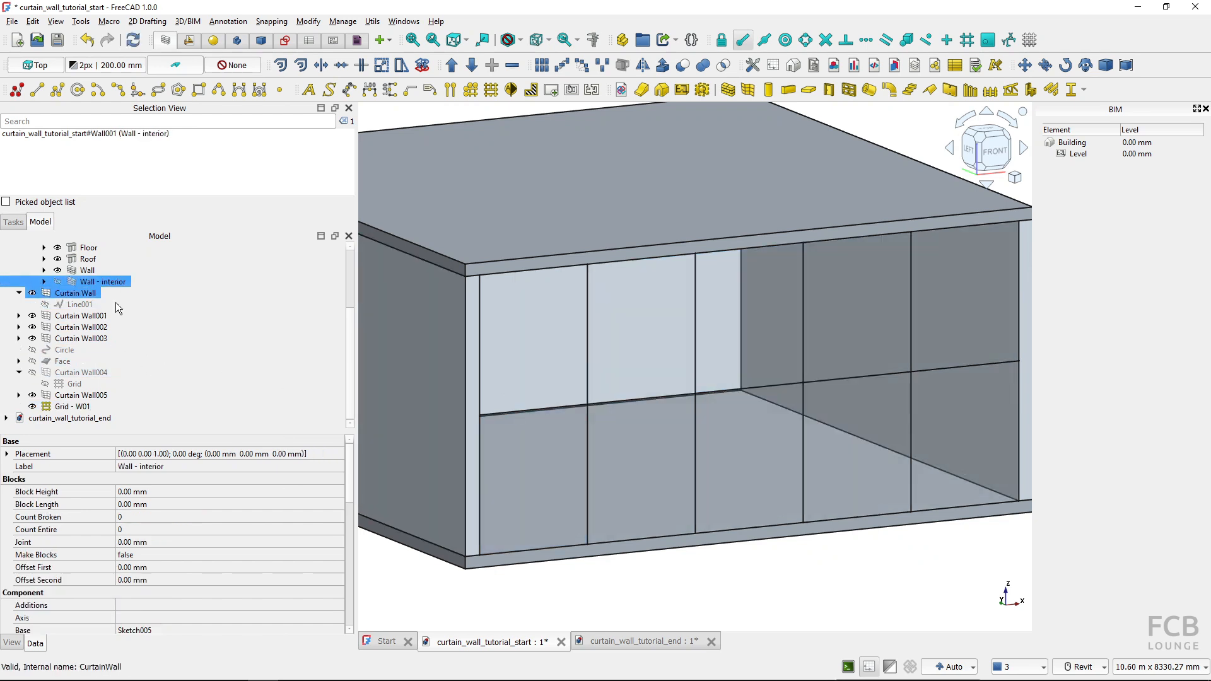
middle_click_drag(696, 454, 662, 400, "shift")
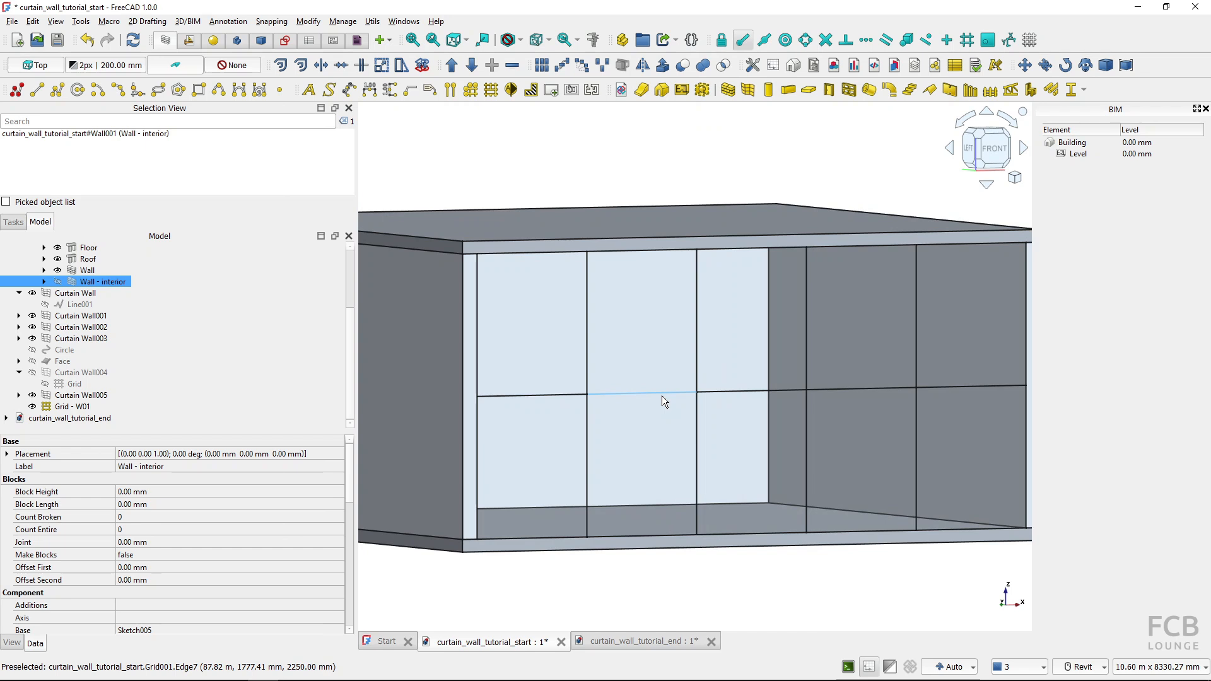
scroll(667, 387, "down", 2)
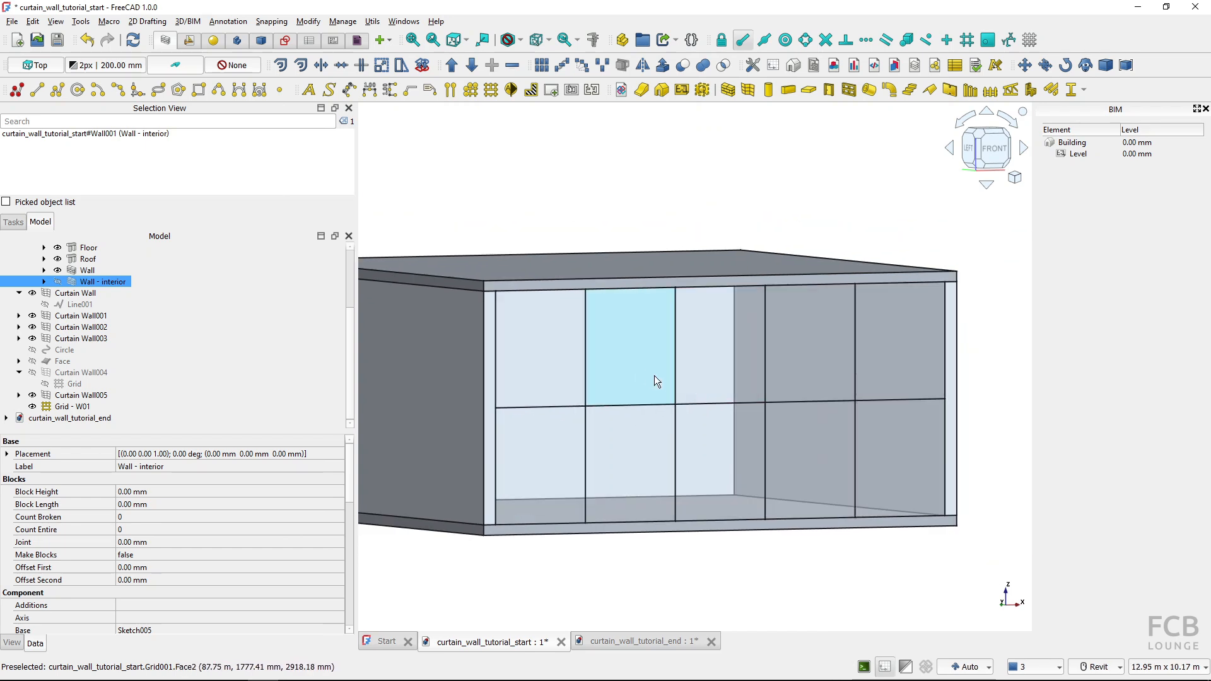
Edit Grid - W01 and set the height of its lower row to 2100 mm
double_click(68, 408)
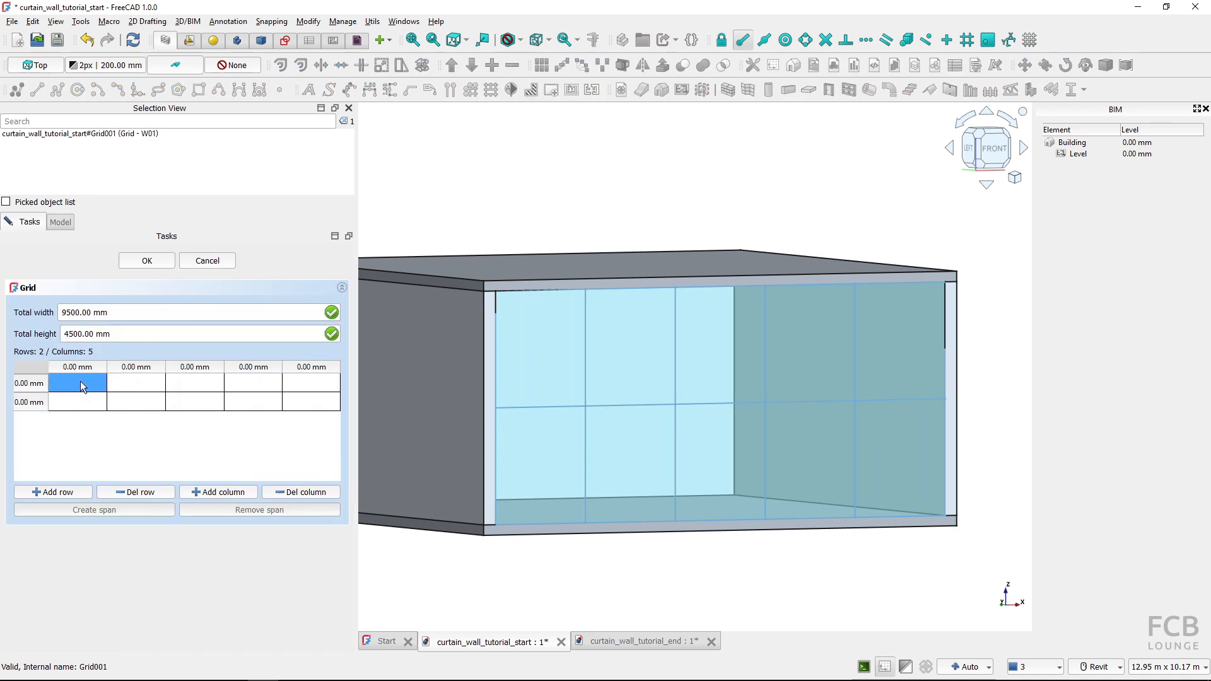
double_click(35, 404)
type("2")
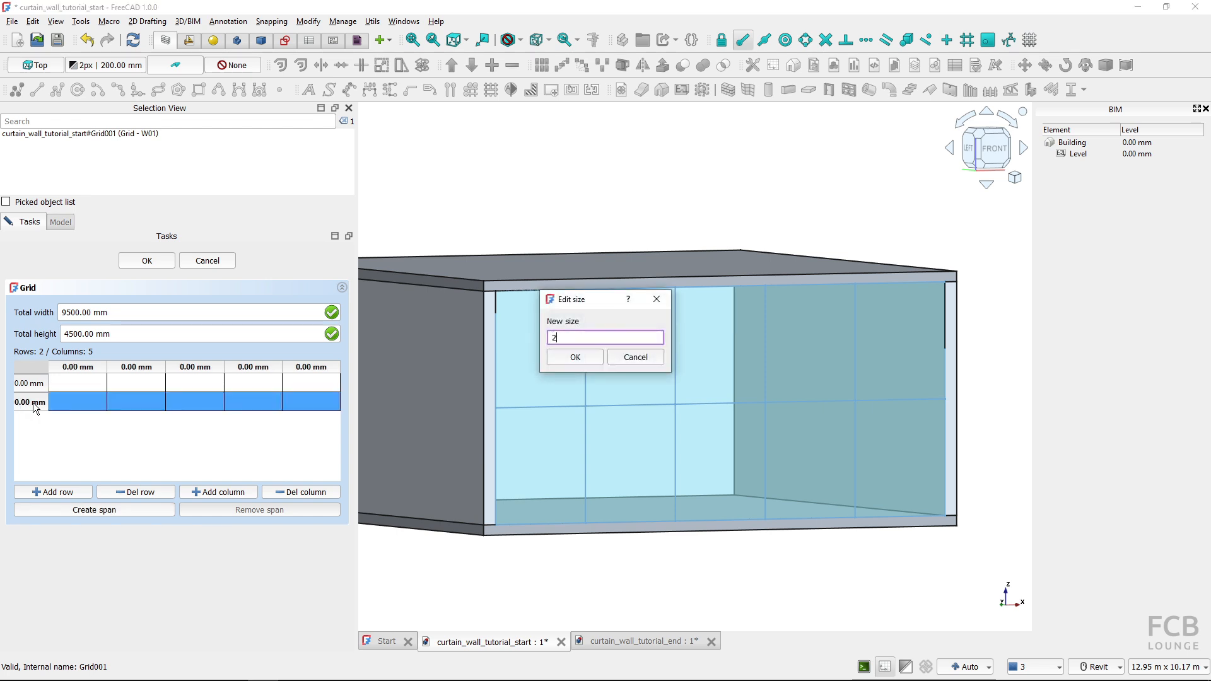
type("100")
left_click(562, 358)
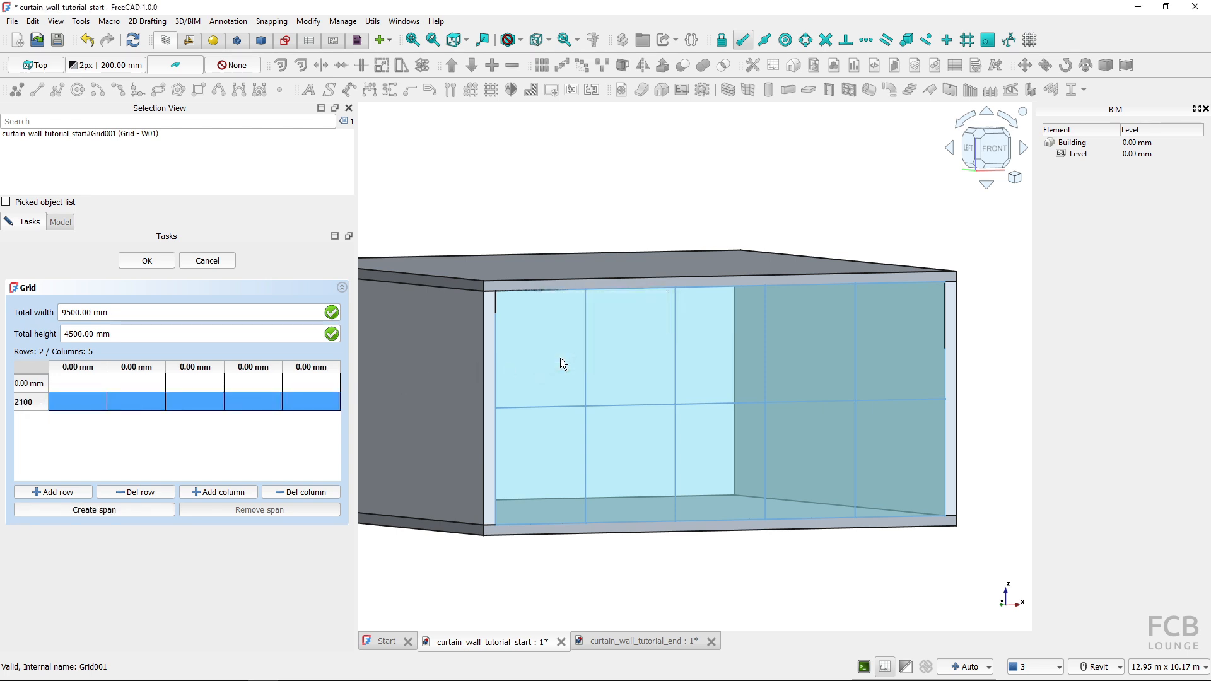
Set the width of Grid - W01's middle column to 1100 mm and finish editing the grid
double_click(188, 367)
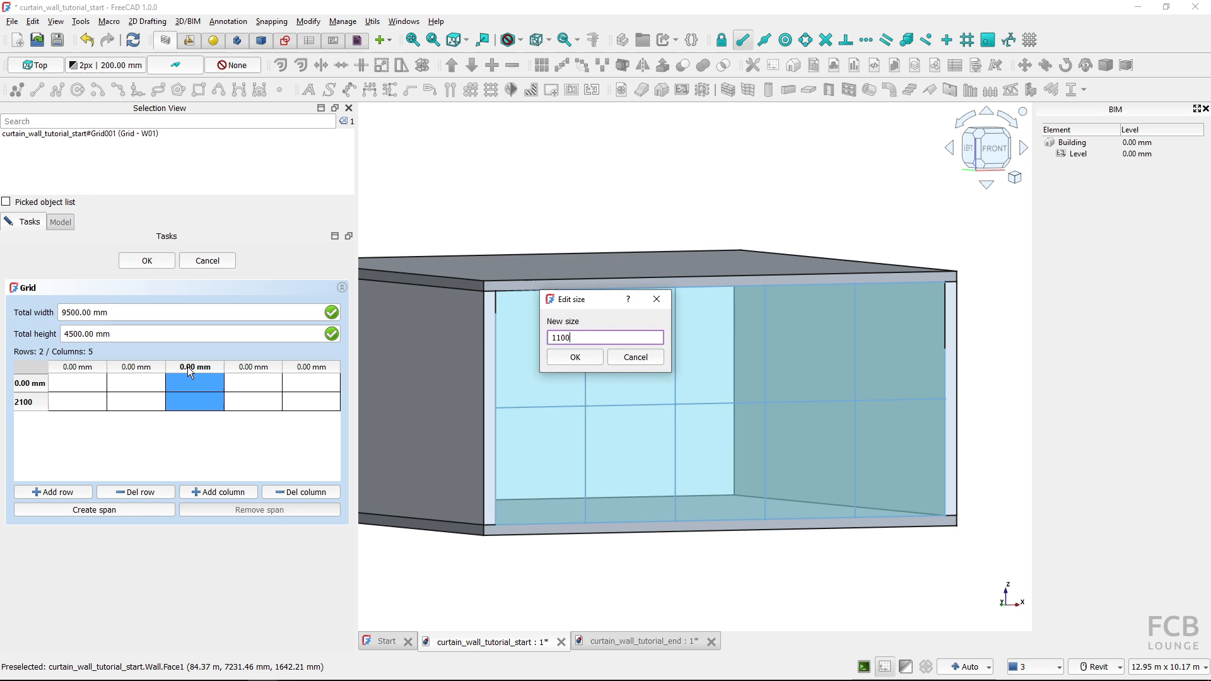
left_click(574, 357)
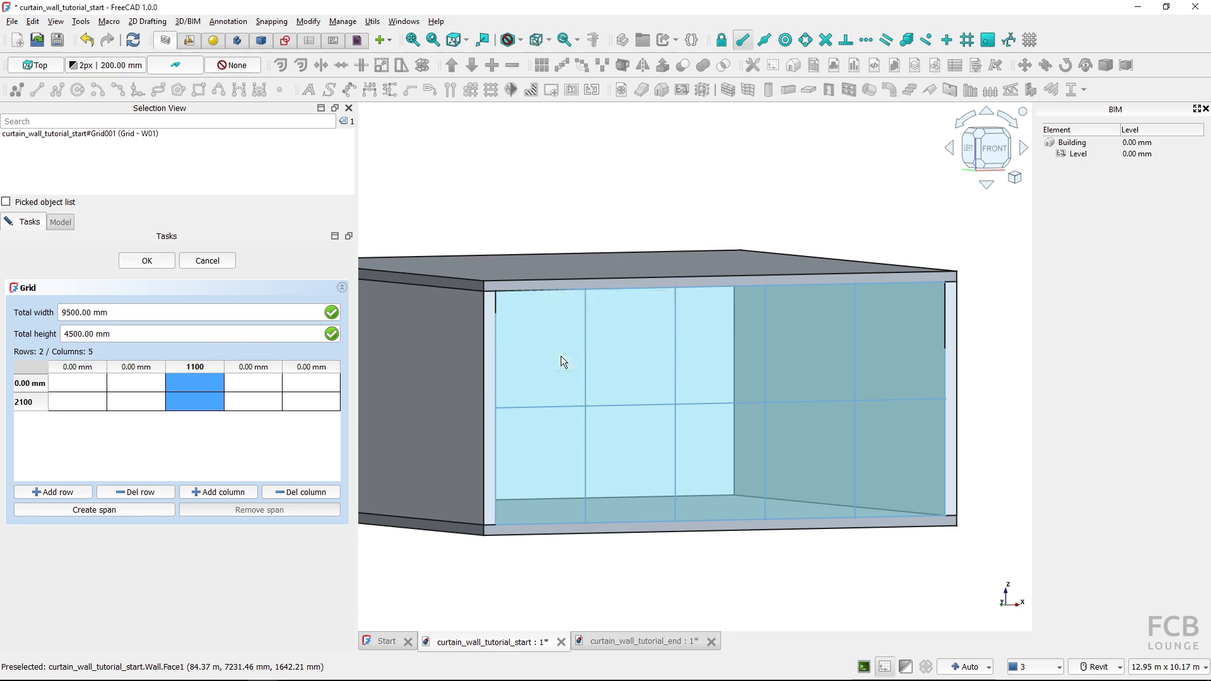
left_click(190, 405)
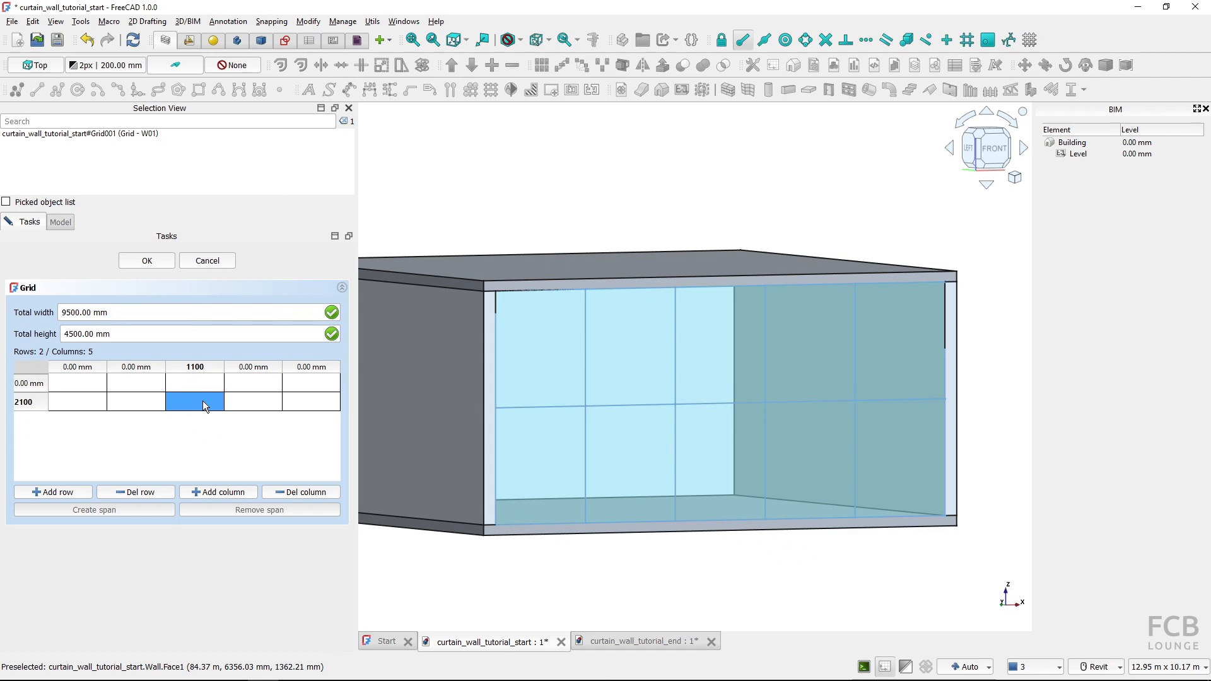
left_click(143, 262)
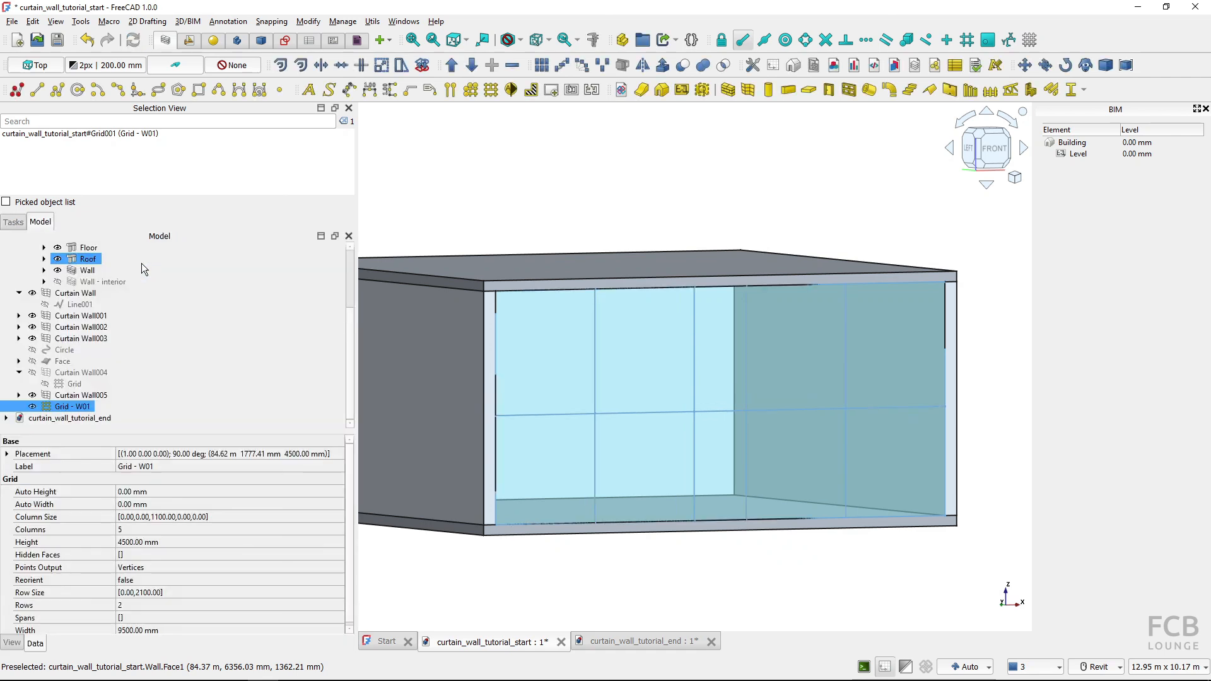
Create a curtain wall from Grid - W01 across the building's open front
left_click(711, 565)
middle_click_drag(711, 565, 589, 629, "shift")
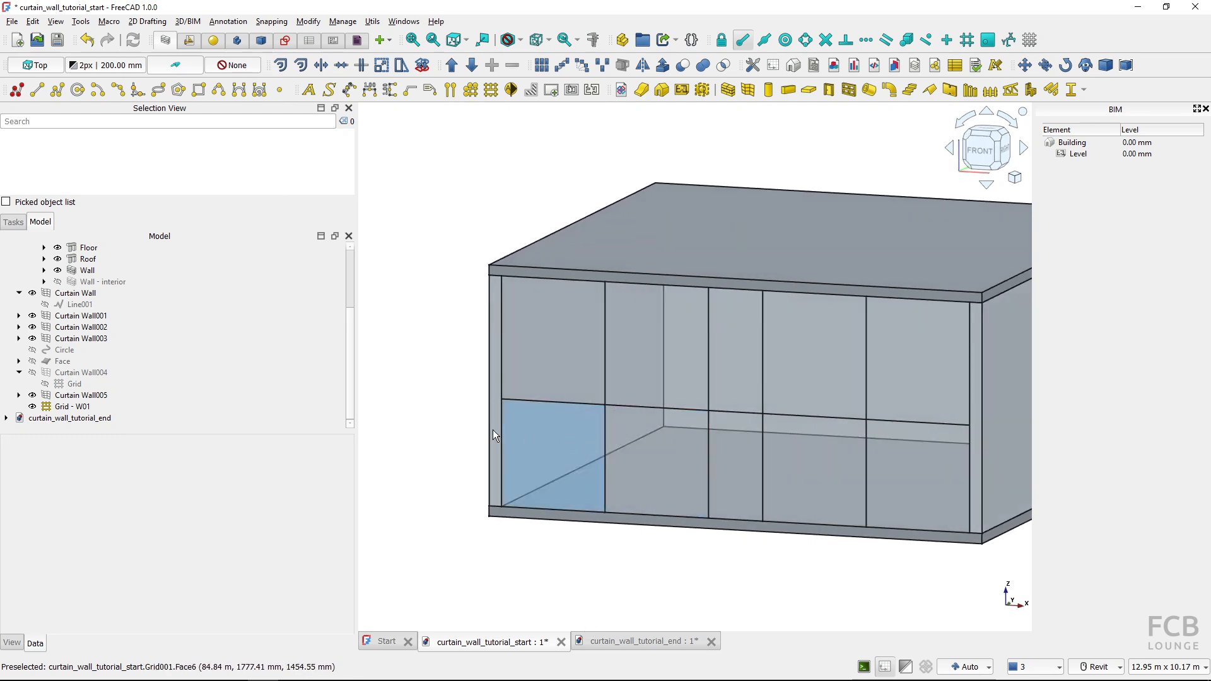
left_click(609, 418)
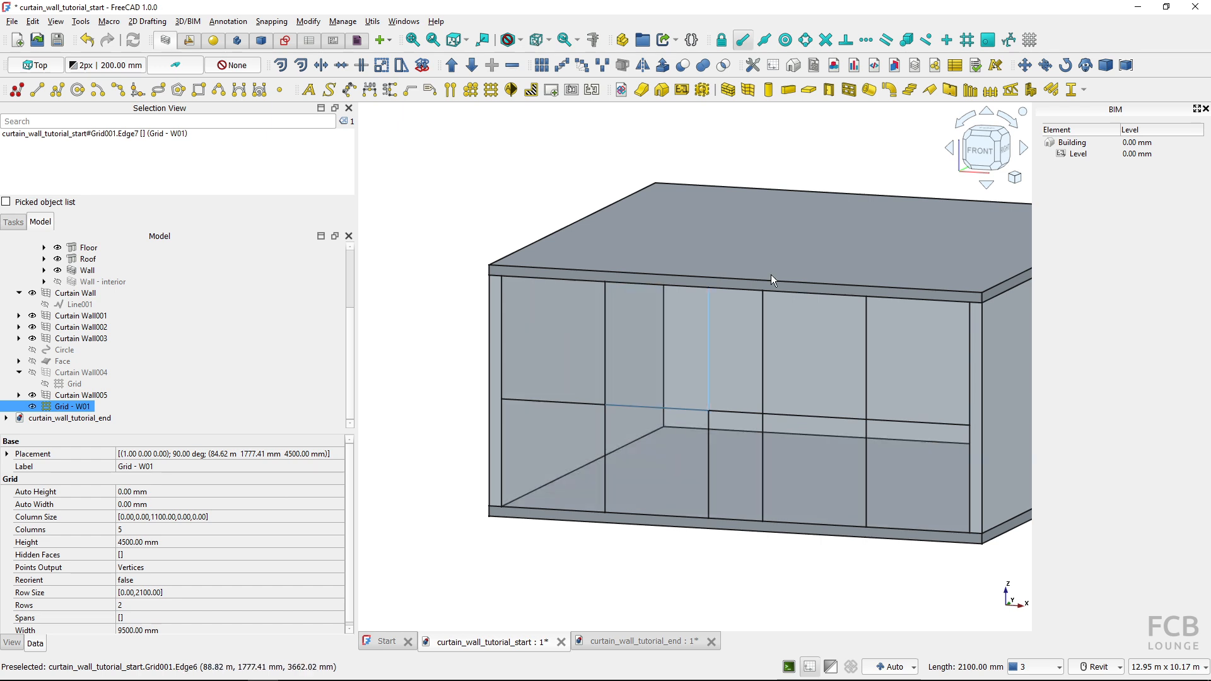
left_click(747, 91)
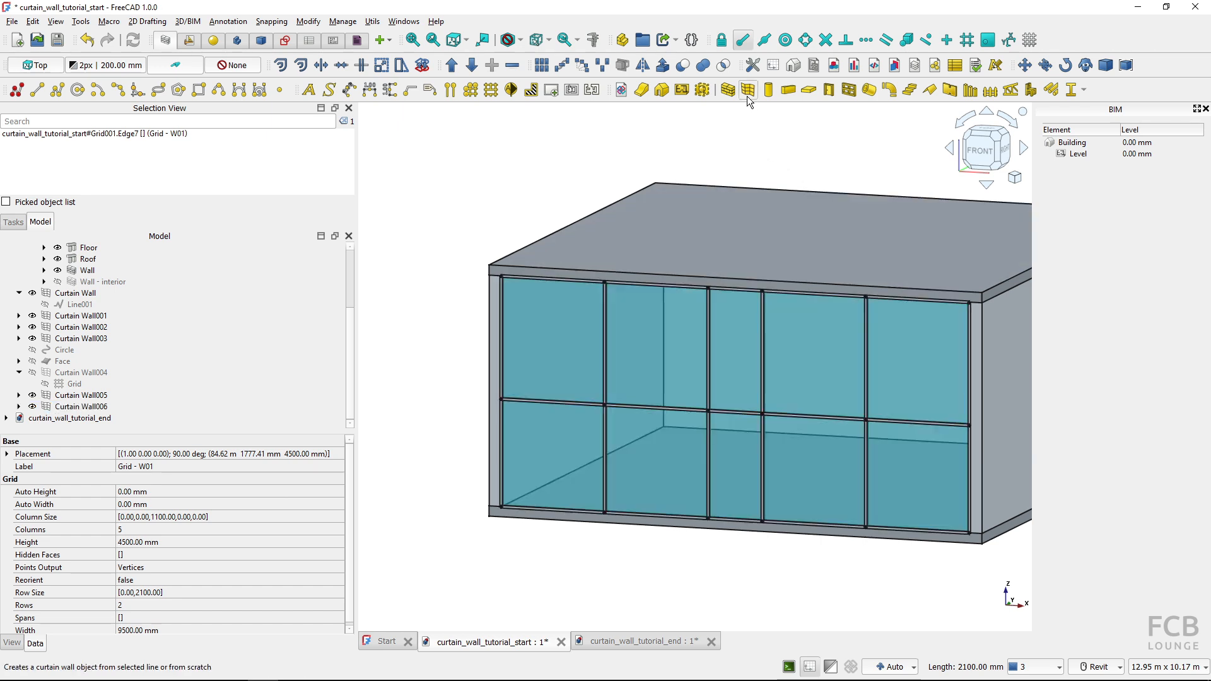
Rename the new grid-based curtain wall as Curtain Wall W01
left_click(88, 407)
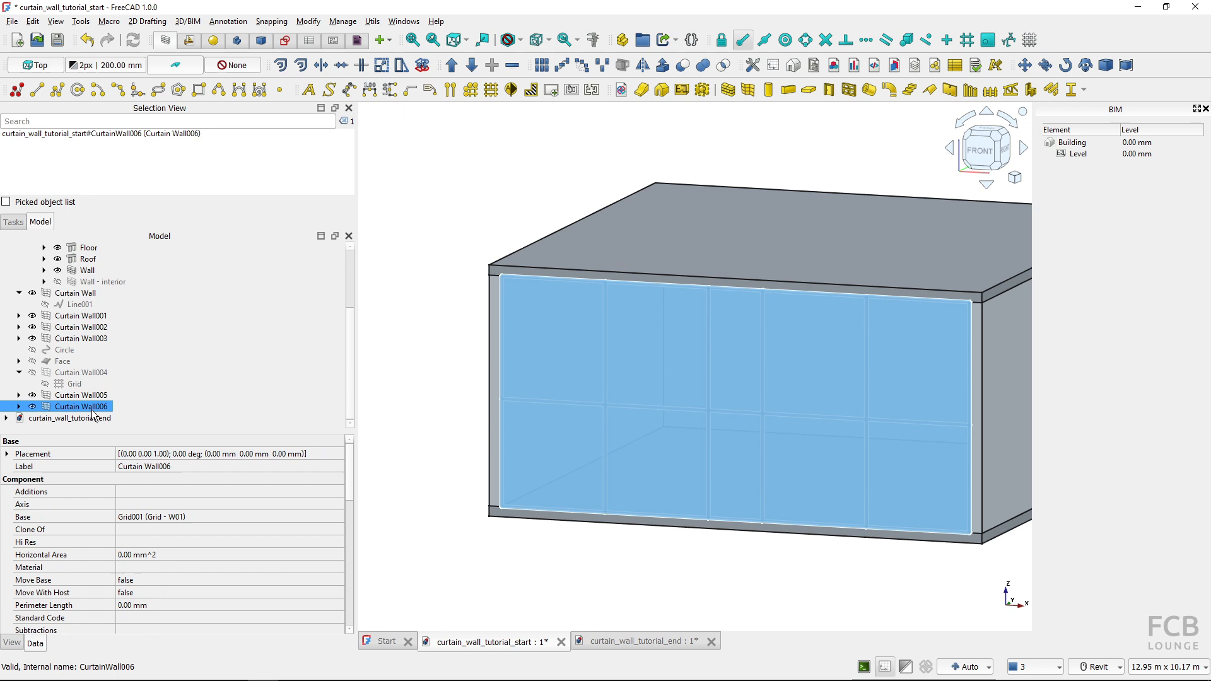
key("F2")
key("End")
key("BackSpace")
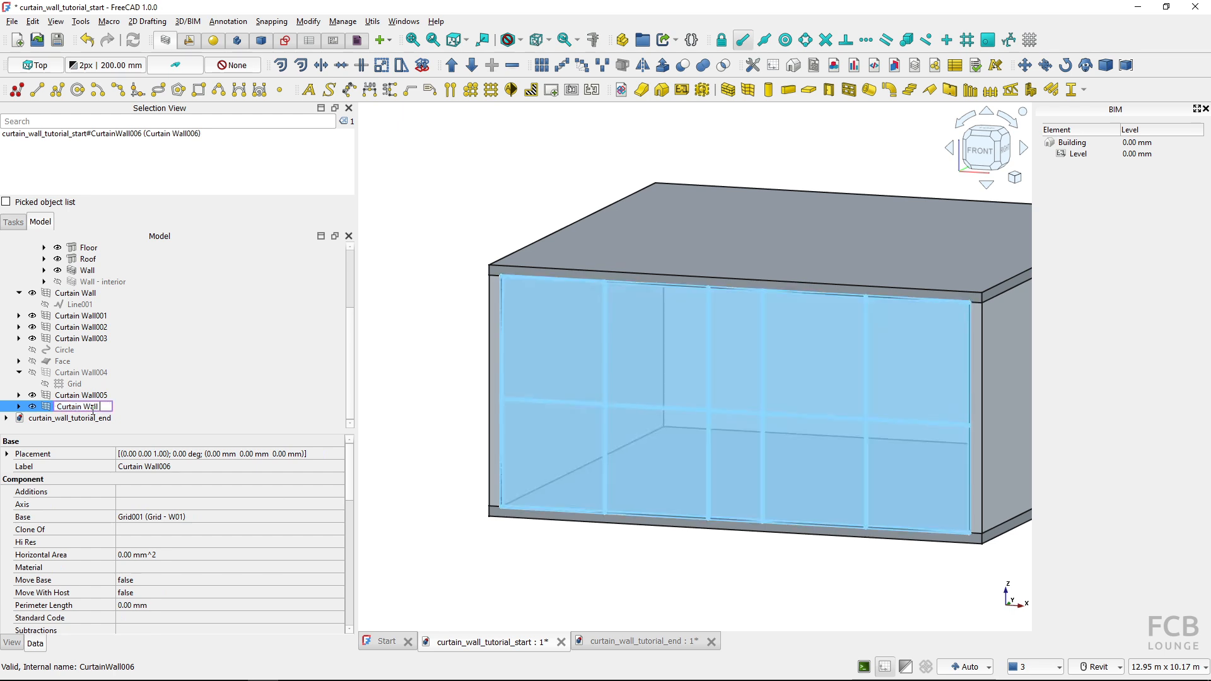
type("W01")
key("Return")
left_click(405, 503)
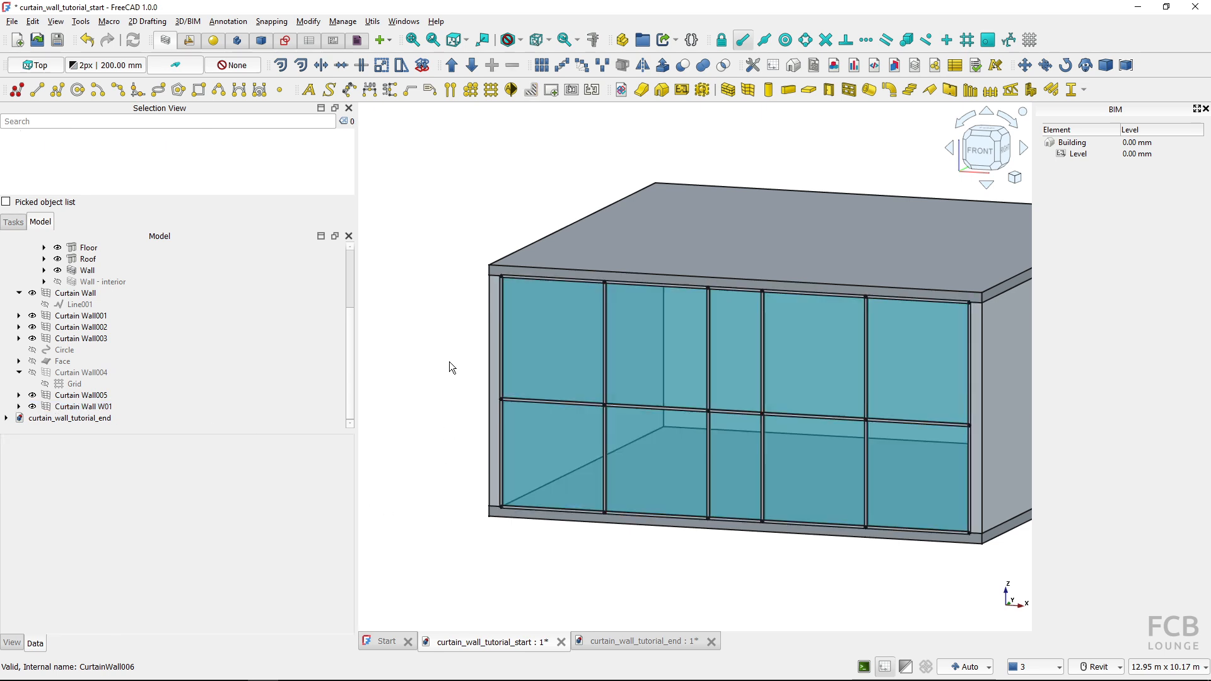
Set the Refine property of Curtain Wall W01 to true to clean up its mullion joints
scroll(461, 397, "up", 8)
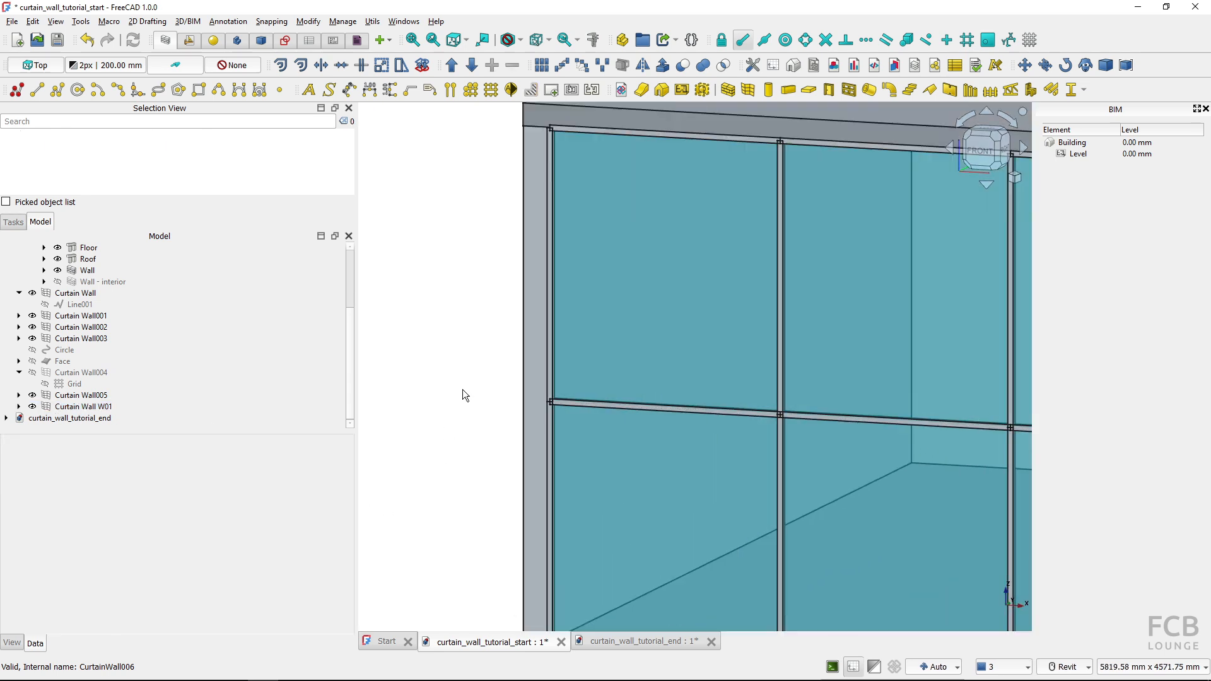
scroll(637, 428, "up", 5)
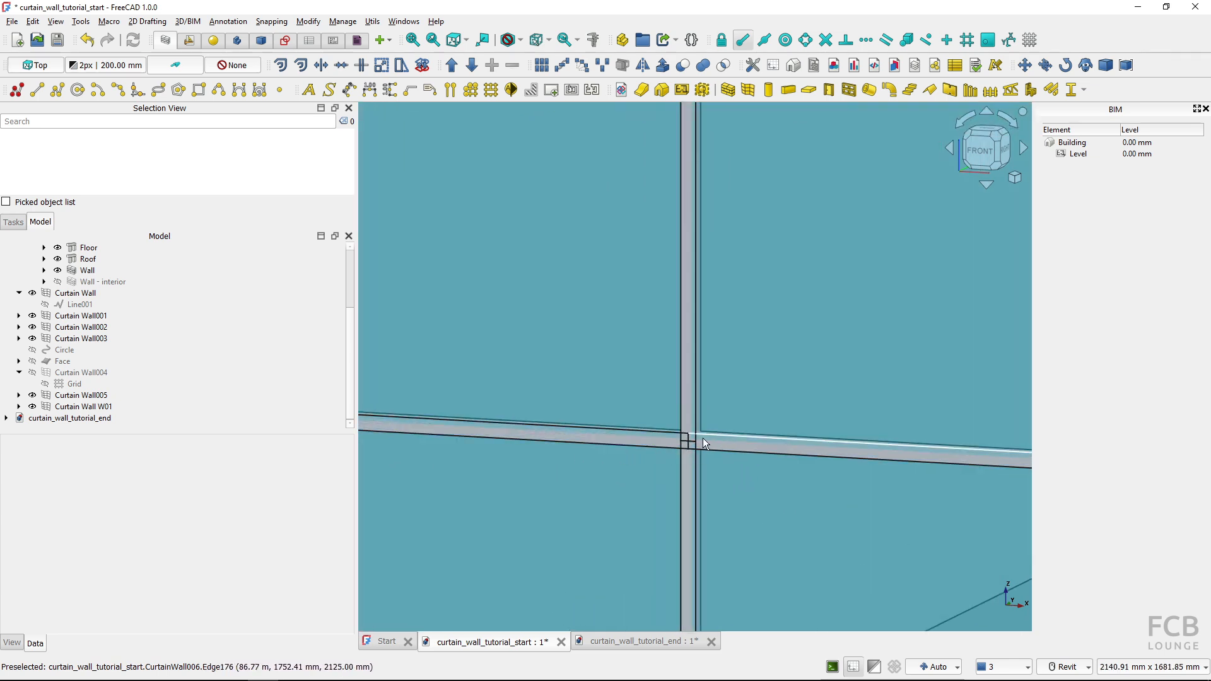
left_click(101, 407)
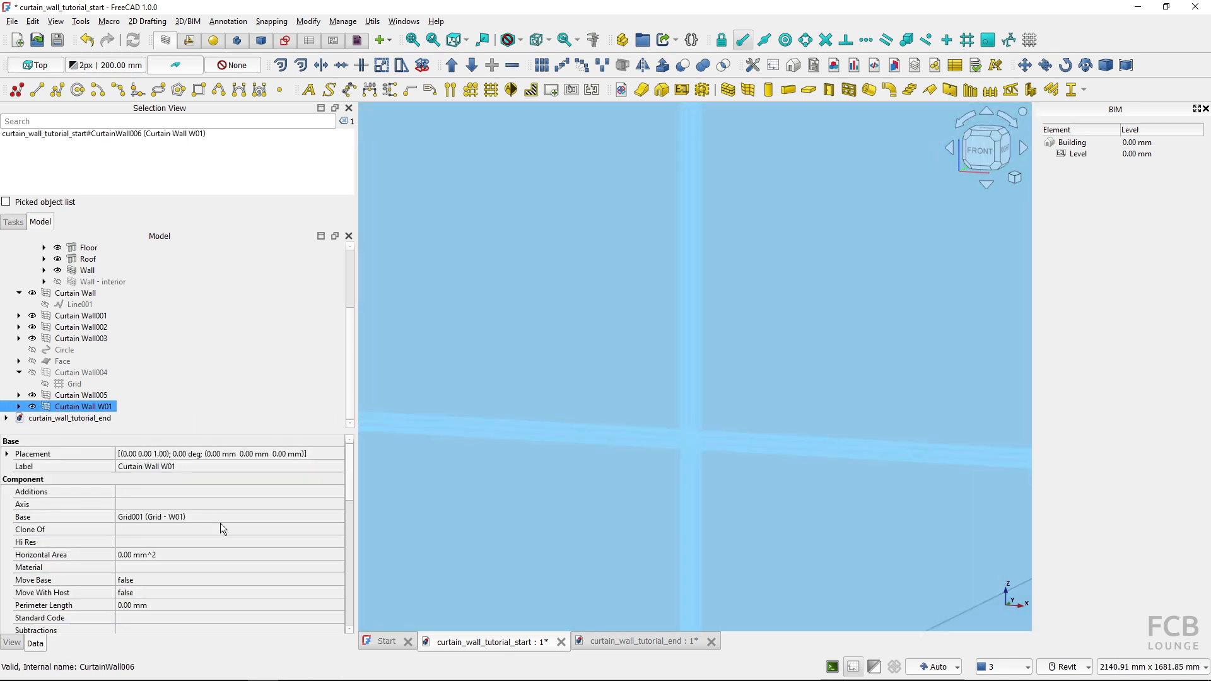
scroll(220, 523, "down", 8)
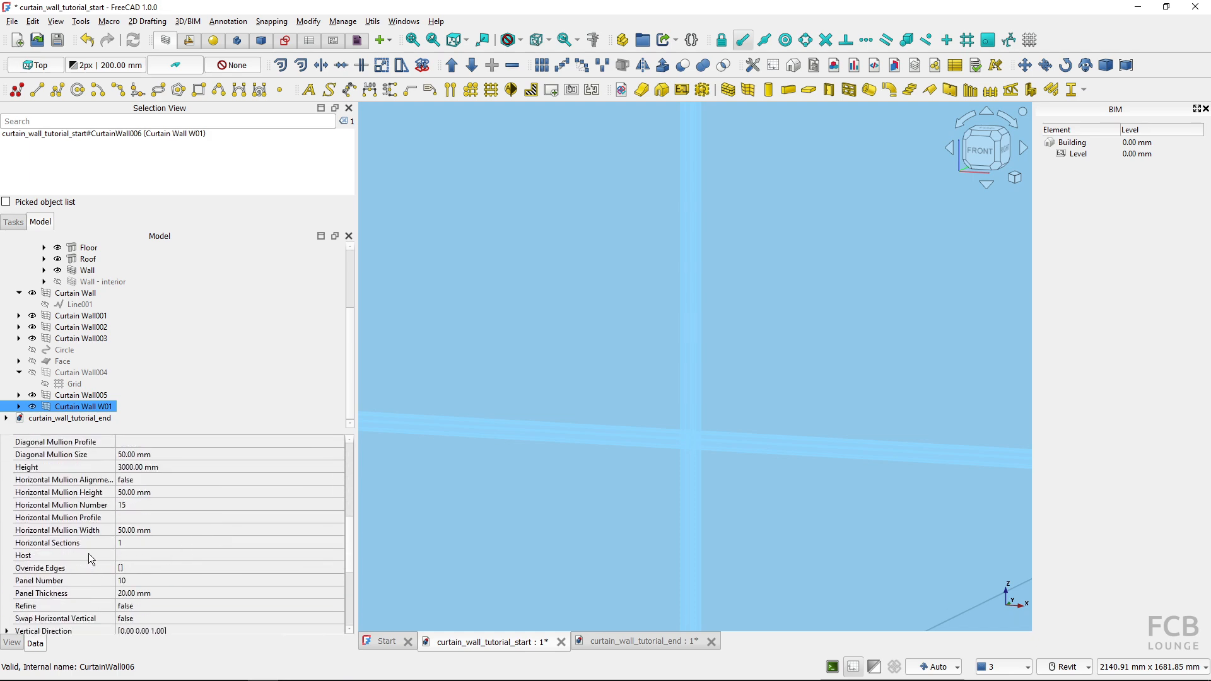
scroll(88, 553, "up", 2)
scroll(93, 550, "down", 4)
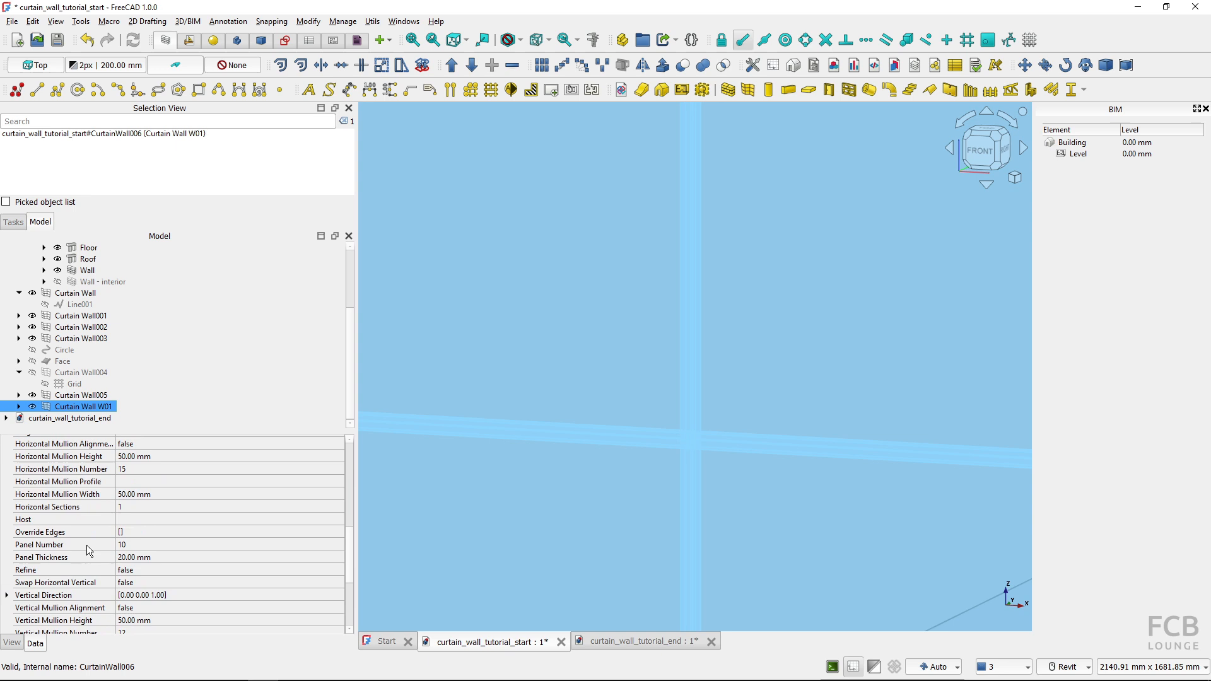
left_click(153, 568)
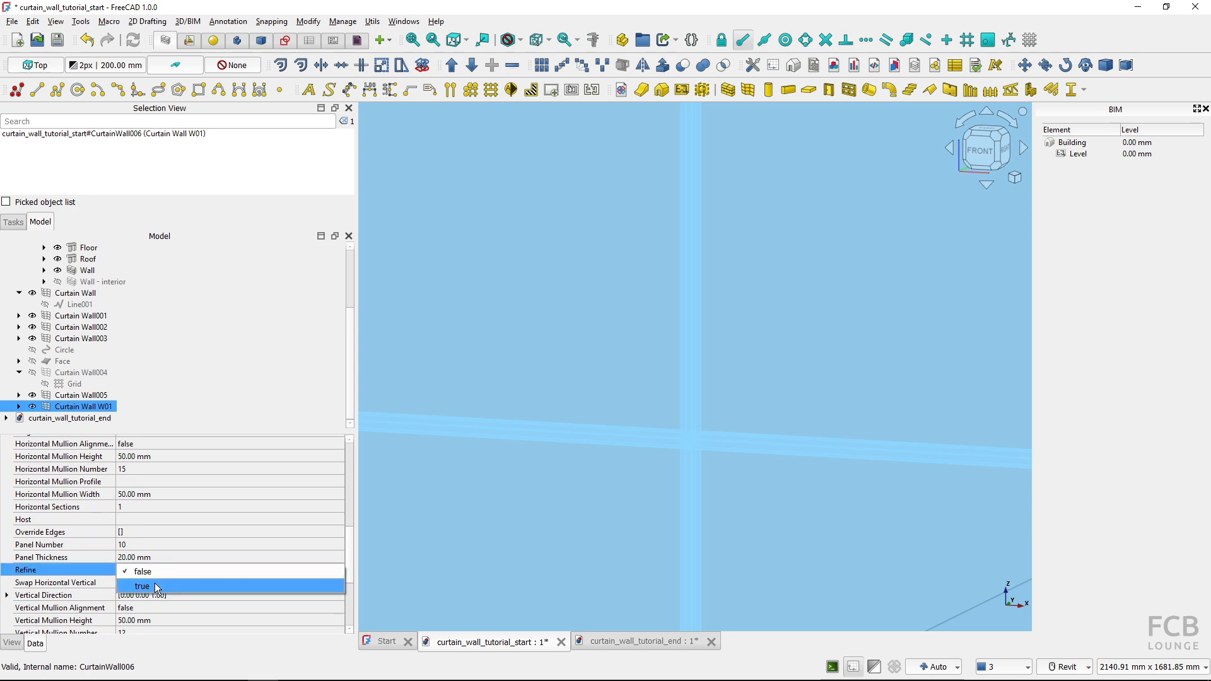
left_click(154, 583)
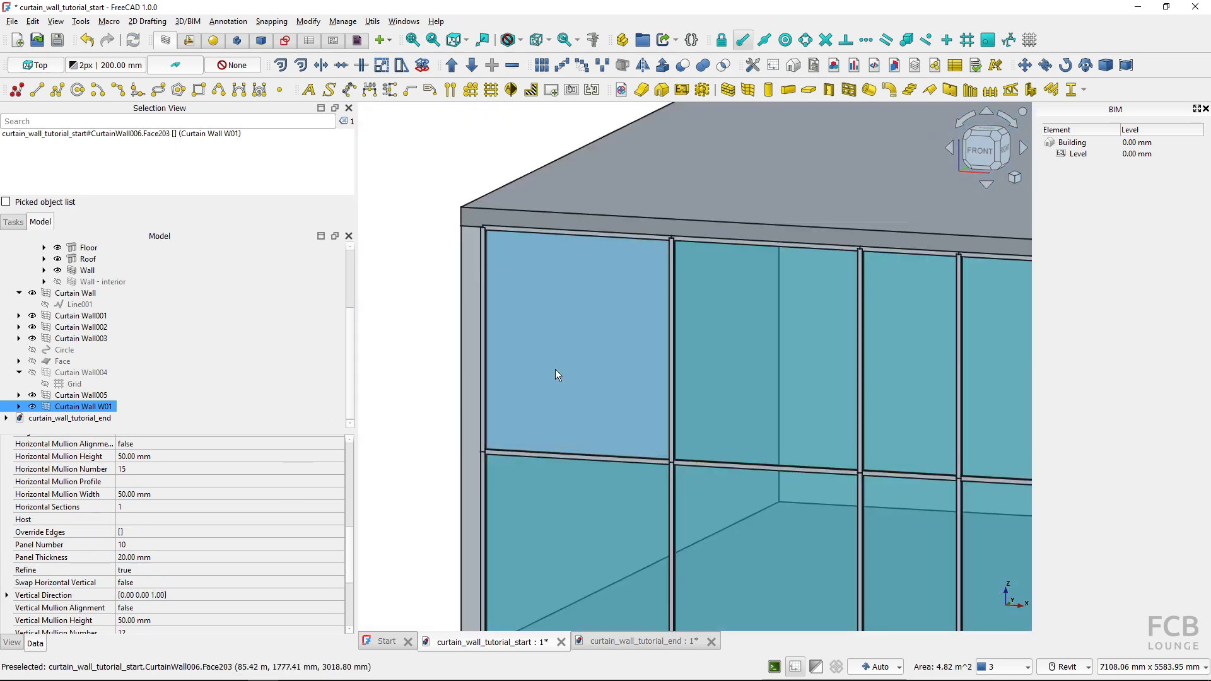
Examine how the mullions of Curtain Wall W01 meet at its upper-left corner and against the roof and side wall
scroll(555, 370, "down", 1)
scroll(533, 442, "up", 1)
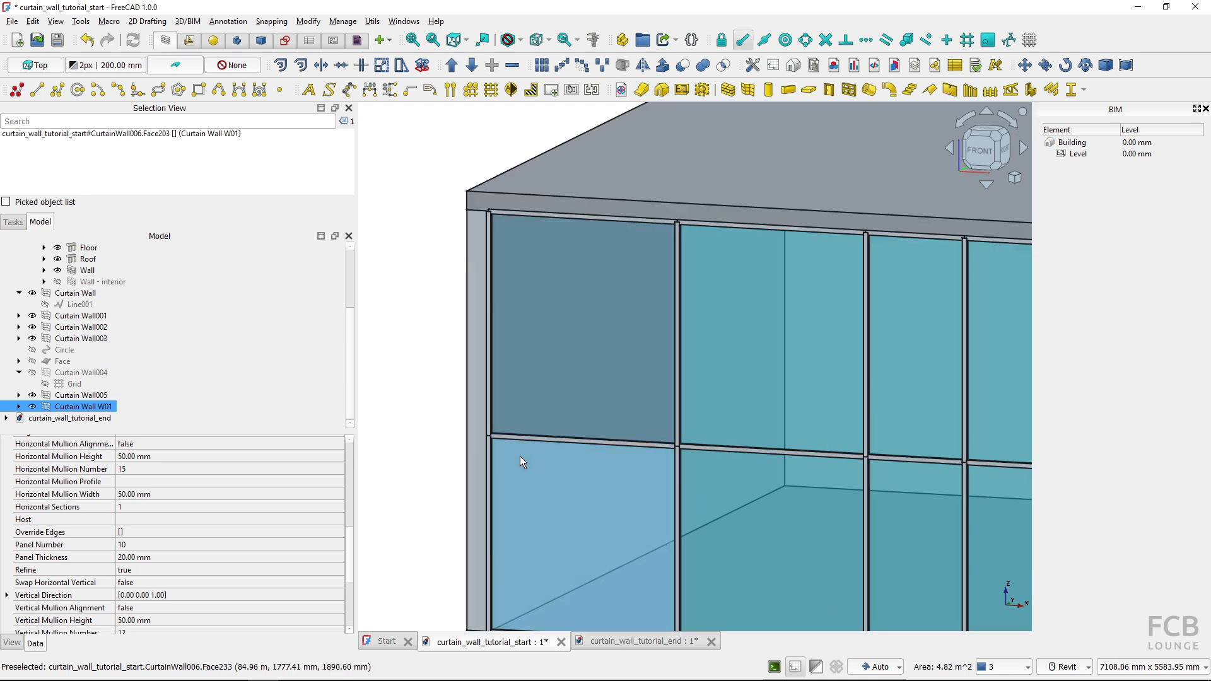
middle_click_drag(519, 456, 518, 520)
scroll(490, 380, "up", 6)
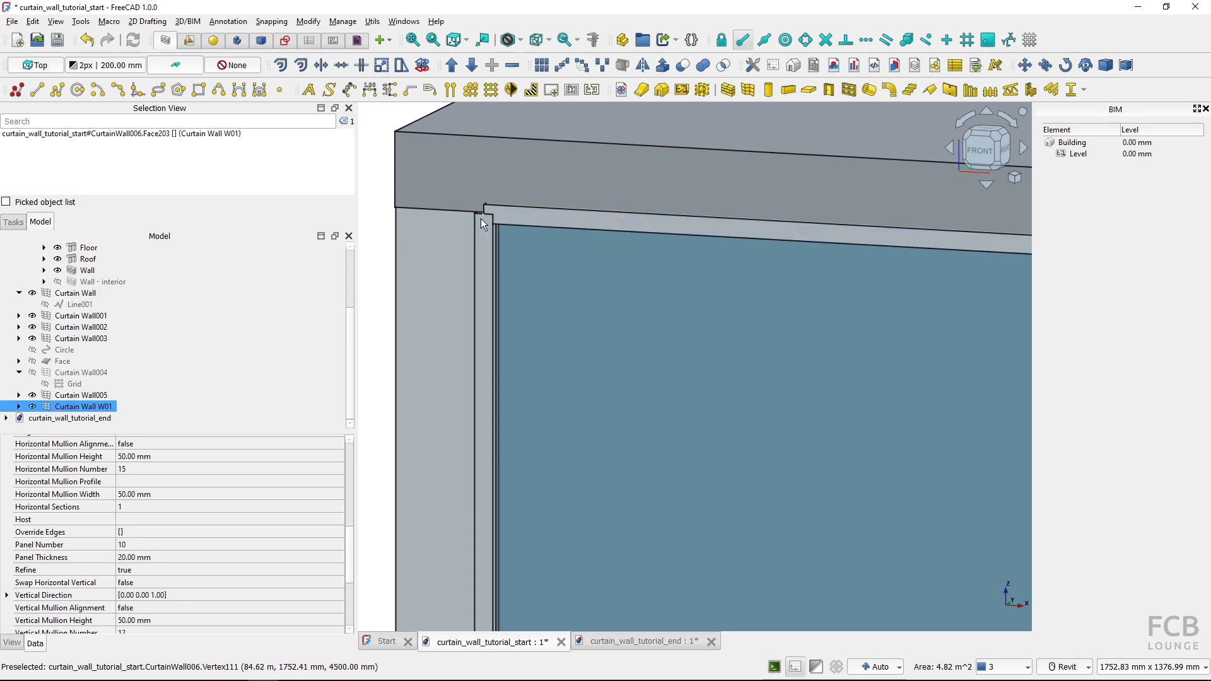
scroll(480, 218, "up", 1)
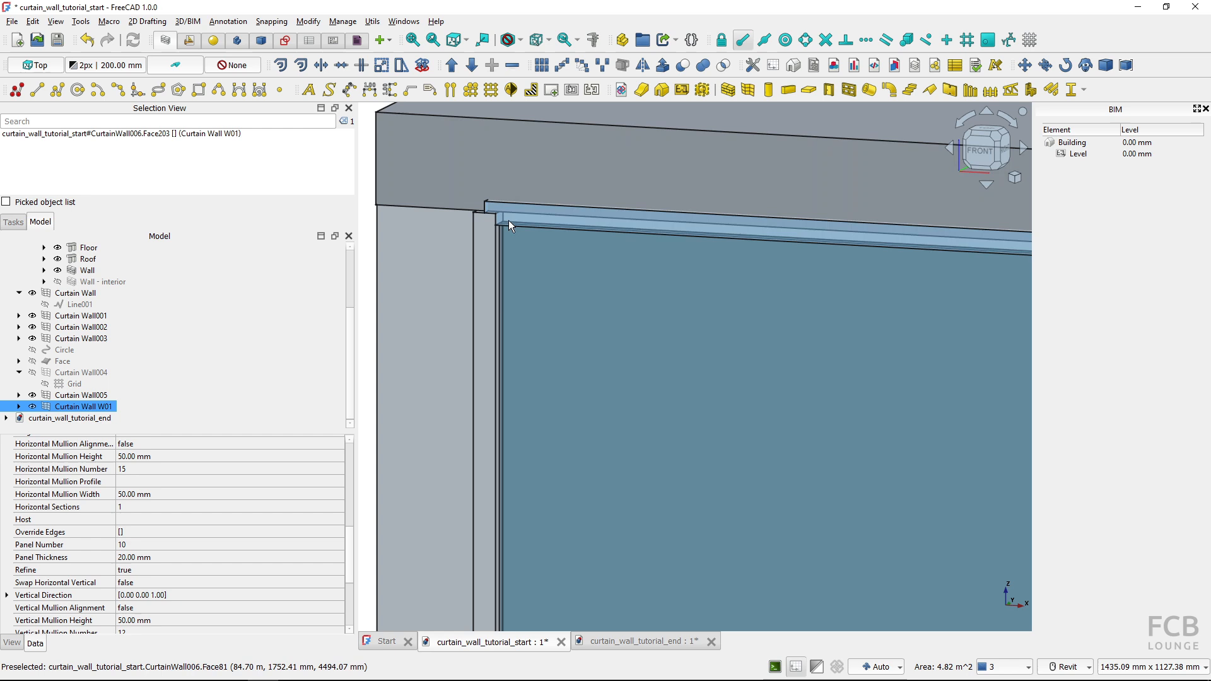
scroll(462, 199, "down", 3)
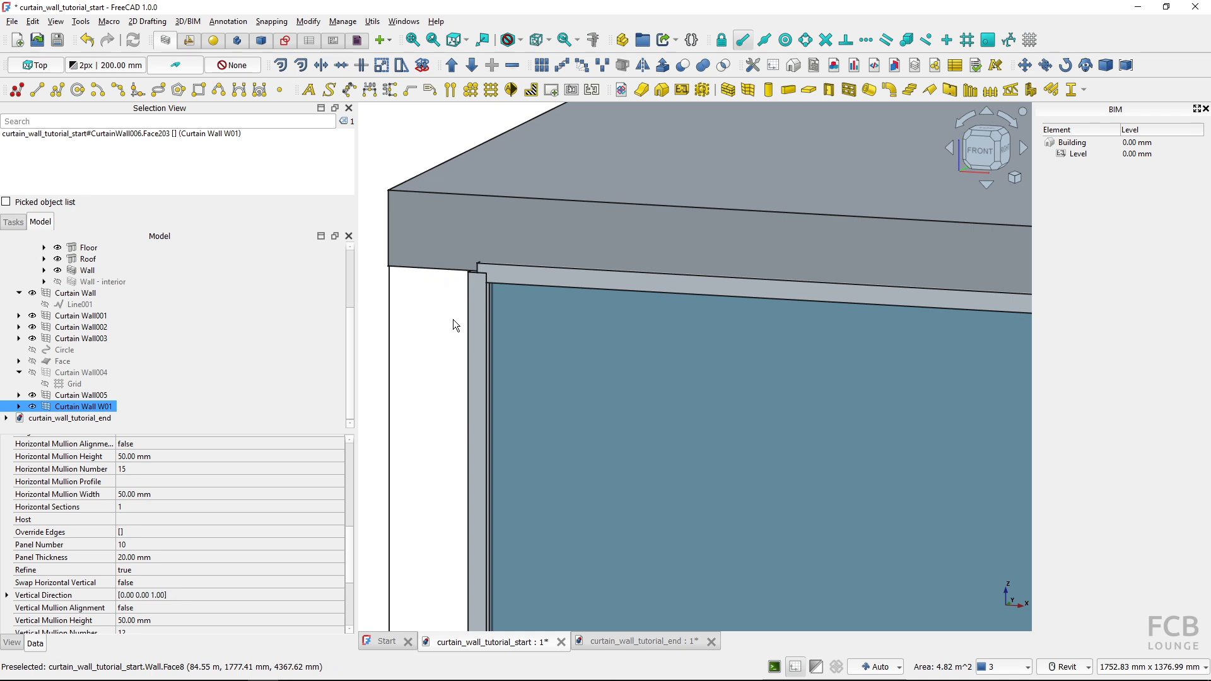
scroll(460, 284, "up", 15)
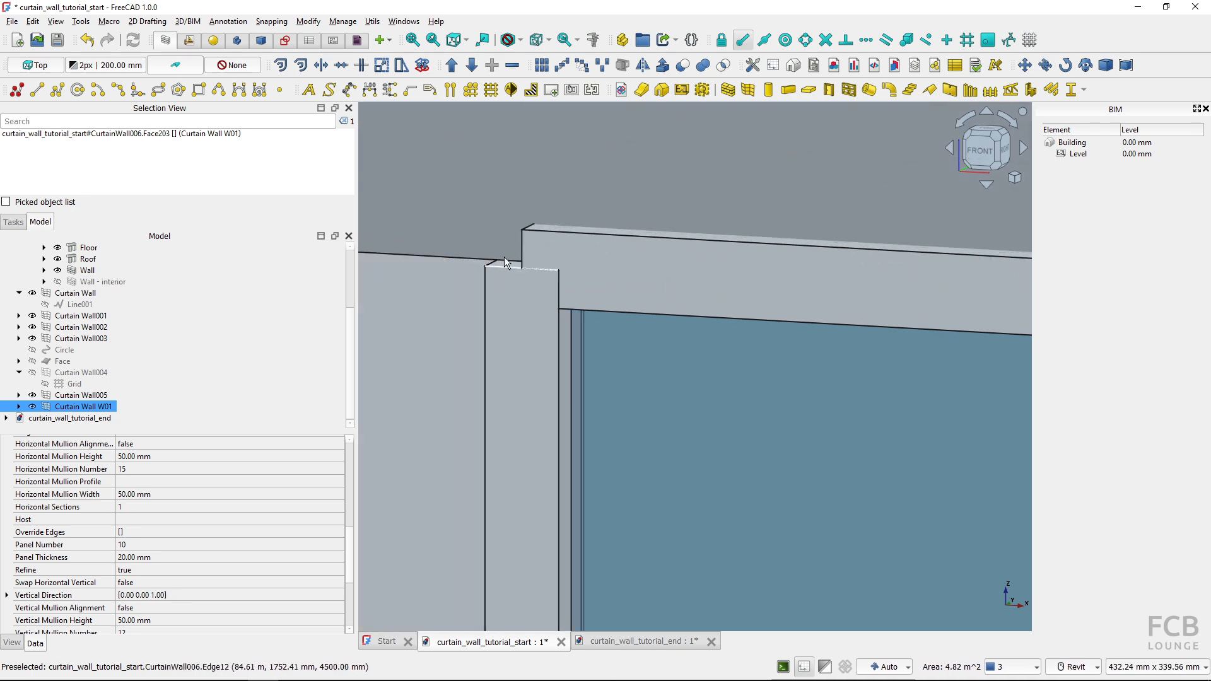
key("ctrl")
key("ctrl")
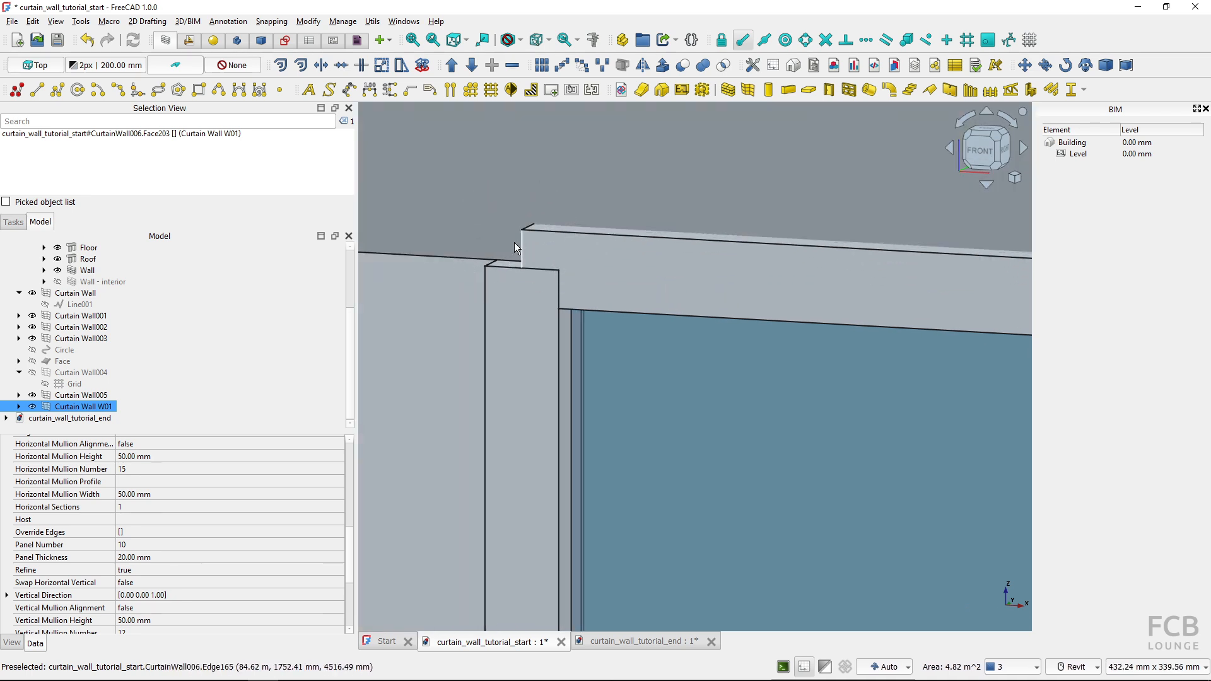
key("ctrl")
scroll(512, 247, "down", 20)
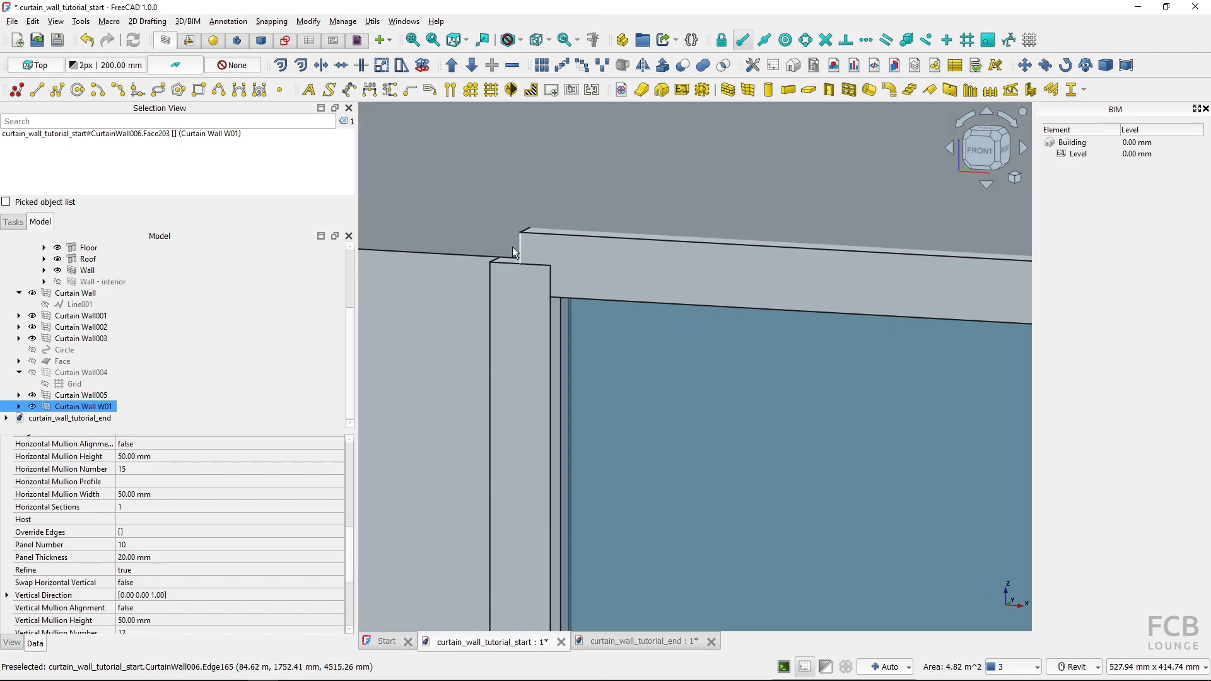
middle_click_drag(526, 310, 628, 431, "shift")
scroll(513, 293, "up", 6)
middle_click_drag(549, 330, 688, 338, "shift")
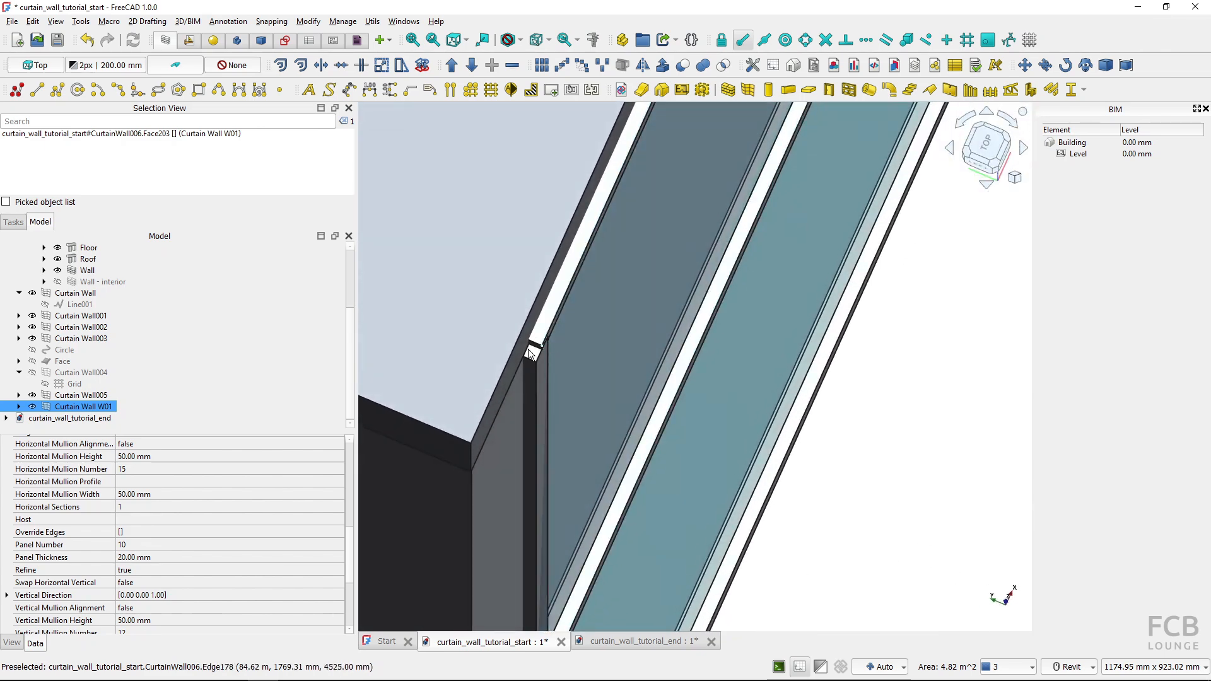
scroll(577, 353, "down", 8)
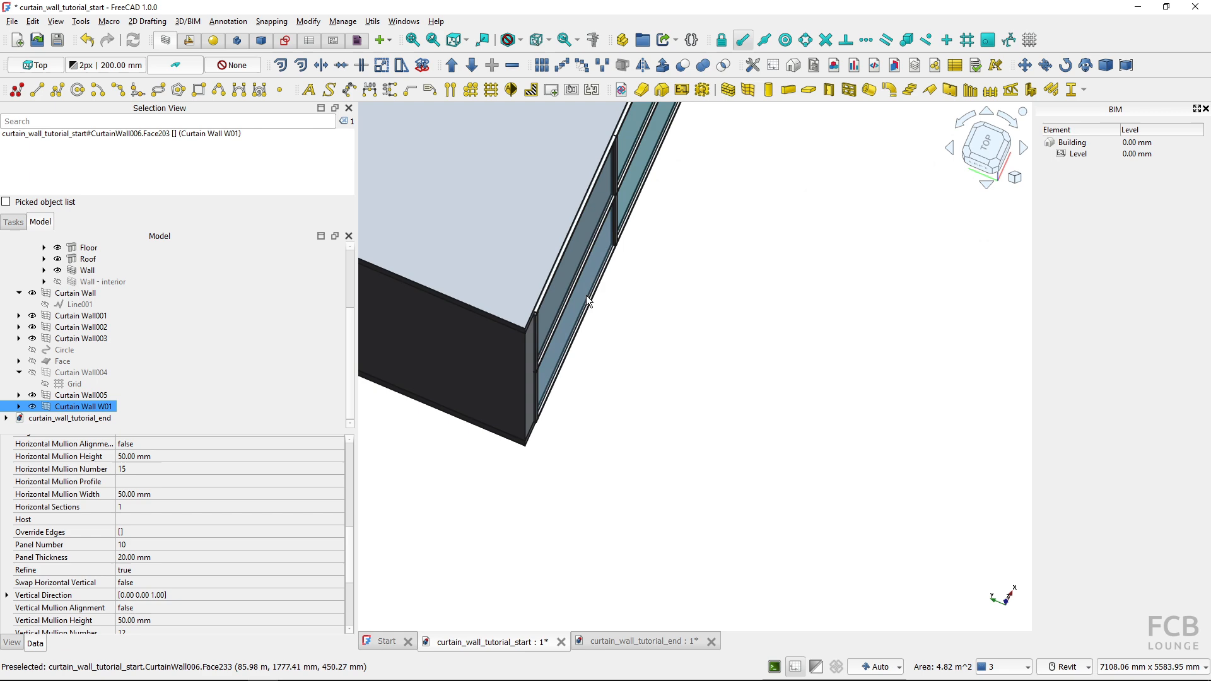
Move Curtain Wall W01 by a relative 100 mm along the Y axis, into the building opening
middle_click_drag(585, 295, 513, 282, "shift")
left_click(514, 281)
middle_click_drag(607, 346, 628, 373)
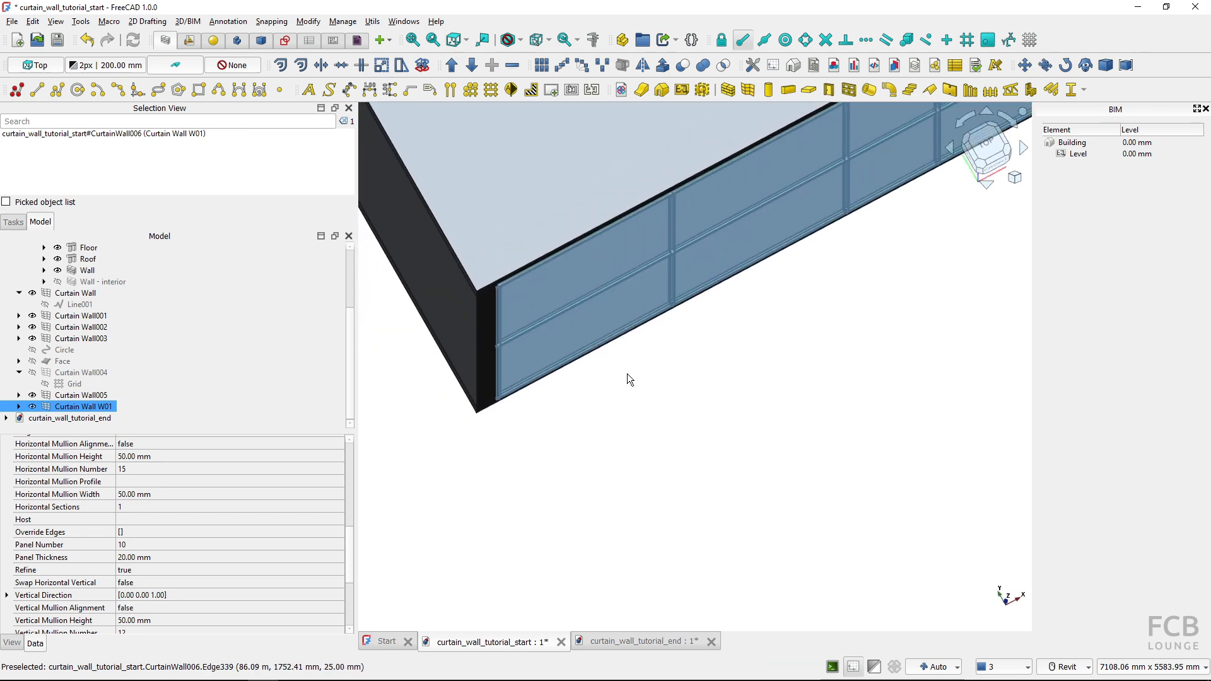
left_click(1025, 66)
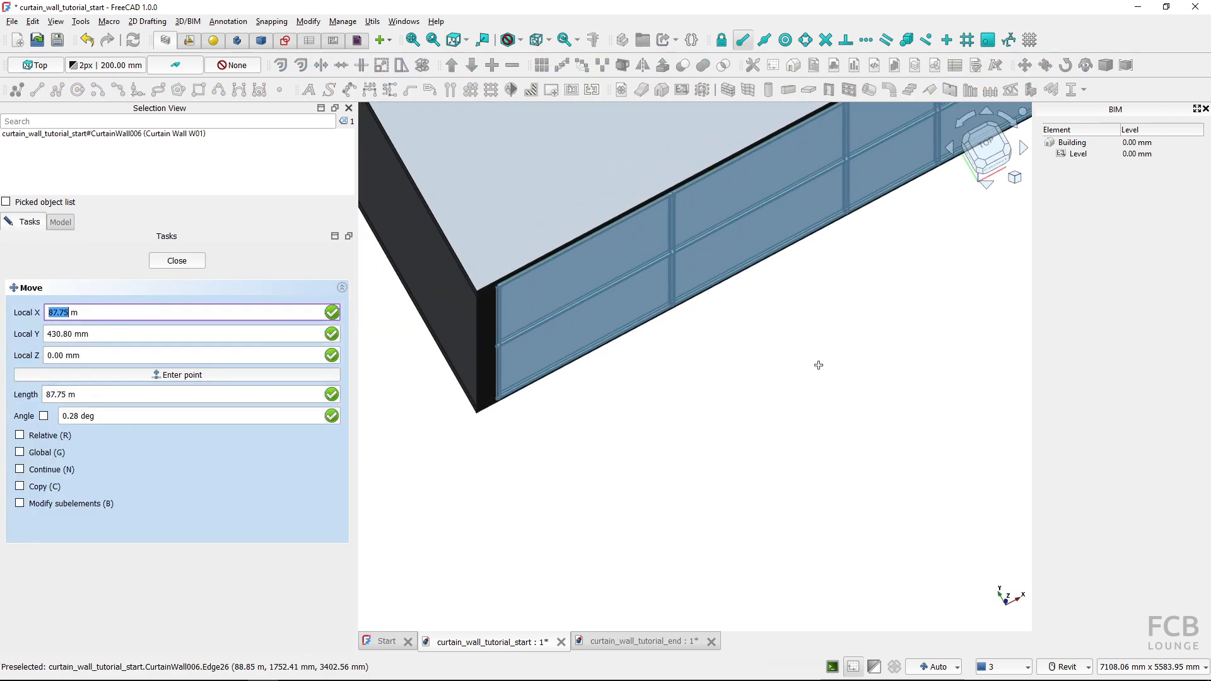
left_click(20, 435)
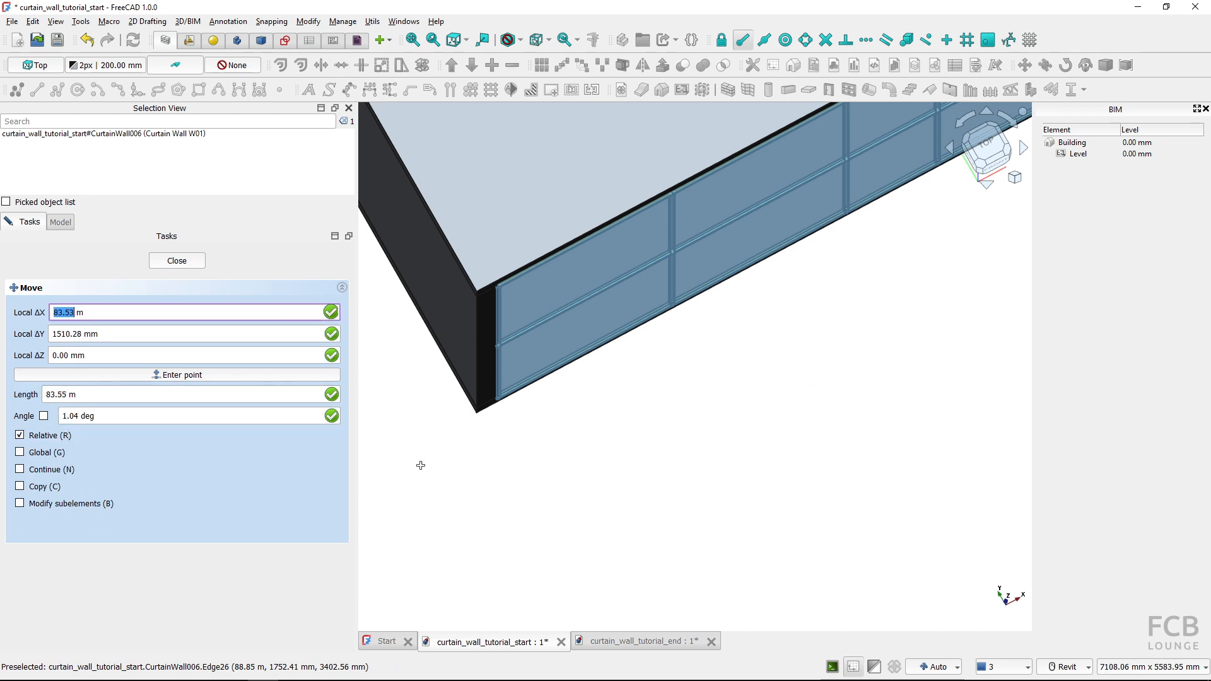
left_click(746, 456)
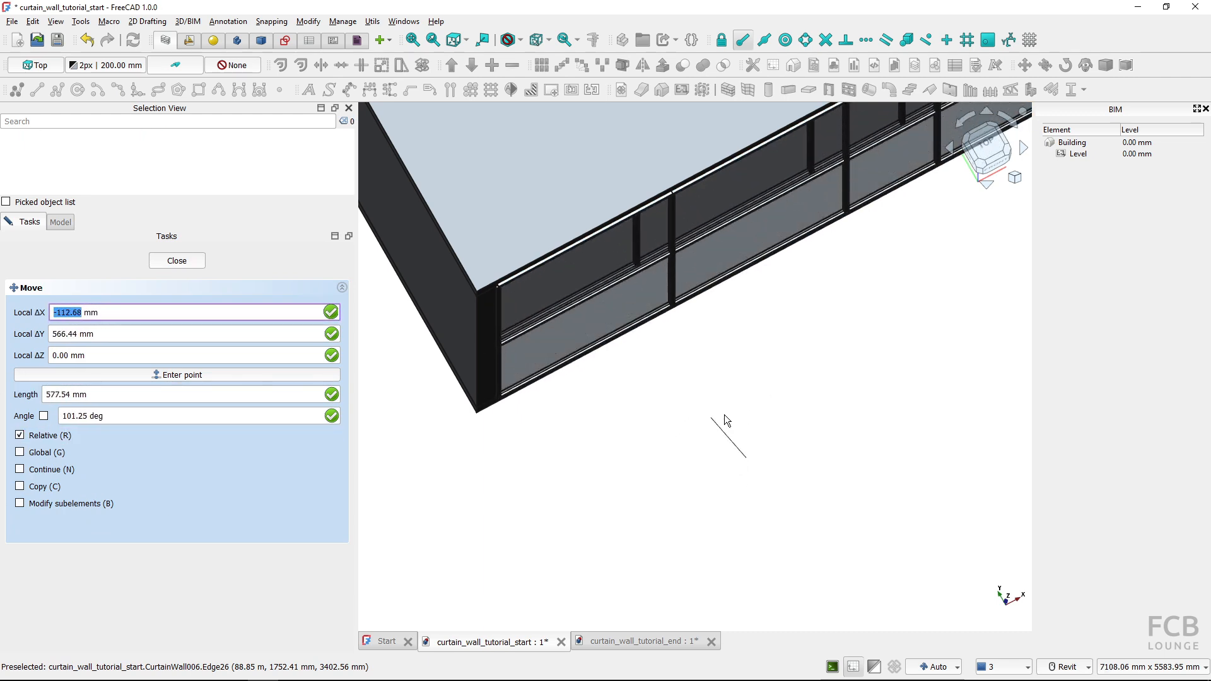
key("y")
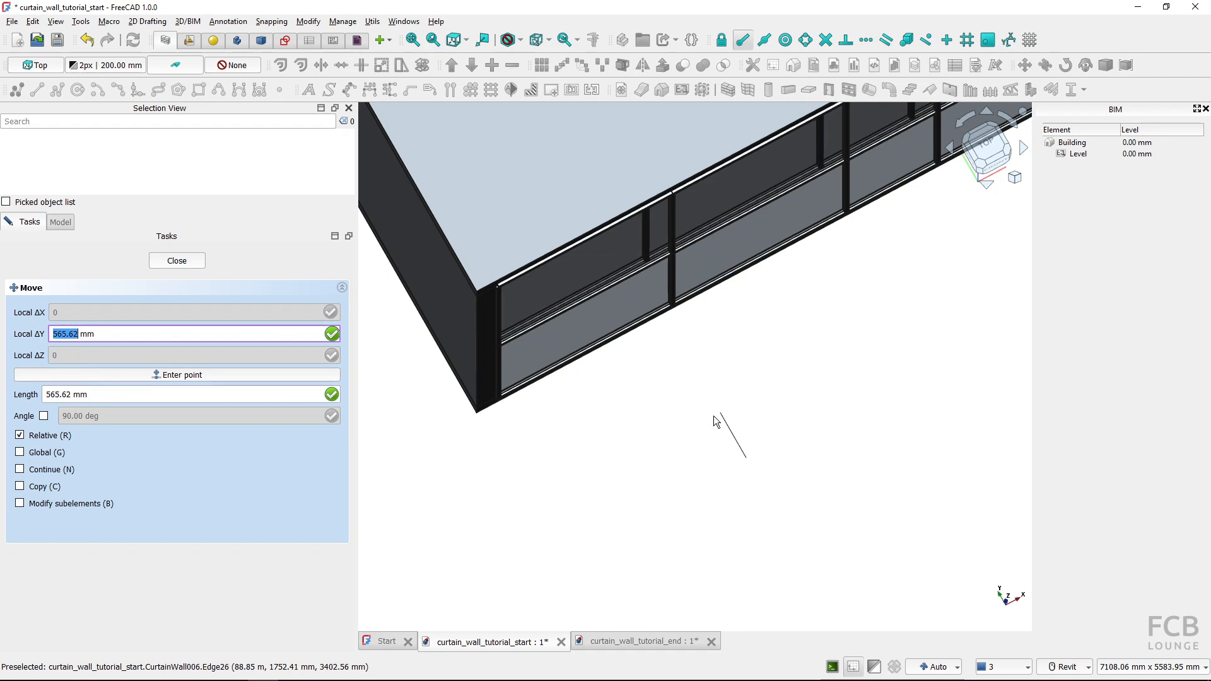
type("100")
key("Return")
Examine the recessed curtain wall's fit against the roof, floor and side wall from several angles
left_click(676, 370)
middle_click_drag(676, 371, 588, 296, "shift")
scroll(587, 294, "up", 5)
middle_click_drag(681, 309, 467, 317)
scroll(466, 317, "down", 1)
scroll(734, 384, "down", 2)
scroll(615, 409, "down", 3)
middle_click_drag(751, 452, 797, 486)
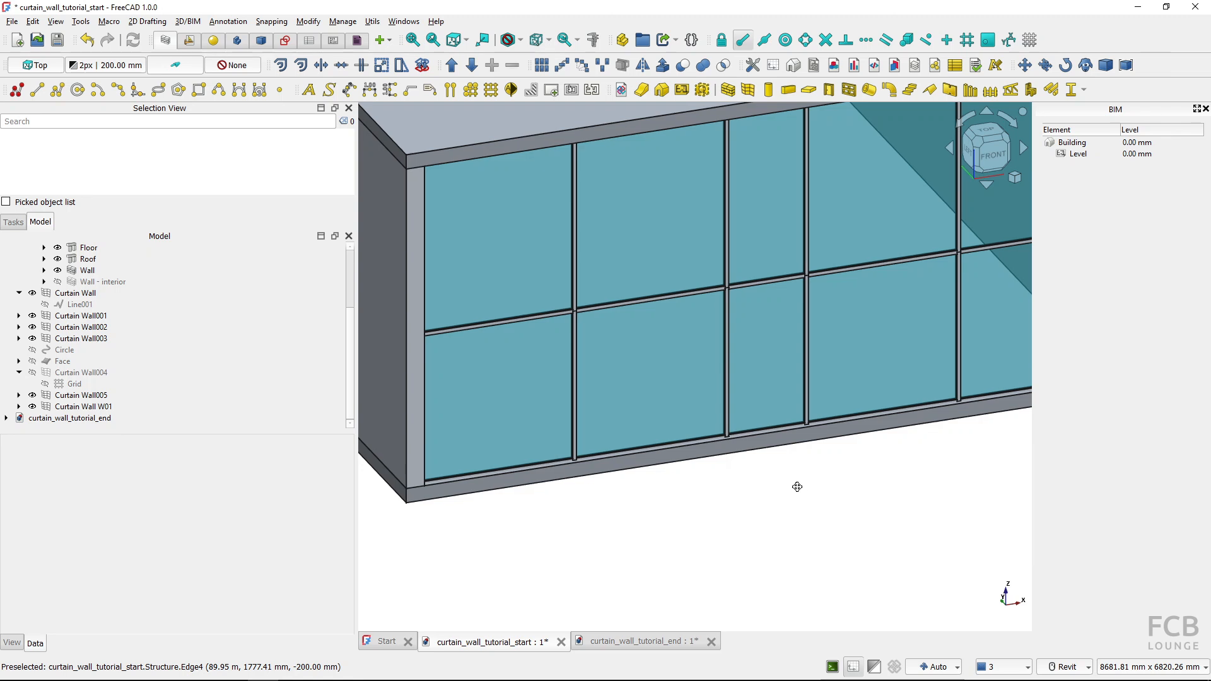
Place a door with the Glass door preset, 800 mm wide and 2100 mm high, freely in front of the curtain wall facade
scroll(730, 512, "down", 2)
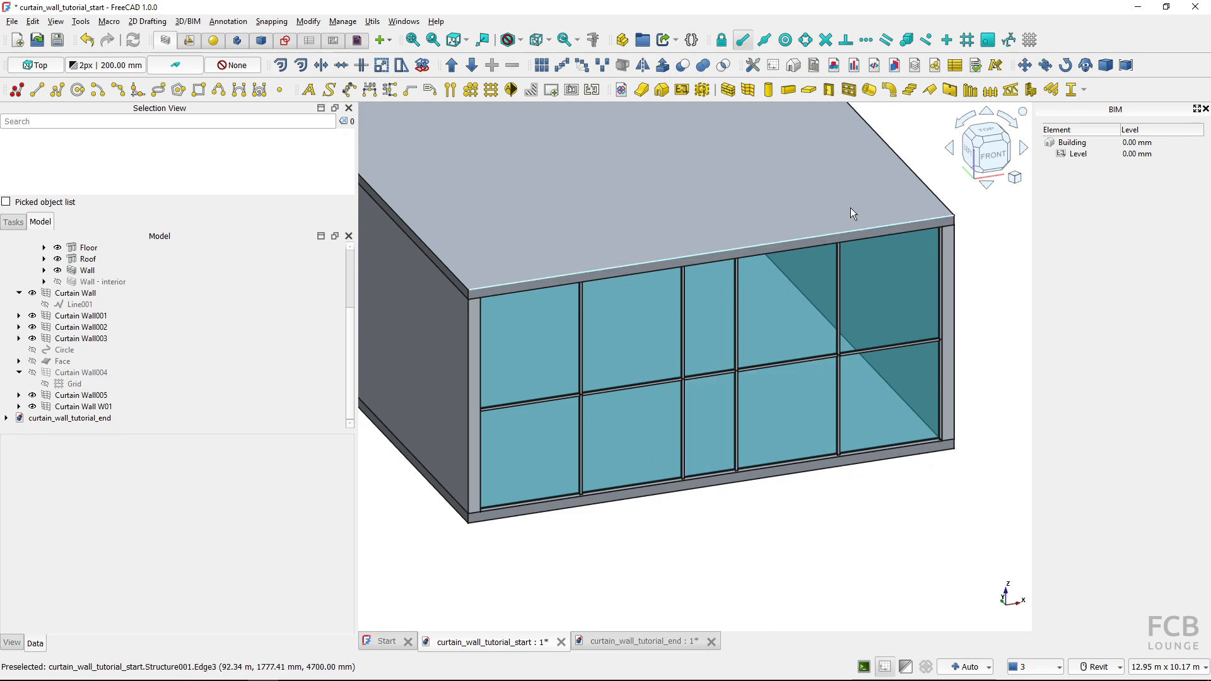
left_click(830, 91)
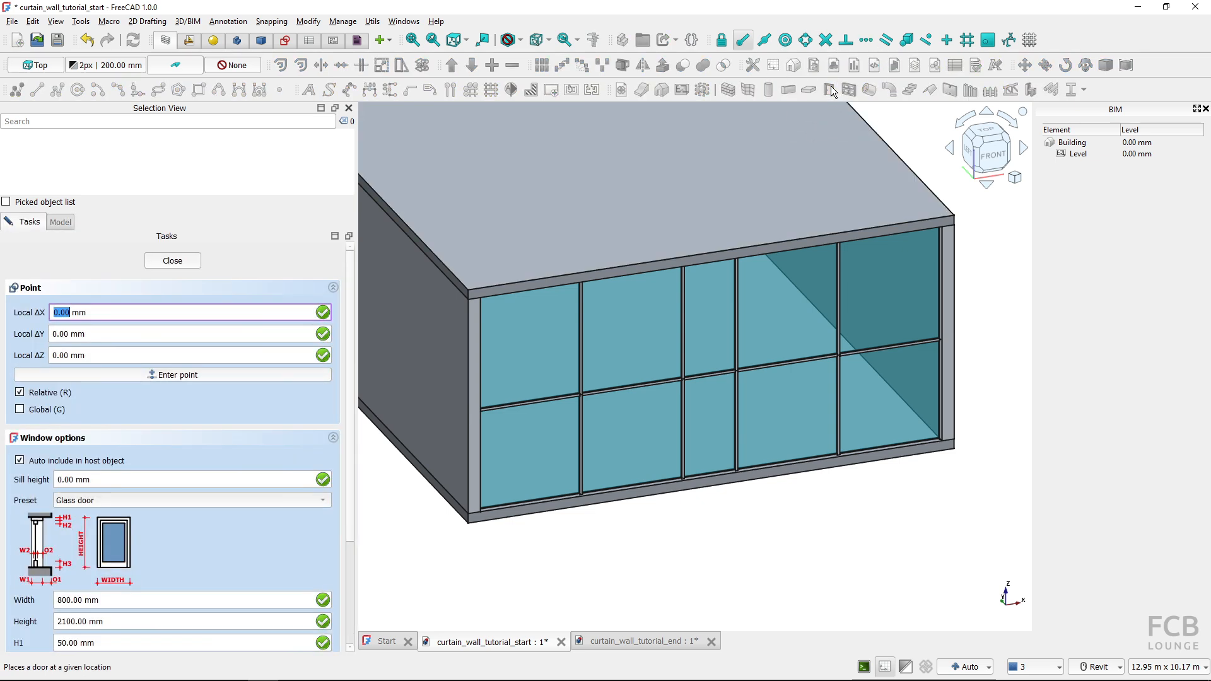
left_click(308, 498)
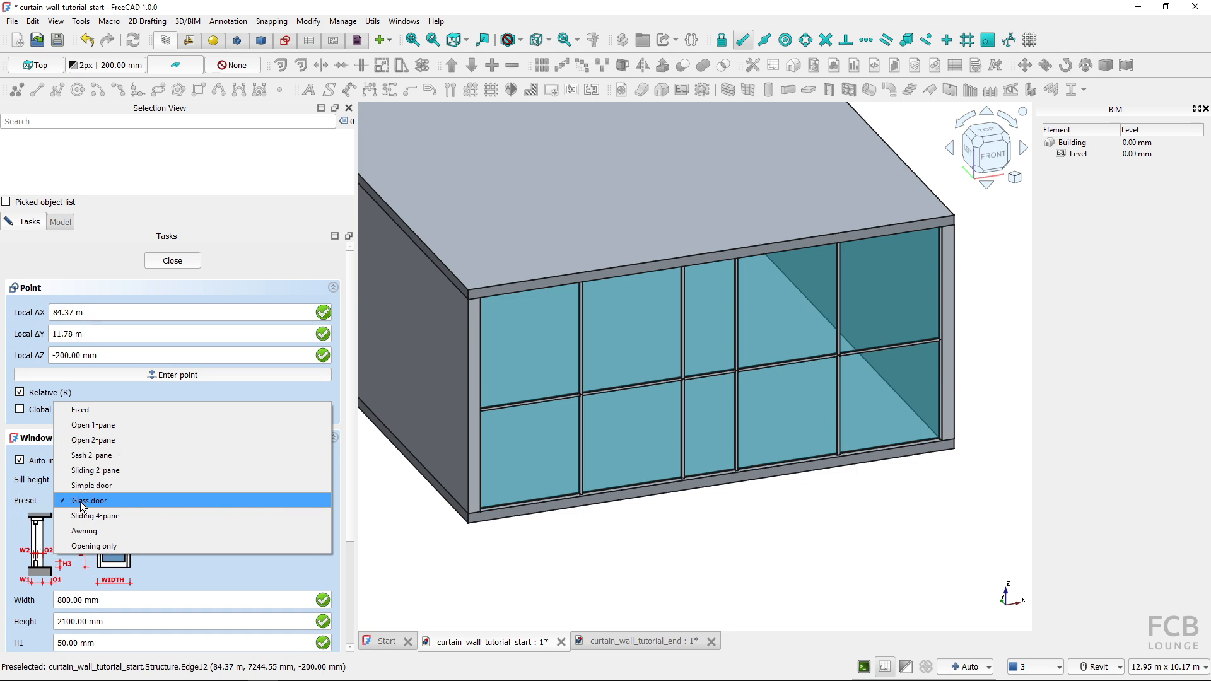
left_click(81, 502)
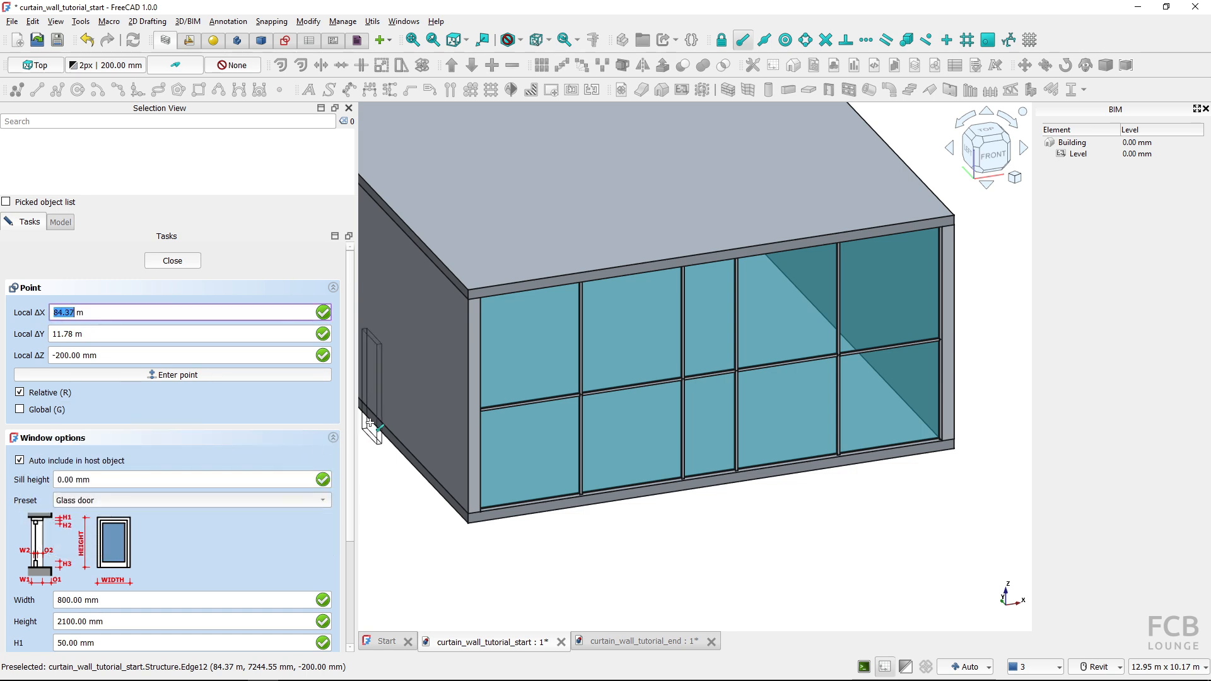
left_click_drag(351, 425, 343, 546)
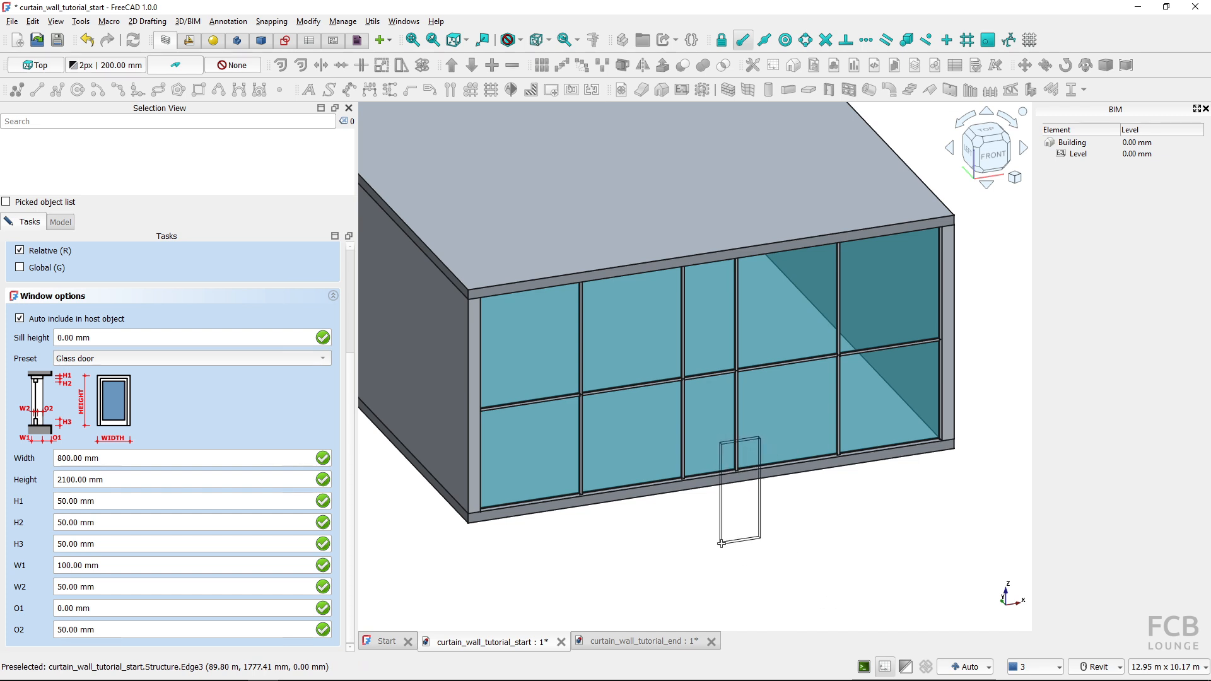
left_click(720, 543)
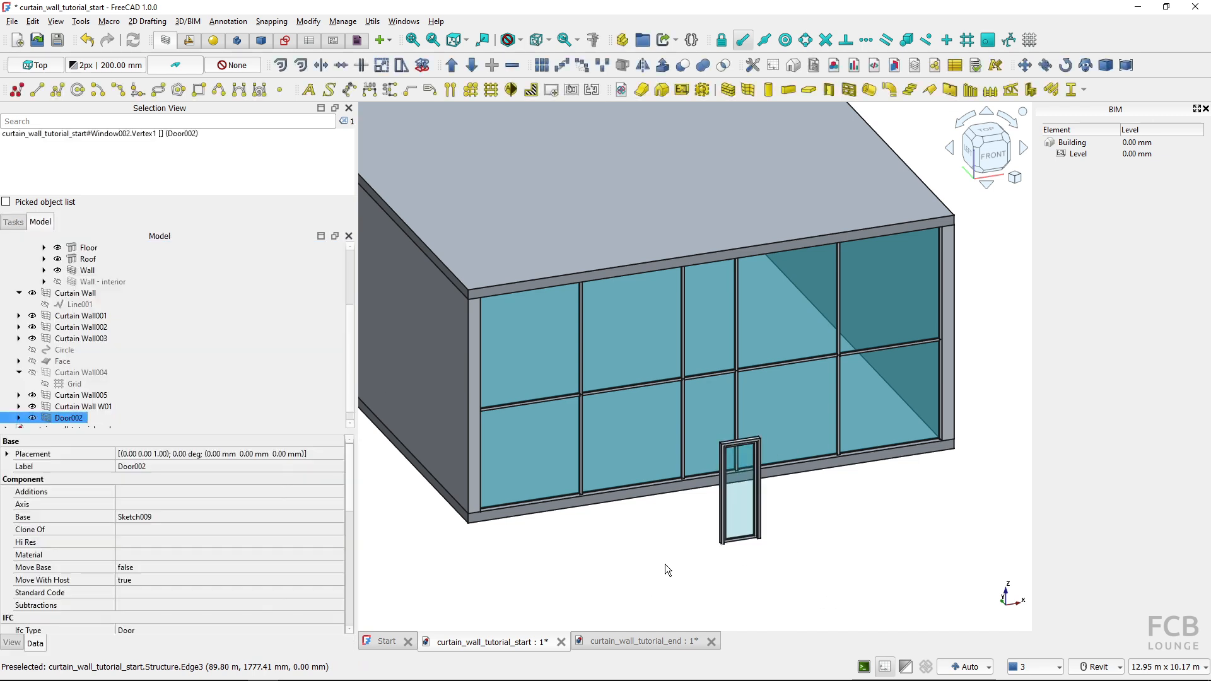
Rename the newly placed door as Door CW01
scroll(668, 559, "up", 3)
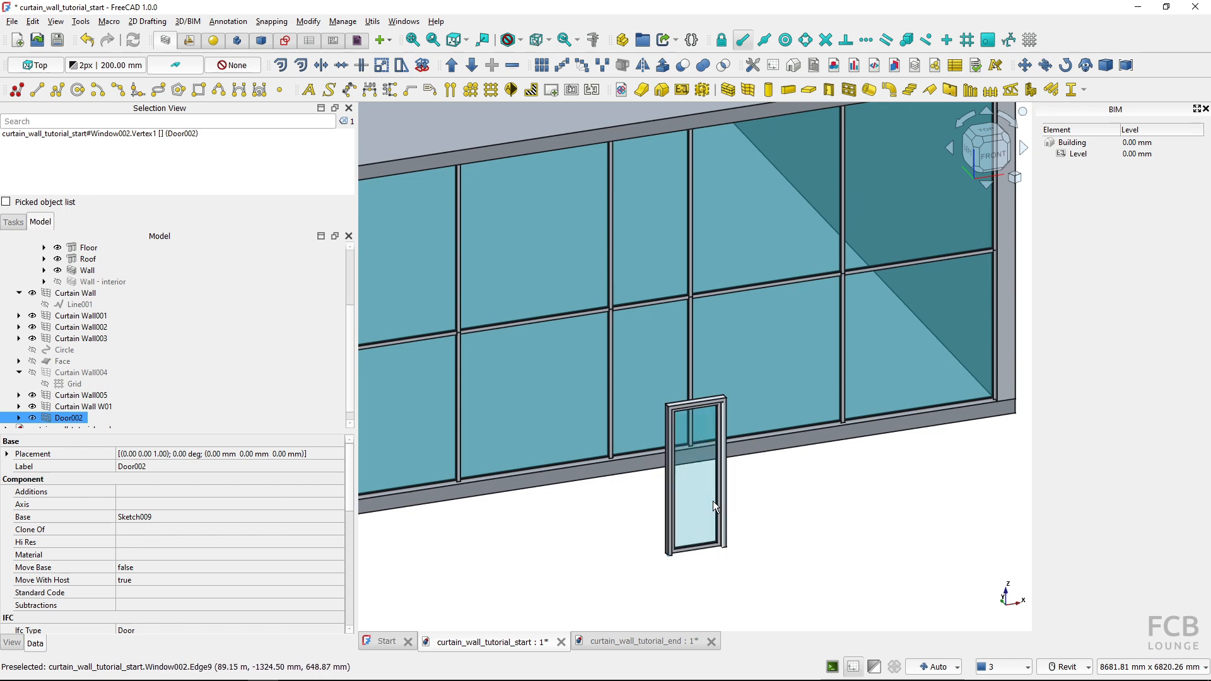
left_click(73, 418)
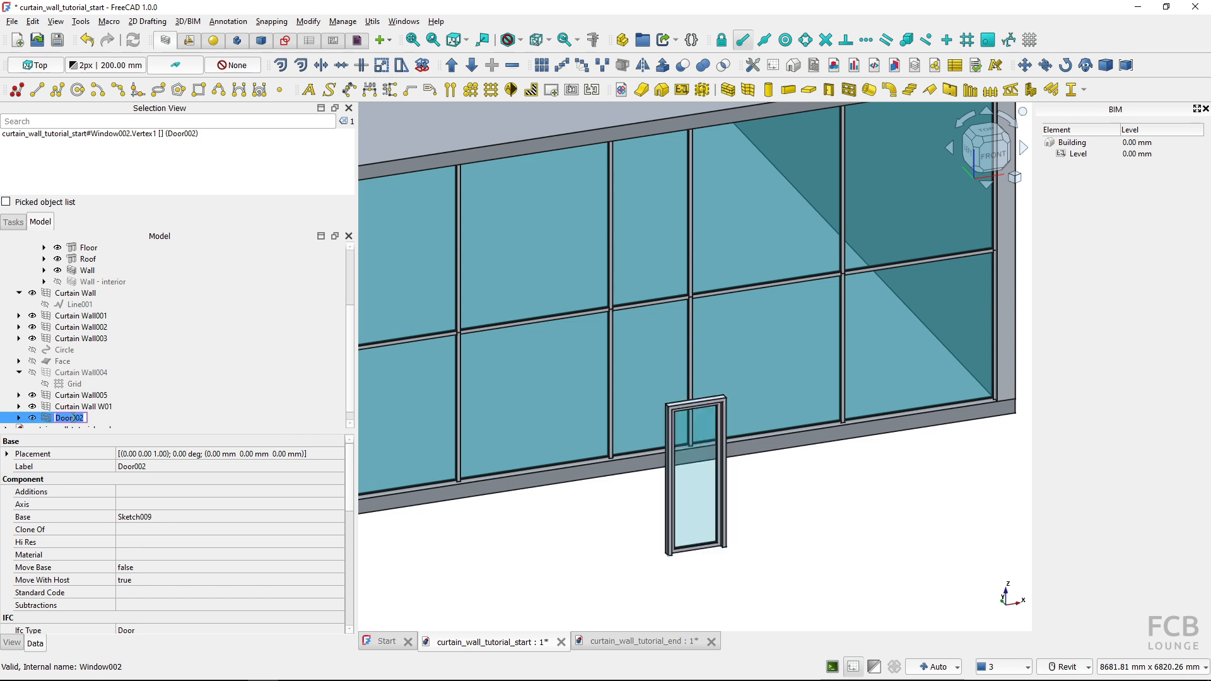
key("BackSpace")
type("Door CW01")
key("Return")
left_click(147, 401, "ctrl")
left_click(581, 534)
Measure the clear width between the two vertical mullions of the narrow lower bay in Curtain Wall W01
scroll(614, 482, "up", 4)
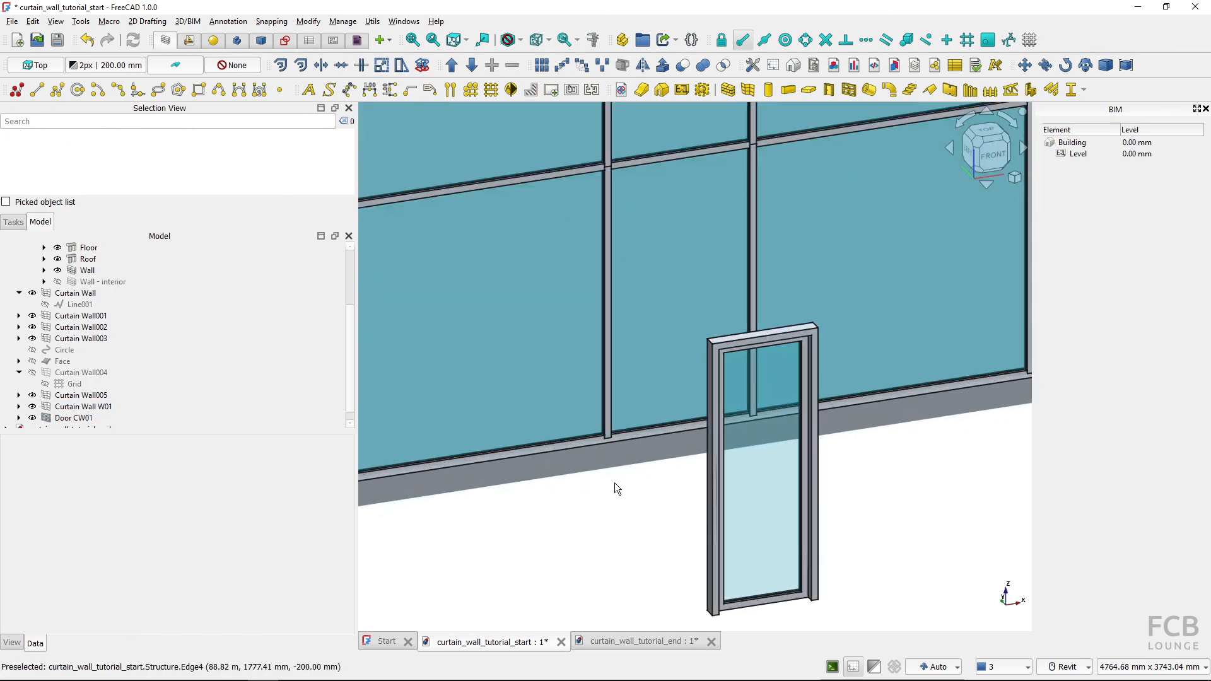
middle_click_drag(624, 519, 628, 523)
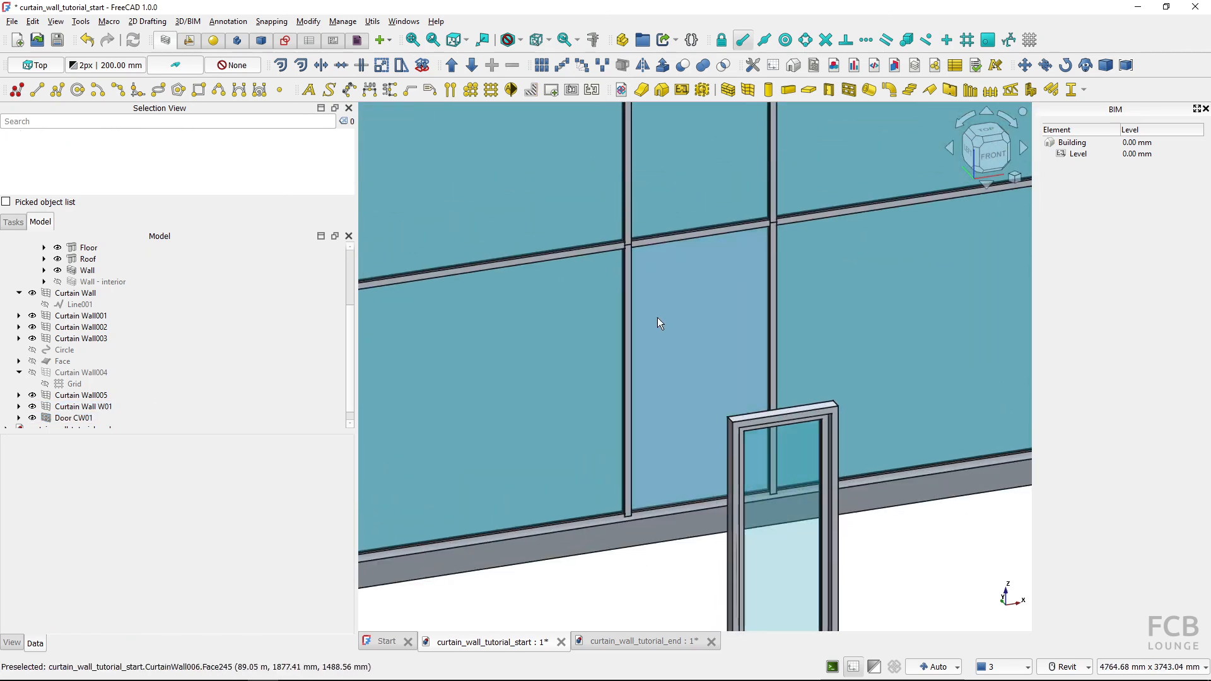
left_click(771, 288)
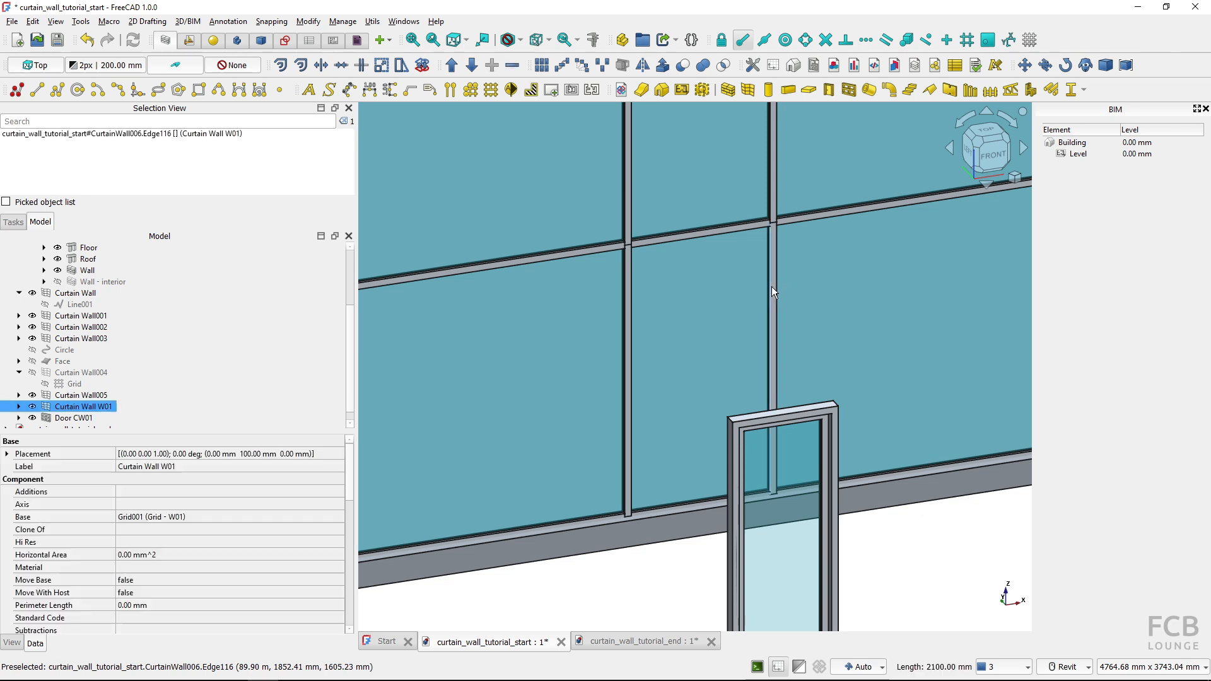
left_click(637, 297, "ctrl")
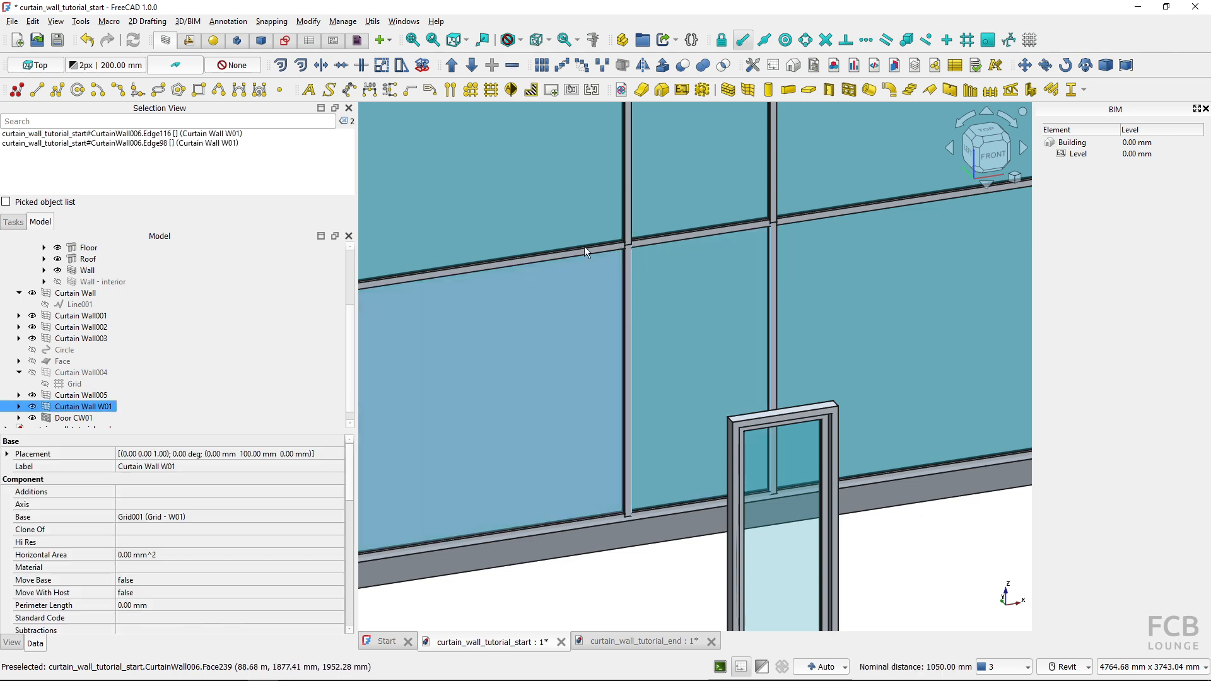
left_click(592, 42)
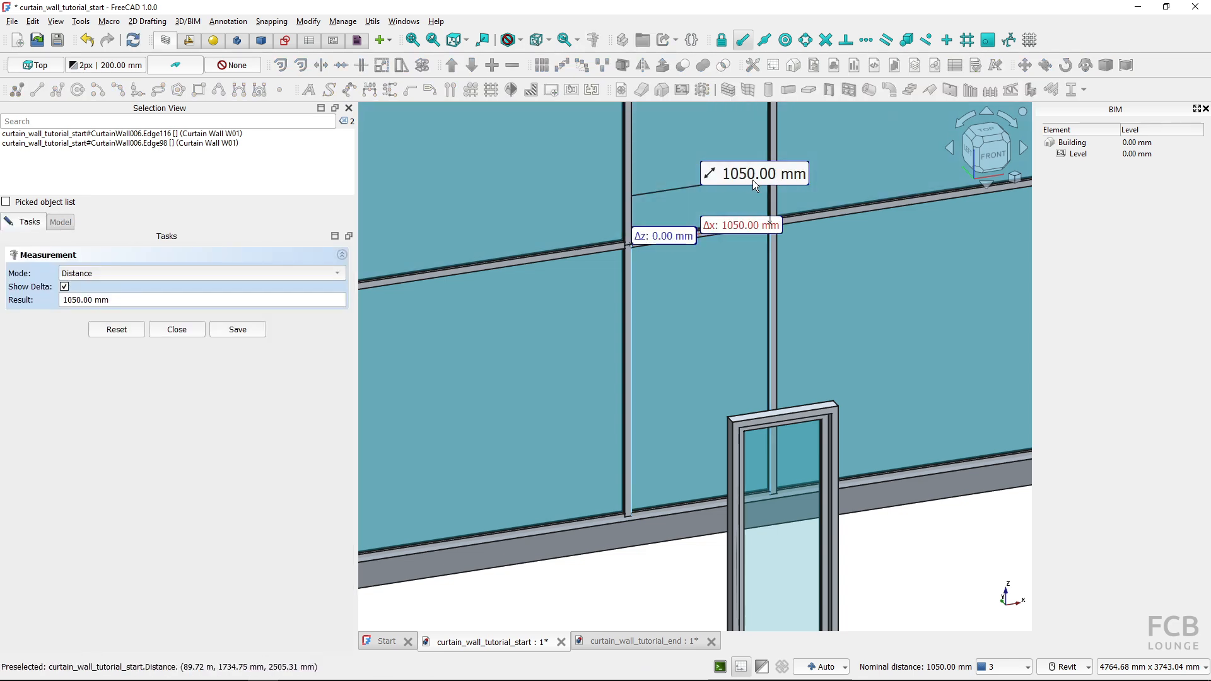
middle_click_drag(709, 308, 658, 273)
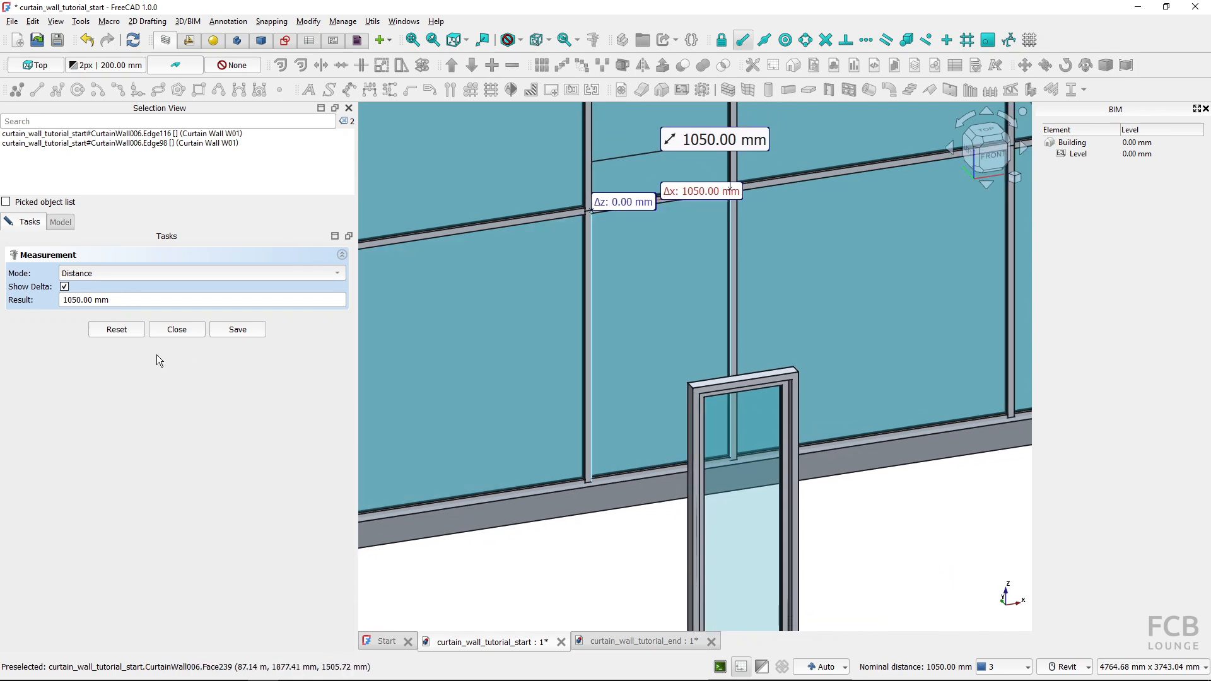
Measure the height from the floor edge to the underside of the horizontal mullion above the narrow lower bay
left_click(109, 332)
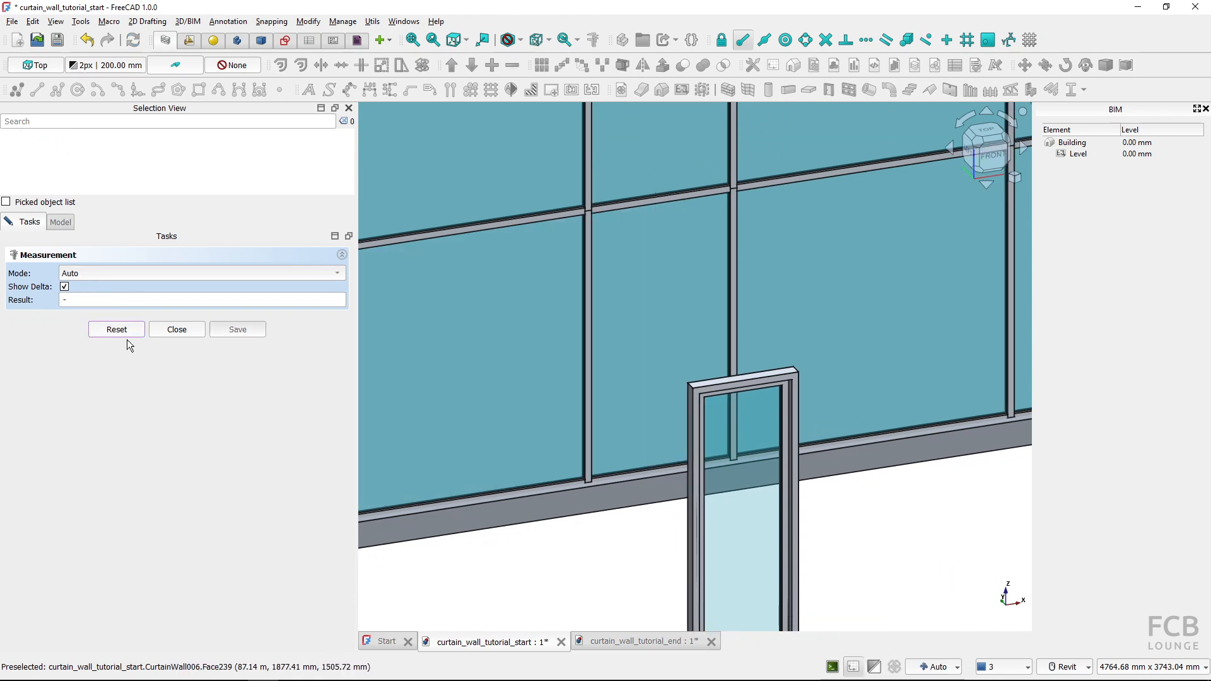
left_click(633, 479)
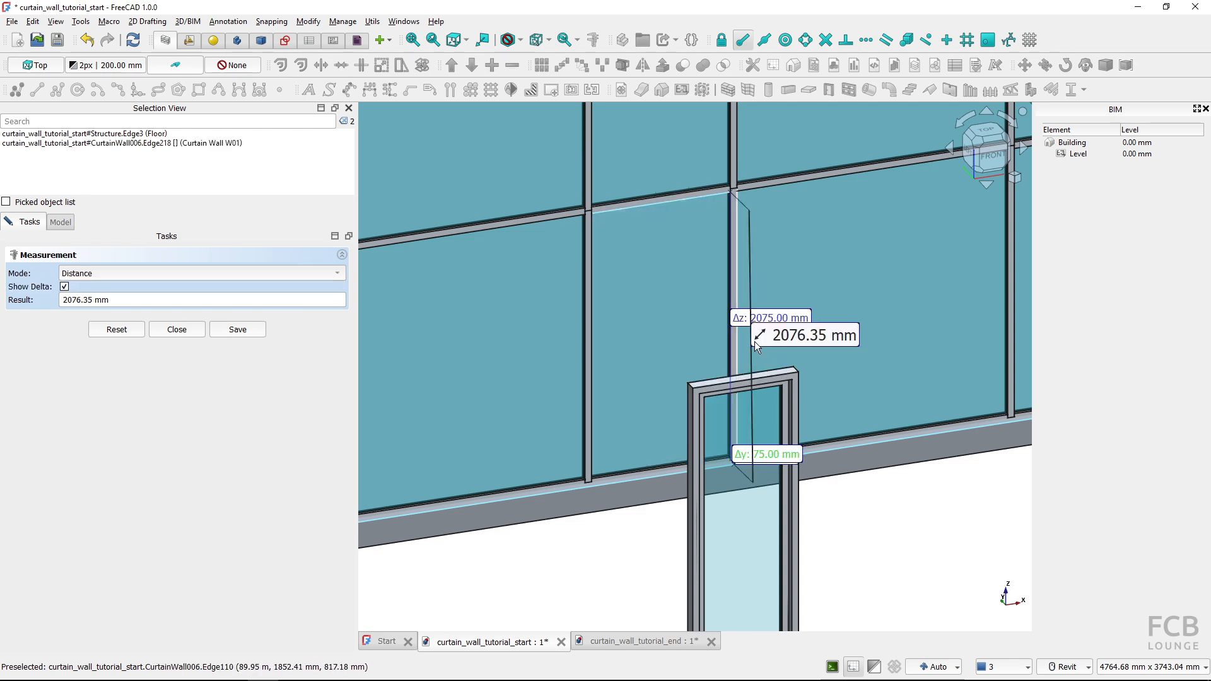
middle_click_drag(753, 355, 720, 356, "shift")
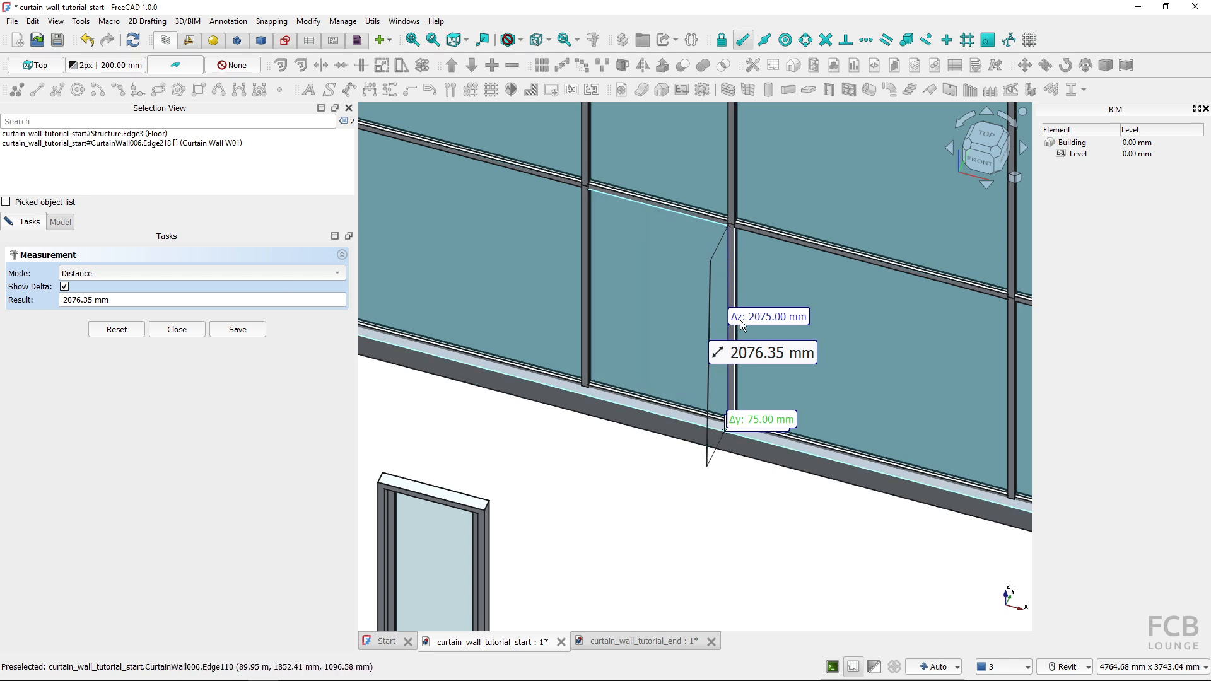
middle_click_drag(586, 423, 652, 396)
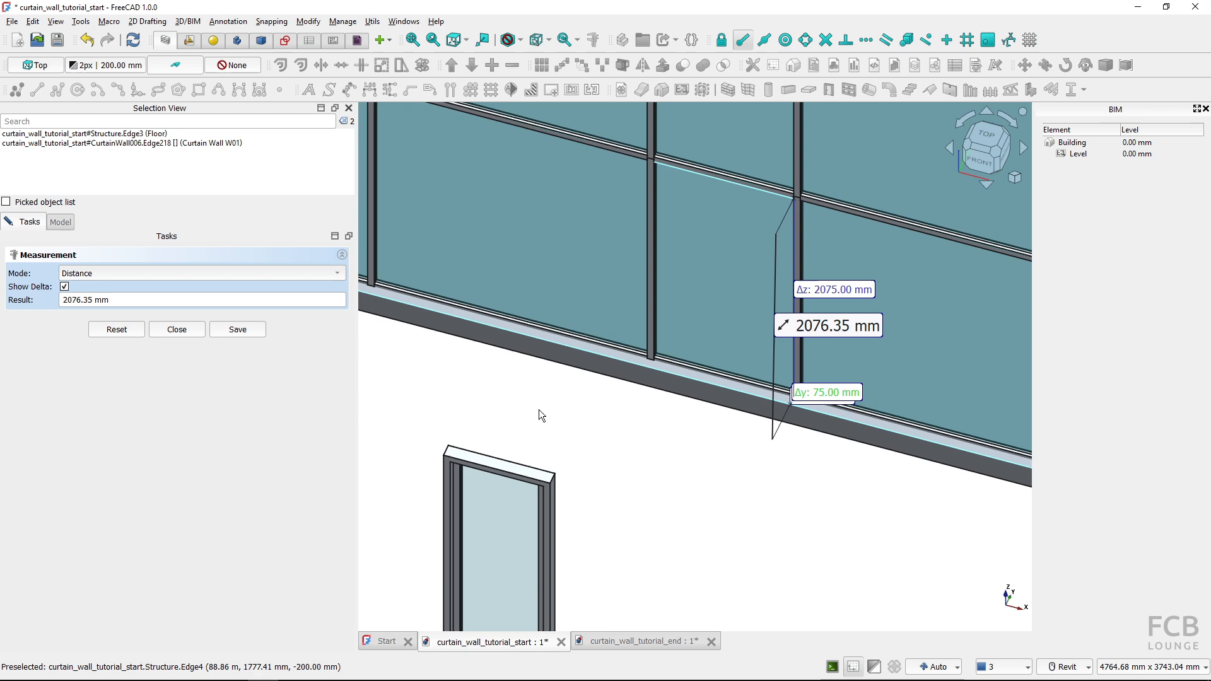
left_click(168, 330)
Set Door CW01's width to 1050 mm and its height to 2075 mm
middle_click_drag(496, 542, 547, 454)
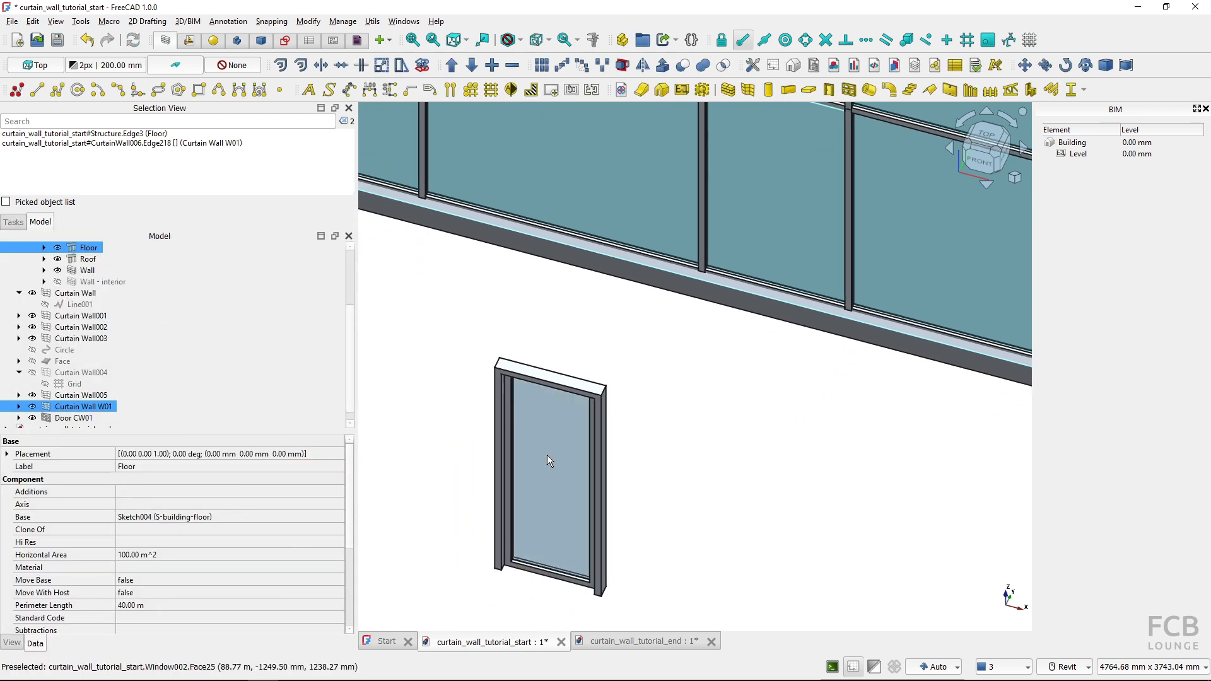
left_click(547, 452)
scroll(230, 520, "down", 8)
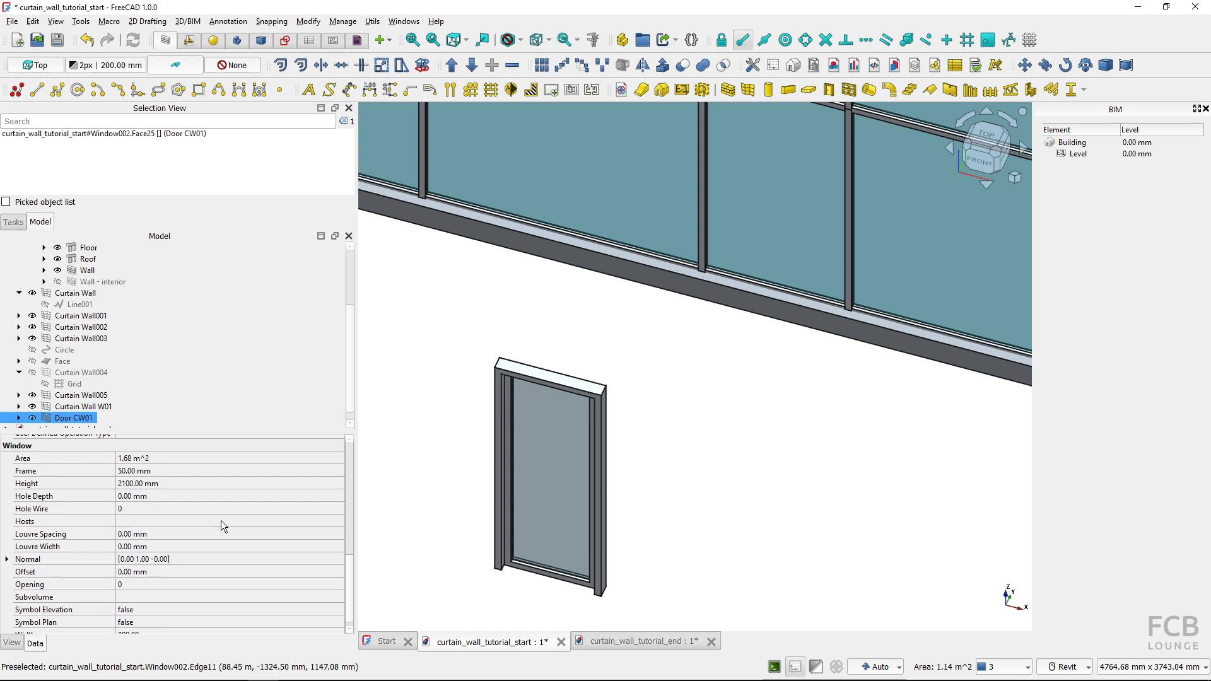
left_click(182, 628)
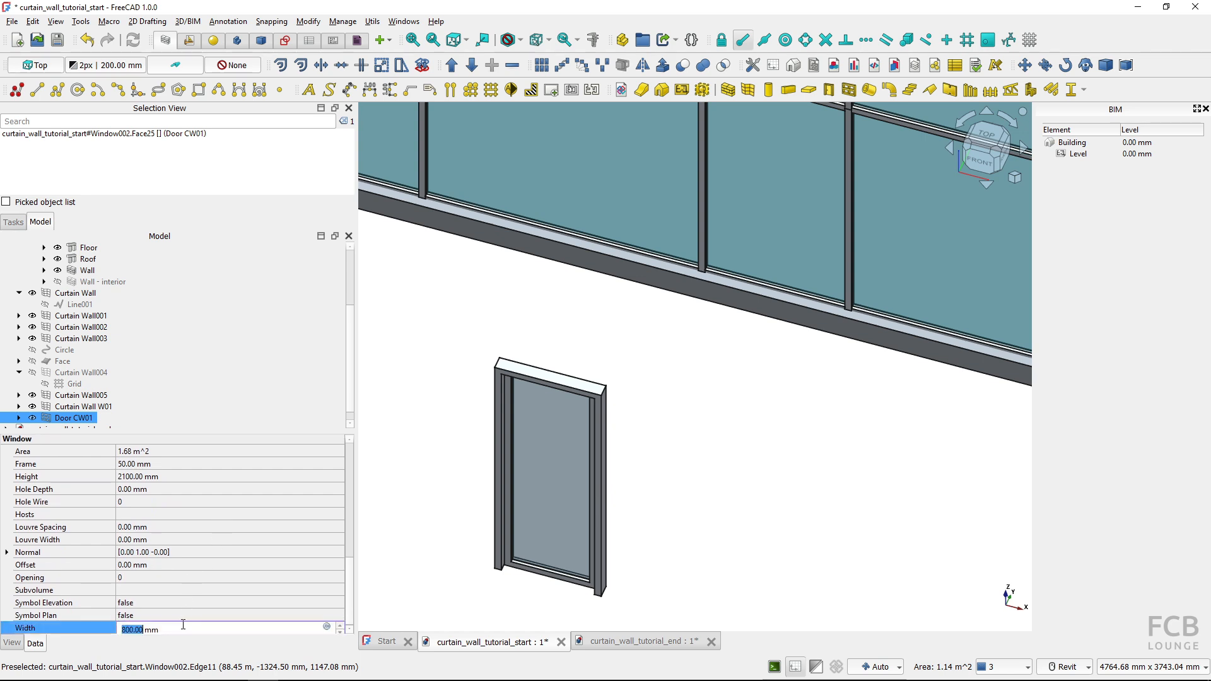
type("105")
left_click(164, 476)
type("20")
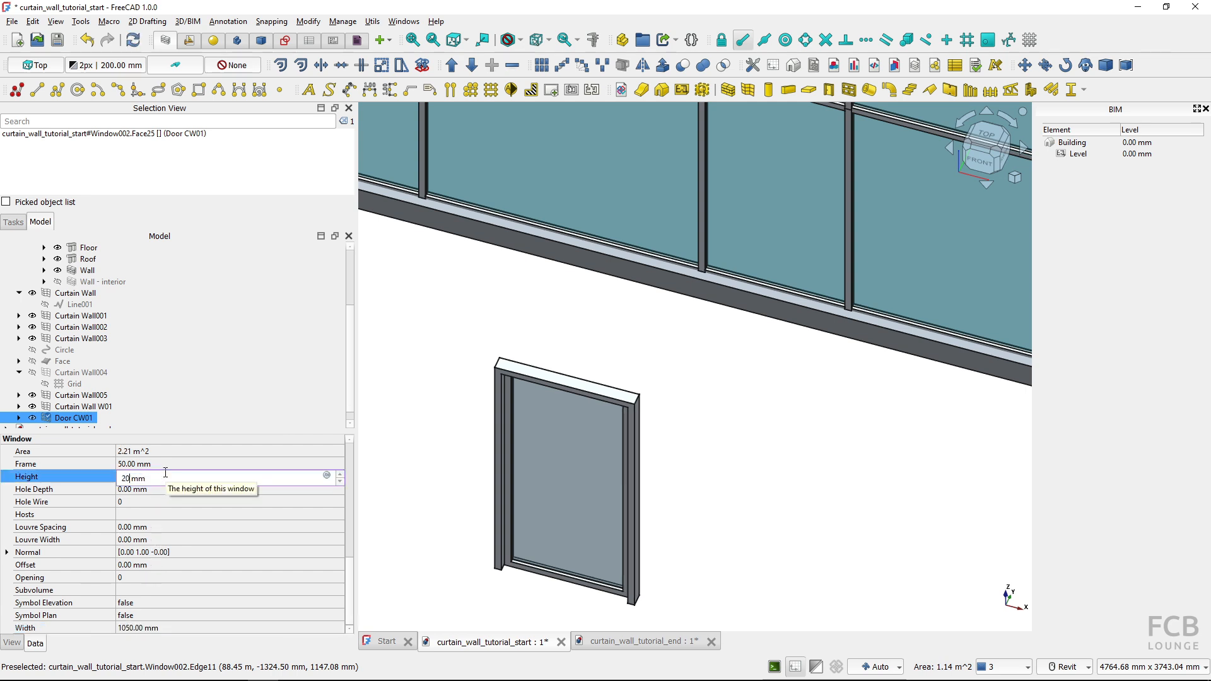
type("75")
key("Return")
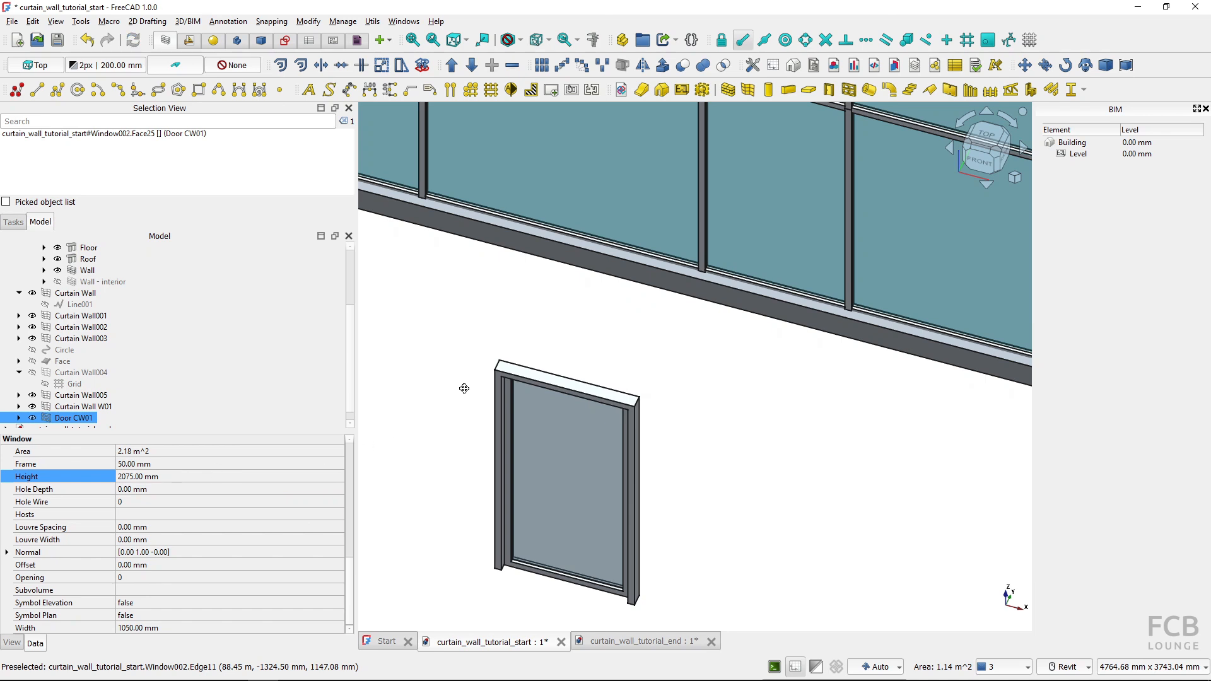
Display the model as wireframe in the top view, with the door and curtain wall in sight
scroll(517, 377, "down", 2)
scroll(669, 286, "down", 1)
middle_click_drag(686, 236, 695, 275)
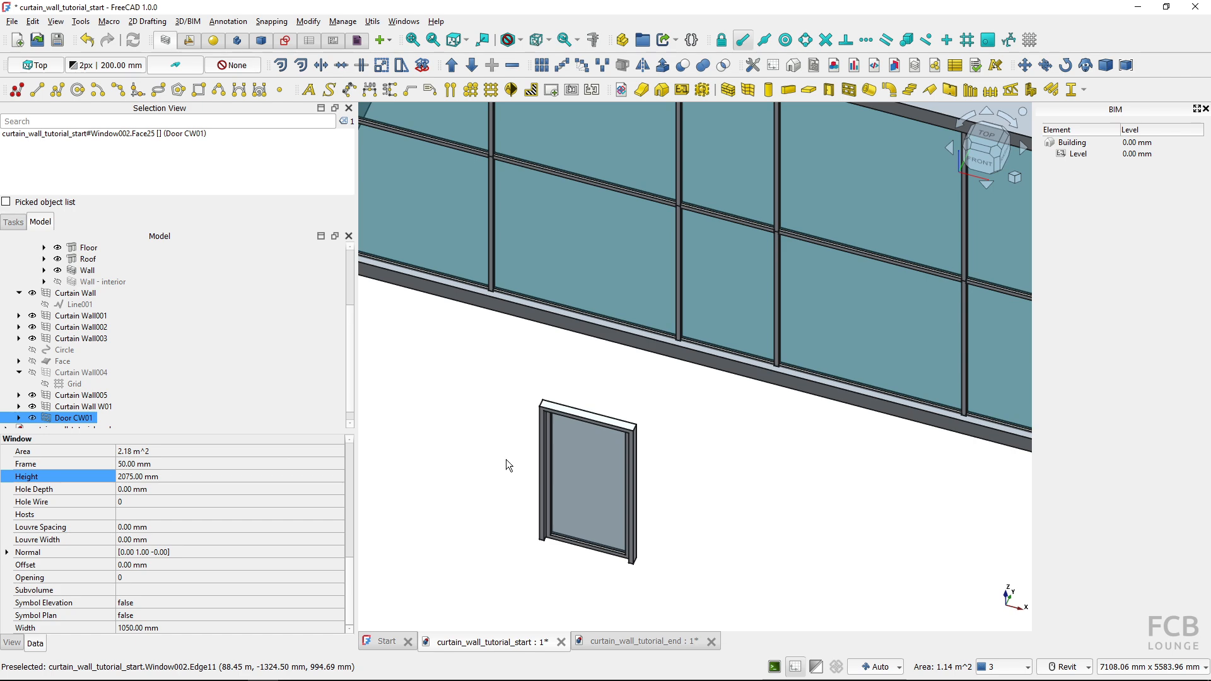
key("v")
key("3")
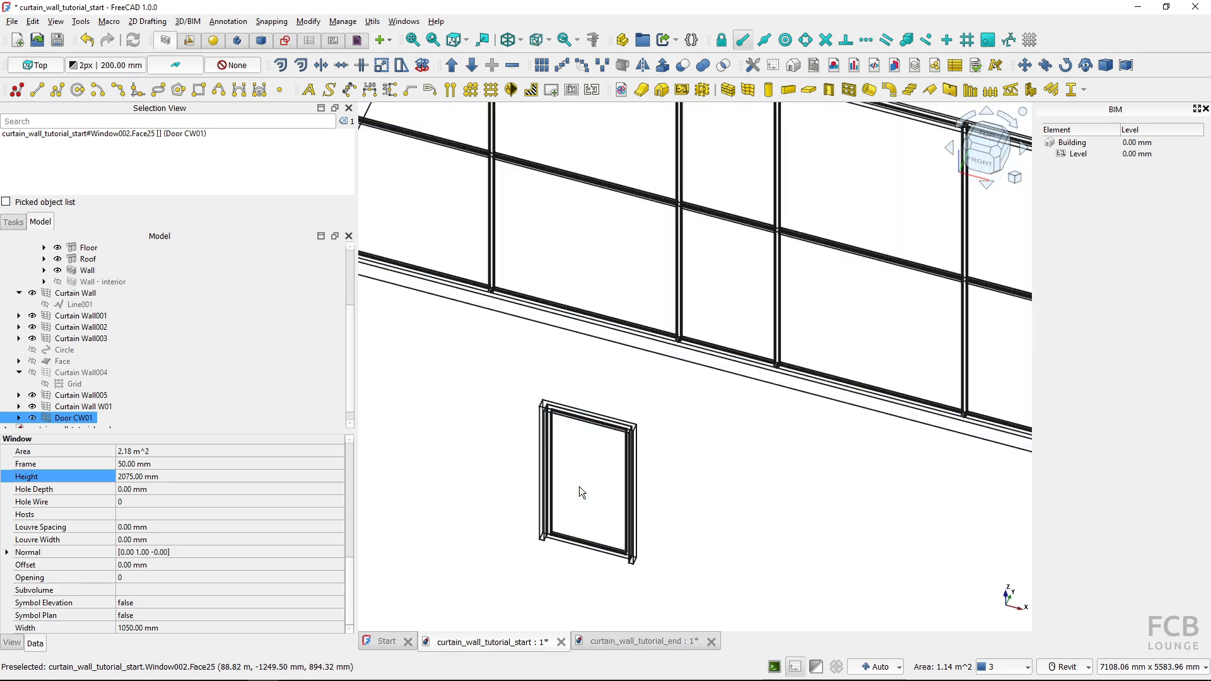
key("2")
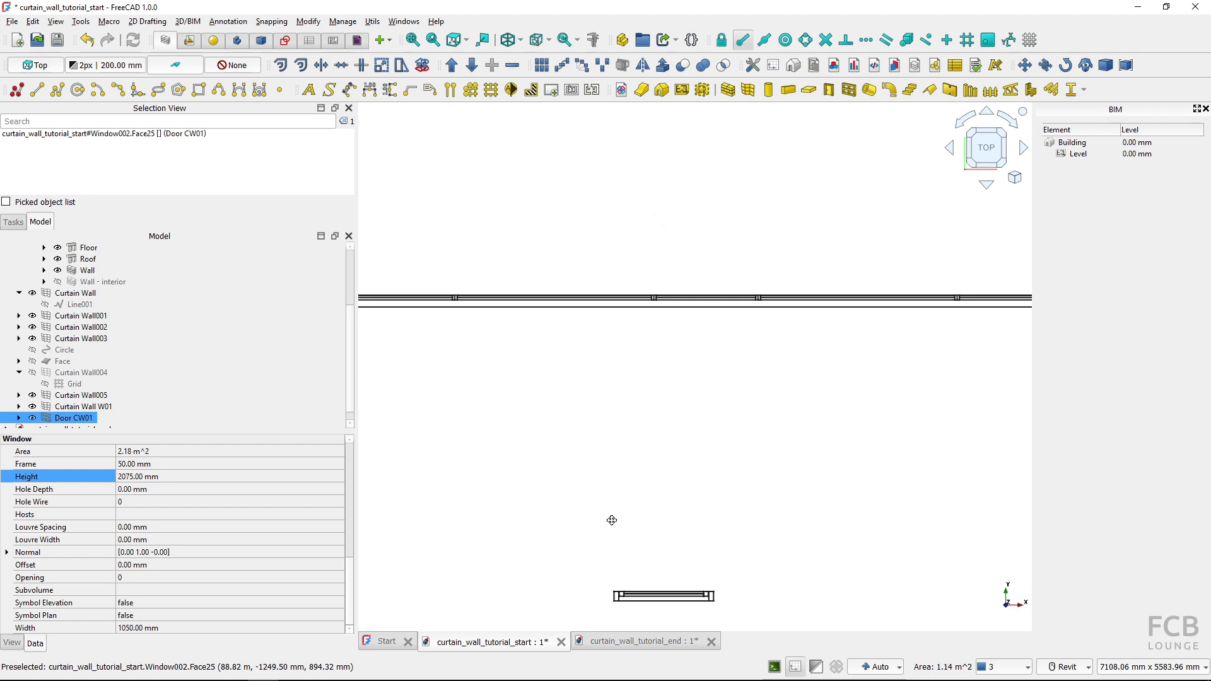
Move Door CW01 by its front-left corner to the front inner corner of the narrow bay's left mullion, snapping on the working plane
left_click(631, 547)
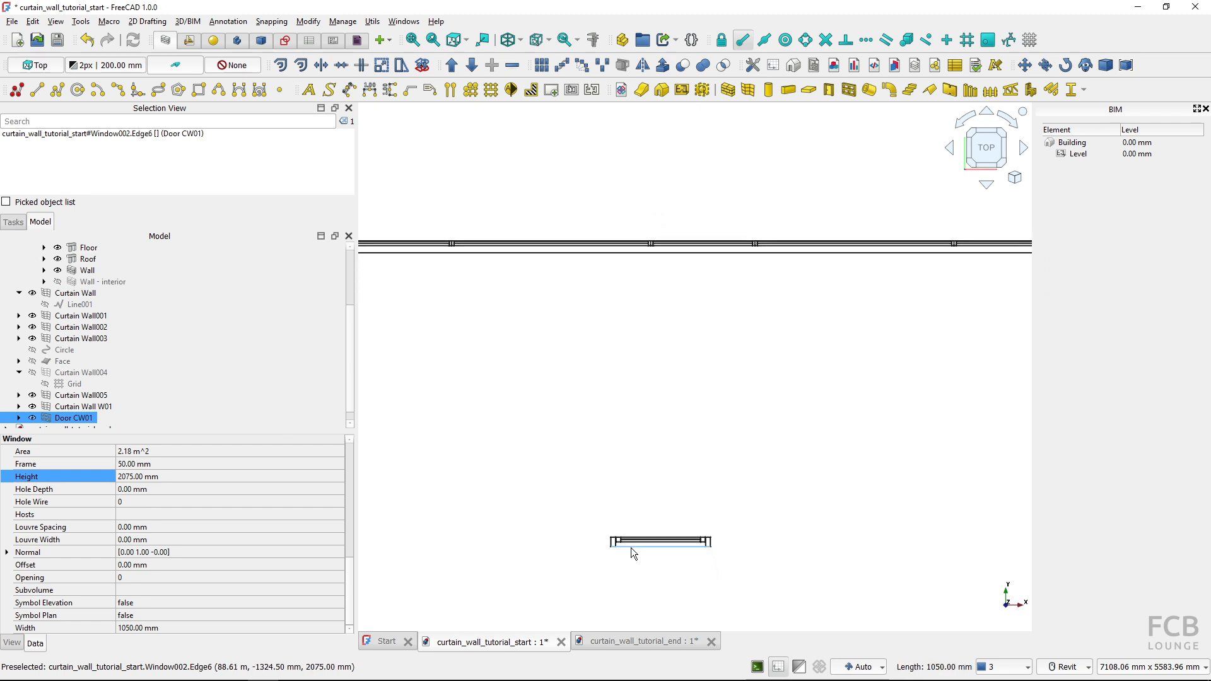
left_click(988, 46)
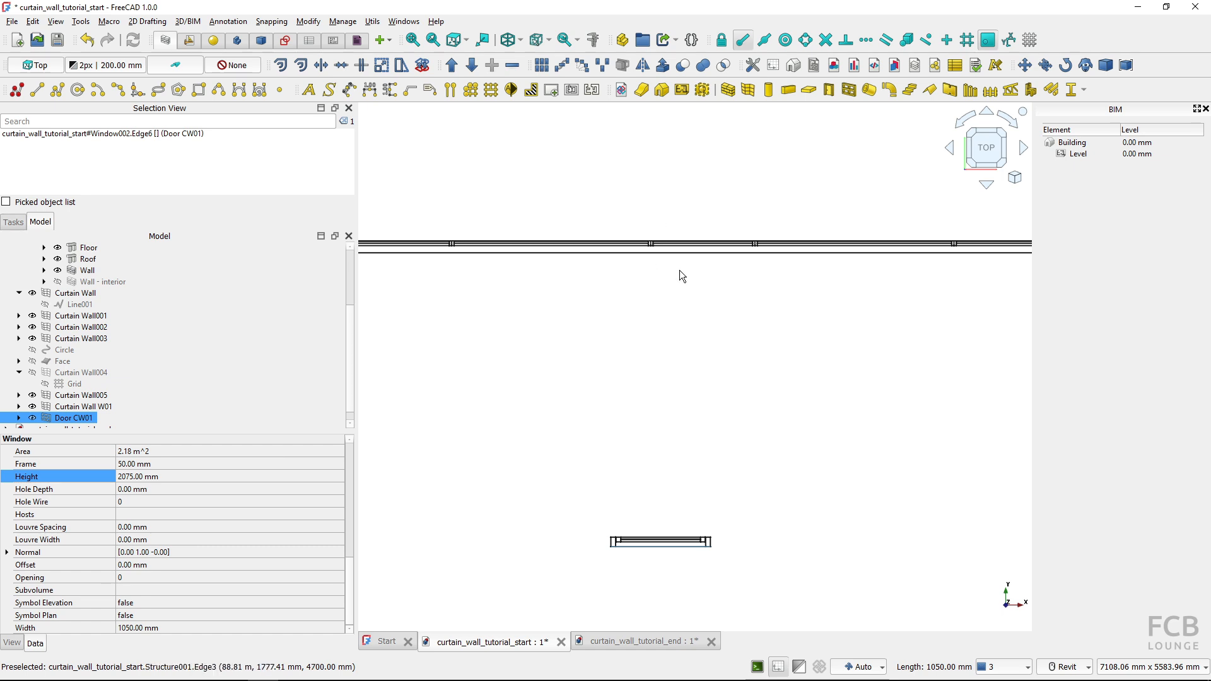
left_click(1024, 64)
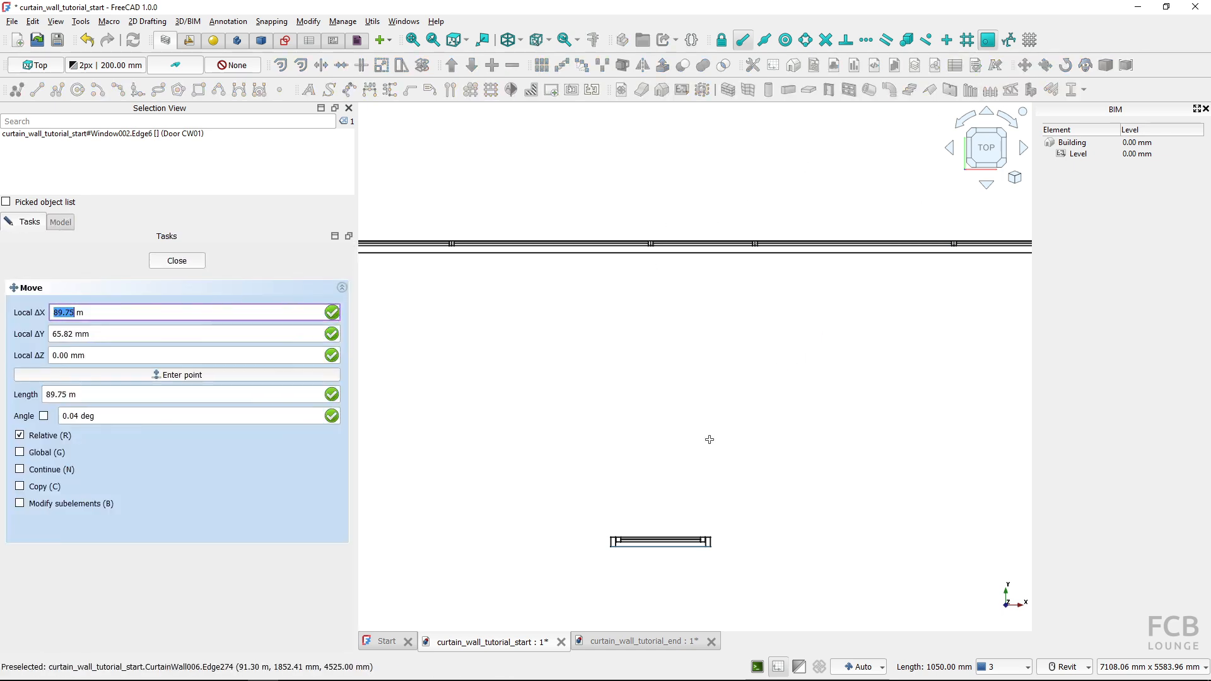
scroll(628, 502, "up", 4)
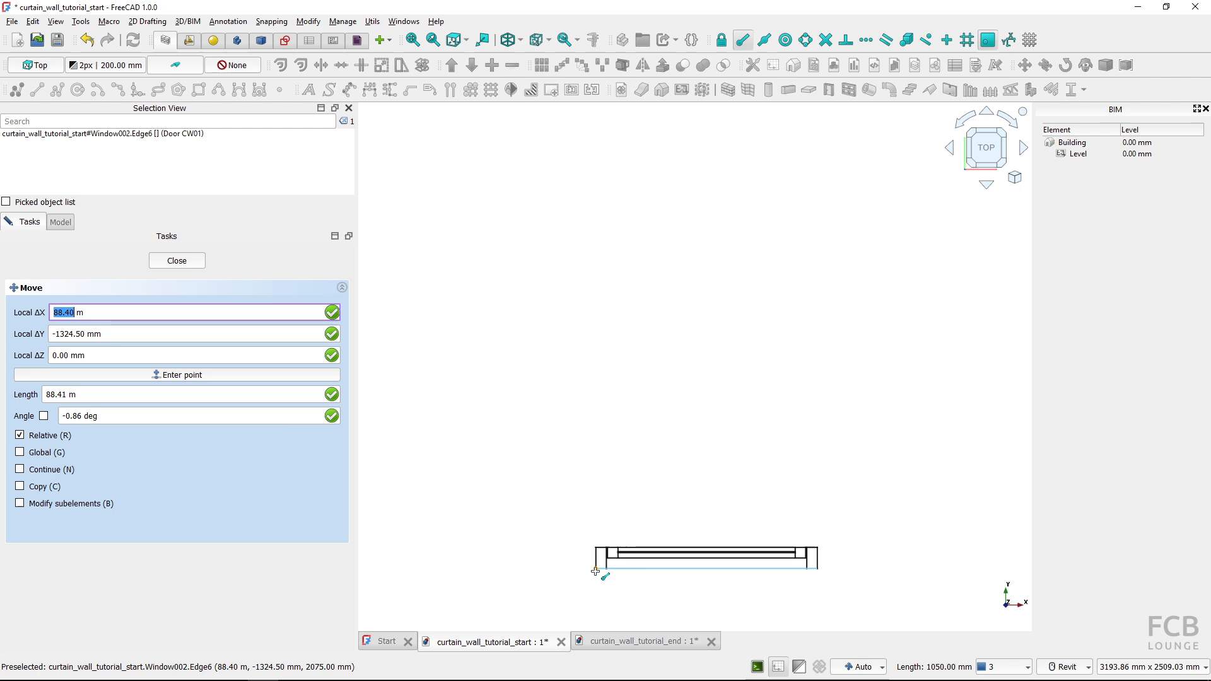
left_click(595, 570)
scroll(596, 477, "down", 2)
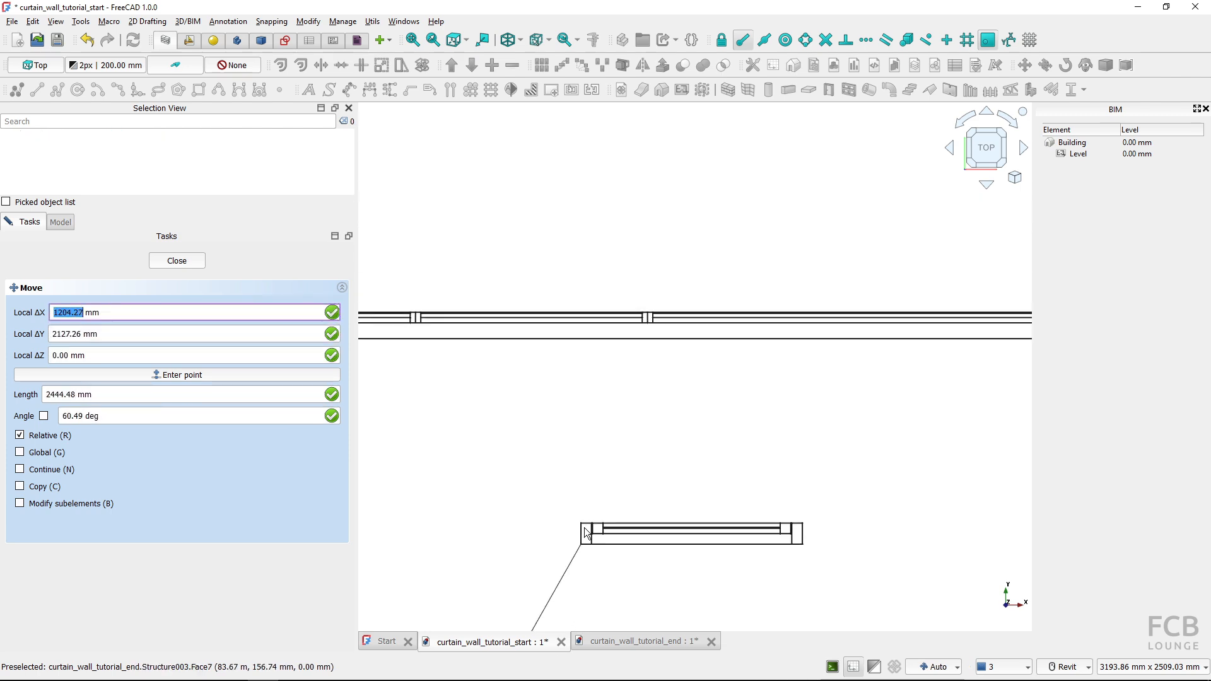
scroll(581, 385, "up", 6)
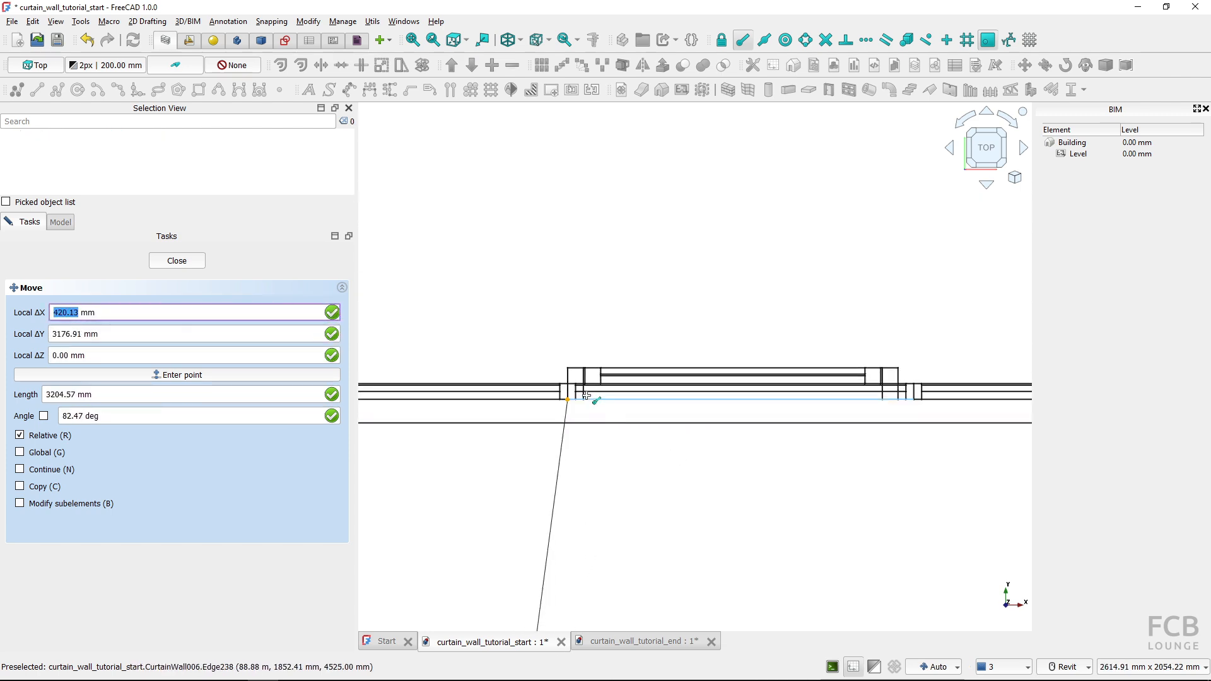
scroll(580, 385, "up", 4)
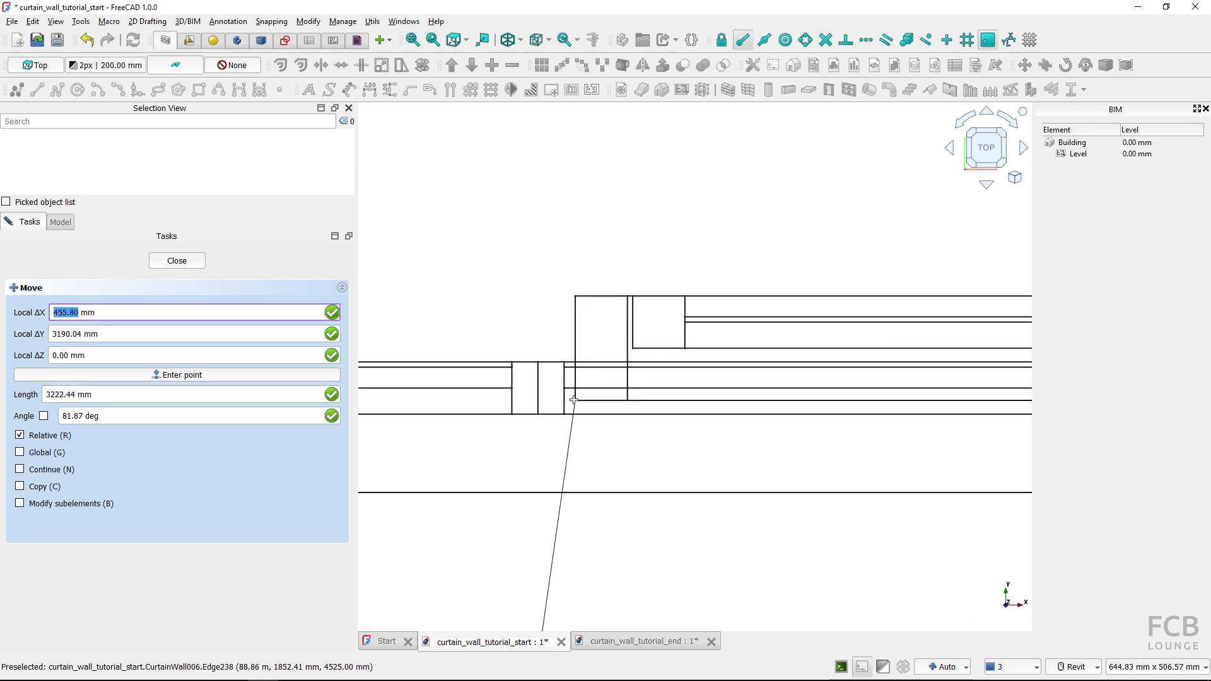
left_click(569, 403)
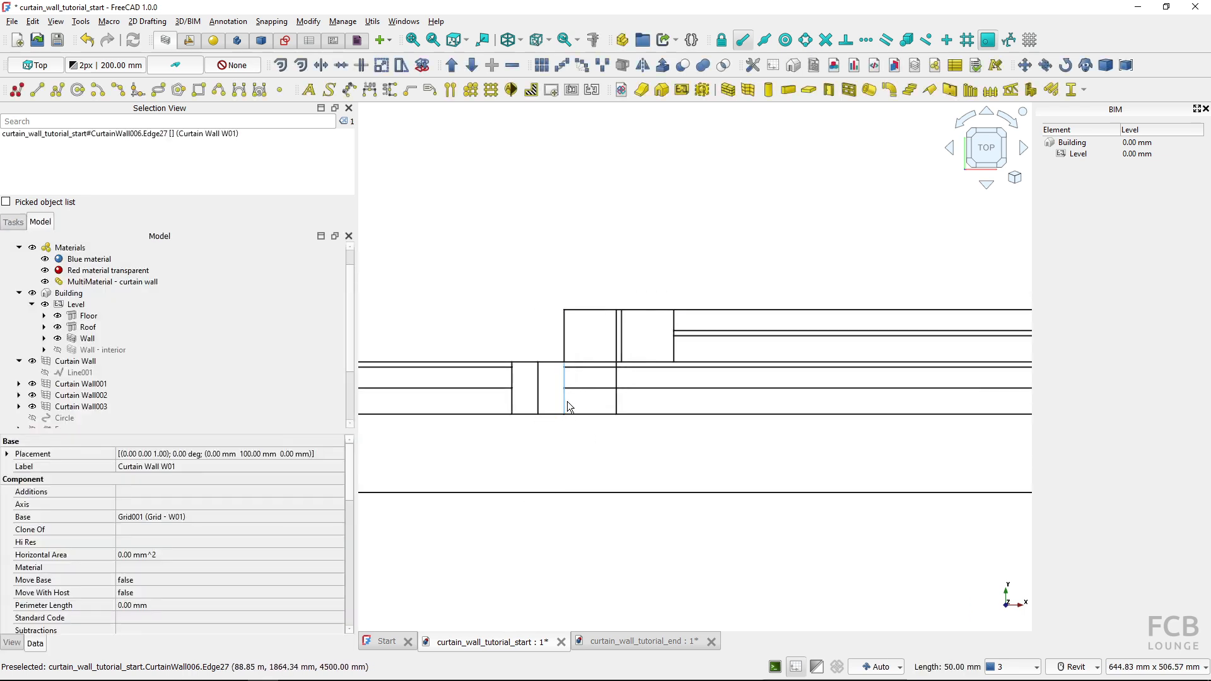
scroll(590, 423, "down", 3)
scroll(590, 422, "down", 4)
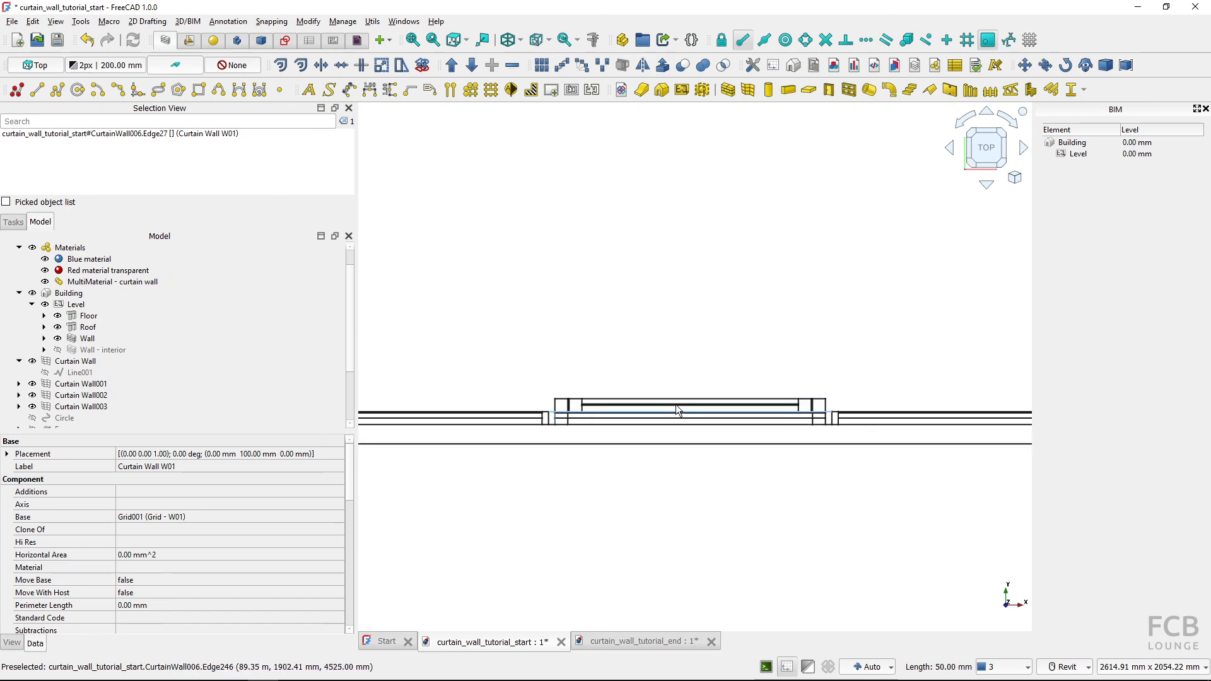
Enable the plan symbol for Door CW01 in the facade's narrow bay
left_click(616, 399)
scroll(158, 527, "down", 5)
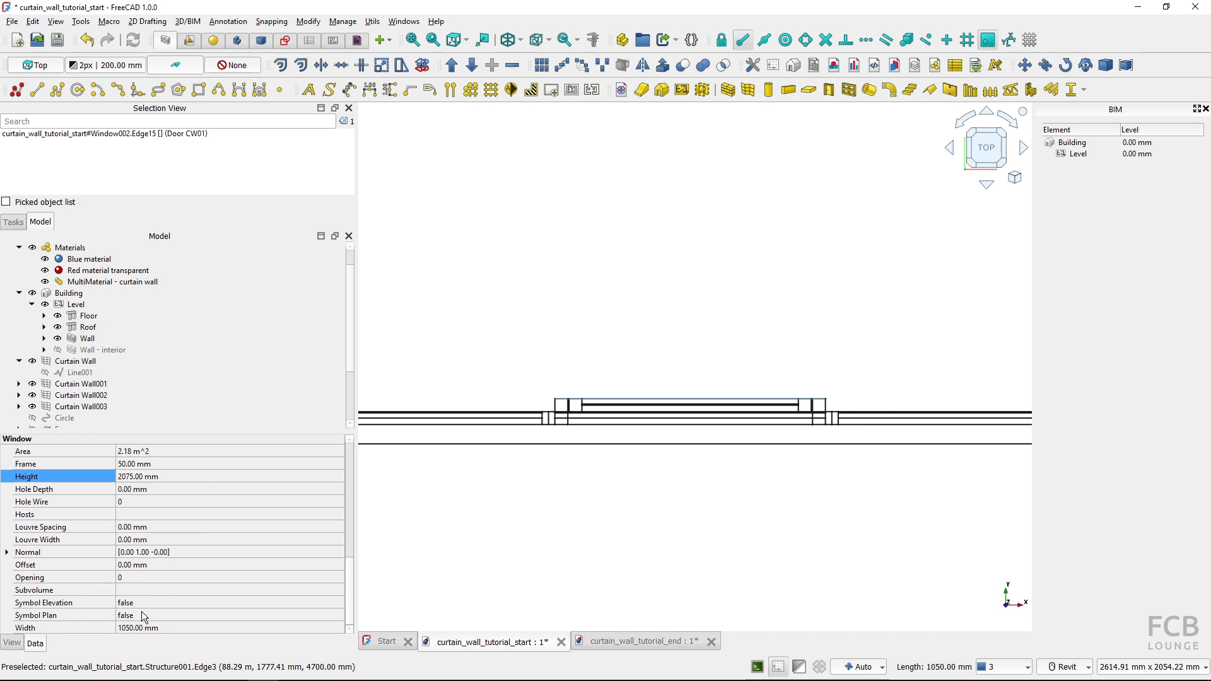
left_click(142, 611)
left_click(146, 632)
left_click(576, 535)
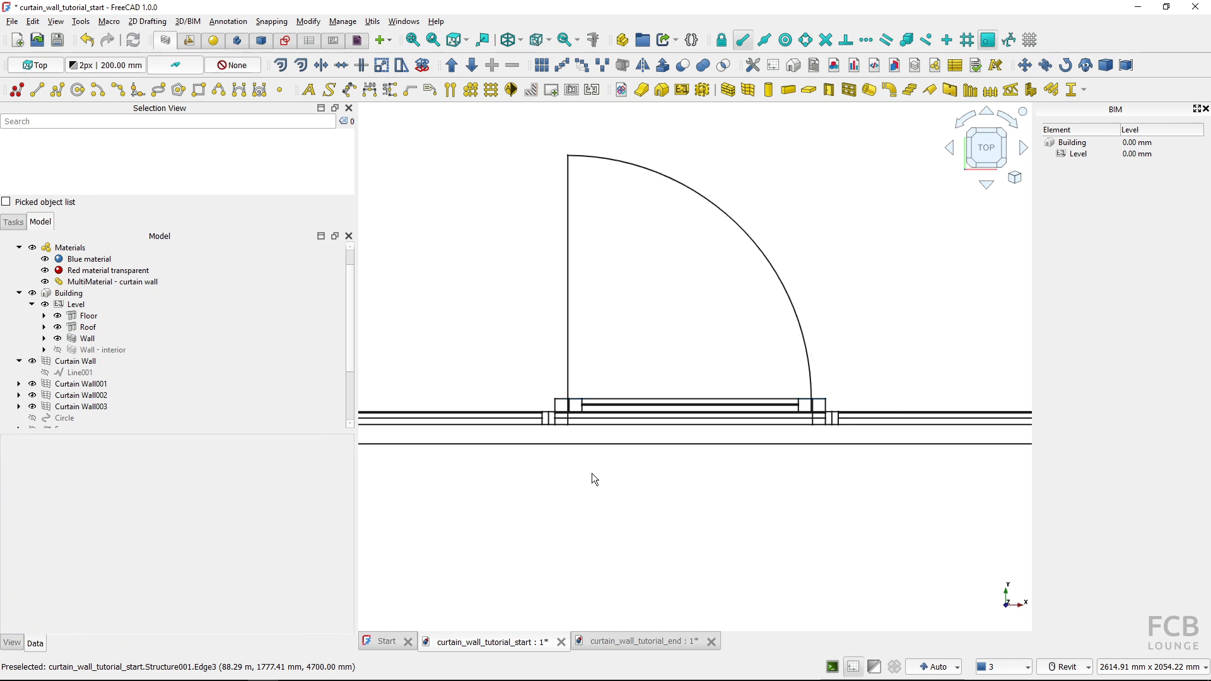
Return the model from wireframe to its normal shaded display, with the door and its swing symbol in sight
scroll(583, 353, "down", 2)
middle_click_drag(610, 375, 698, 407)
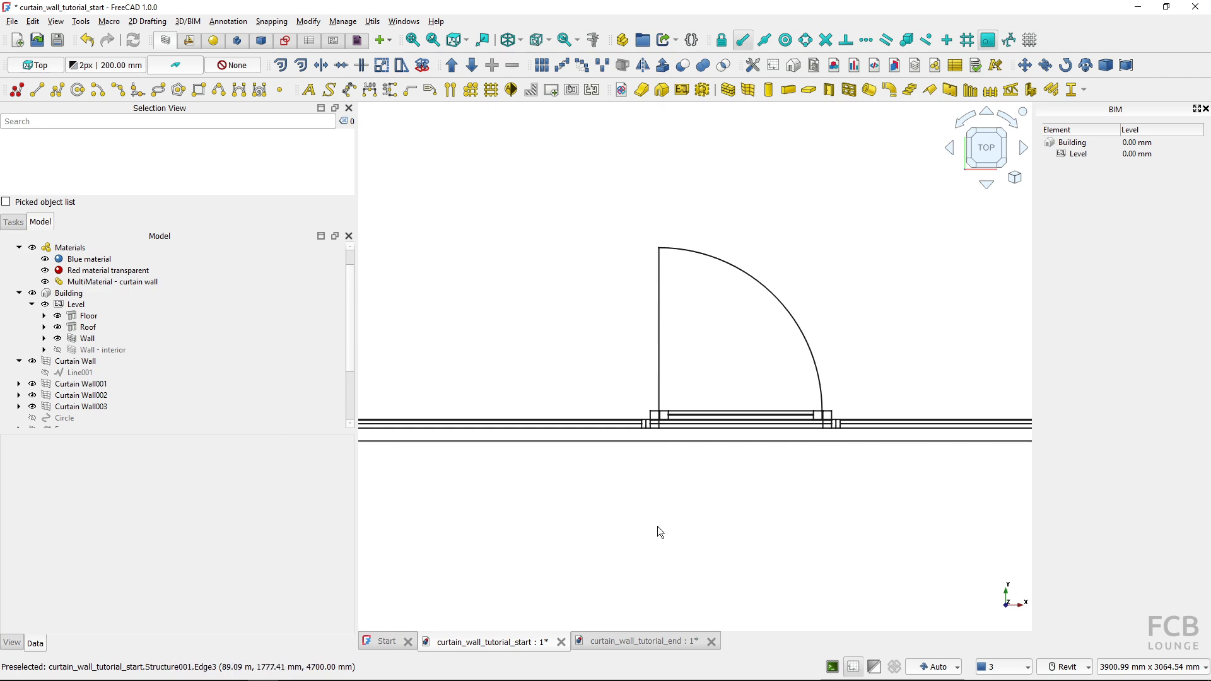
middle_click_drag(656, 481, 713, 381, "shift")
key("v")
key("1")
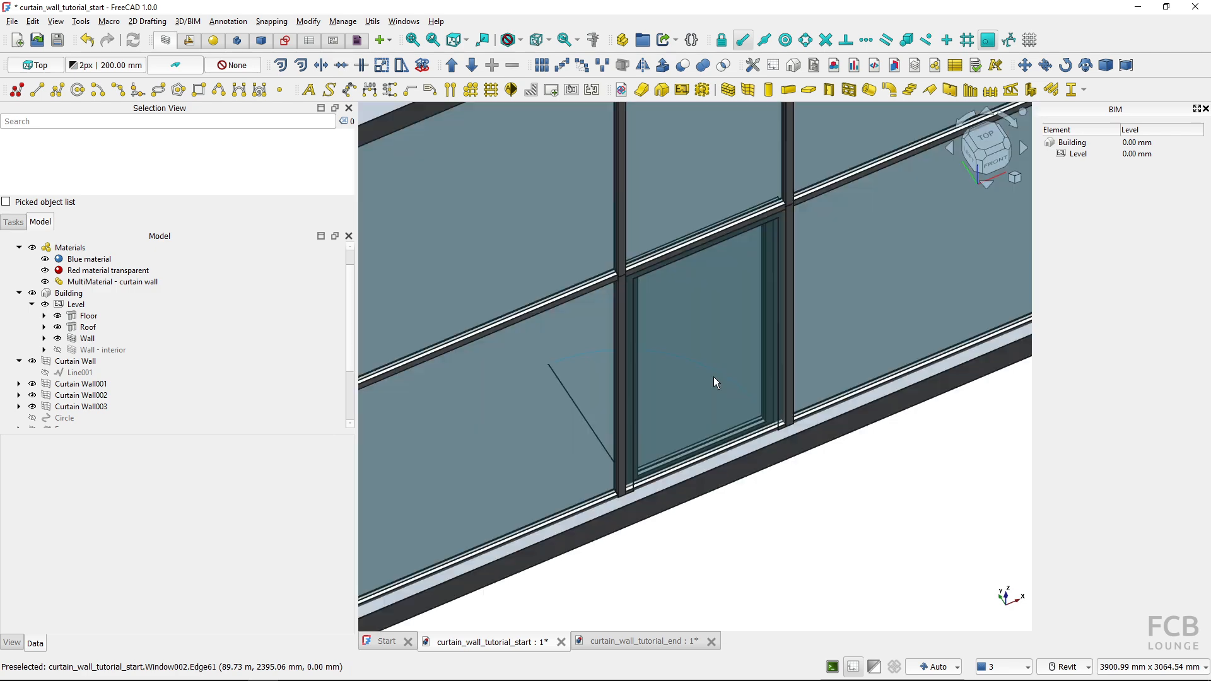
middle_click_drag(809, 536, 551, 503, "shift")
scroll(820, 264, "up", 4)
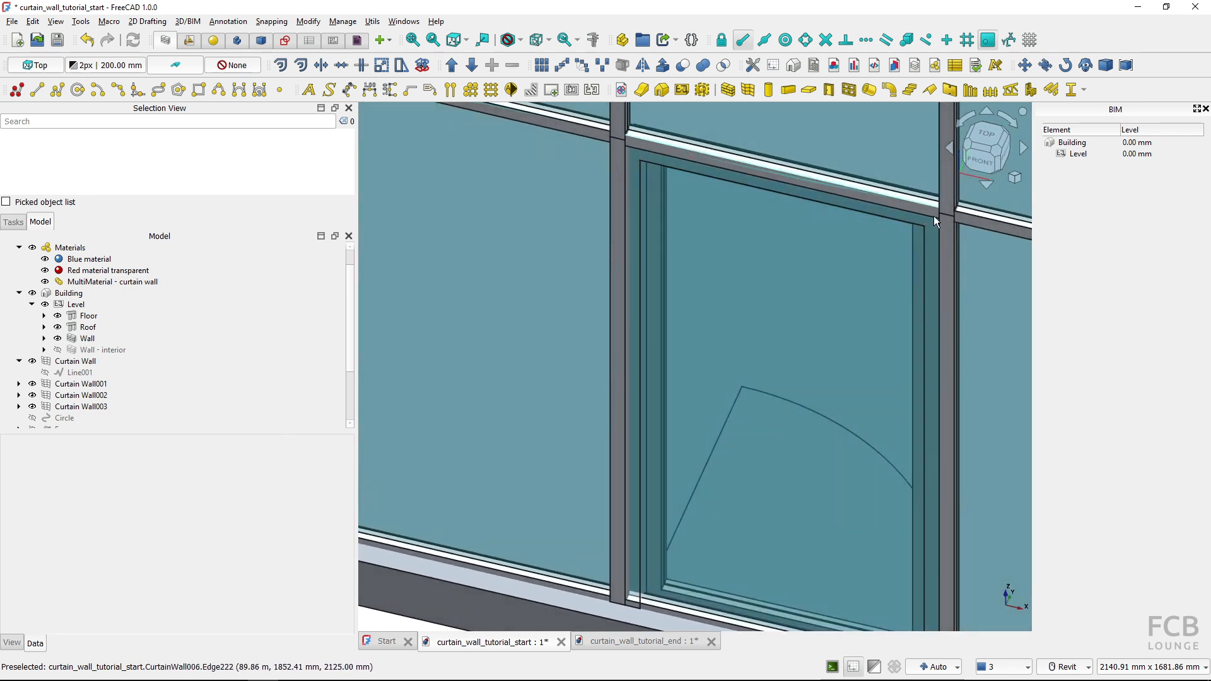
middle_click_drag(919, 399, 850, 308)
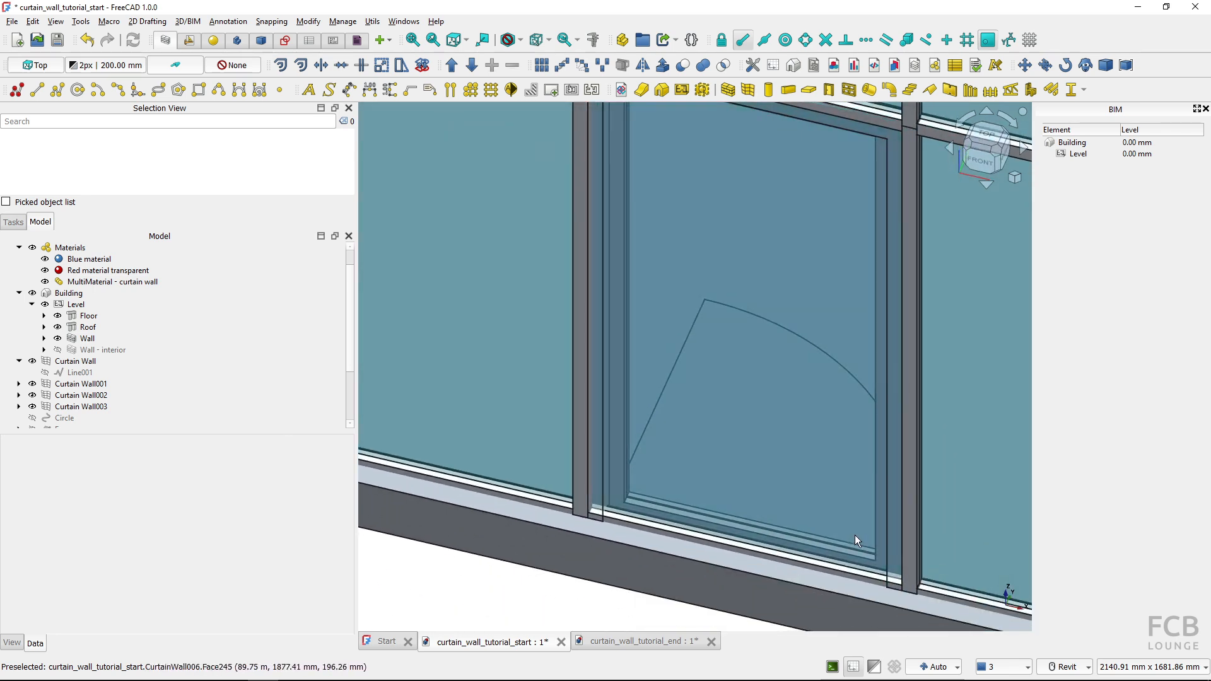
scroll(708, 553, "down", 1)
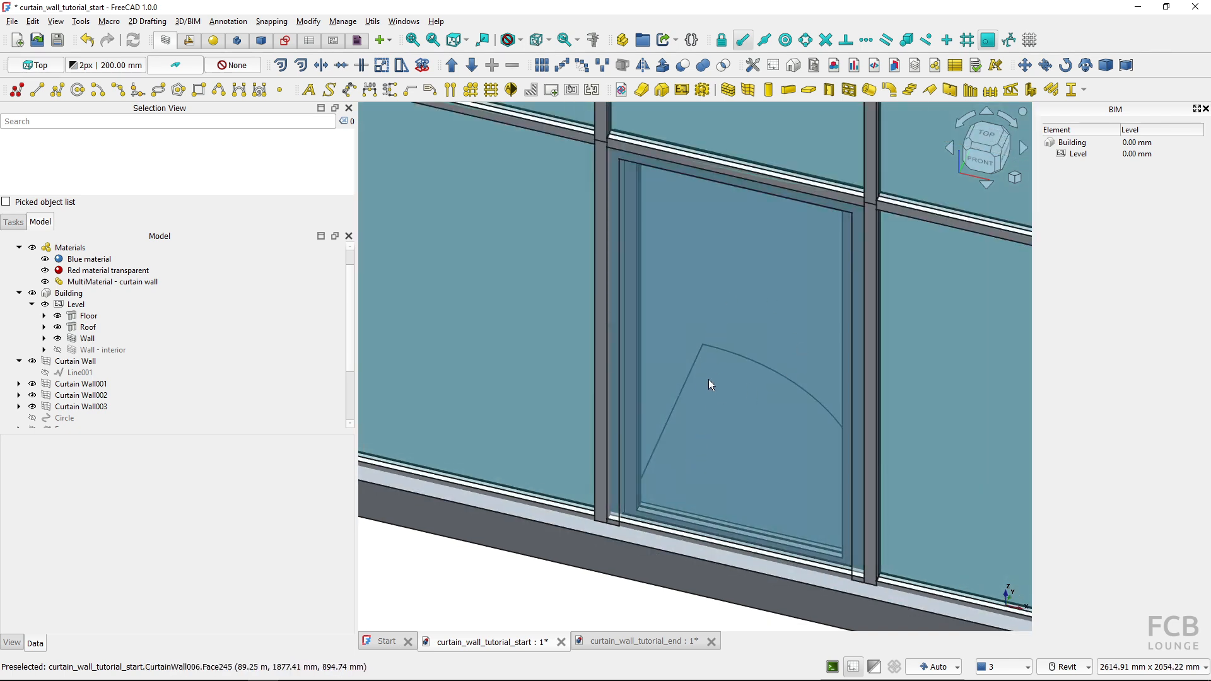
Toggle Door CW01 off and on to examine the curtain wall panel in the door bay
left_click(565, 282)
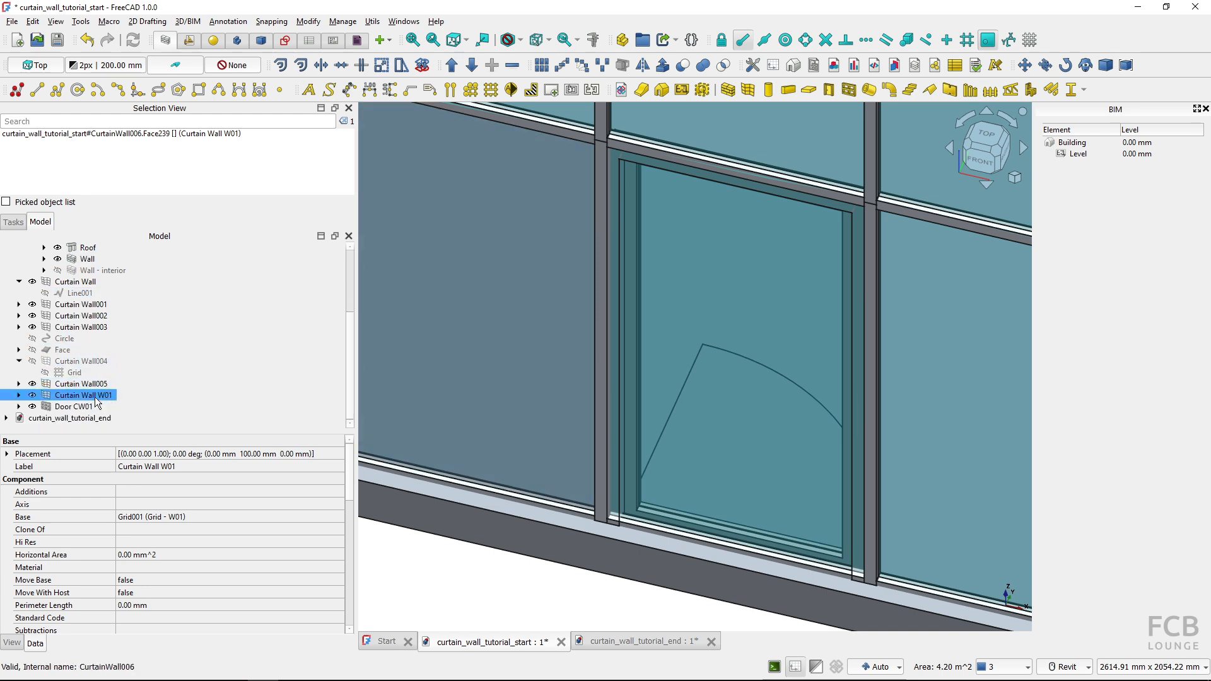
left_click(70, 407)
key("space")
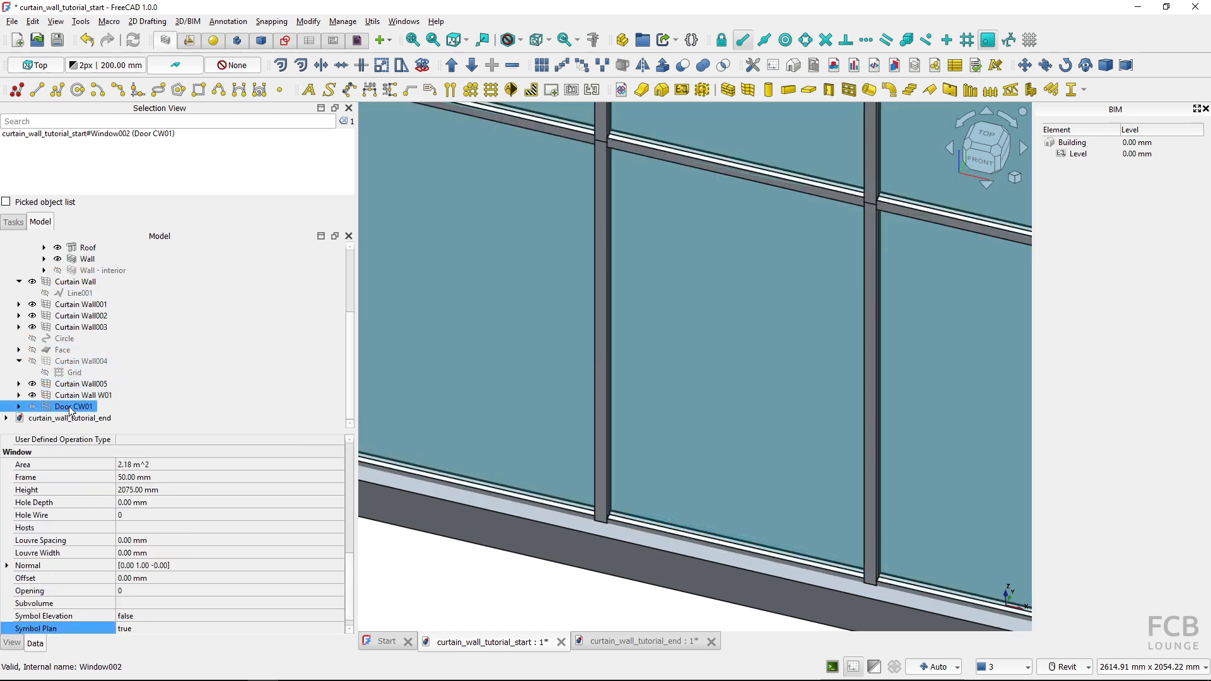
key("space")
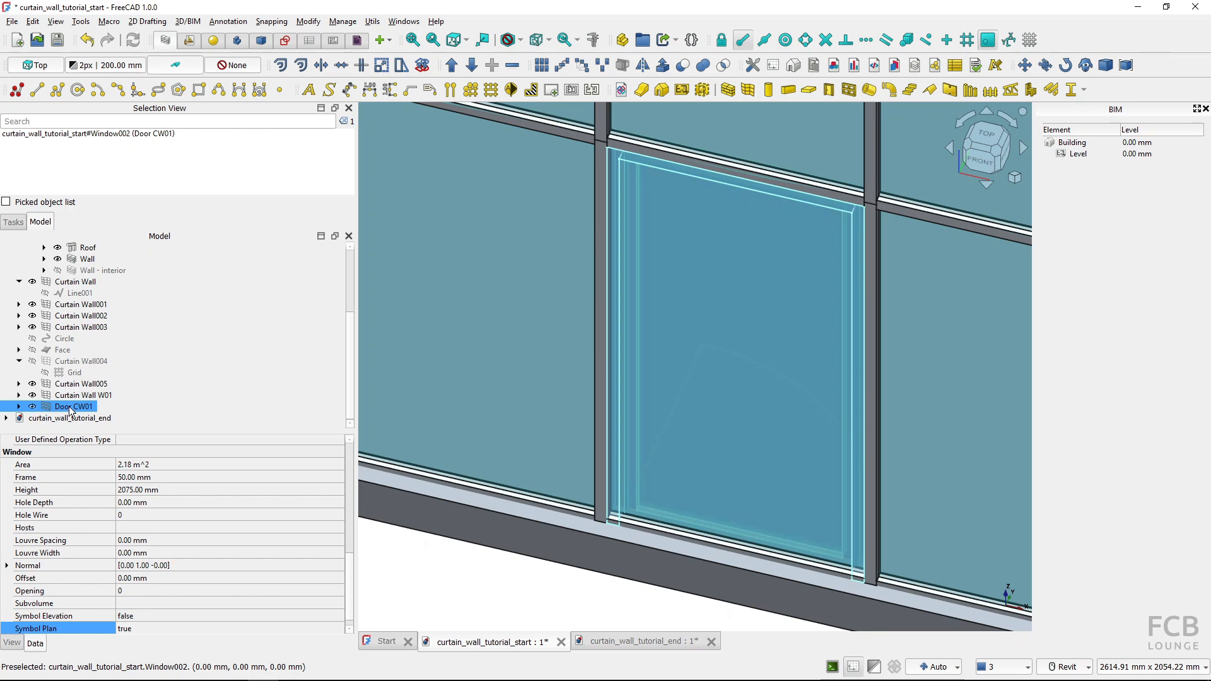
left_click(75, 395, "ctrl")
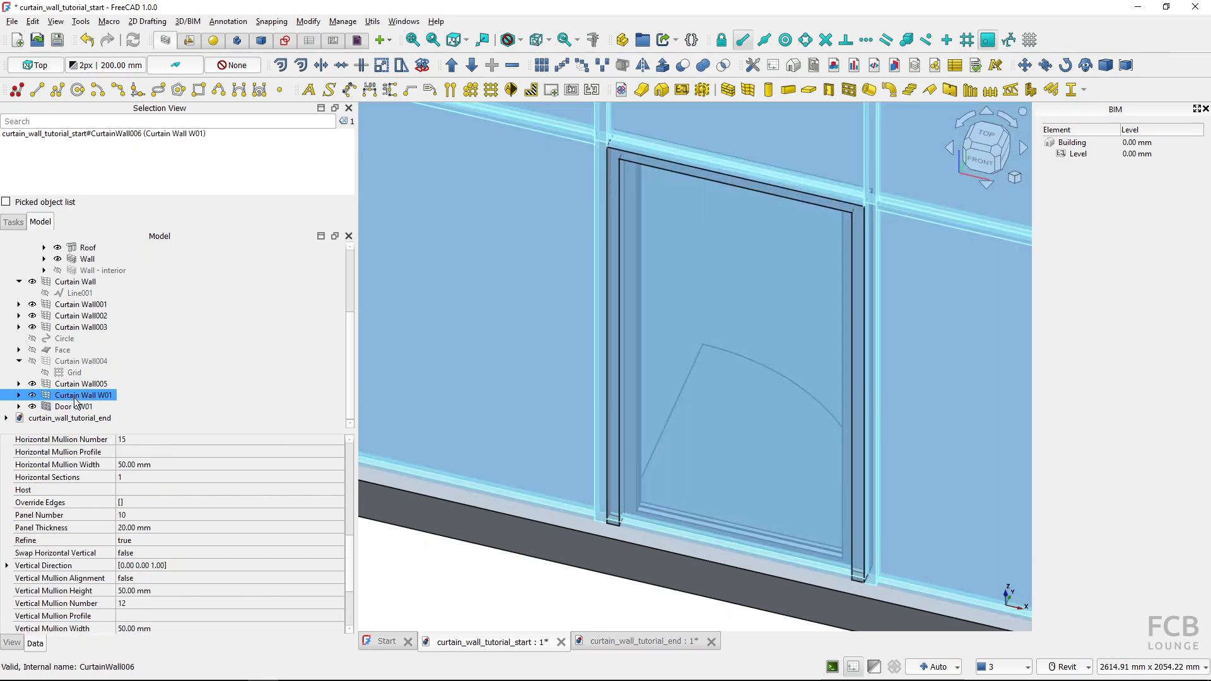
left_click(74, 406)
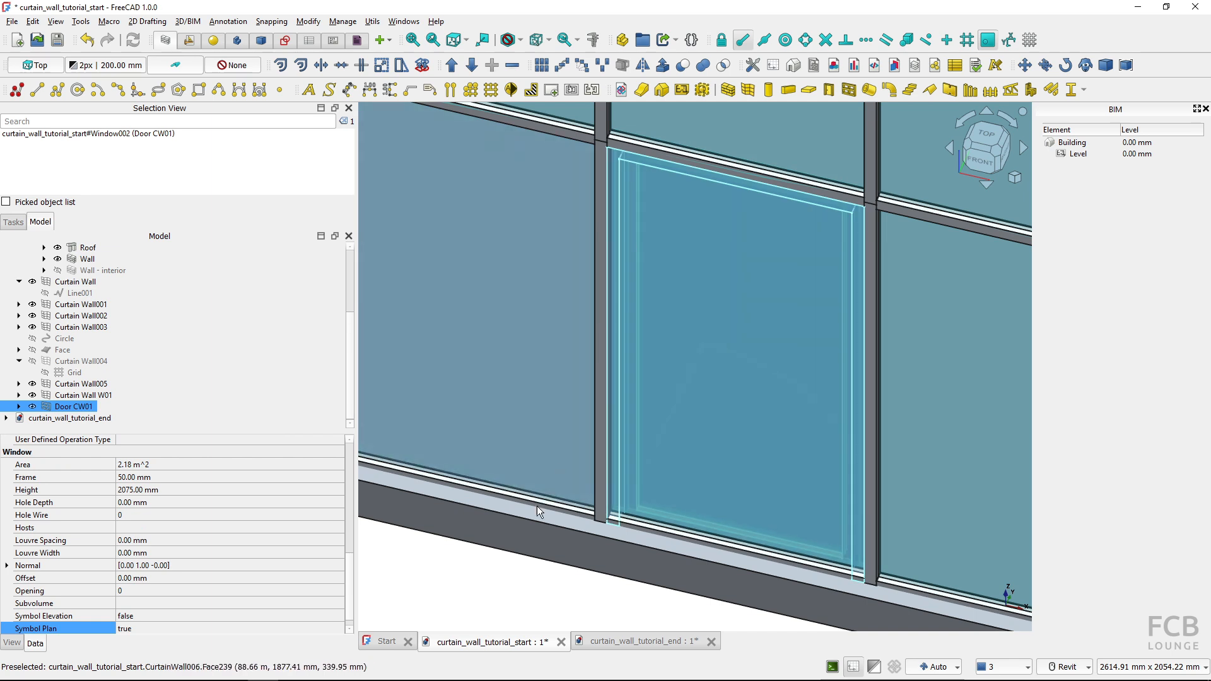
left_click(509, 584)
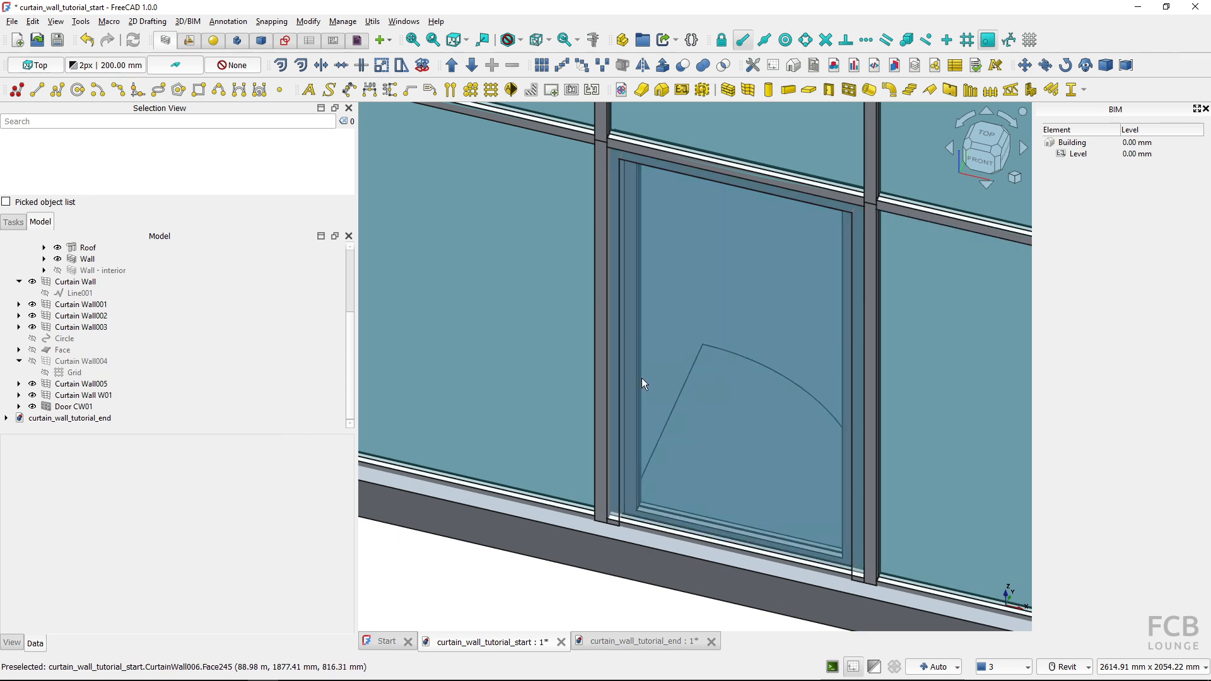
Try to add Door CW01 to Curtain Wall W01 as a component
left_click(71, 410)
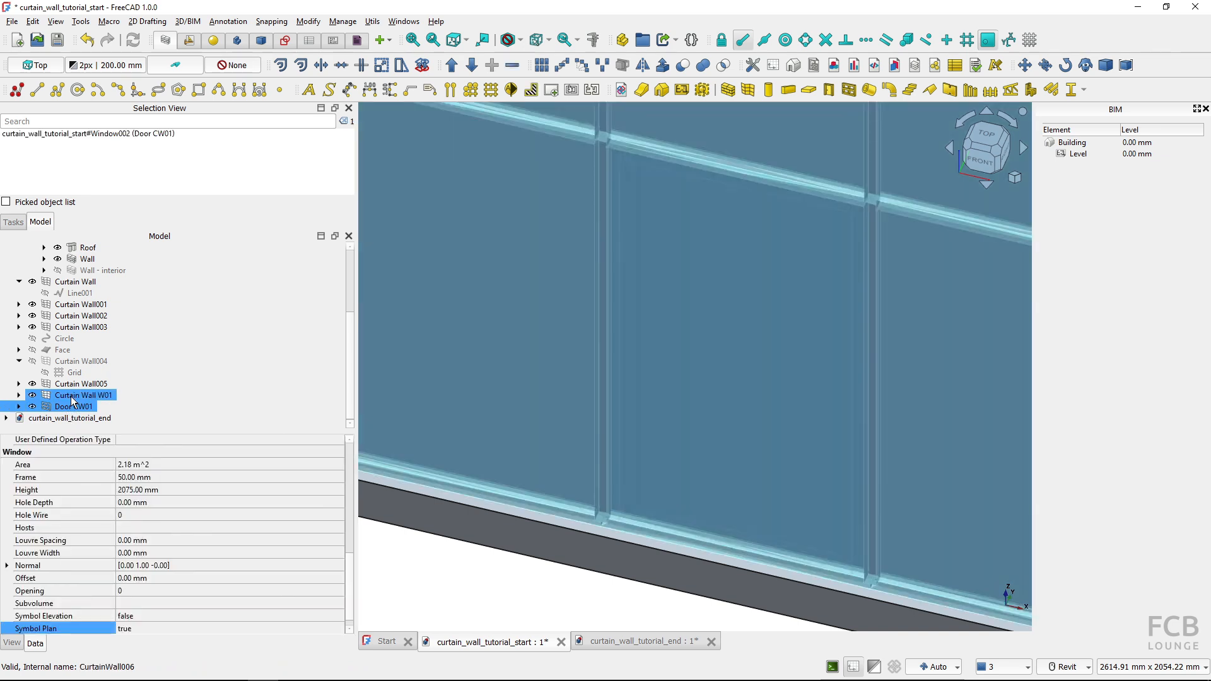
left_click(72, 396, "ctrl")
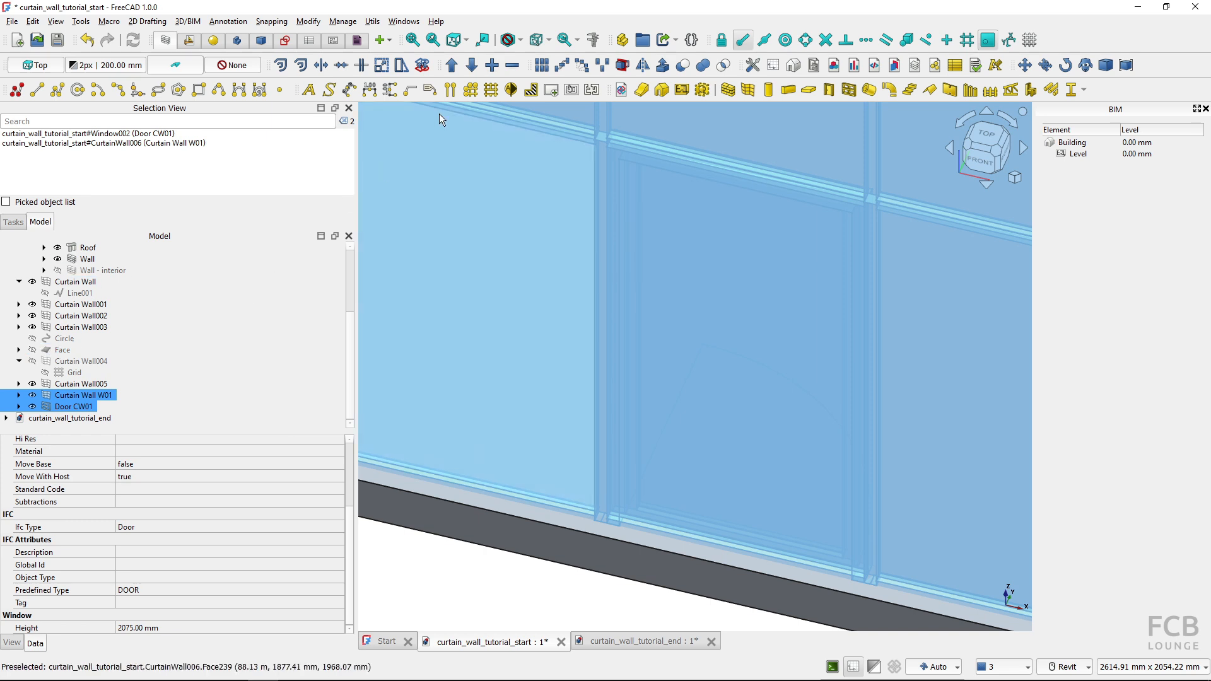
left_click(492, 66)
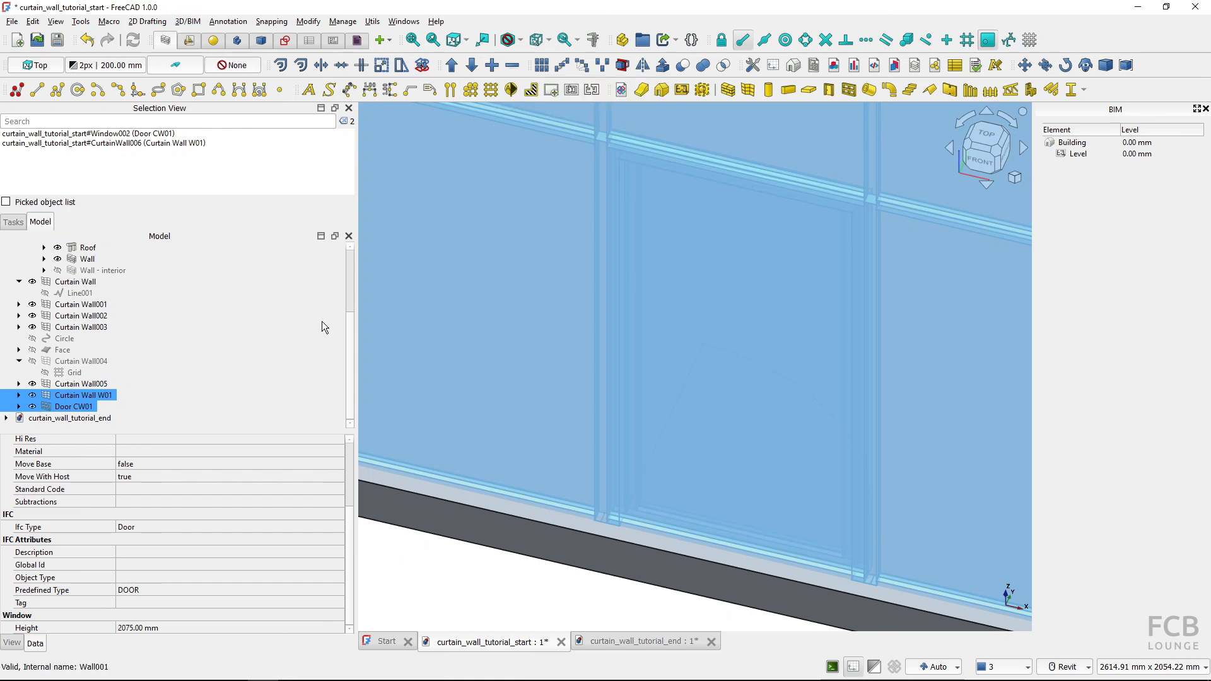
left_click(434, 599)
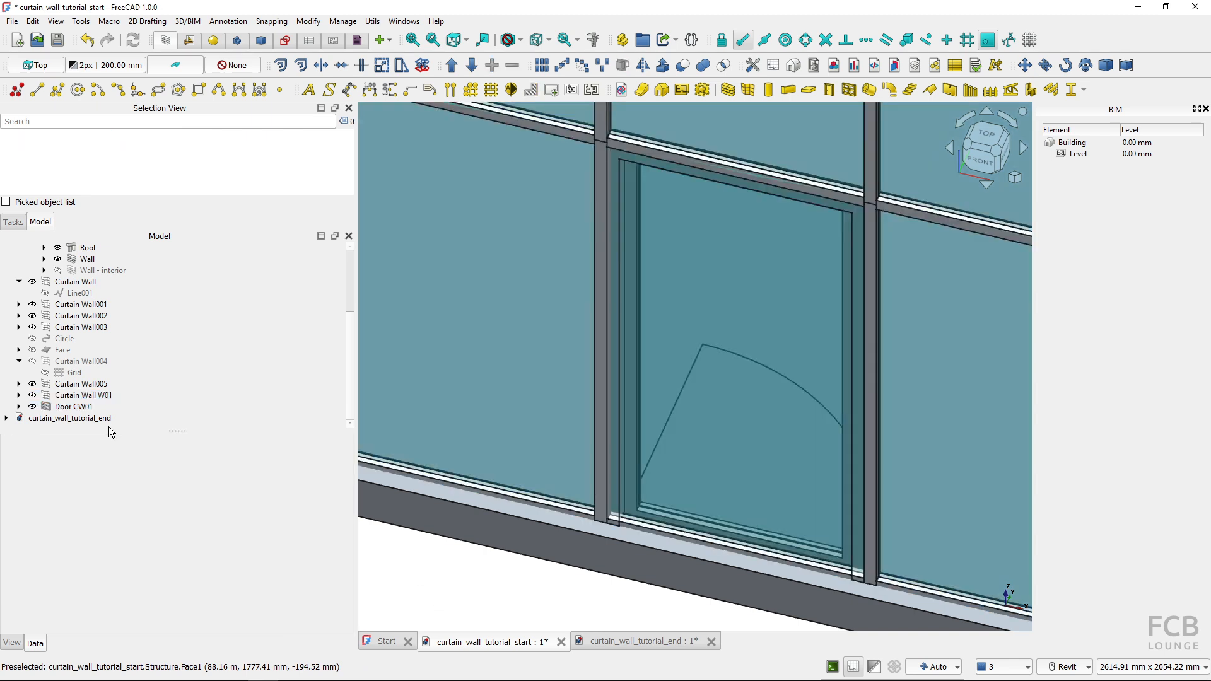
Set Curtain Wall W01 as the host of Door CW01
left_click(87, 407)
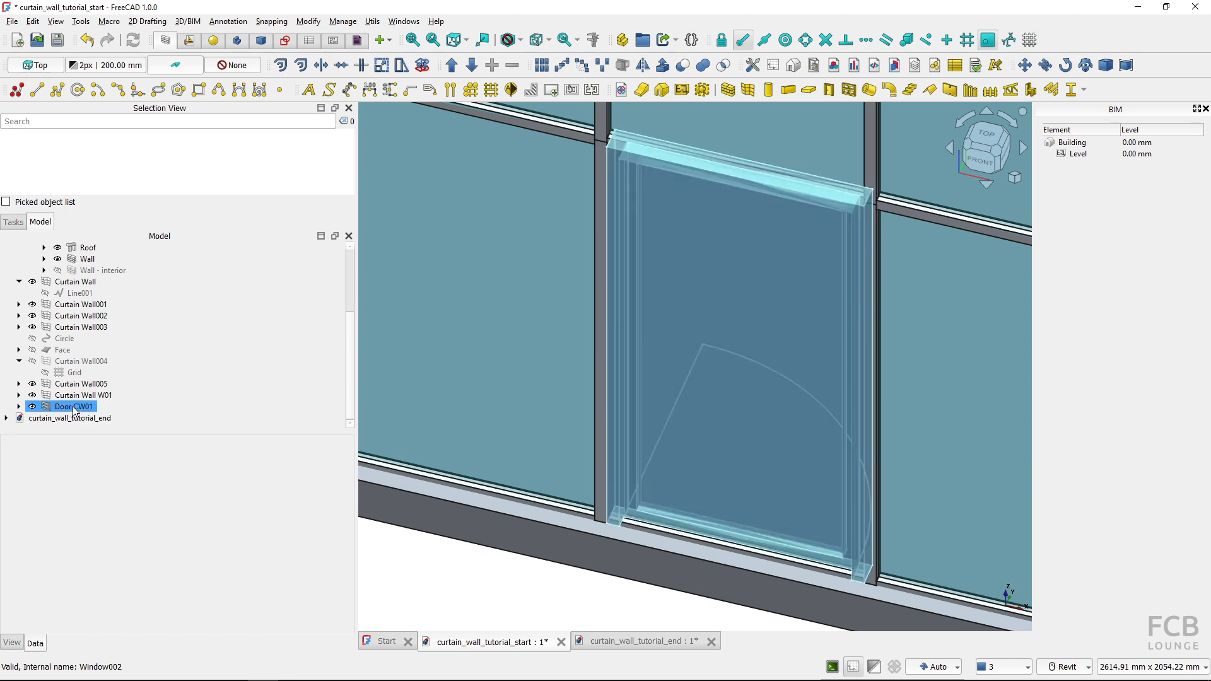
left_click(74, 407)
scroll(213, 536, "up", 15)
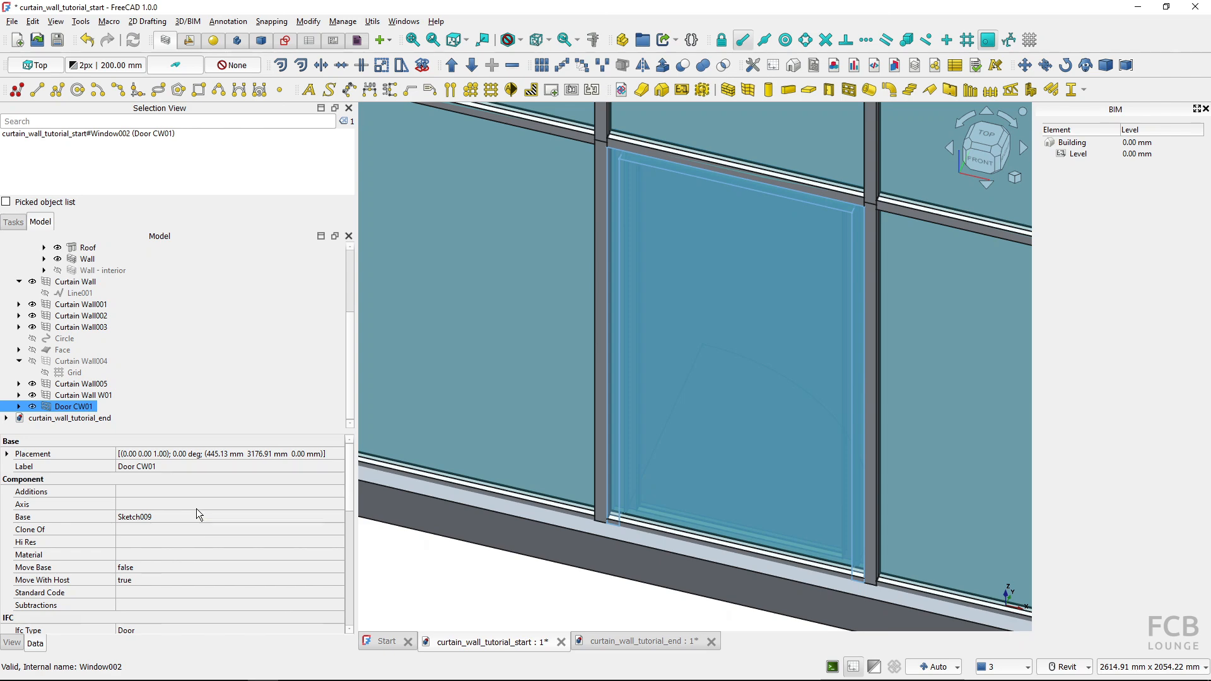
scroll(191, 516, "down", 12)
scroll(184, 513, "up", 2)
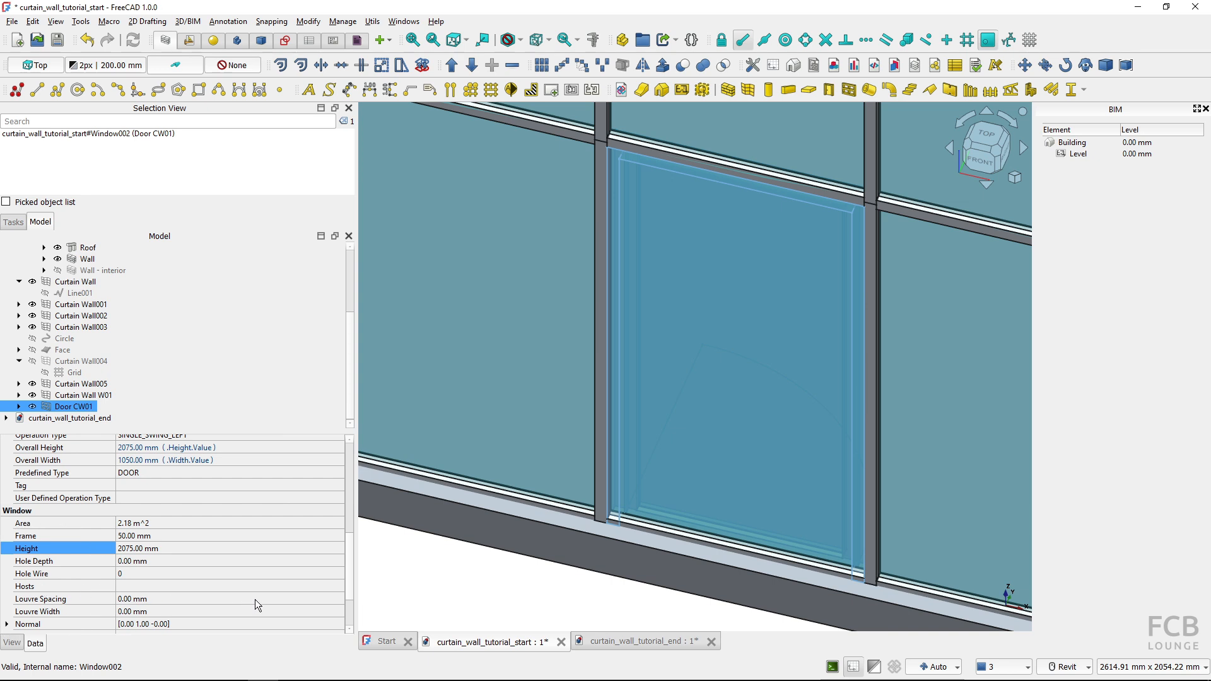
left_click(331, 587)
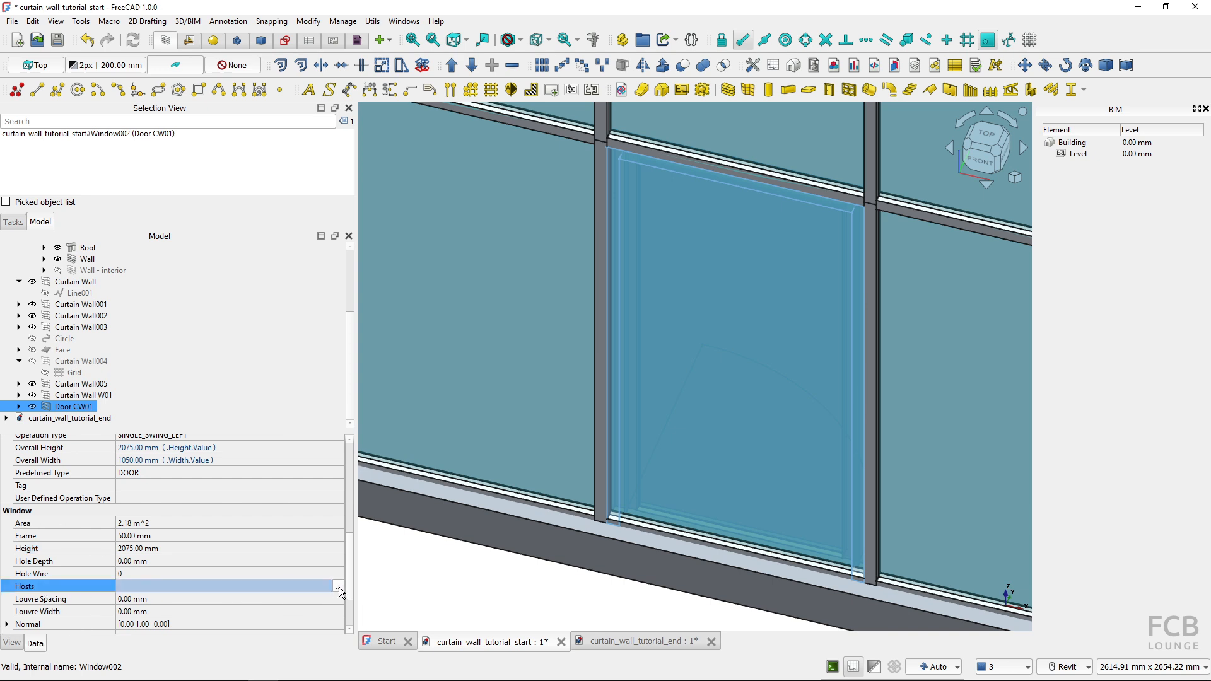
left_click(339, 587)
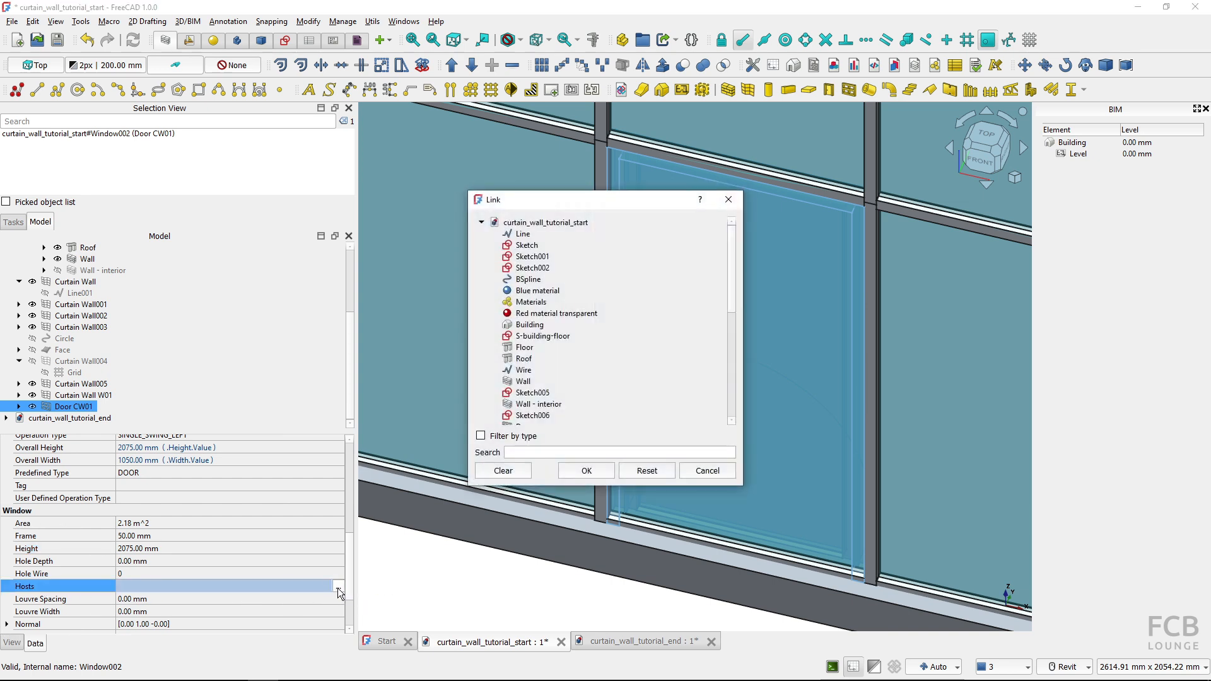
left_click_drag(730, 284, 741, 421)
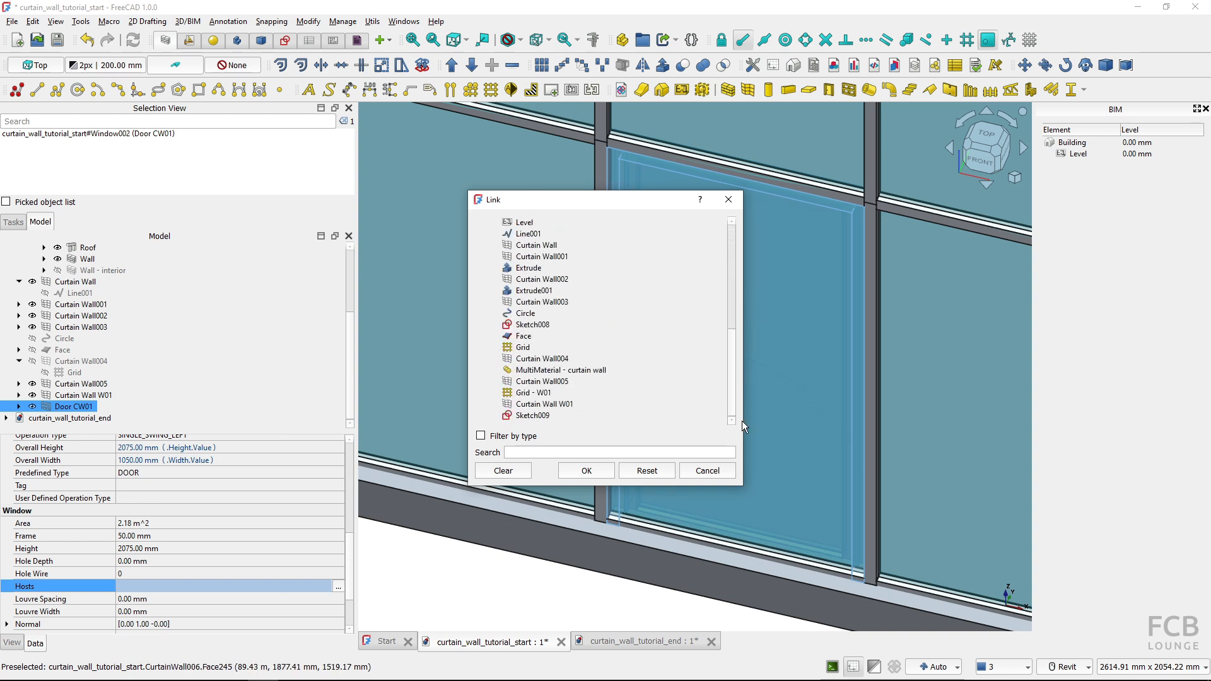
left_click(540, 406)
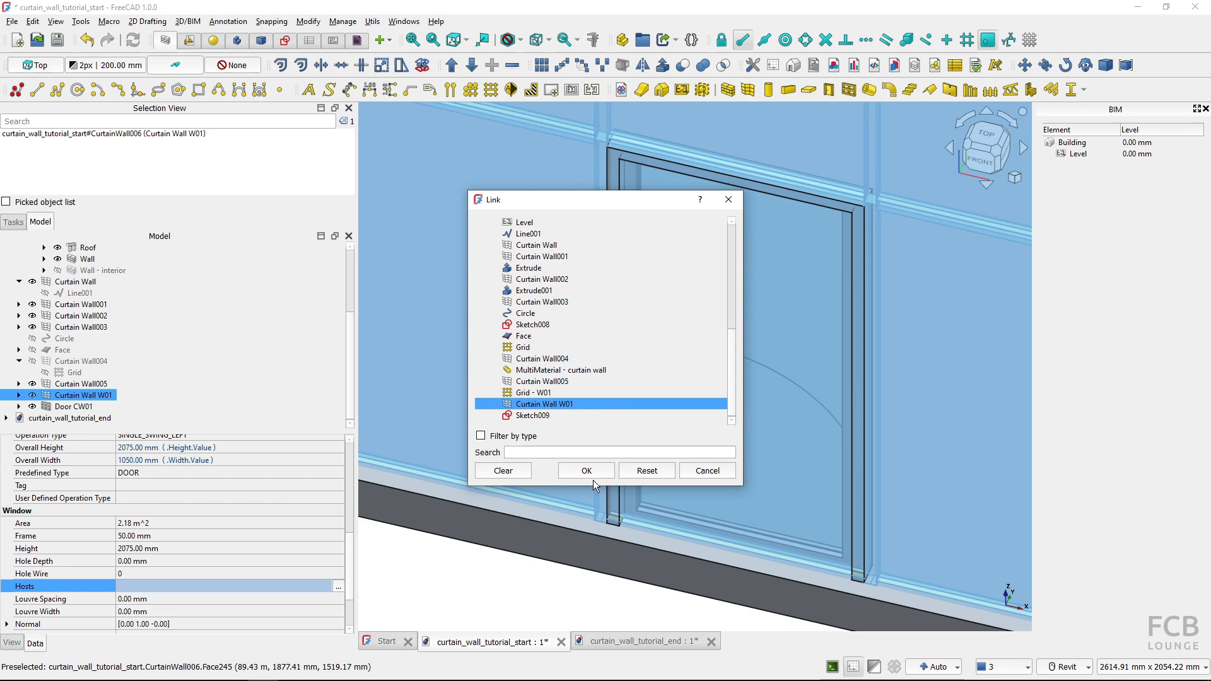
left_click(586, 474)
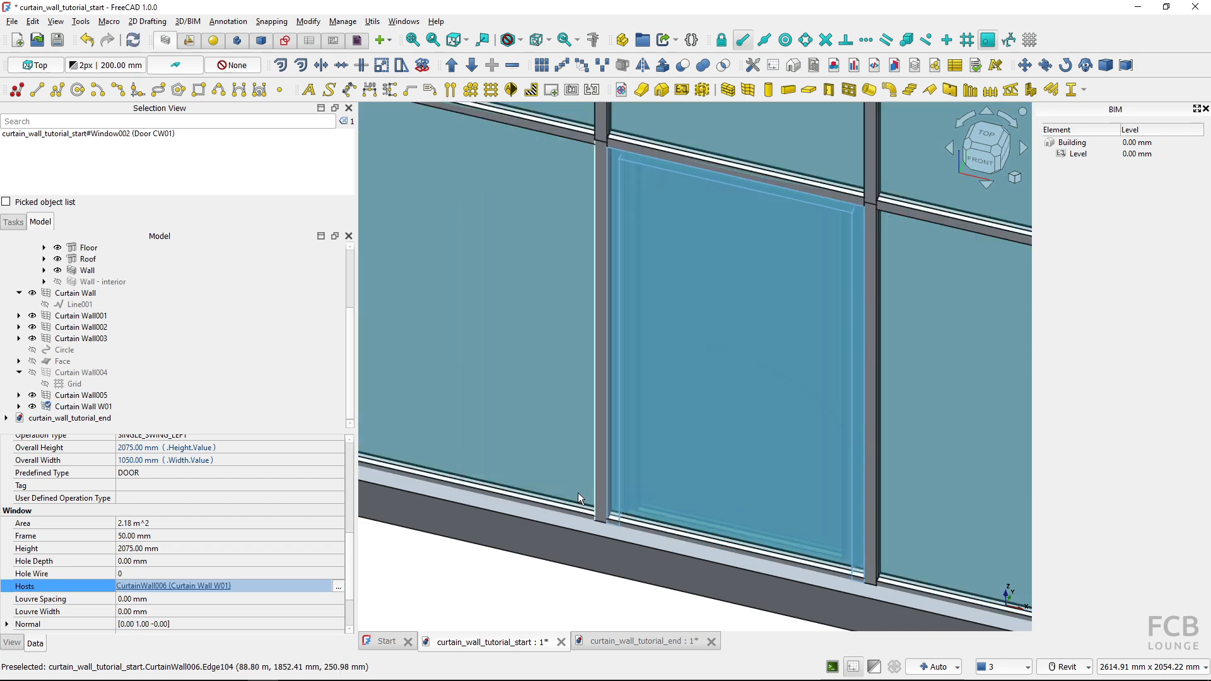
left_click(455, 588)
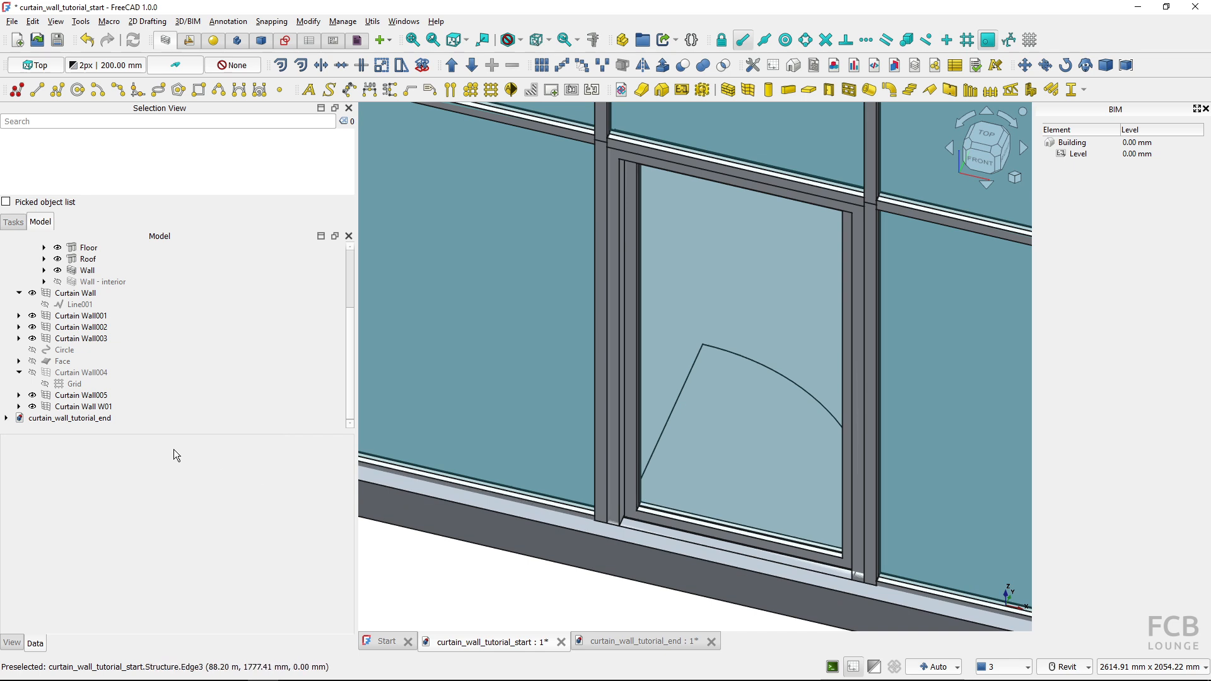
Toggle Door CW01 under Curtain Wall W01 off and on to examine the opening in the hosted bay
left_click(19, 406)
left_click(106, 418)
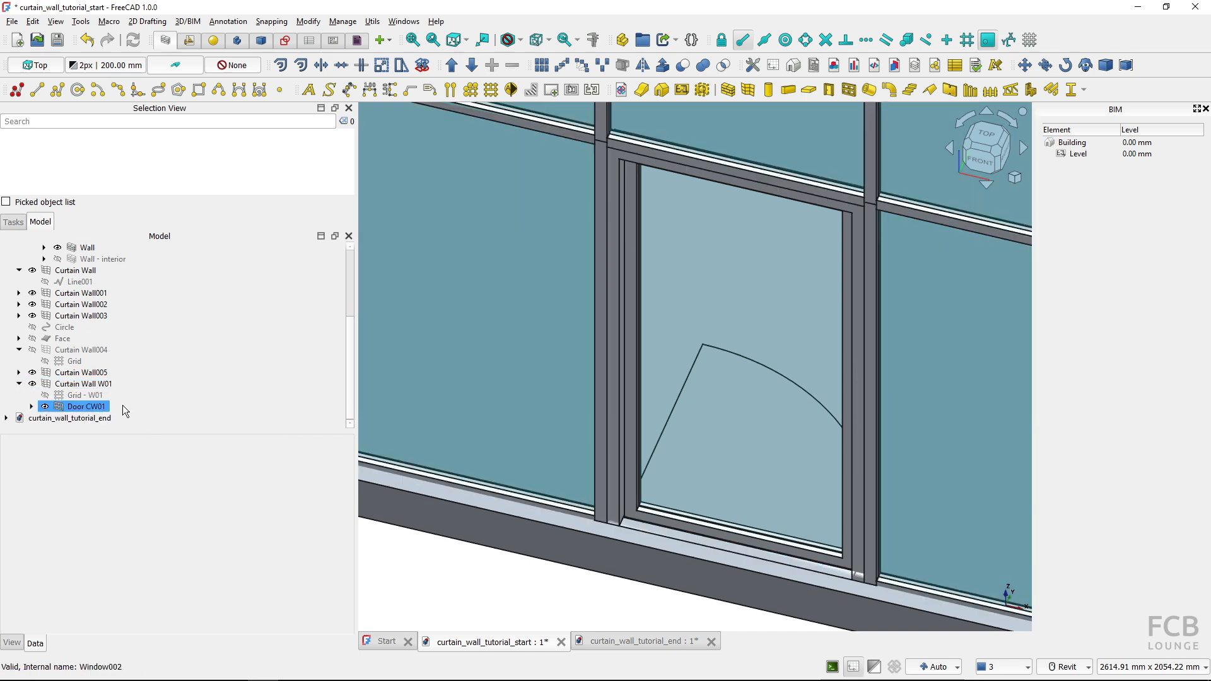
left_click(45, 409)
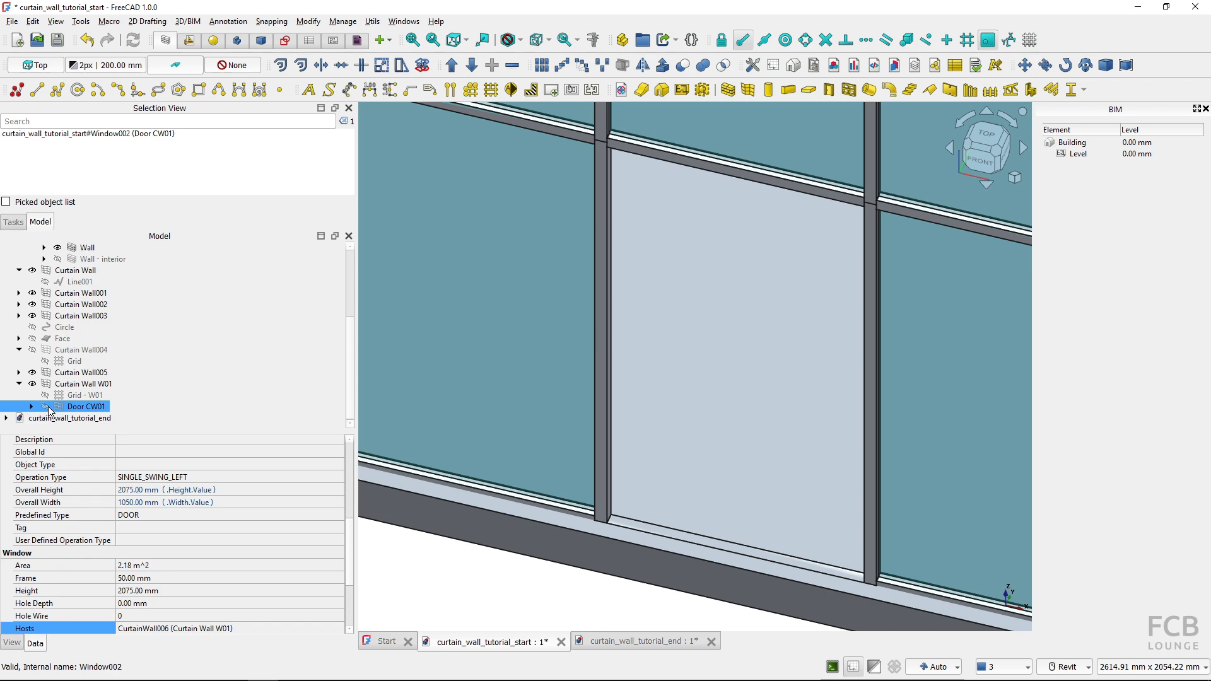
middle_click_drag(543, 374, 507, 333, "shift")
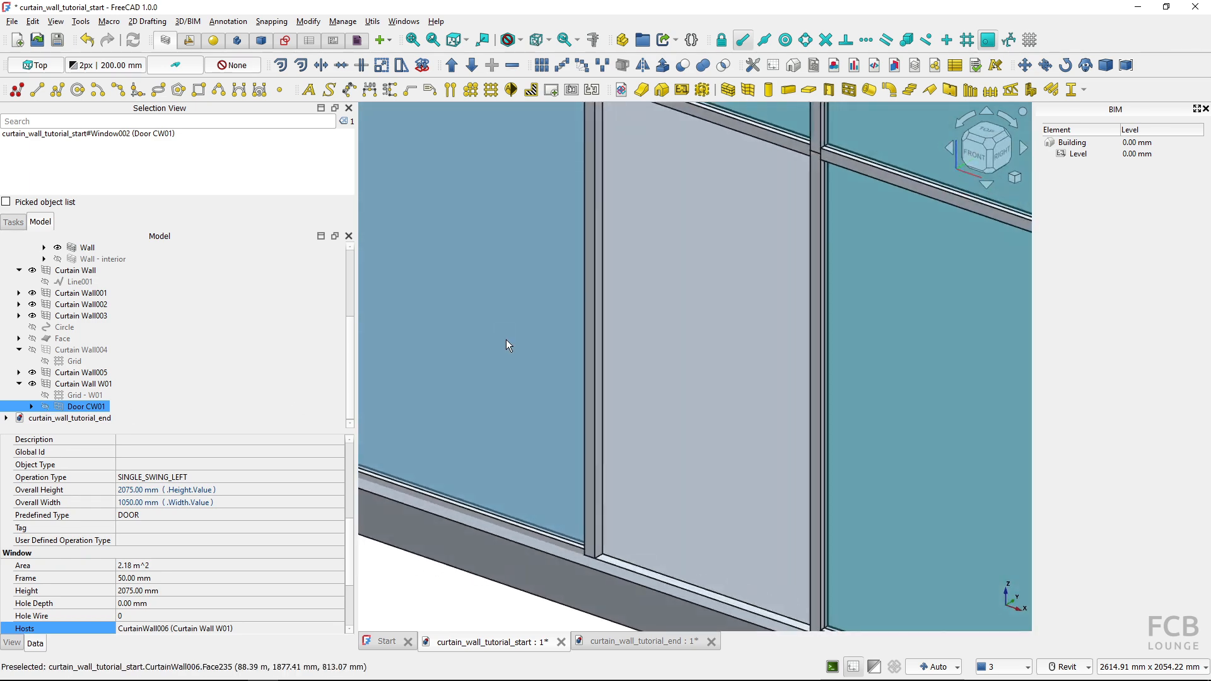
left_click(45, 406)
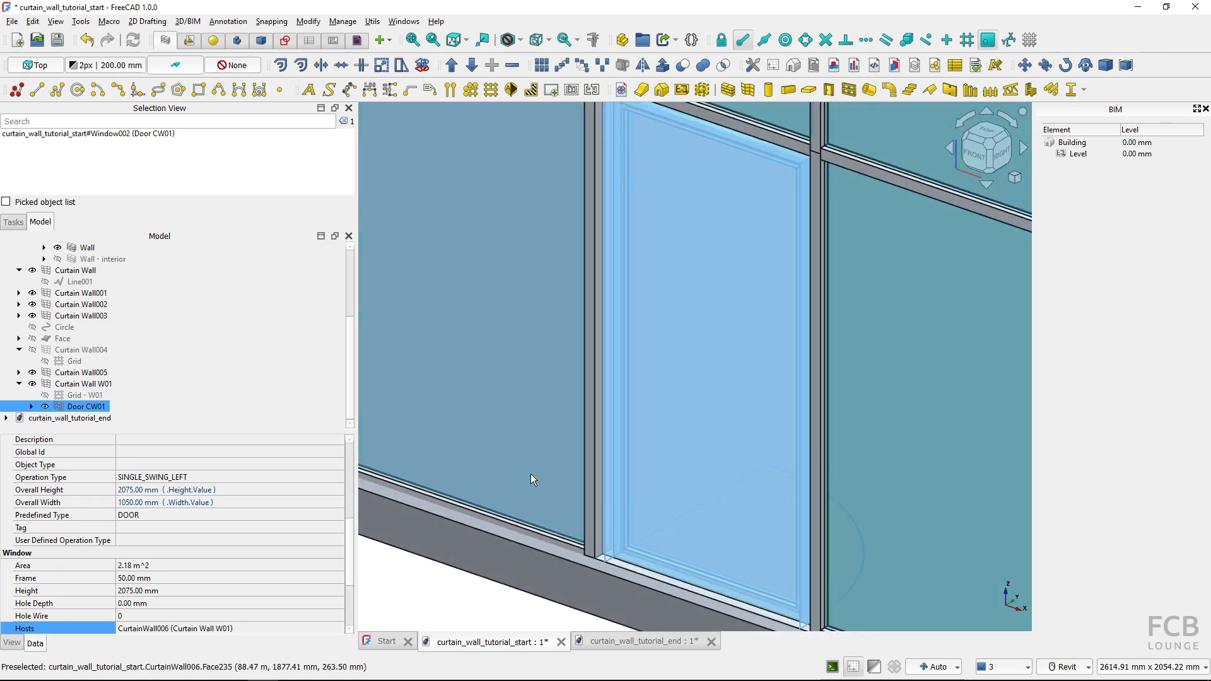
scroll(534, 477, "down", 4)
left_click(475, 575)
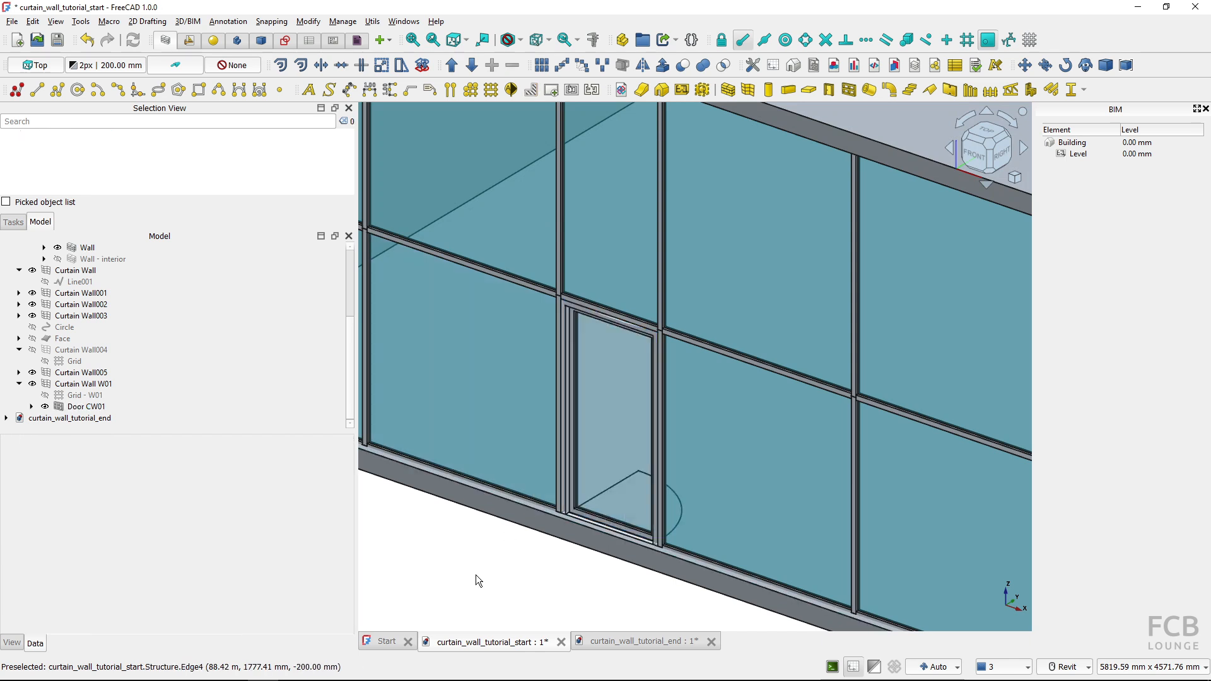
Assign the MultiMaterial - curtain wall material to Curtain Wall W01
scroll(475, 573, "down", 5)
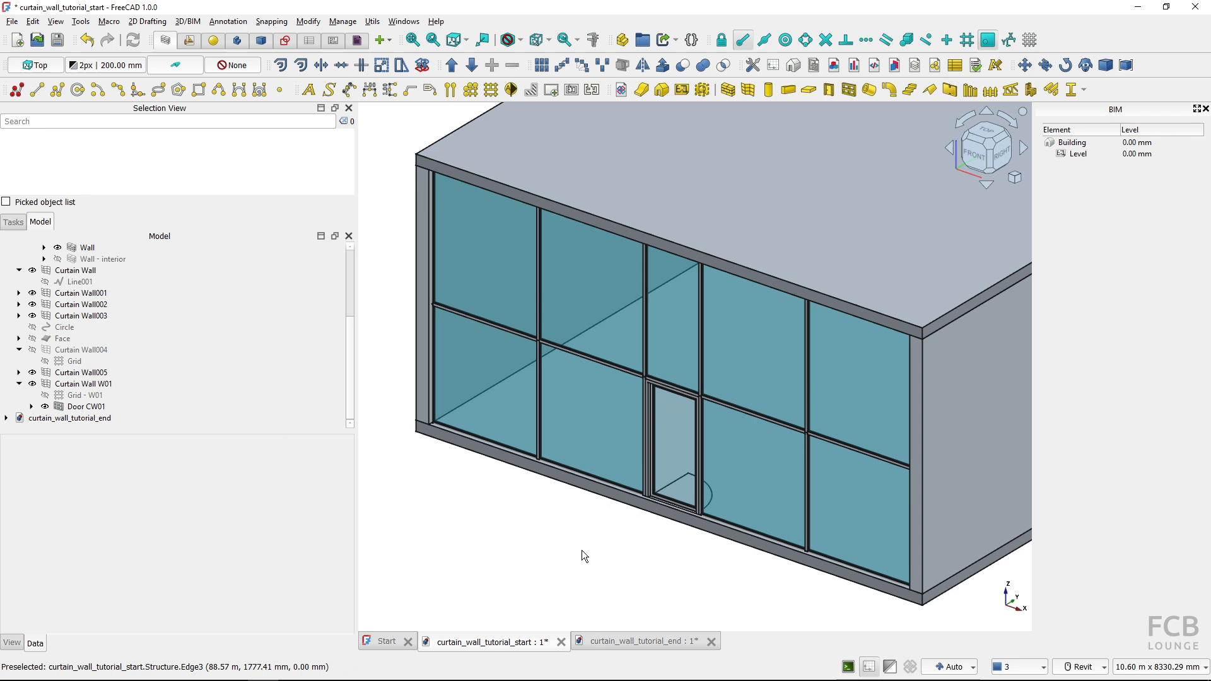
scroll(594, 546, "up", 5)
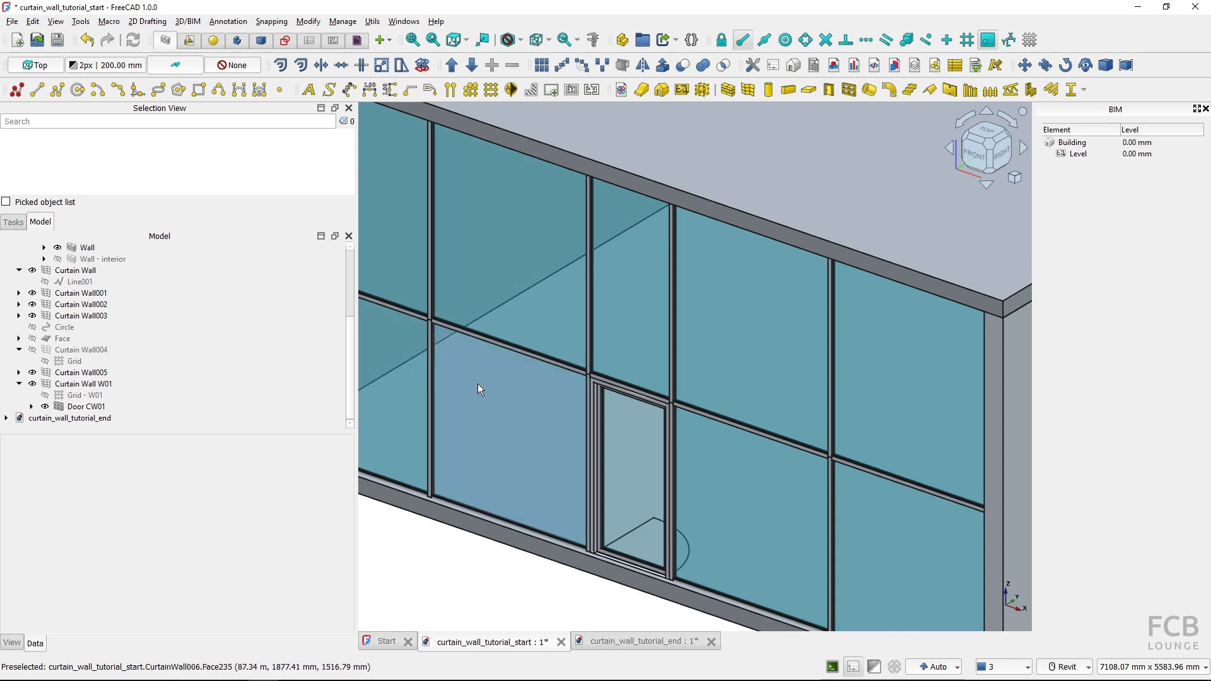
scroll(478, 384, "down", 5)
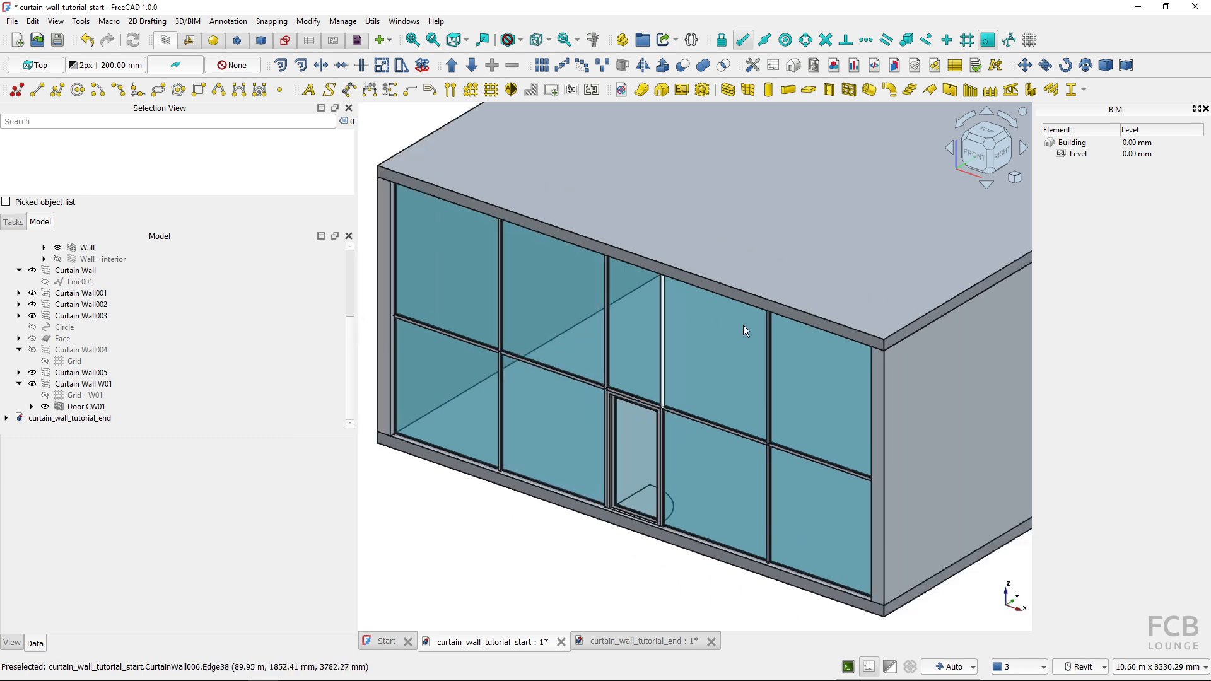
left_click(547, 422)
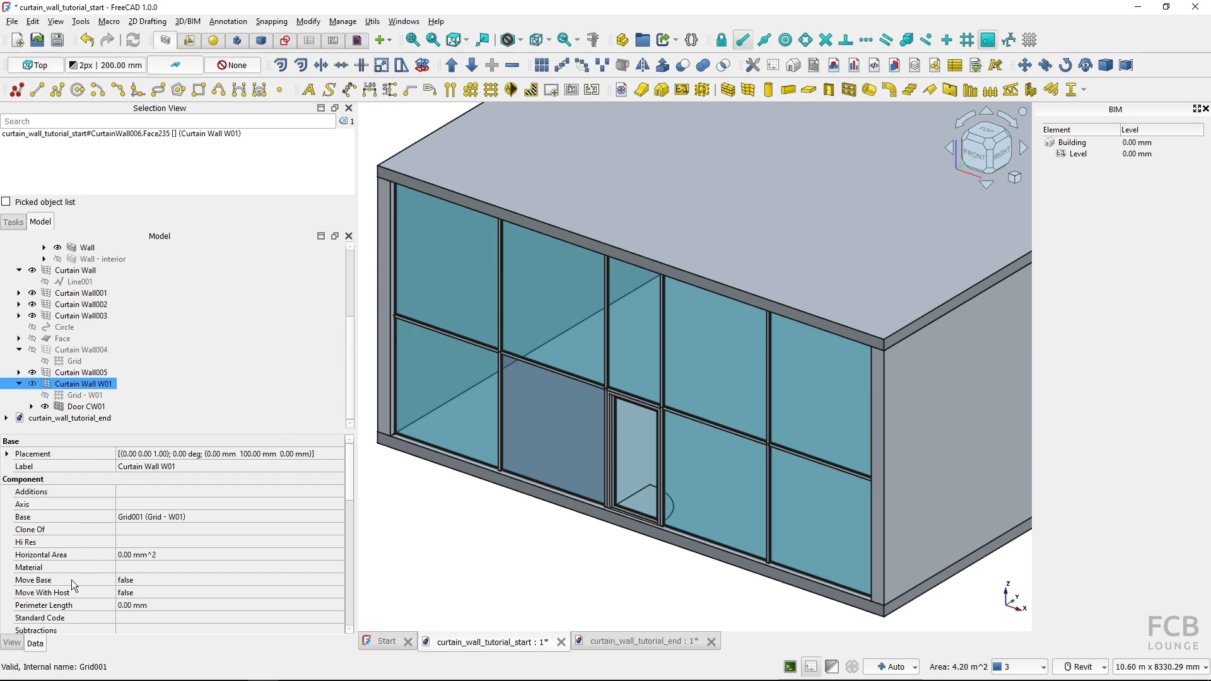
left_click(338, 566)
left_click(338, 567)
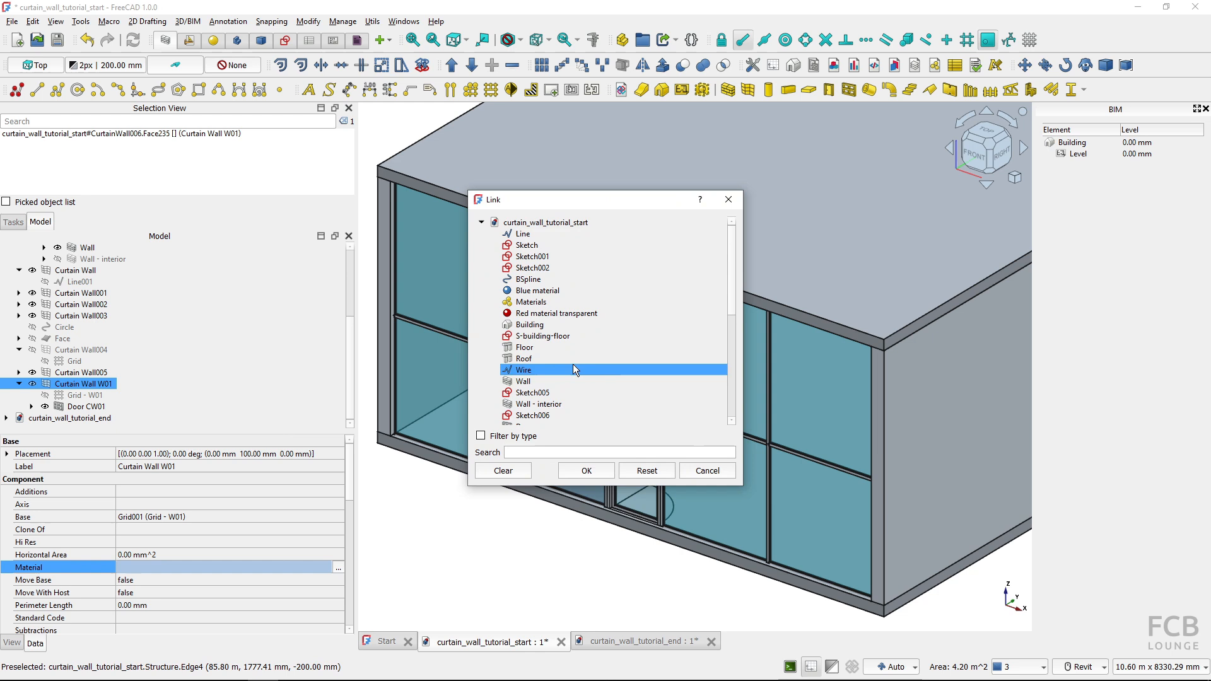
scroll(586, 357, "down", 10)
left_click(576, 381)
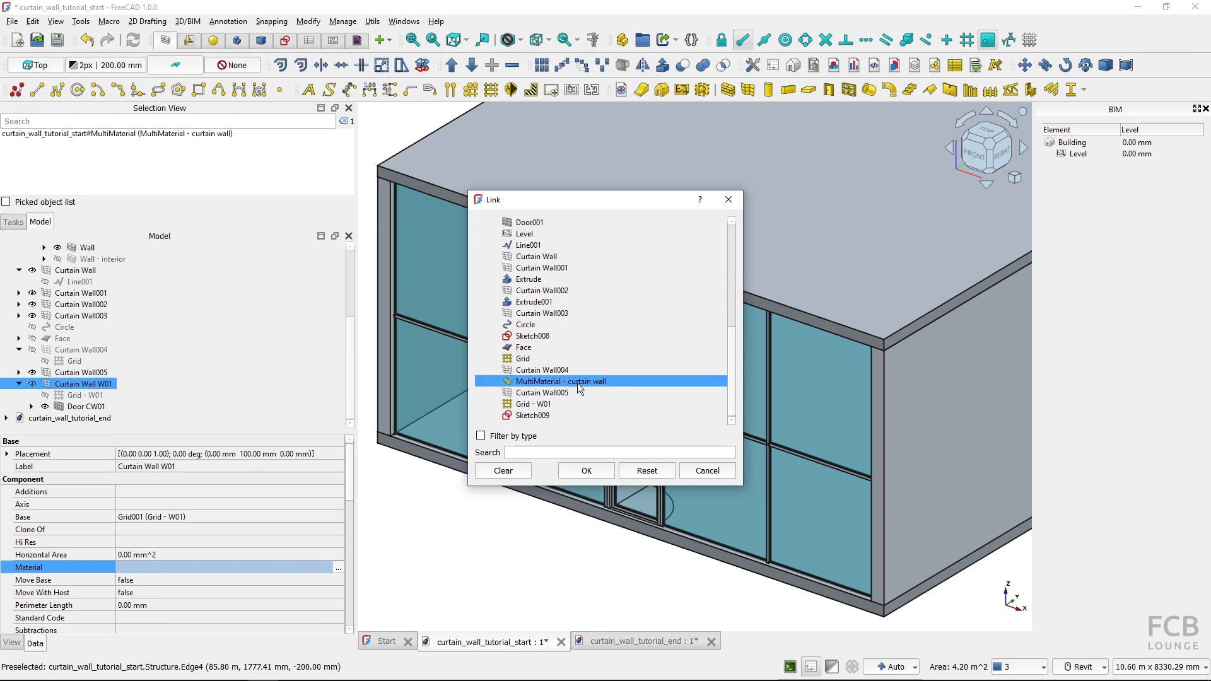
left_click(586, 470)
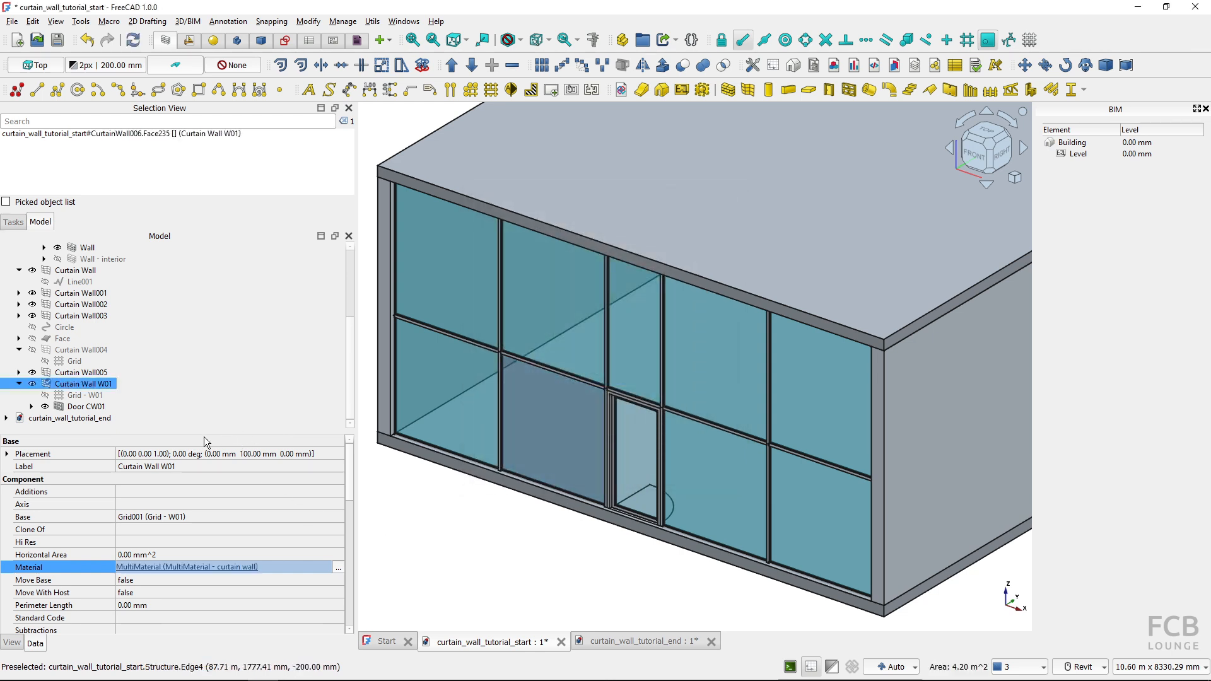
Assign the MultiMaterial - curtain wall material to Door CW01 and clear the selection
left_click(91, 410)
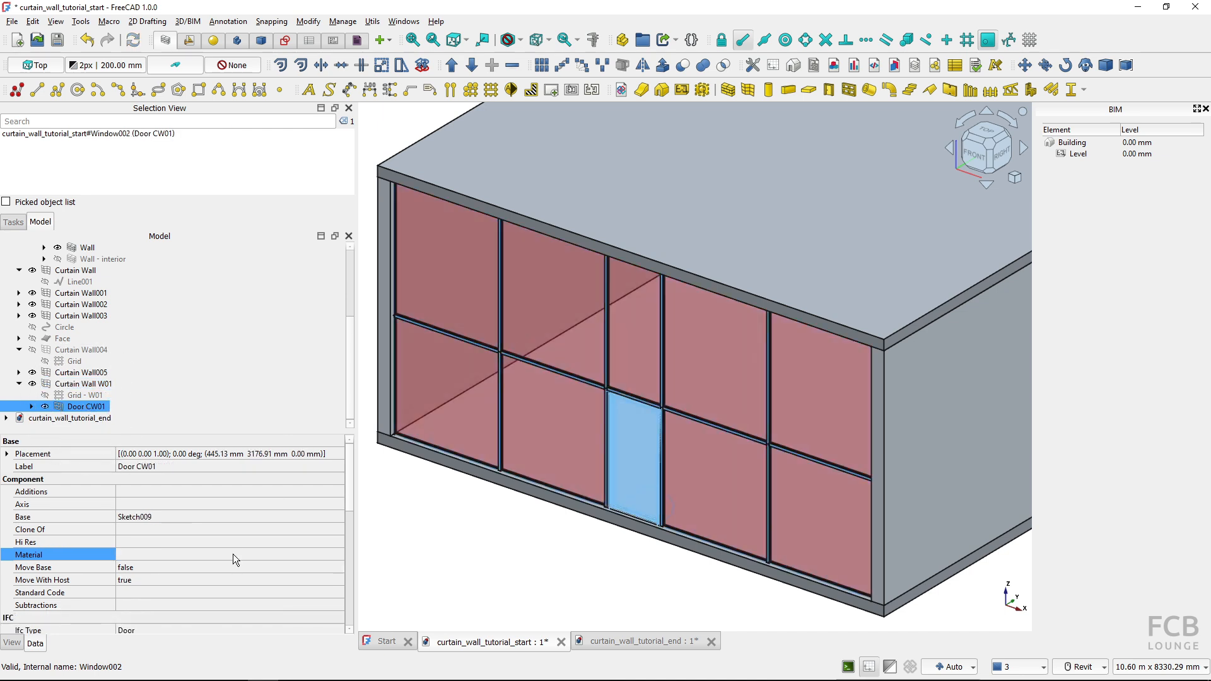
left_click(338, 551)
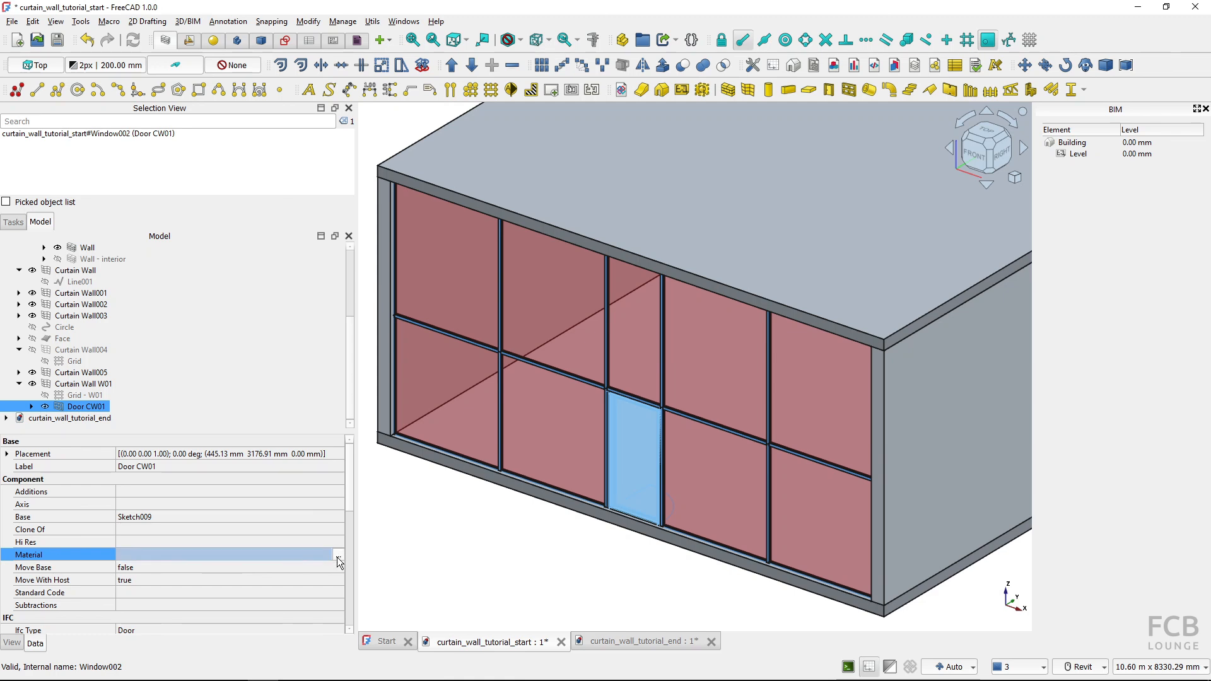
left_click(338, 555)
left_click(569, 381)
scroll(569, 381, "down", 7)
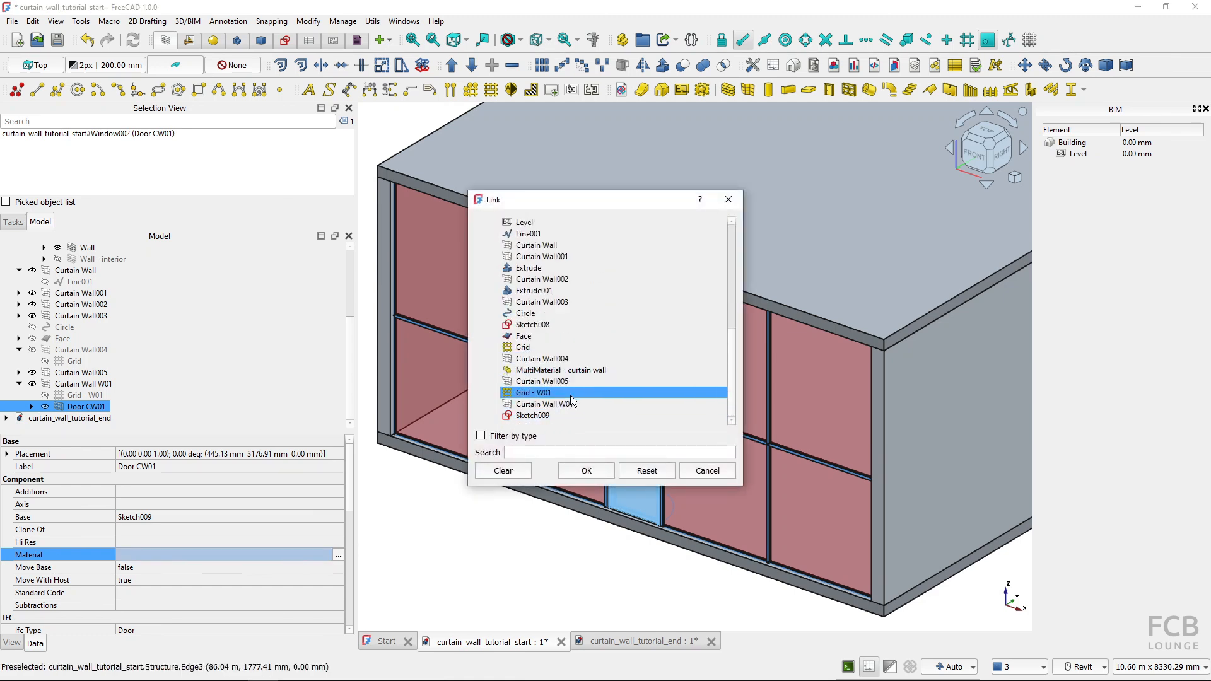
left_click(567, 370)
left_click(586, 471)
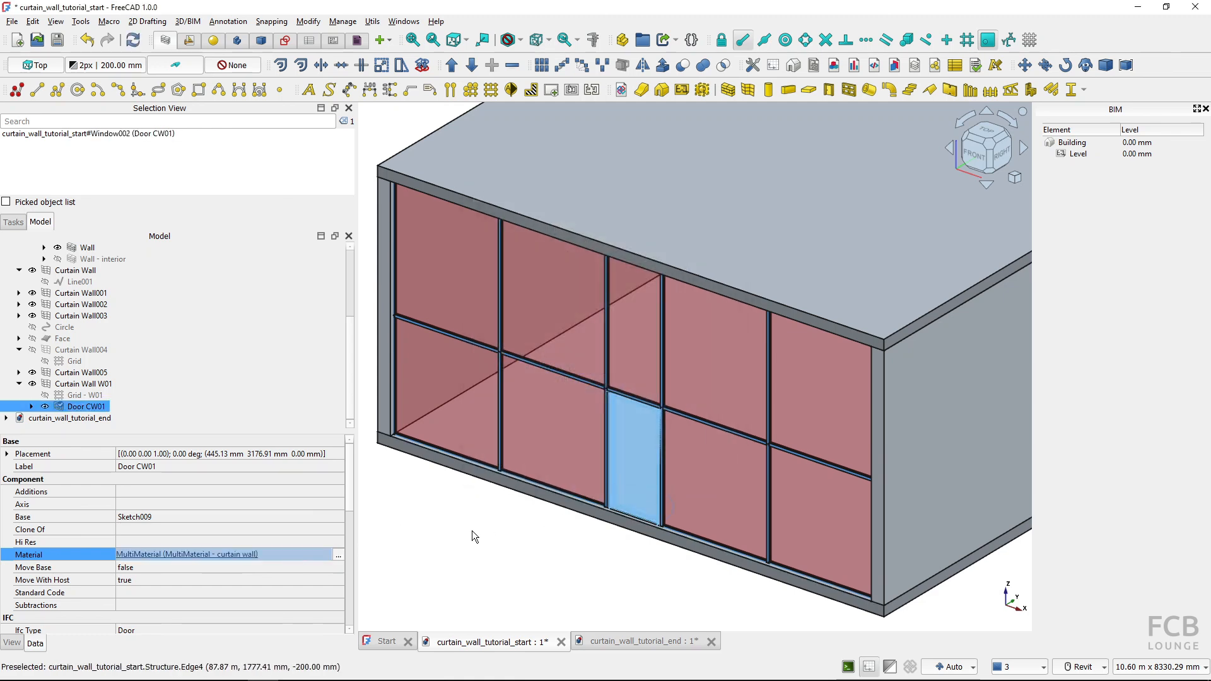
left_click(474, 554)
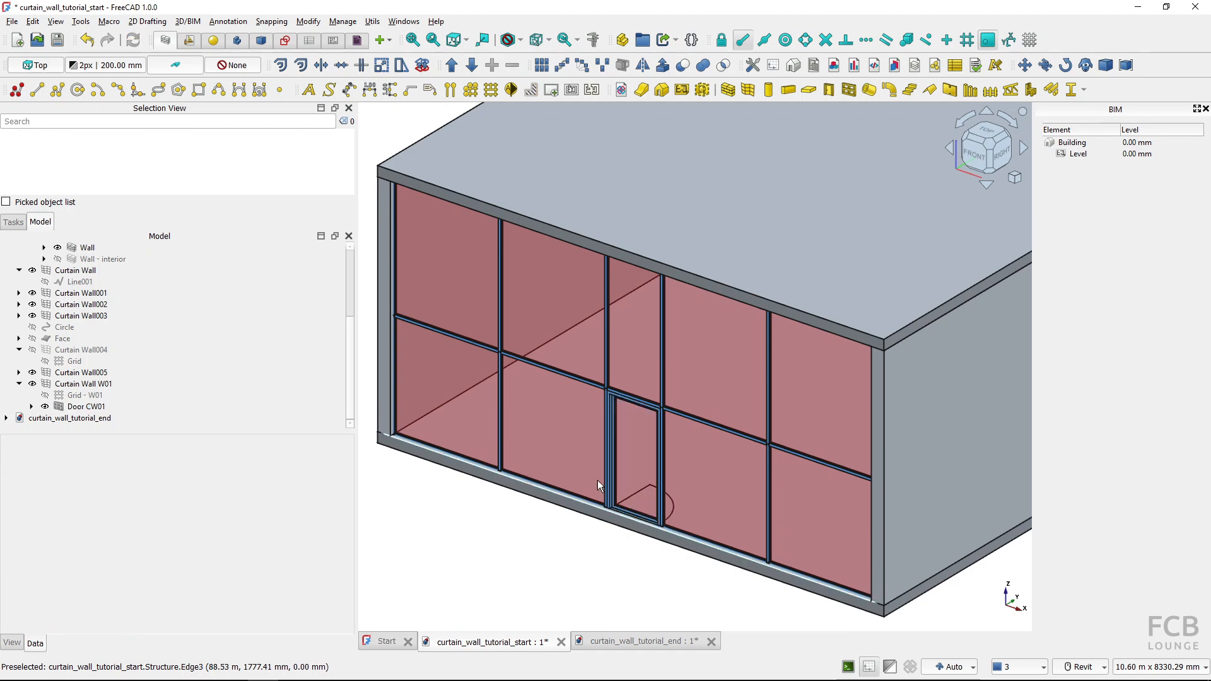
Make the hidden Wall - interior object visible behind the glazed facade and clear the selection
scroll(615, 421, "up", 4)
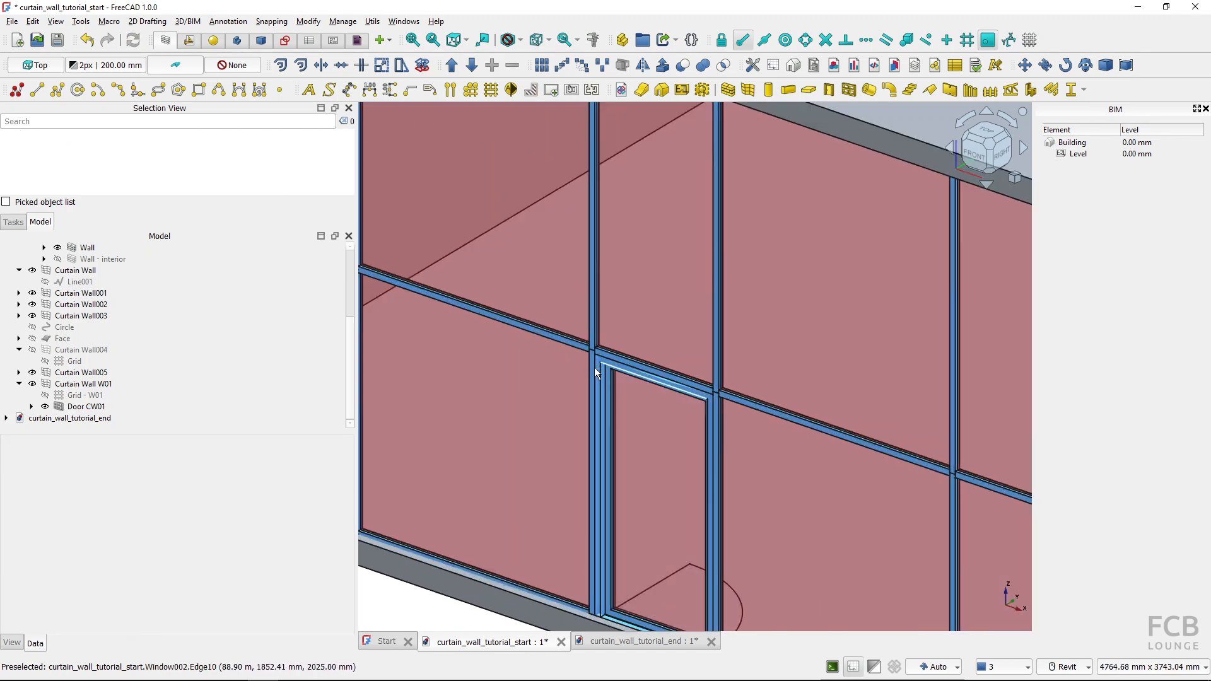
scroll(560, 309, "down", 6)
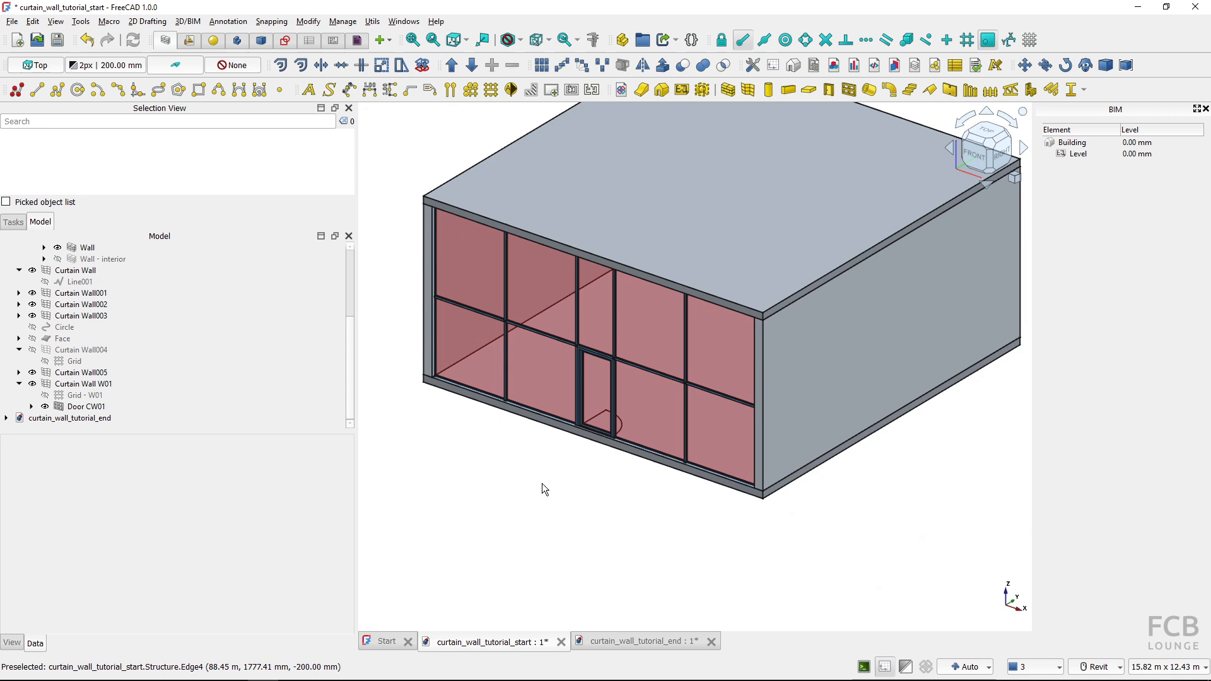
scroll(563, 535, "up", 2)
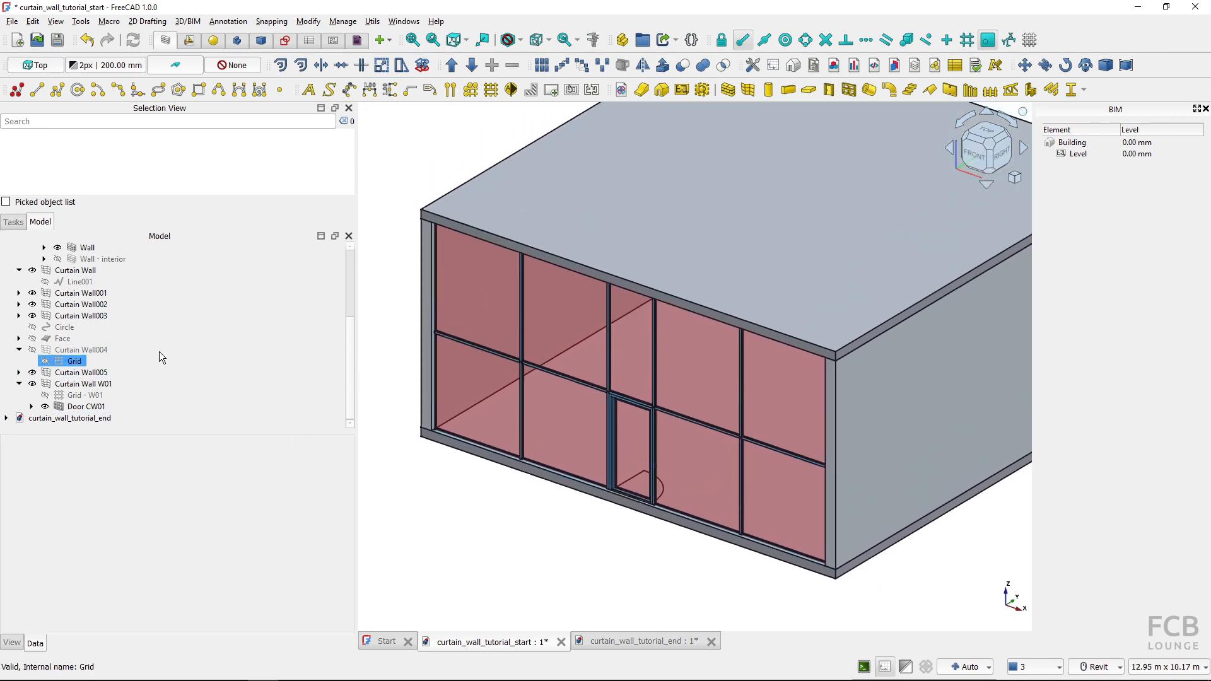
left_click(59, 260)
left_click(58, 259)
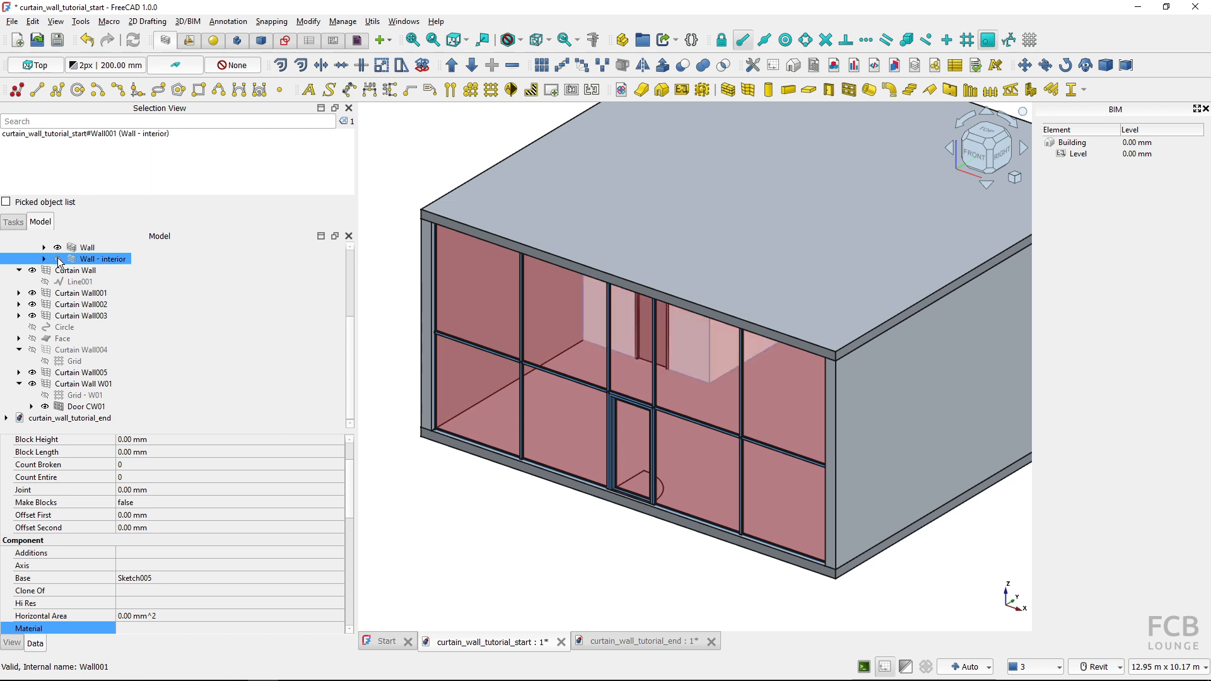
left_click(497, 558)
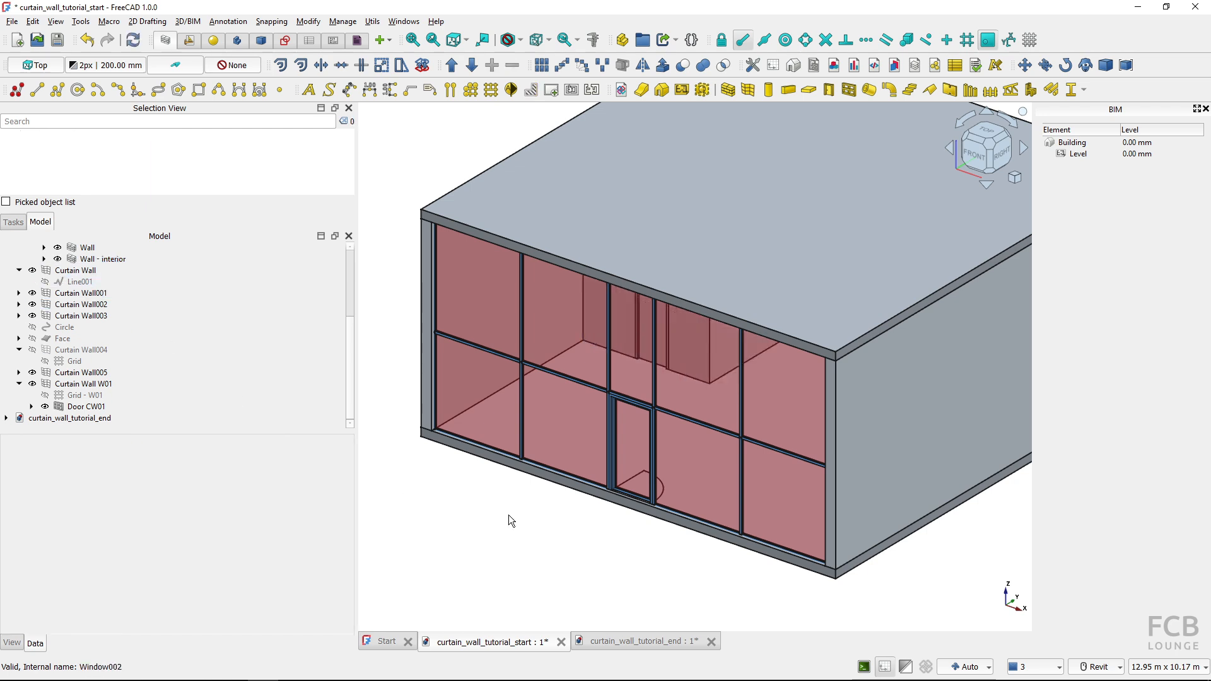